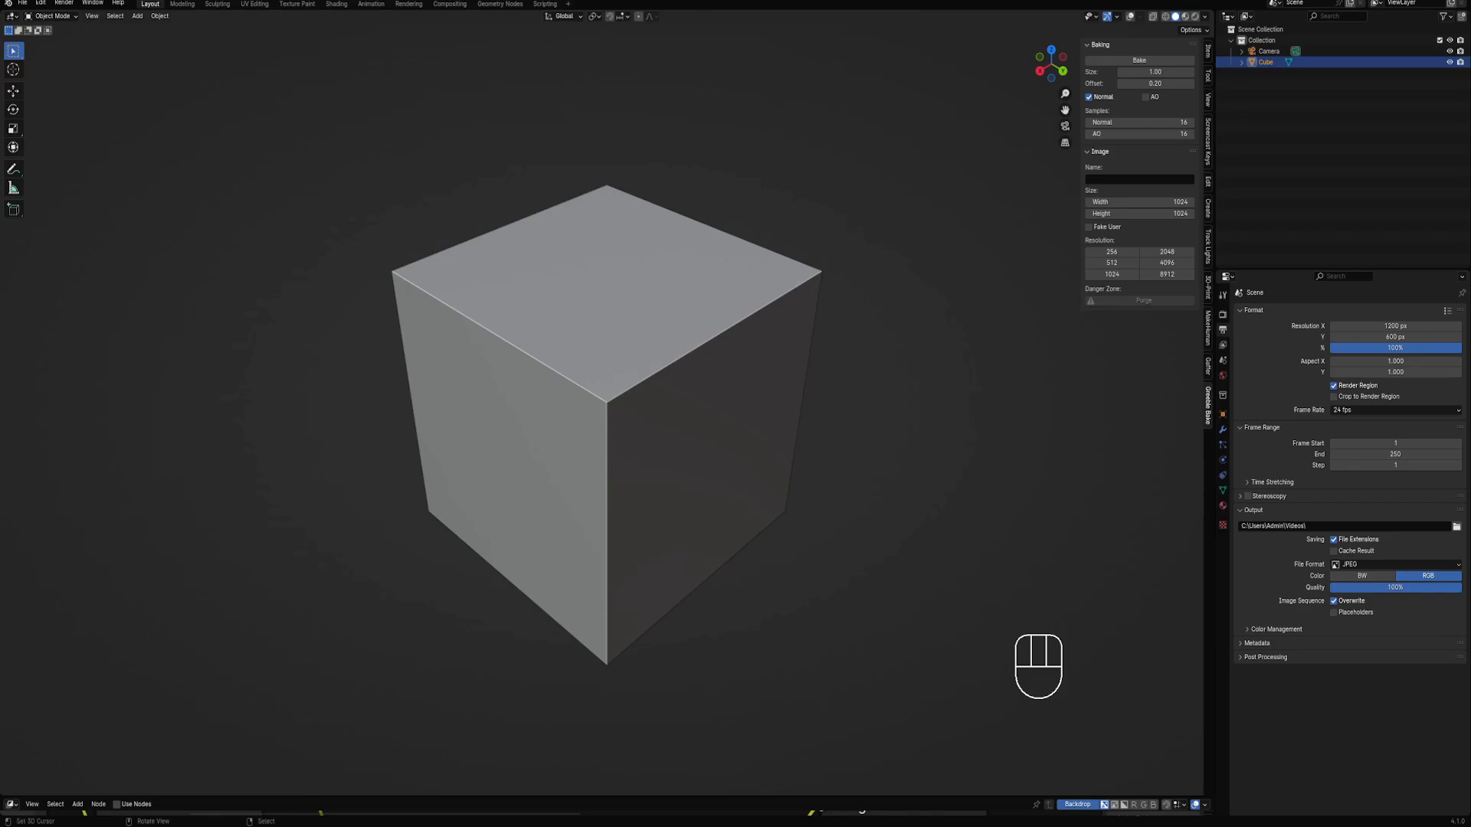
# Delete the default cube from the scene and turn on the viewport overlays
pyautogui.rightClick(668, 312)
pyautogui.hotkey('shift', 'q')
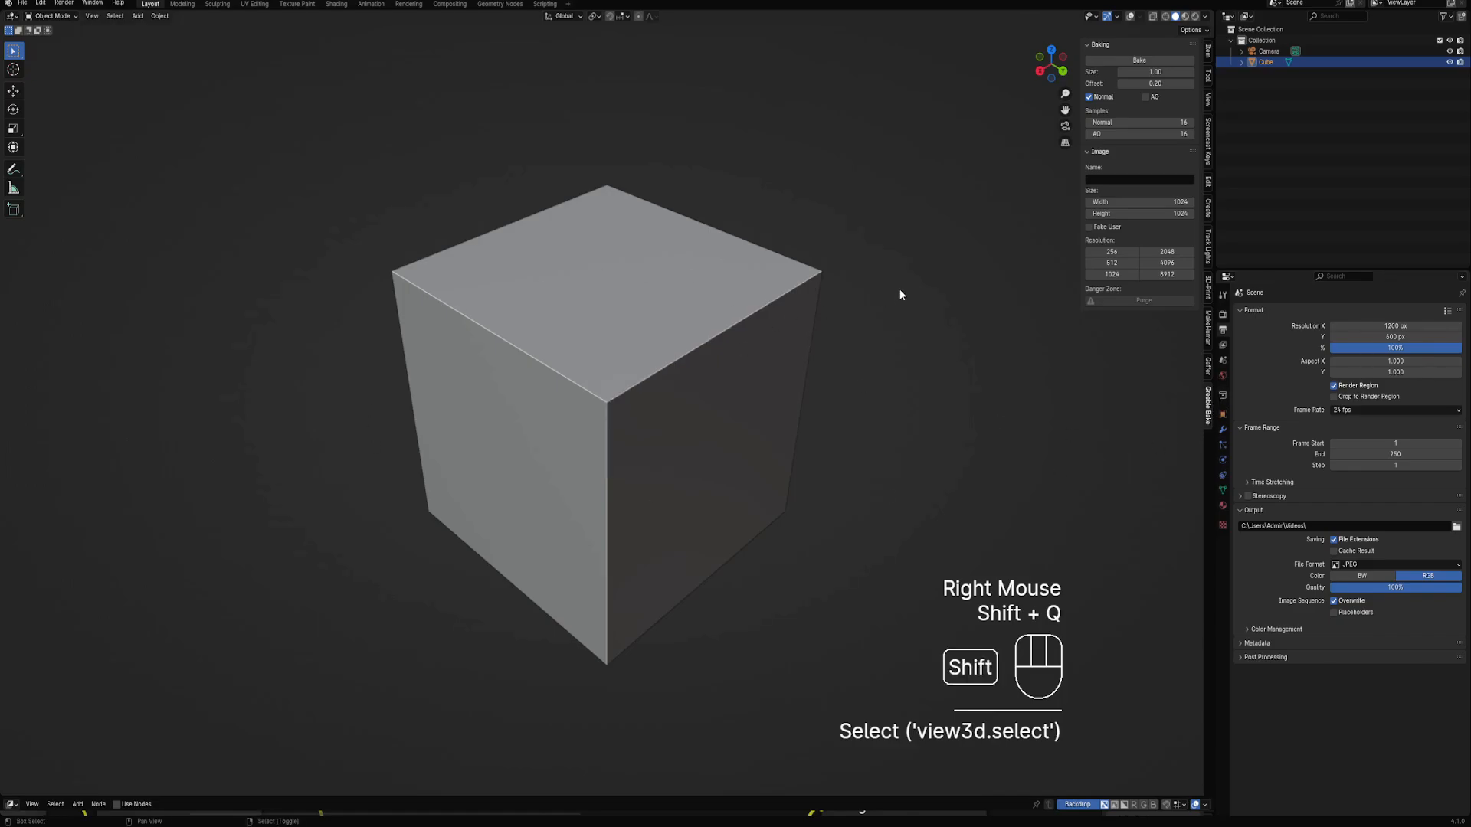
pyautogui.keyDown('shift'); pyautogui.moveTo(902, 296); pyautogui.dragTo(652, 374, button='middle'); pyautogui.keyUp('shift')
pyautogui.rightClick(351, 429)
pyautogui.press('x')
pyautogui.click(351, 425)
pyautogui.scroll(-1, 369, 446)
pyautogui.hotkey('shift', 'alt', 'z')
pyautogui.keyDown('shift'); pyautogui.moveTo(847, 365); pyautogui.dragTo(575, 351, button='middle'); pyautogui.keyUp('shift')
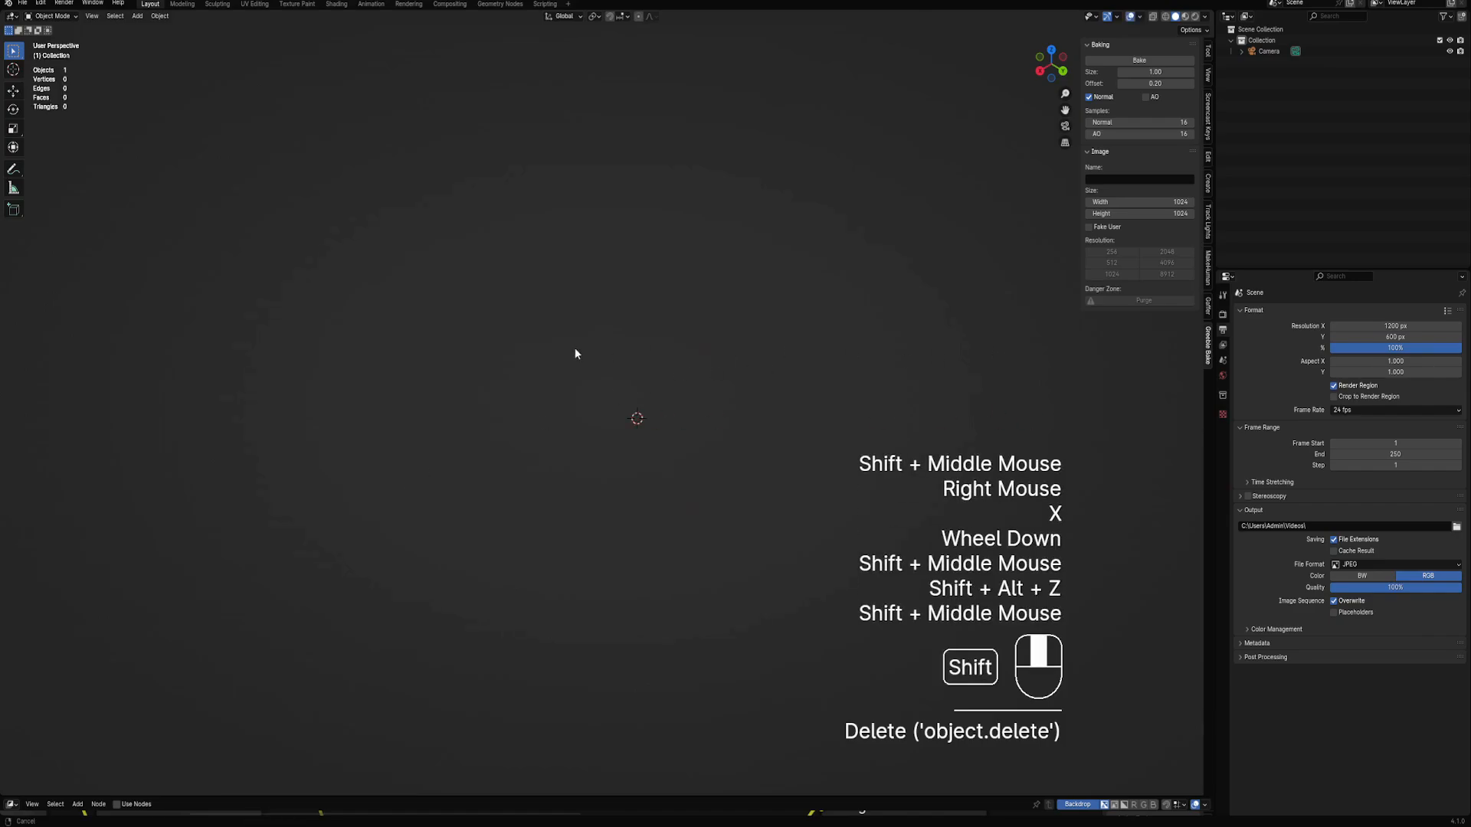
# Snap the 3D cursor to the grid
pyautogui.hotkey('shift', 's')
pyautogui.click(573, 410)
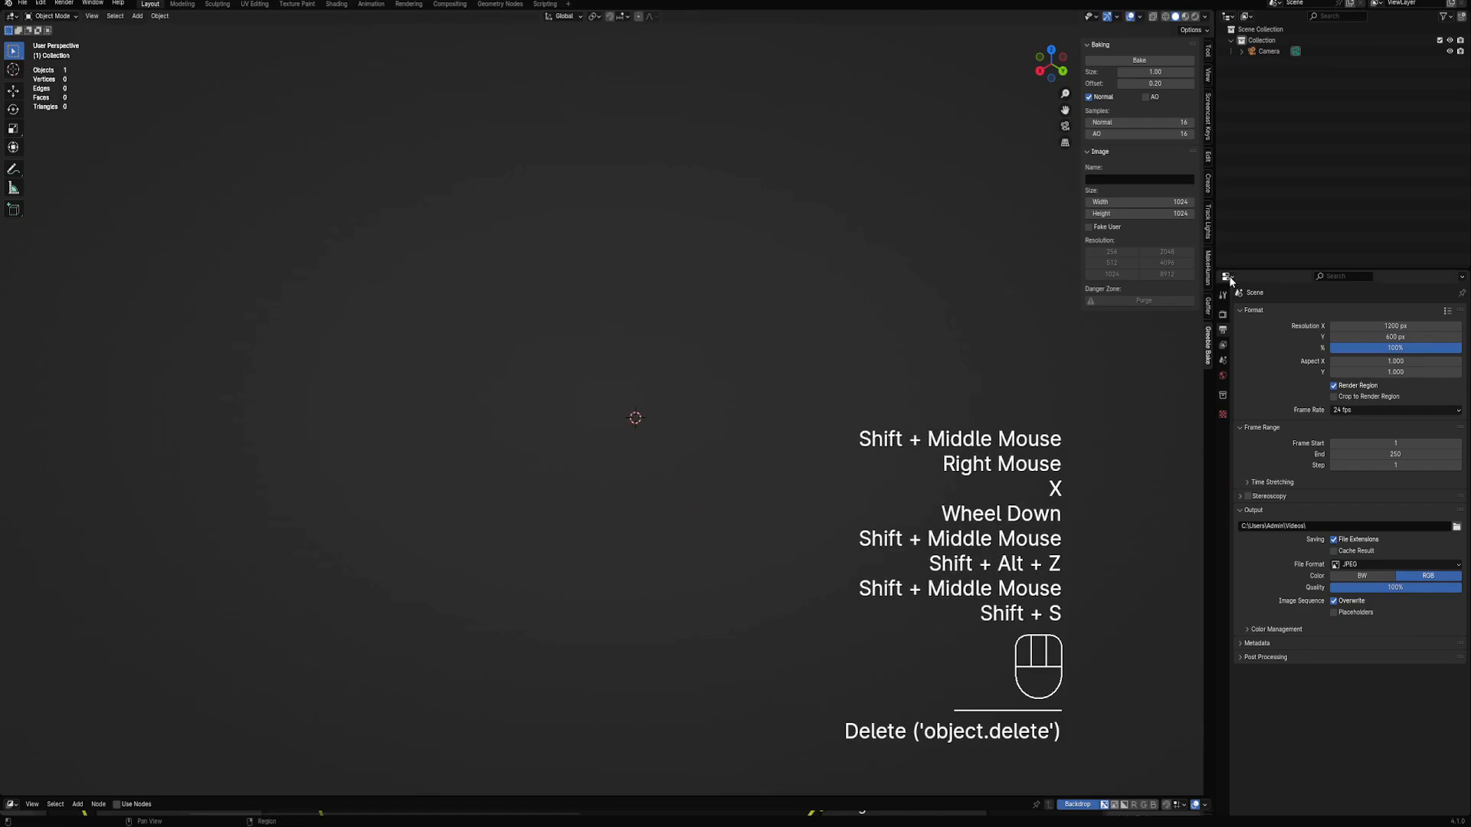
pyautogui.keyDown('shift'); pyautogui.moveTo(663, 337); pyautogui.dragTo(626, 342, button='middle'); pyautogui.keyUp('shift')
pyautogui.hotkey('shift', 's')
pyautogui.click(538, 374)
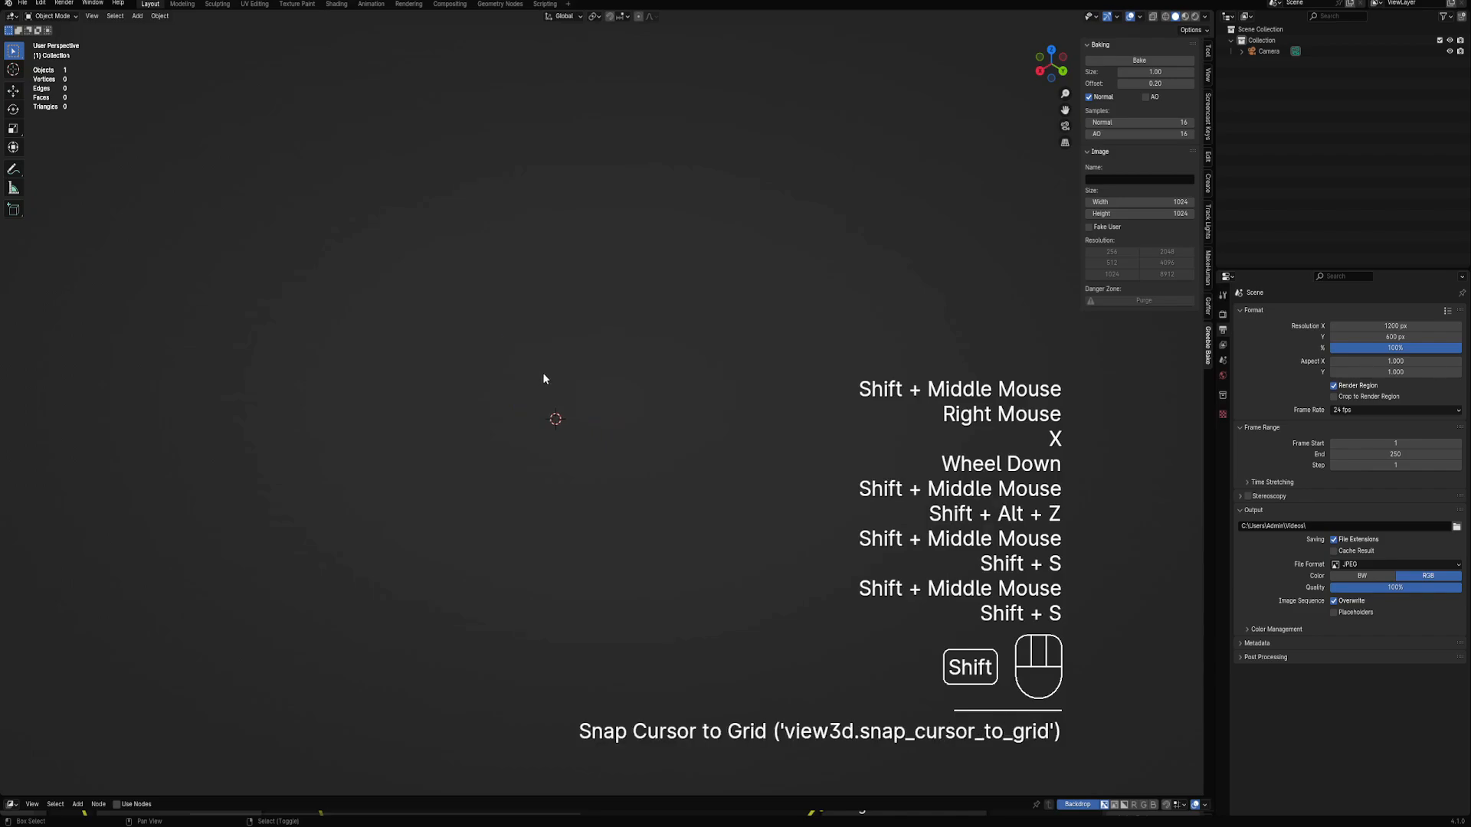
# Add a plane mesh at the 3D cursor
pyautogui.hotkey('shift', 'a')
pyautogui.moveTo(542, 373)
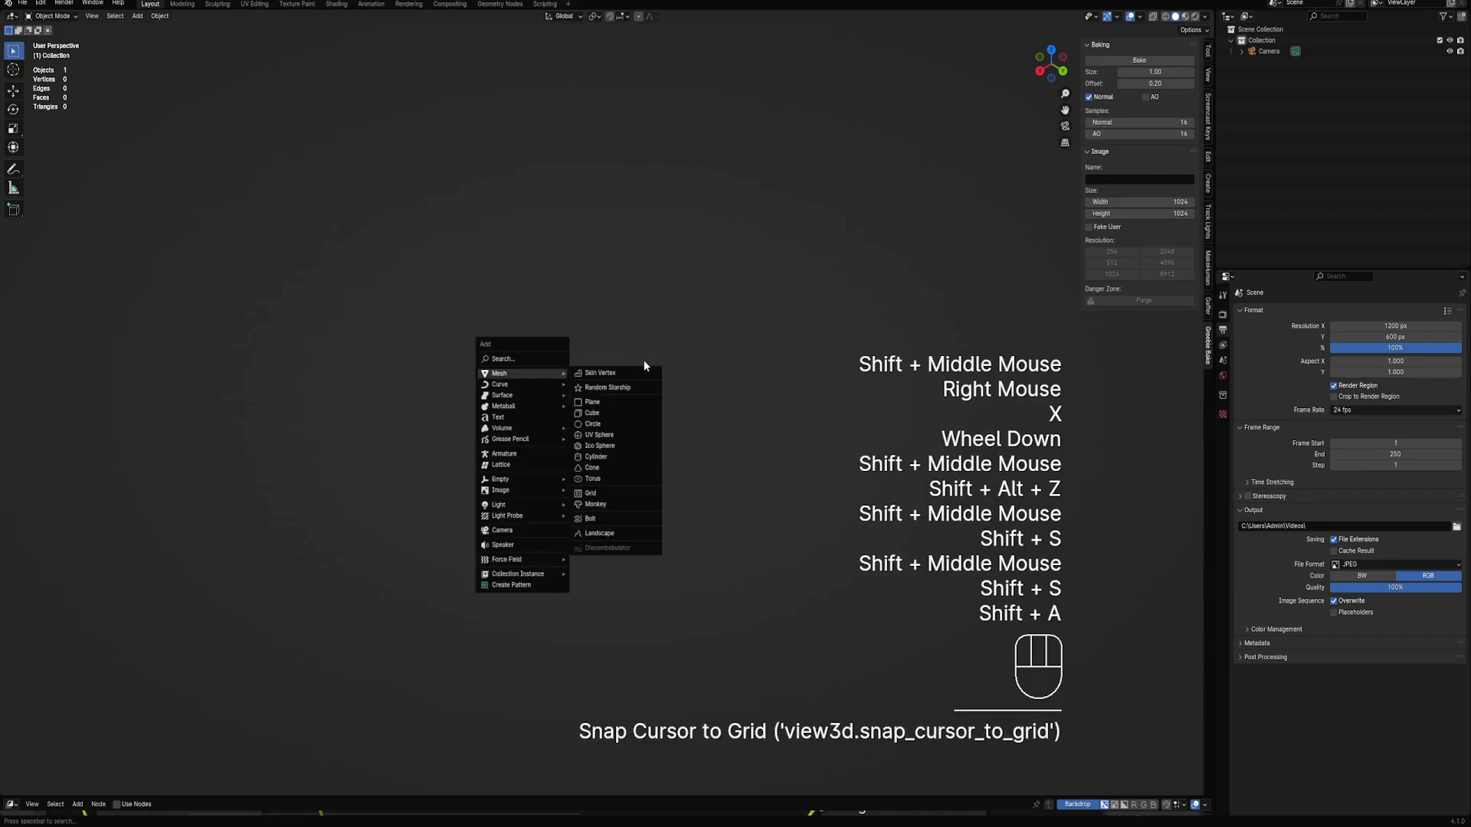
pyautogui.click(630, 399)
pyautogui.moveTo(722, 466); pyautogui.dragTo(657, 459, button='middle')
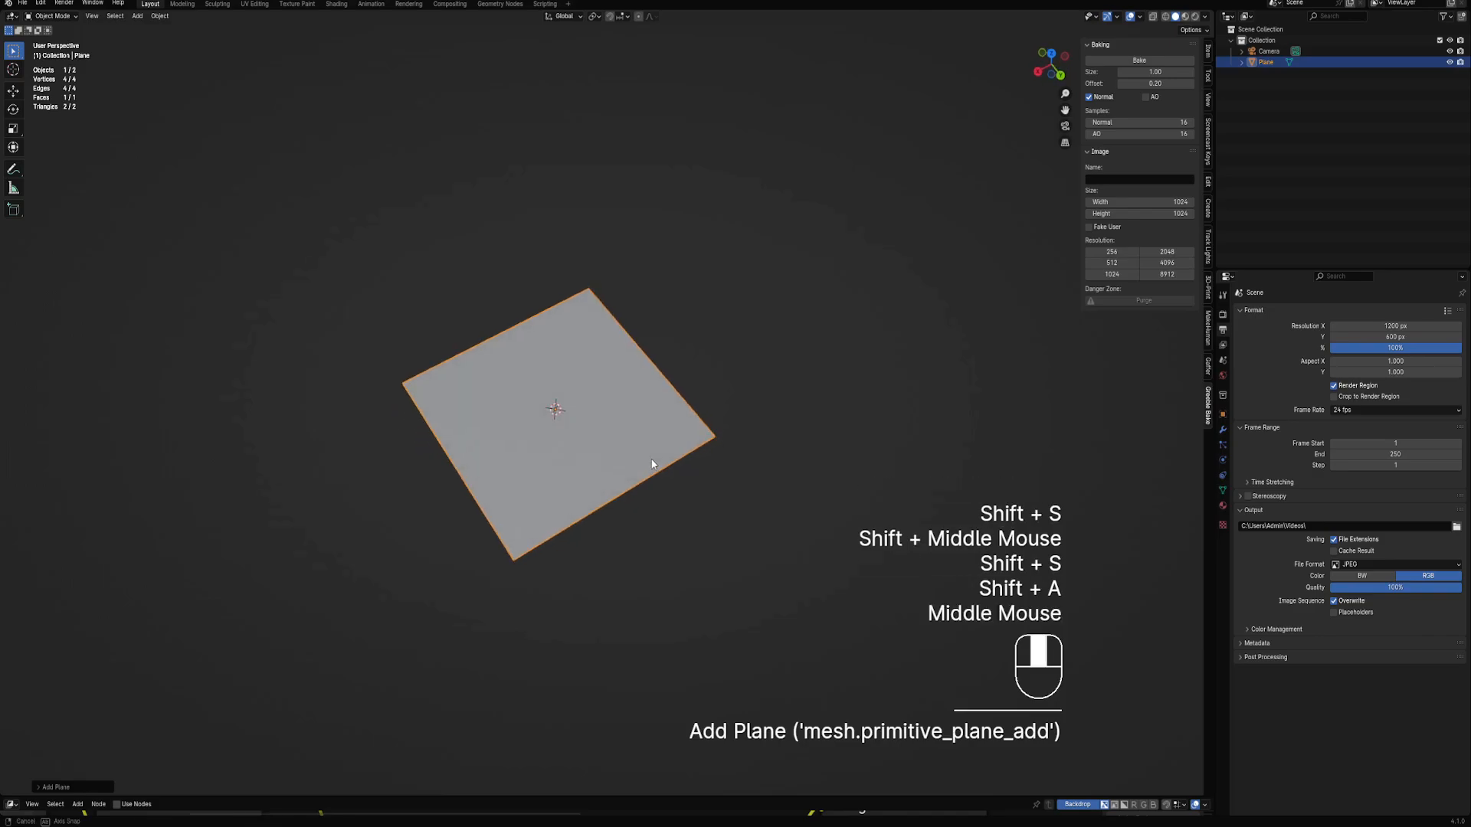
pyautogui.press('s')
pyautogui.press('Escape')
pyautogui.press('s')
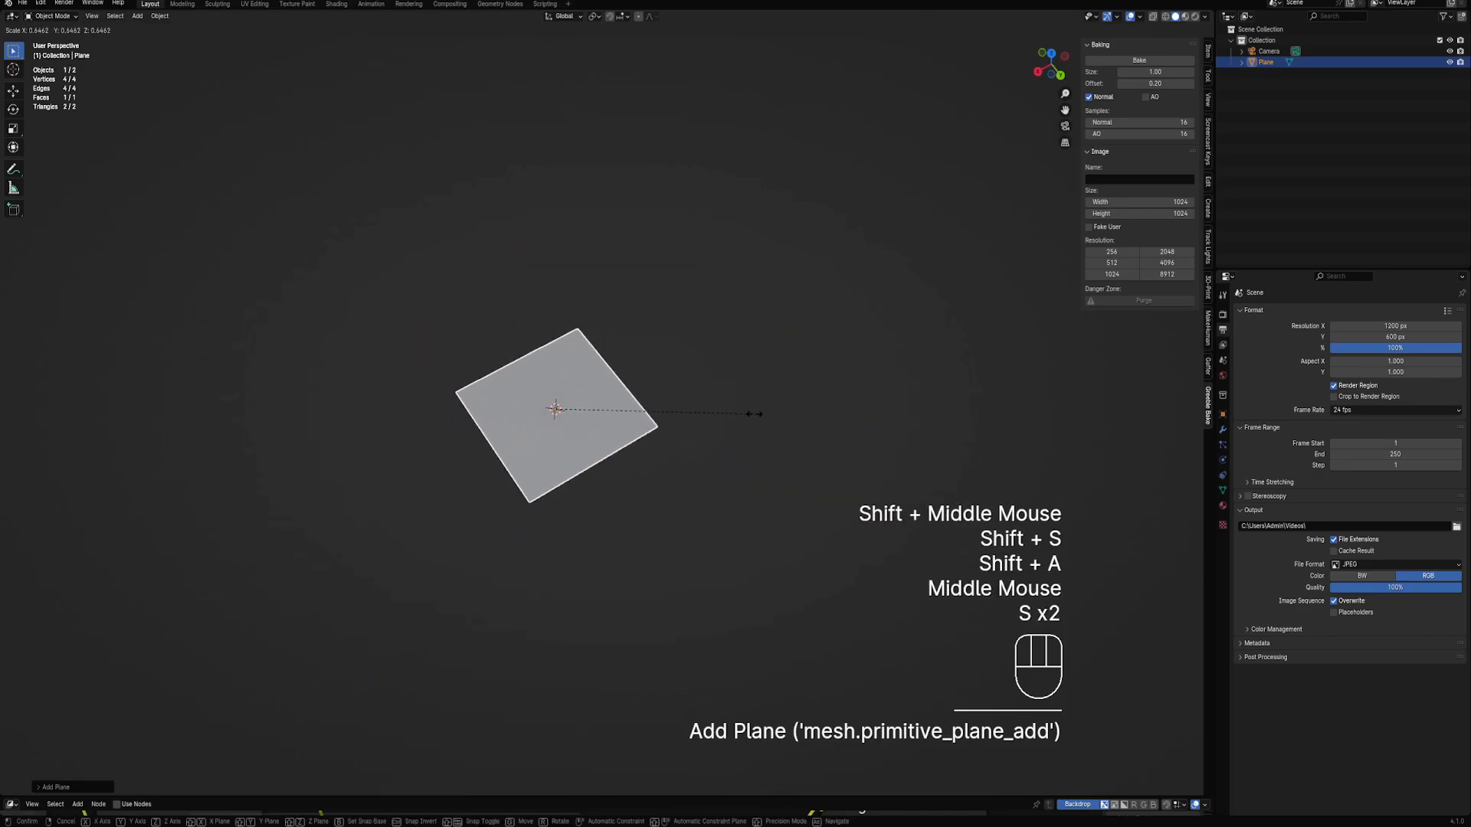
pyautogui.press('Escape')
pyautogui.press('r')
pyautogui.rightClick(702, 426)
# Examine the flat plane from several angles, including edge-on from the back and straight from above
pyautogui.moveTo(711, 447); pyautogui.dragTo(696, 416, button='middle')
pyautogui.moveTo(525, 434); pyautogui.dragTo(620, 184, button='middle')
pyautogui.moveTo(673, 400); pyautogui.dragTo(720, 414, button='middle')
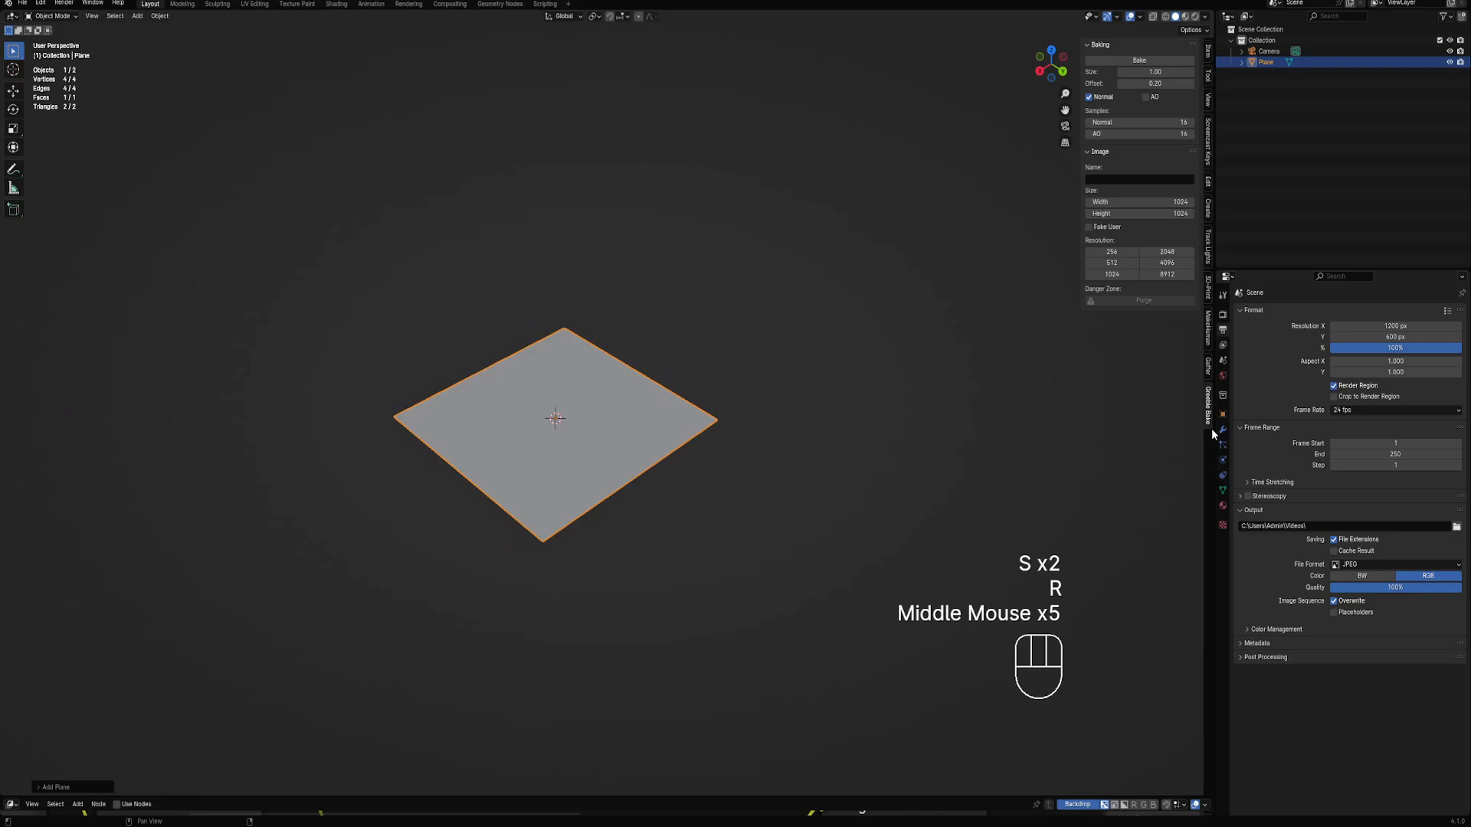
pyautogui.keyDown('alt'); pyautogui.moveTo(614, 460); pyautogui.dragTo(560, 426, button='middle'); pyautogui.keyUp('alt')
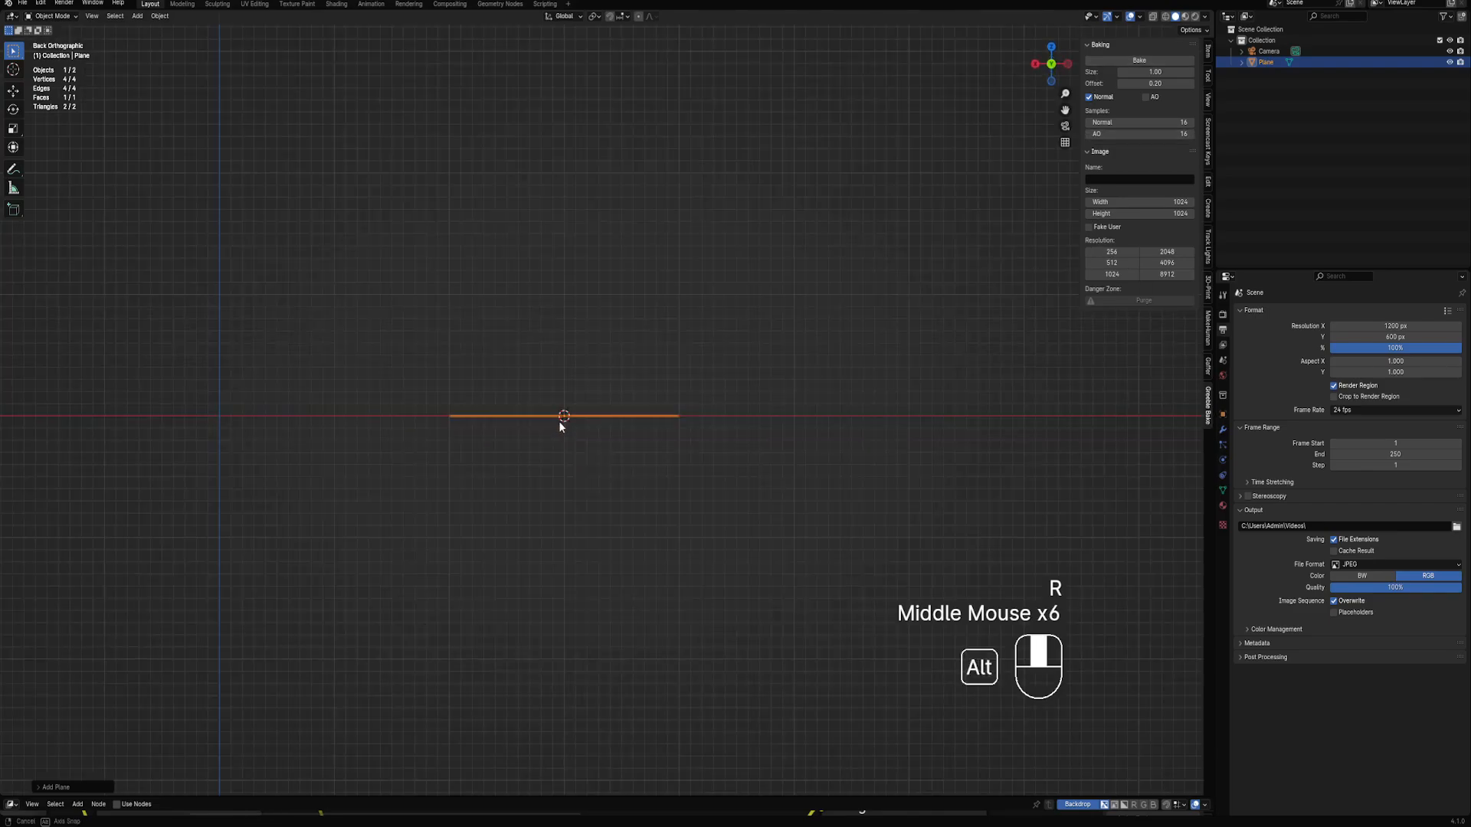
pyautogui.scroll(2, 525, 429)
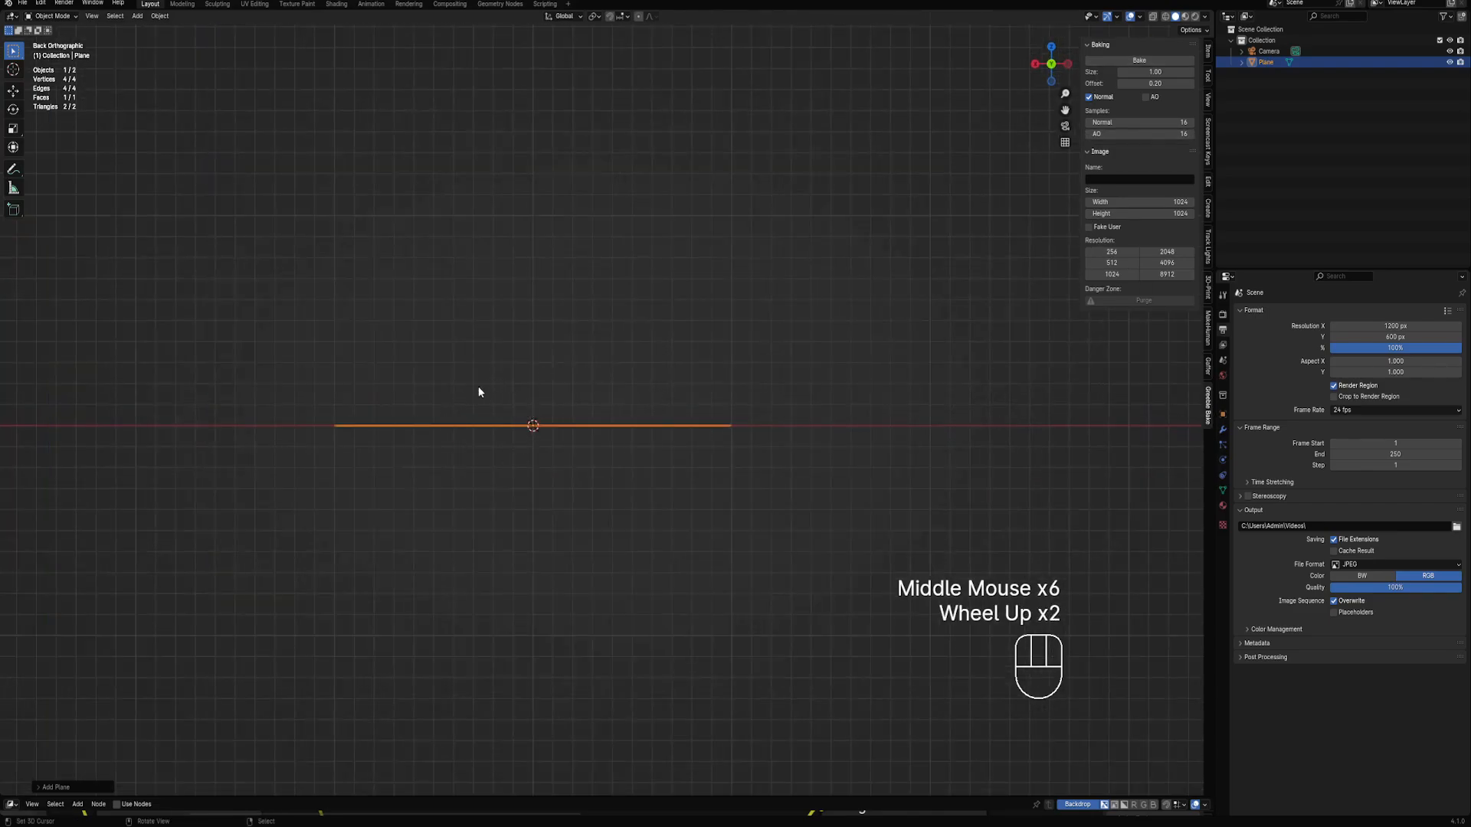
pyautogui.moveTo(479, 391); pyautogui.dragTo(627, 416, button='middle')
pyautogui.moveTo(548, 491); pyautogui.dragTo(647, 419, button='middle')
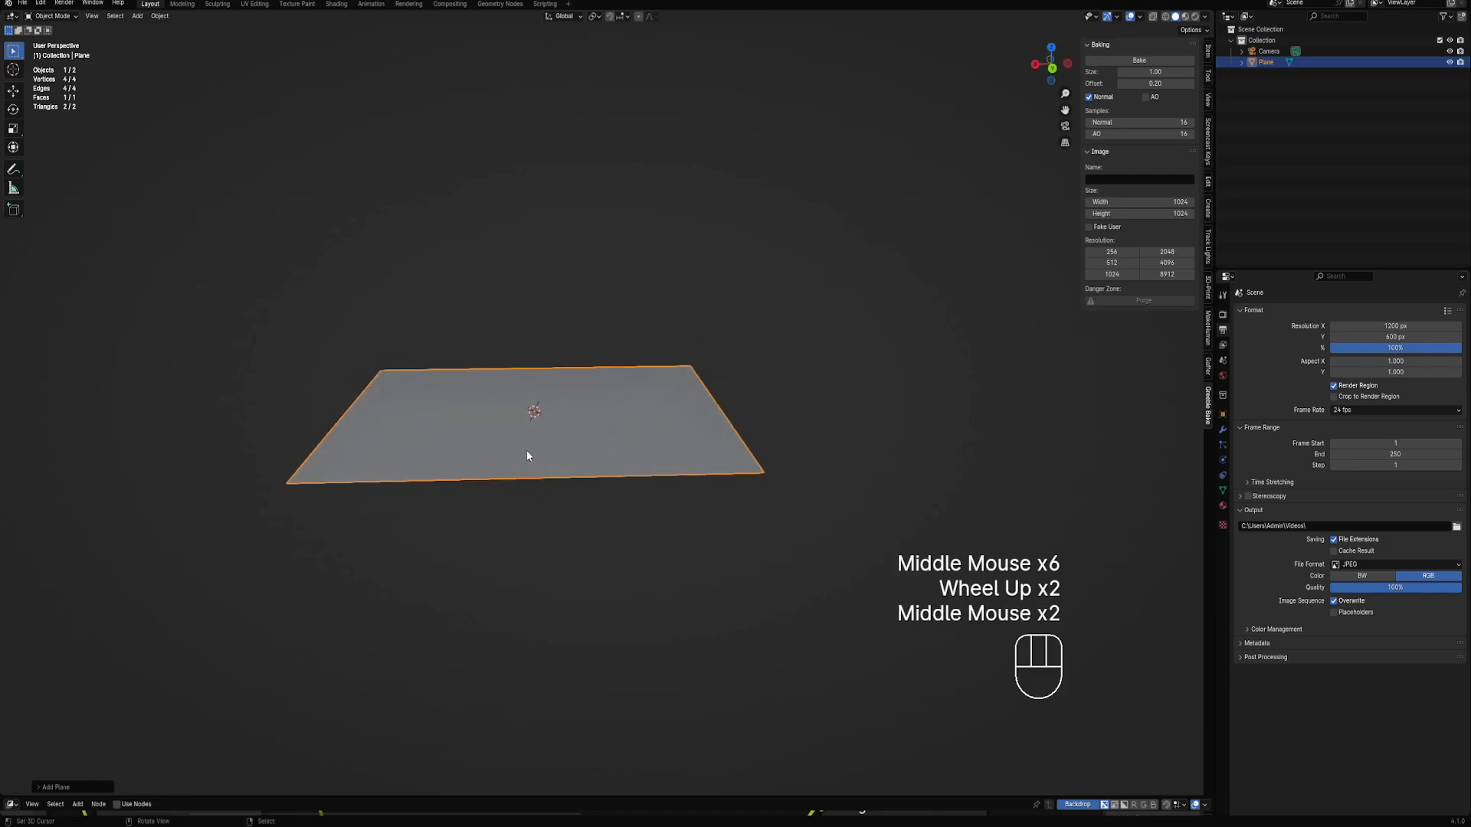
pyautogui.moveTo(526, 448); pyautogui.dragTo(578, 456, button='middle')
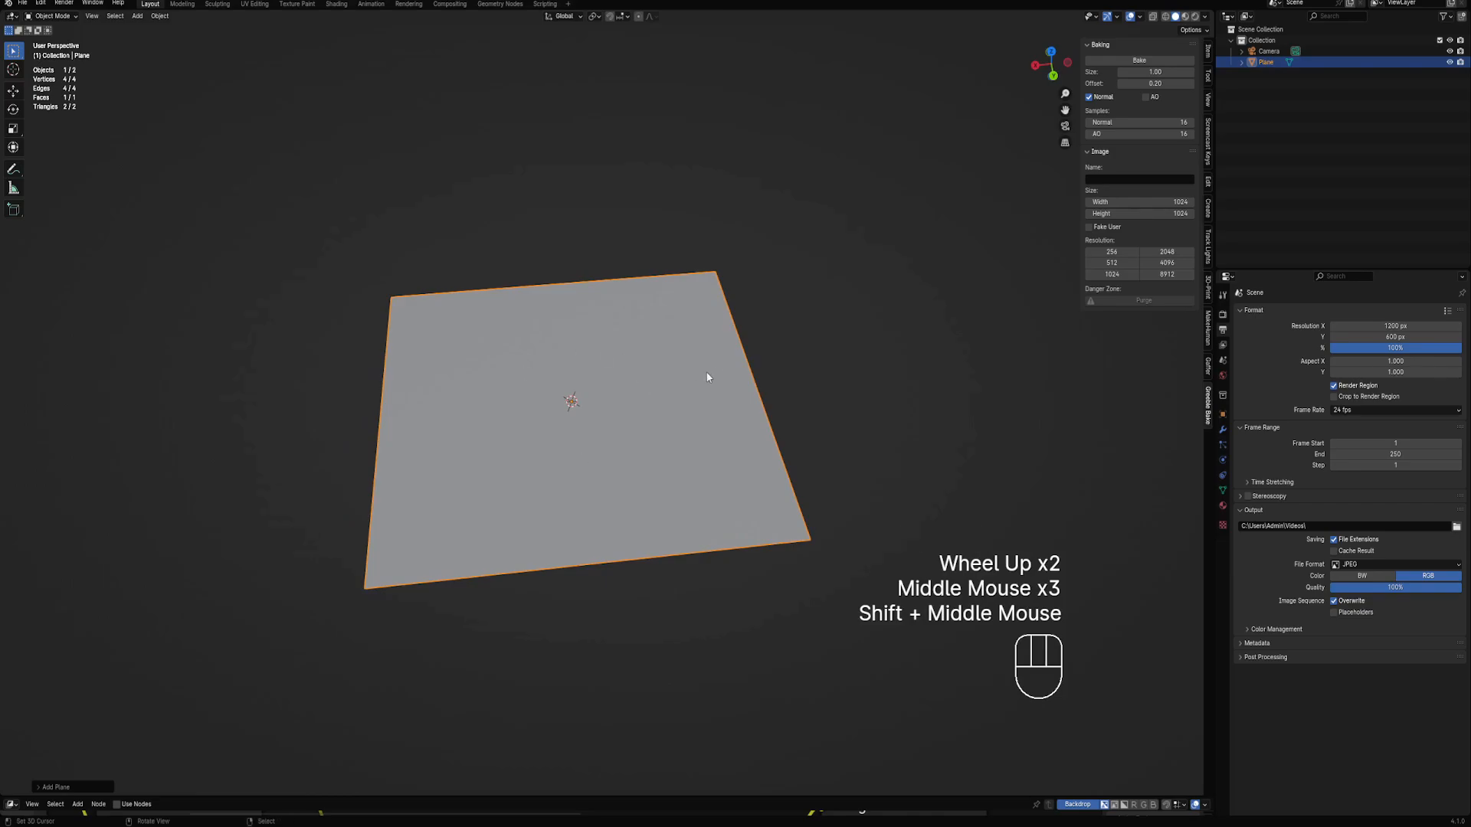
pyautogui.press('Tab')
pyautogui.press('Tab')
pyautogui.moveTo(639, 381); pyautogui.dragTo(634, 464, button='middle')
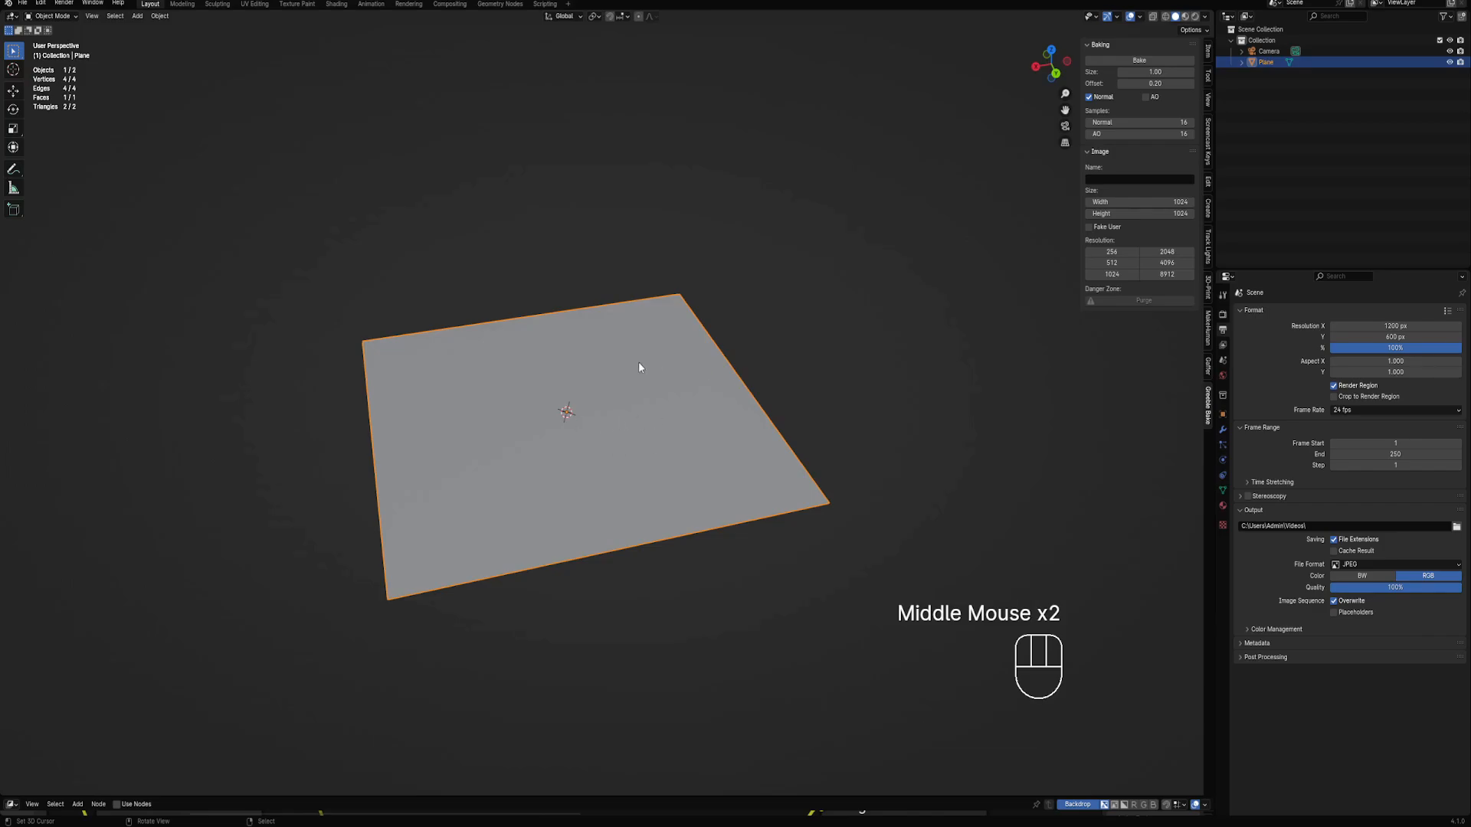
pyautogui.moveTo(639, 366); pyautogui.dragTo(678, 399, button='middle')
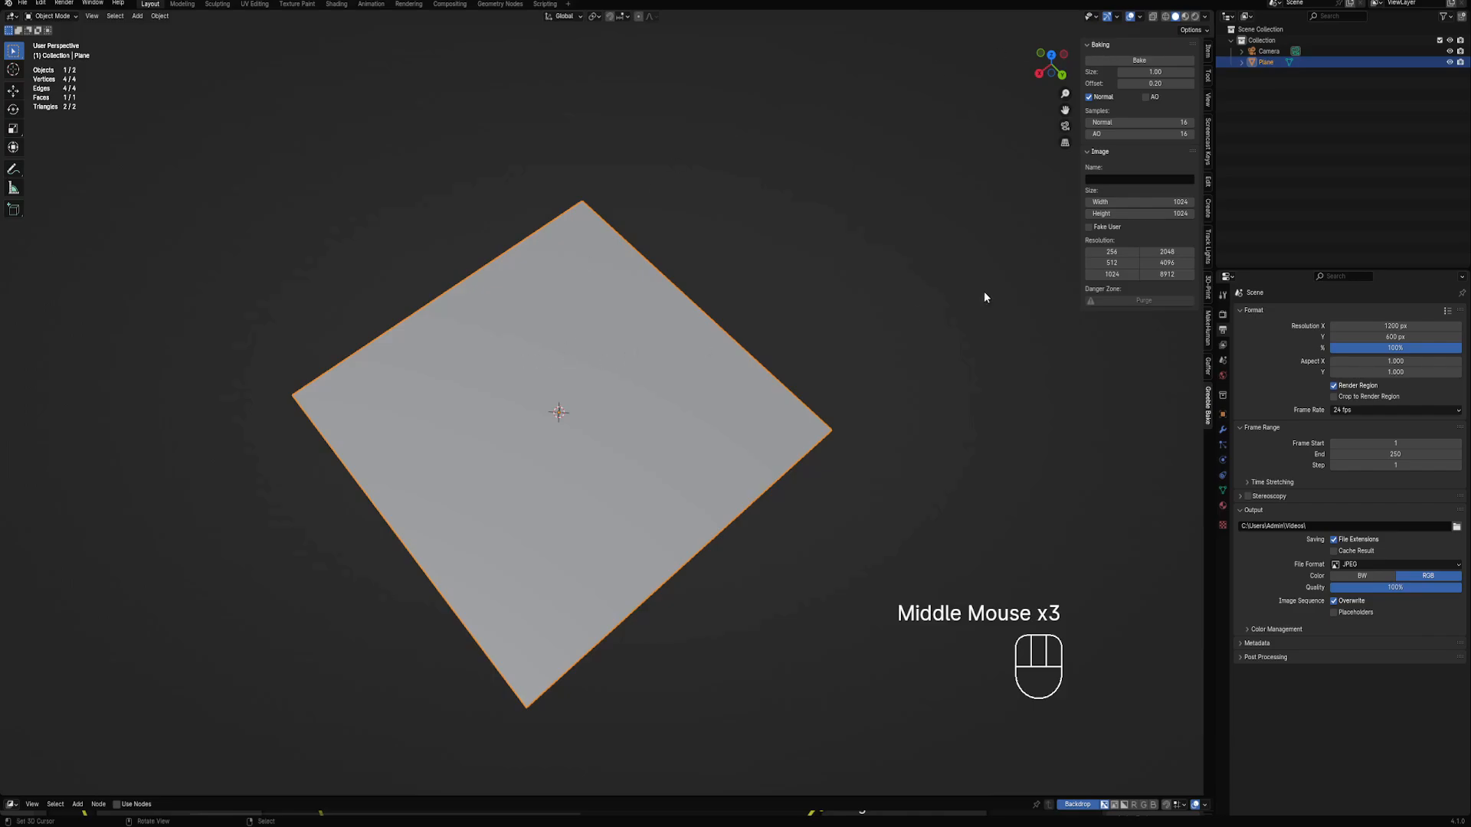
pyautogui.moveTo(807, 368); pyautogui.dragTo(770, 273, button='middle')
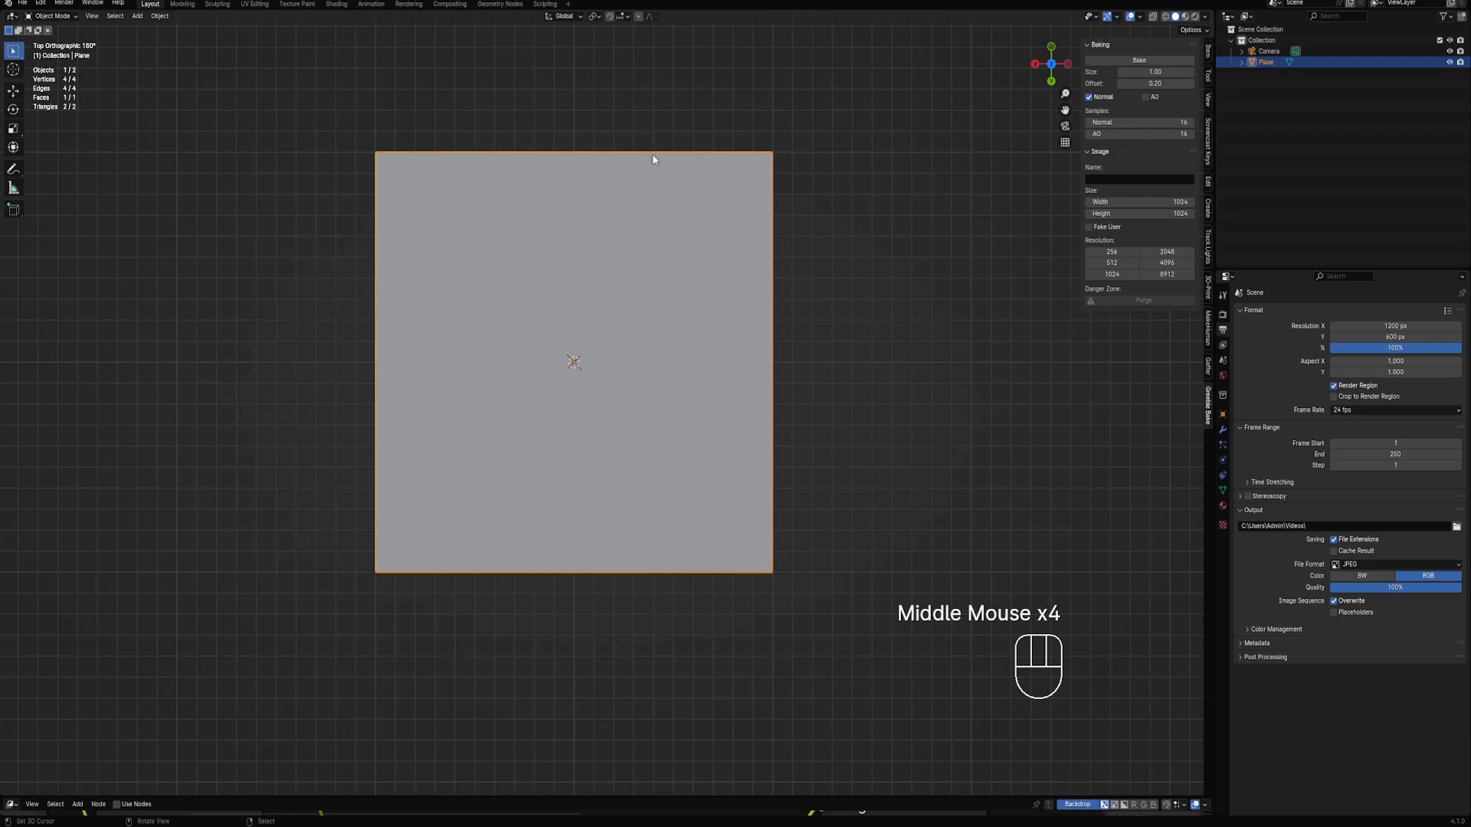
pyautogui.rightClick(646, 214)
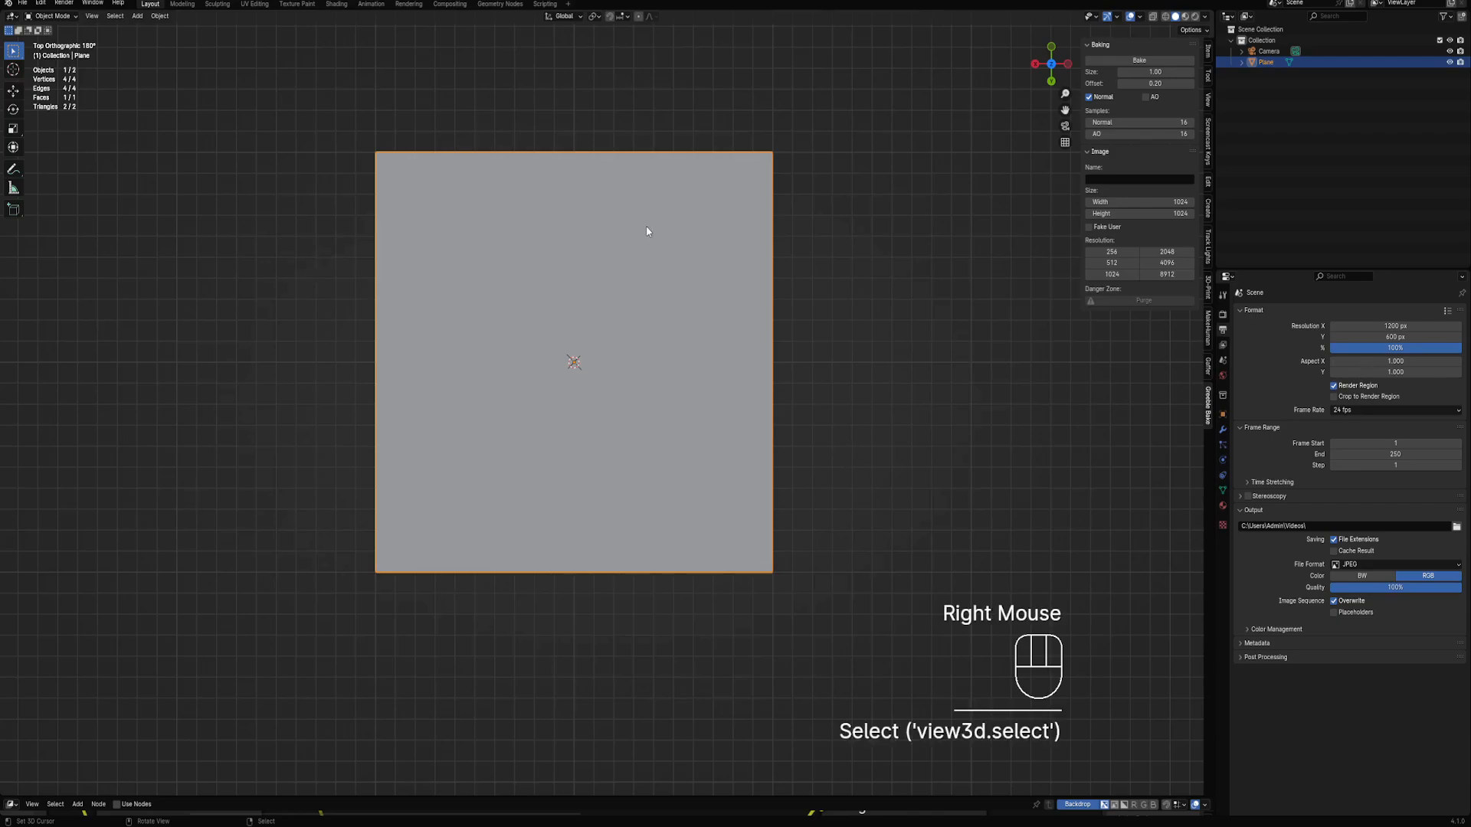
pyautogui.press('Tab')
pyautogui.scroll(-1, 647, 215)
pyautogui.moveTo(647, 215); pyautogui.dragTo(704, 321, button='middle')
pyautogui.scroll(1, 704, 321)
pyautogui.press('i')
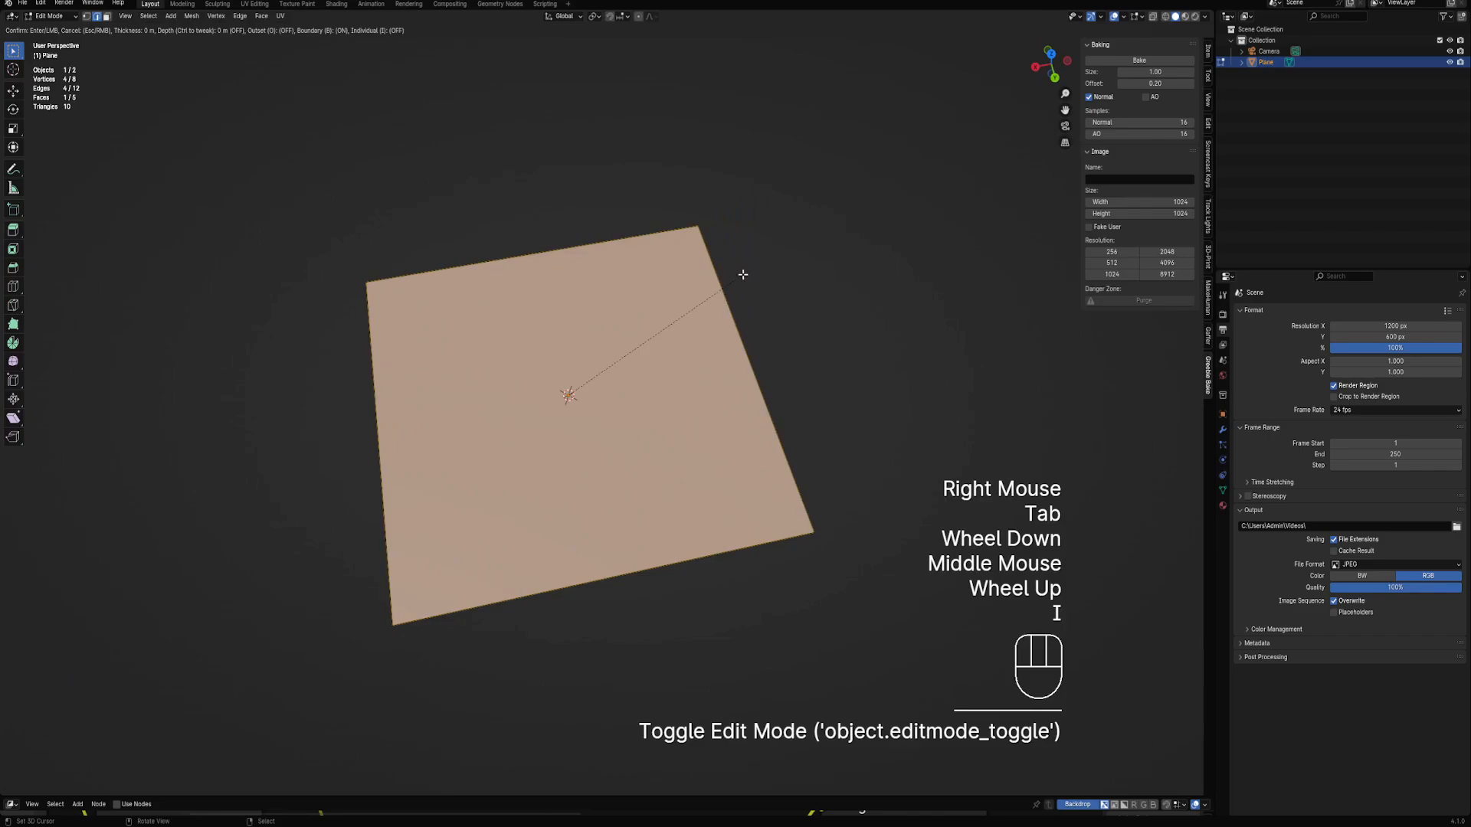
pyautogui.press('Escape')
pyautogui.hotkey('ctrl', 'z')
pyautogui.press('w')
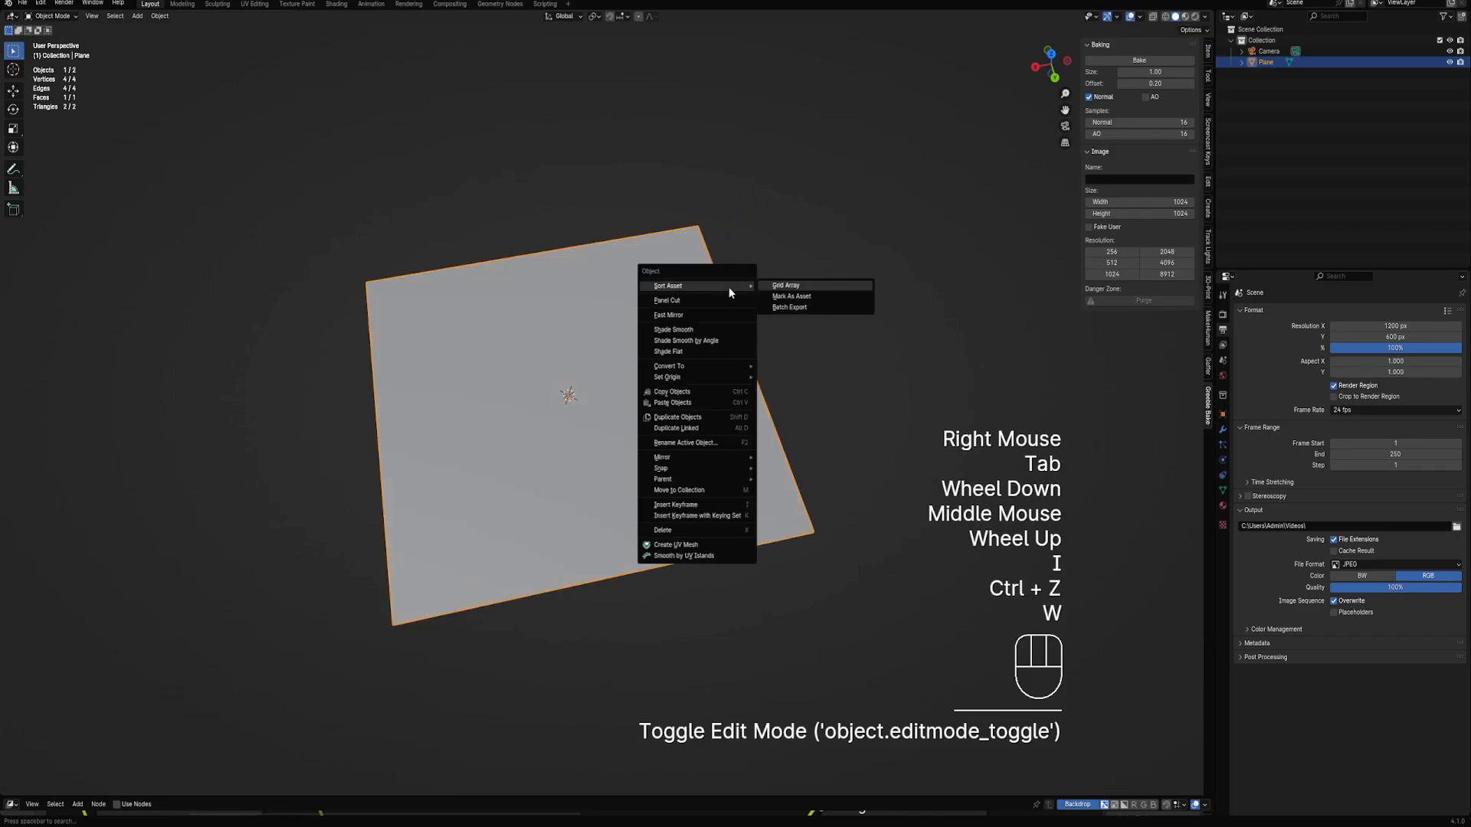
# Subdivide the plane three times in Edit Mode to get an 8 by 8 grid of faces
pyautogui.press('Tab')
pyautogui.press('w')
pyautogui.click(725, 310)
pyautogui.press('w')
pyautogui.click(725, 309)
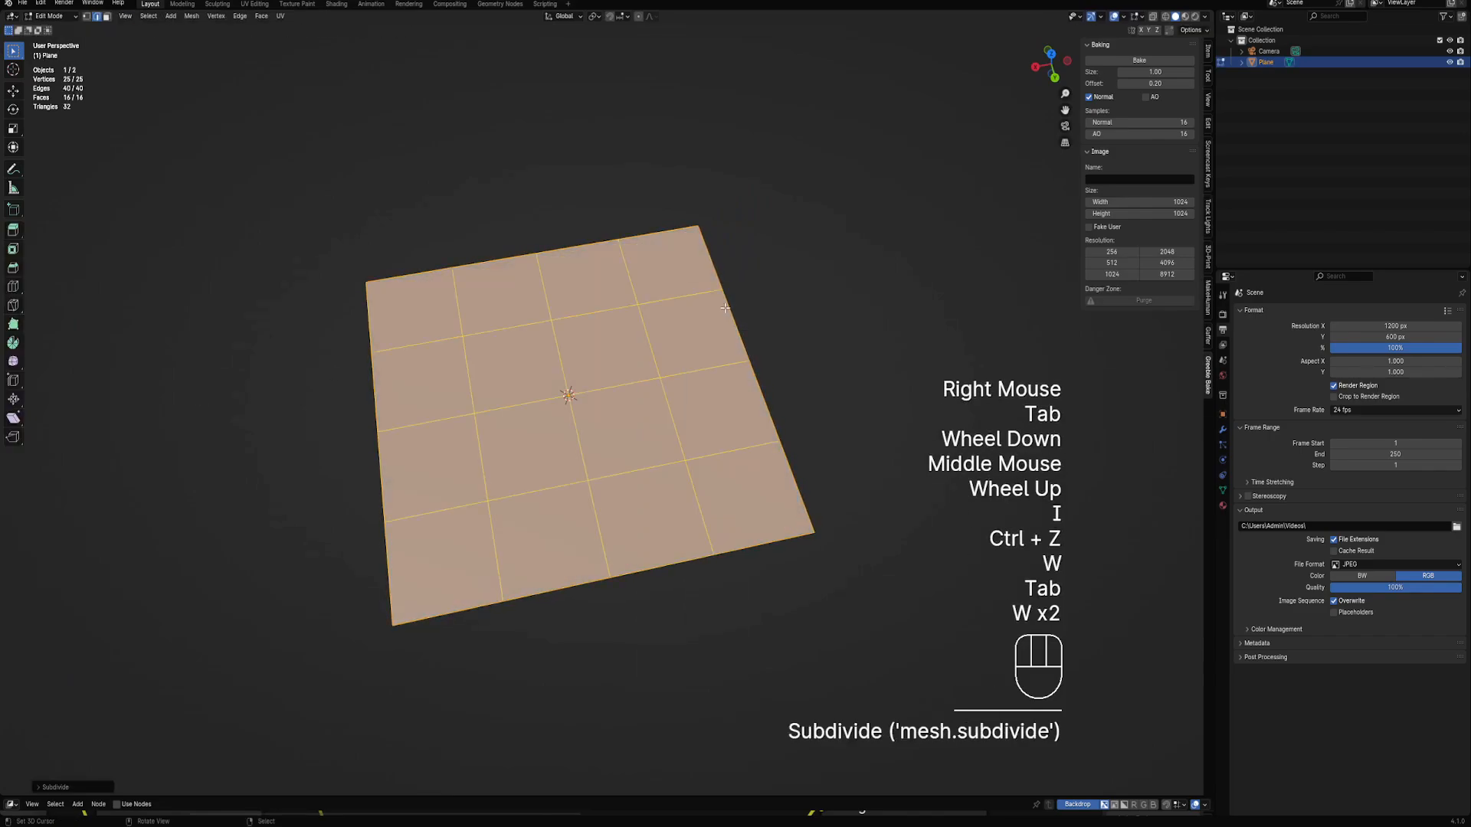
pyautogui.press('w')
pyautogui.click(725, 308)
# Inset all grid faces individually by about 0.045 m and raise the inset faces along their normals
pyautogui.press('i')
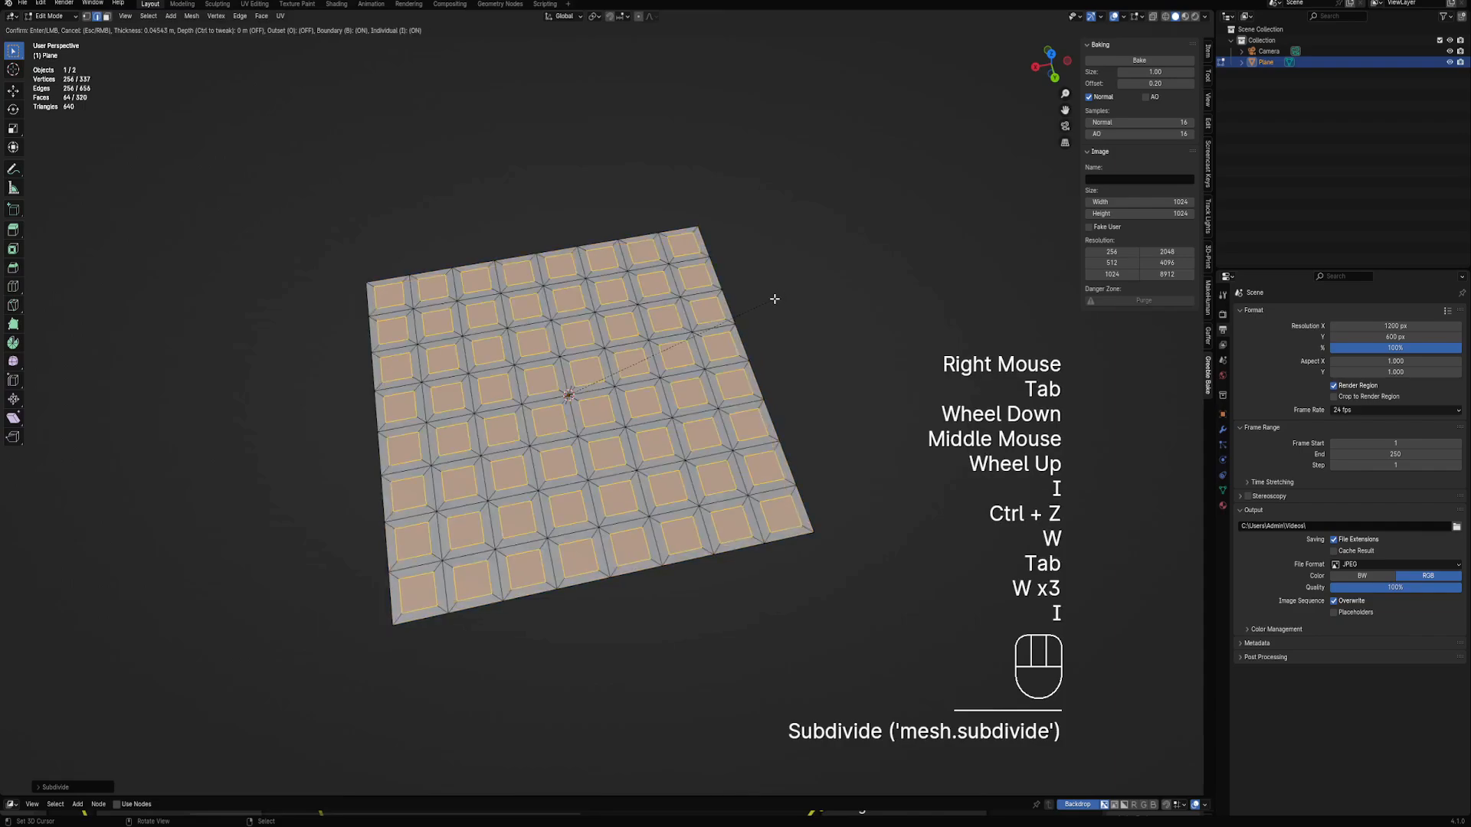
pyautogui.click(774, 301)
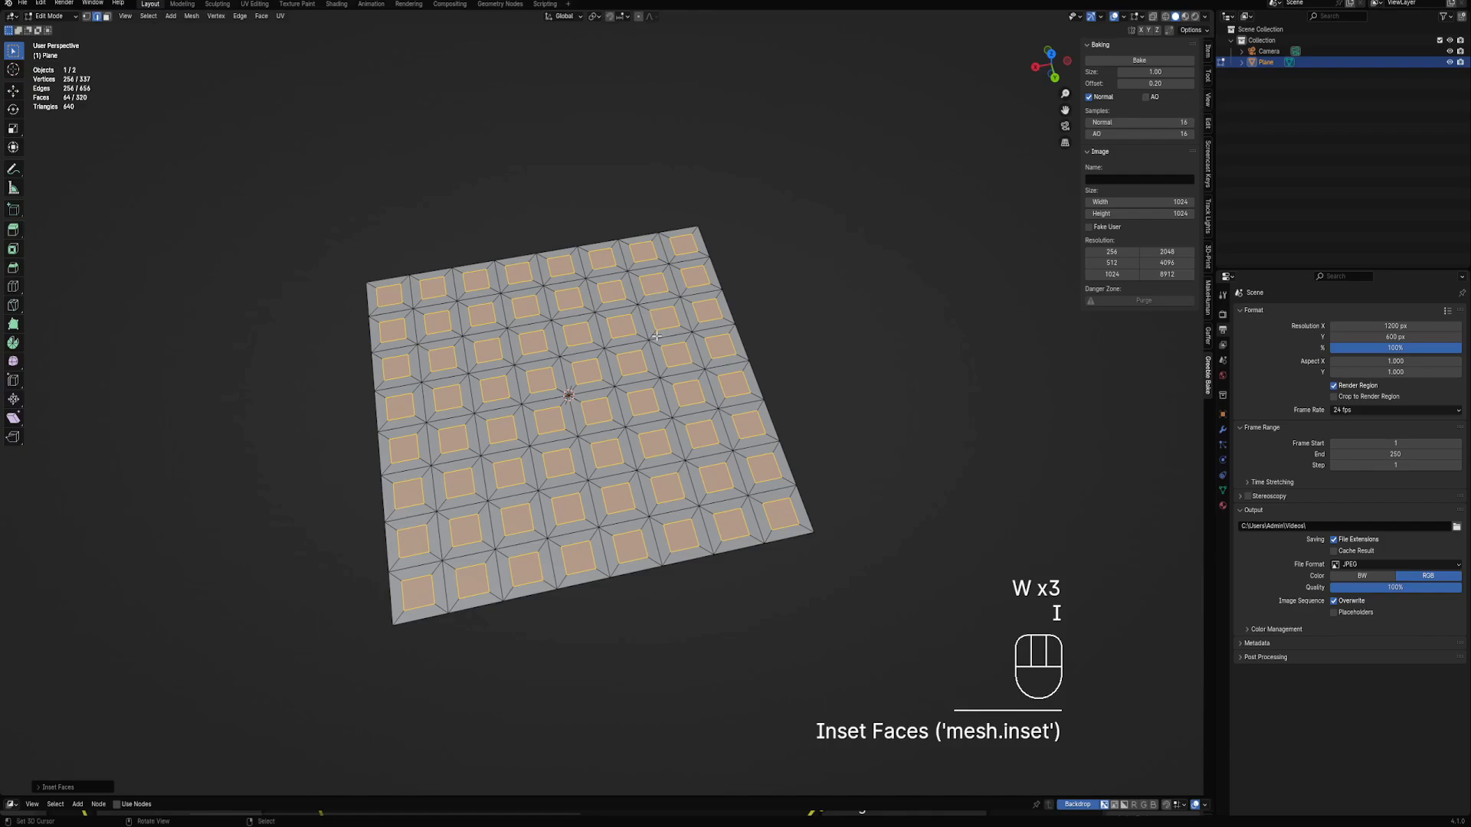
pyautogui.hotkey('alt', 's')
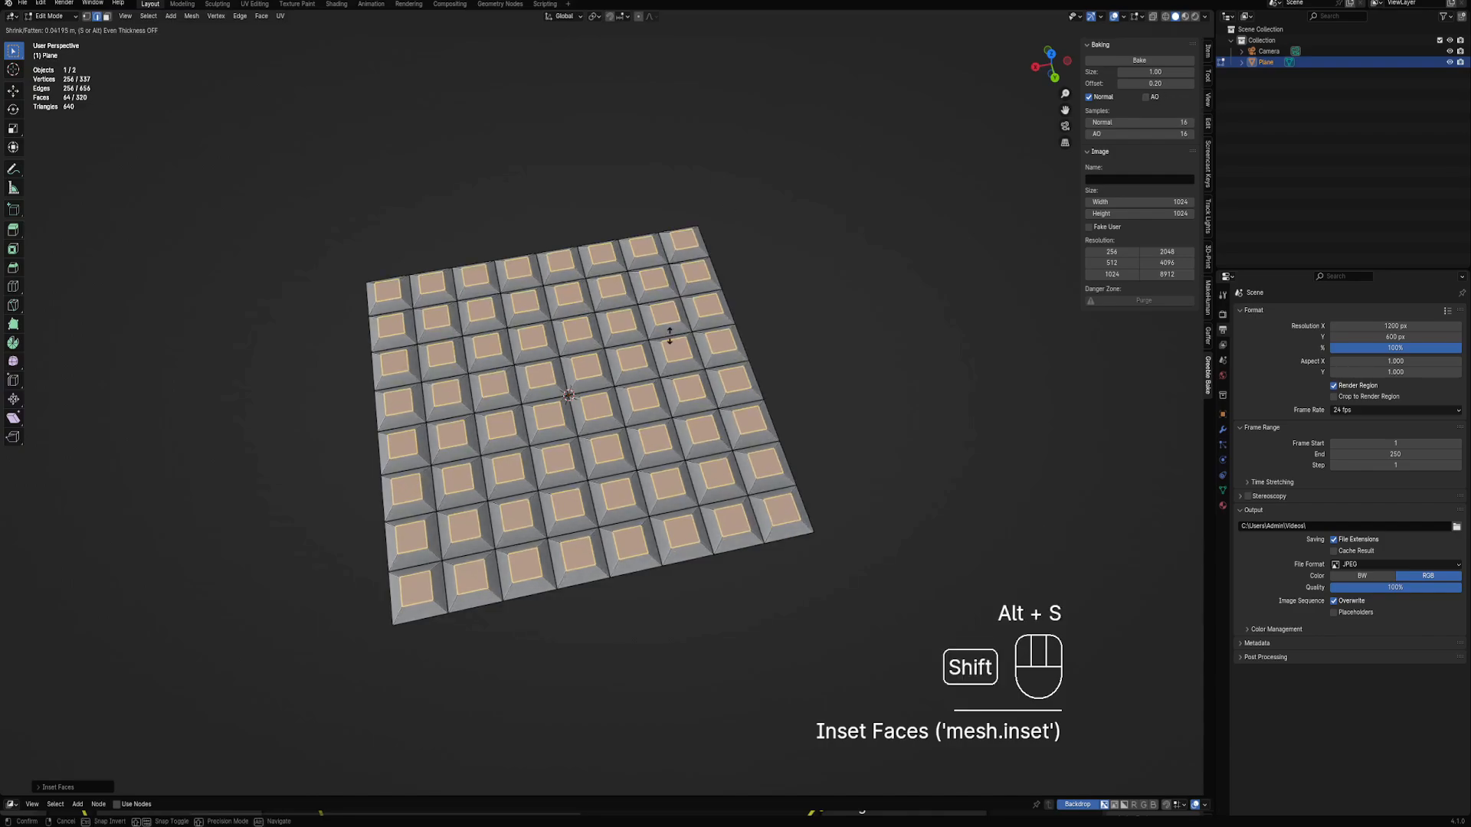
pyautogui.click(720, 305)
# Inset the raised faces twice more, sink the innermost faces along their normals, and return to Object Mode
pyautogui.keyDown('alt'); pyautogui.moveTo(736, 301); pyautogui.dragTo(831, 295, button='middle'); pyautogui.keyUp('alt')
pyautogui.scroll(2, 794, 351)
pyautogui.press('i')
pyautogui.click(839, 326)
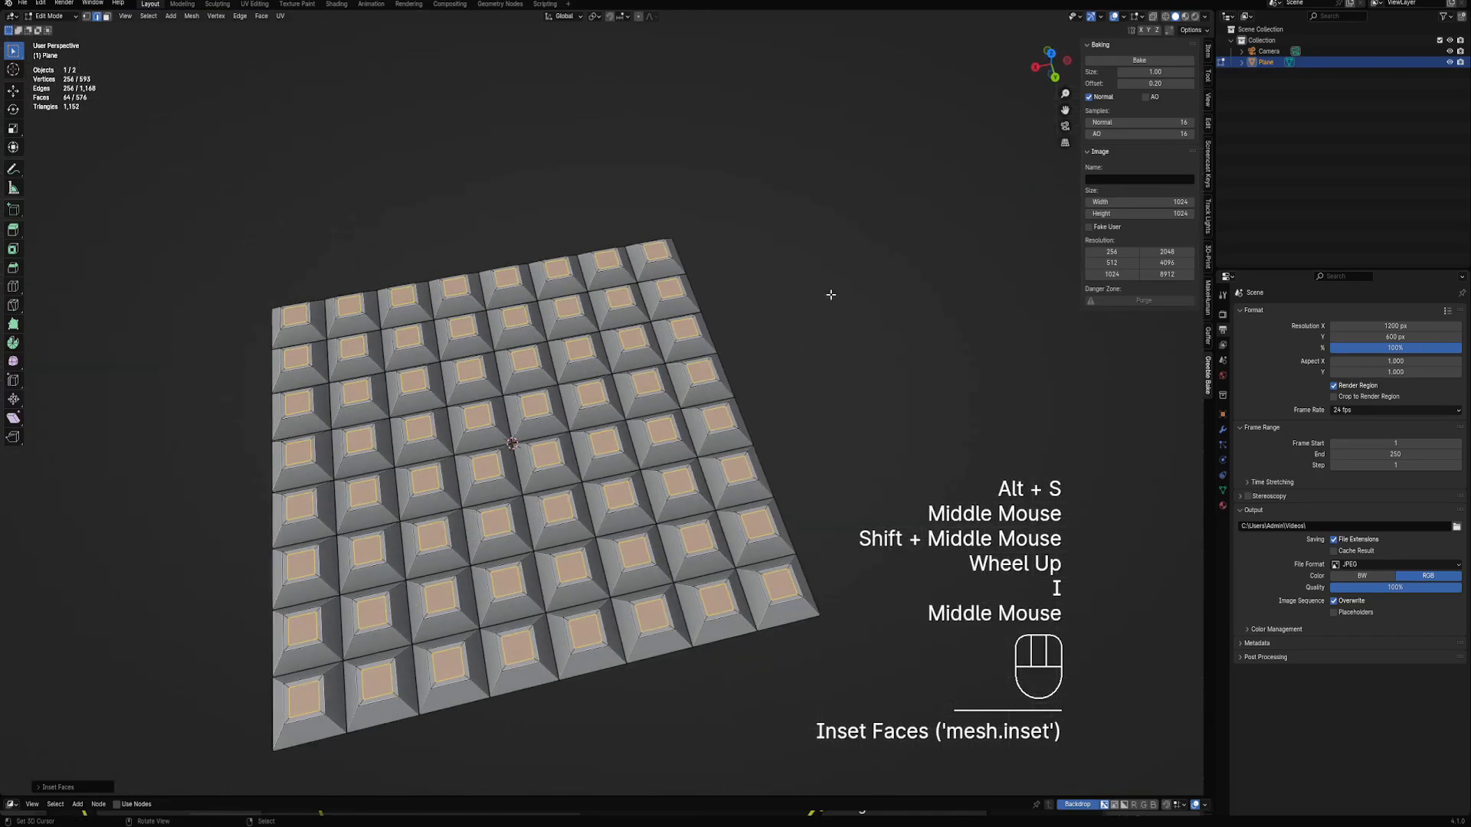
pyautogui.press('i')
pyautogui.click(820, 305)
pyautogui.hotkey('alt', 's')
pyautogui.click(820, 304)
pyautogui.press('Tab')
pyautogui.scroll(-2, 729, 337)
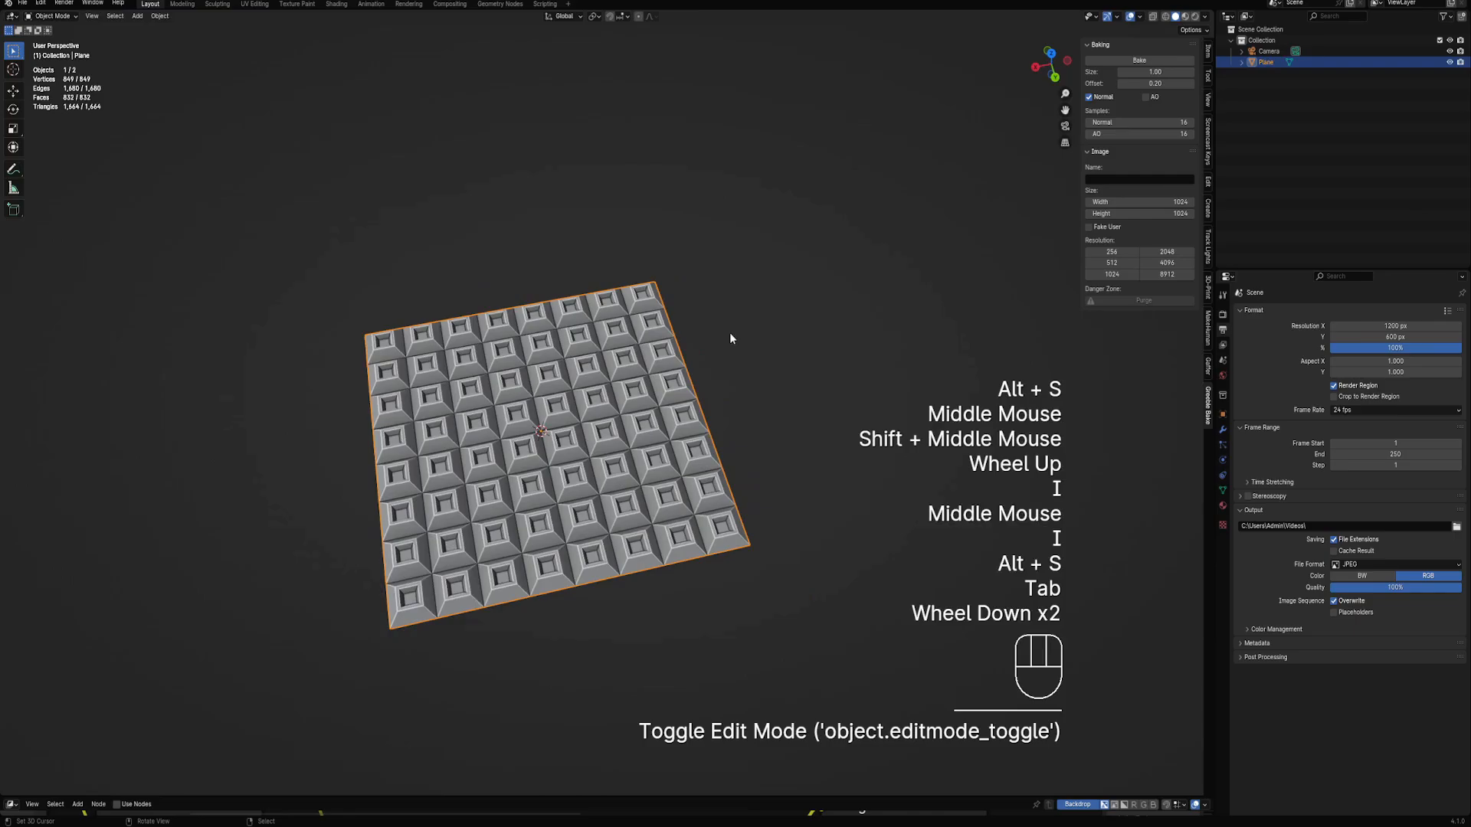
# Set the bake samples to 64 for AO and 2 for Normal, and enable AO baking
pyautogui.keyDown('shift'); pyautogui.moveTo(730, 333); pyautogui.dragTo(773, 269, button='middle'); pyautogui.keyUp('shift')
pyautogui.moveTo(773, 269); pyautogui.dragTo(706, 320, button='middle')
pyautogui.rightClick(706, 320)
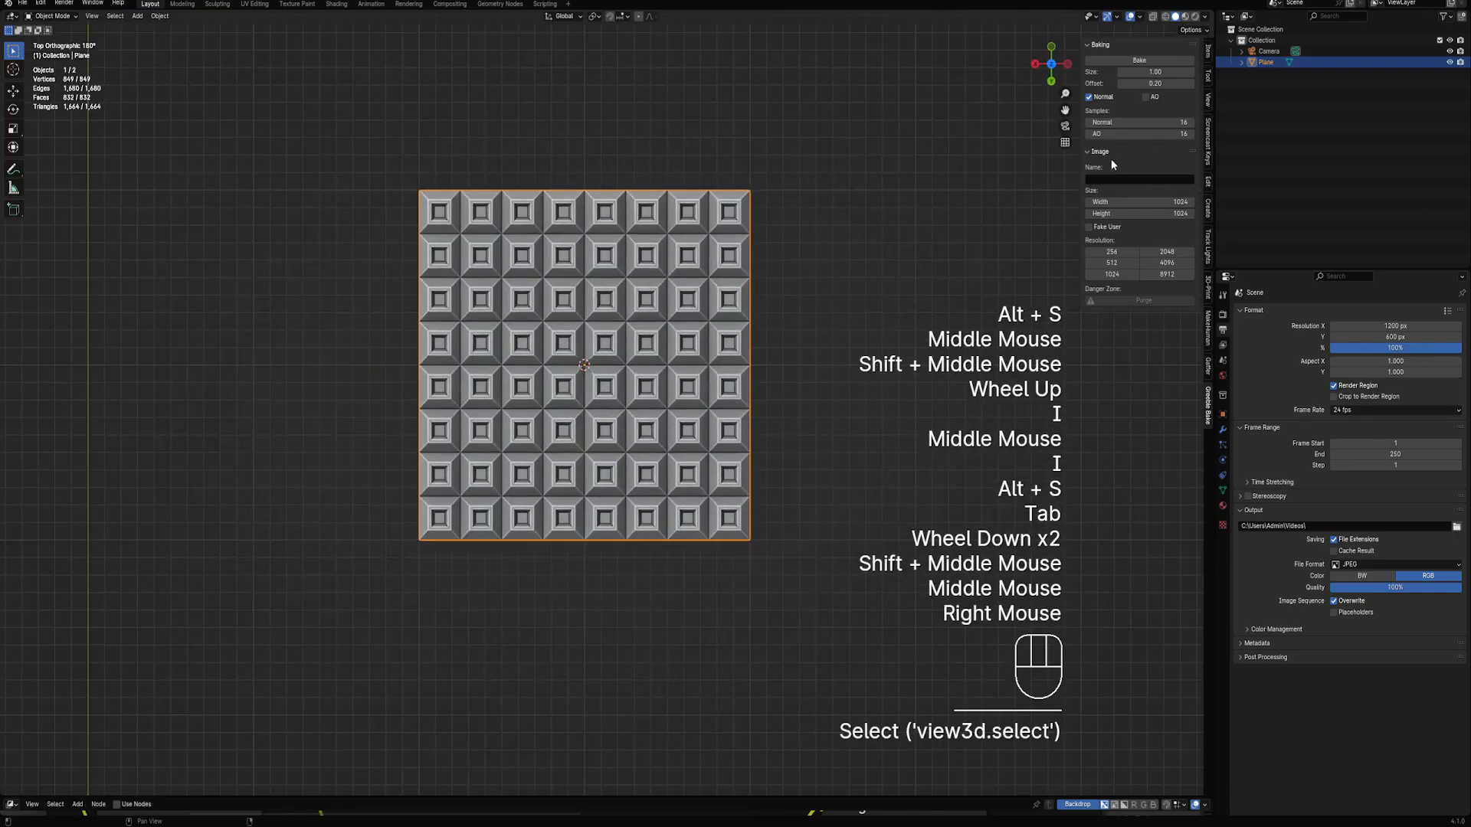
pyautogui.click(1103, 135)
pyautogui.write('64')
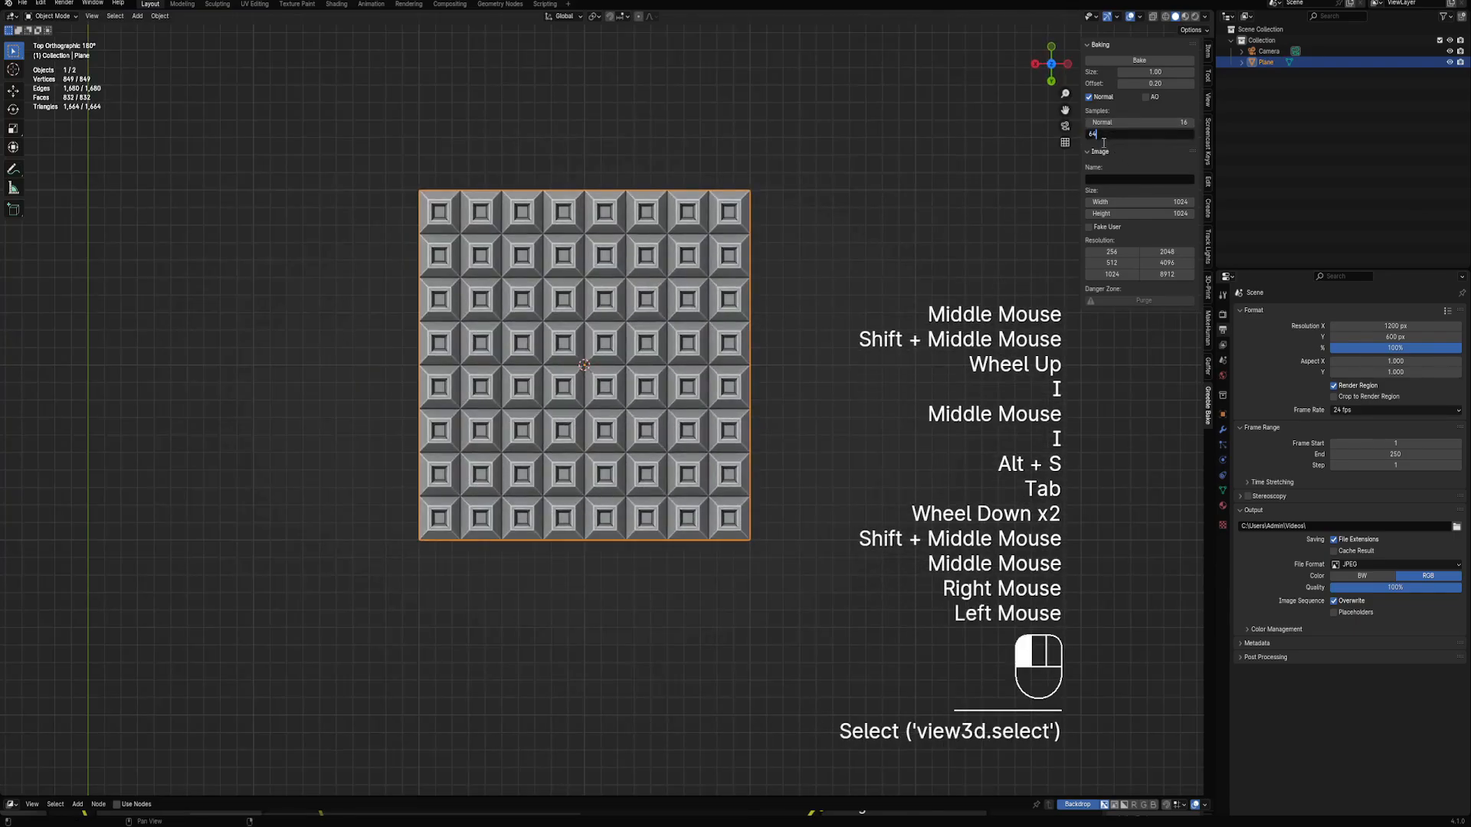
pyautogui.press('Return')
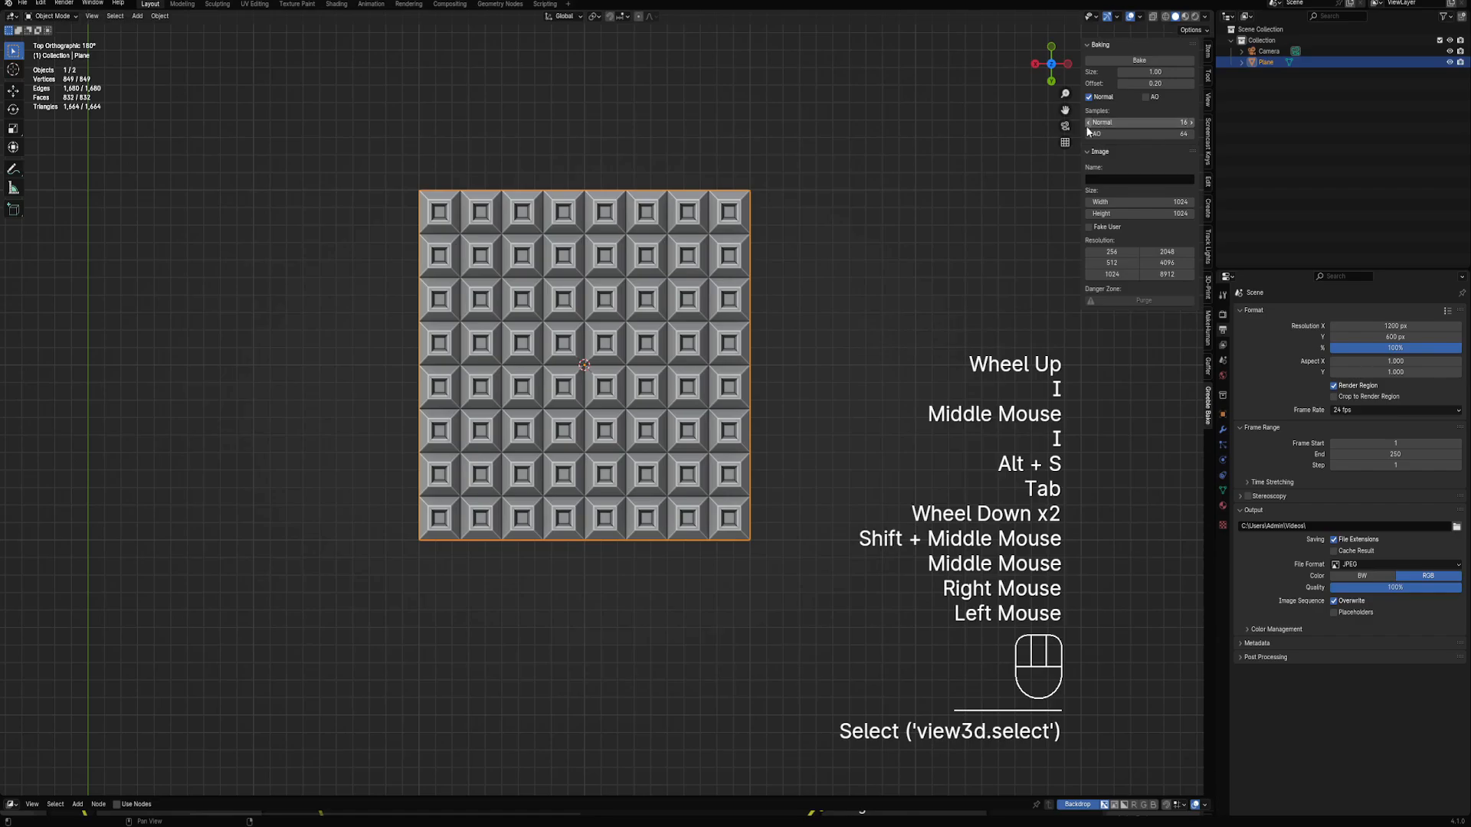
pyautogui.click(1088, 123)
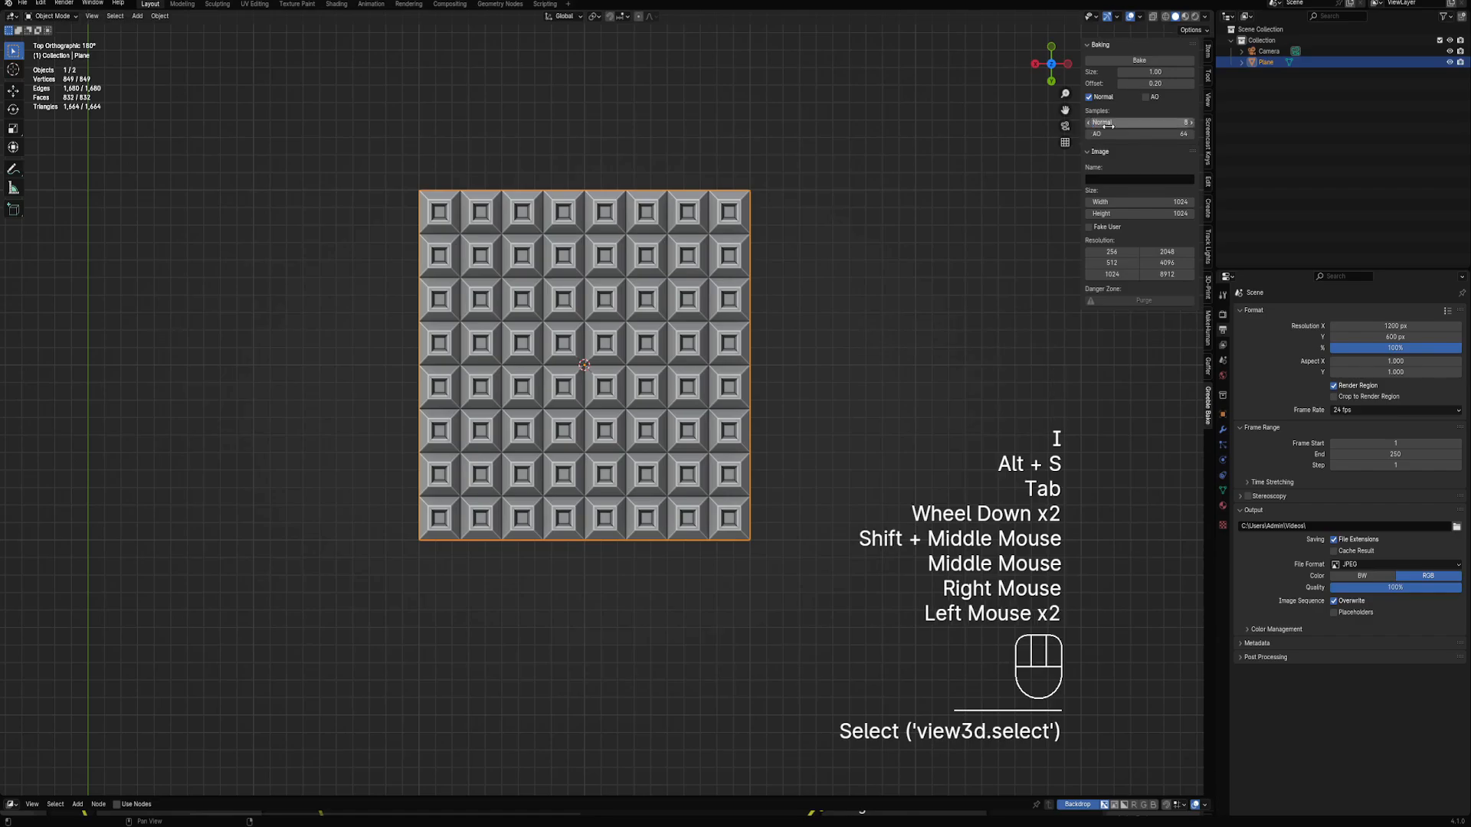
pyautogui.click(1108, 125)
pyautogui.write('2')
pyautogui.press('Return')
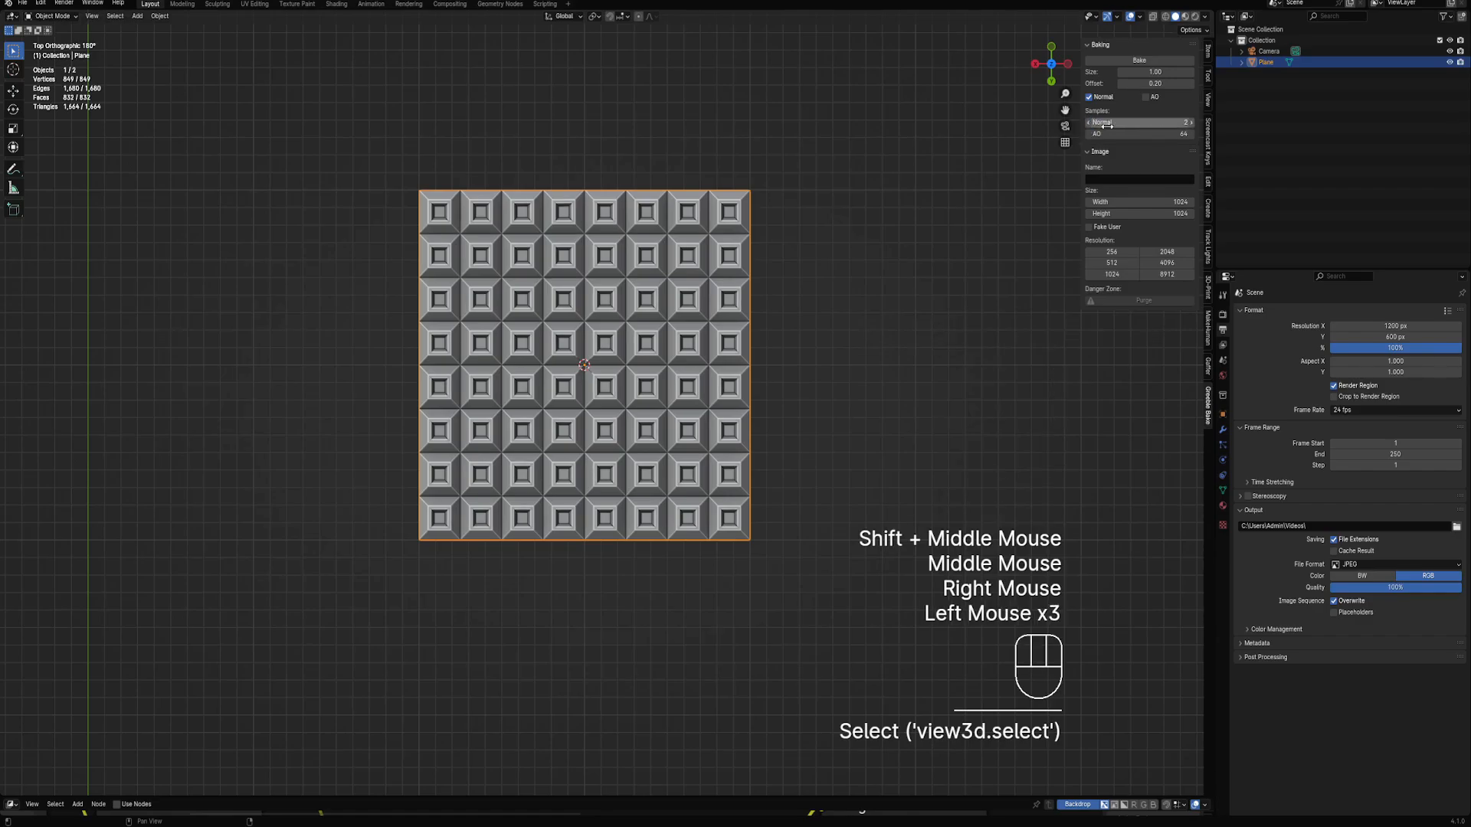
pyautogui.click(1146, 97)
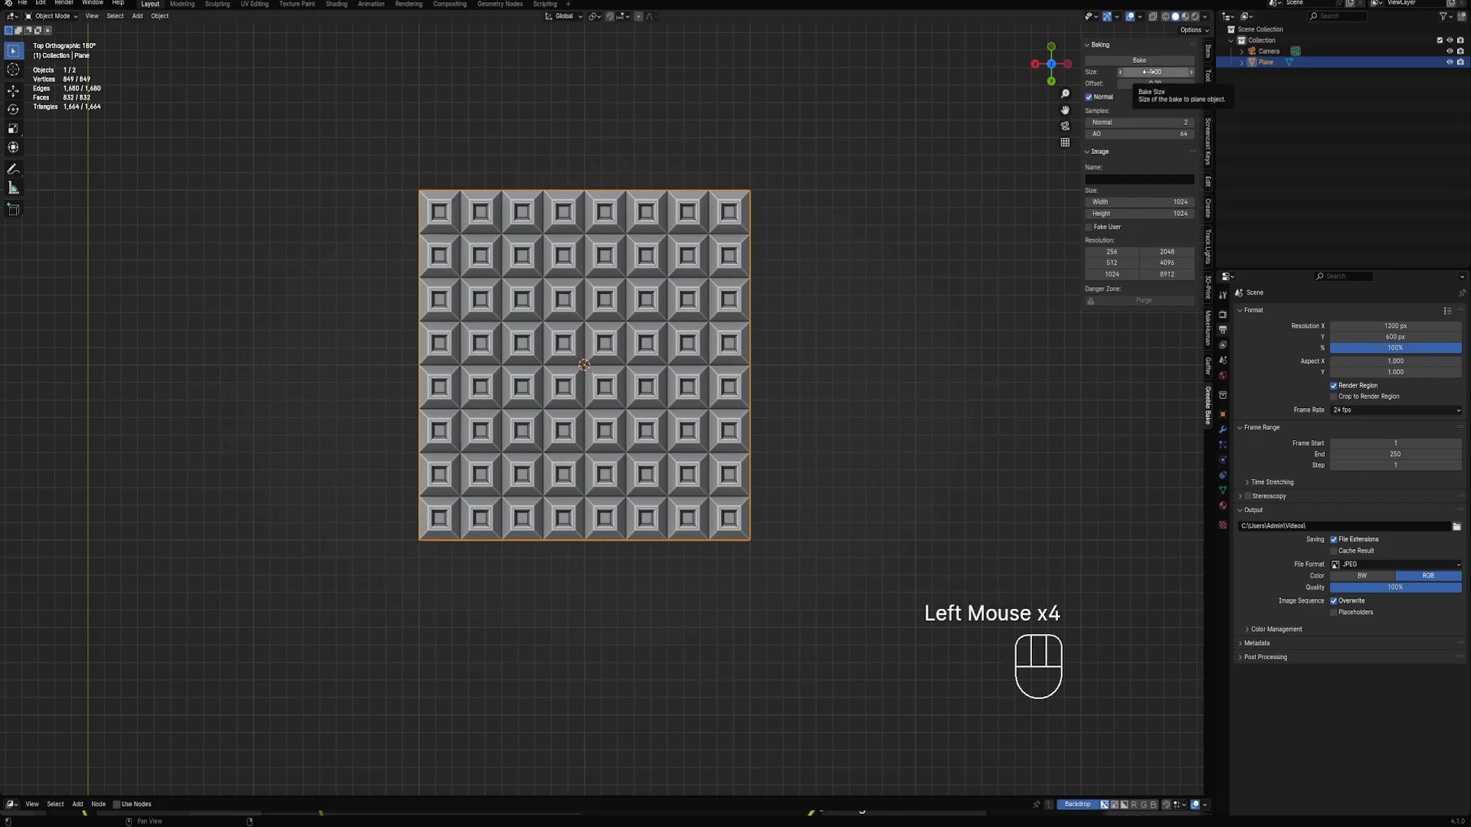
# Add a second plane at the 3D cursor and raise it along Z above the patterned mesh
pyautogui.moveTo(842, 153); pyautogui.dragTo(748, 215, button='middle')
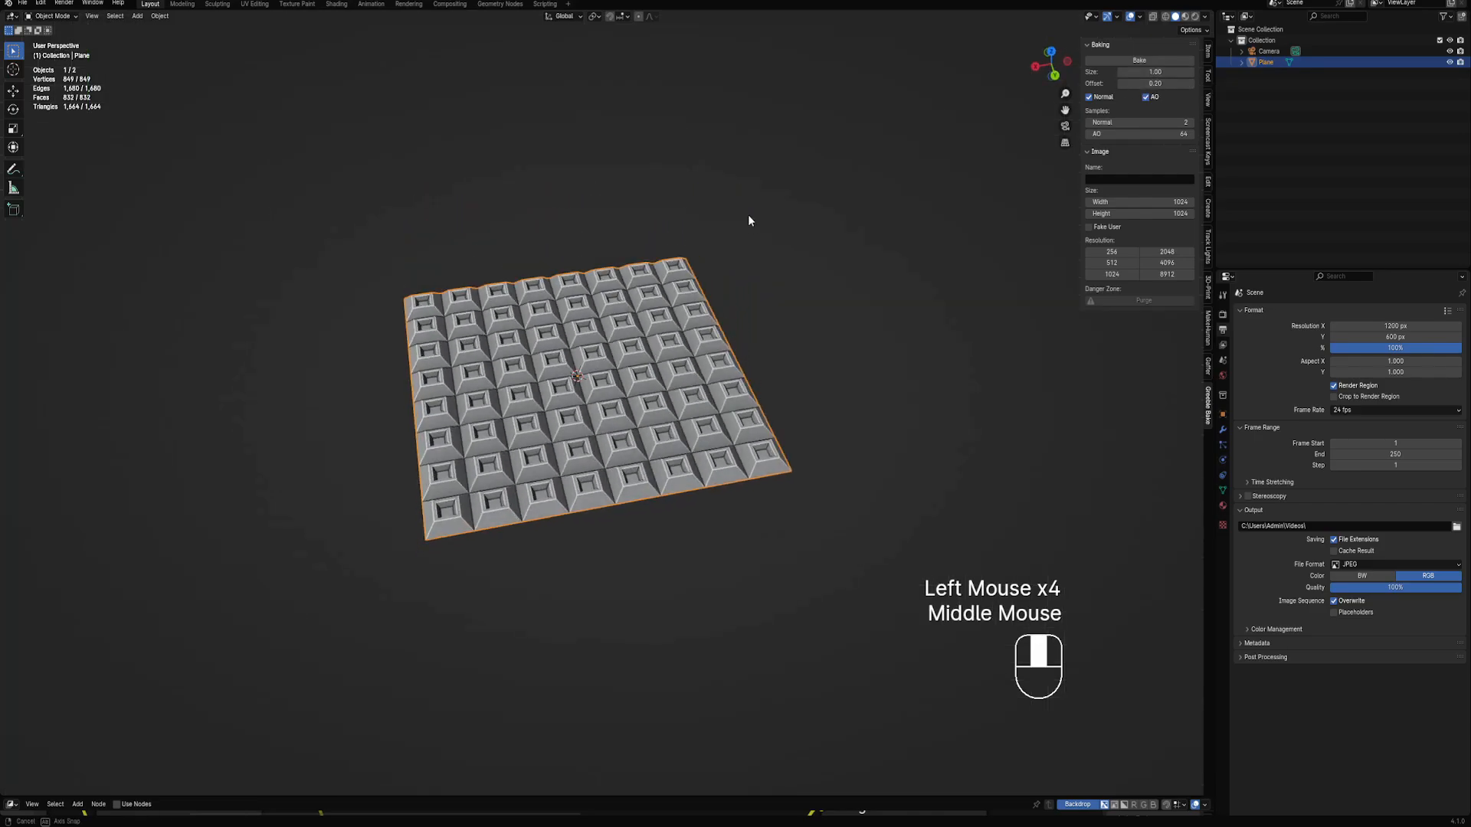
pyautogui.hotkey('shift', 'a')
pyautogui.moveTo(683, 316)
pyautogui.click(729, 347)
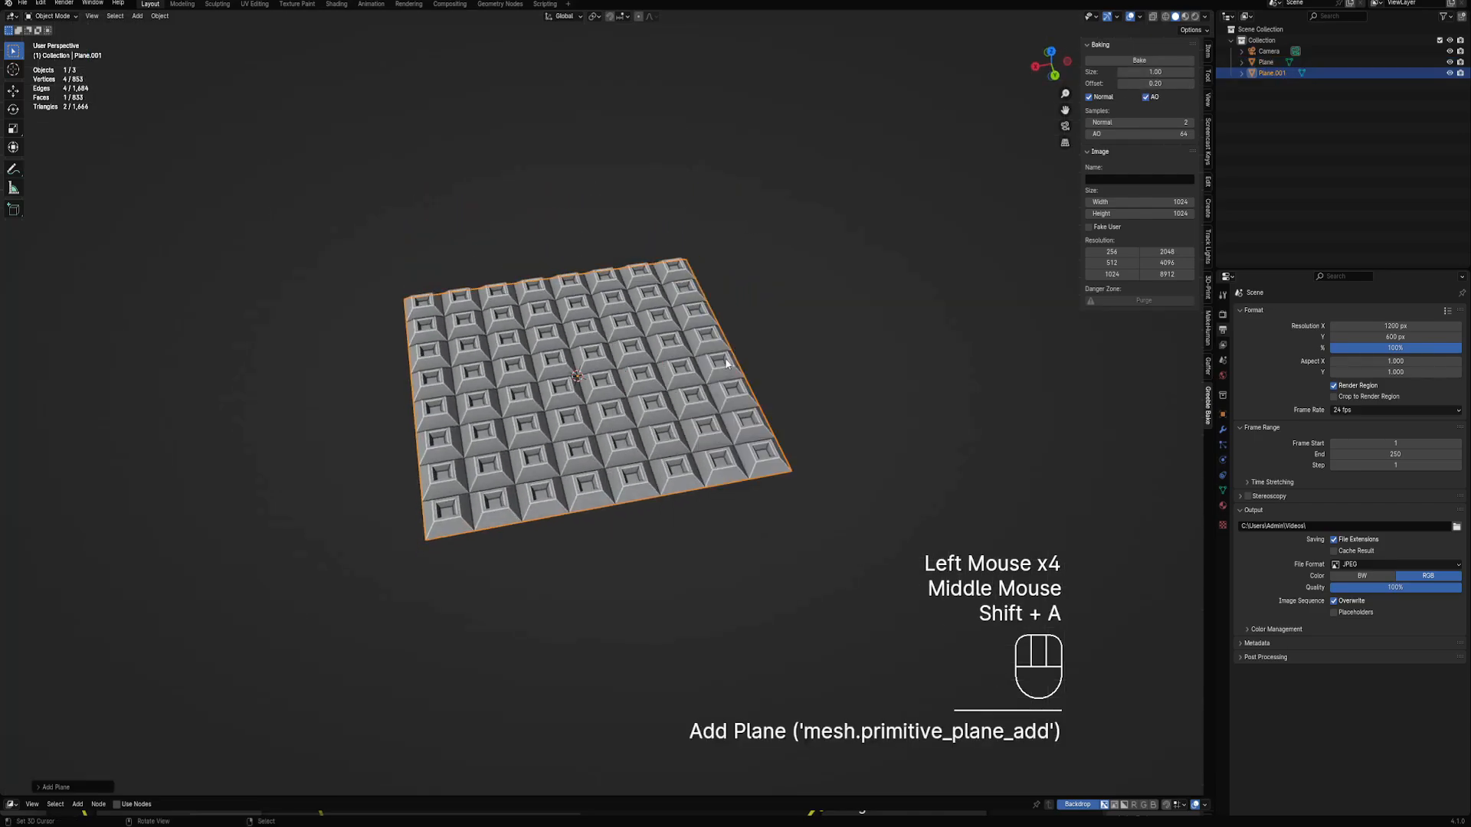
pyautogui.press('g')
pyautogui.press('z')
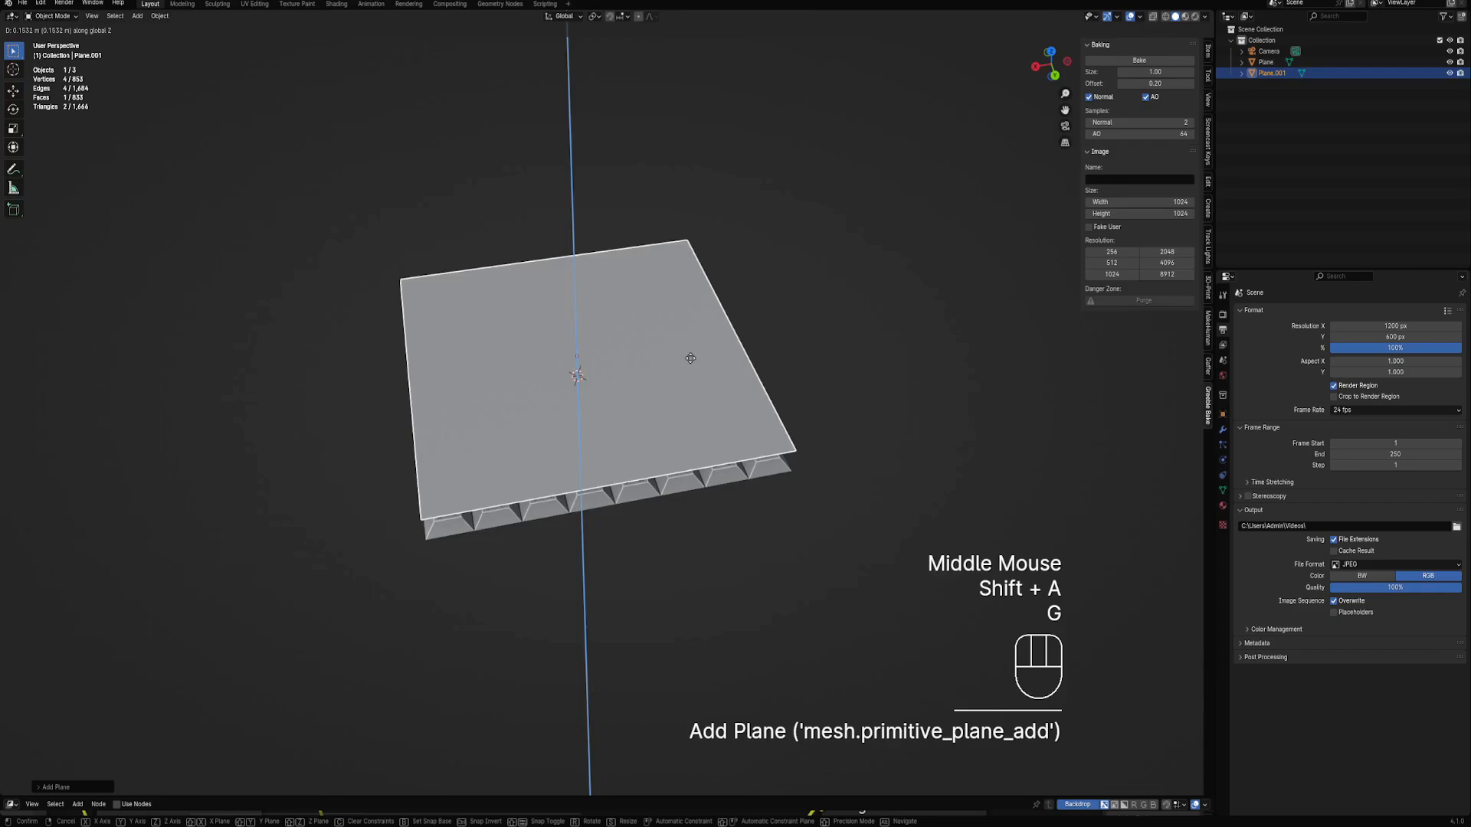
pyautogui.click(831, 383)
# Try scaling the upper plane down about its centre in top view
pyautogui.keyDown('alt'); pyautogui.moveTo(831, 387); pyautogui.dragTo(810, 440, button='middle'); pyautogui.keyUp('alt')
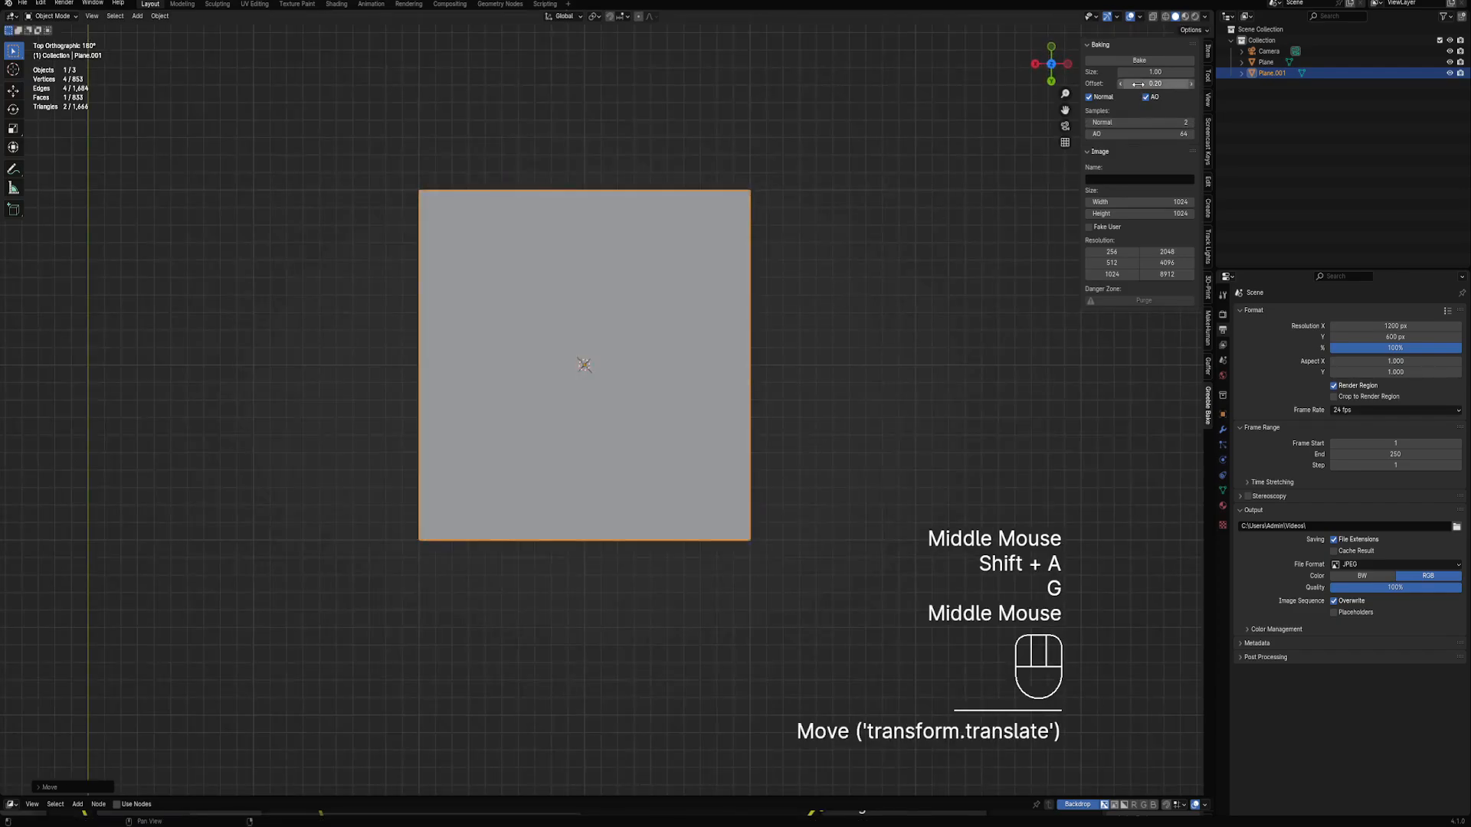
pyautogui.press('s')
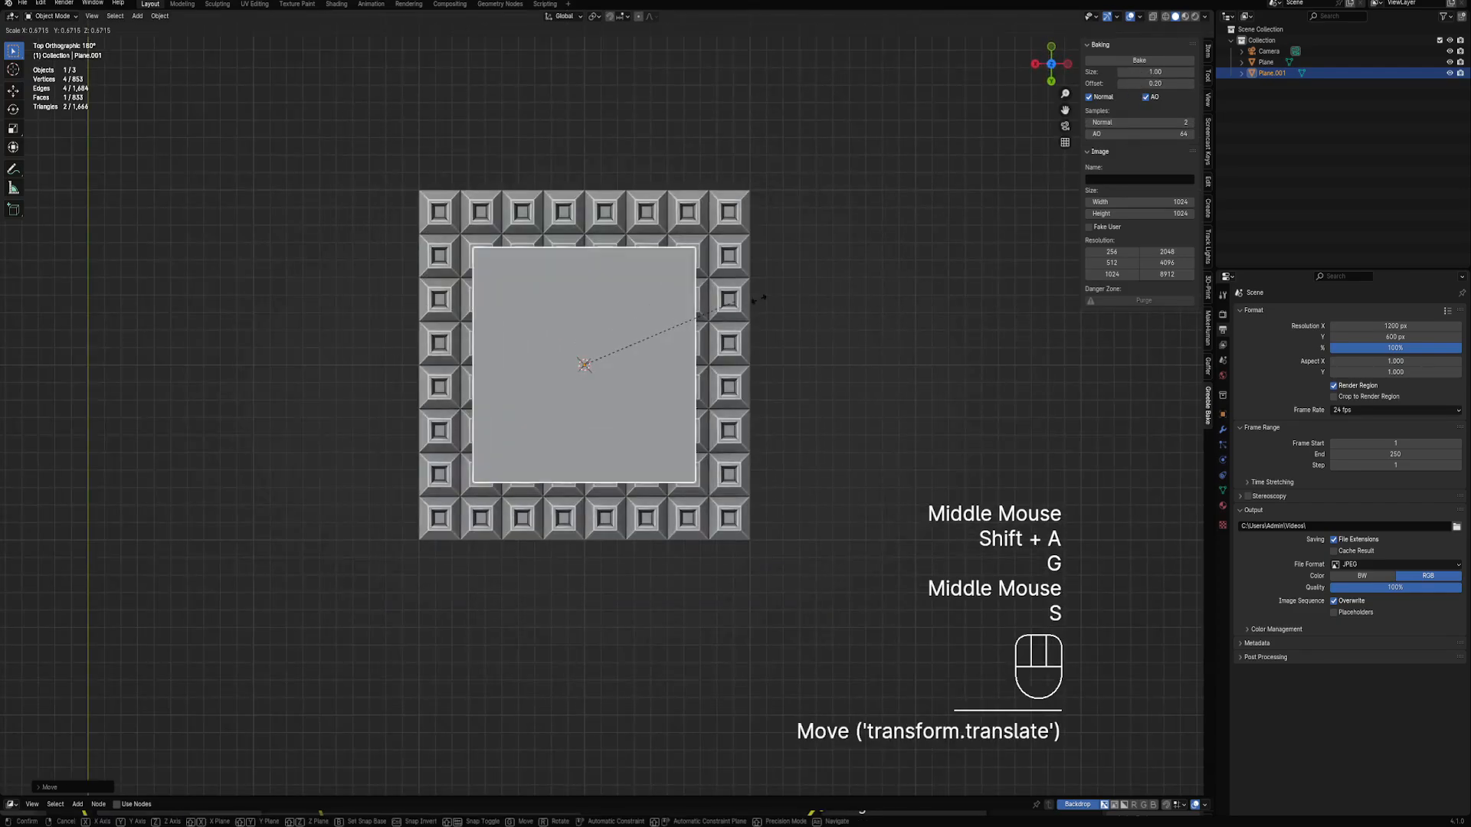
pyautogui.moveTo(761, 296); pyautogui.dragTo(692, 398, button='middle')
pyautogui.rightClick(692, 398)
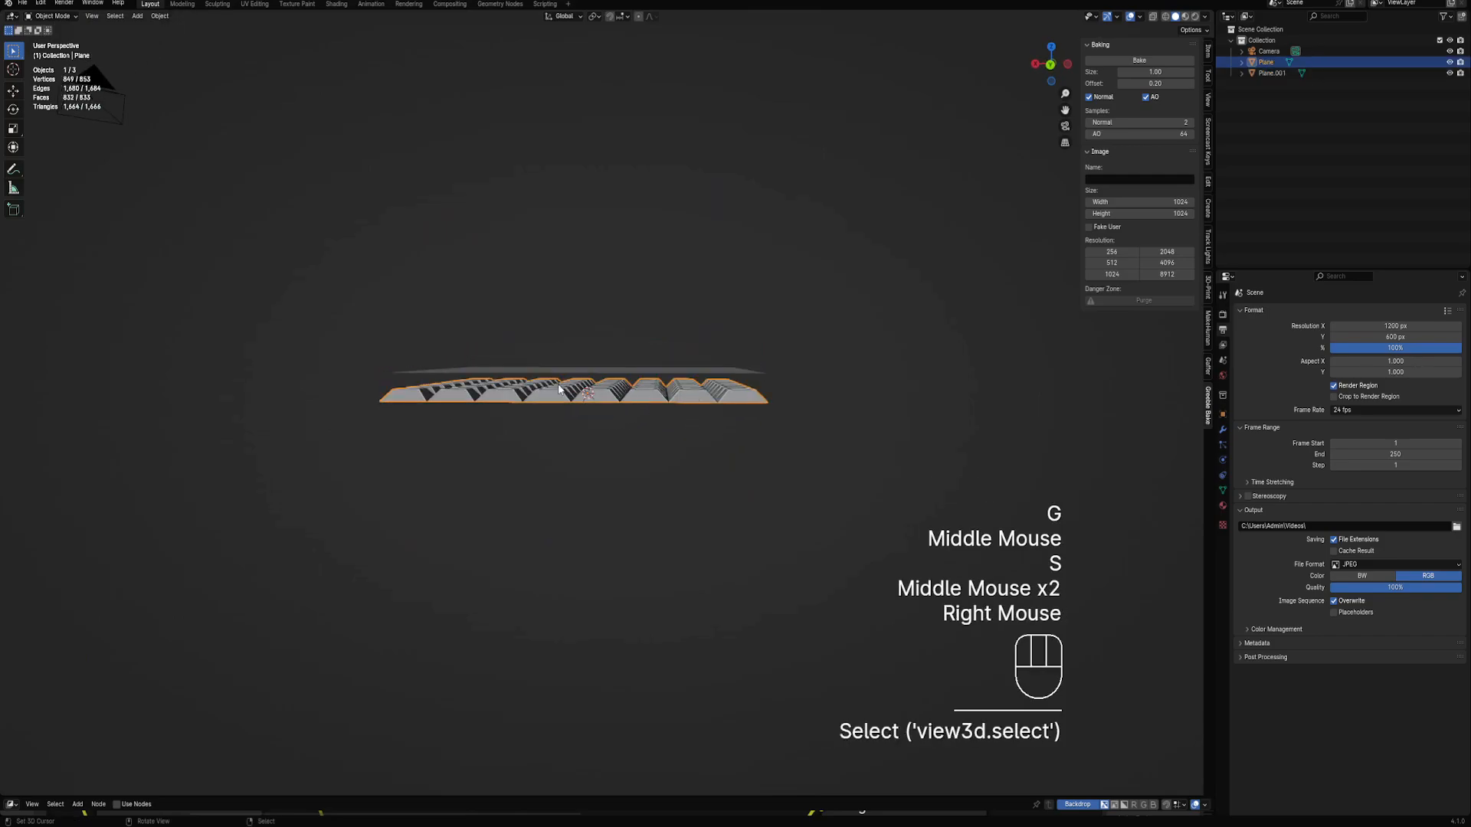
# Try moving the upper plane's face along its normal with Shrink/Fatten in Edit Mode
pyautogui.rightClick(713, 373)
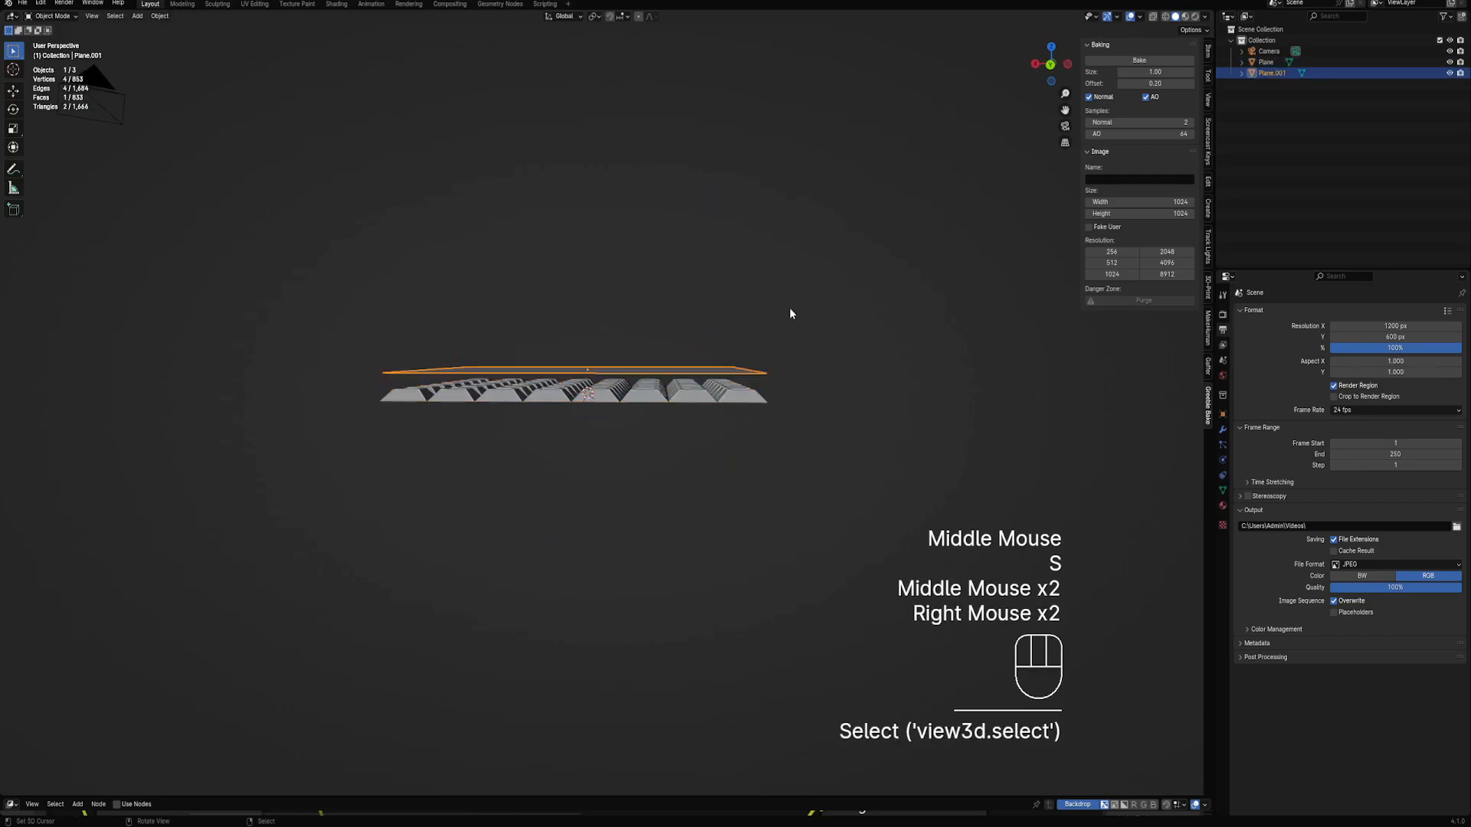
pyautogui.moveTo(788, 311); pyautogui.dragTo(682, 329, button='middle')
pyautogui.press('Tab')
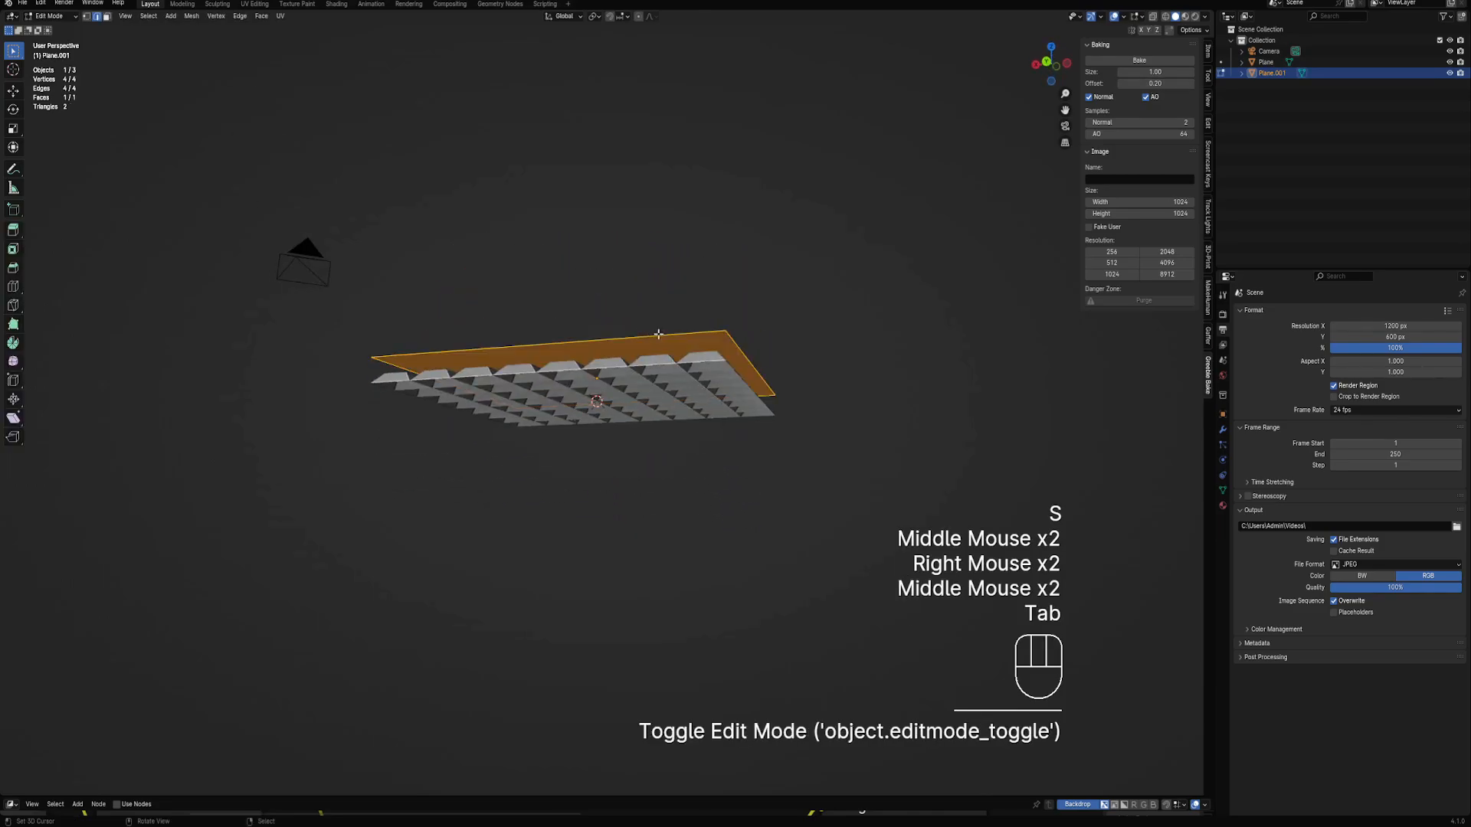
pyautogui.hotkey('alt', 's')
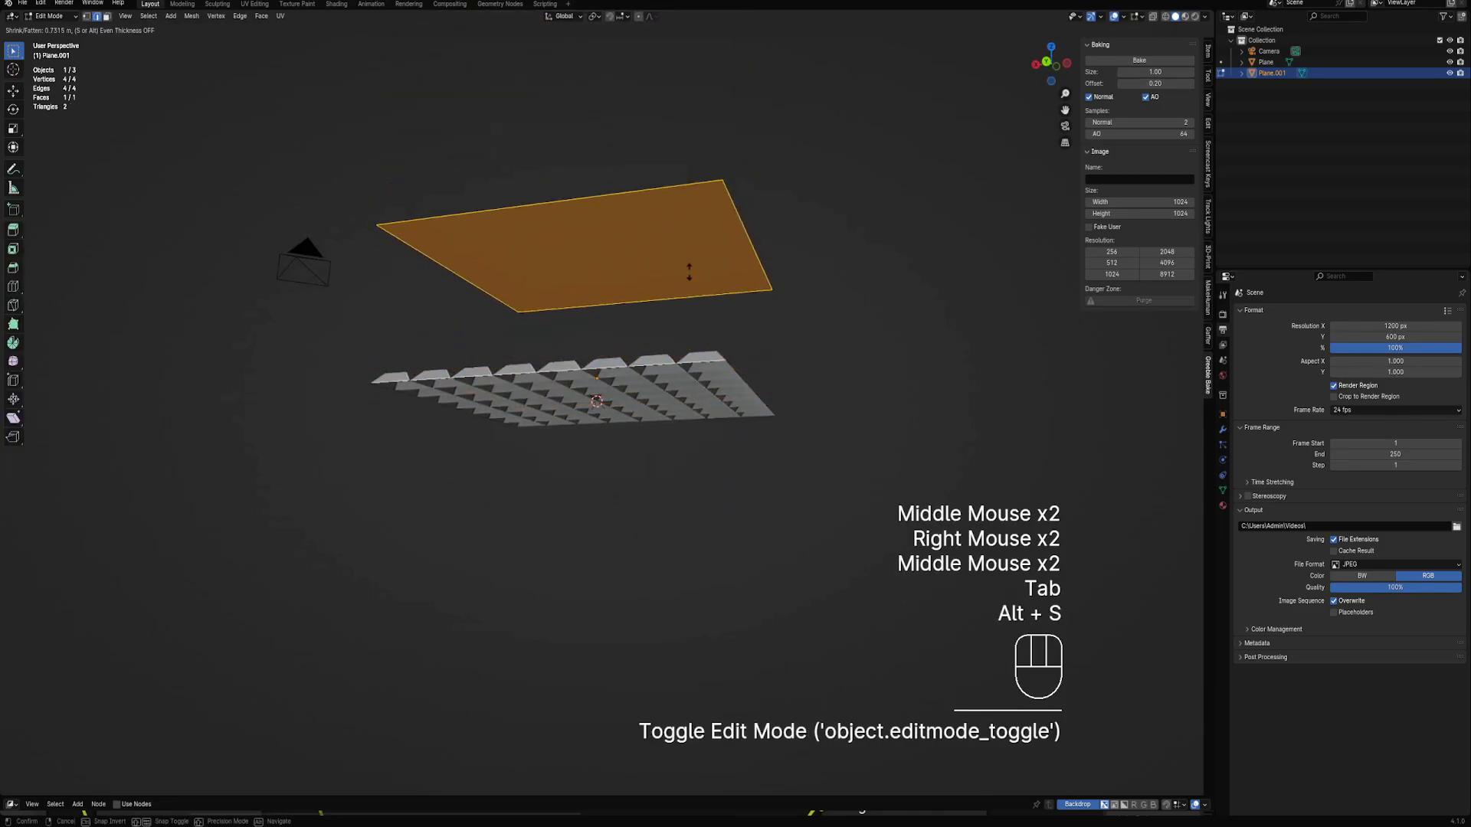
pyautogui.click(684, 278)
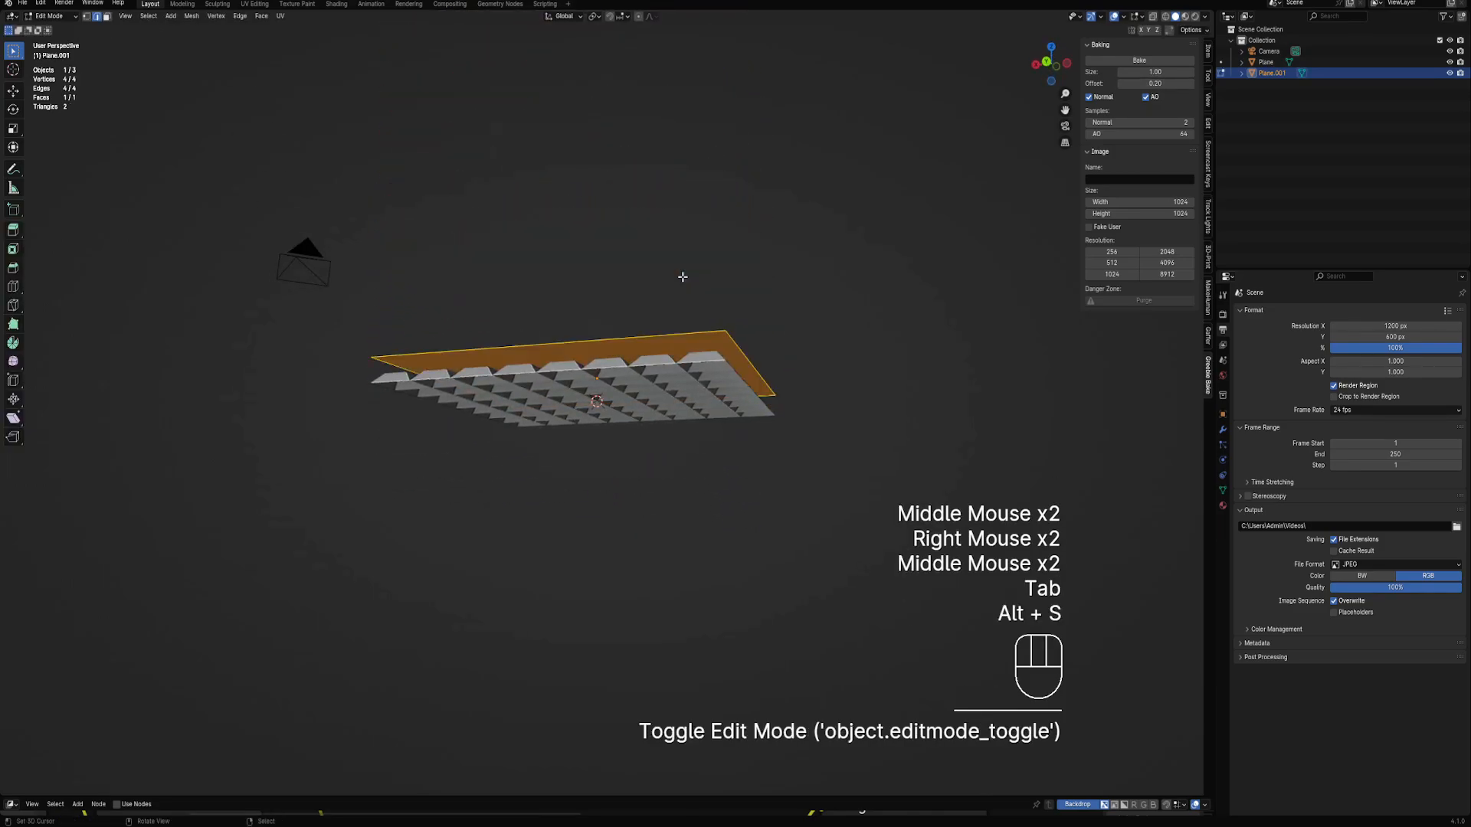
pyautogui.keyDown('alt'); pyautogui.middleClick(689, 347); pyautogui.keyUp('alt')
pyautogui.hotkey('alt', 's')
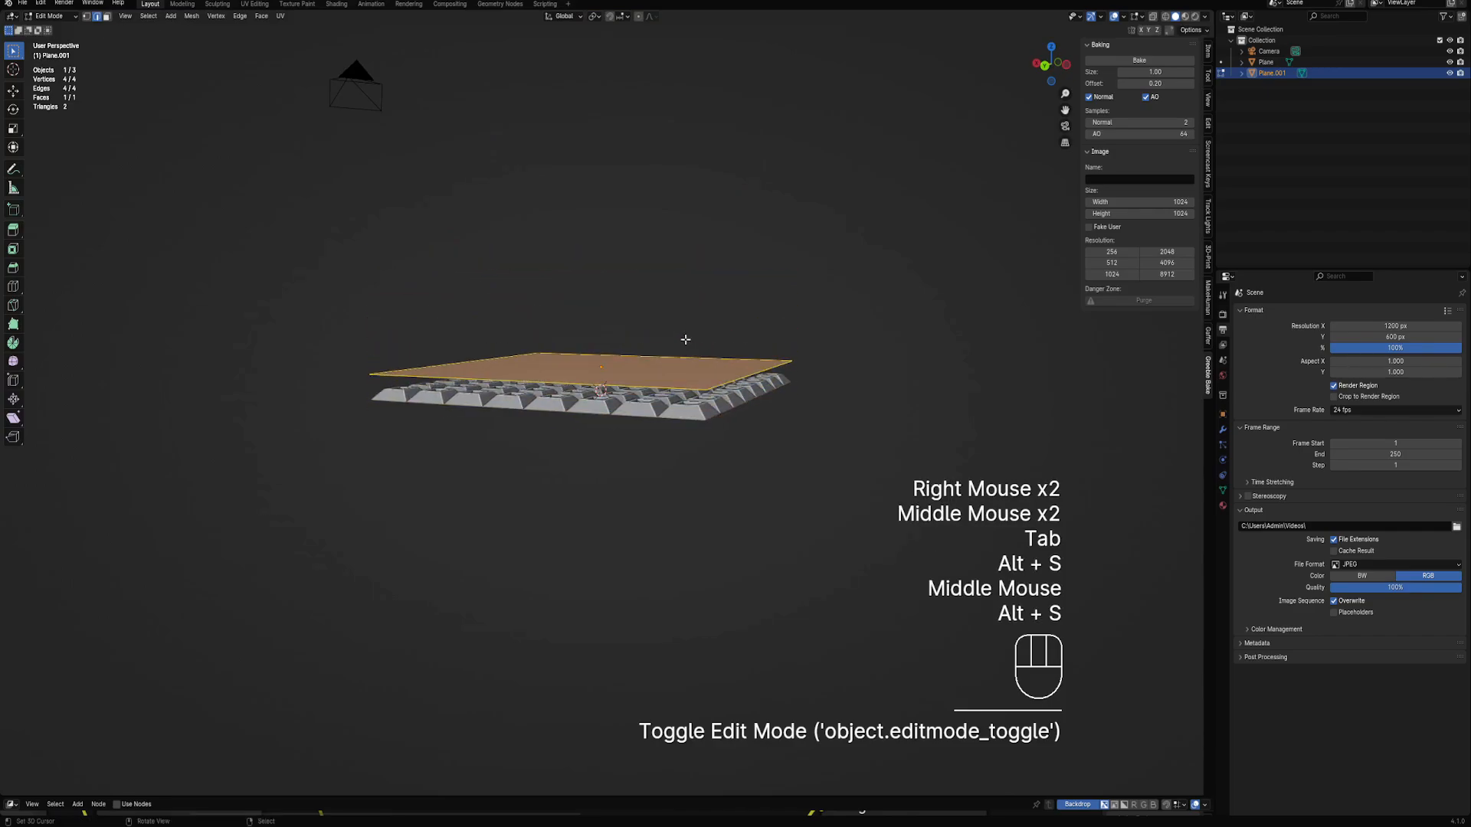
pyautogui.click(683, 338)
pyautogui.press('Tab')
pyautogui.moveTo(682, 338); pyautogui.dragTo(734, 324, button='middle')
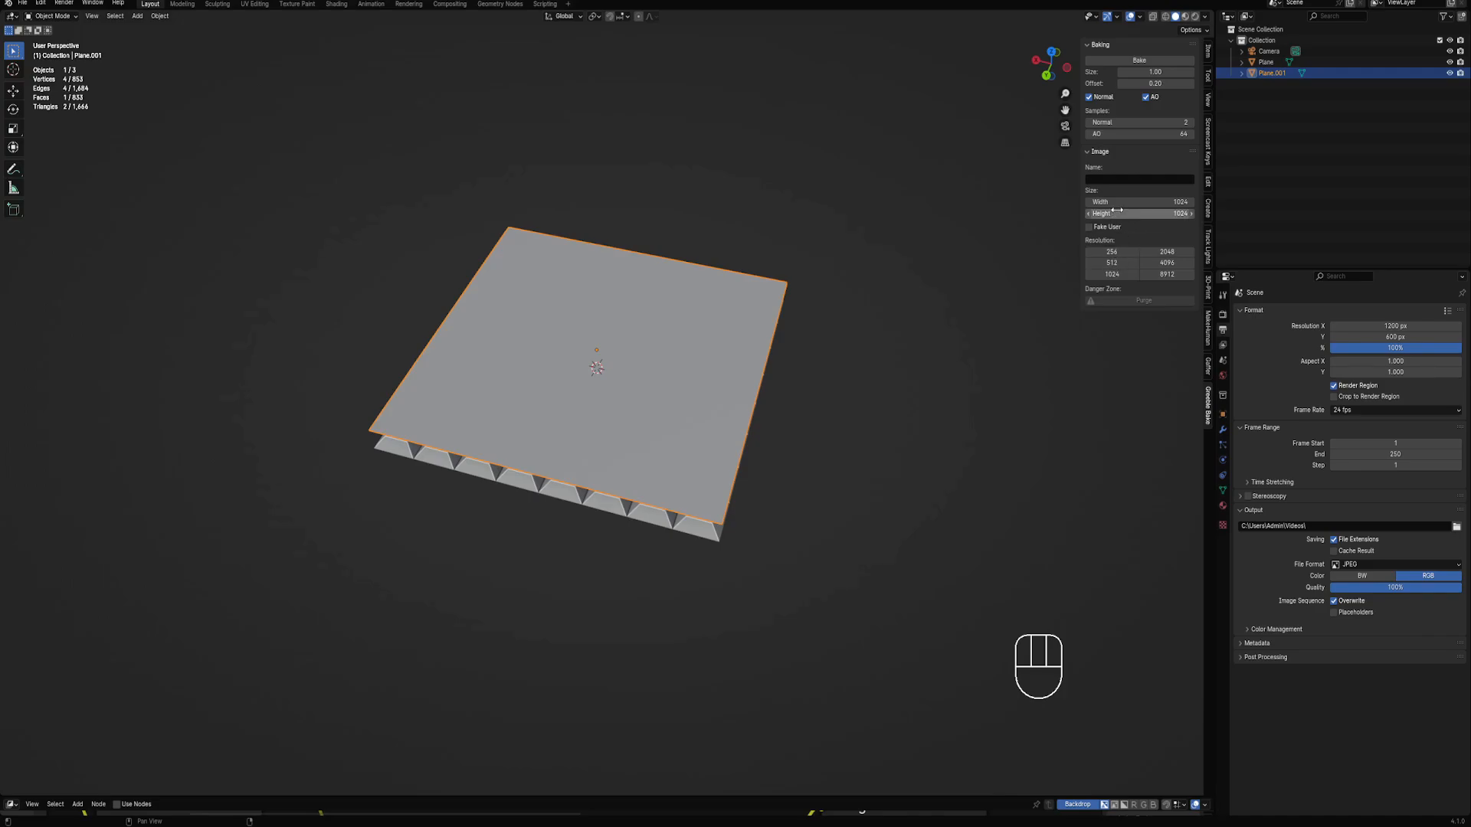
# Try the bake resolution presets from 256 upward, finishing on 8912
pyautogui.click(1111, 252)
pyautogui.click(1112, 263)
pyautogui.click(1112, 273)
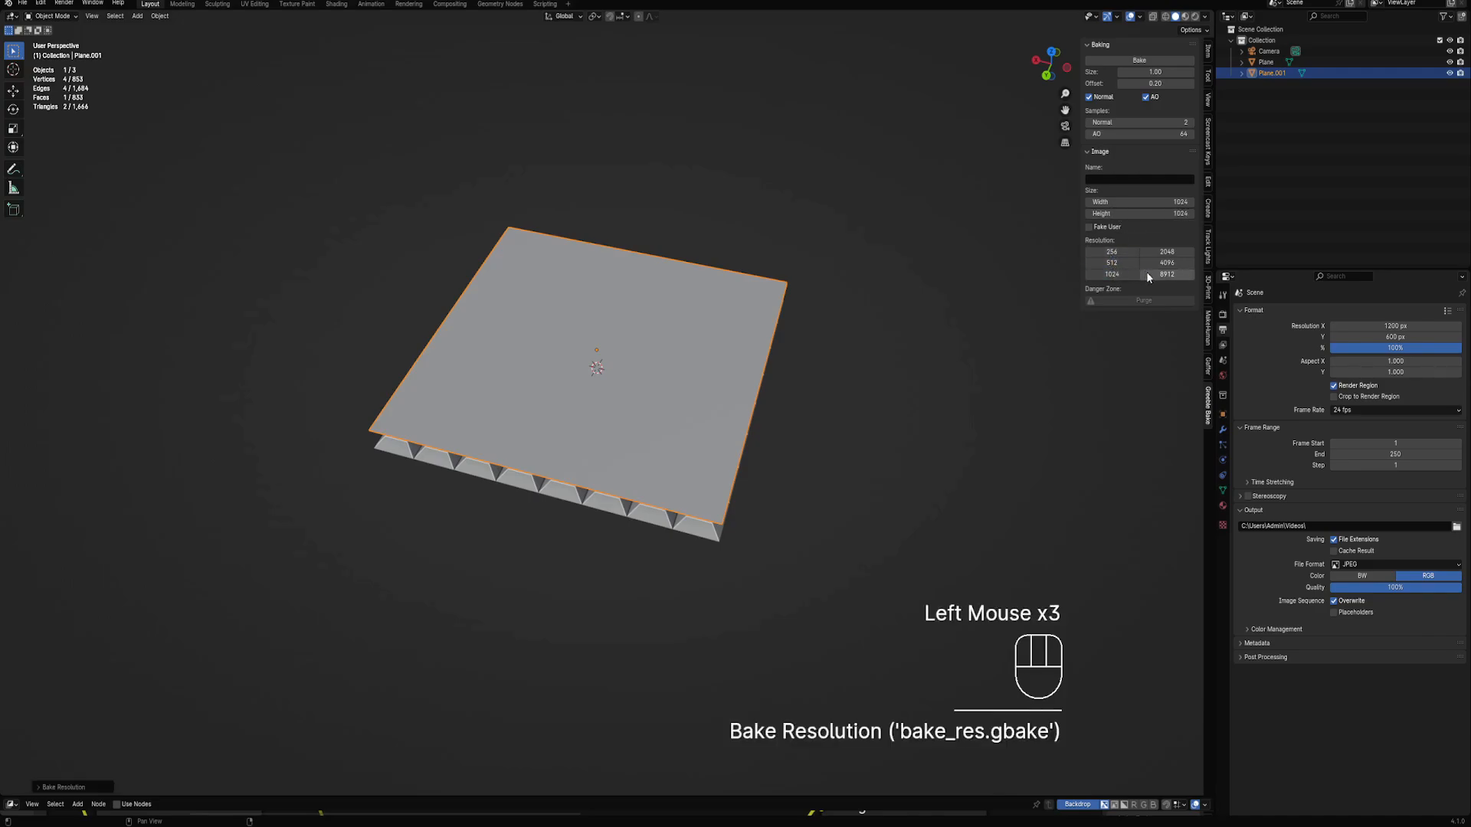
pyautogui.click(1151, 272)
pyautogui.click(1156, 262)
pyautogui.click(1150, 253)
pyautogui.click(1134, 253)
pyautogui.click(1133, 262)
pyautogui.click(1129, 273)
pyautogui.click(1147, 275)
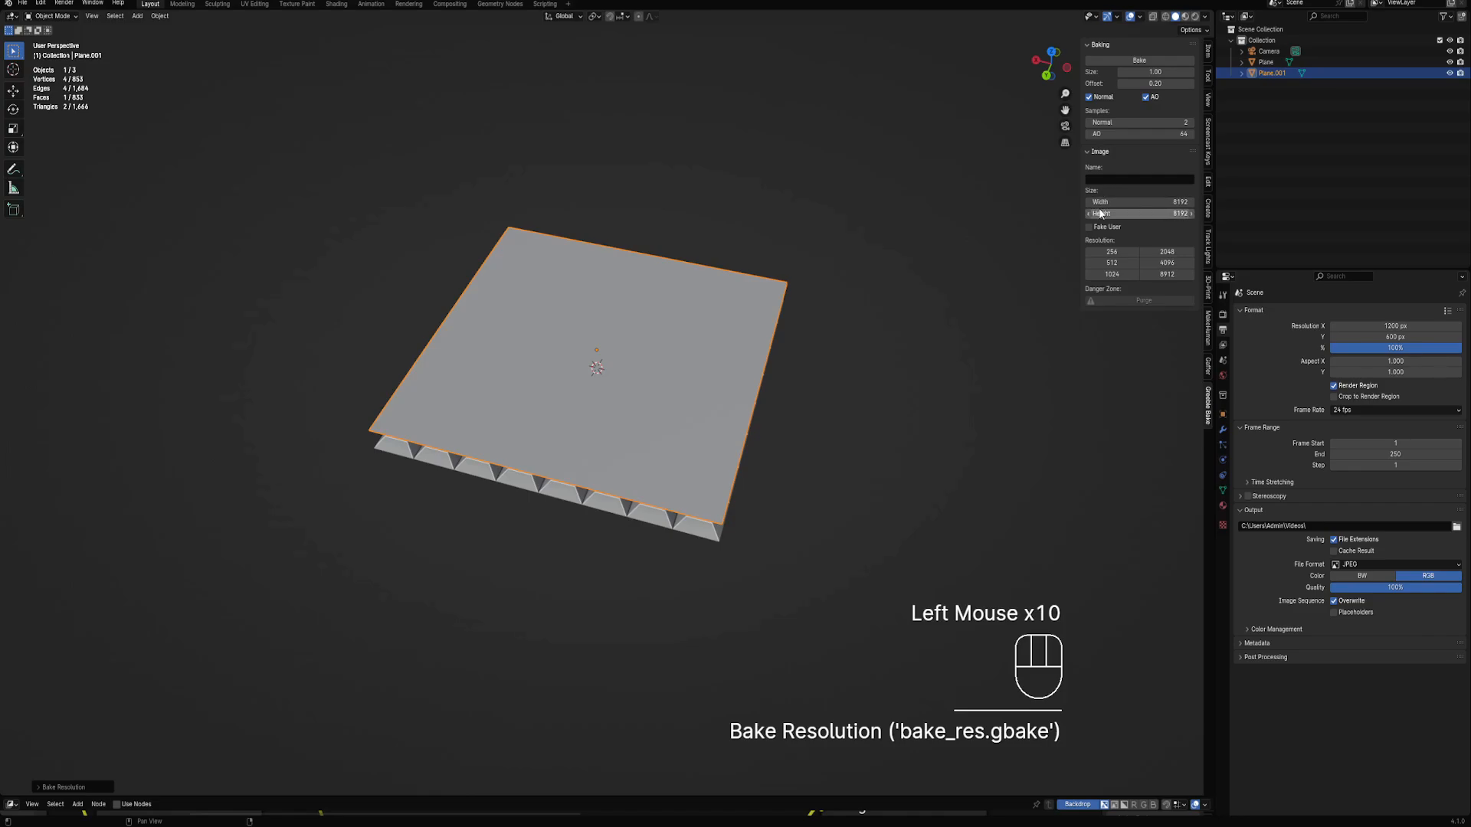
# Switch between the 256, 512, 1024 and 8912 bake resolution presets, finishing with the image size at 1024 by 1024
pyautogui.click(1111, 252)
pyautogui.click(1111, 262)
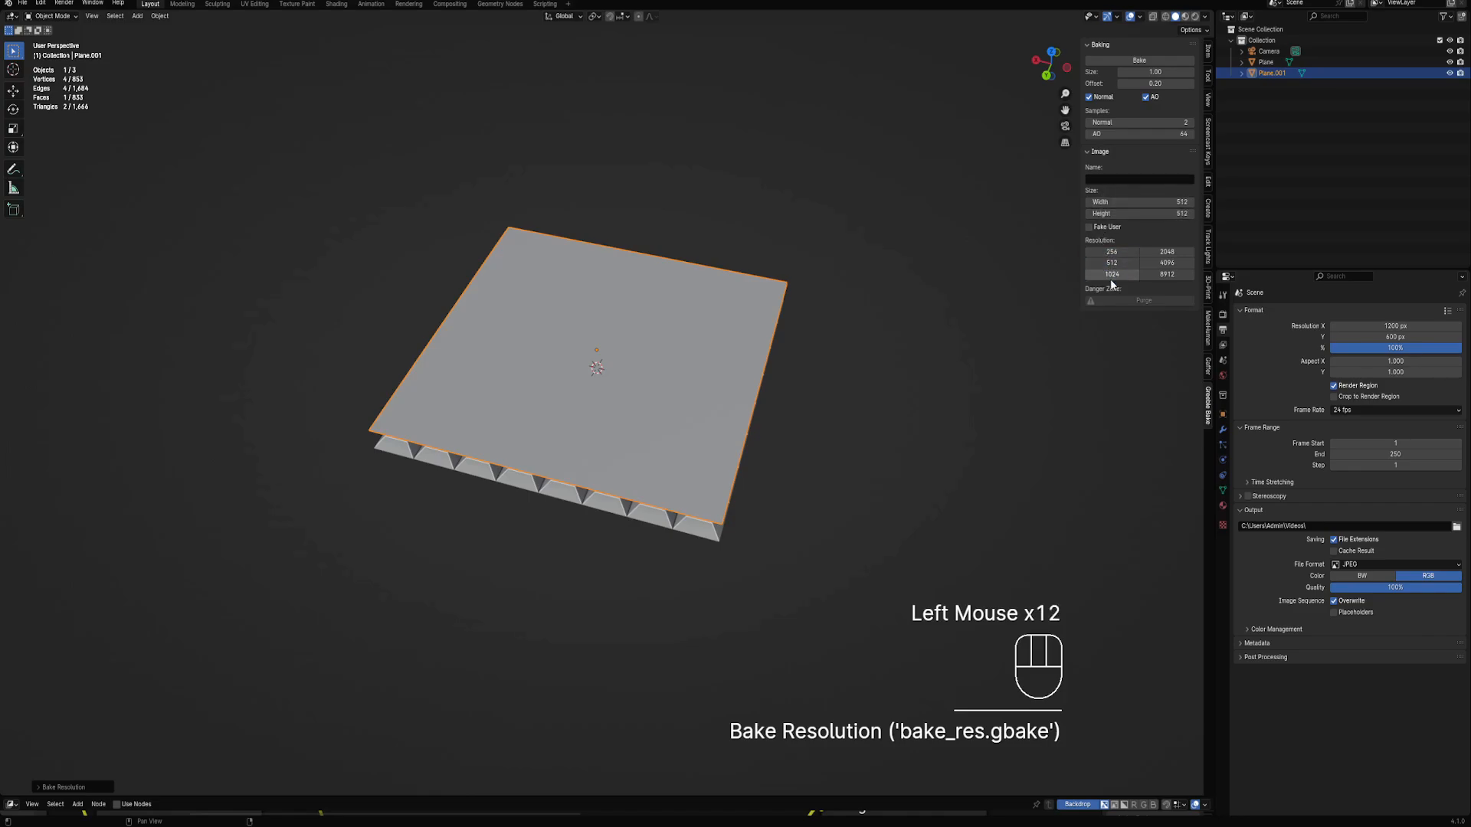
pyautogui.click(1115, 276)
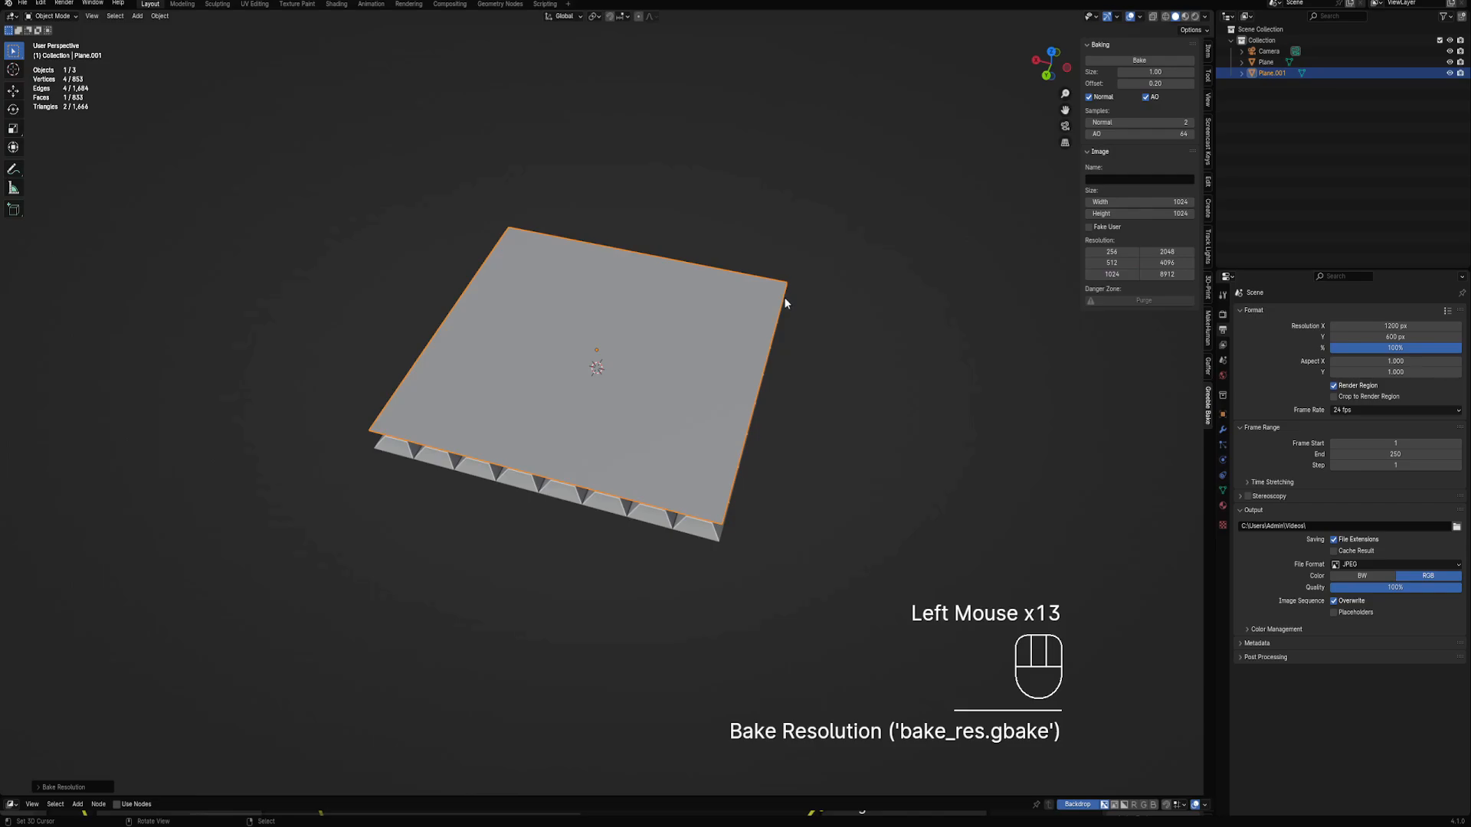
pyautogui.moveTo(786, 299); pyautogui.dragTo(813, 282, button='middle')
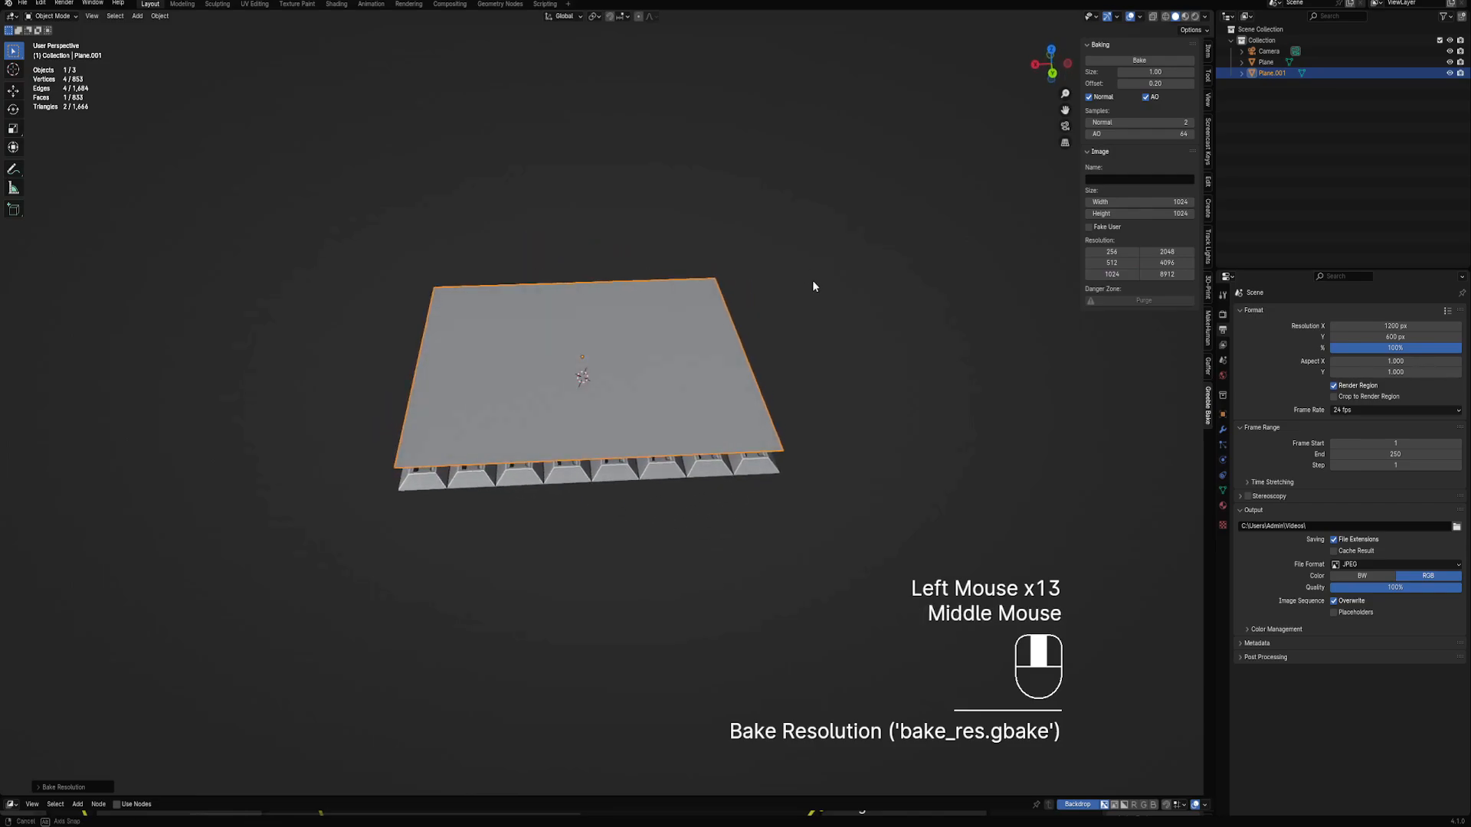
pyautogui.click(1169, 275)
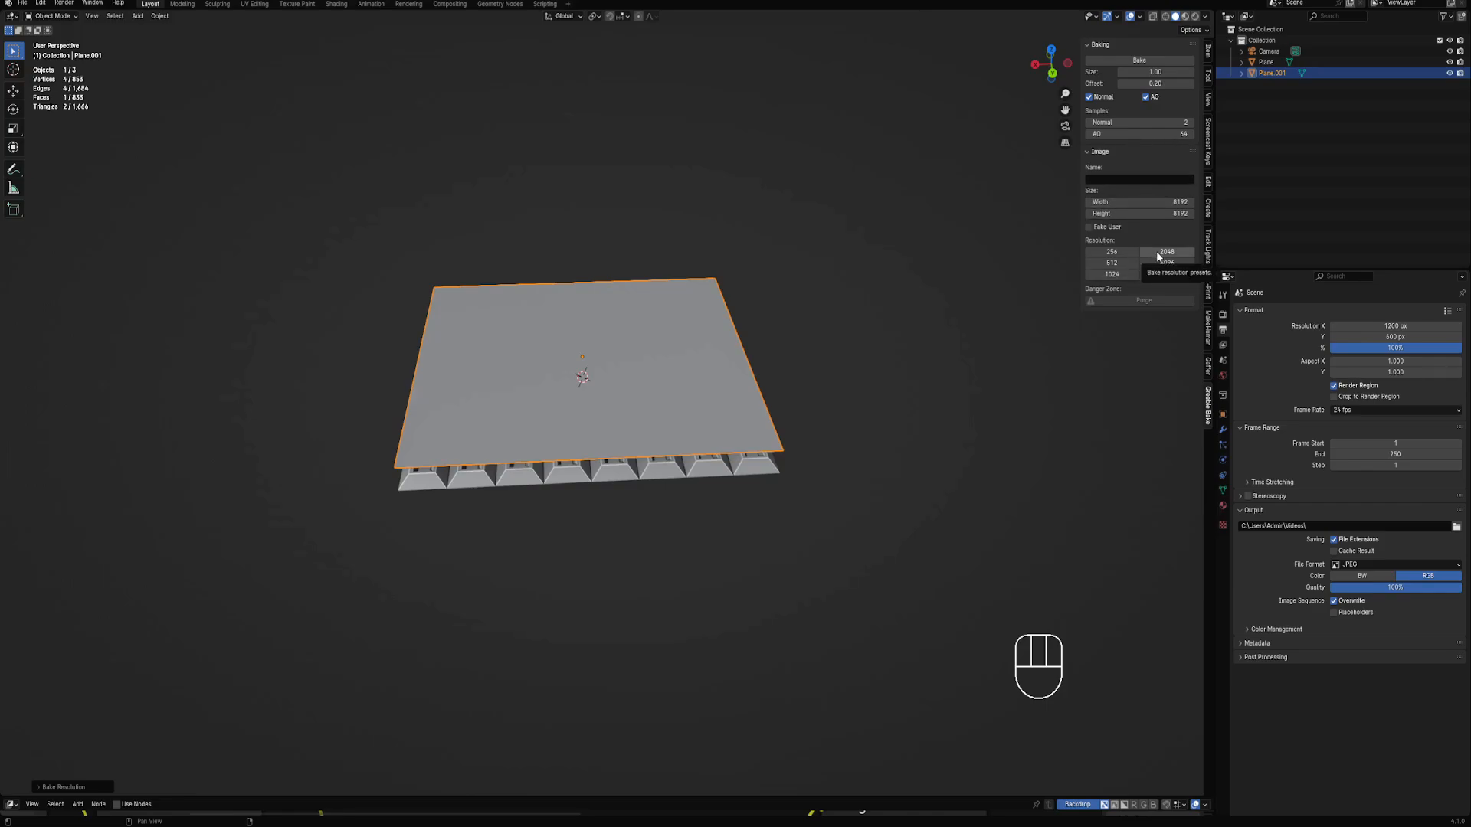
pyautogui.click(1132, 275)
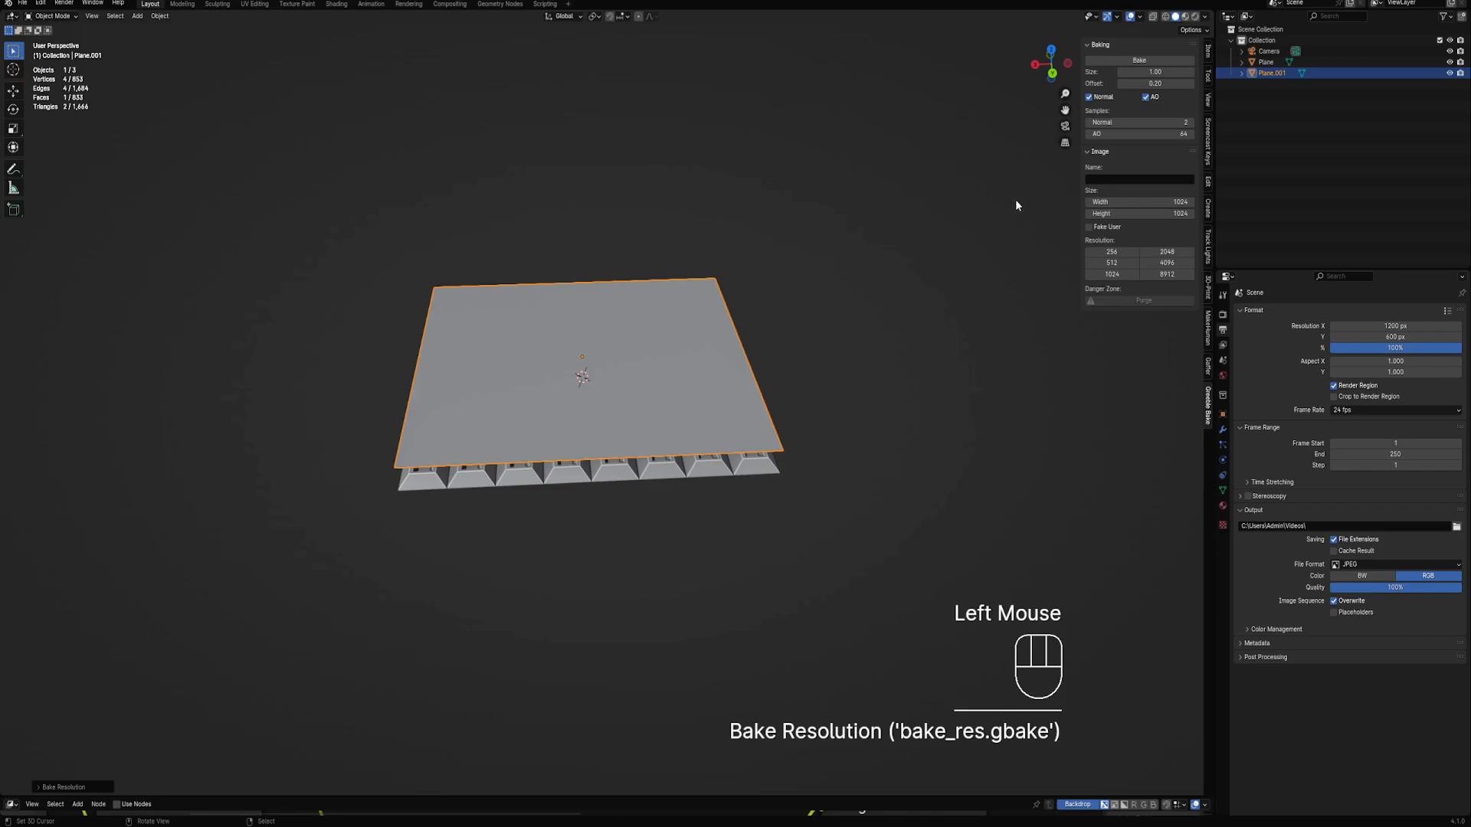
# Delete the plain upper plane and select the patterned mesh
pyautogui.rightClick(689, 414)
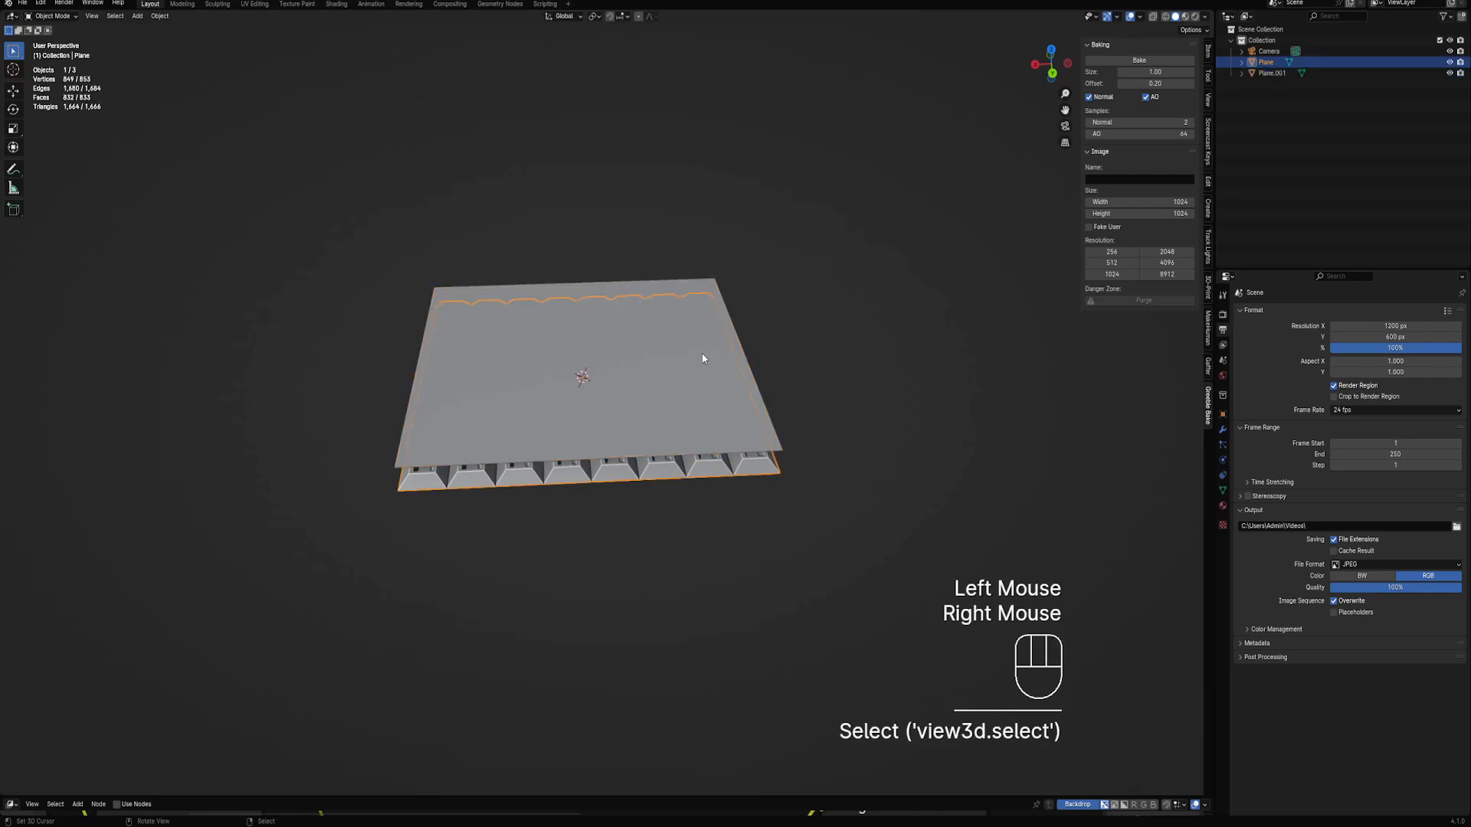
pyautogui.rightClick(699, 355)
pyautogui.press('x')
pyautogui.click(697, 352)
pyautogui.rightClick(697, 397)
pyautogui.moveTo(775, 324); pyautogui.dragTo(568, 714, button='middle')
# Enlarge the node editor area below the viewport and switch it to the Image Editor
pyautogui.moveTo(557, 799); pyautogui.dragTo(241, 528)
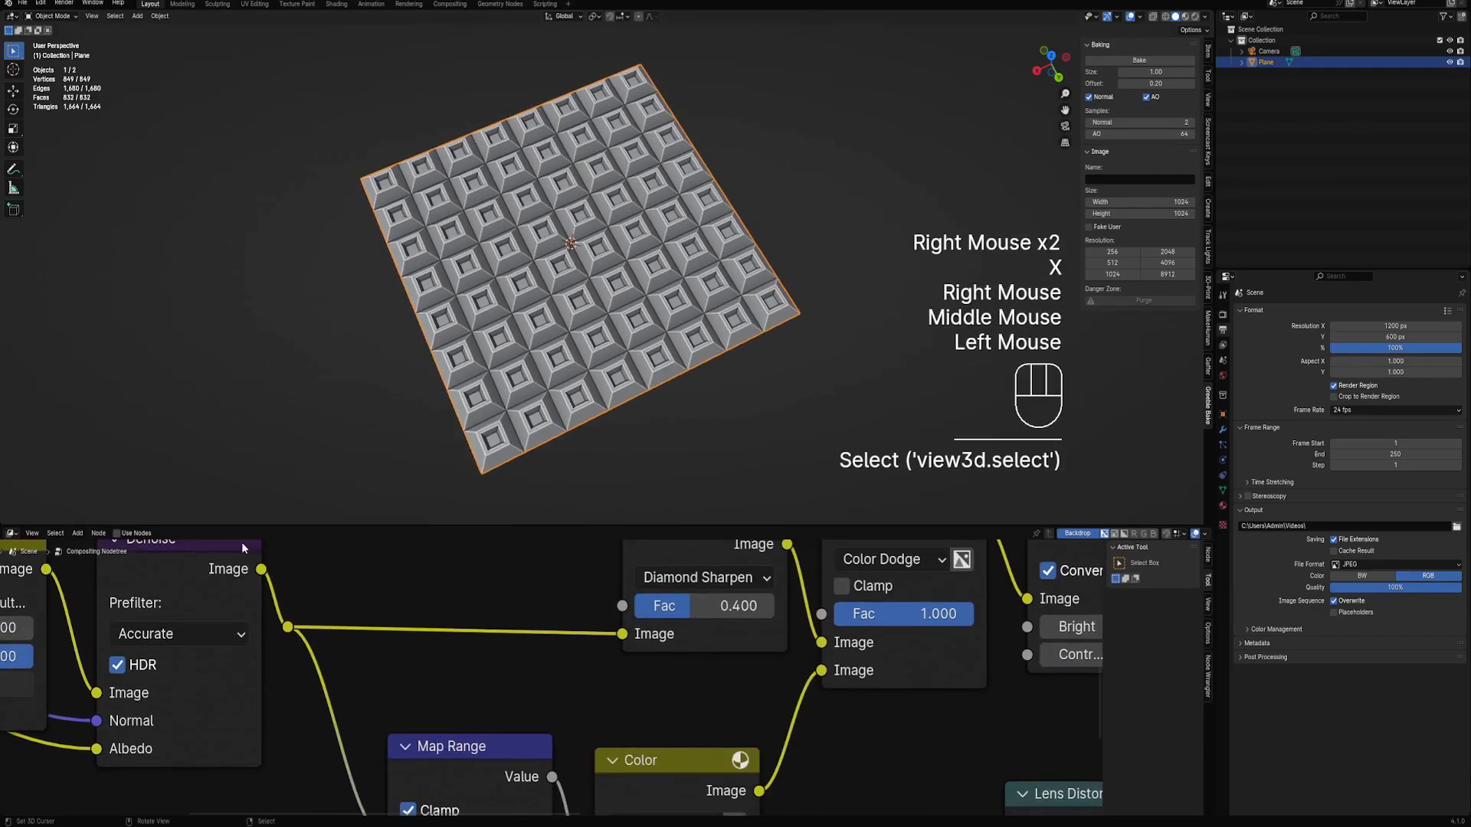
pyautogui.click(11, 533)
pyautogui.click(19, 570)
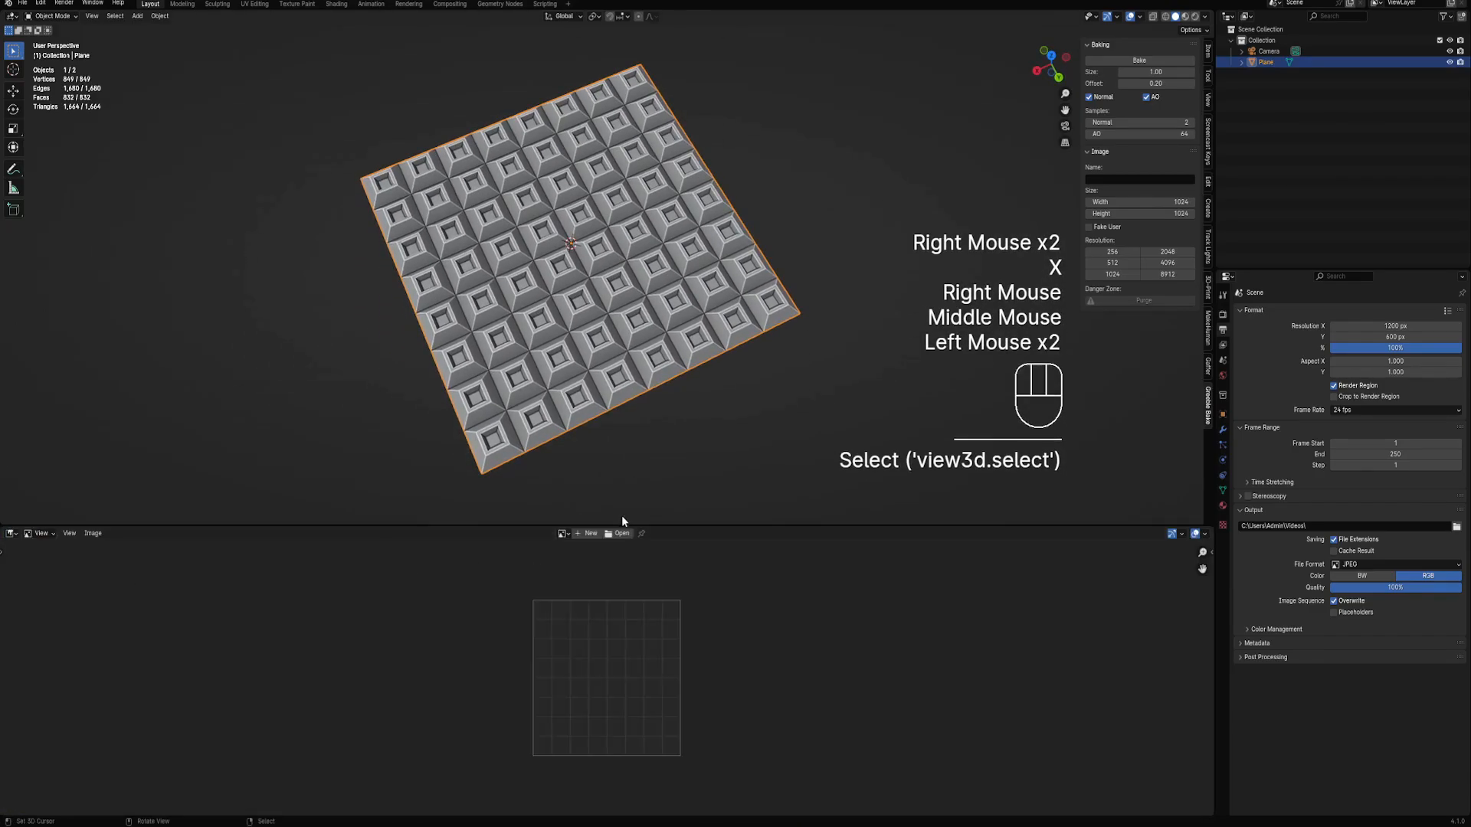
pyautogui.scroll(1, 663, 627)
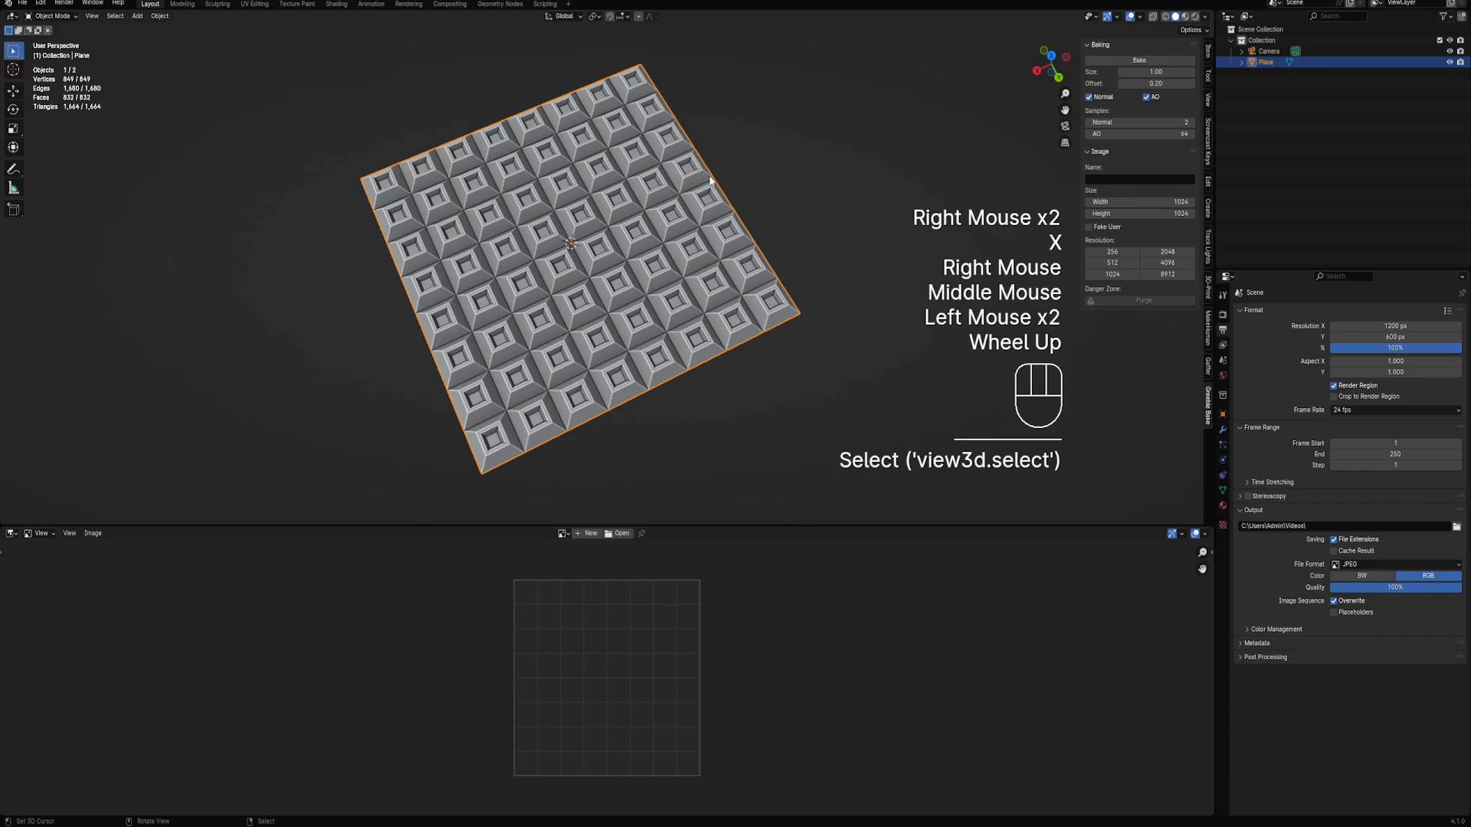
# Bake the patterned mesh's normal and AO maps and display the bake_normal image
pyautogui.rightClick(575, 262)
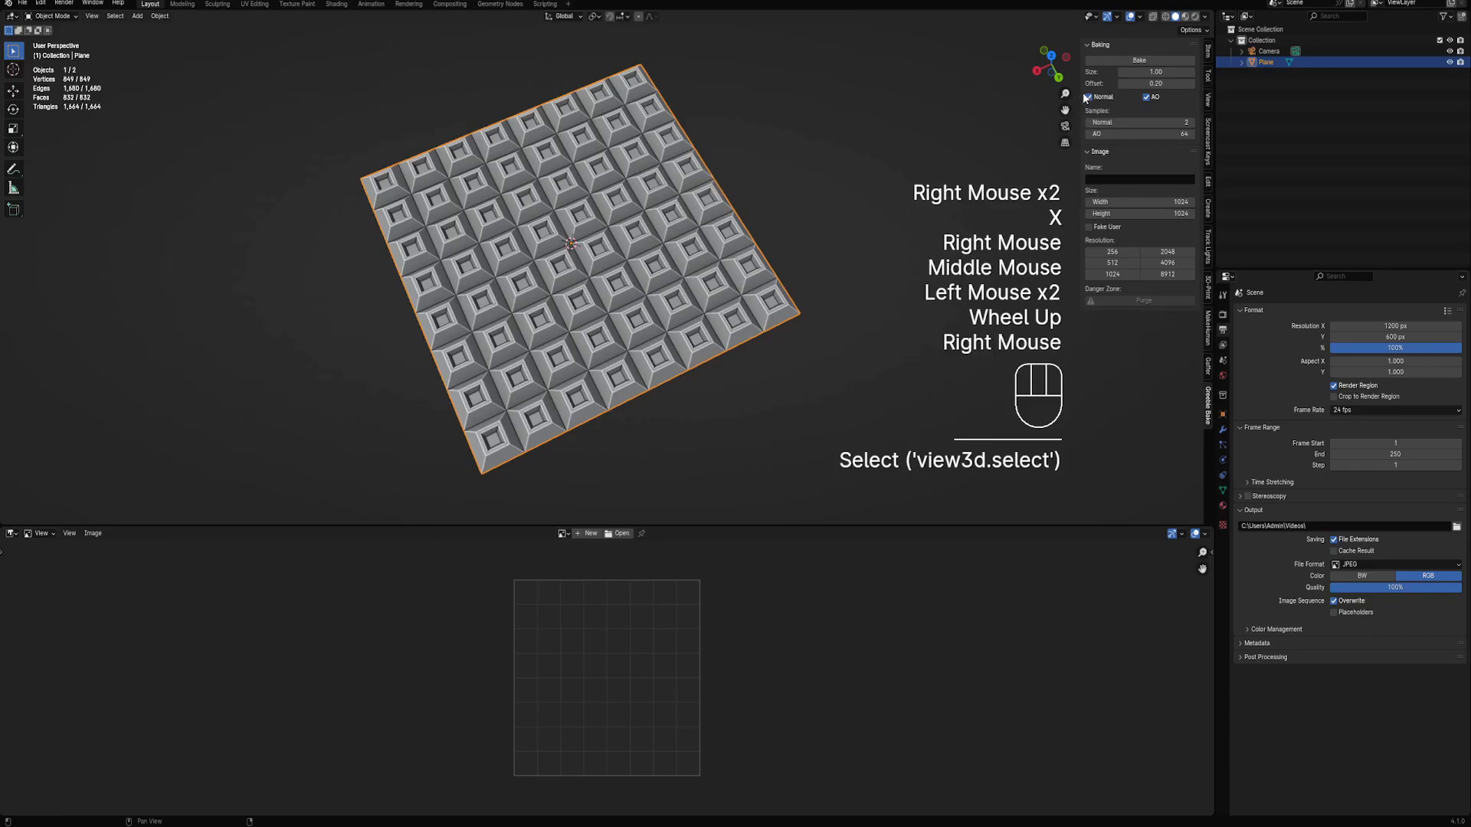
pyautogui.click(1097, 61)
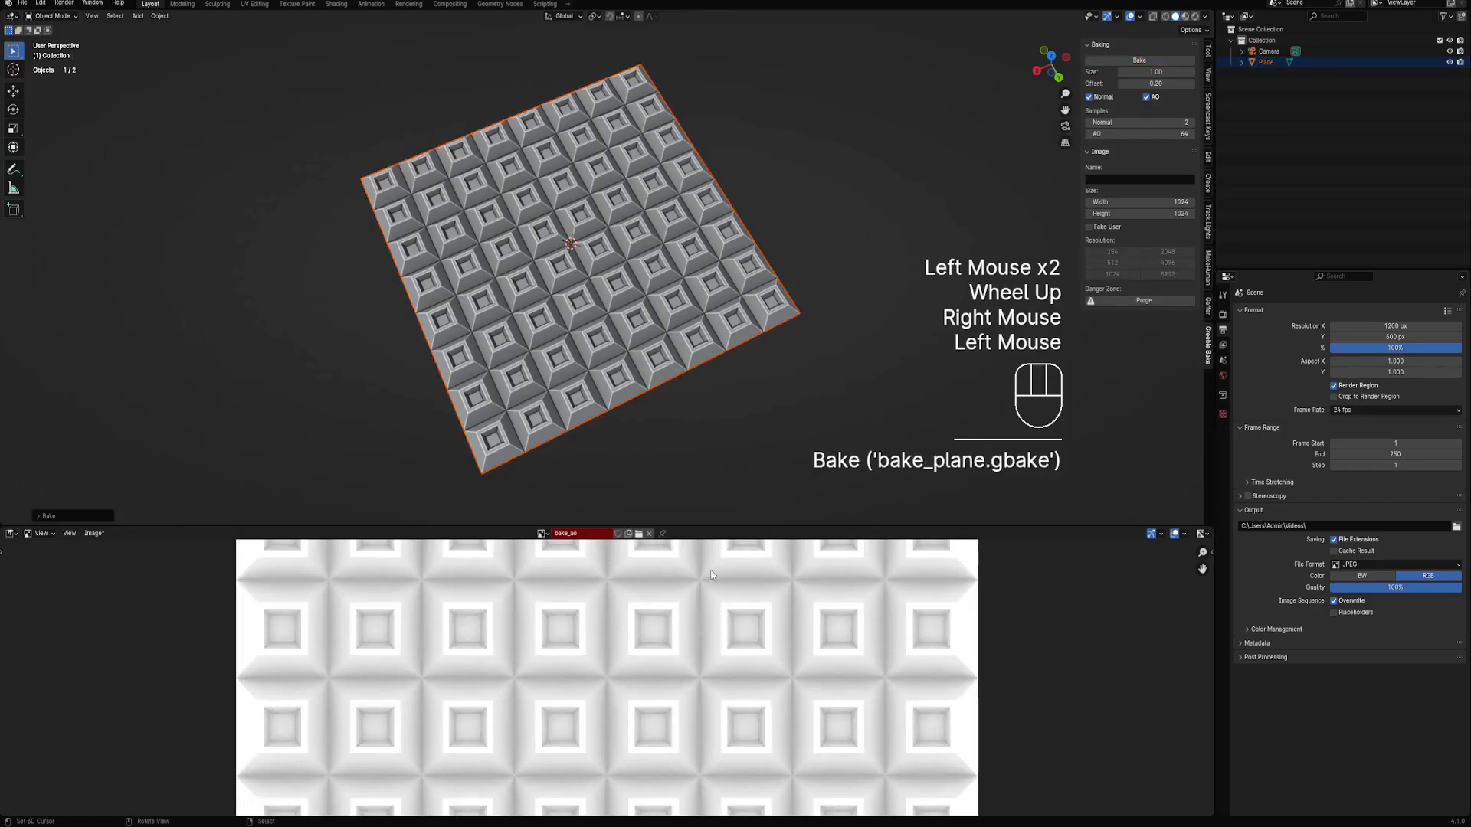
pyautogui.scroll(-2, 633, 705)
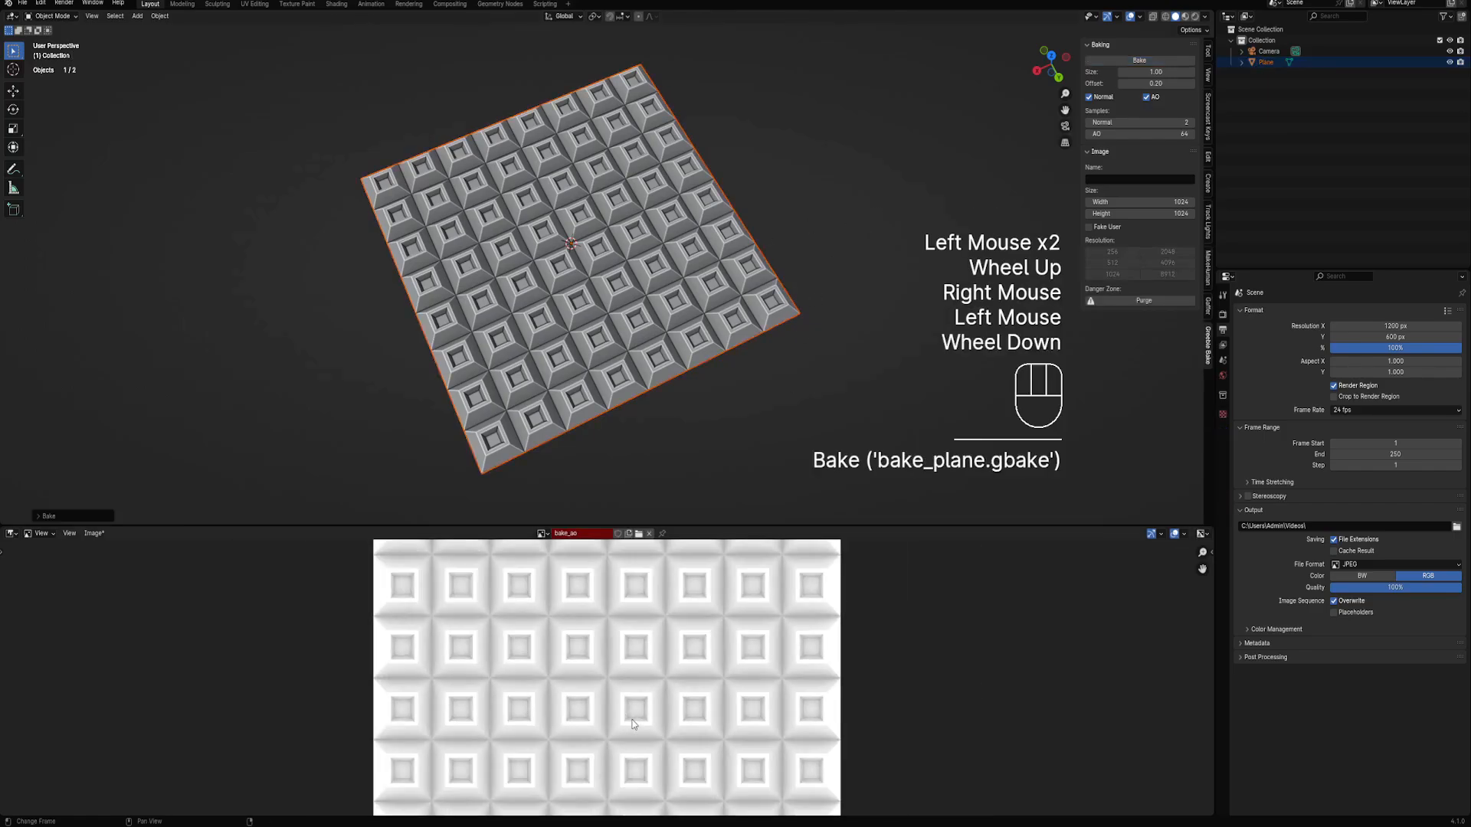
pyautogui.click(542, 533)
pyautogui.click(549, 560)
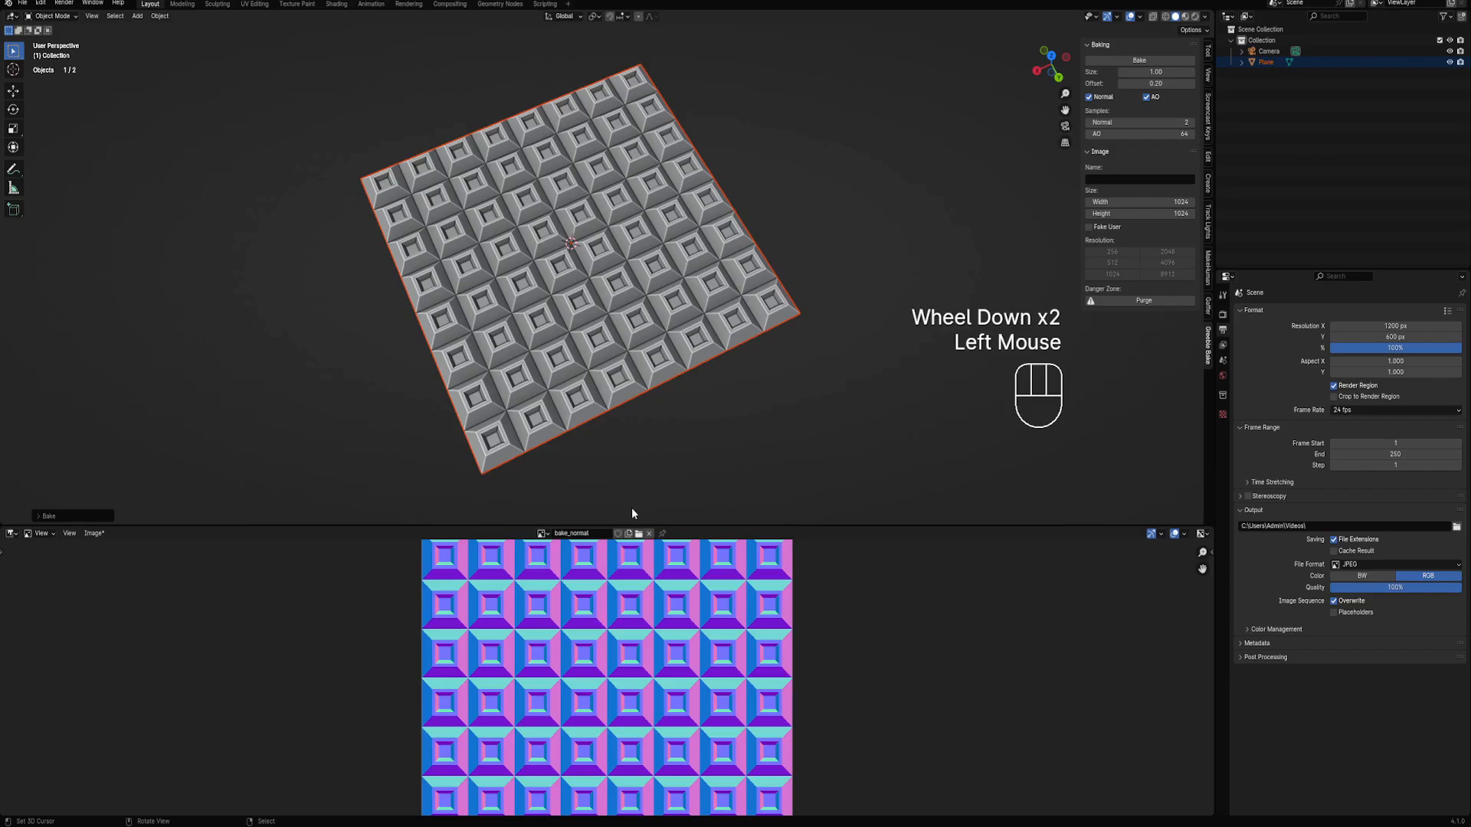
pyautogui.click(542, 533)
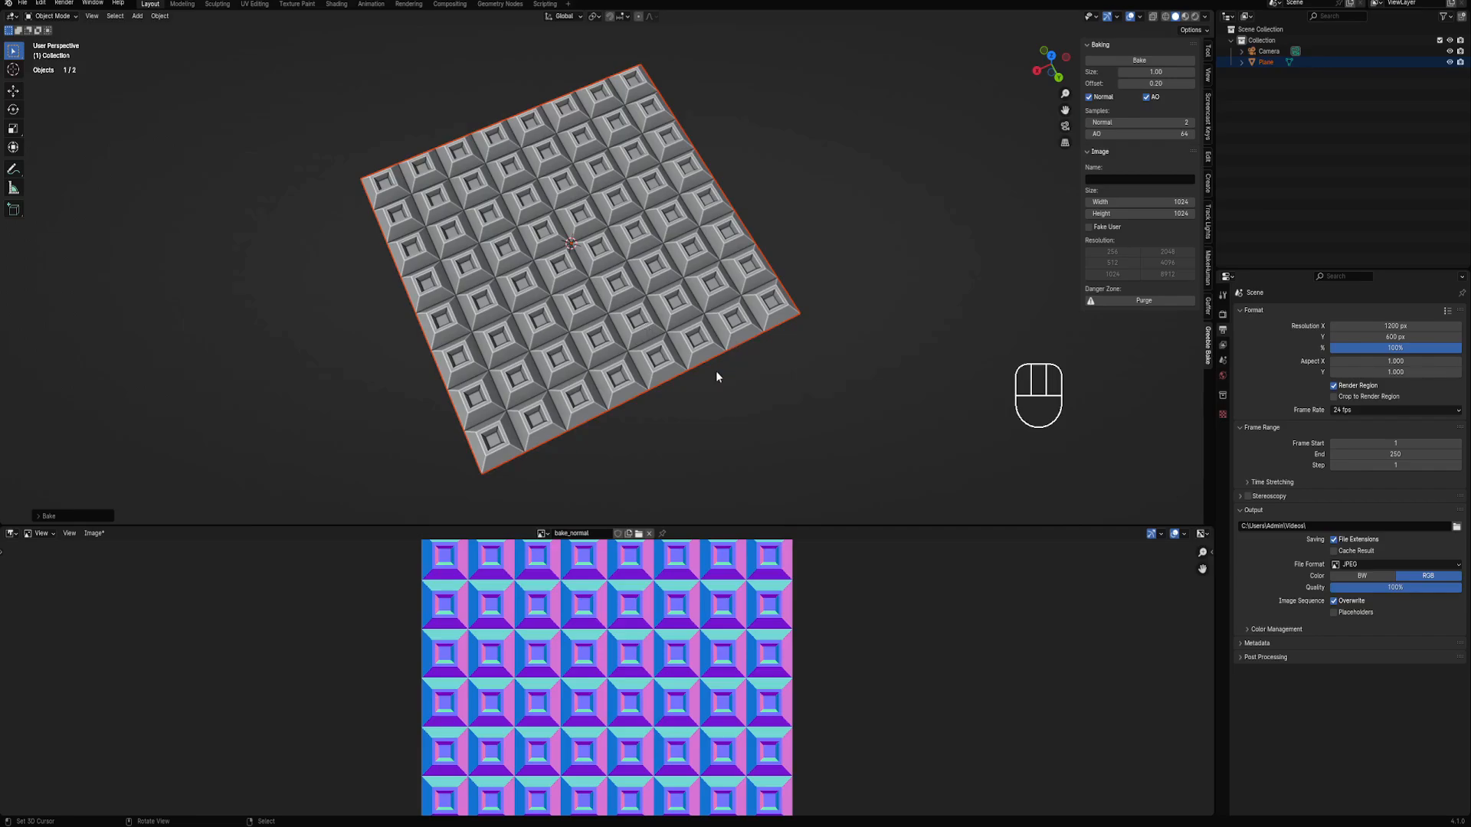
# Add a new plane and move it clear of the patterned panel in top view, finishing in Object Mode
pyautogui.moveTo(717, 377)
pyautogui.mouseDown(button='middle')
pyautogui.moveTo(716, 348)
pyautogui.moveTo(697, 361)
pyautogui.mouseUp(button='middle')
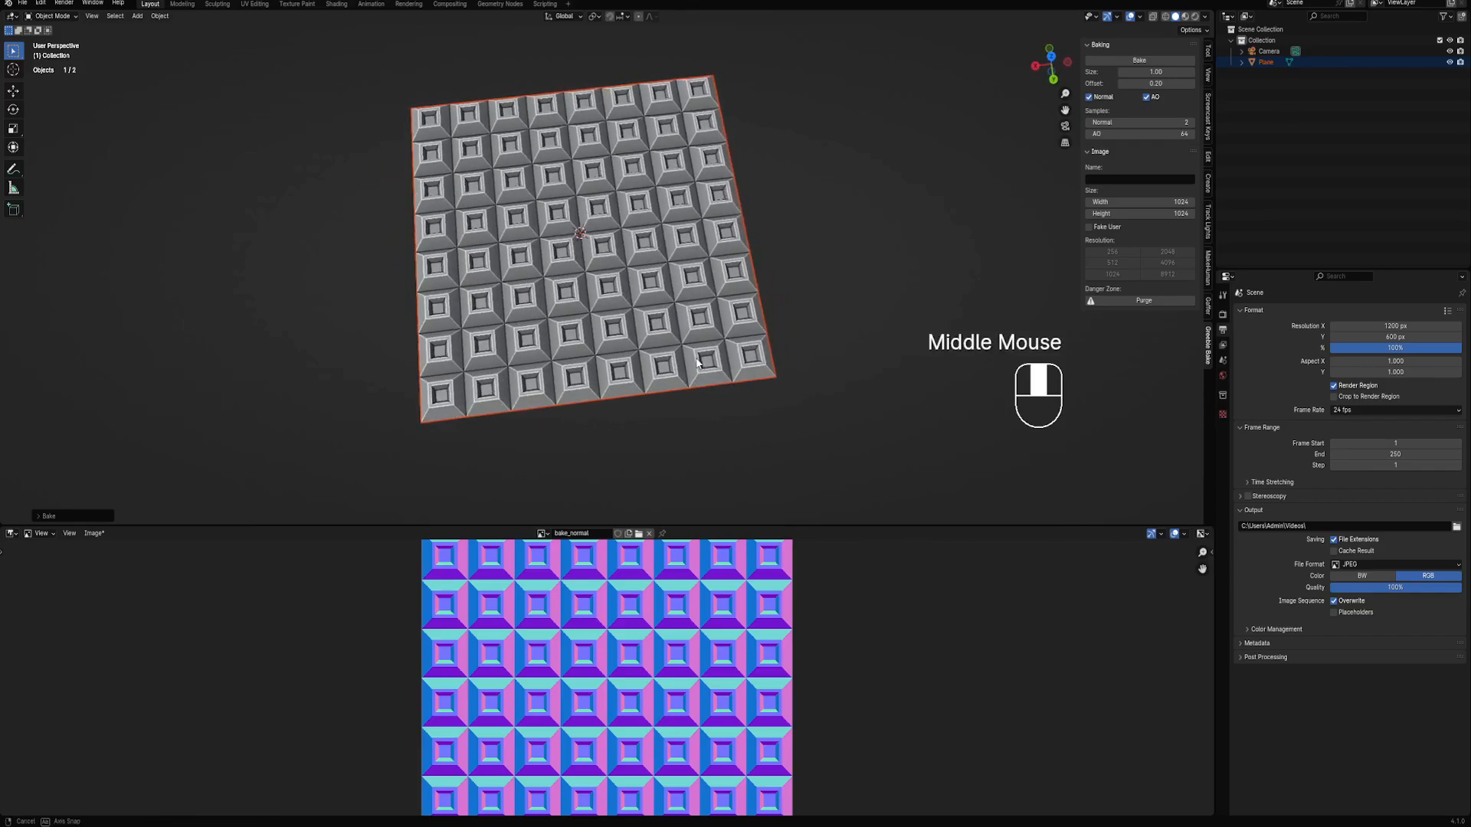
pyautogui.scroll(-2, 630, 310)
pyautogui.moveTo(630, 311); pyautogui.dragTo(831, 280, button='middle')
pyautogui.keyDown('shift'); pyautogui.moveTo(831, 280); pyautogui.dragTo(581, 285, button='middle'); pyautogui.keyUp('shift')
pyautogui.hotkey('shift', 'a')
pyautogui.moveTo(581, 285)
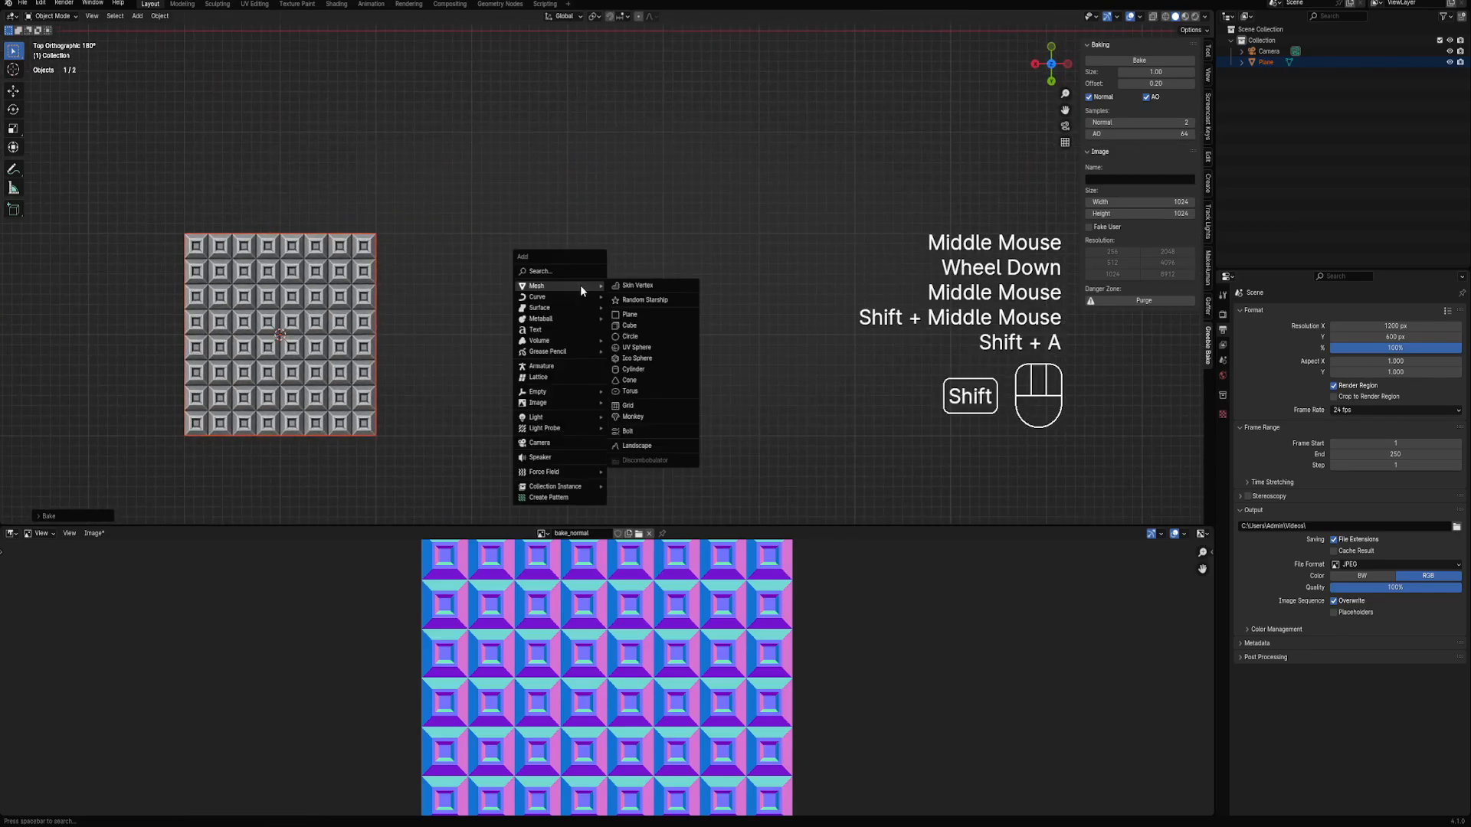
pyautogui.click(643, 315)
pyautogui.press('g')
pyautogui.click(682, 341)
pyautogui.press('Tab')
pyautogui.moveTo(683, 342); pyautogui.dragTo(703, 204, button='middle')
pyautogui.scroll(1, 651, 299)
pyautogui.press('Tab')
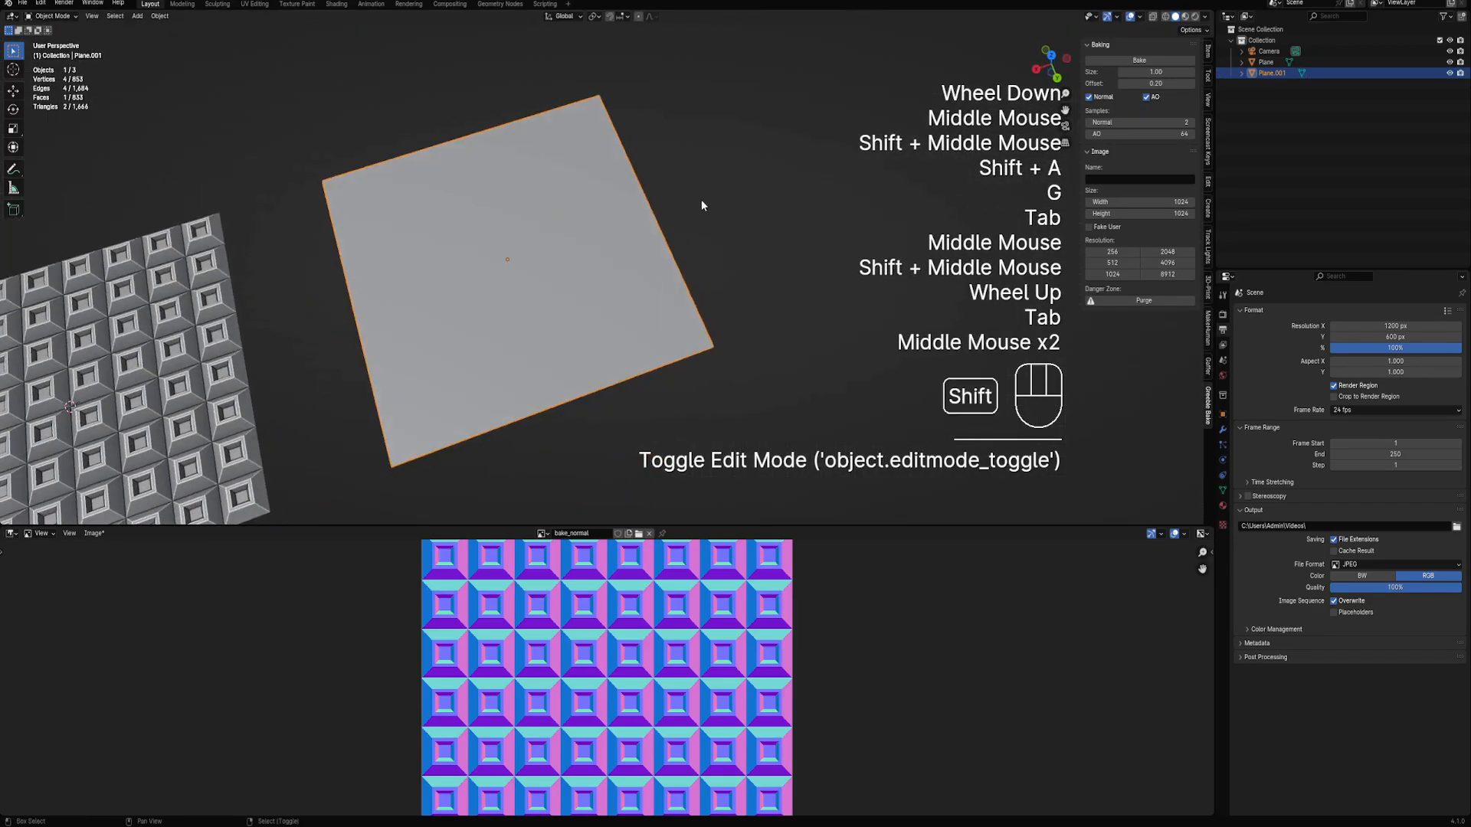
# Run Random Loop Extrude on the new plane with loops 1 to 3 enabled and 12 subdivision cuts
pyautogui.hotkey('shift', 'q')
pyautogui.click(672, 200)
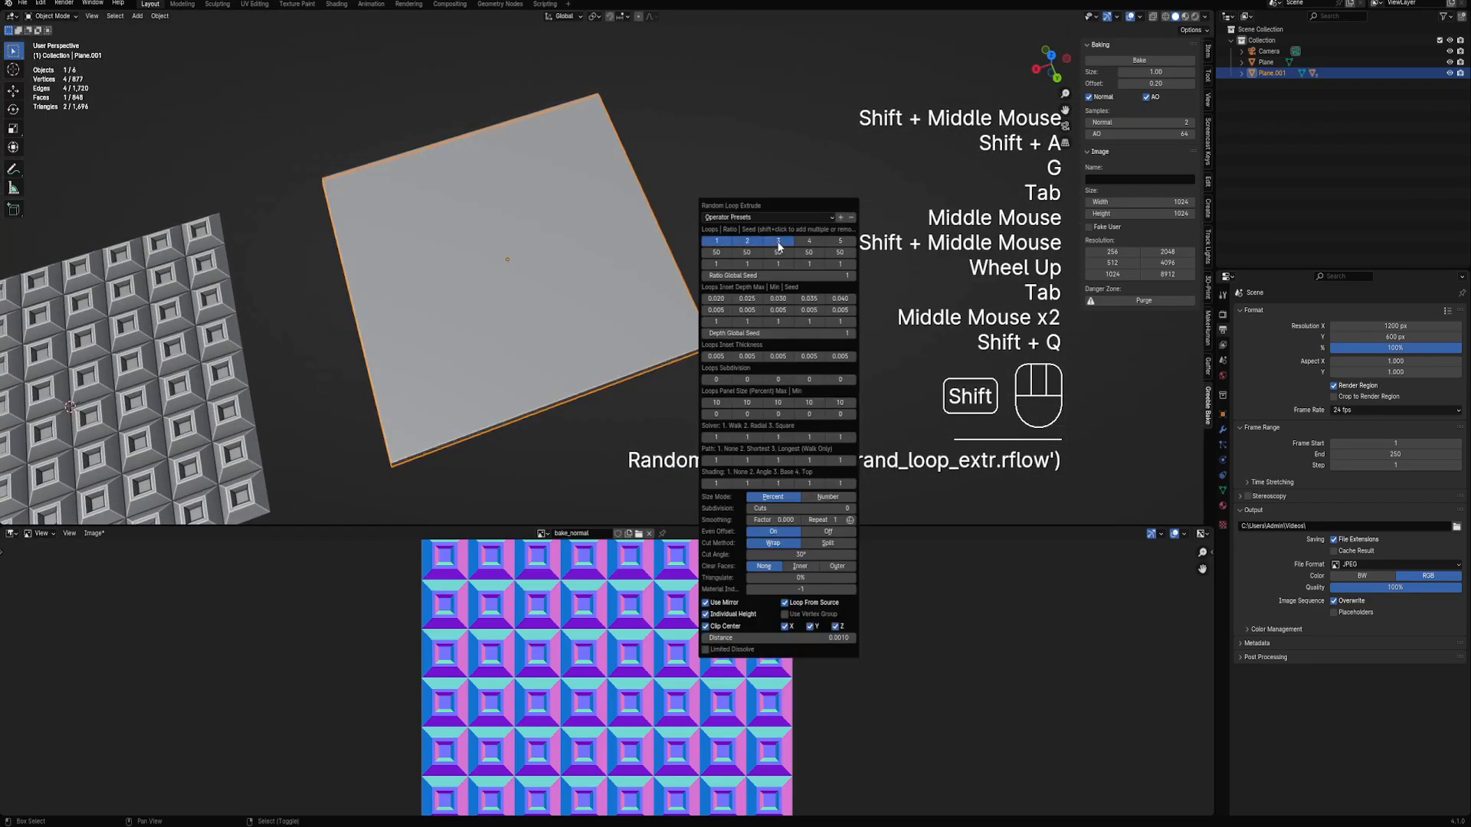
pyautogui.keyDown('ctrl'); pyautogui.scroll(6, 769, 508); pyautogui.keyUp('ctrl')
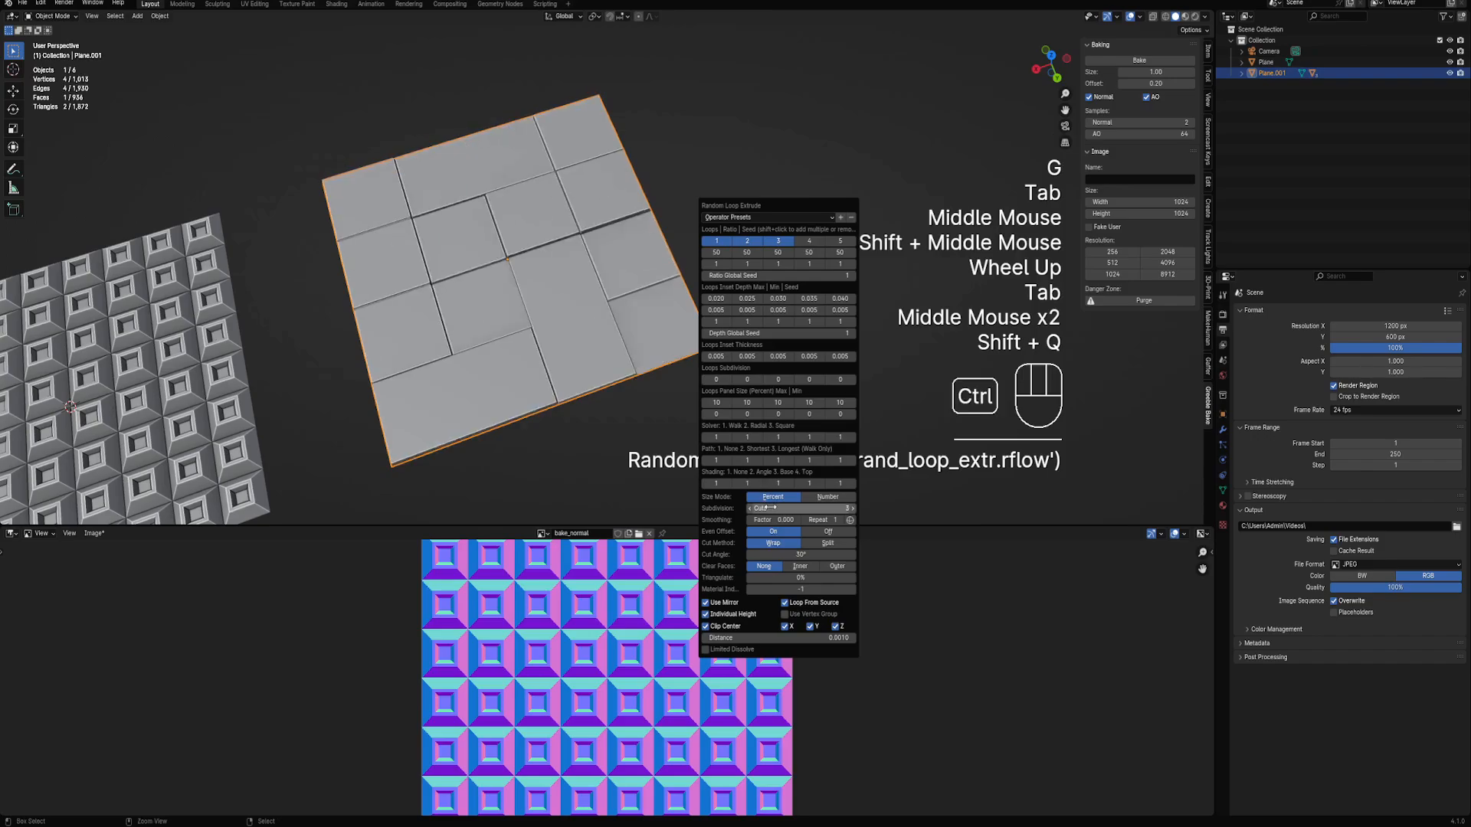
pyautogui.keyDown('ctrl'); pyautogui.scroll(6, 769, 508); pyautogui.keyUp('ctrl')
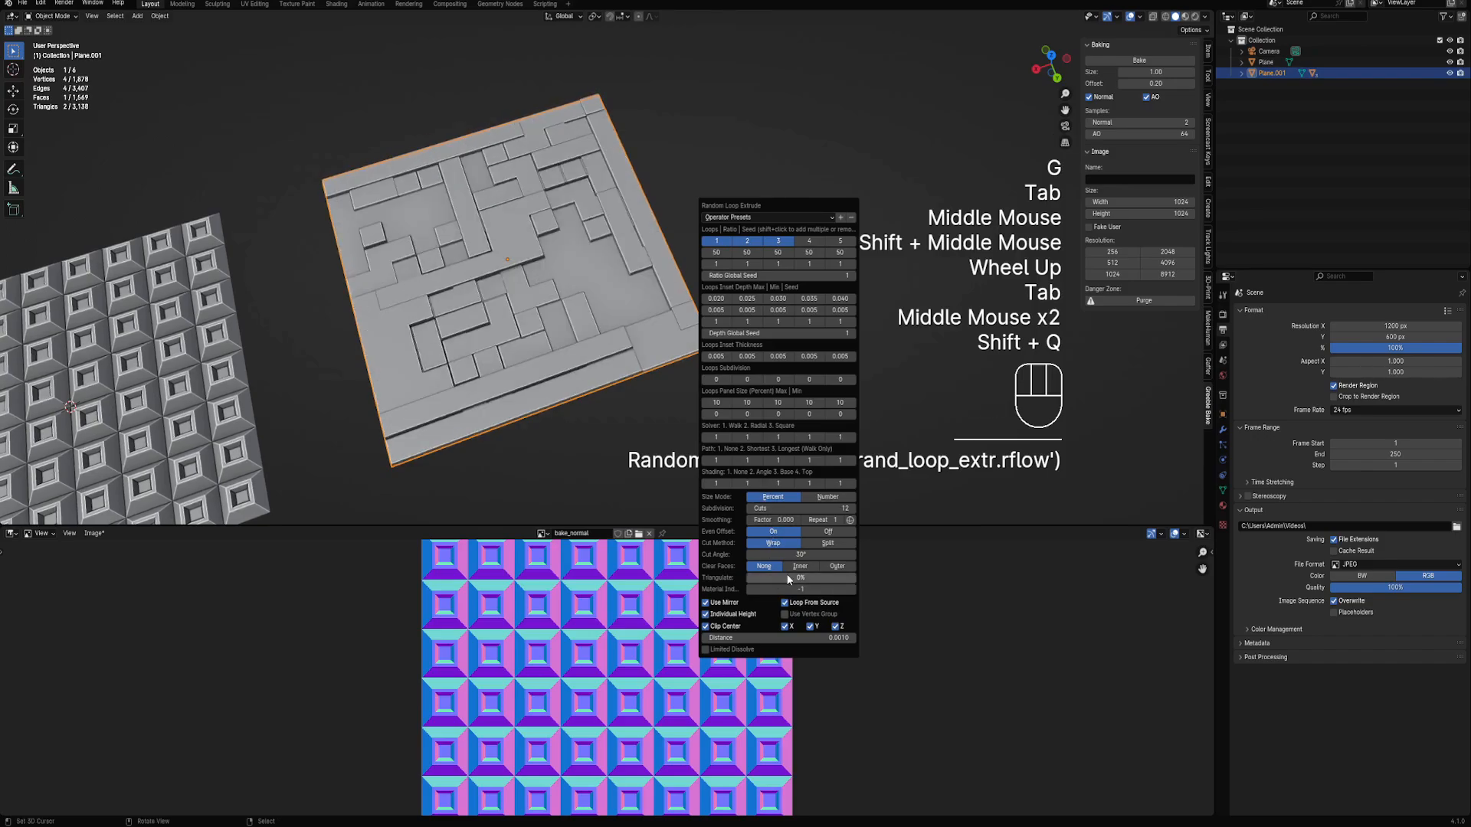
# Set the Random Loop Extrude shading to 3 (Base) for loops 1, 2 and 3
pyautogui.keyDown('ctrl'); pyautogui.scroll(3, 717, 483); pyautogui.keyUp('ctrl')
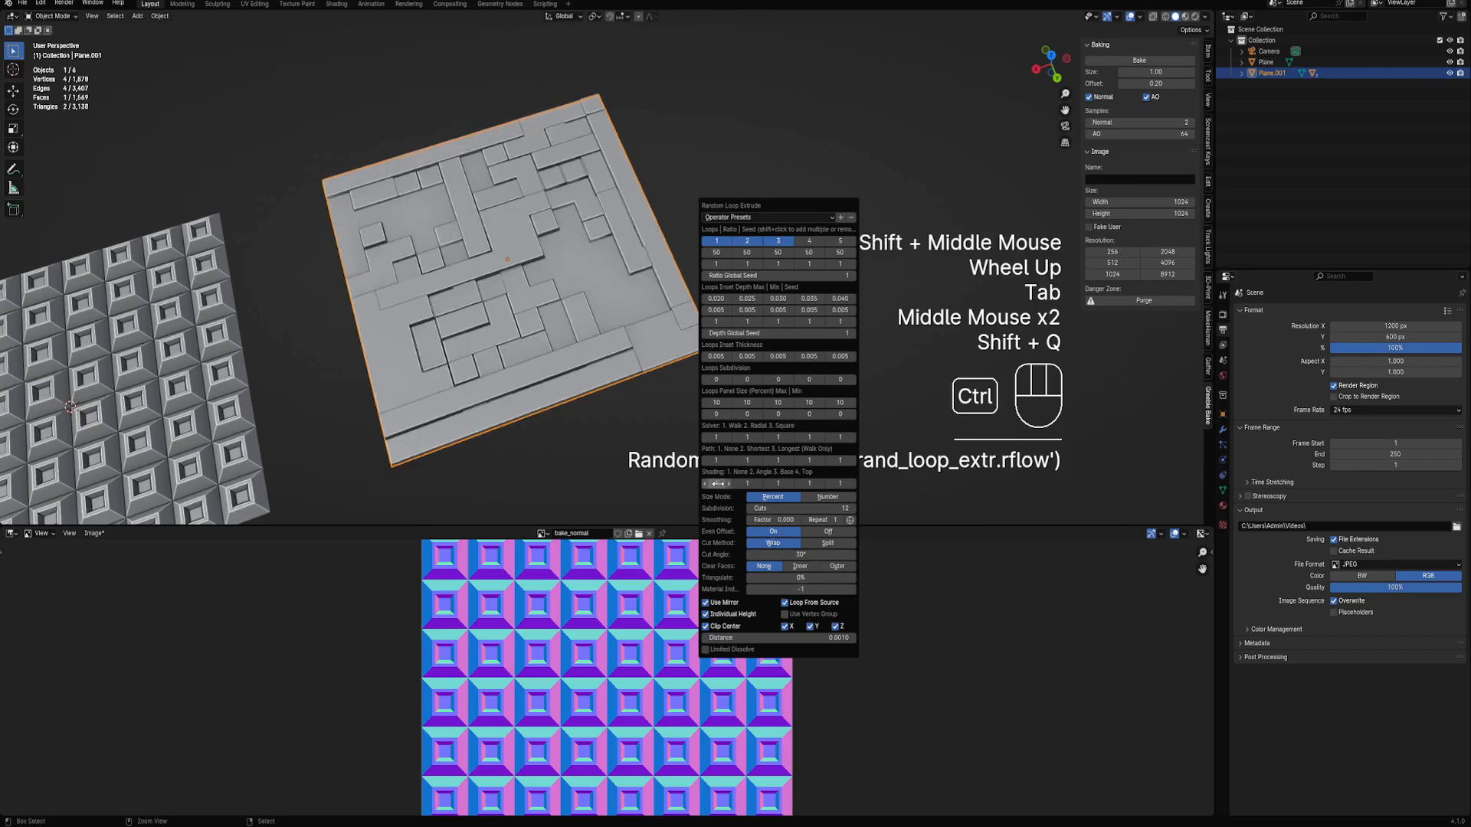
pyautogui.keyDown('ctrl'); pyautogui.scroll(2, 747, 484); pyautogui.keyUp('ctrl')
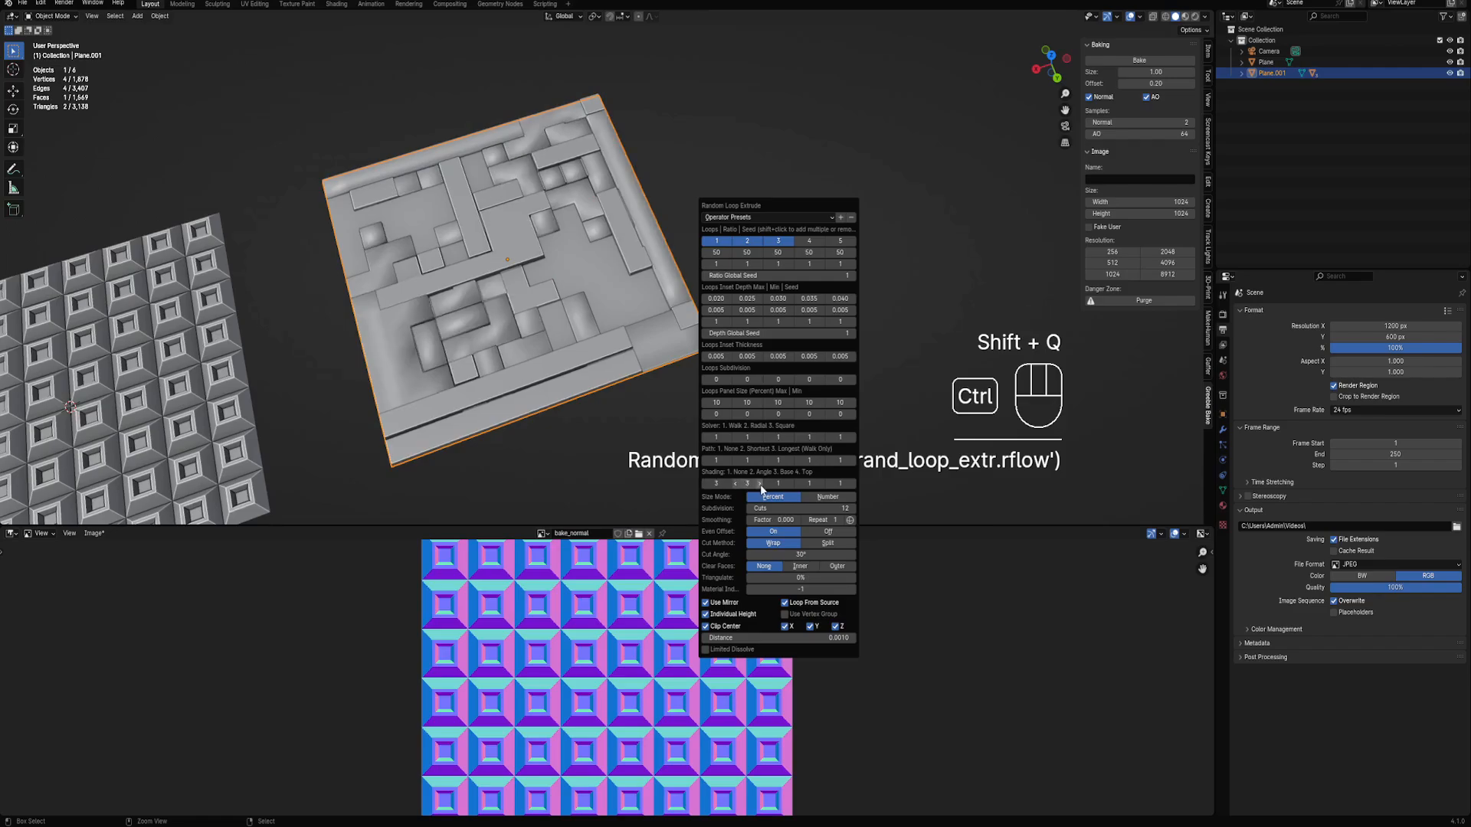
pyautogui.keyDown('ctrl'); pyautogui.scroll(3, 778, 484); pyautogui.keyUp('ctrl')
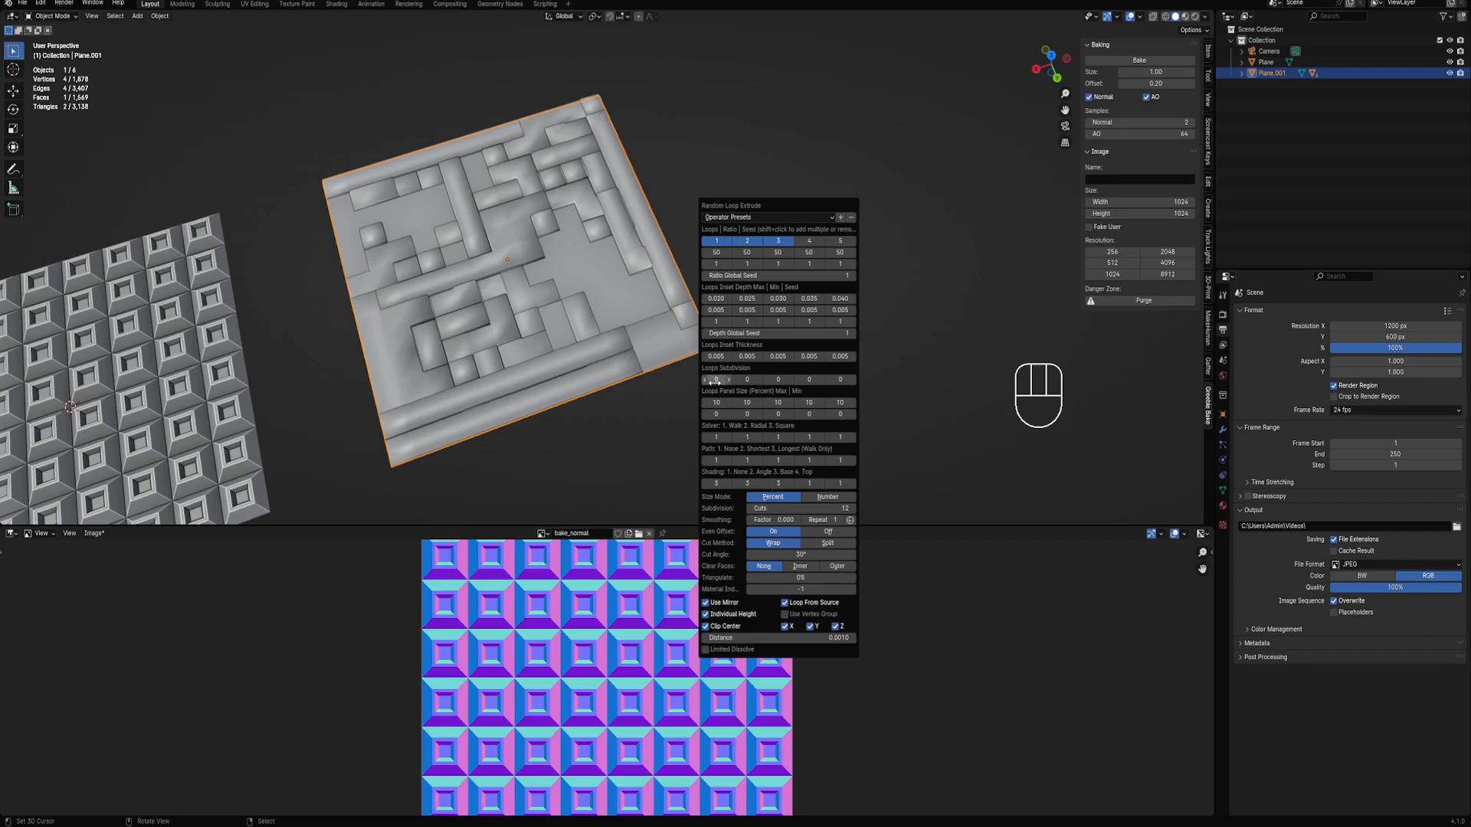
# Raise the Random Loop Extrude subdivision of loops 1 to 3, with loop 2 at 2 and loop 3 at 1
pyautogui.keyDown('ctrl'); pyautogui.scroll(1, 714, 381); pyautogui.keyUp('ctrl')
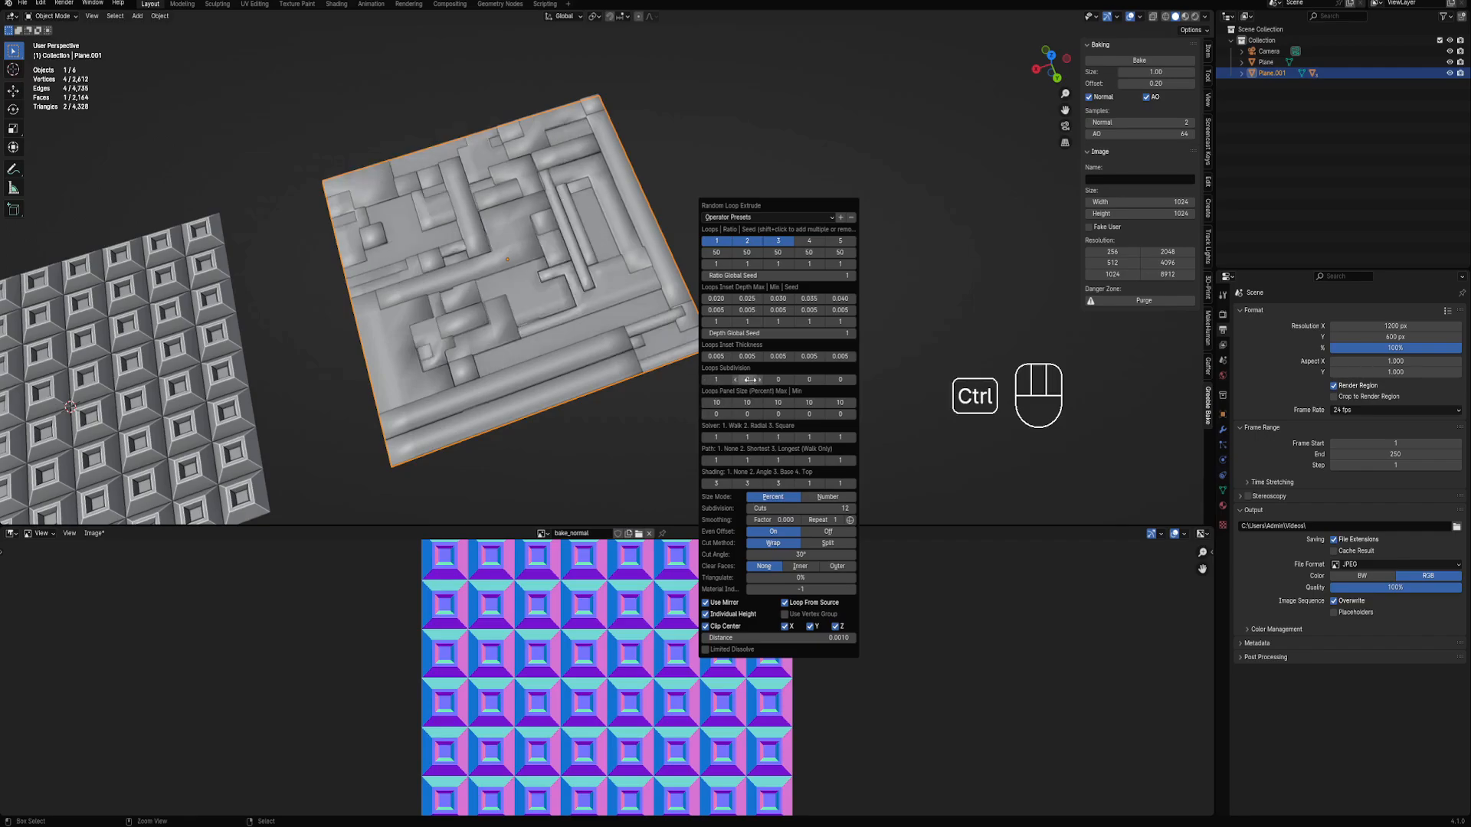
pyautogui.keyDown('ctrl'); pyautogui.scroll(1, 747, 380); pyautogui.keyUp('ctrl')
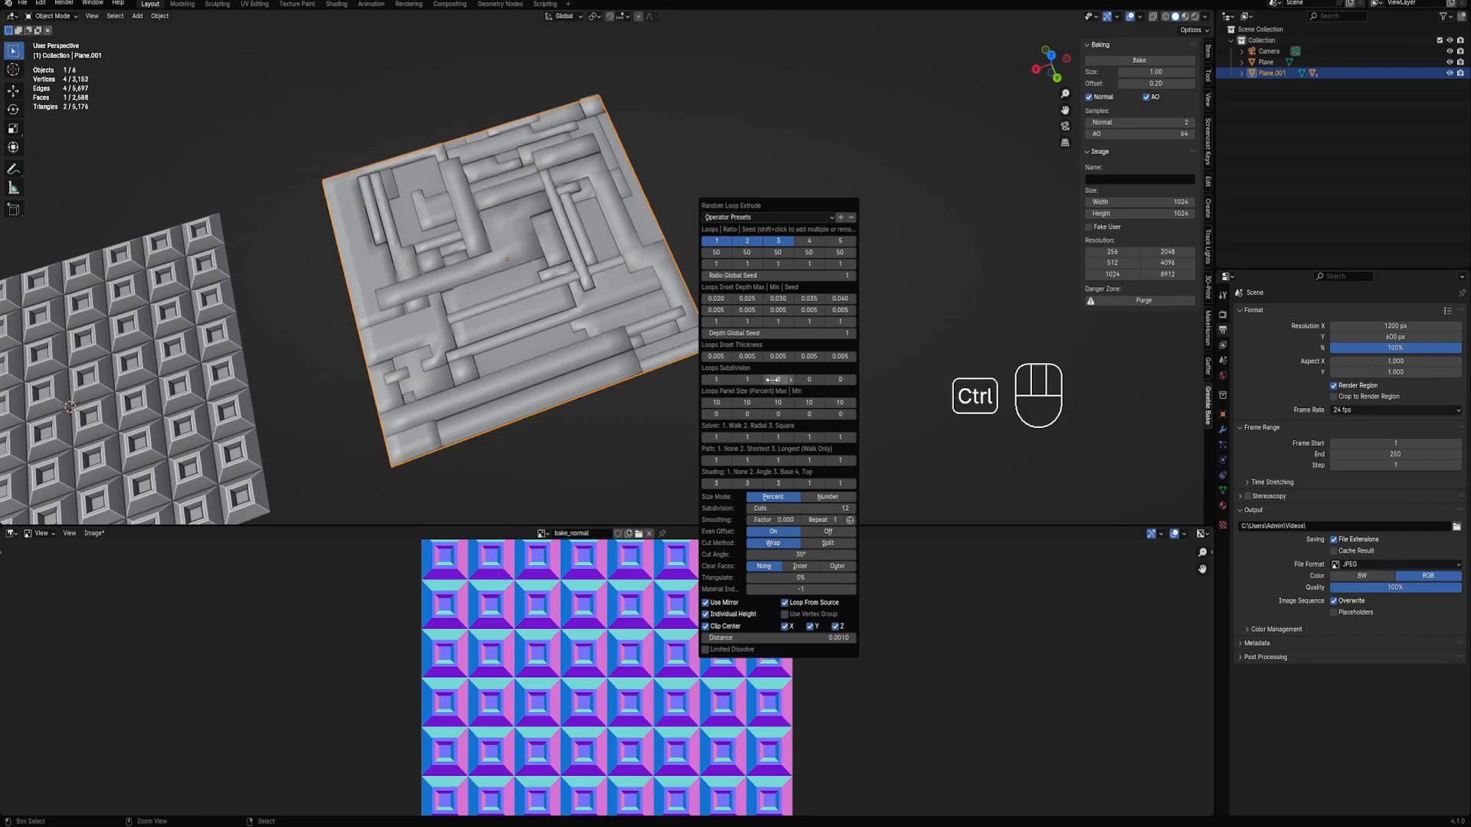
pyautogui.keyDown('ctrl'); pyautogui.scroll(1, 765, 381); pyautogui.keyUp('ctrl')
pyautogui.keyDown('ctrl'); pyautogui.scroll(1, 754, 381); pyautogui.keyUp('ctrl')
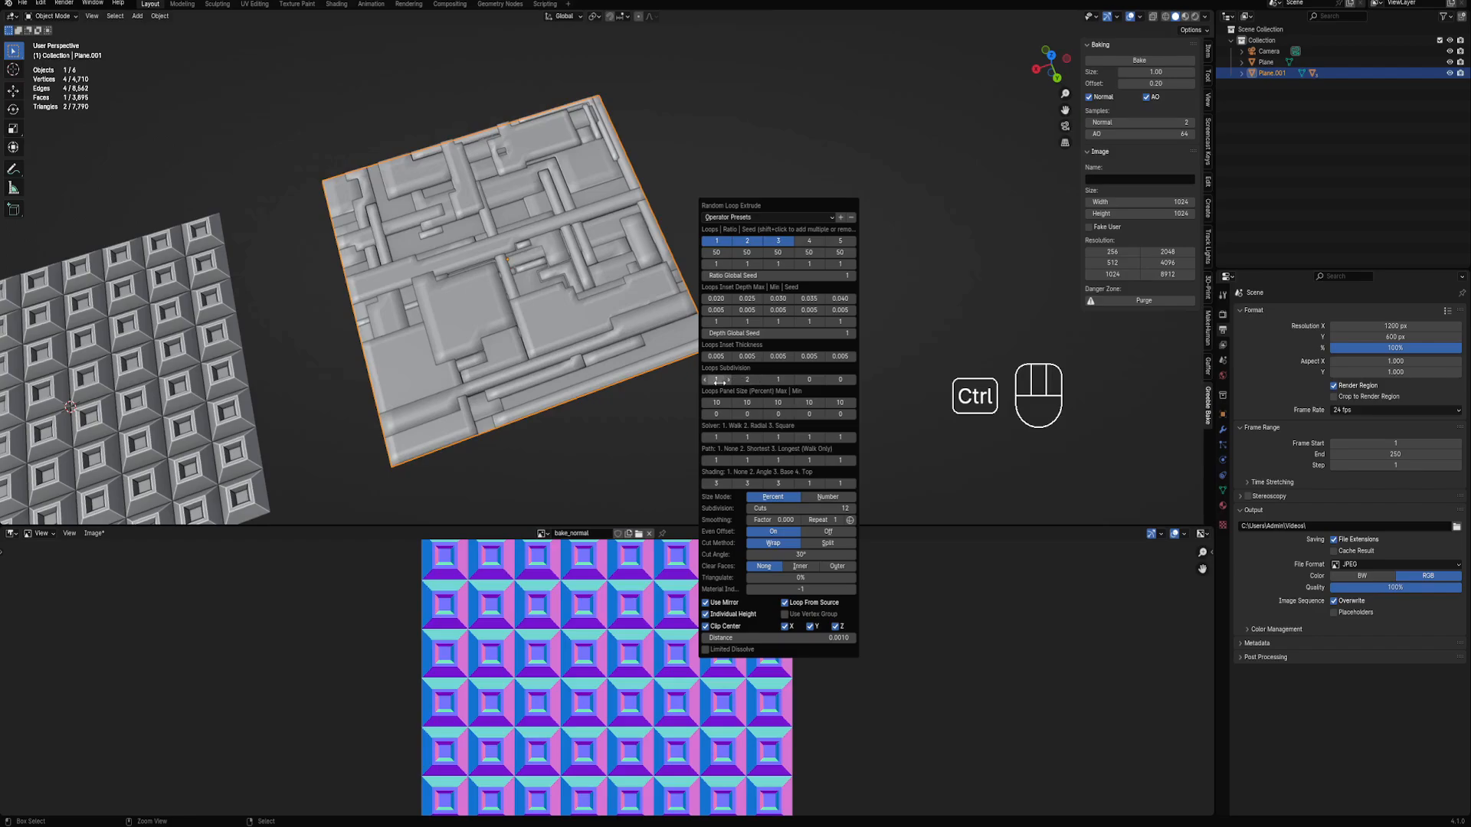
# Run Random Tubes on the extruded panel with 12 subdivision cuts, keeping the settings popup clear of the panel
pyautogui.moveTo(698, 246); pyautogui.dragTo(774, 323, button='middle')
pyautogui.hotkey('shift', 'q')
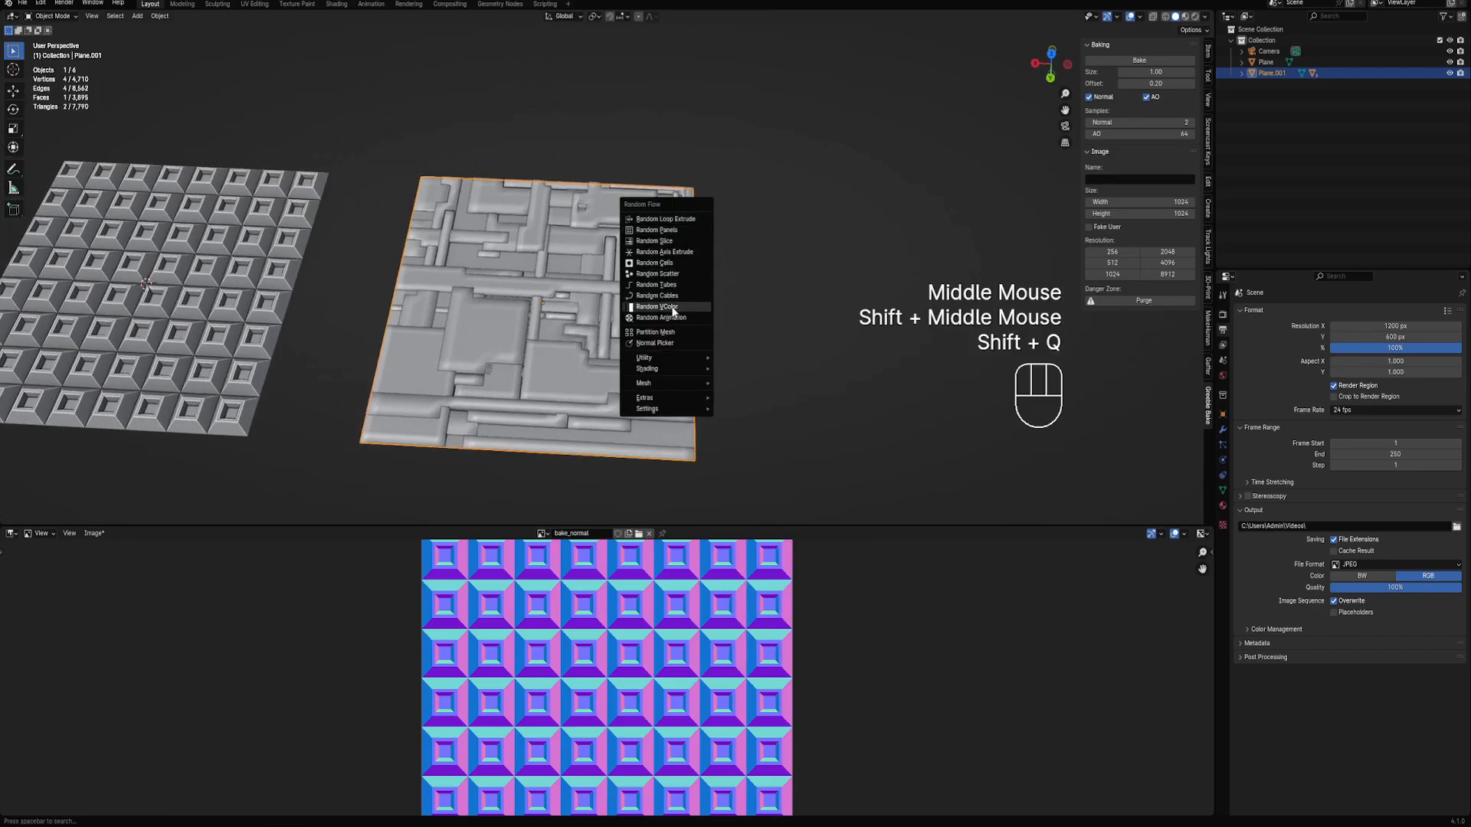
pyautogui.click(671, 285)
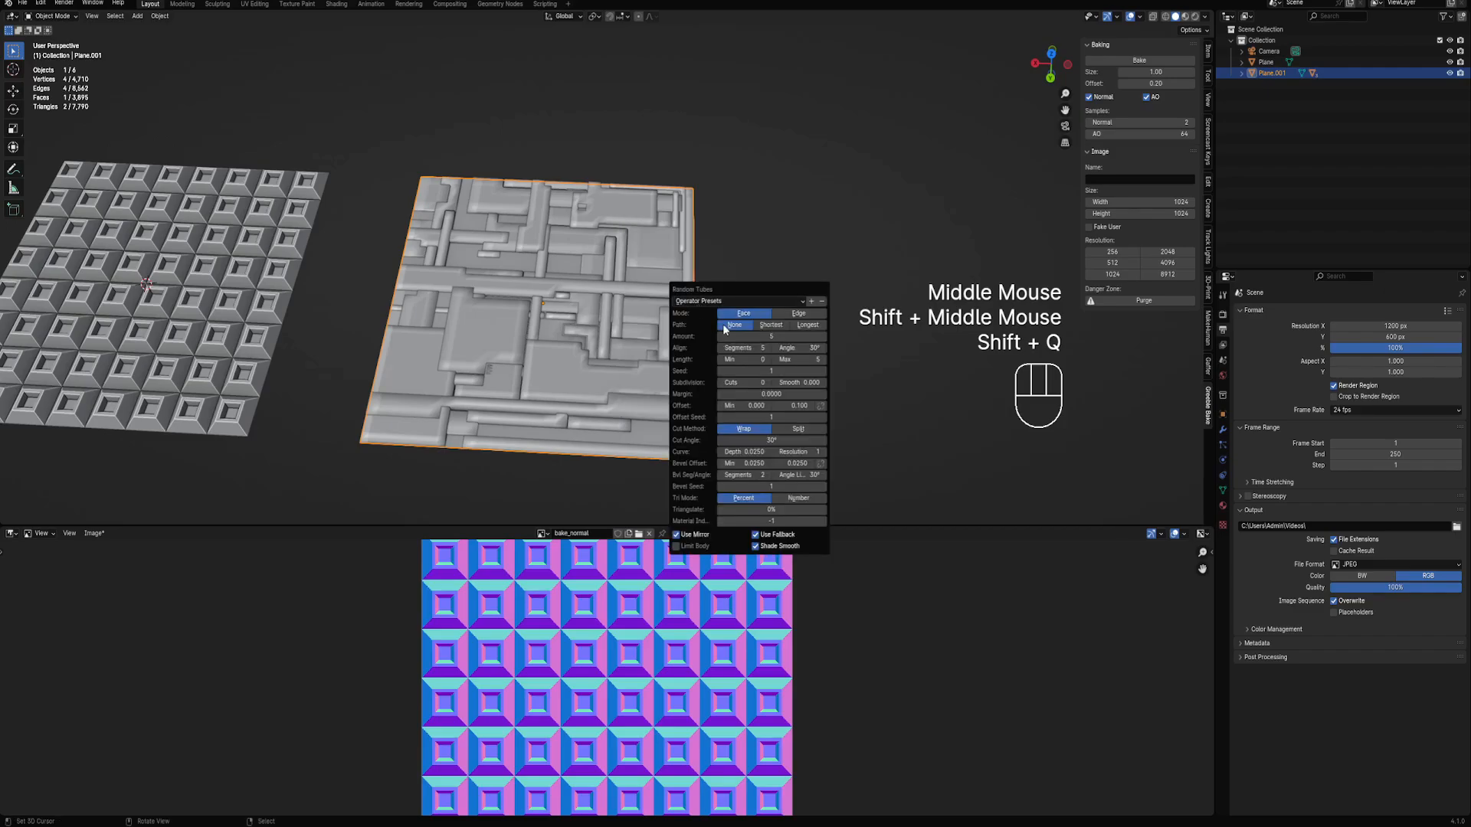
pyautogui.moveTo(729, 288); pyautogui.dragTo(803, 167)
pyautogui.keyDown('ctrl'); pyautogui.scroll(1, 814, 260); pyautogui.keyUp('ctrl')
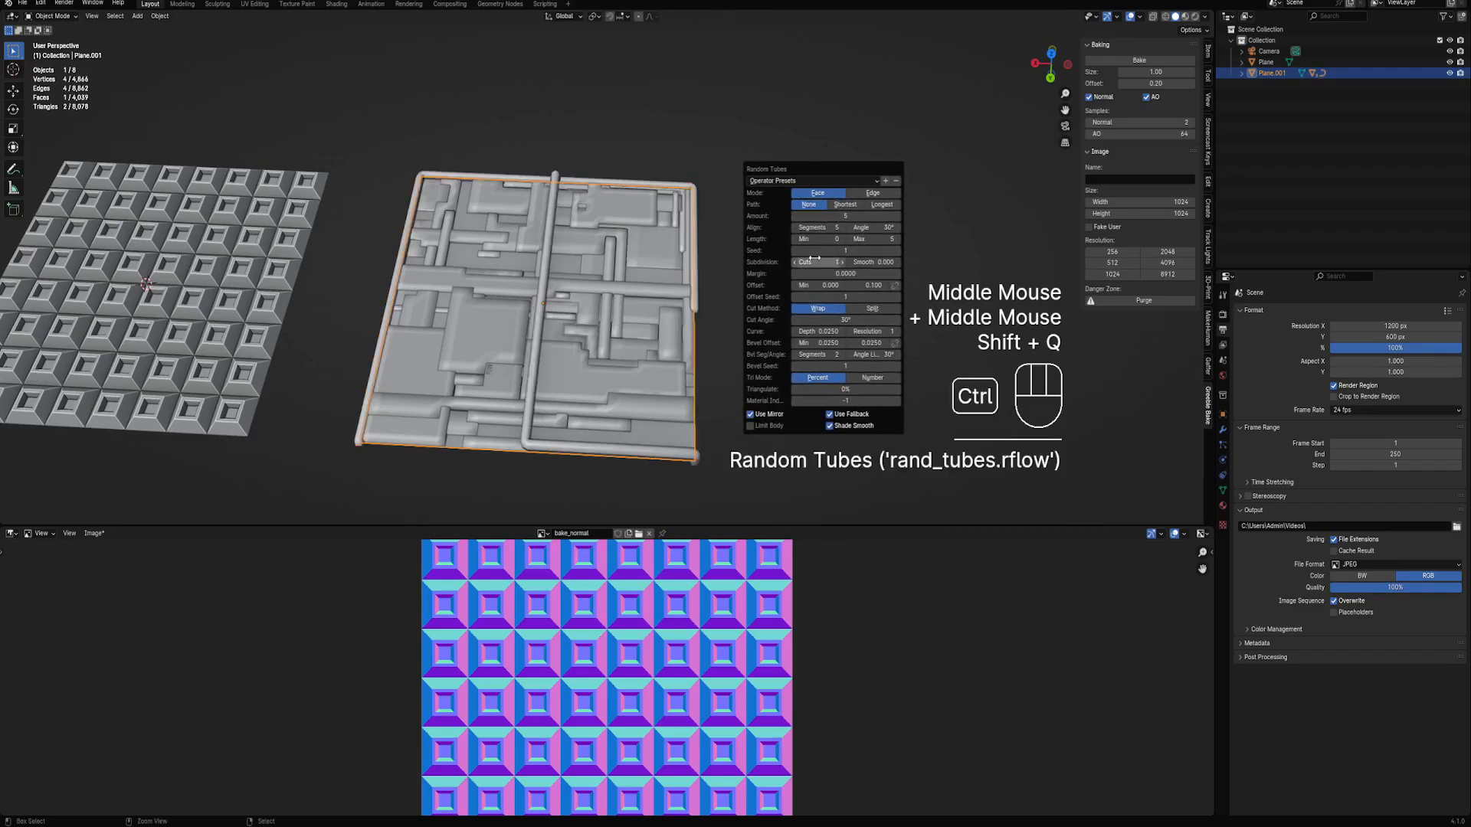
pyautogui.keyDown('ctrl'); pyautogui.scroll(11, 814, 260); pyautogui.keyUp('ctrl')
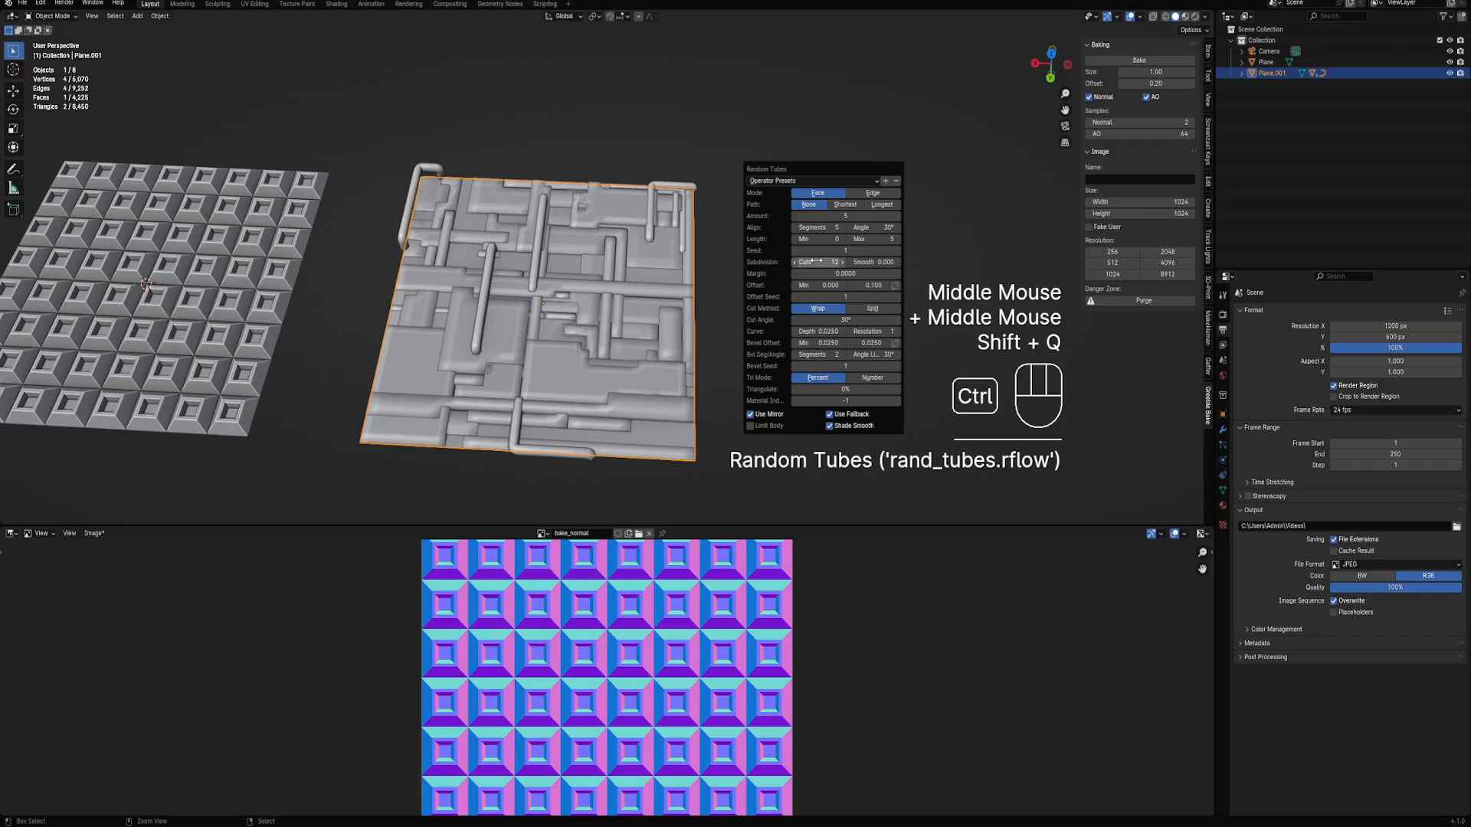
# Set the tubes' length to minimum 5 and maximum 10, their curve depth to 0.0127 and their amount to 100
pyautogui.keyDown('ctrl'); pyautogui.scroll(5, 874, 240); pyautogui.keyUp('ctrl')
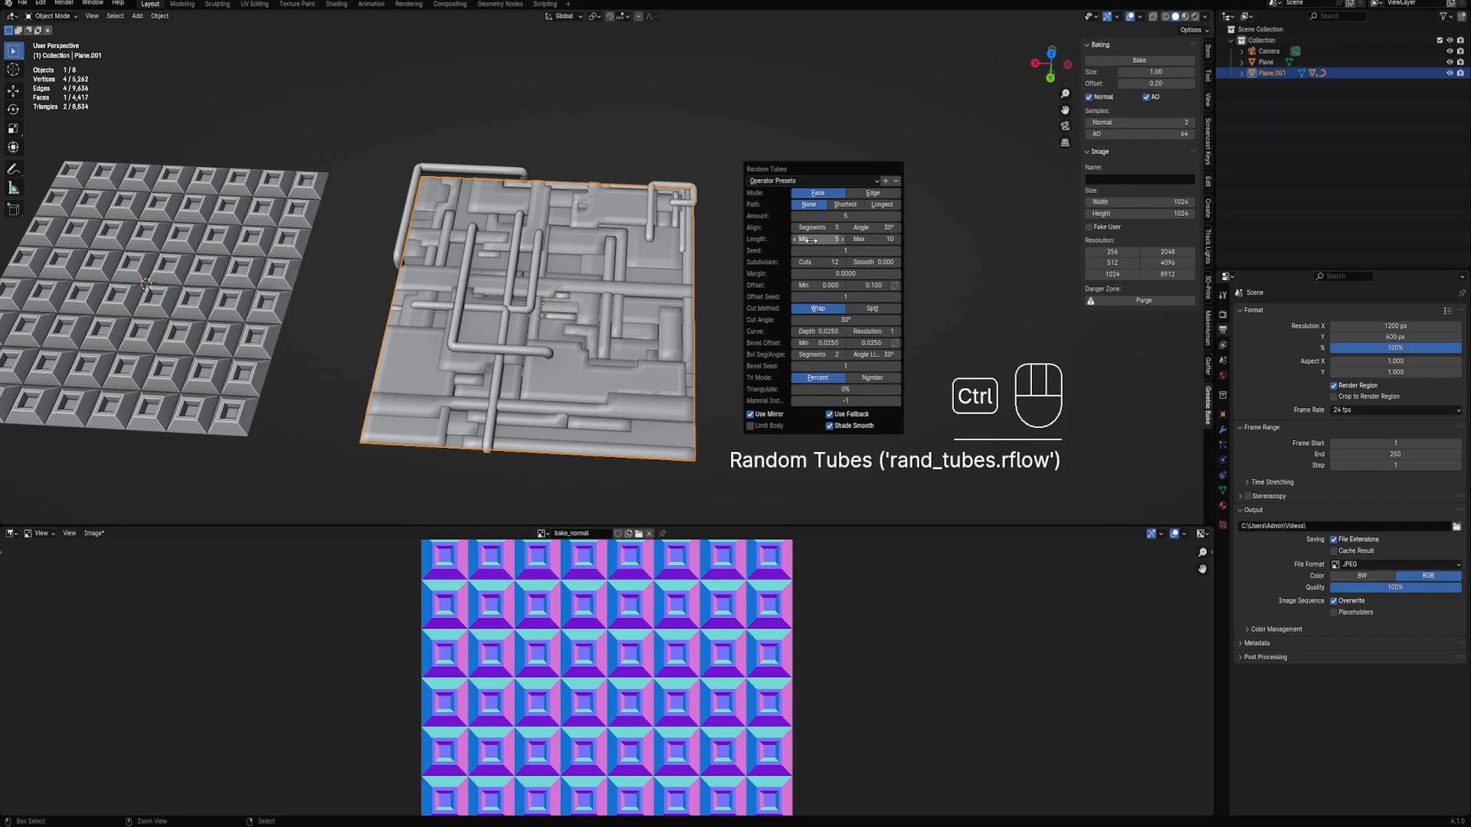
pyautogui.keyDown('ctrl'); pyautogui.scroll(2, 828, 221); pyautogui.keyUp('ctrl')
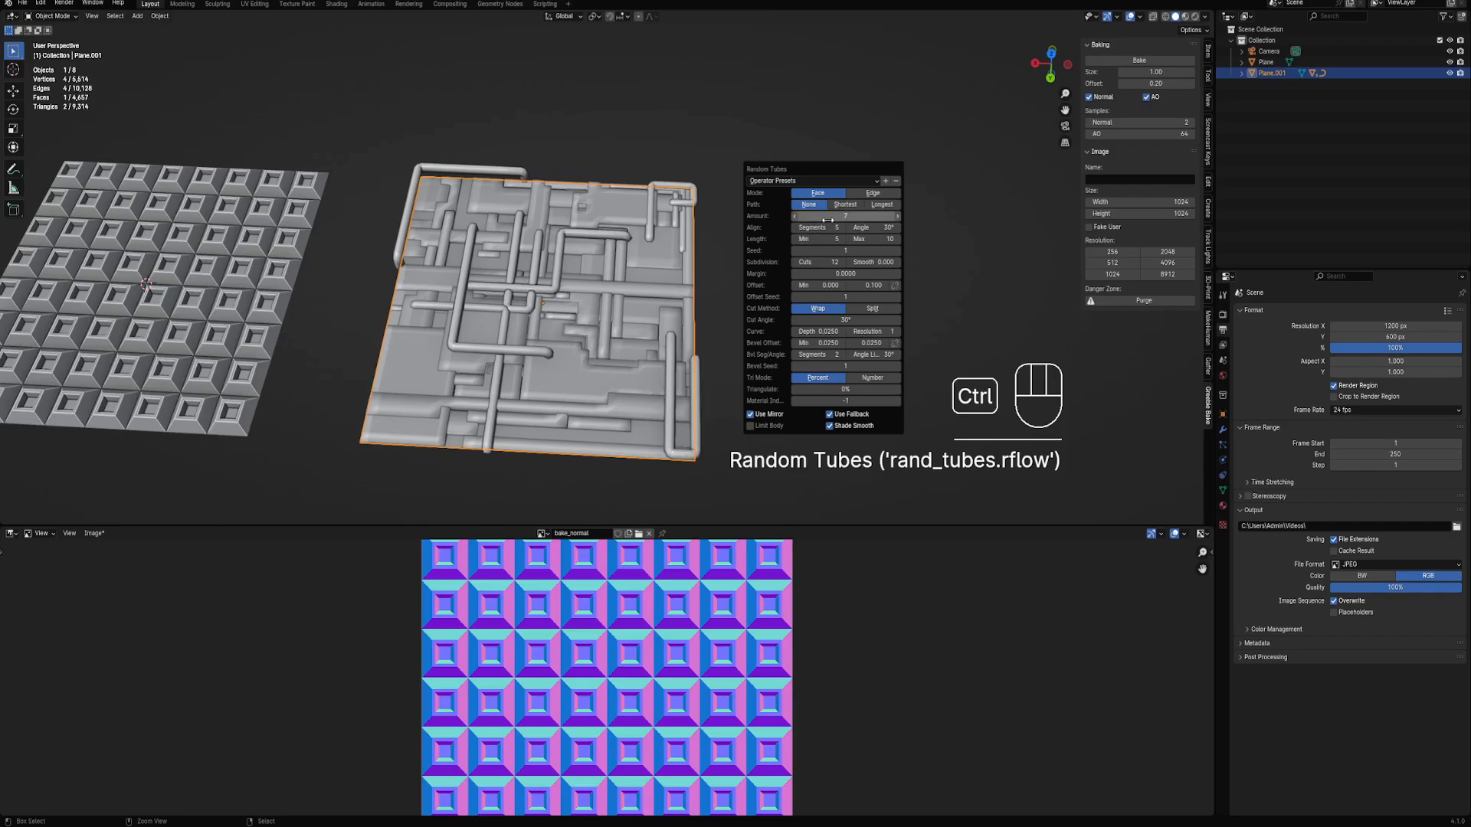
pyautogui.keyDown('ctrl'); pyautogui.scroll(3, 828, 217); pyautogui.keyUp('ctrl')
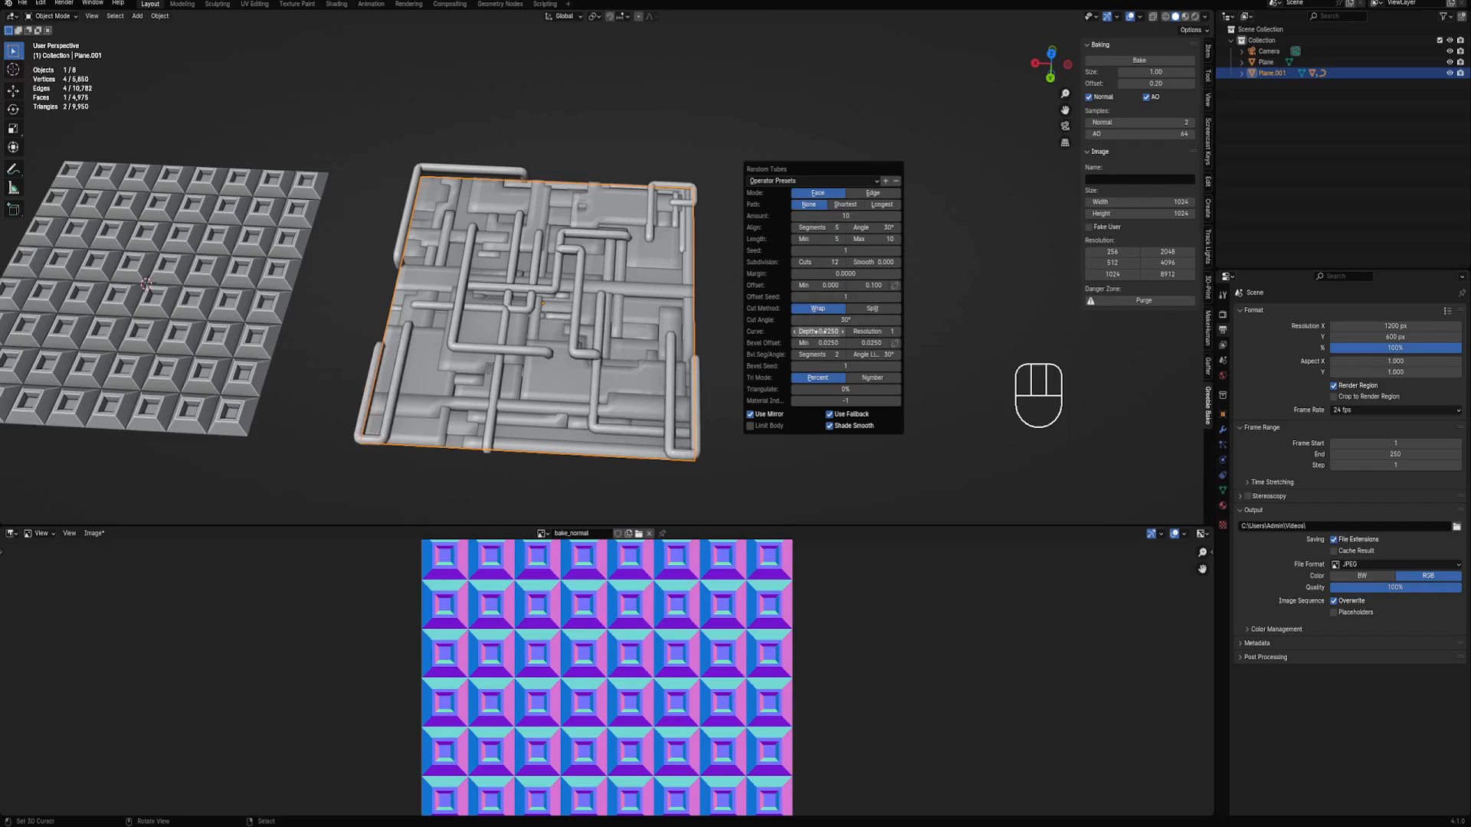
pyautogui.keyDown('shift'); pyautogui.moveTo(817, 331); pyautogui.dragTo(784, 332); pyautogui.keyUp('shift')
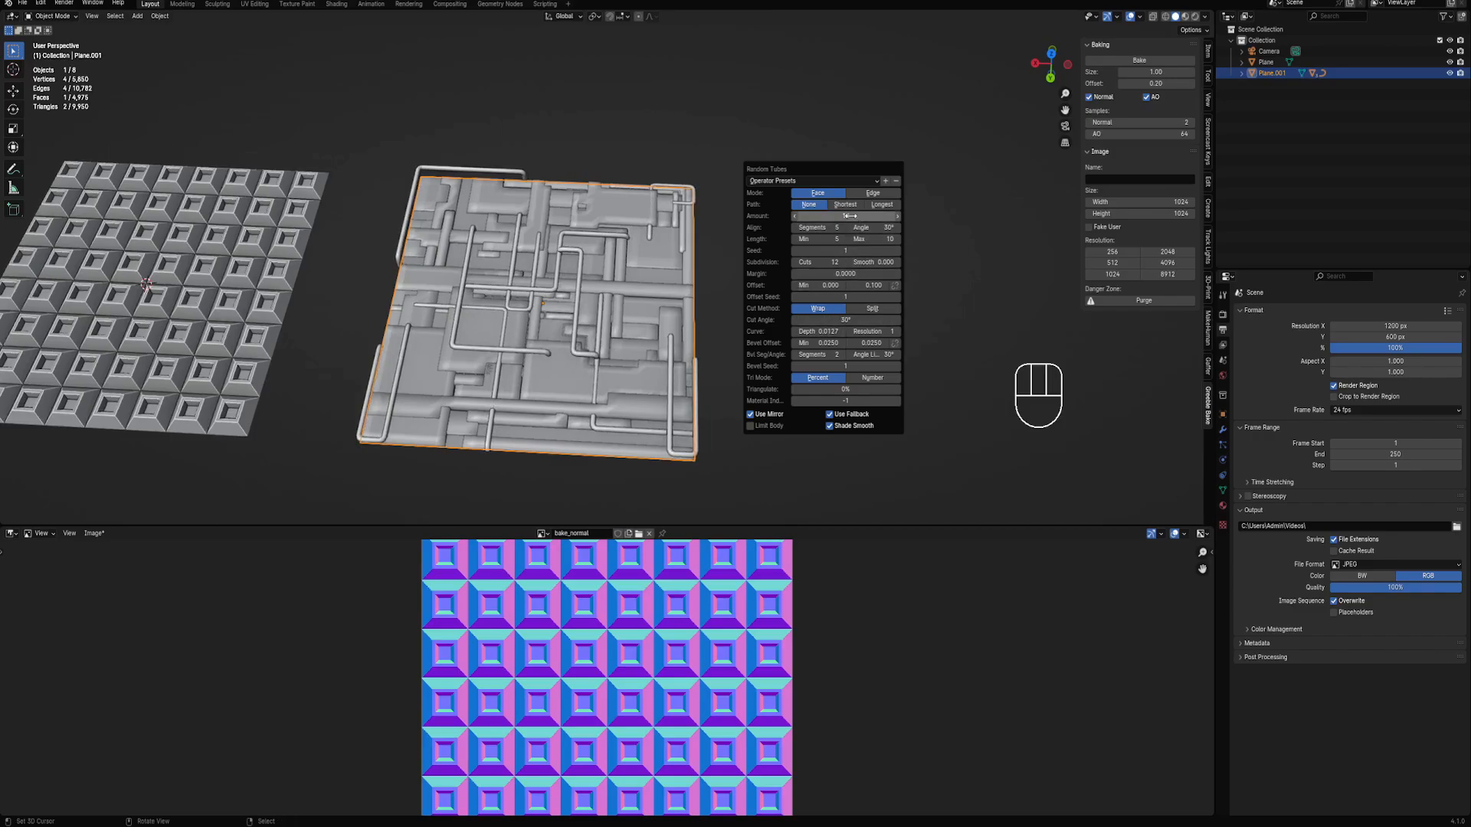
pyautogui.moveTo(851, 216); pyautogui.dragTo(908, 216)
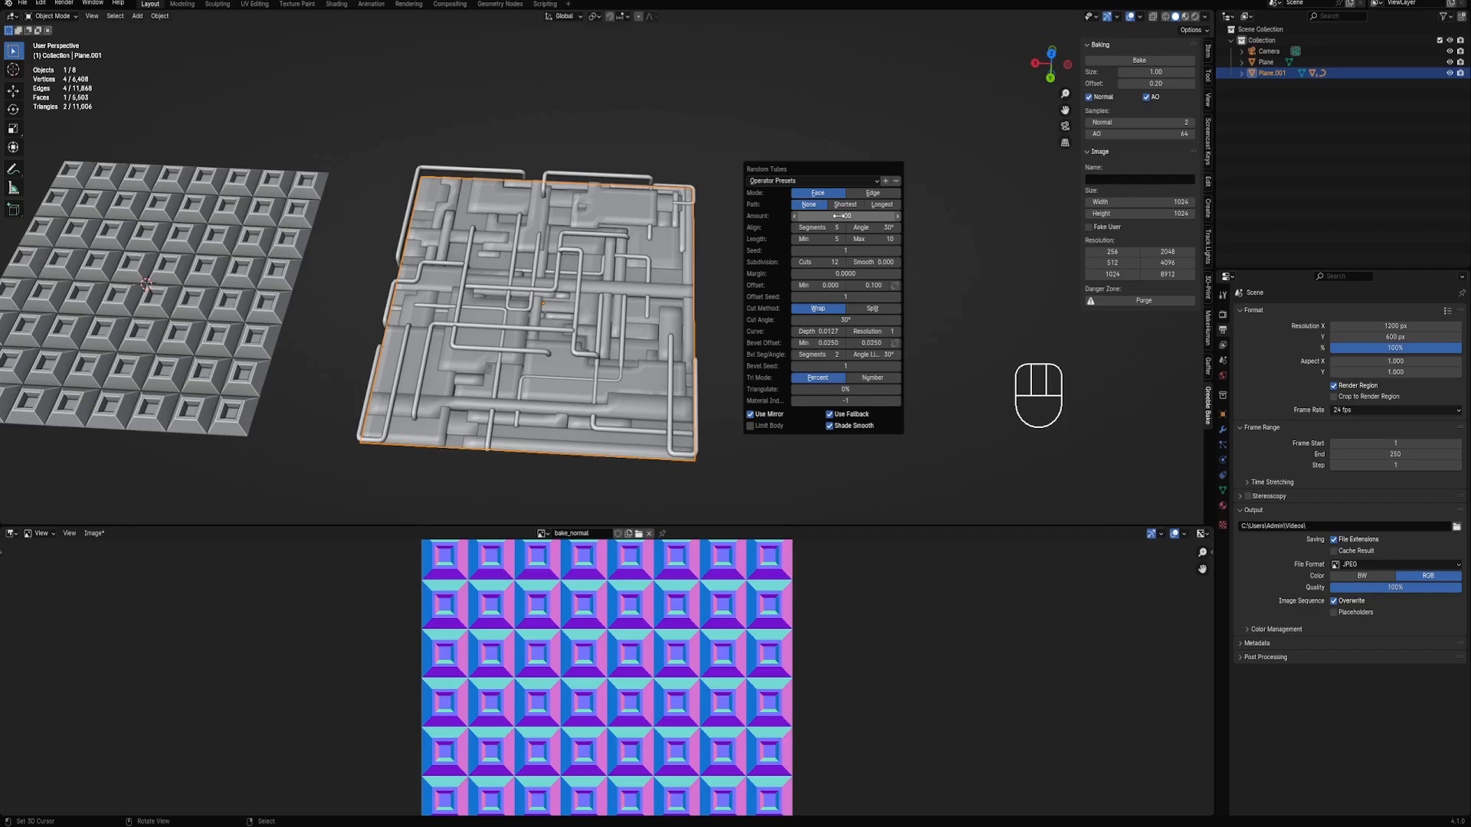
# Adjust the tubes' maximum length around 10, trying a shorter value of 7, and test the Limit Body option
pyautogui.keyDown('ctrl'); pyautogui.scroll(-4, 866, 239); pyautogui.keyUp('ctrl')
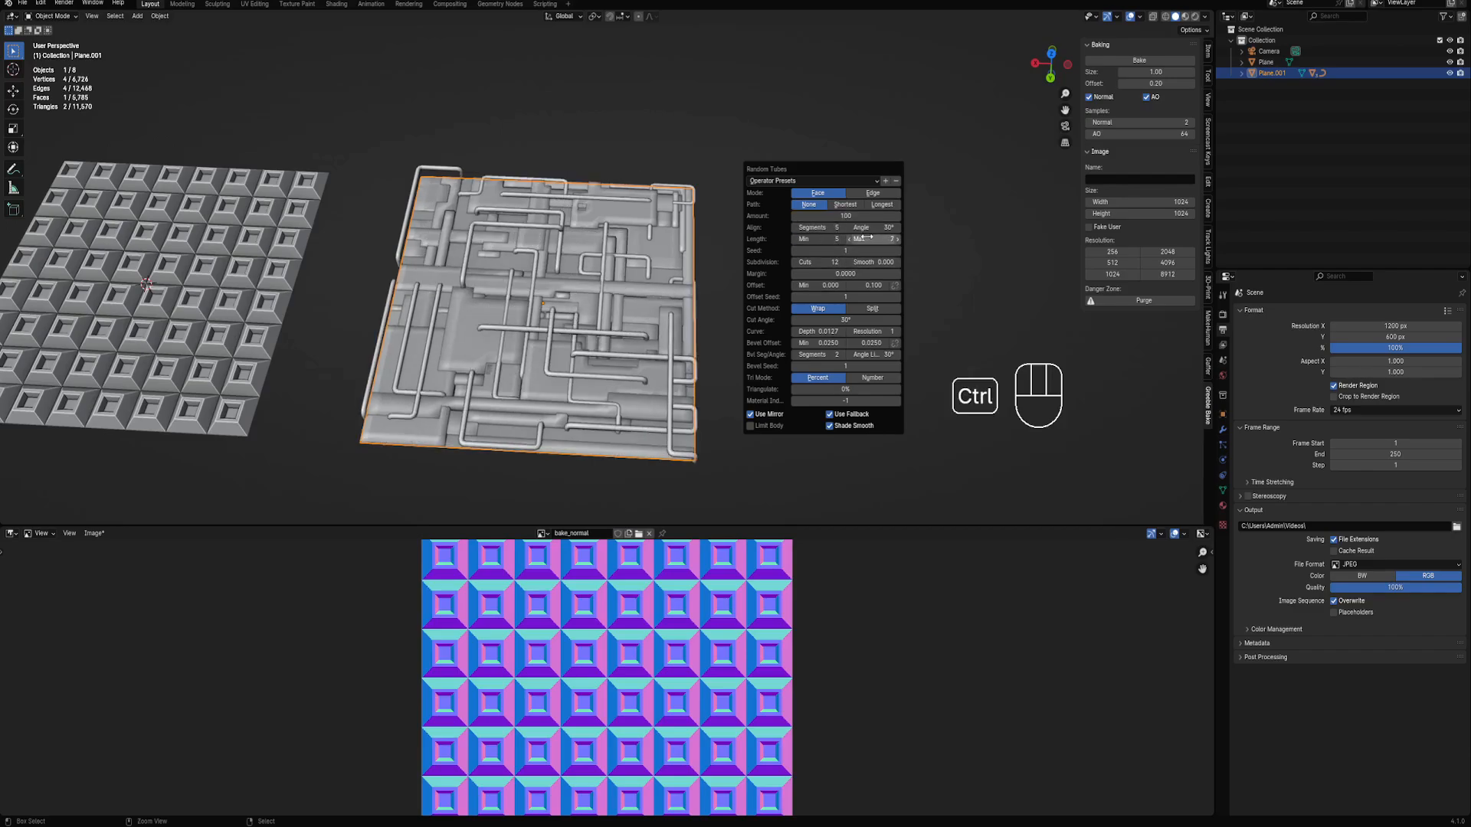
pyautogui.keyDown('ctrl'); pyautogui.scroll(4, 866, 238); pyautogui.keyUp('ctrl')
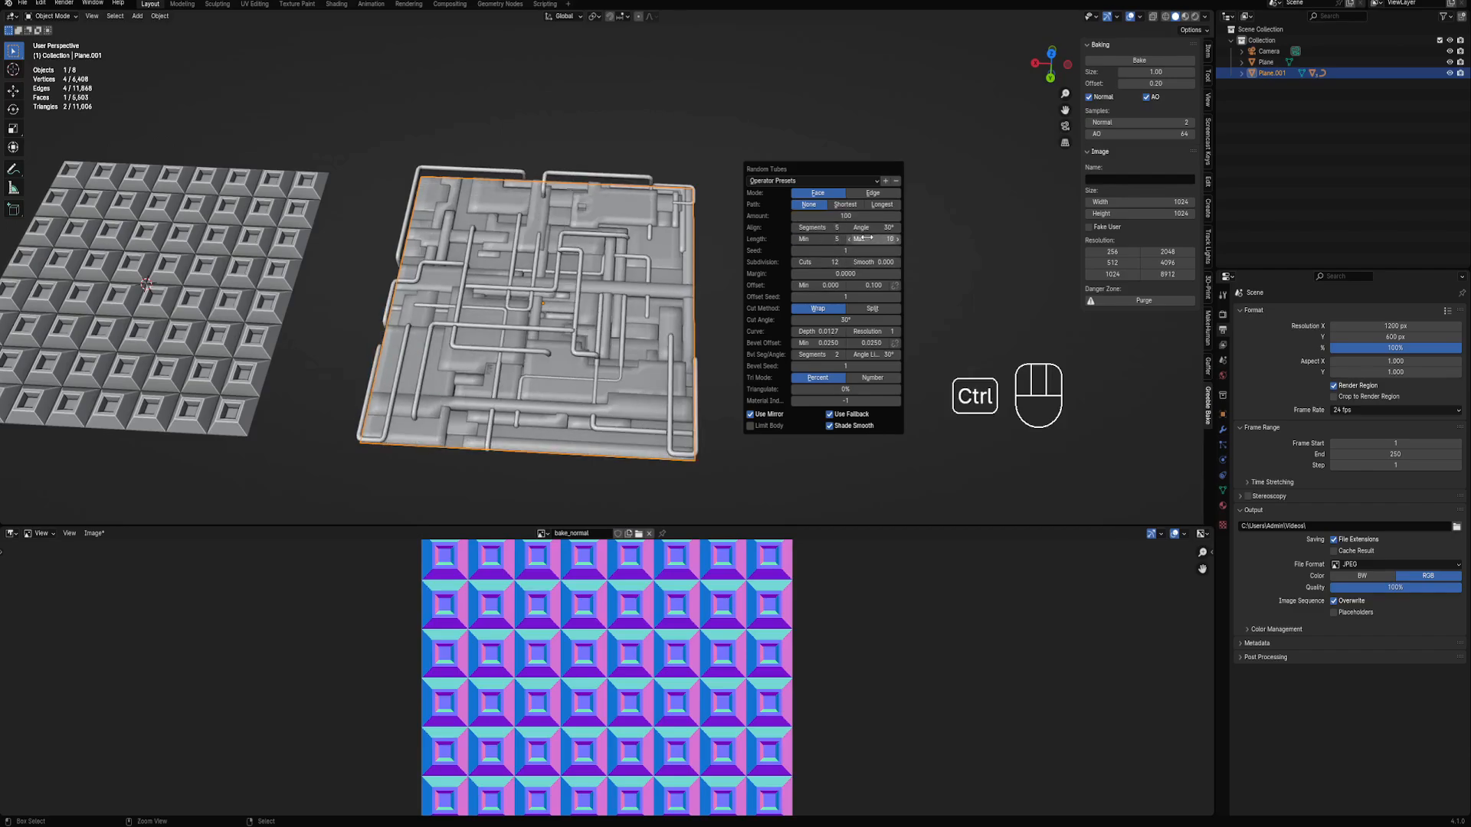
pyautogui.keyDown('ctrl'); pyautogui.scroll(1, 865, 238); pyautogui.keyUp('ctrl')
pyautogui.click(775, 425)
pyautogui.click(776, 425)
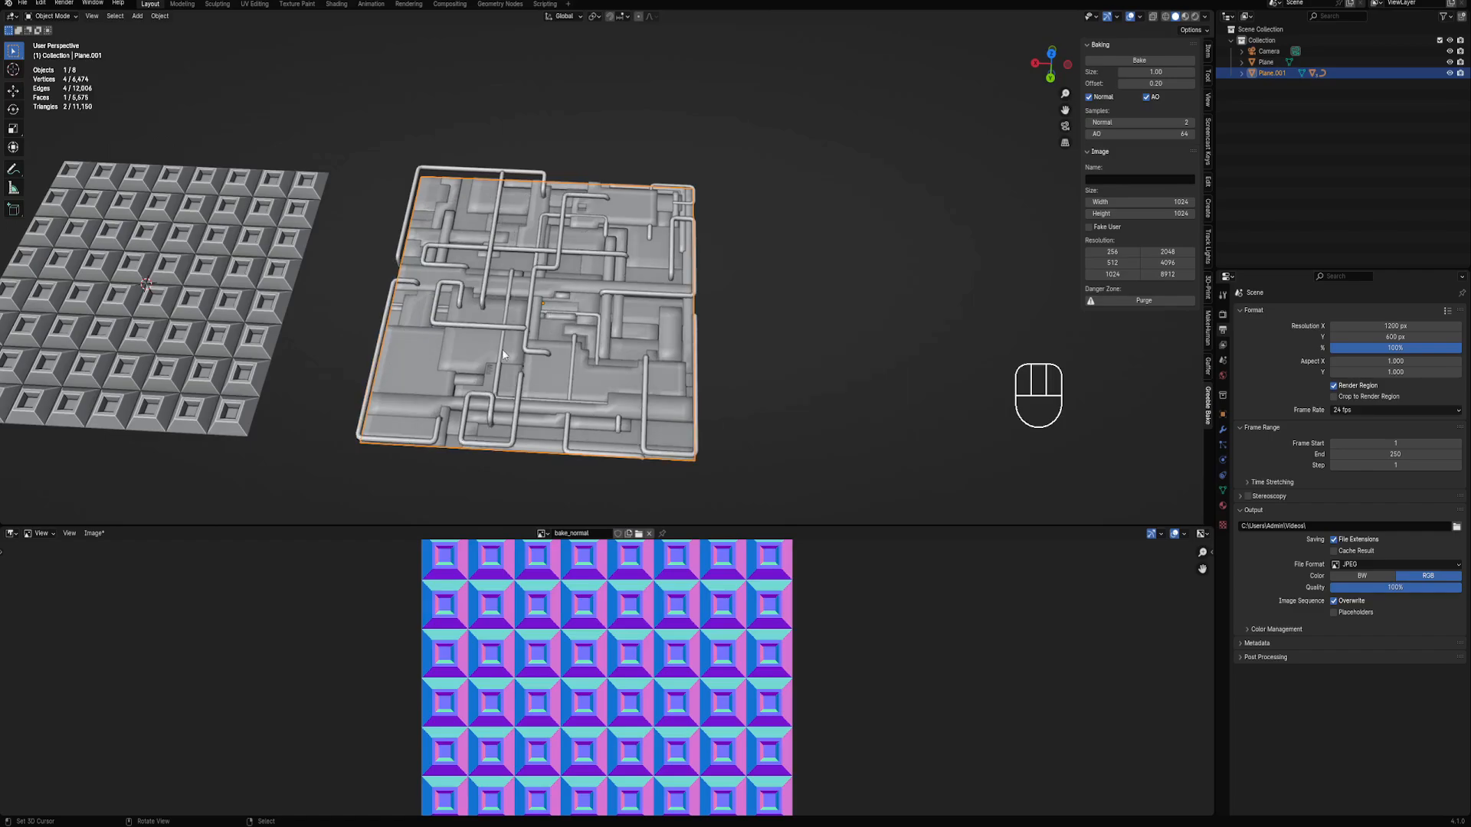
# Scale all control points of the tube curves to about 0.97 in Edit Mode and return to Object Mode
pyautogui.moveTo(502, 355); pyautogui.dragTo(537, 398, button='middle')
pyautogui.keyDown('shift'); pyautogui.moveTo(703, 318); pyautogui.dragTo(703, 268, button='middle'); pyautogui.keyUp('shift')
pyautogui.scroll(2, 707, 276)
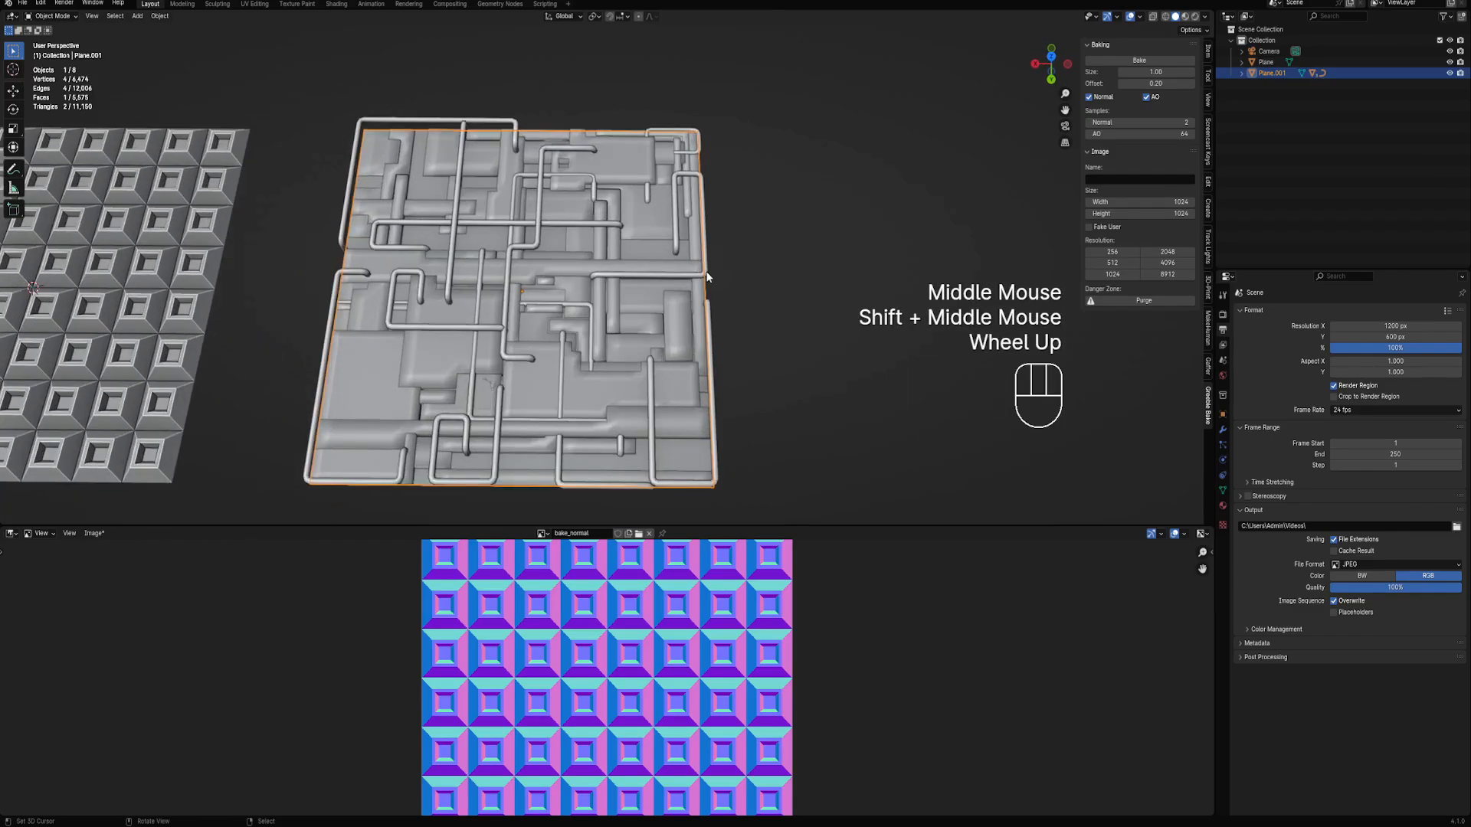
pyautogui.rightClick(707, 276)
pyautogui.press('Tab')
pyautogui.press('a')
pyautogui.press('s')
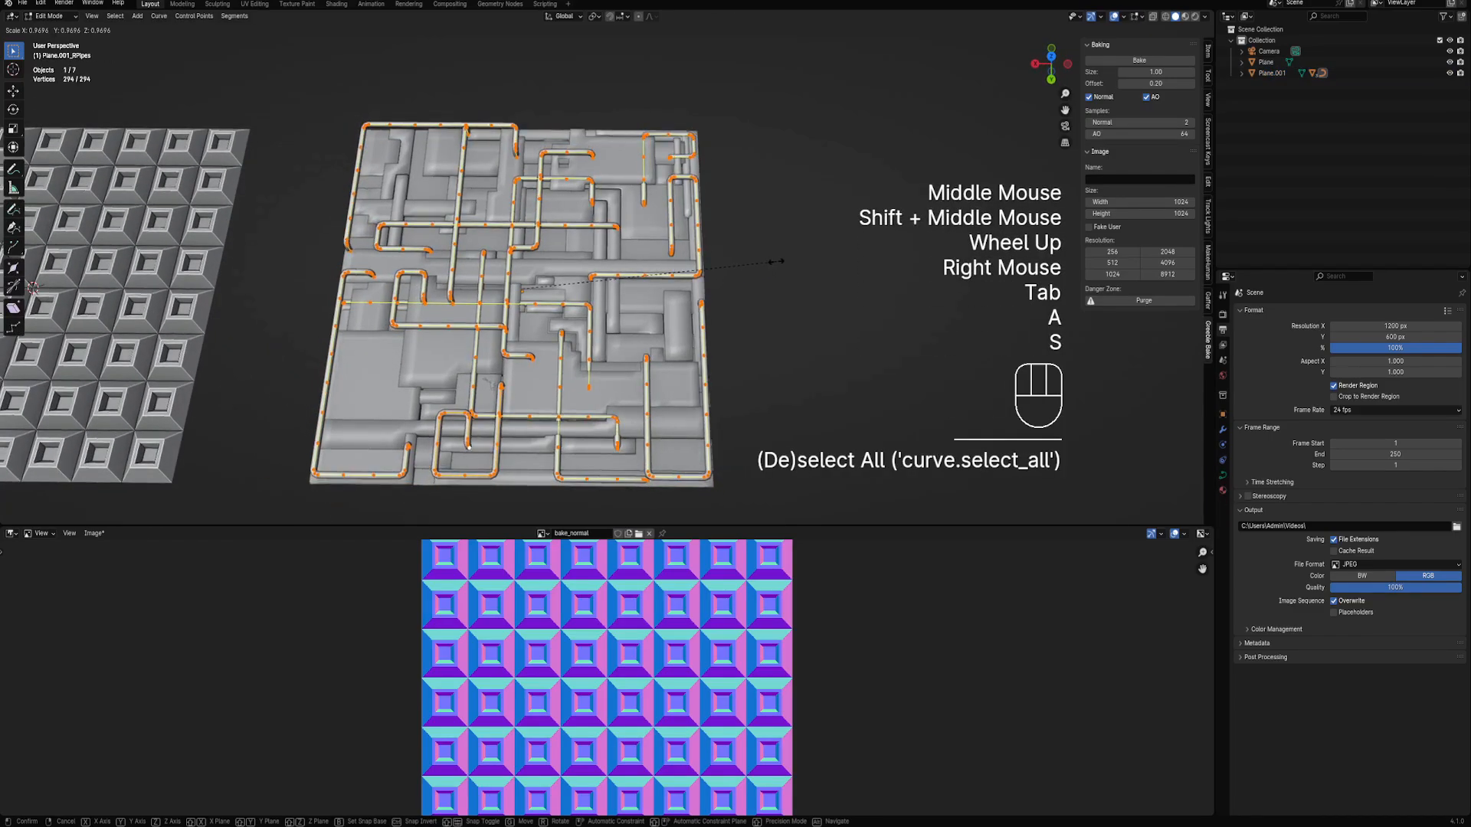
pyautogui.press('Tab')
# Convert the tube curves to real geometry with Apply Mesh and check the result in Edit Mode
pyautogui.hotkey('shift', 'ctrl', 'x')
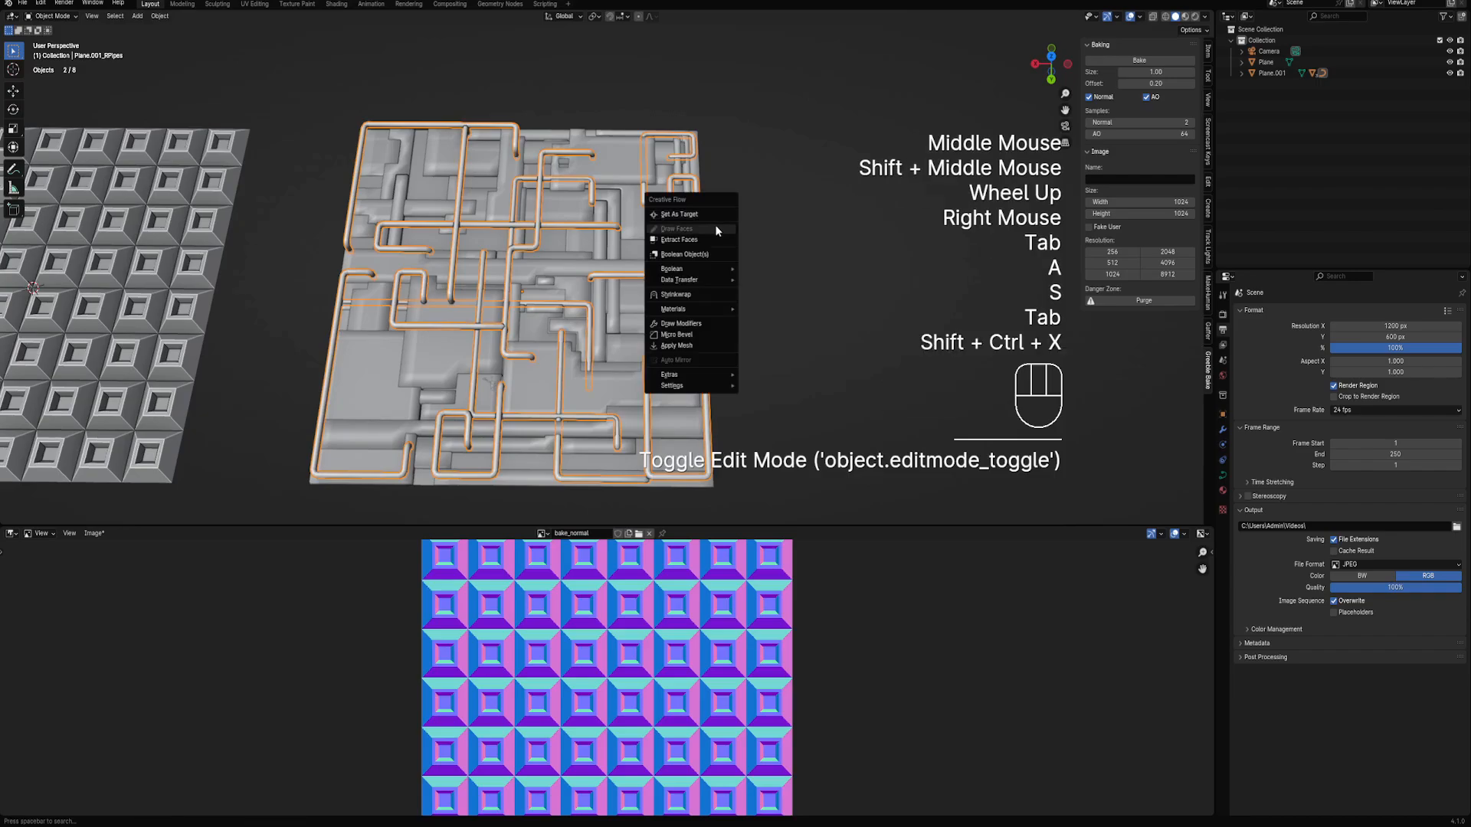
pyautogui.click(701, 346)
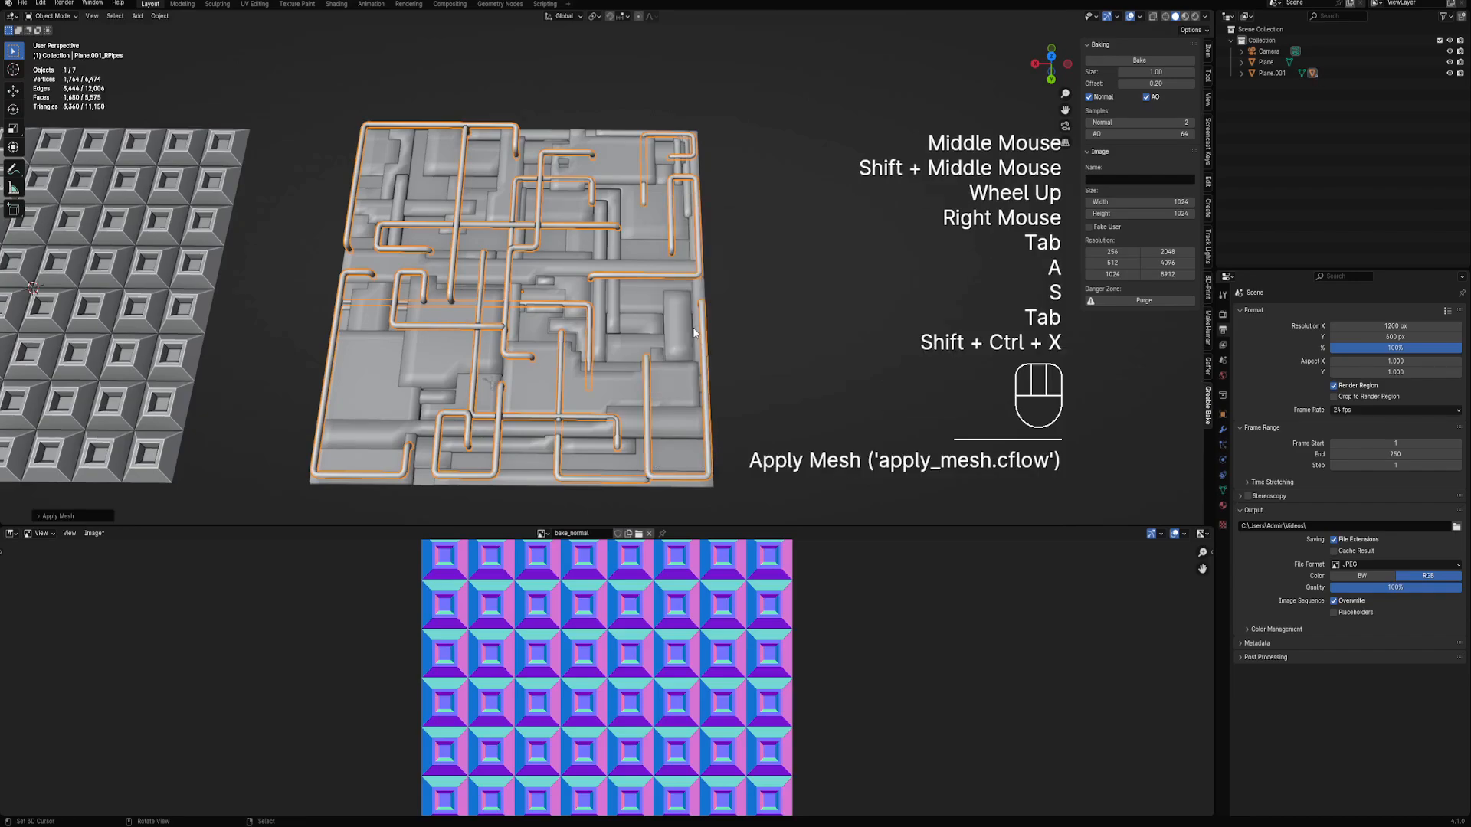
pyautogui.press('Tab')
pyautogui.moveTo(669, 278); pyautogui.dragTo(677, 260, button='middle')
pyautogui.keyDown('shift'); pyautogui.scroll(1, 677, 260); pyautogui.keyUp('shift')
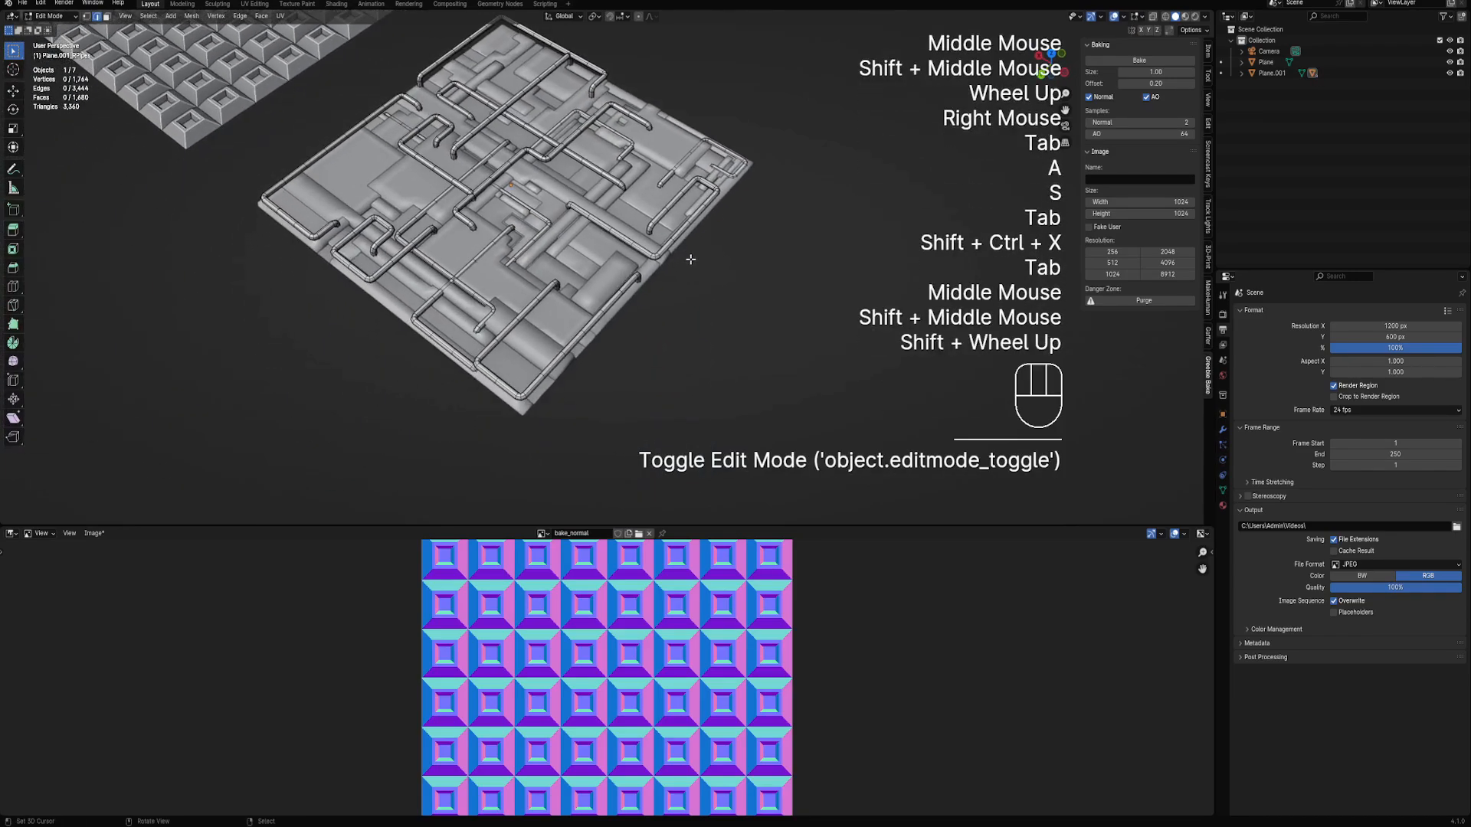
pyautogui.scroll(1, 677, 259)
pyautogui.press('Tab')
# Box-select the stacked loop panels and tubes of the second panel in wireframe and view them from the side
pyautogui.hotkey('shift', 'z')
pyautogui.hotkey('alt', 'a')
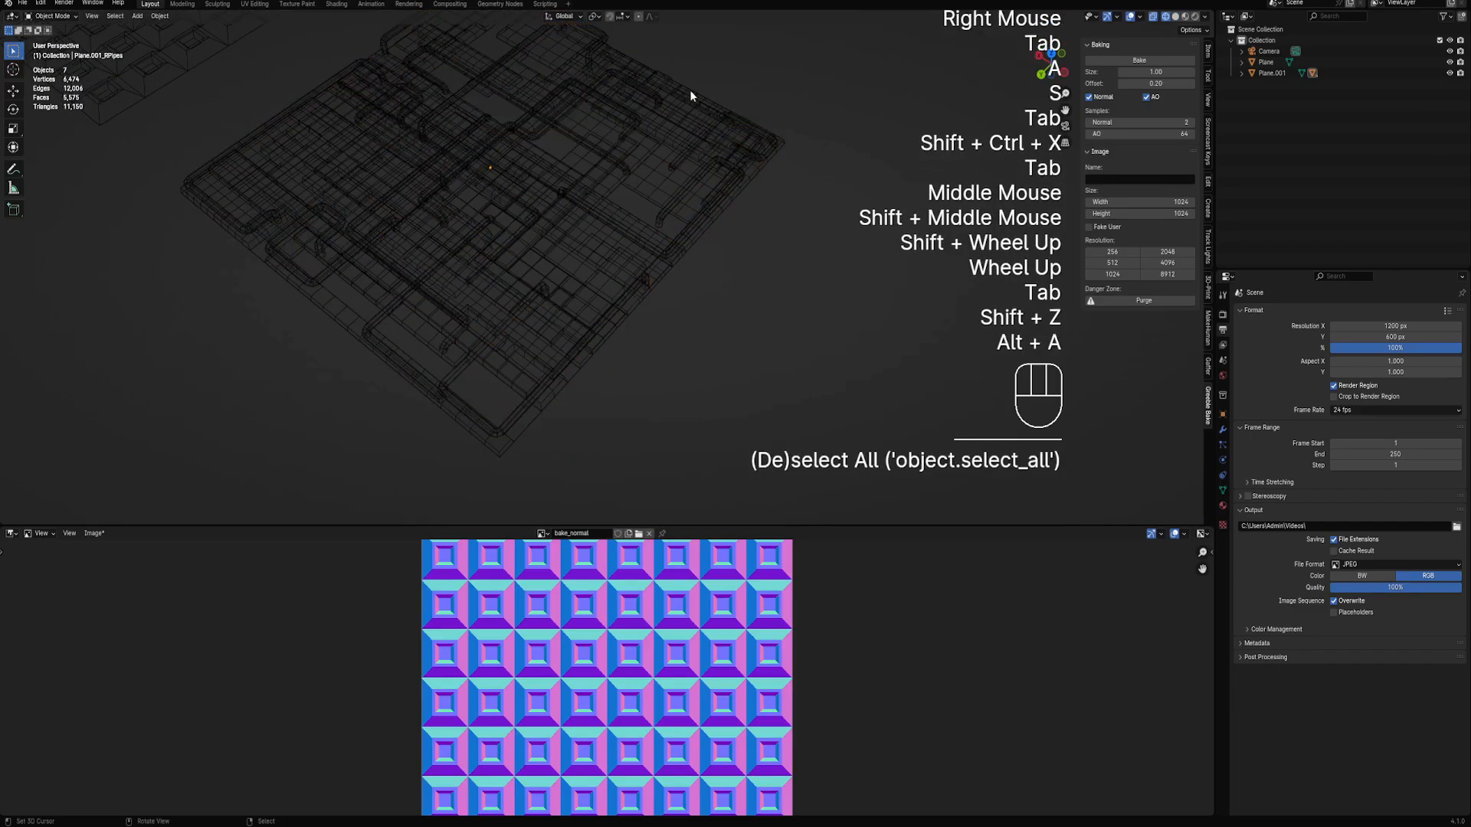
pyautogui.moveTo(691, 91); pyautogui.dragTo(784, 243)
pyautogui.moveTo(703, 291); pyautogui.dragTo(777, 238, button='middle')
pyautogui.scroll(-1, 777, 238)
pyautogui.keyDown('shift'); pyautogui.moveTo(777, 237); pyautogui.dragTo(809, 307, button='middle'); pyautogui.keyUp('shift')
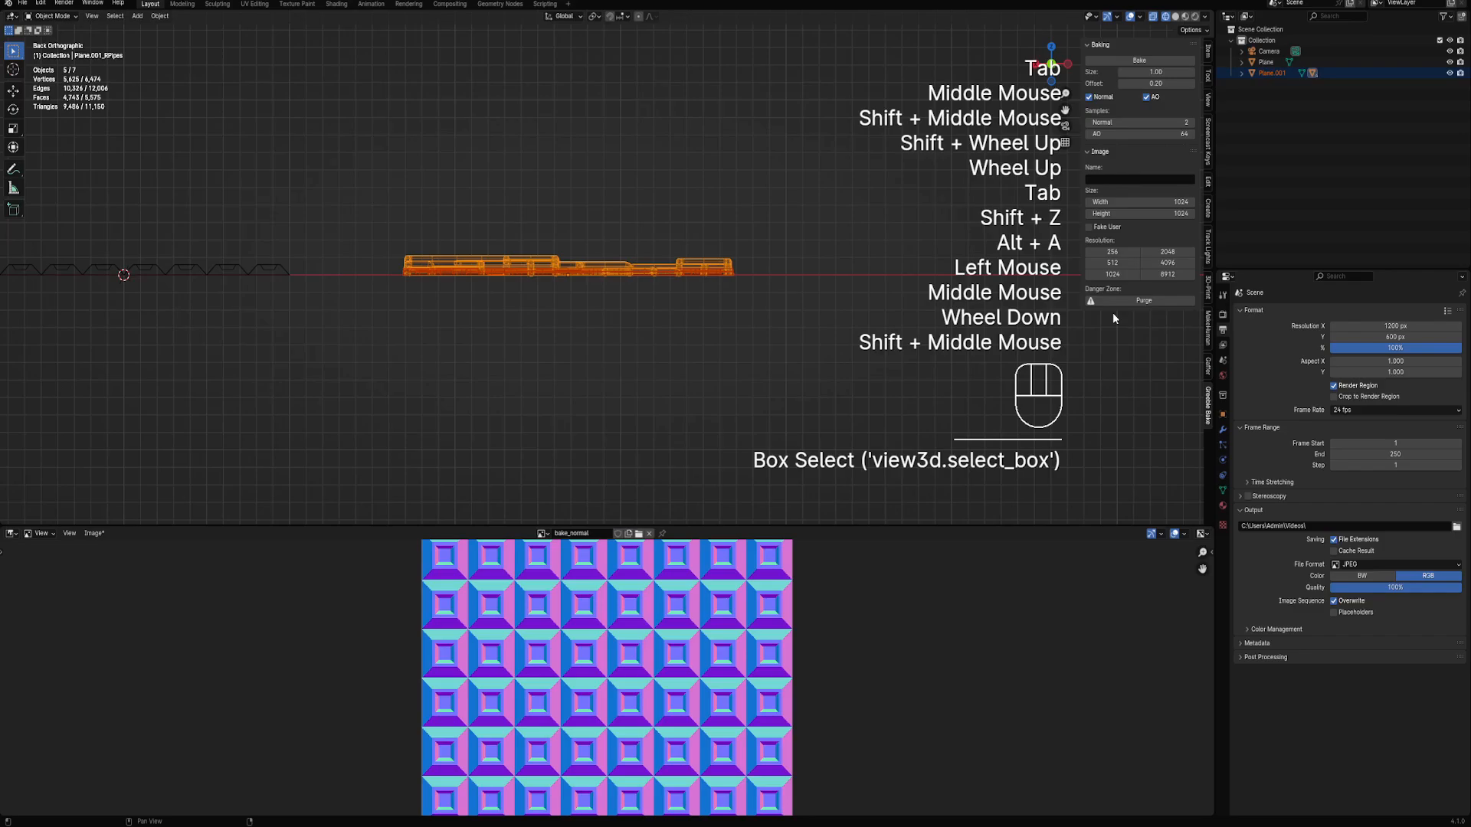
# Bake the selected panel's normal and AO maps and inspect the bake_ao.001 image in a maximized editor
pyautogui.click(1138, 59)
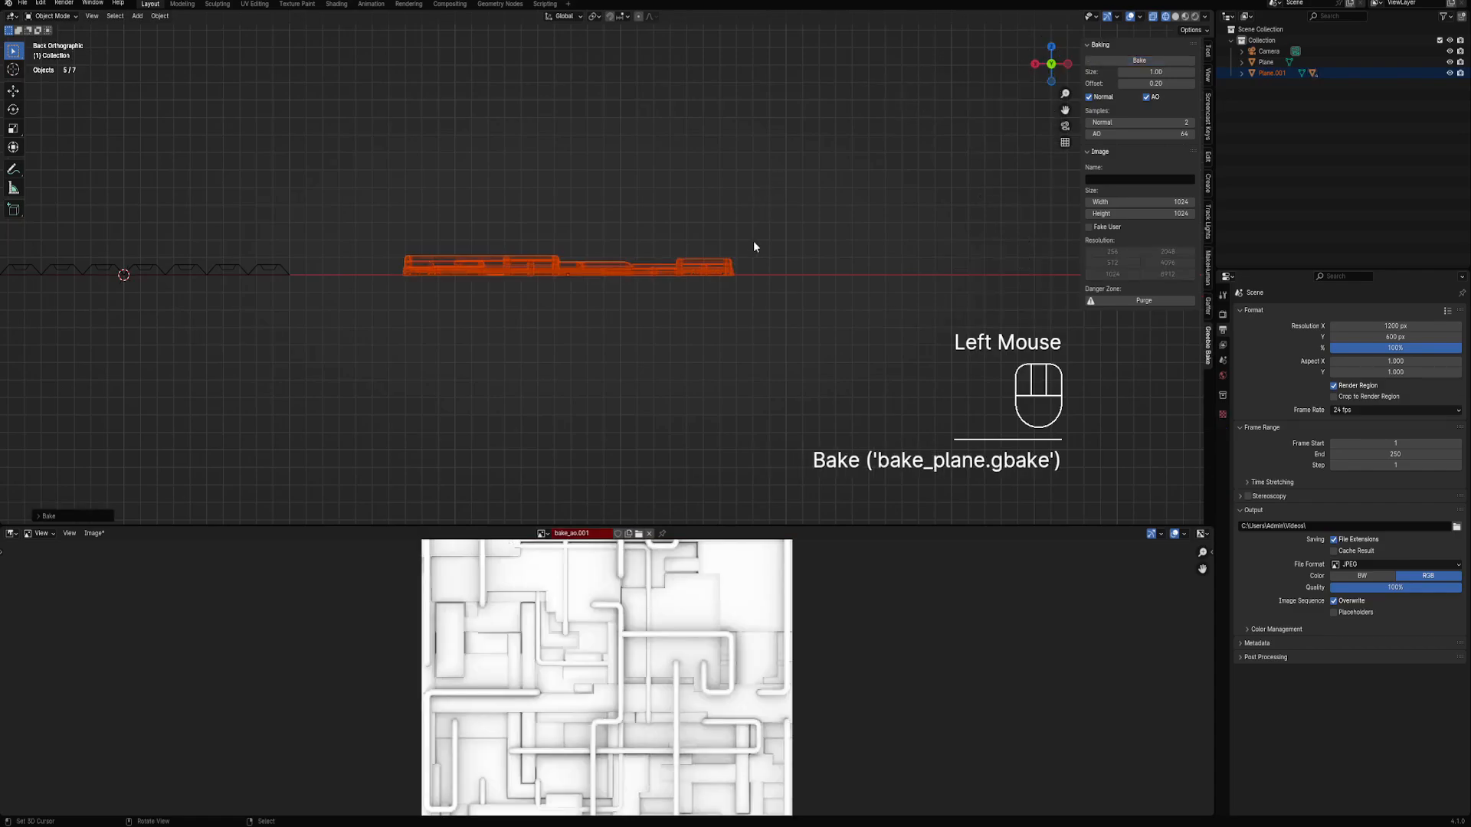
pyautogui.moveTo(660, 314); pyautogui.dragTo(699, 425, button='middle')
pyautogui.moveTo(559, 310); pyautogui.dragTo(701, 364, button='middle')
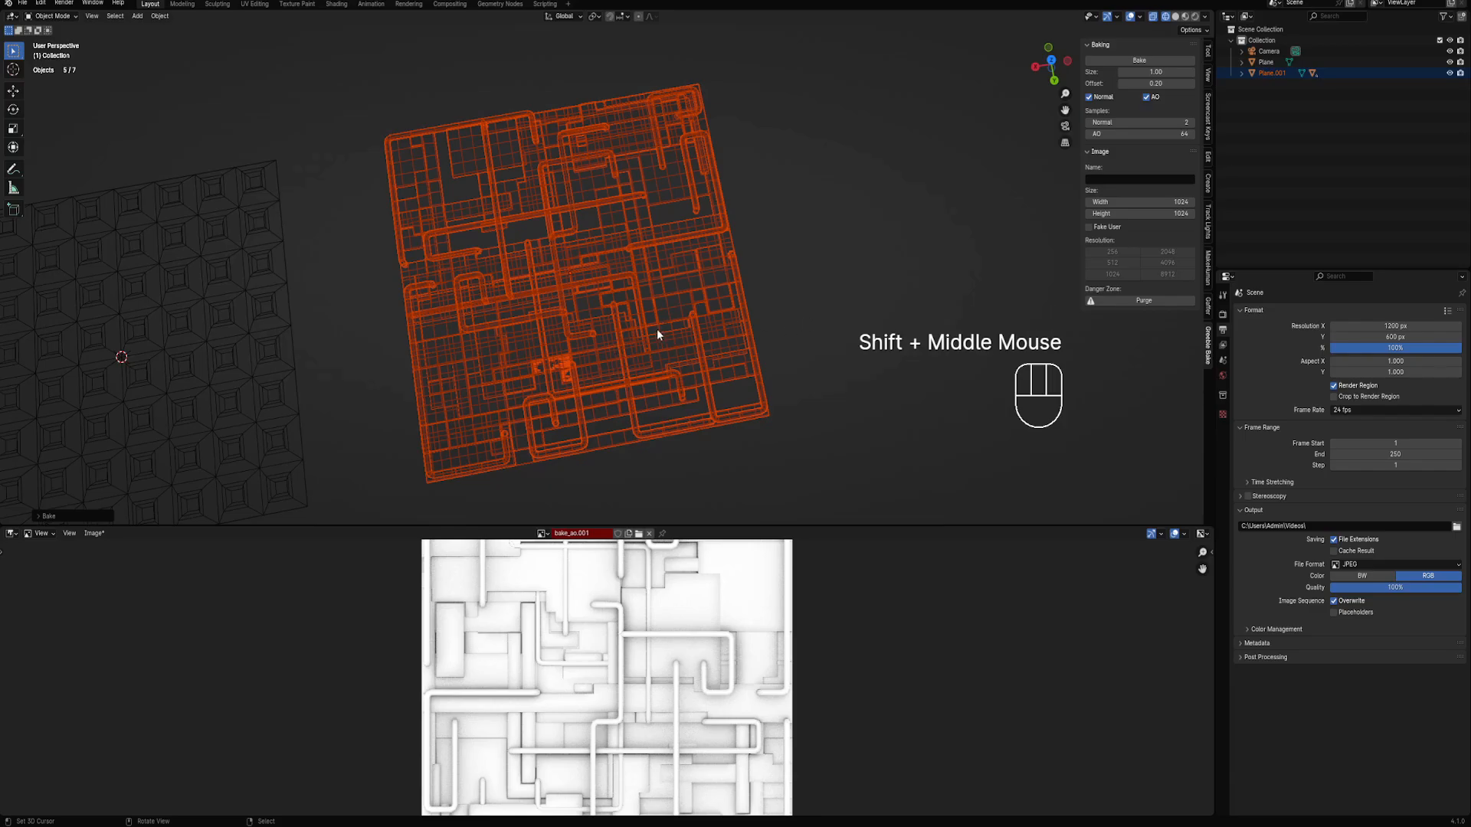
pyautogui.moveTo(792, 346); pyautogui.dragTo(778, 329, button='middle')
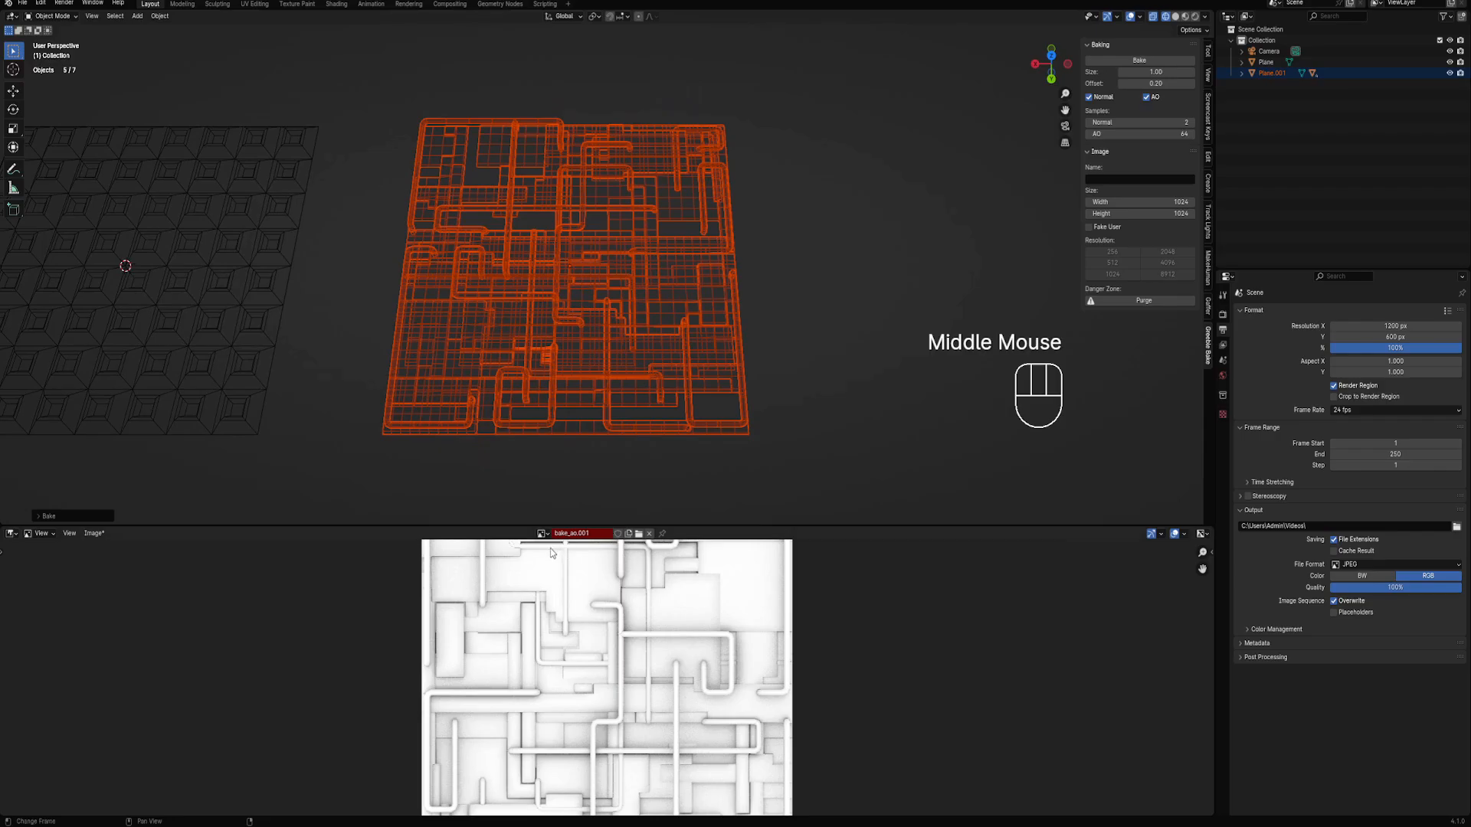
pyautogui.hotkey('ctrl', 'space')
pyautogui.scroll(3, 722, 378)
pyautogui.moveTo(722, 378); pyautogui.dragTo(584, 296, button='middle')
pyautogui.hotkey('ctrl', 'space')
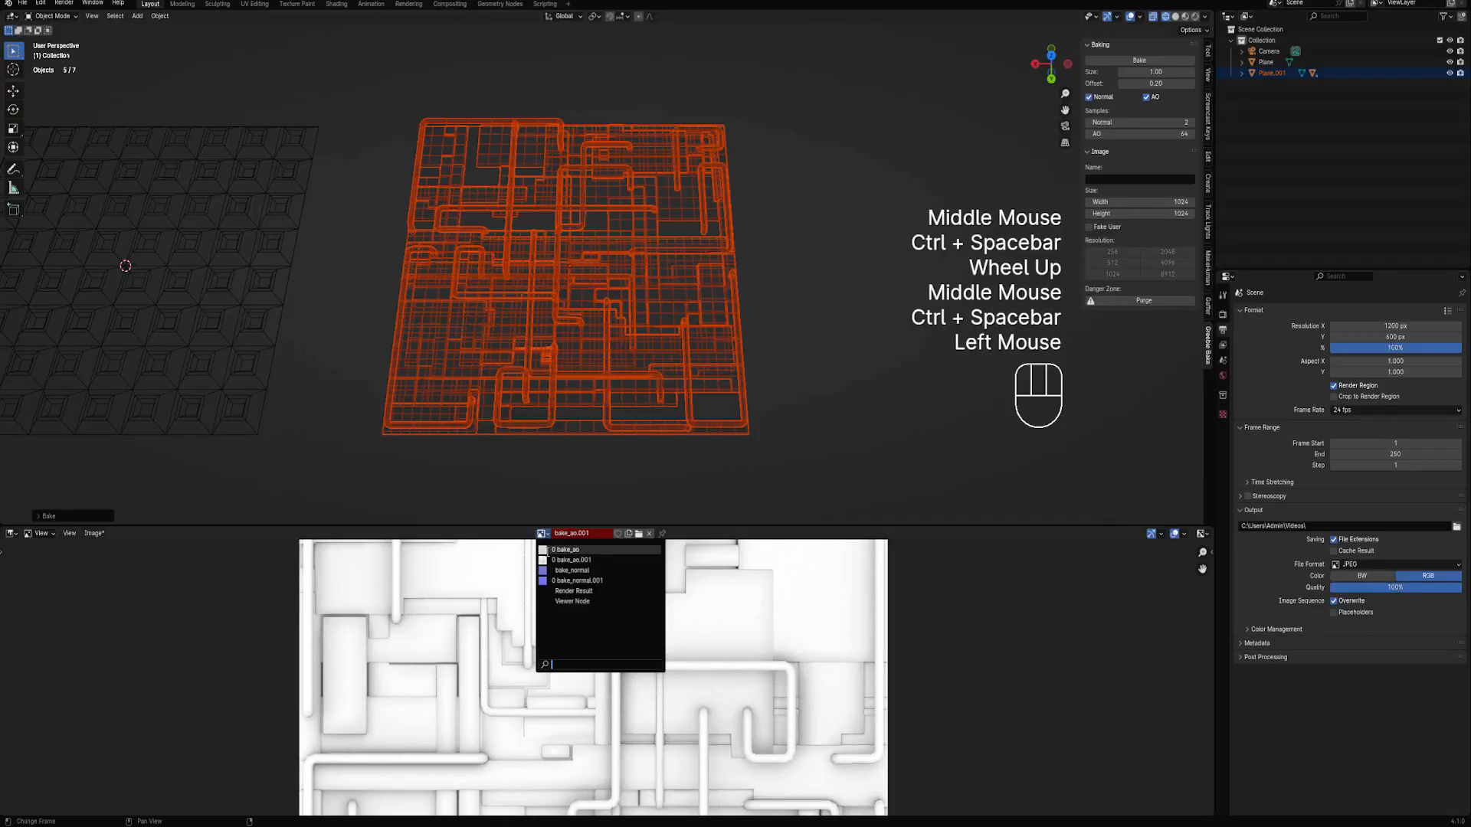
# Display the bake_normal.001 image and inspect it in a maximized editor before restoring the split layout
pyautogui.click(571, 581)
pyautogui.scroll(-2, 559, 585)
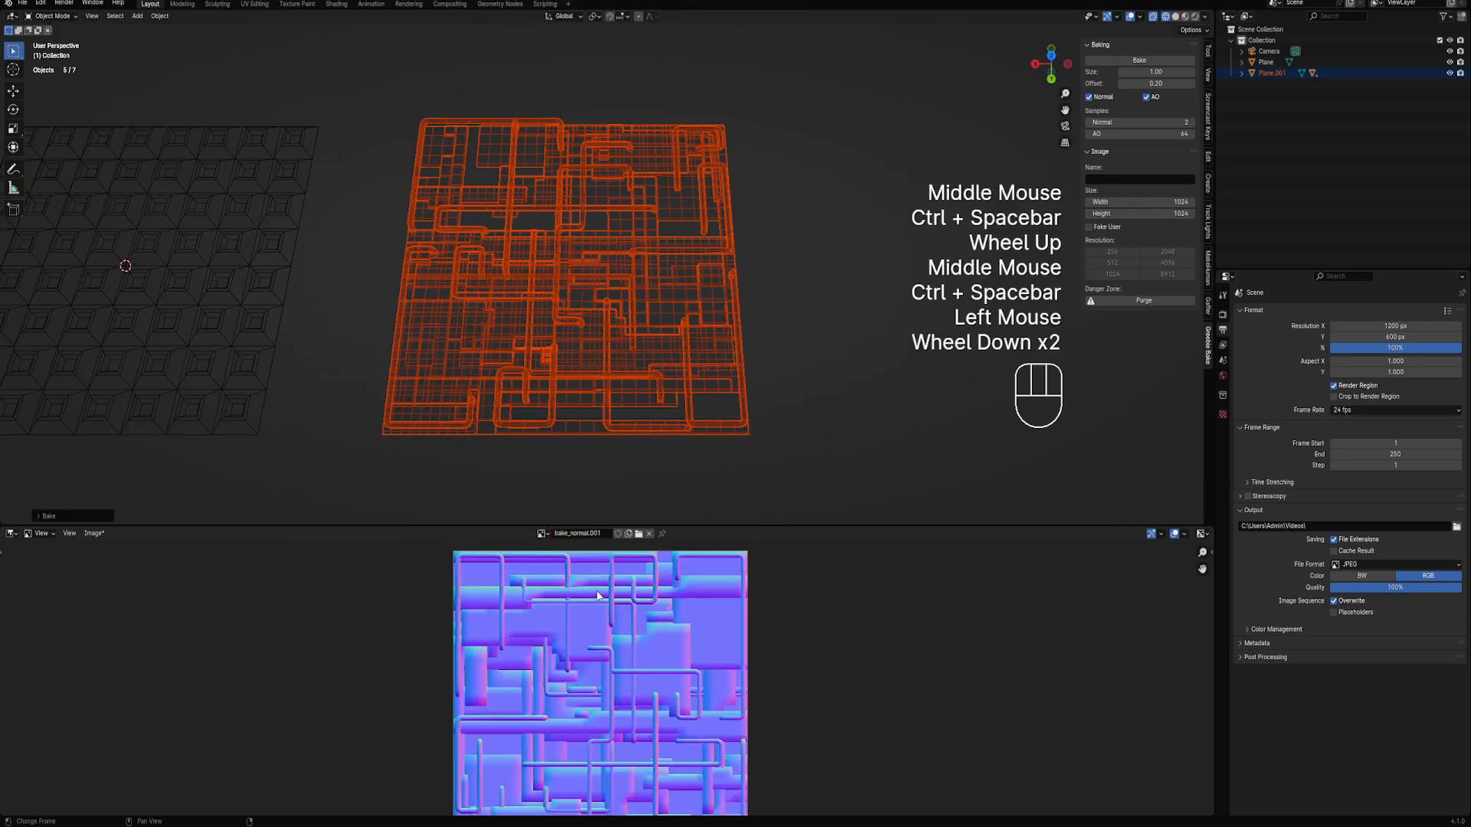
pyautogui.hotkey('ctrl', 'space')
pyautogui.scroll(4, 547, 362)
pyautogui.scroll(-4, 546, 358)
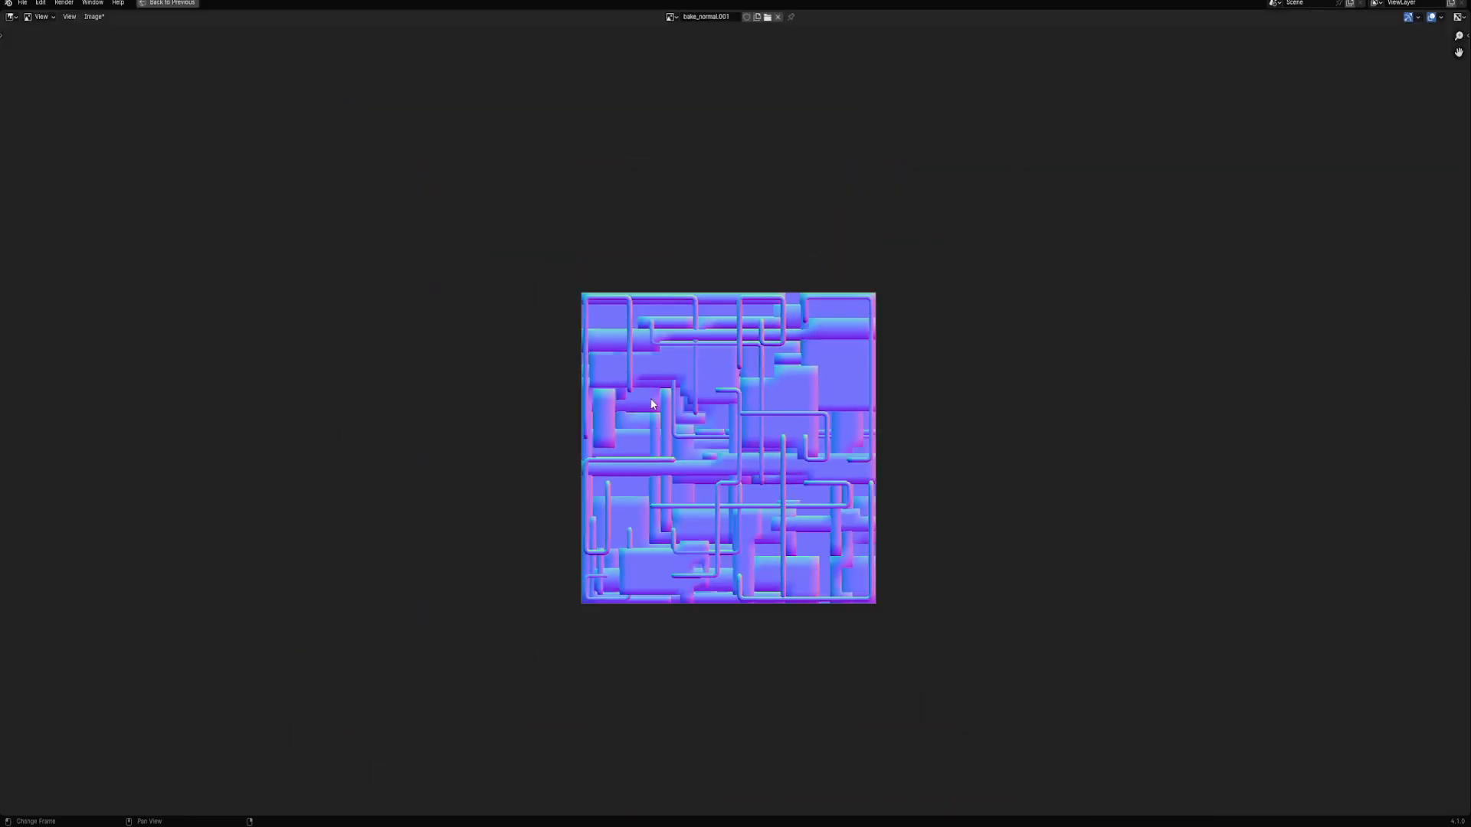
pyautogui.hotkey('ctrl', 'space')
# Deselect all objects and show the panels in solid shading from the top view
pyautogui.scroll(-1, 673, 263)
pyautogui.moveTo(673, 263)
pyautogui.mouseDown(button='middle')
pyautogui.moveTo(785, 319)
pyautogui.moveTo(657, 273)
pyautogui.mouseUp(button='middle')
pyautogui.scroll(-1, 853, 302)
pyautogui.hotkey('shift', 'alt', 'a')
pyautogui.hotkey('alt', 'a')
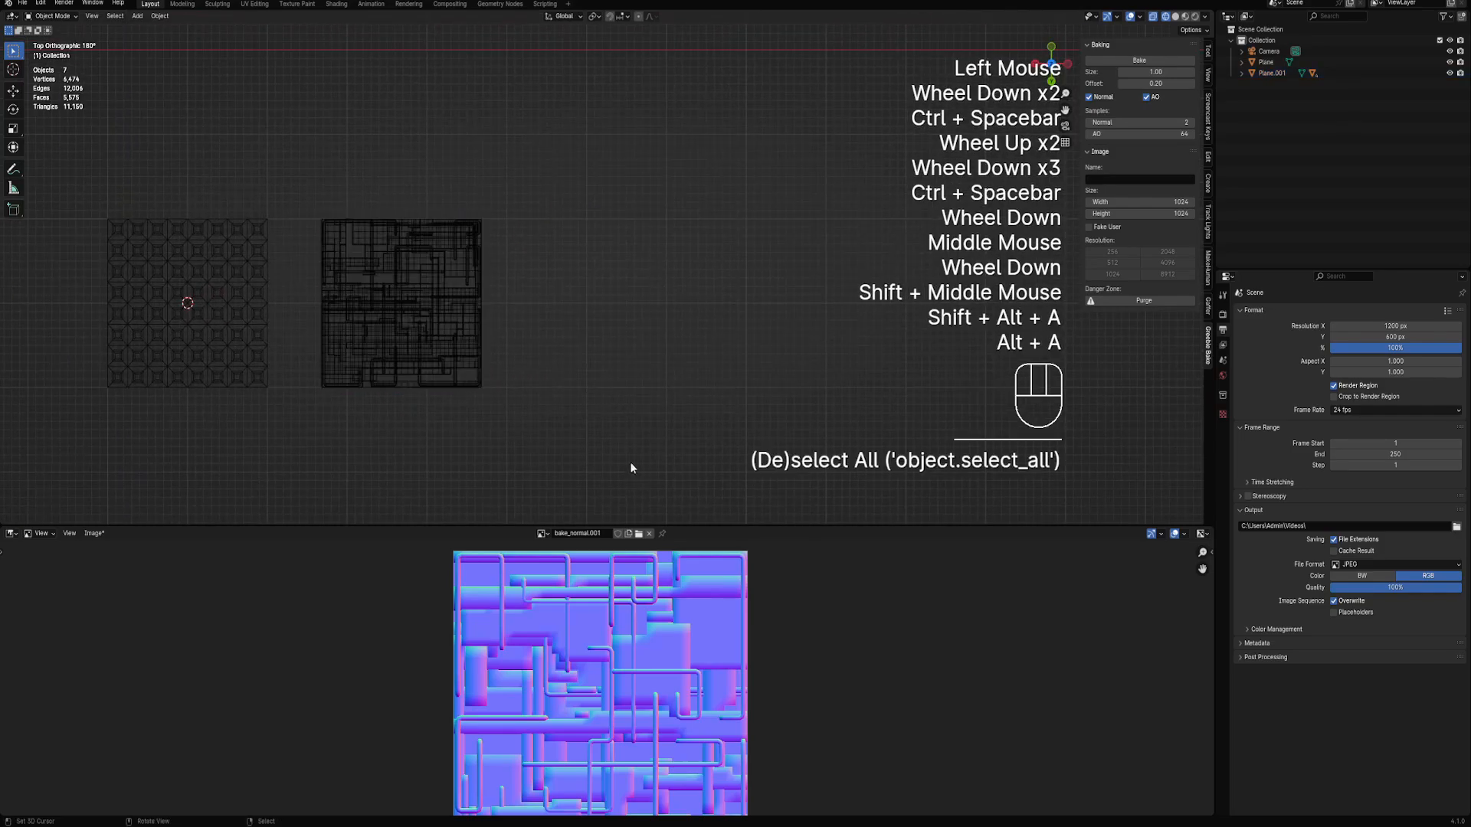
pyautogui.hotkey('shift', 'z')
pyautogui.scroll(1, 666, 501)
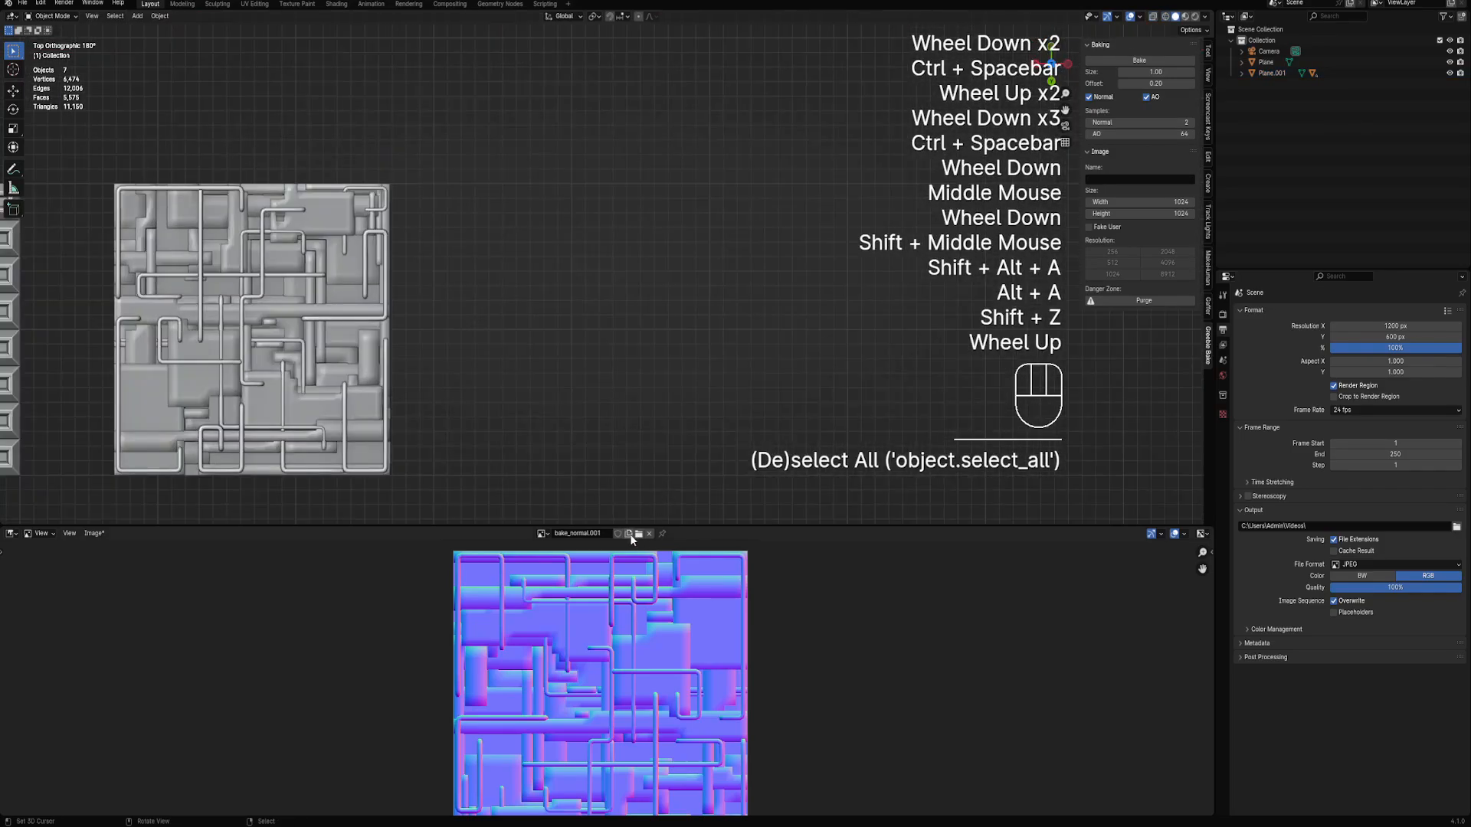
# Enable the fake user on the bake_normal.001 image and display the bake_ao.001 image
pyautogui.click(617, 533)
pyautogui.click(542, 533)
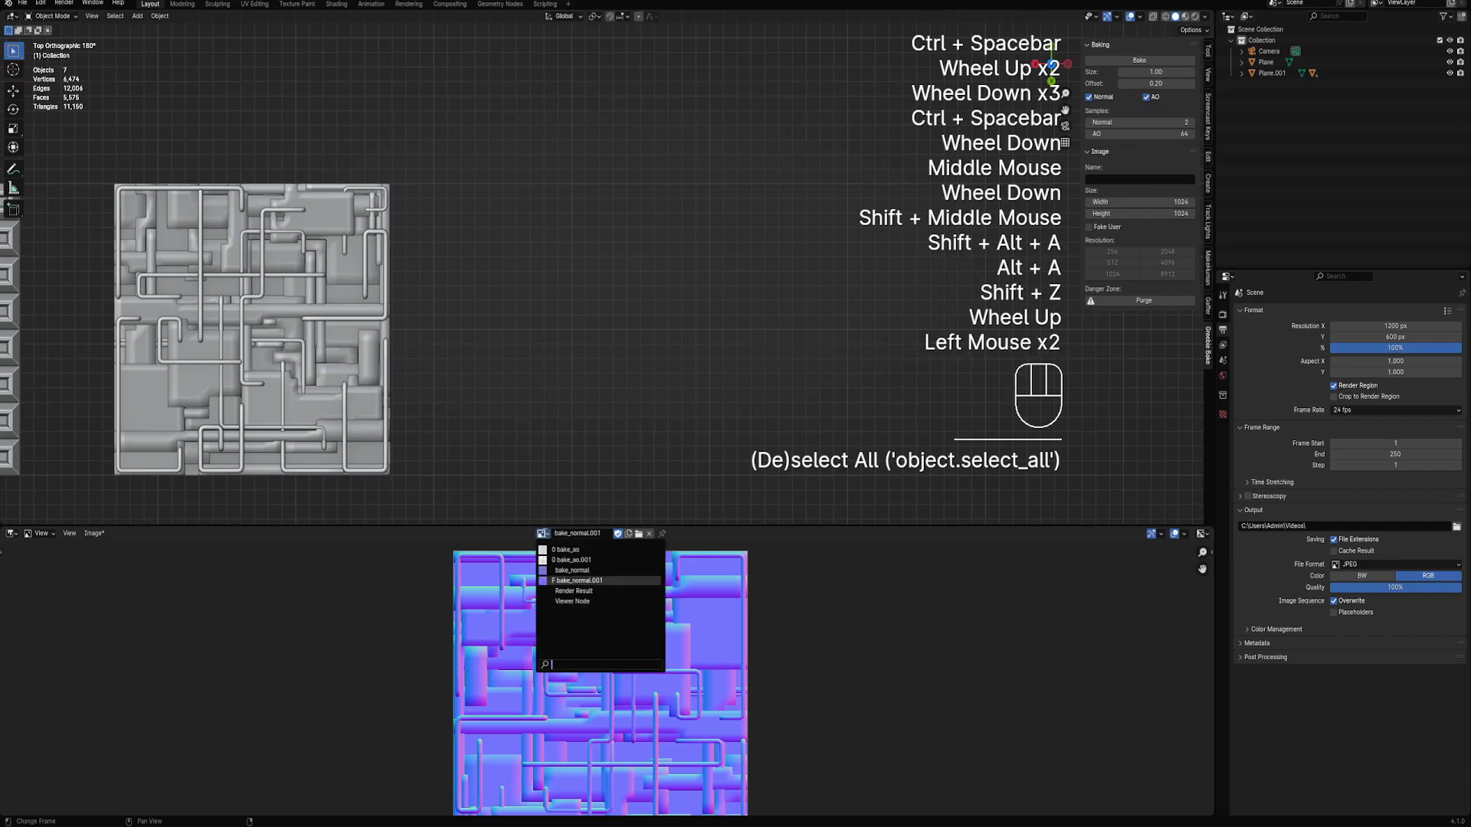
pyautogui.click(571, 560)
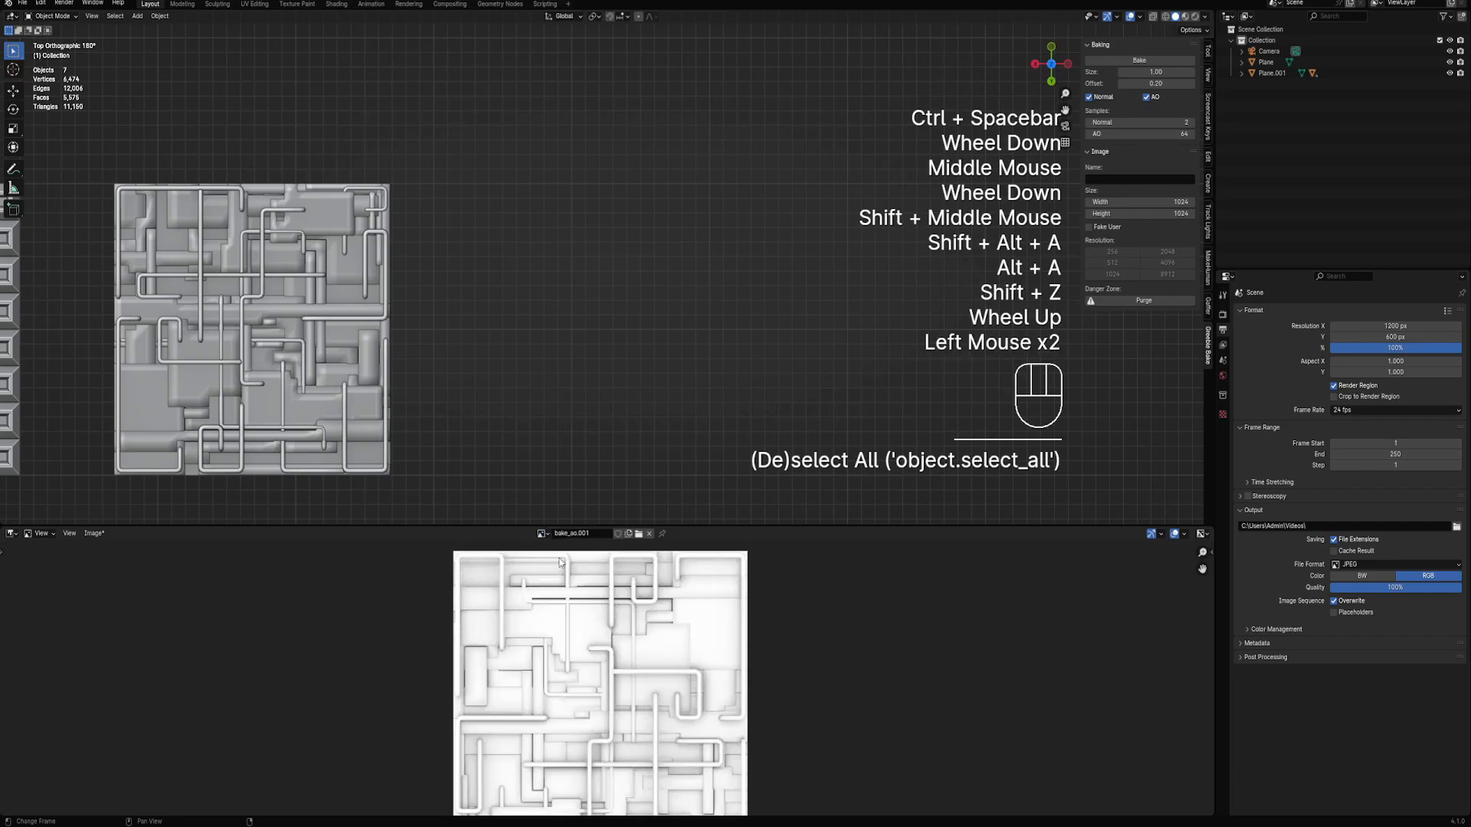
# Add a cube mesh and move it into the empty space beside the two panels
pyautogui.scroll(-2, 674, 268)
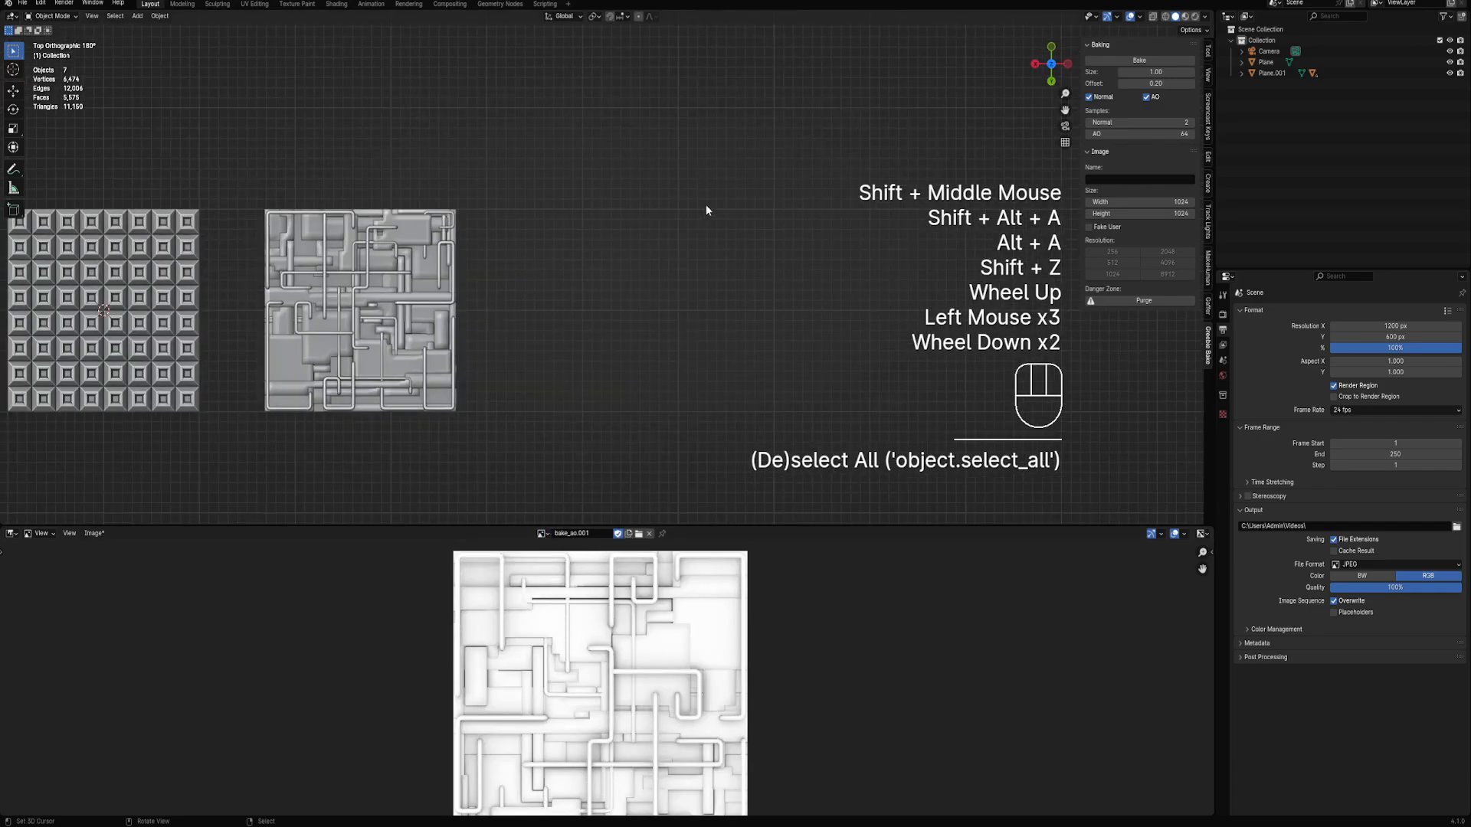
pyautogui.keyDown('shift'); pyautogui.moveTo(705, 204); pyautogui.dragTo(552, 244, button='middle'); pyautogui.keyUp('shift')
pyautogui.click(546, 230)
pyautogui.hotkey('shift', 'a')
pyautogui.moveTo(543, 222)
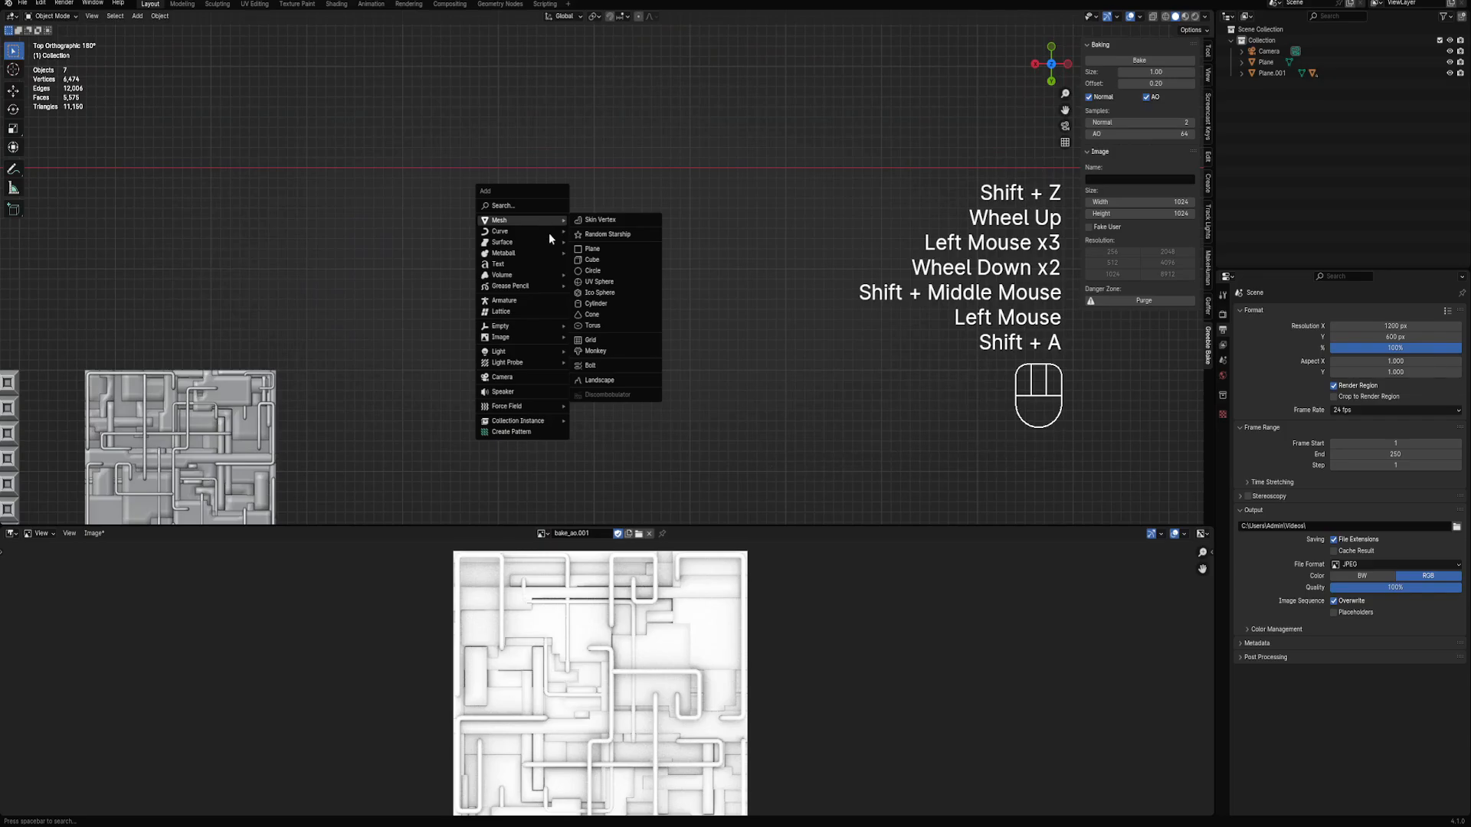
pyautogui.click(596, 261)
pyautogui.scroll(-2, 595, 285)
pyautogui.press('g')
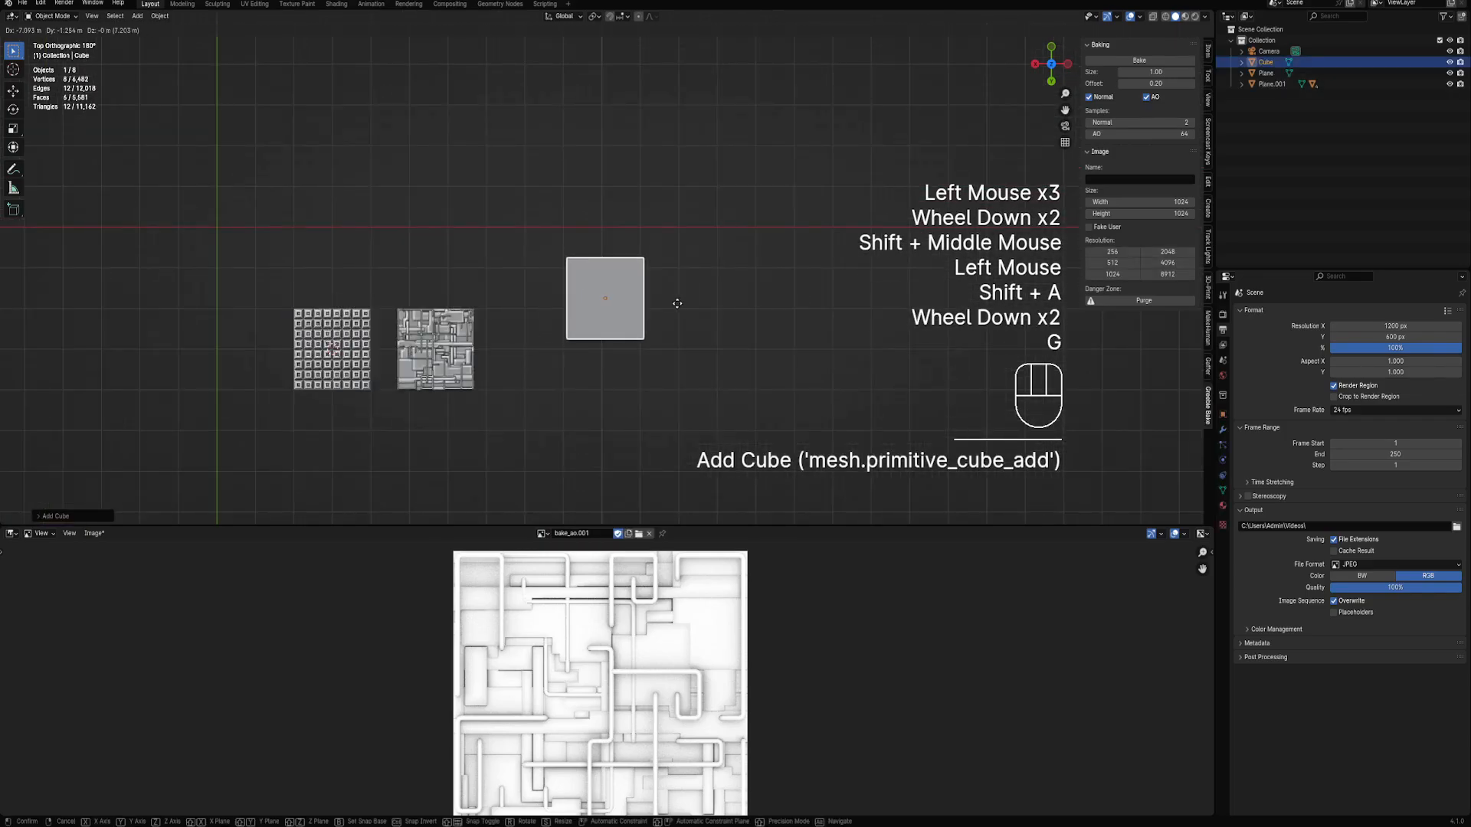
pyautogui.middleClick(700, 398)
pyautogui.moveTo(700, 398); pyautogui.dragTo(688, 365, button='middle')
pyautogui.keyDown('shift'); pyautogui.moveTo(688, 365); pyautogui.dragTo(676, 331, button='middle'); pyautogui.keyUp('shift')
pyautogui.scroll(2, 674, 325)
pyautogui.press('Tab')
pyautogui.press('Tab')
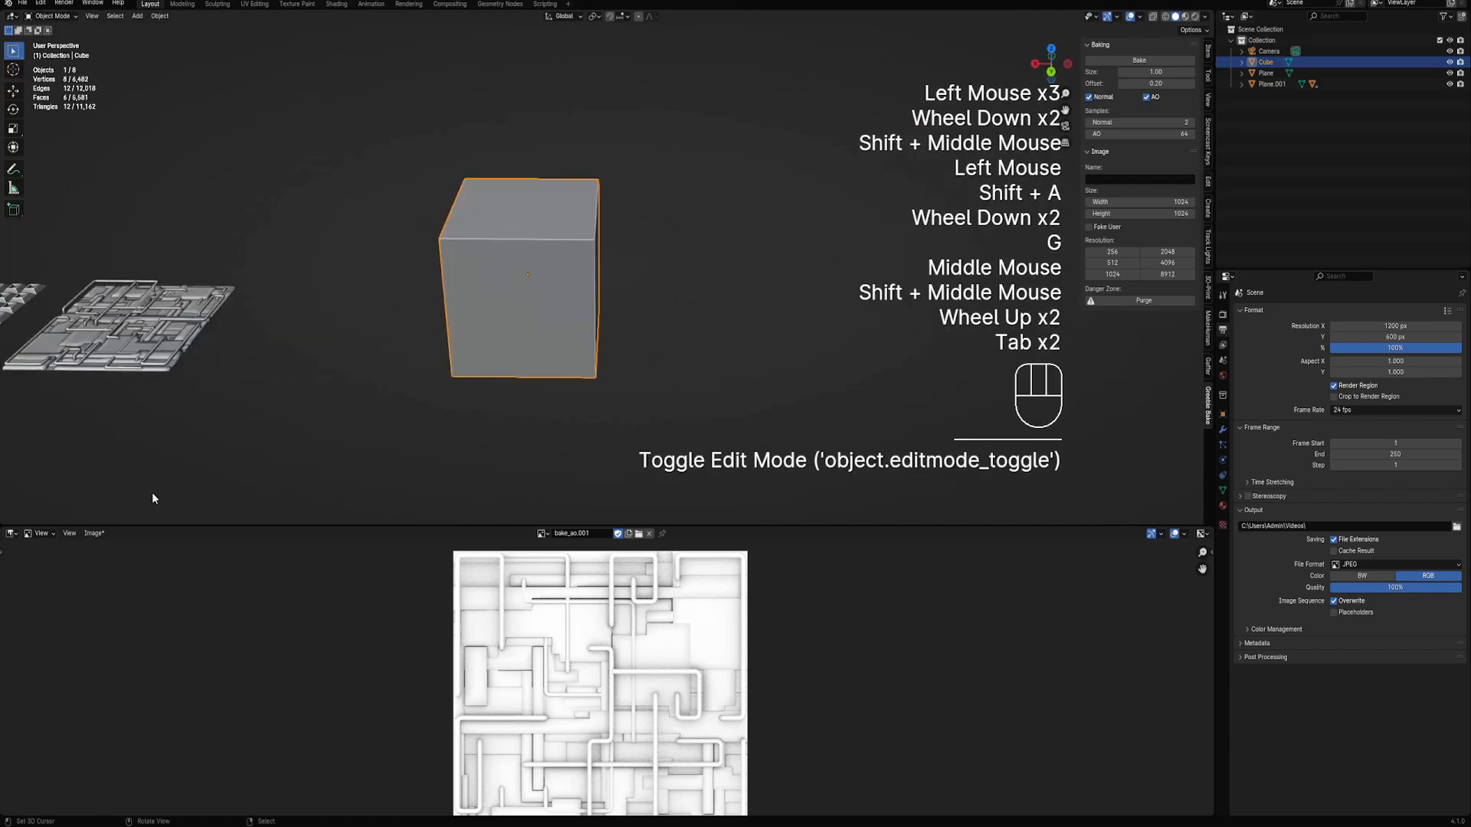
# Create a new material for the cube in the shader editor and set its Metallic value to 1.000
pyautogui.moveTo(9, 533); pyautogui.dragTo(57, 598)
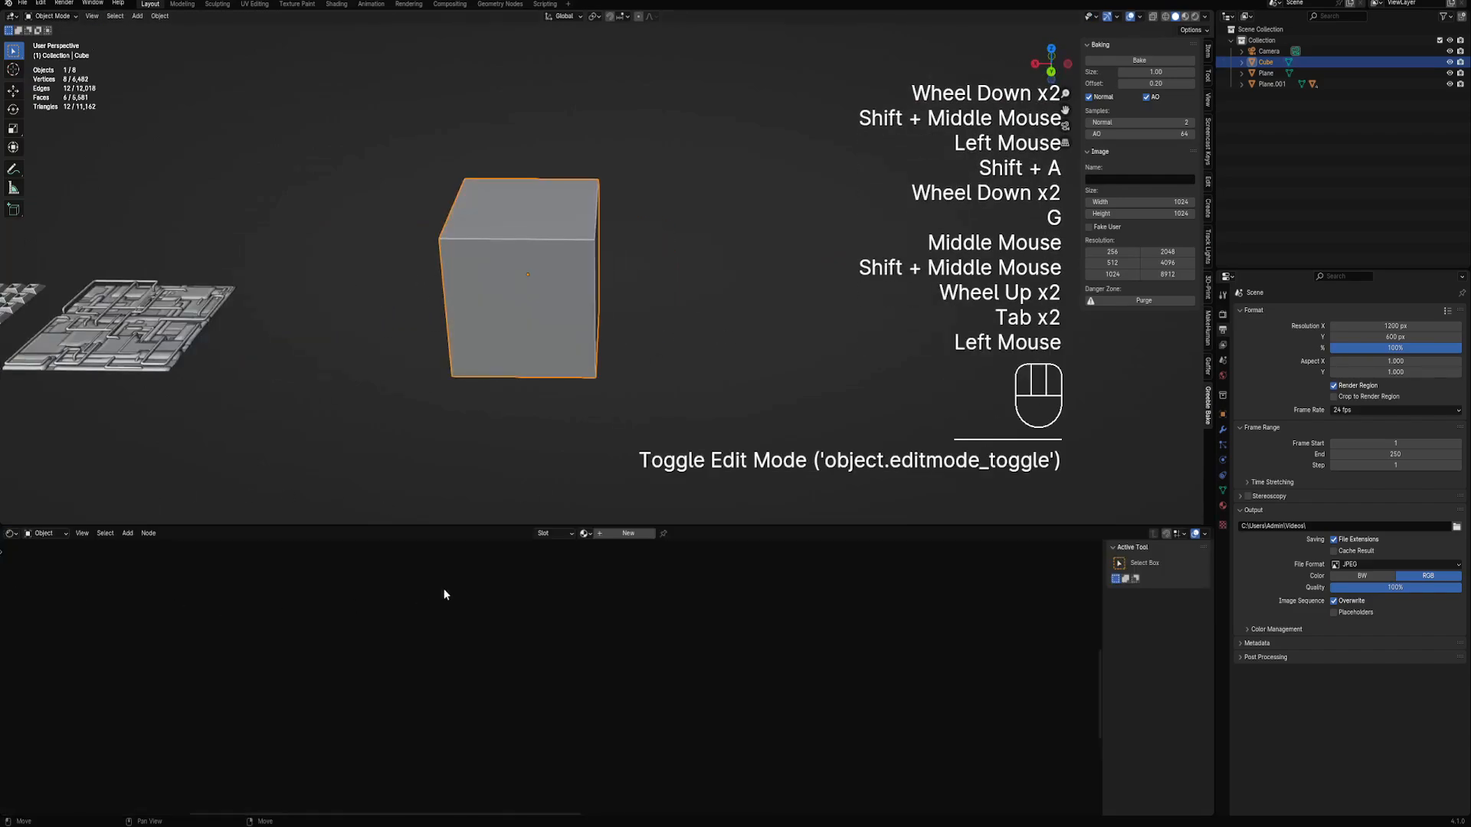
pyautogui.click(616, 534)
pyautogui.press('a')
pyautogui.press('KP_Decimal')
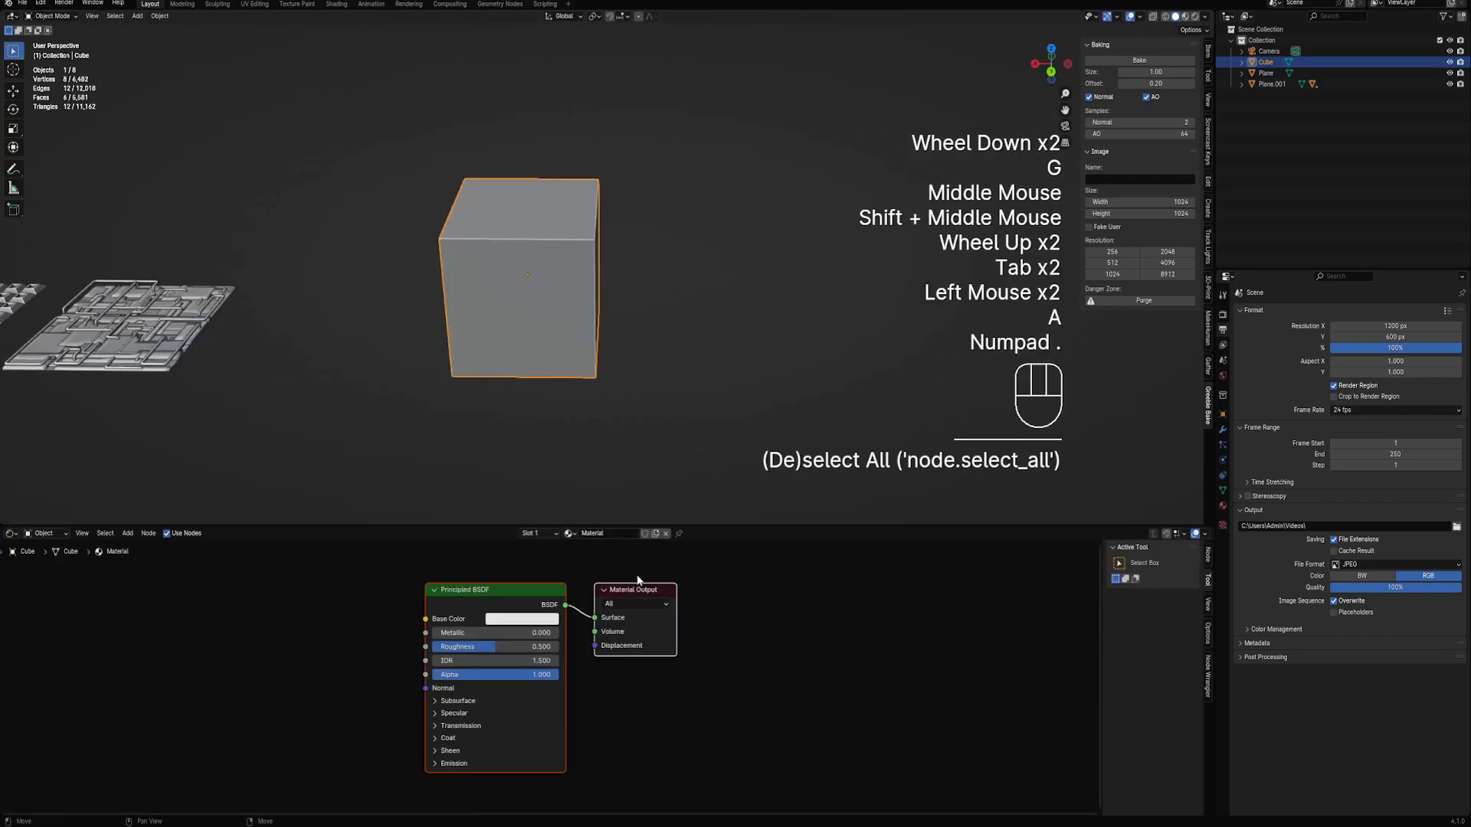
pyautogui.click(509, 592)
pyautogui.moveTo(501, 621); pyautogui.dragTo(559, 613, button='middle')
pyautogui.moveTo(562, 623); pyautogui.dragTo(689, 622)
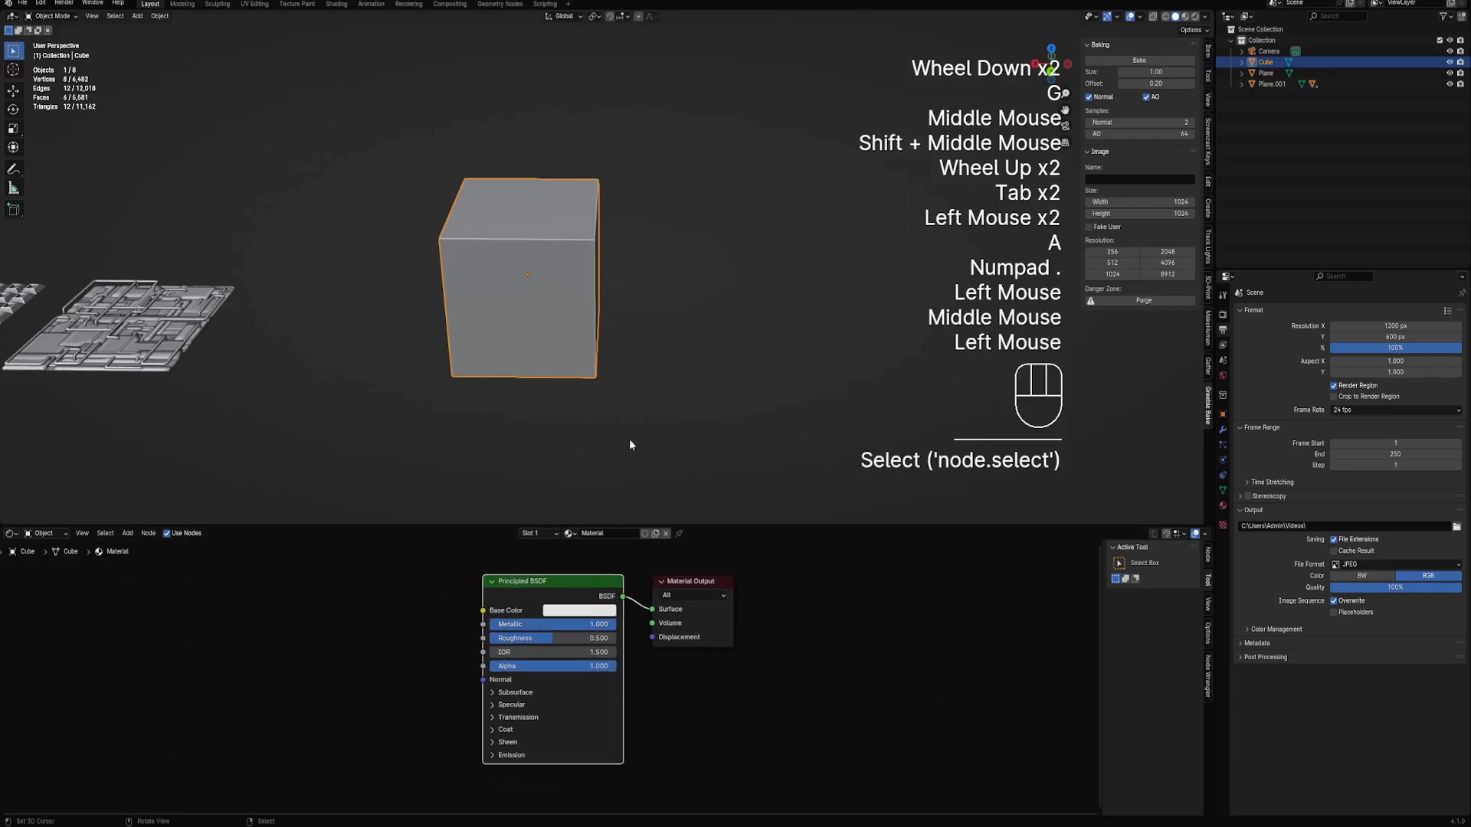
# Hide everything except the cube and enable the Kloofendal 38d Partly Cloudy HDRI as world lighting
pyautogui.hotkey('shift', 'h')
pyautogui.click(1222, 376)
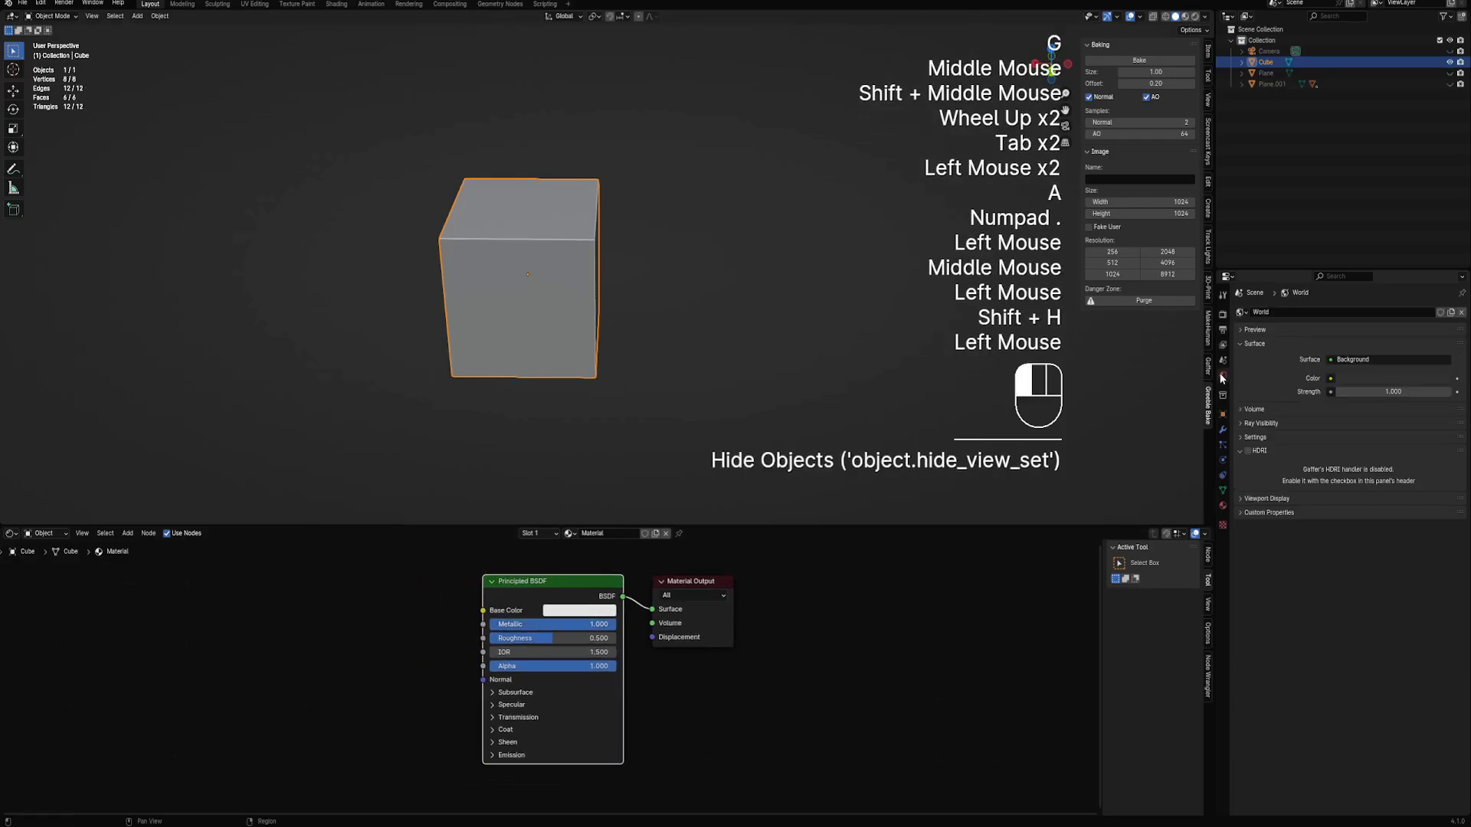
pyautogui.click(1247, 450)
pyautogui.click(1348, 548)
# Show the cube in rendered shading and make the render film background transparent
pyautogui.press('z')
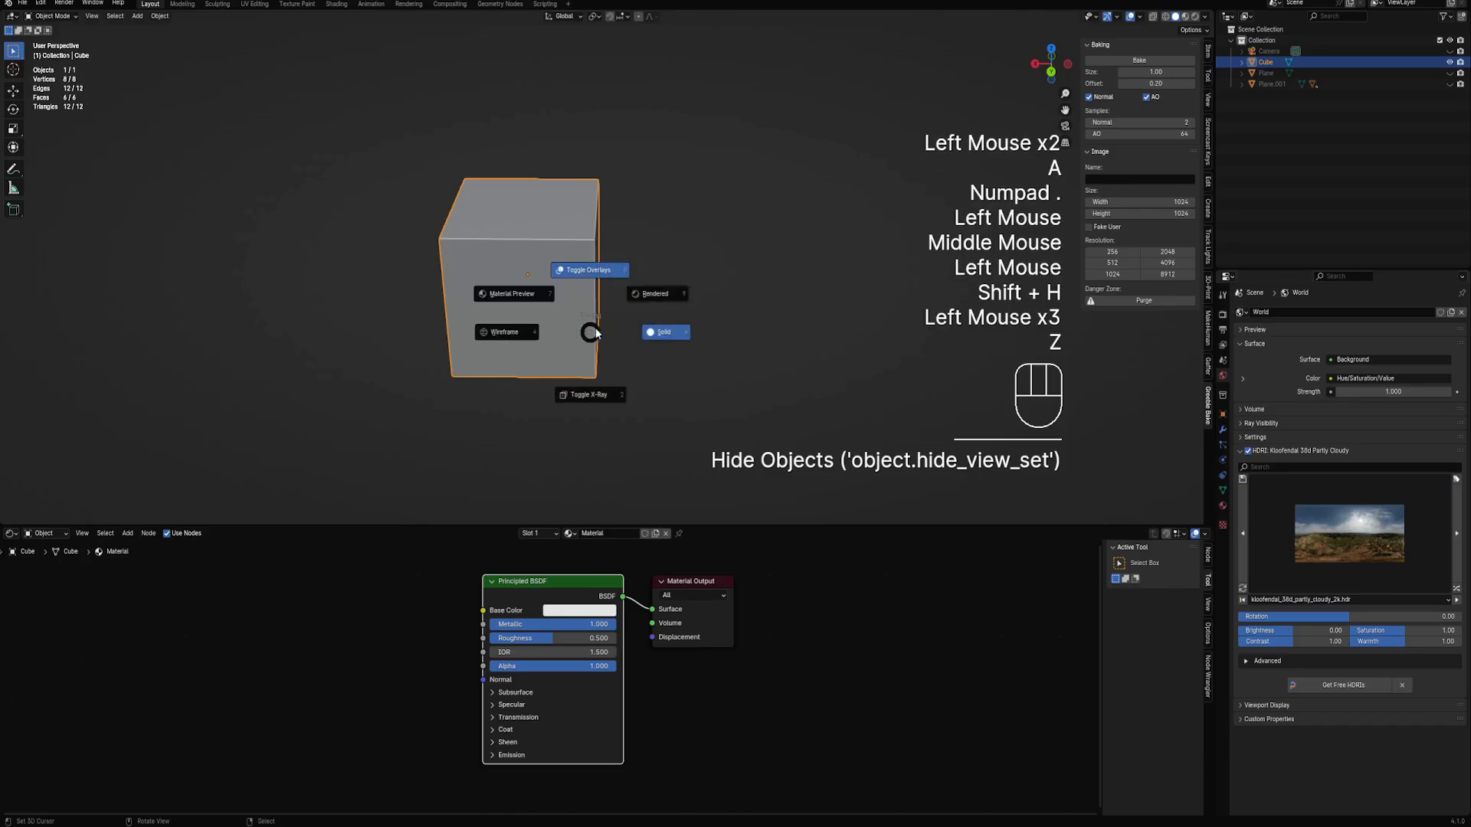
pyautogui.click(642, 300)
pyautogui.moveTo(623, 296)
pyautogui.mouseDown(button='middle')
pyautogui.moveTo(600, 302)
pyautogui.moveTo(638, 338)
pyautogui.moveTo(647, 329)
pyautogui.mouseUp(button='middle')
pyautogui.scroll(1, 641, 333)
pyautogui.keyDown('shift'); pyautogui.scroll(1, 648, 329); pyautogui.keyUp('shift')
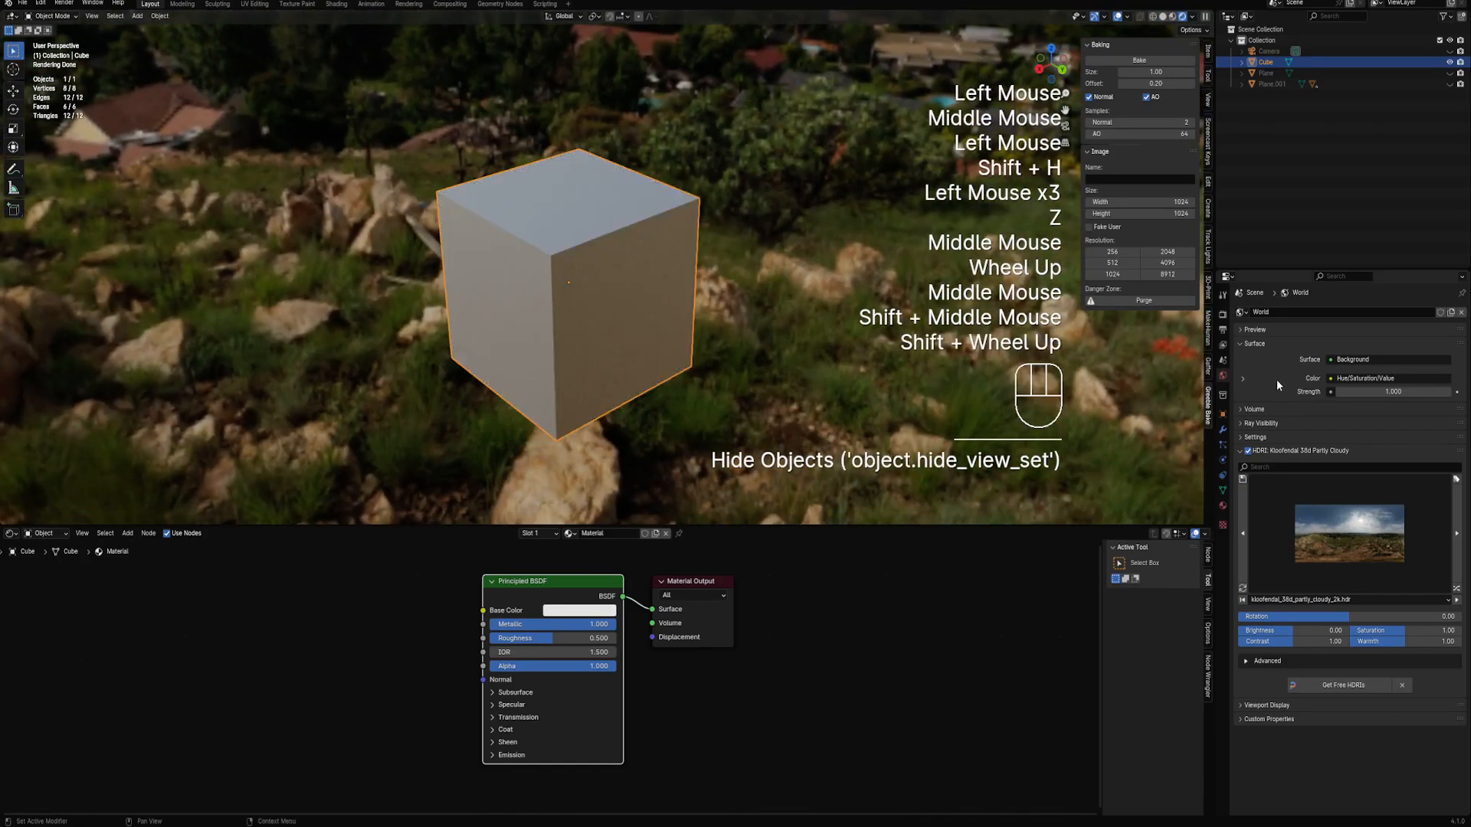
pyautogui.click(1223, 314)
pyautogui.click(1260, 633)
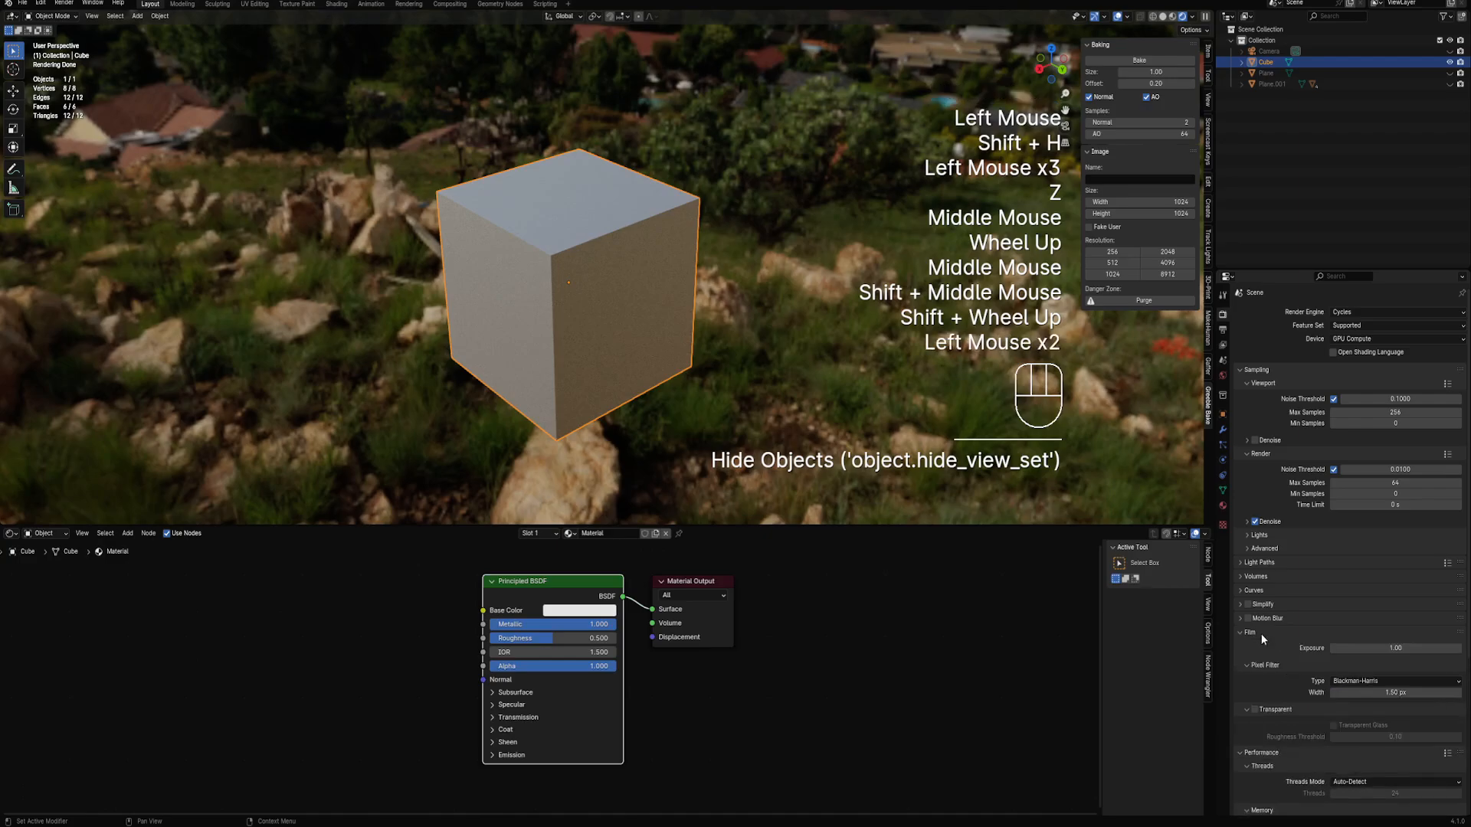
pyautogui.click(1256, 709)
pyautogui.scroll(-1, 527, 589)
# Add an image texture setup to the Principled BSDF and reroute its color output from Base Color to Normal
pyautogui.click(527, 589)
pyautogui.hotkey('ctrl', 't')
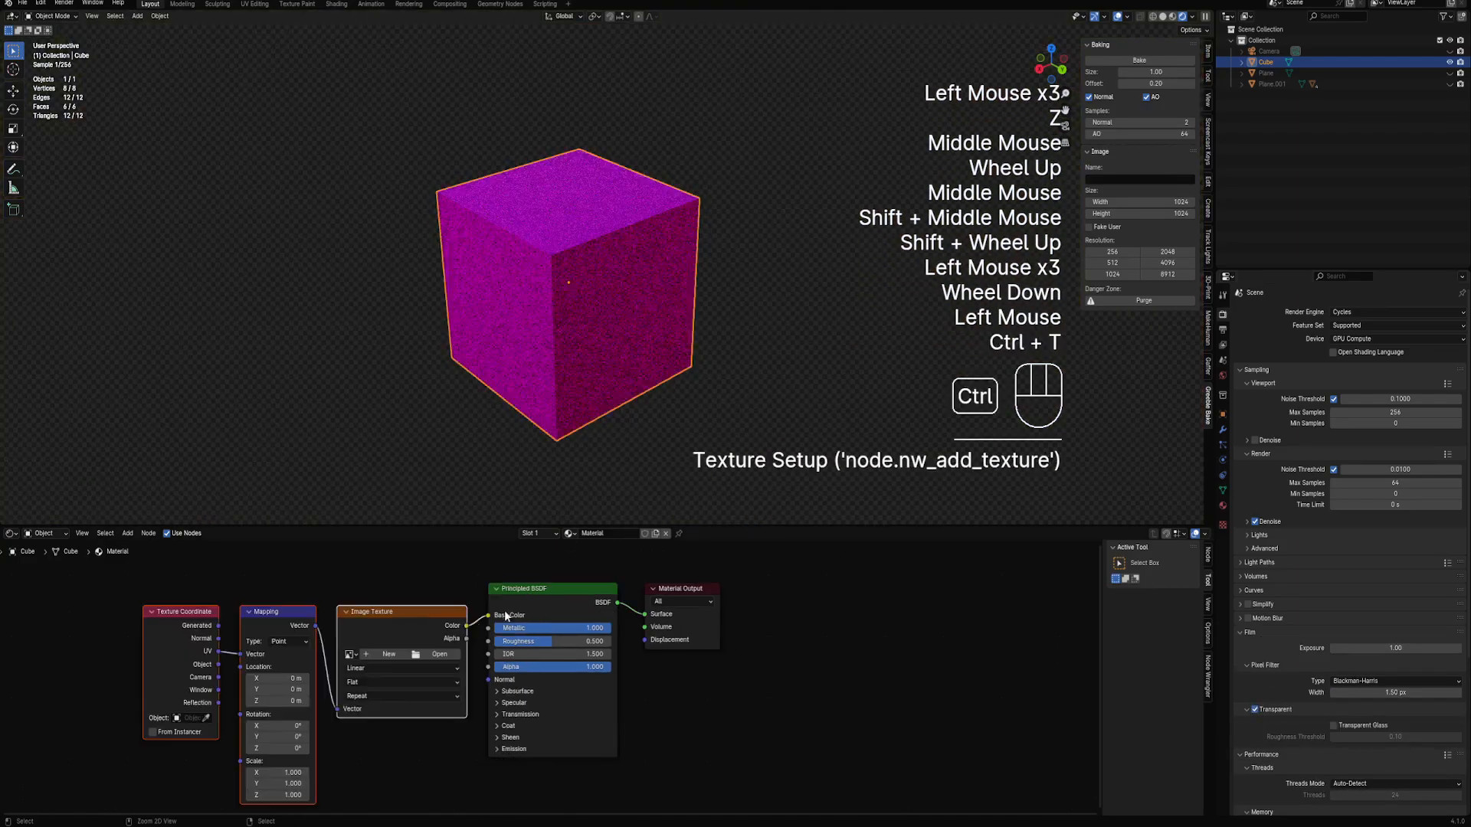
pyautogui.moveTo(504, 609); pyautogui.dragTo(558, 591, button='middle')
pyautogui.scroll(1, 557, 592)
pyautogui.moveTo(595, 572); pyautogui.dragTo(580, 640)
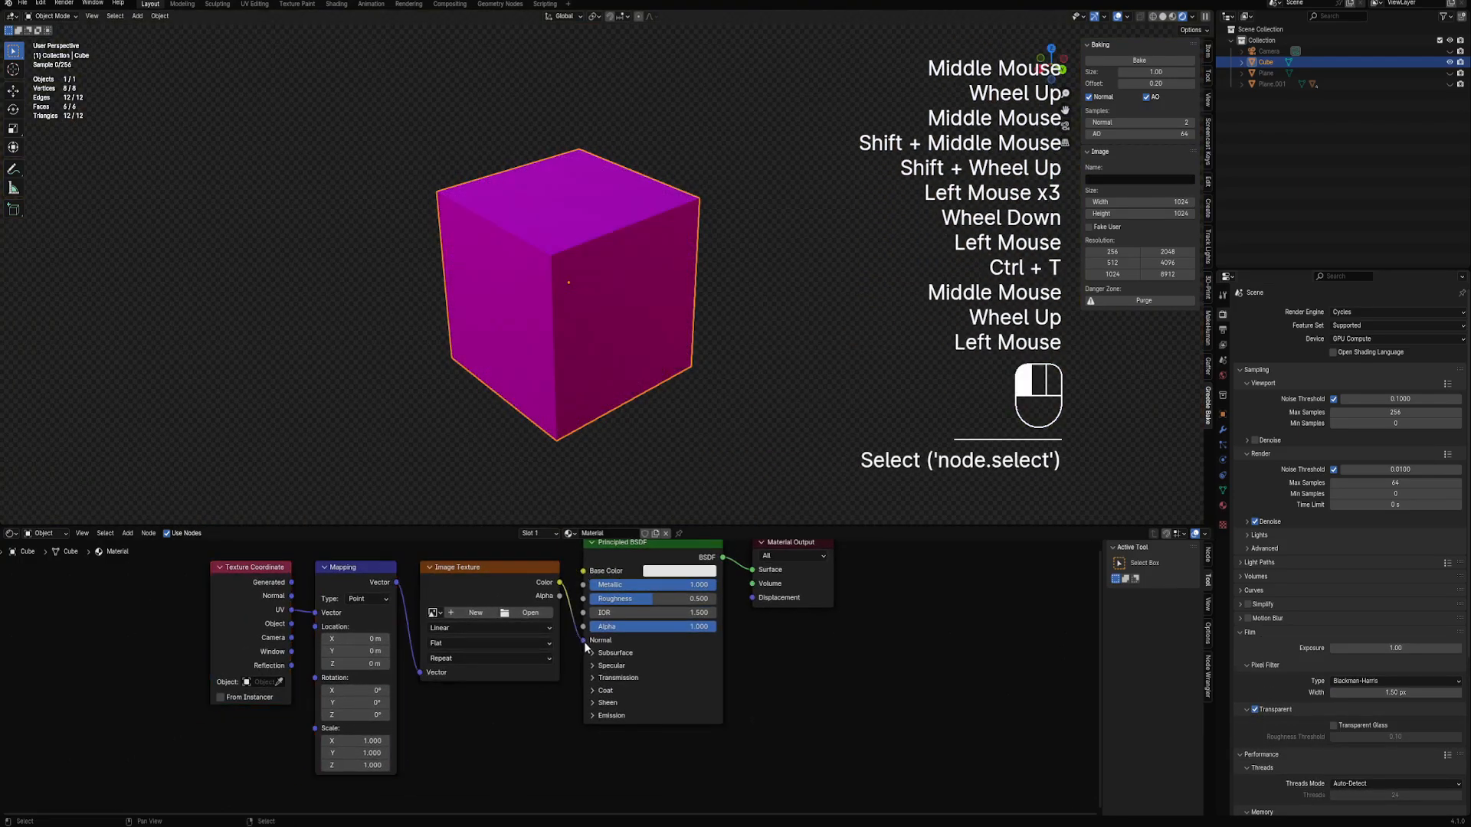
# Insert a Normal Map node between the image texture and the shader, and load bake_normal.001 into the texture node
pyautogui.hotkey('shift', 'a')
pyautogui.moveTo(535, 732)
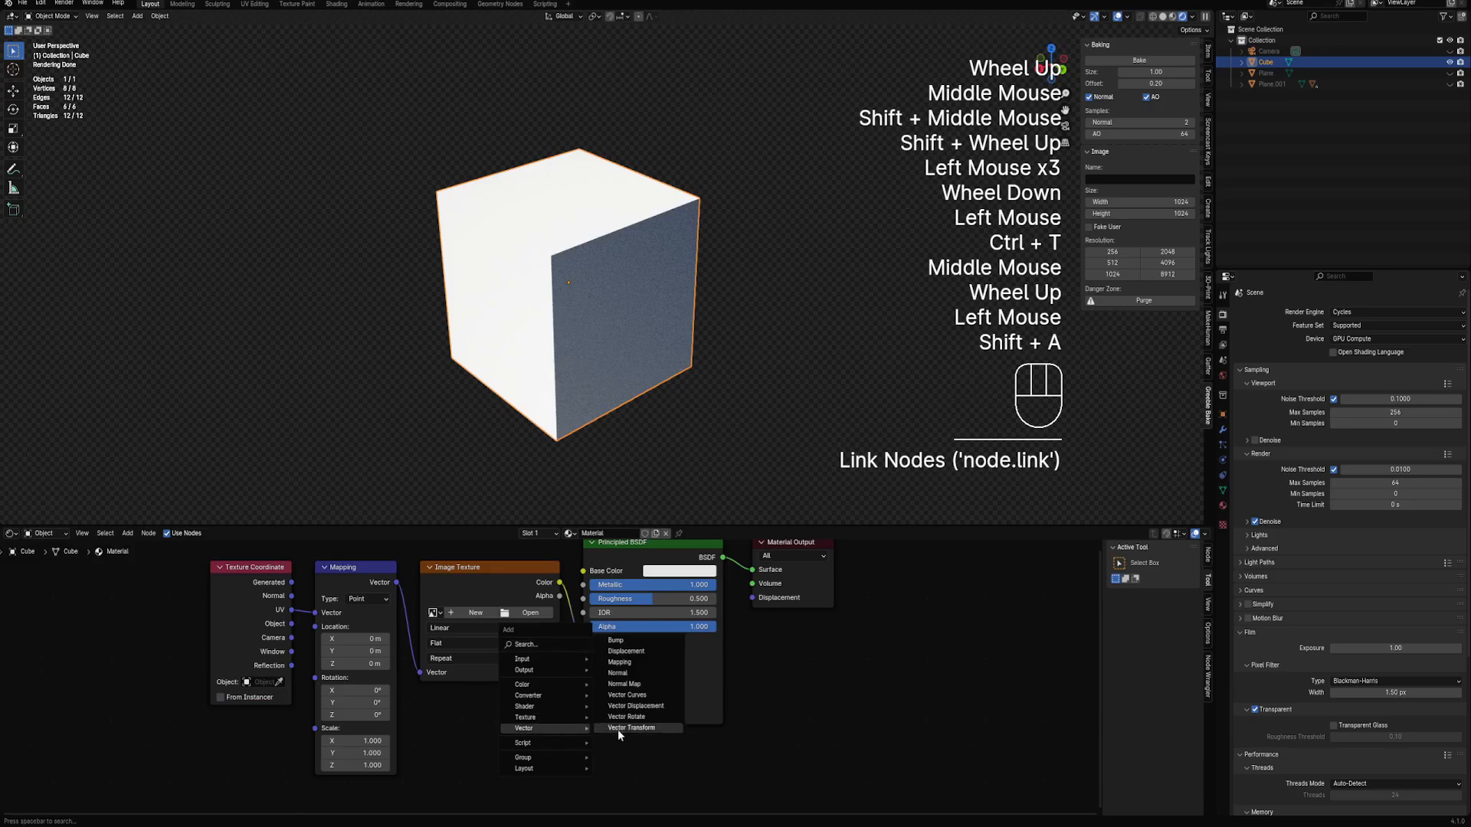
pyautogui.click(633, 686)
pyautogui.click(567, 596)
pyautogui.scroll(2, 450, 643)
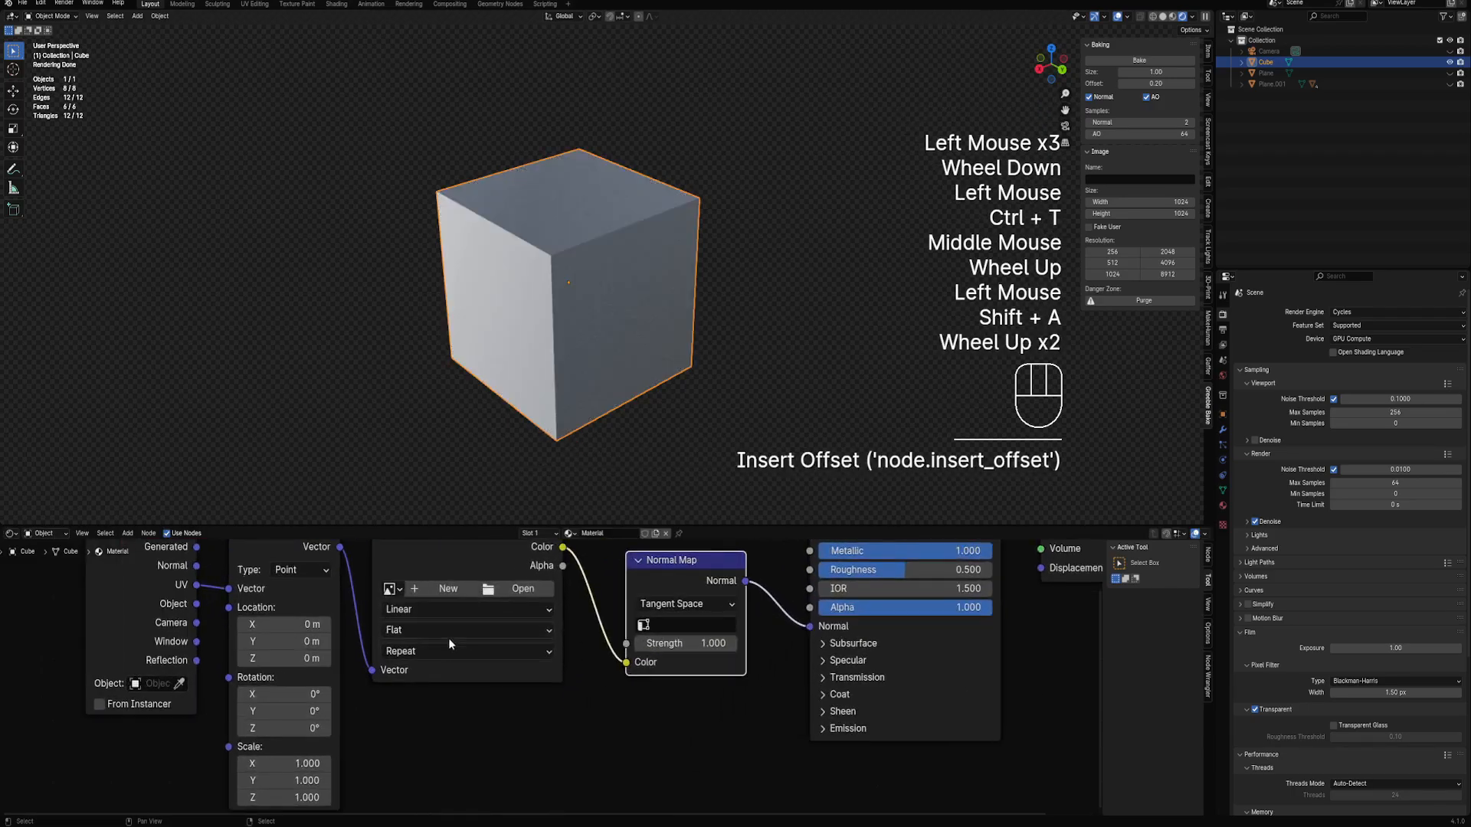
pyautogui.click(389, 590)
pyautogui.click(432, 682)
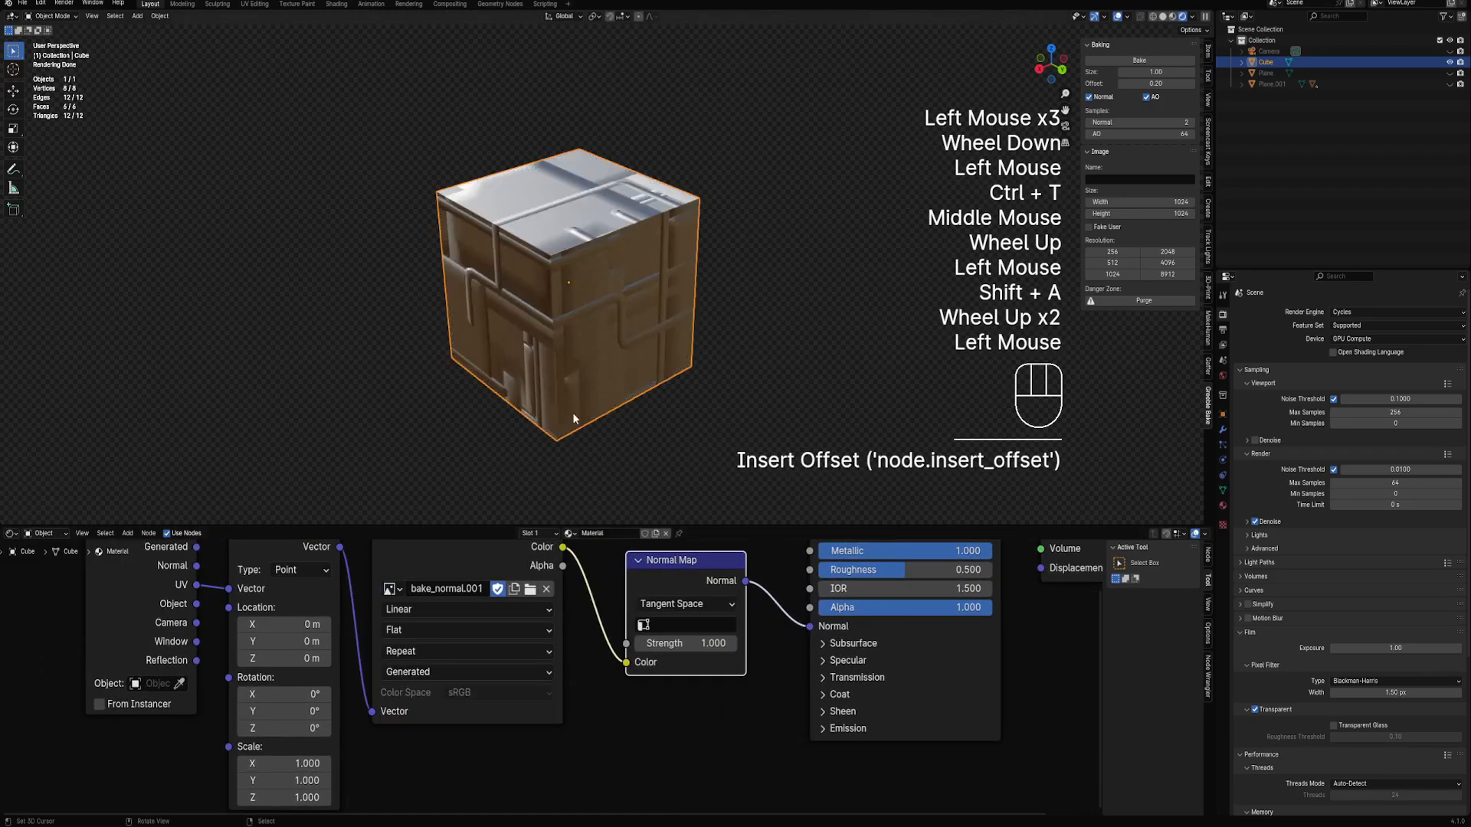
# Increase the Mapping node's scale on all three axes so the normal pattern tiles more on the cube
pyautogui.moveTo(572, 412); pyautogui.dragTo(644, 337, button='middle')
pyautogui.moveTo(273, 771)
pyautogui.mouseDown()
pyautogui.moveTo(274, 796)
pyautogui.moveTo(348, 797)
pyautogui.moveTo(273, 797)
pyautogui.mouseUp()
pyautogui.scroll(-1, 544, 674)
pyautogui.moveTo(674, 548); pyautogui.dragTo(614, 659, button='middle')
pyautogui.scroll(-1, 586, 660)
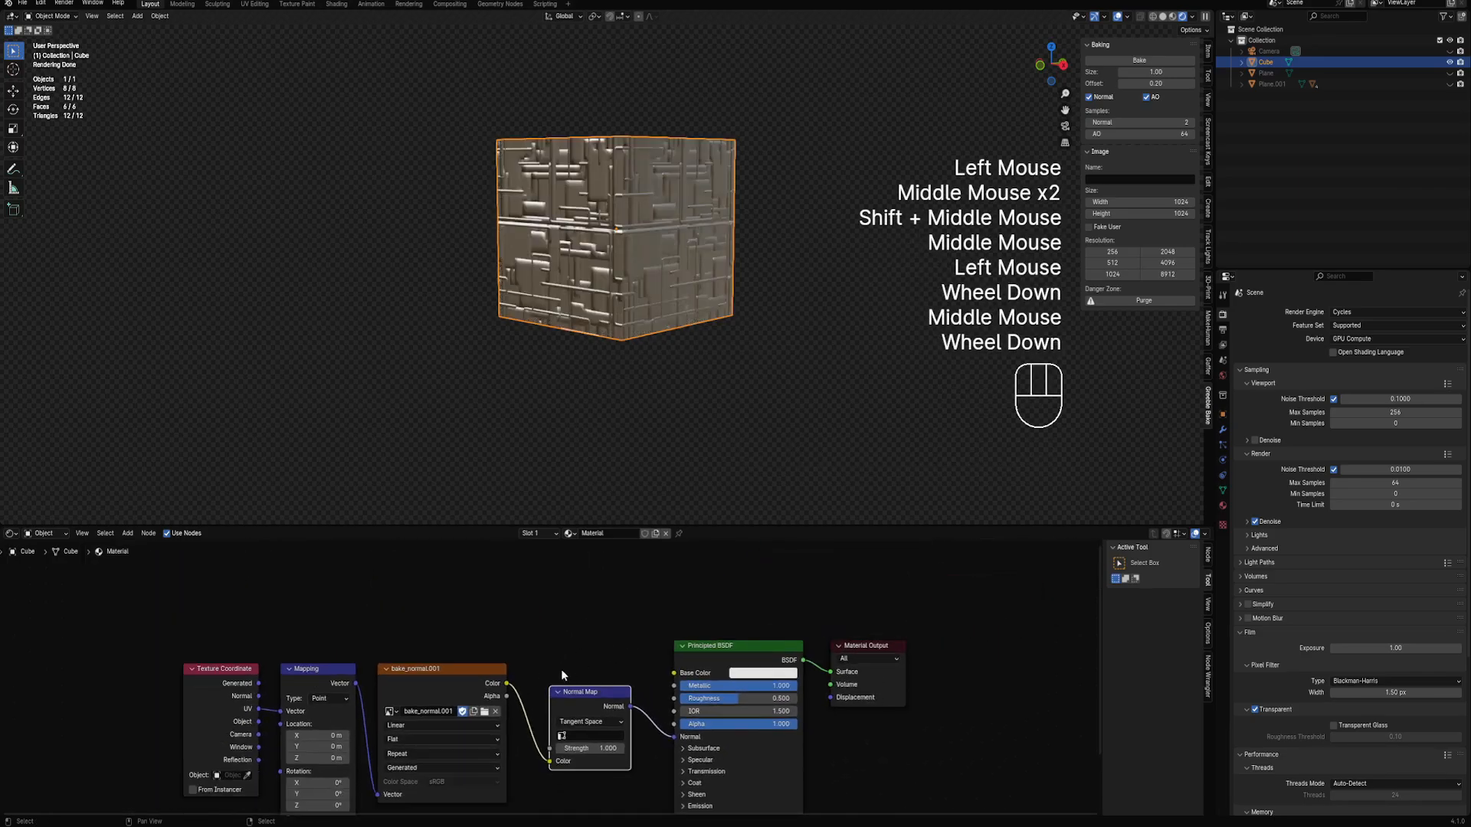
# Duplicate the bake_normal.001 texture node above the original and connect the copy's color to Base Color
pyautogui.click(438, 678)
pyautogui.hotkey('shift', 'd')
pyautogui.click(440, 559)
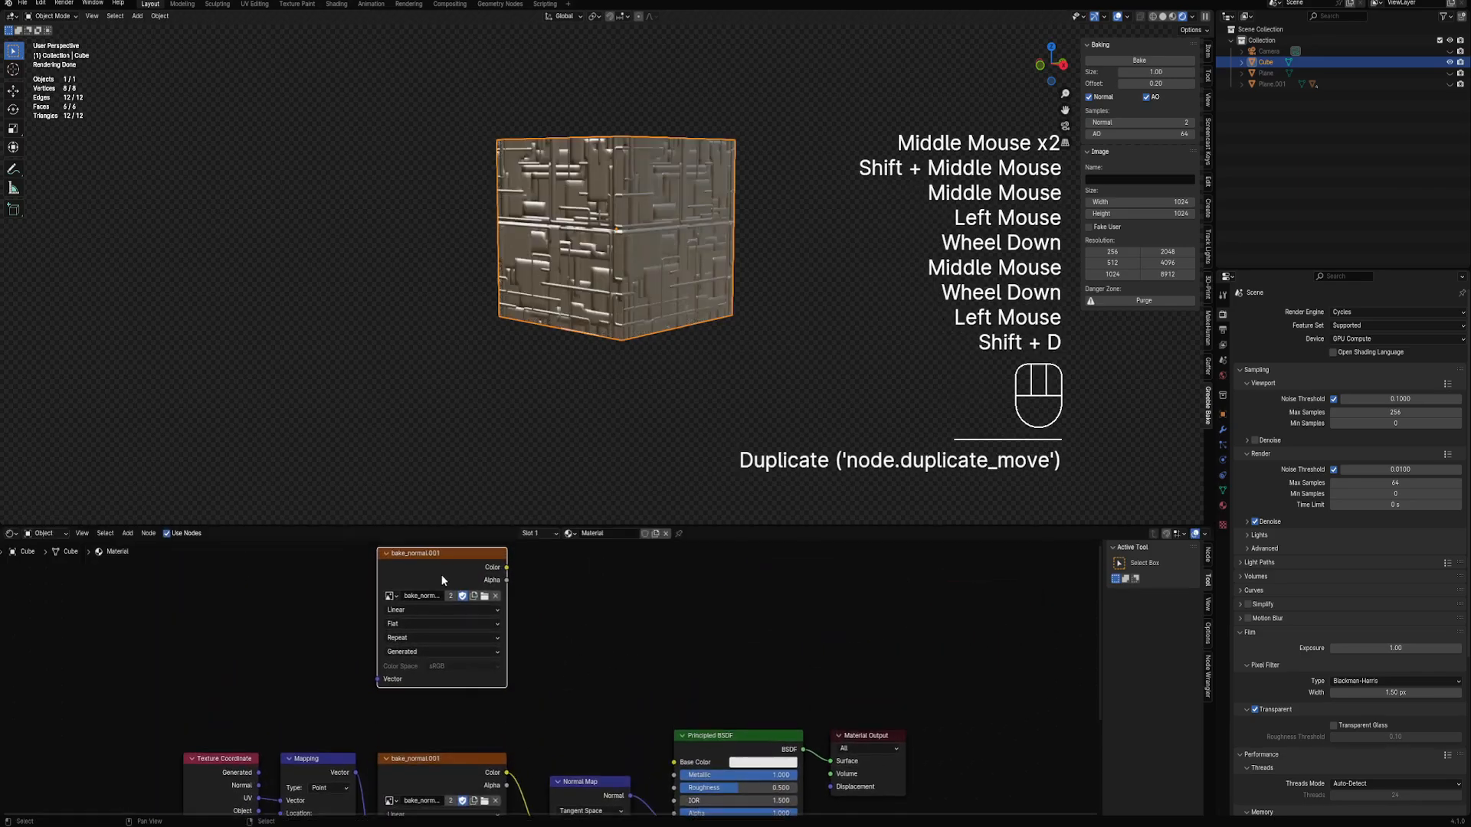
pyautogui.moveTo(507, 568); pyautogui.dragTo(674, 762)
pyautogui.scroll(-2, 561, 734)
pyautogui.moveTo(561, 734); pyautogui.dragTo(555, 684, button='middle')
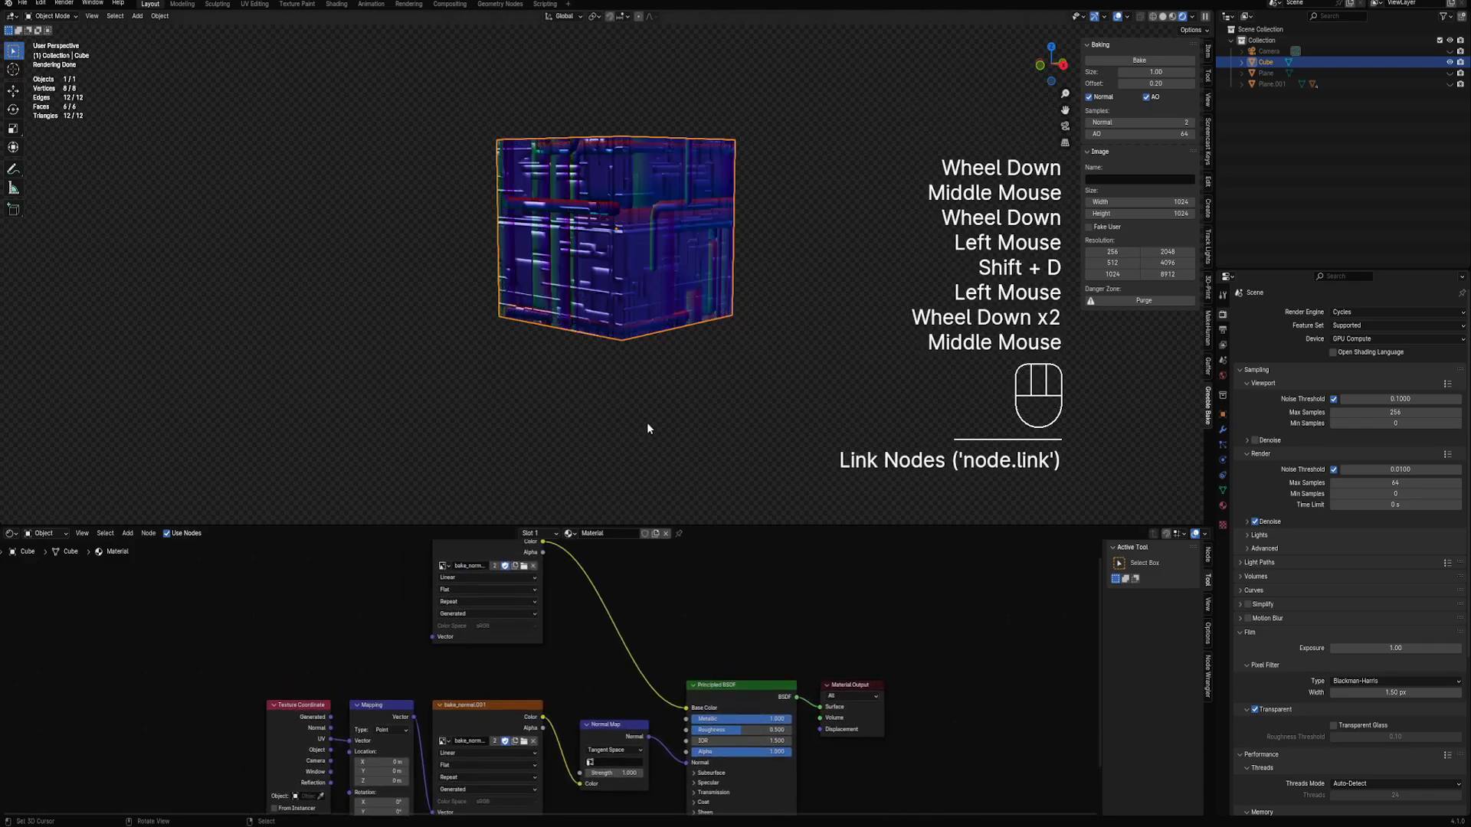
# Connect the Mapping vector to the duplicated texture node and set its image to bake_ao.001
pyautogui.moveTo(647, 427)
pyautogui.mouseDown(button='middle')
pyautogui.moveTo(692, 355)
pyautogui.moveTo(651, 415)
pyautogui.mouseUp(button='middle')
pyautogui.scroll(1, 453, 757)
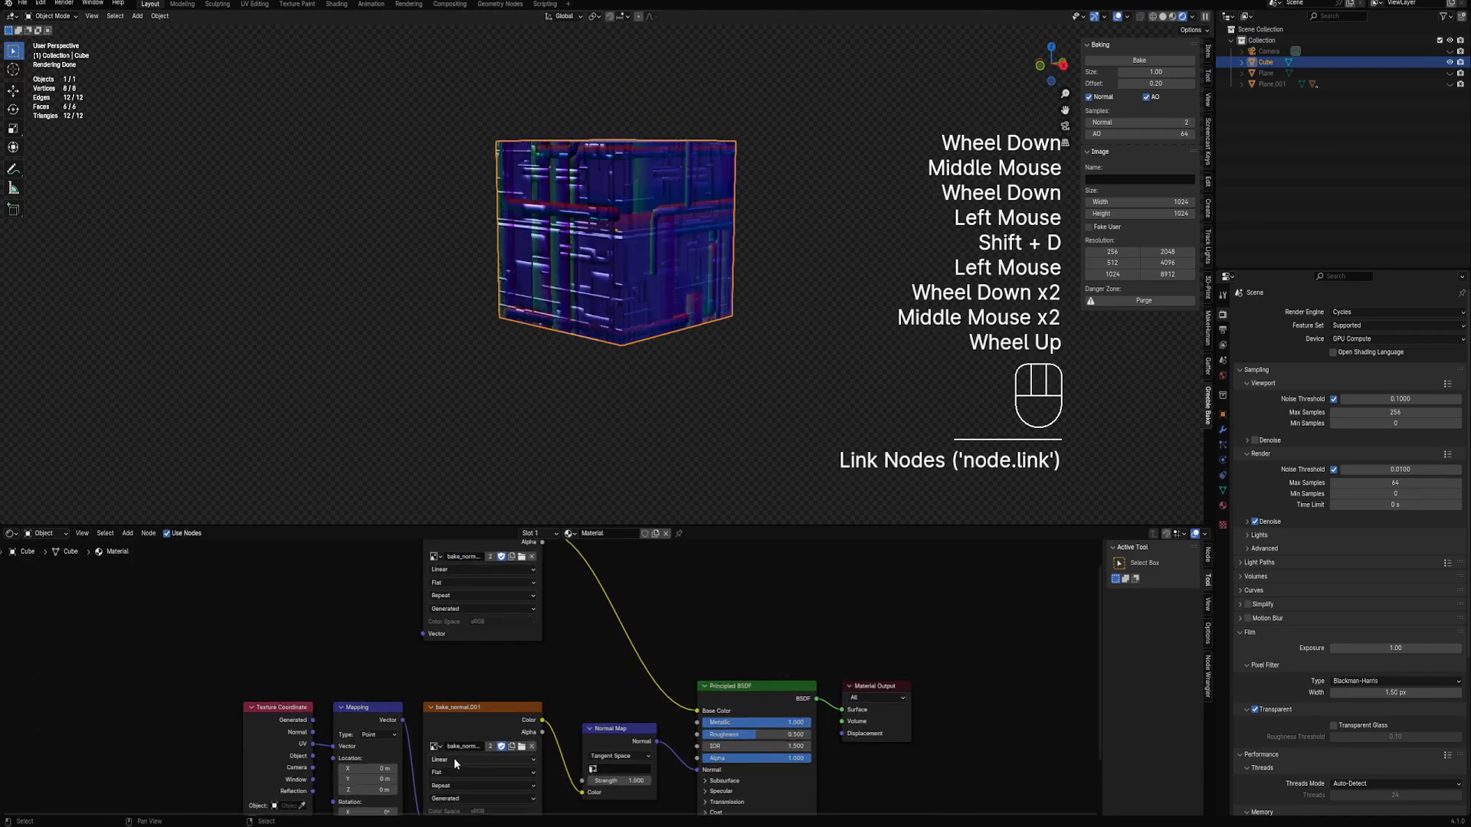
pyautogui.moveTo(454, 757); pyautogui.dragTo(430, 727, button='middle')
pyautogui.doubleClick(513, 713)
pyautogui.moveTo(431, 725); pyautogui.dragTo(449, 638)
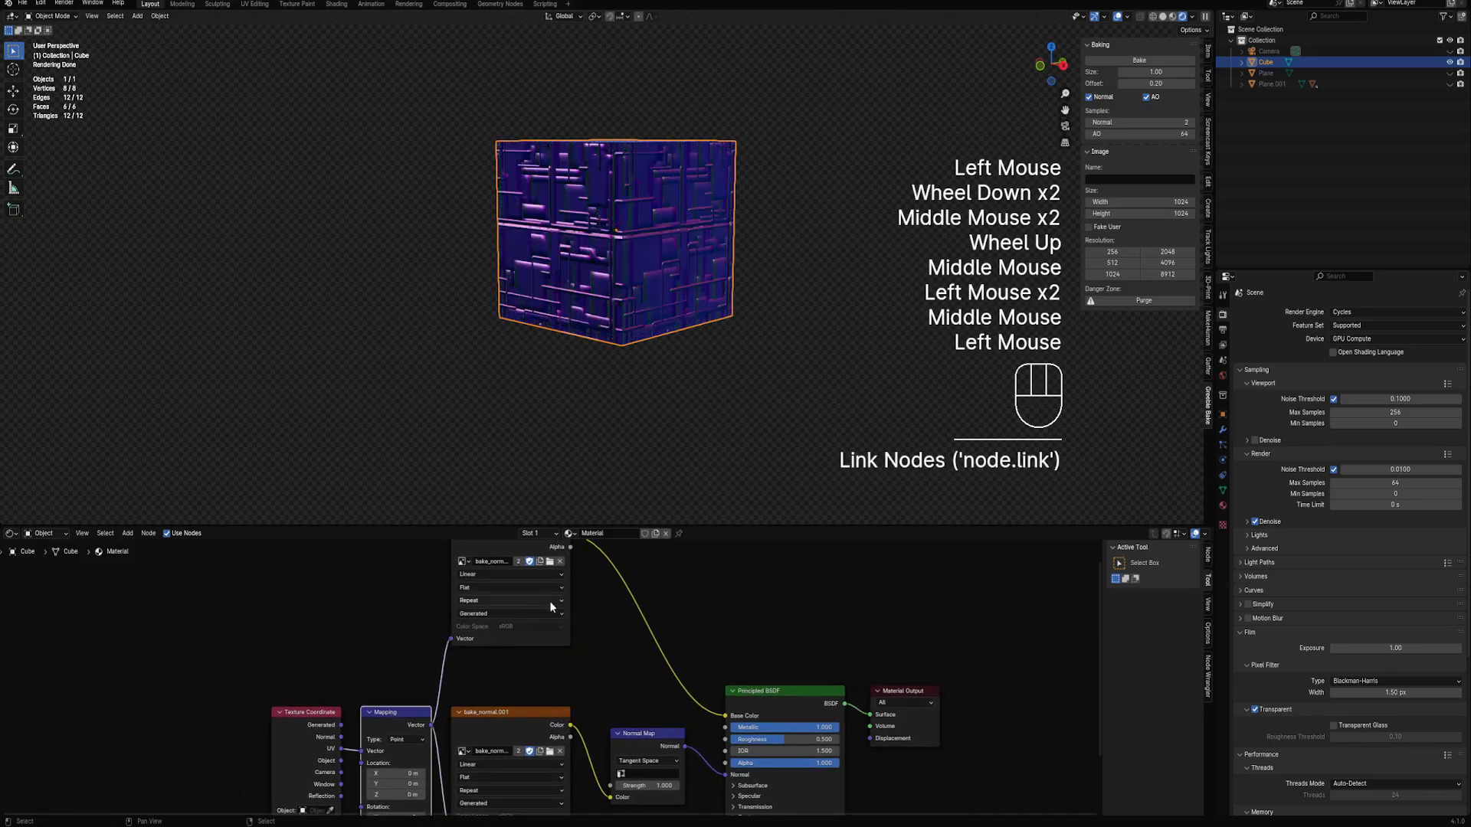
pyautogui.moveTo(540, 585); pyautogui.dragTo(532, 623, button='middle')
pyautogui.click(452, 600)
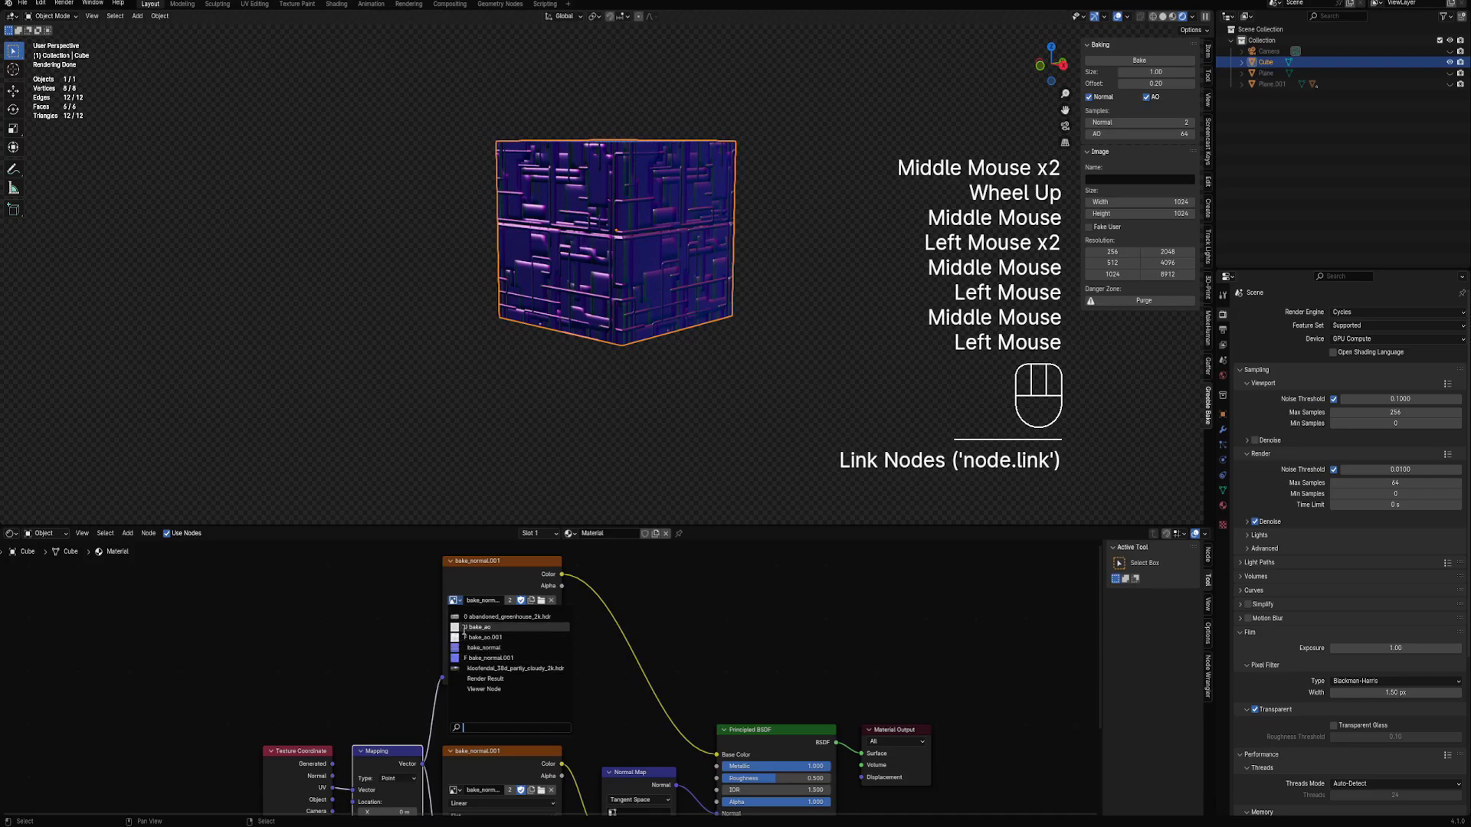
pyautogui.click(480, 637)
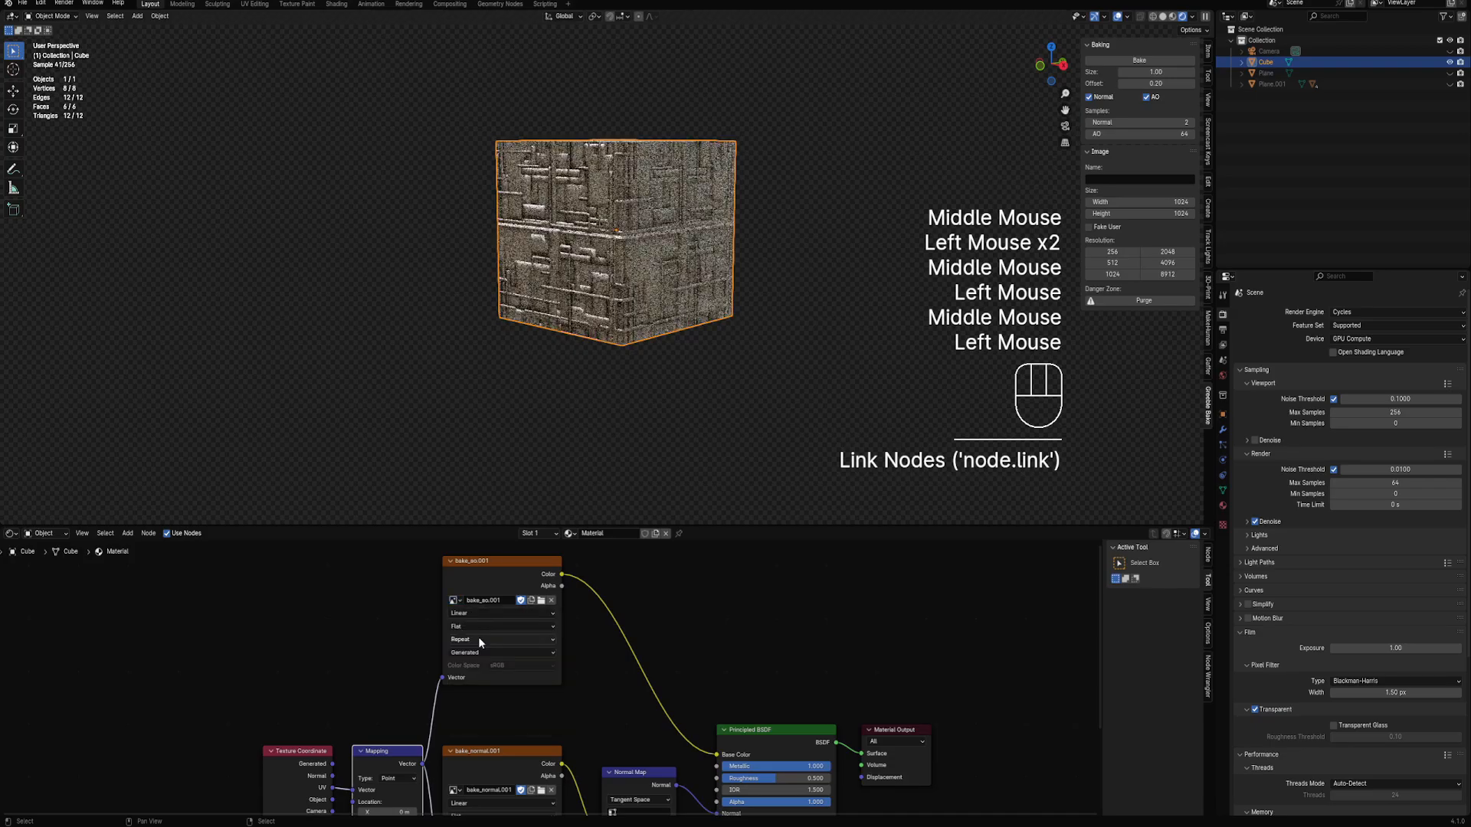
# Hide the viewport overlays and examine the textured cube from several angles in material preview
pyautogui.moveTo(580, 337)
pyautogui.mouseDown(button='middle')
pyautogui.moveTo(654, 415)
pyautogui.moveTo(687, 325)
pyautogui.moveTo(674, 337)
pyautogui.moveTo(759, 457)
pyautogui.moveTo(622, 437)
pyautogui.moveTo(696, 367)
pyautogui.moveTo(678, 396)
pyautogui.moveTo(764, 369)
pyautogui.moveTo(715, 415)
pyautogui.moveTo(657, 369)
pyautogui.moveTo(674, 328)
pyautogui.mouseUp(button='middle')
pyautogui.scroll(1, 687, 325)
pyautogui.scroll(1, 674, 337)
pyautogui.press('z')
pyautogui.hotkey('shift', 'alt', 'z')
pyautogui.scroll(-1, 658, 369)
pyautogui.scroll(-2, 625, 651)
pyautogui.moveTo(614, 693)
pyautogui.mouseDown(button='middle')
pyautogui.moveTo(600, 637)
pyautogui.moveTo(627, 683)
pyautogui.mouseUp(button='middle')
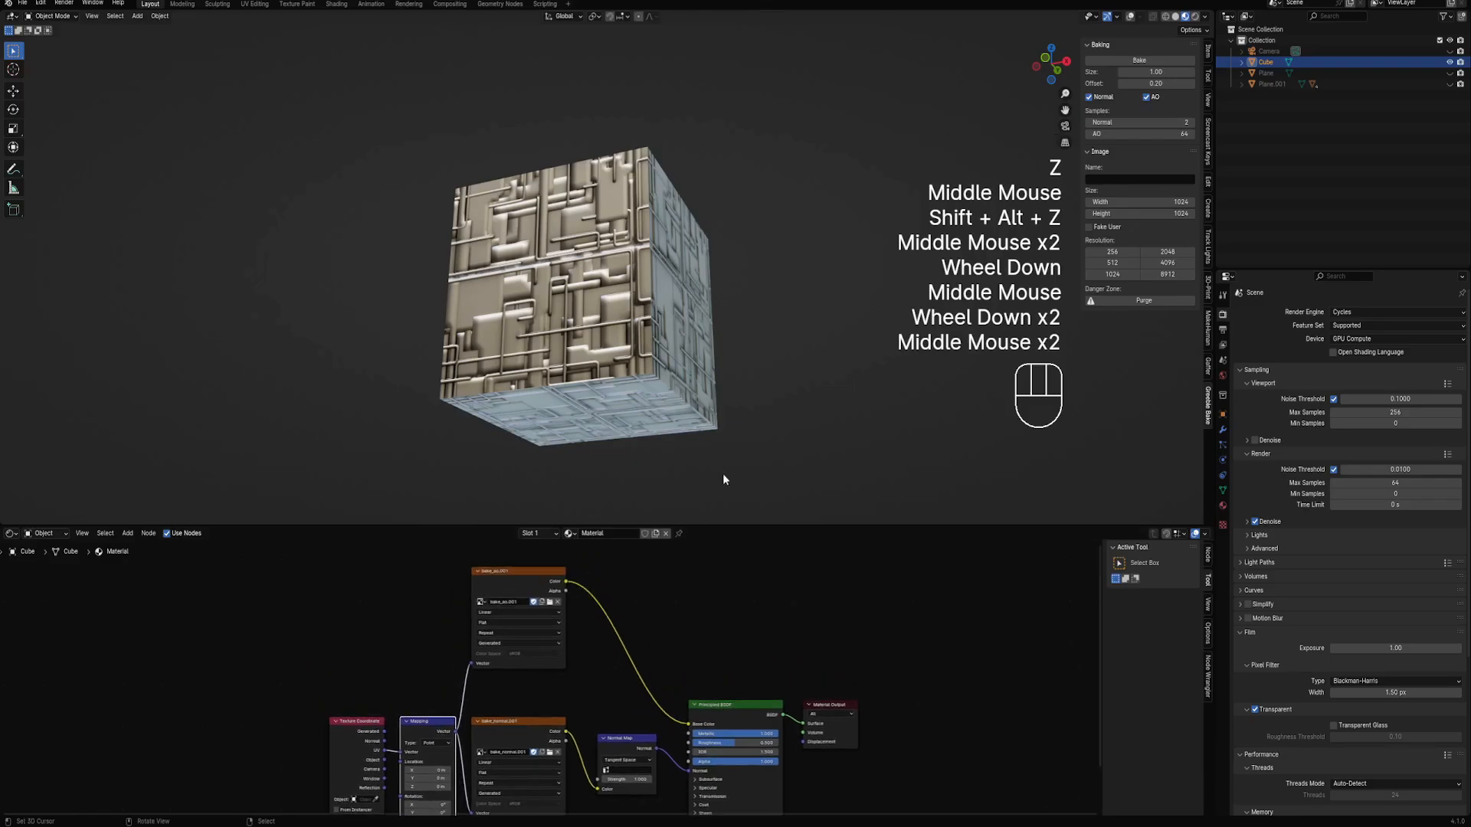
pyautogui.moveTo(724, 444); pyautogui.dragTo(788, 225, button='middle')
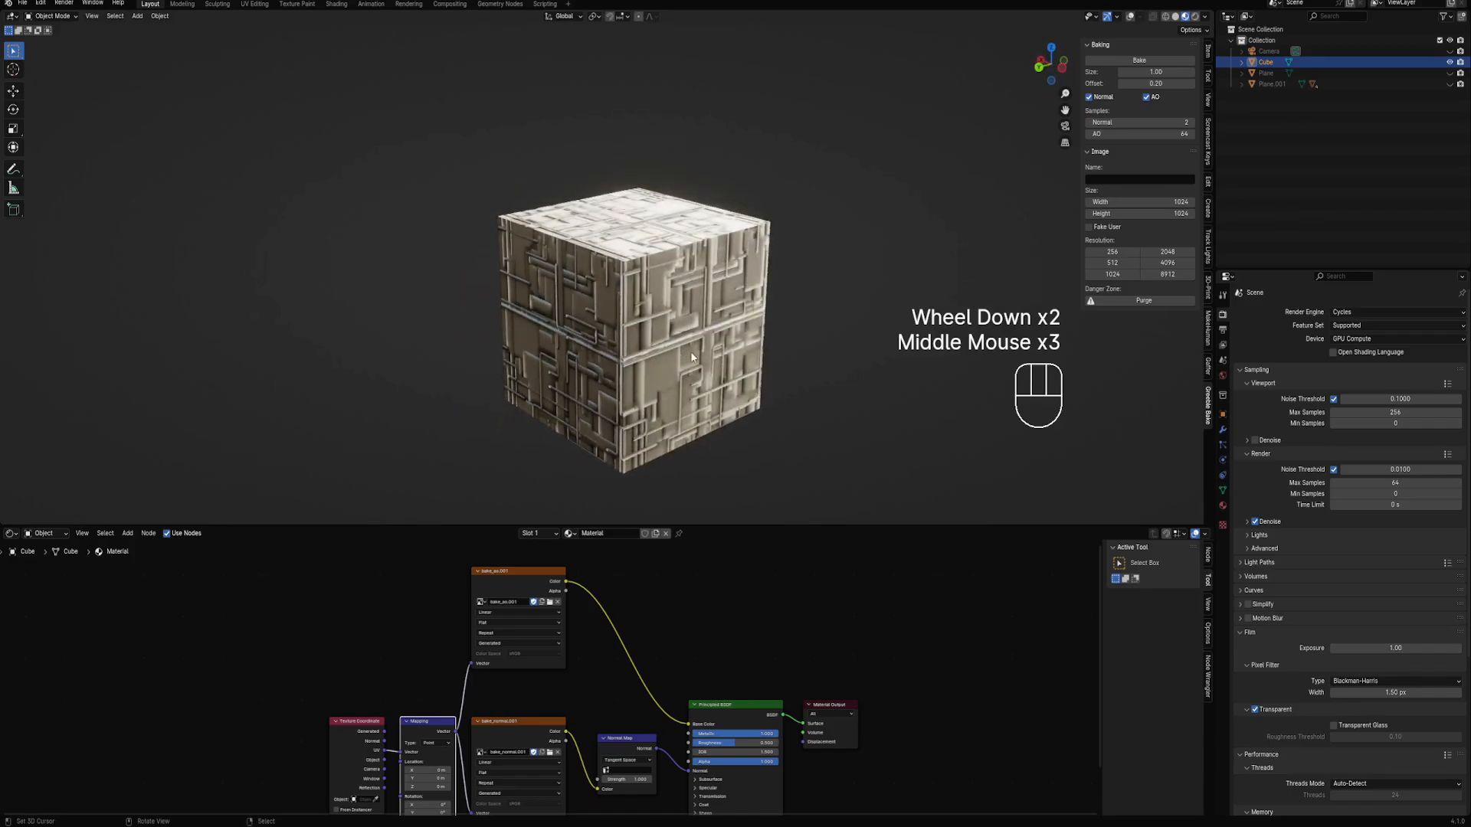
# Return the viewport to rendered shading and inspect the cube's baked surface detail
pyautogui.moveTo(691, 351)
pyautogui.mouseDown(button='middle')
pyautogui.moveTo(642, 315)
pyautogui.moveTo(572, 334)
pyautogui.moveTo(459, 329)
pyautogui.moveTo(352, 361)
pyautogui.moveTo(347, 286)
pyautogui.moveTo(352, 322)
pyautogui.moveTo(708, 357)
pyautogui.moveTo(562, 282)
pyautogui.mouseUp(button='middle')
pyautogui.scroll(2, 632, 288)
pyautogui.press('z')
pyautogui.click(680, 250)
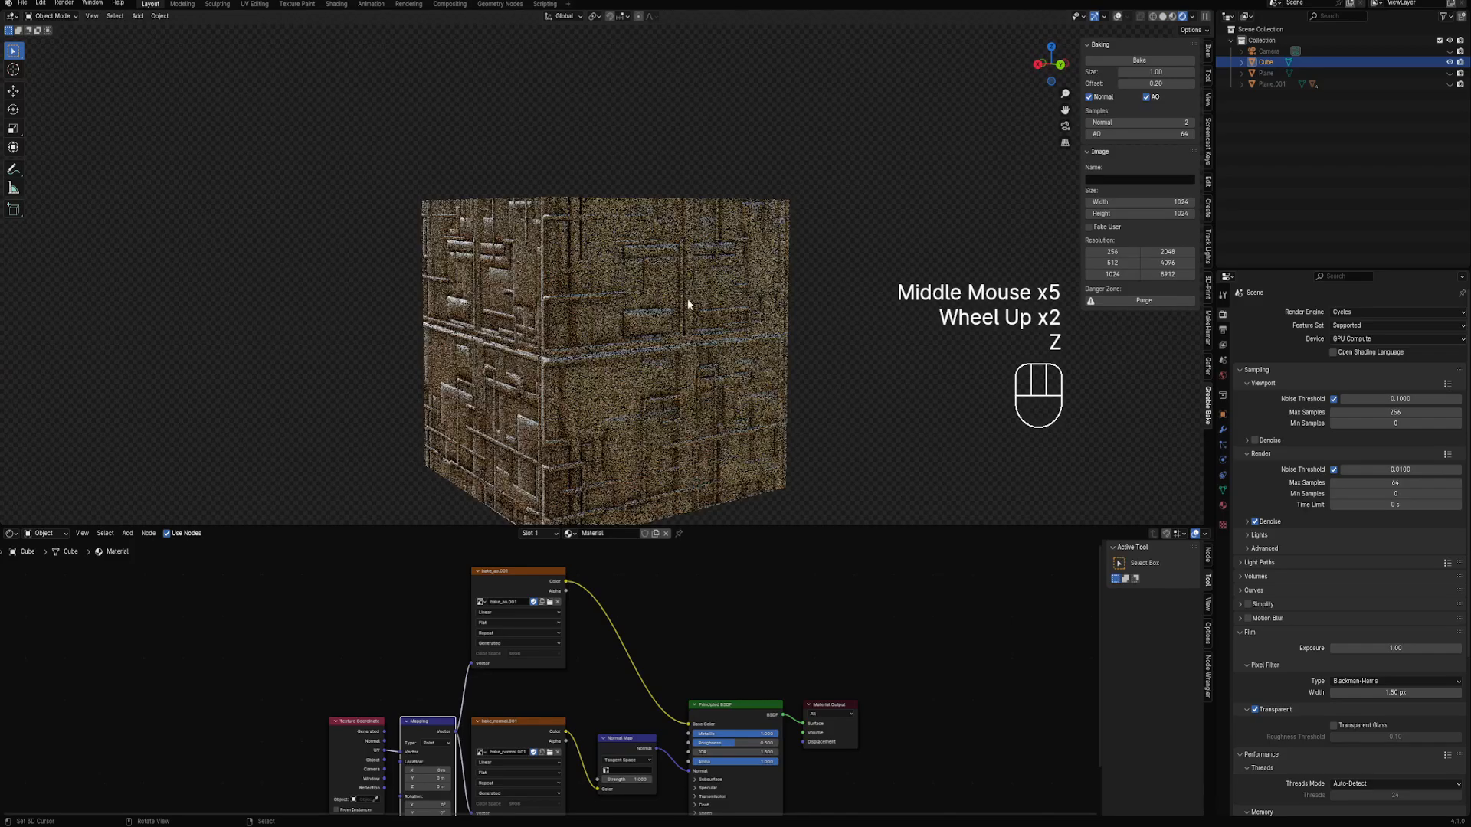
pyautogui.moveTo(719, 334)
pyautogui.mouseDown(button='middle')
pyautogui.moveTo(599, 325)
pyautogui.moveTo(654, 355)
pyautogui.mouseUp(button='middle')
pyautogui.scroll(-1, 599, 325)
pyautogui.scroll(-2, 490, 689)
# Raise the Mapping node's X, Y and Z scale to about 7.890 for denser tiling
pyautogui.moveTo(459, 735); pyautogui.dragTo(481, 672, button='middle')
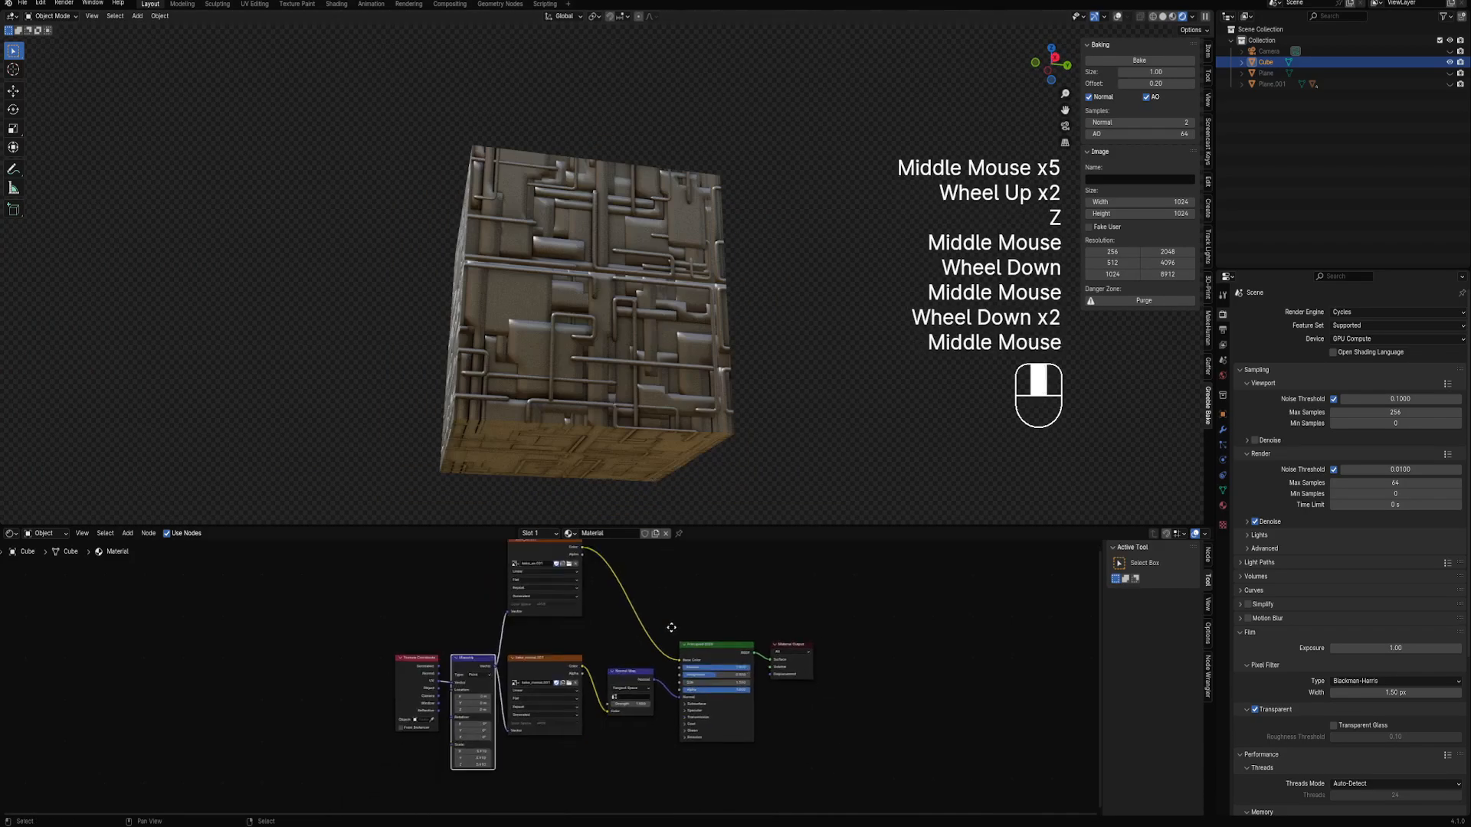
pyautogui.scroll(3, 481, 672)
pyautogui.keyDown('shift'); pyautogui.moveTo(488, 697); pyautogui.dragTo(523, 696); pyautogui.keyUp('shift')
pyautogui.scroll(-2, 602, 636)
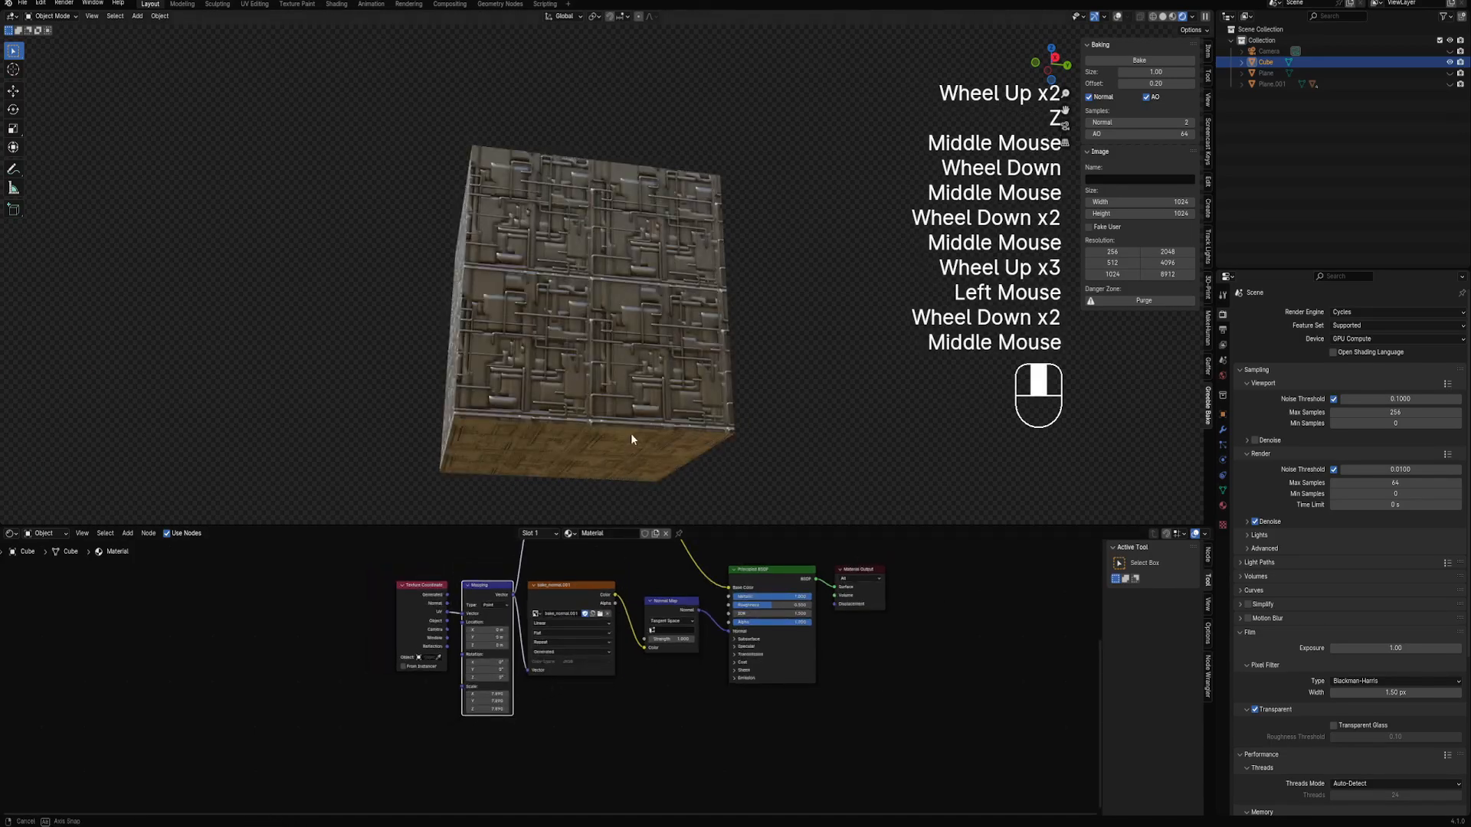
pyautogui.moveTo(631, 434)
pyautogui.mouseDown(button='middle')
pyautogui.moveTo(668, 393)
pyautogui.moveTo(643, 459)
pyautogui.mouseUp(button='middle')
pyautogui.scroll(-1, 582, 635)
# Switch the image in the texture node feeding the Normal Map to bake_normal
pyautogui.moveTo(582, 636); pyautogui.dragTo(565, 635, button='middle')
pyautogui.scroll(3, 564, 635)
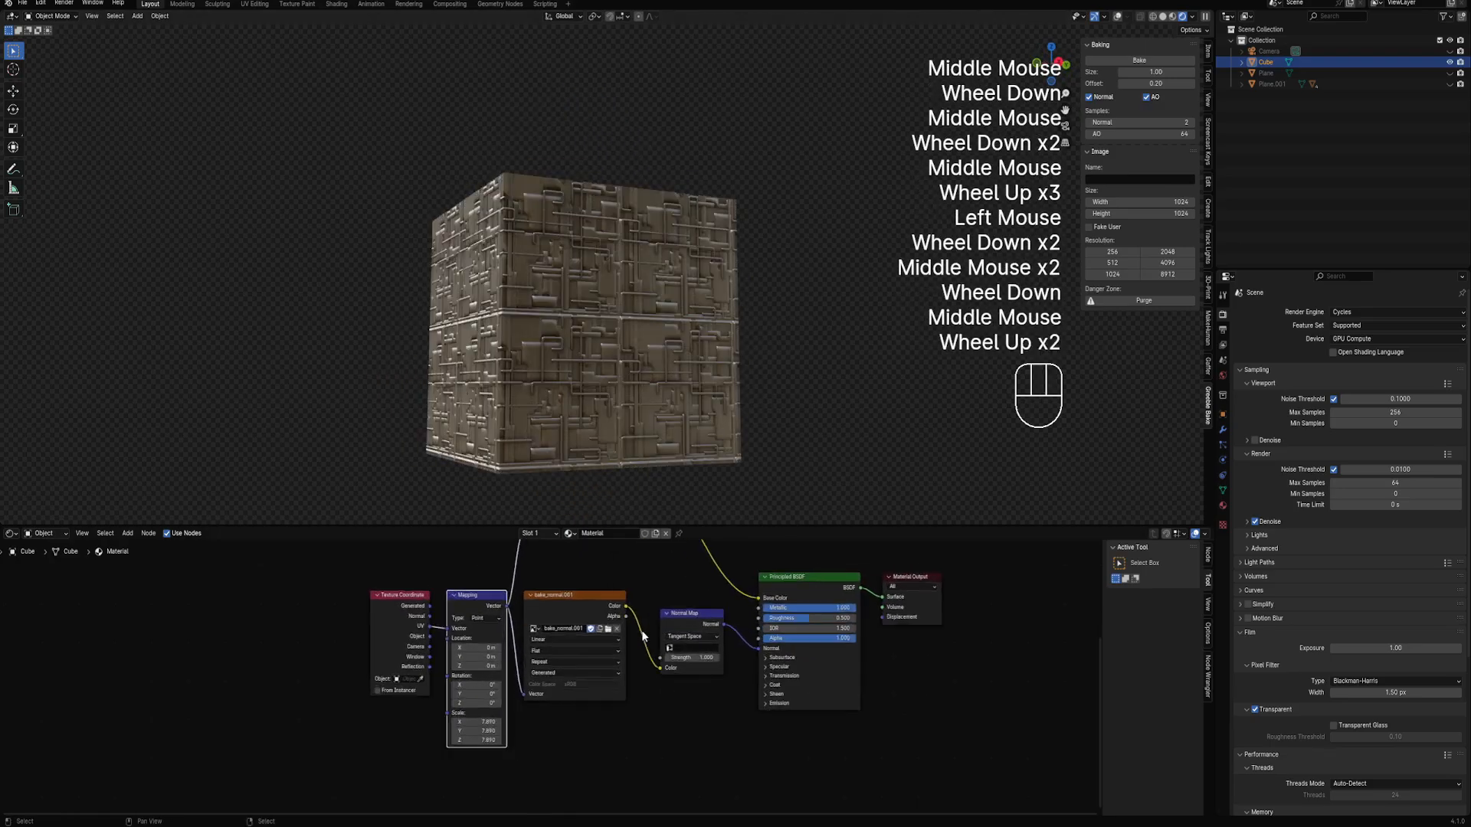
pyautogui.click(526, 611)
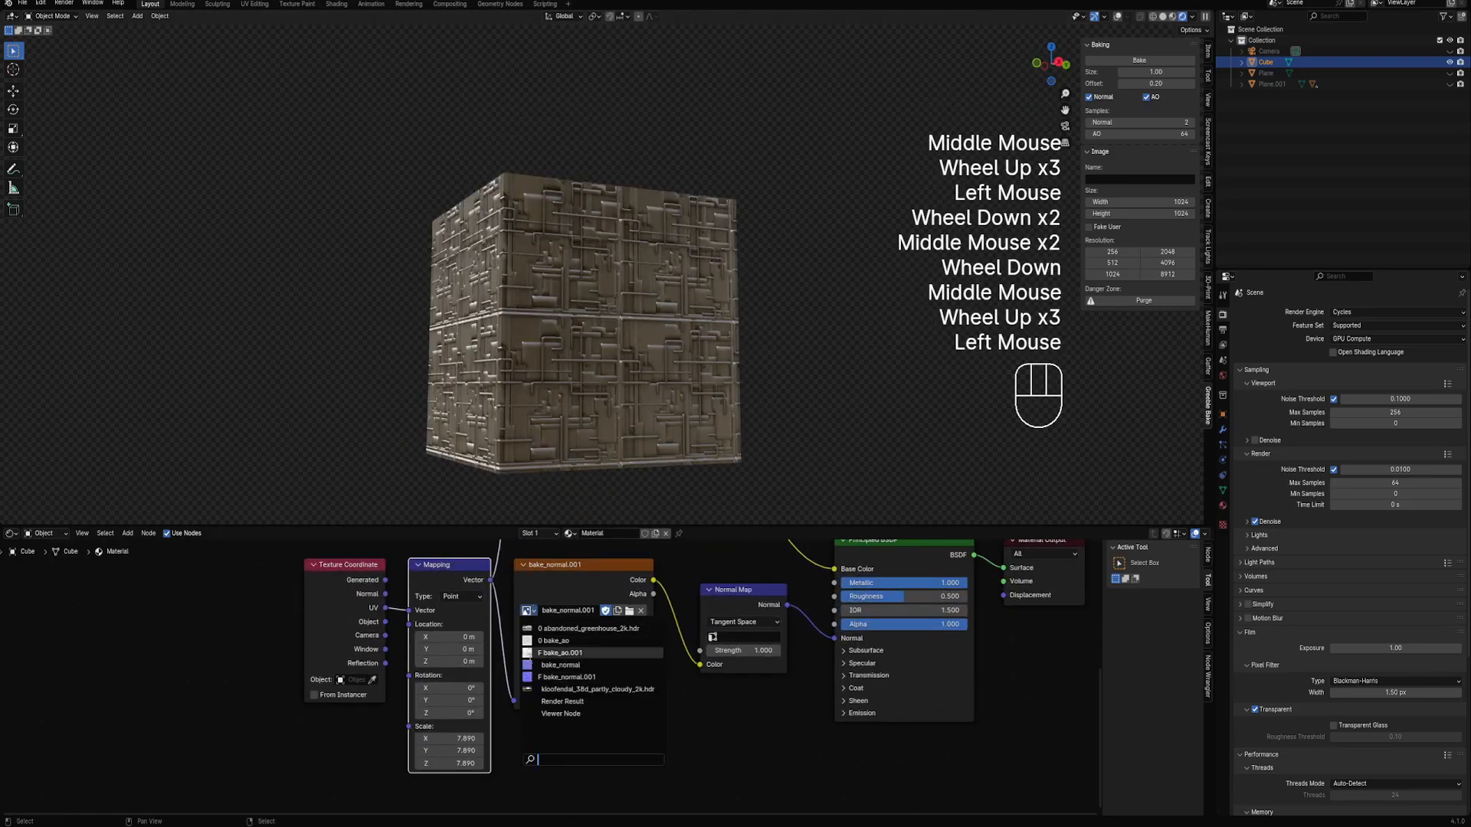
pyautogui.click(560, 665)
# Switch the image in the texture node feeding Base Color to bake_ao
pyautogui.moveTo(561, 616); pyautogui.dragTo(532, 652, button='middle')
pyautogui.scroll(3, 556, 575)
pyautogui.scroll(-1, 532, 651)
pyautogui.click(525, 572)
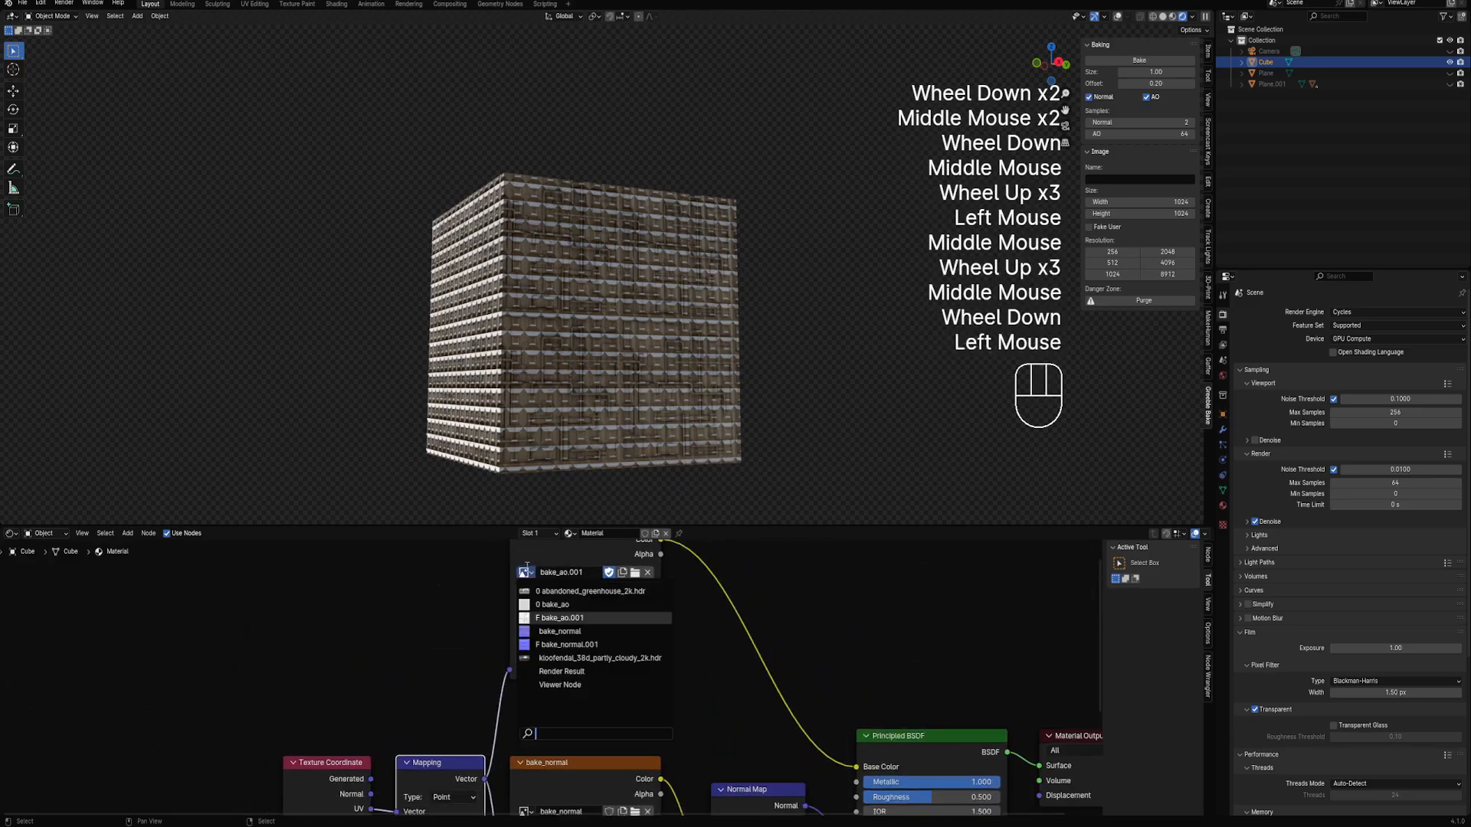
pyautogui.click(540, 604)
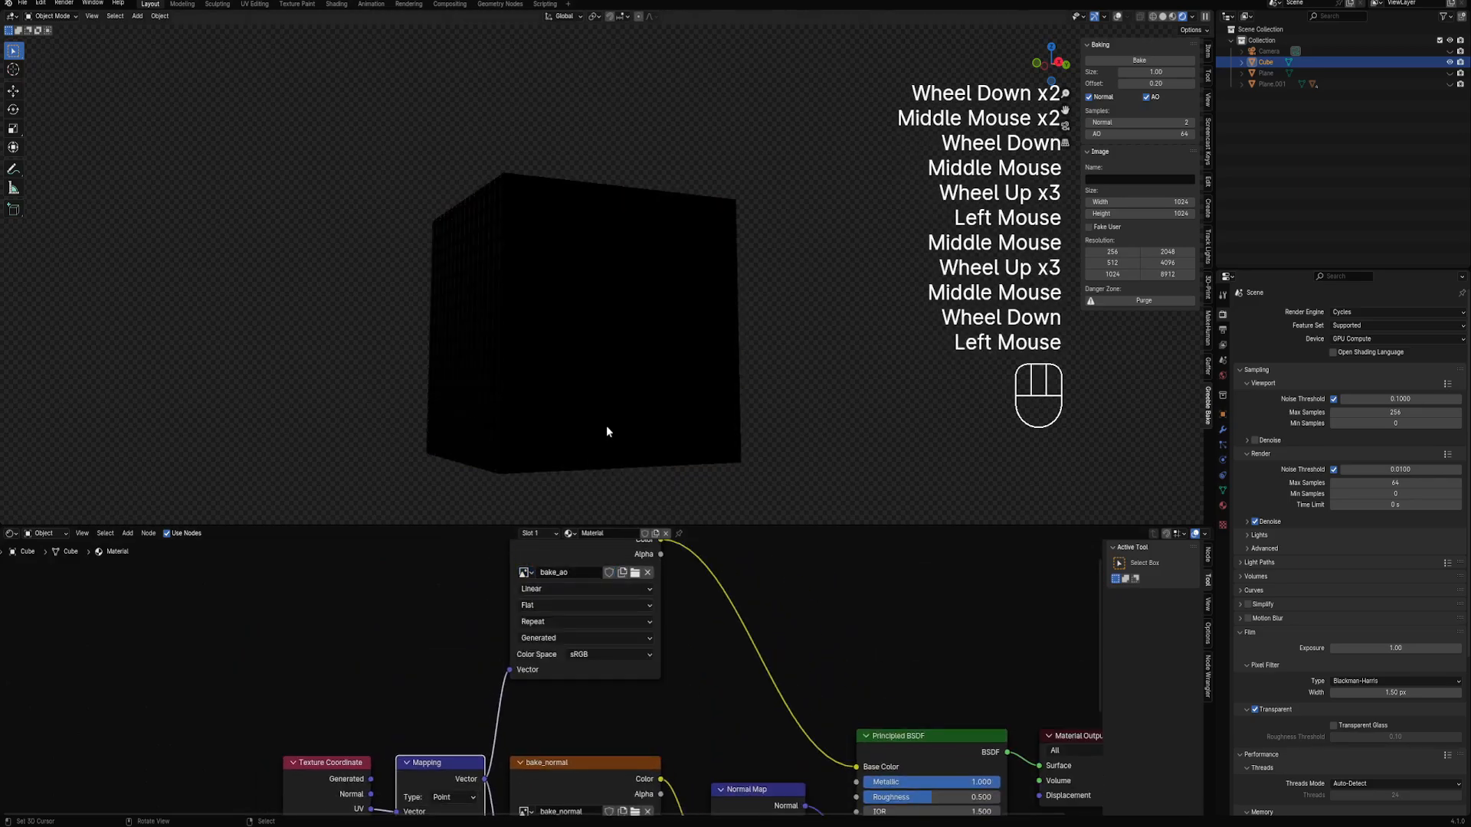
# Assign abandoned_greenhouse_2k.hdr as the image in the texture node feeding Base Color
pyautogui.click(526, 572)
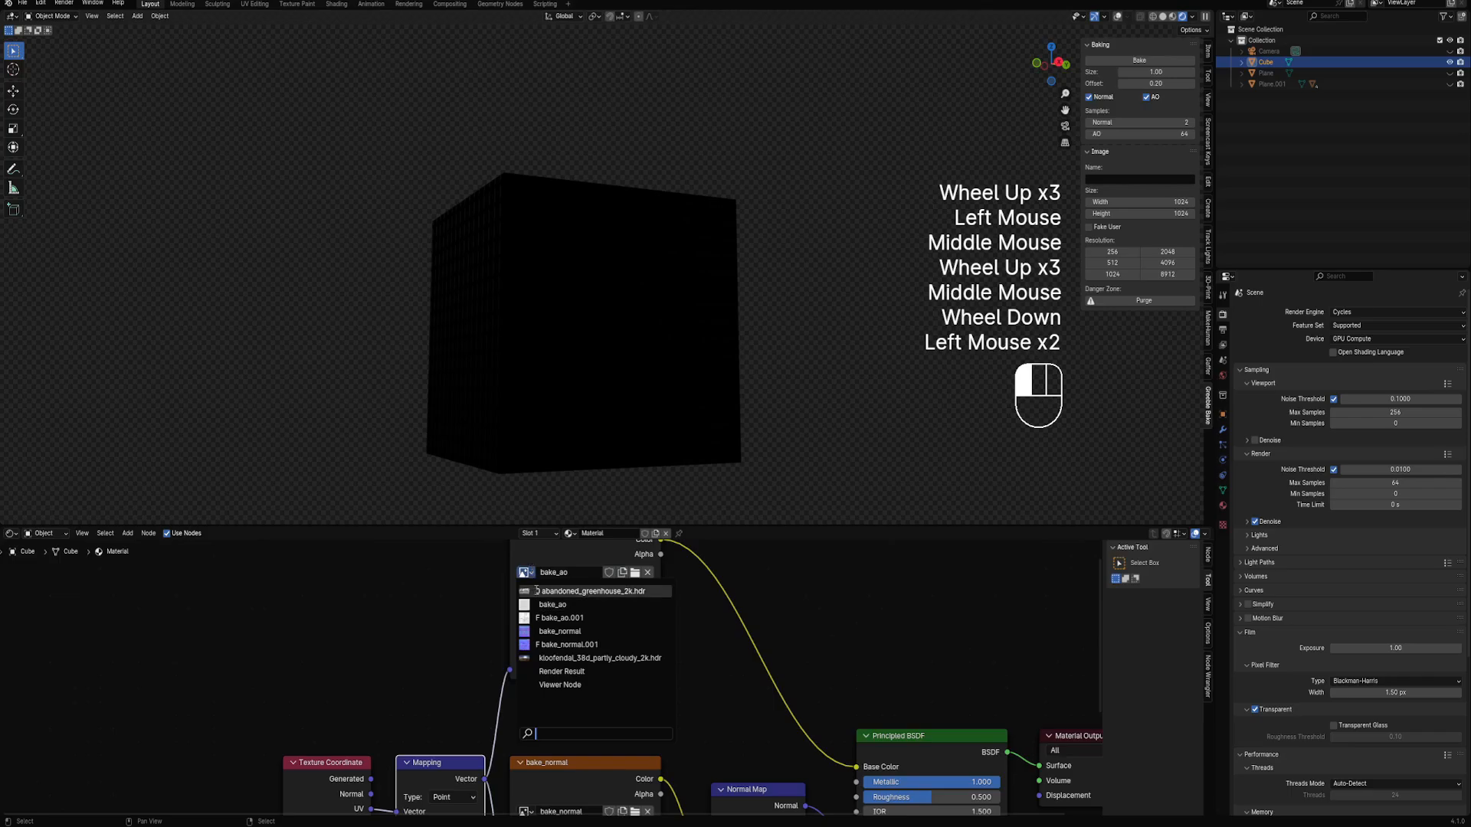
pyautogui.click(537, 590)
pyautogui.moveTo(613, 702); pyautogui.dragTo(631, 566, button='middle')
pyautogui.moveTo(571, 718); pyautogui.dragTo(582, 633, button='middle')
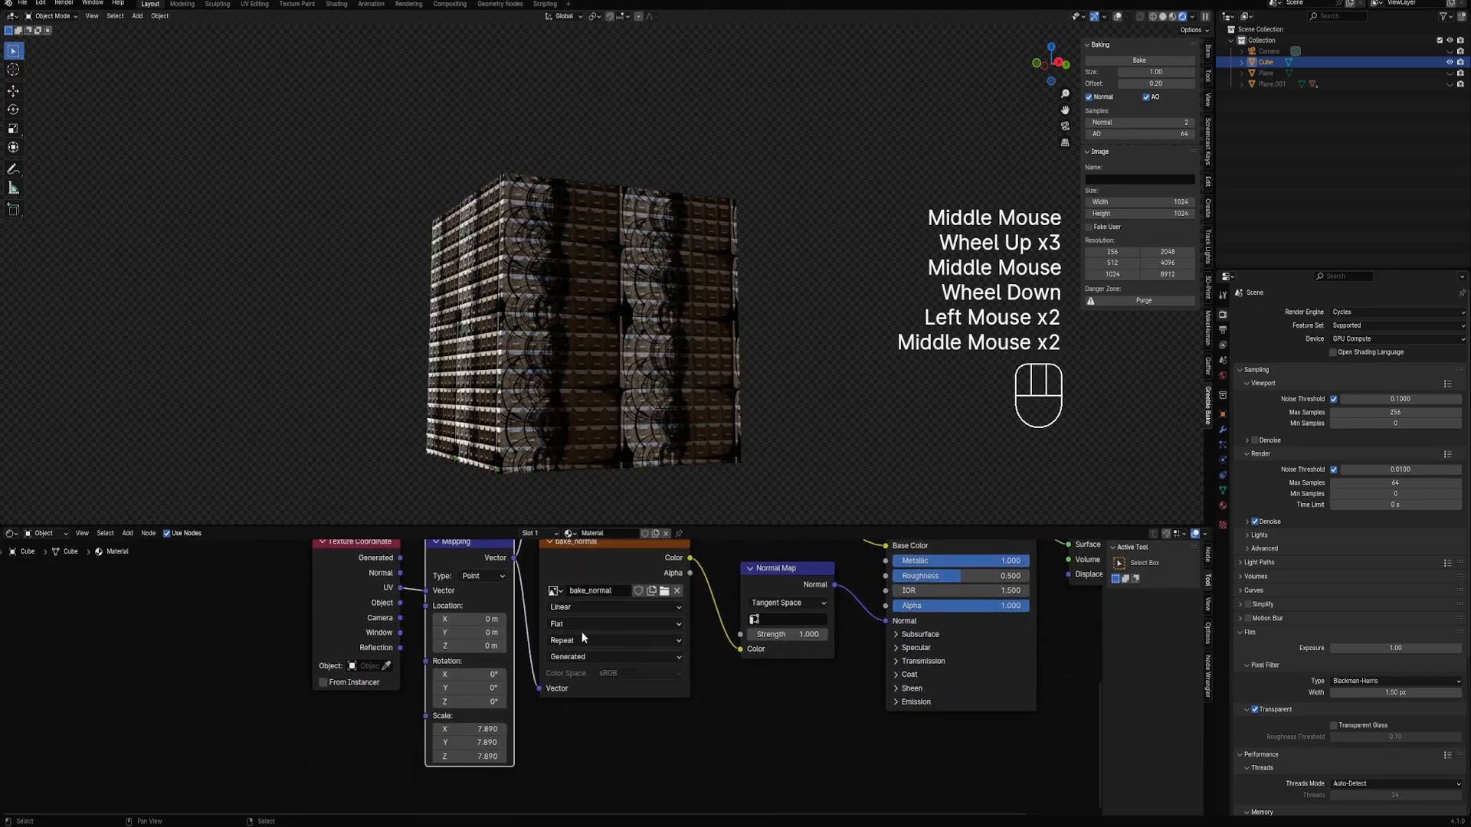
pyautogui.scroll(1, 553, 659)
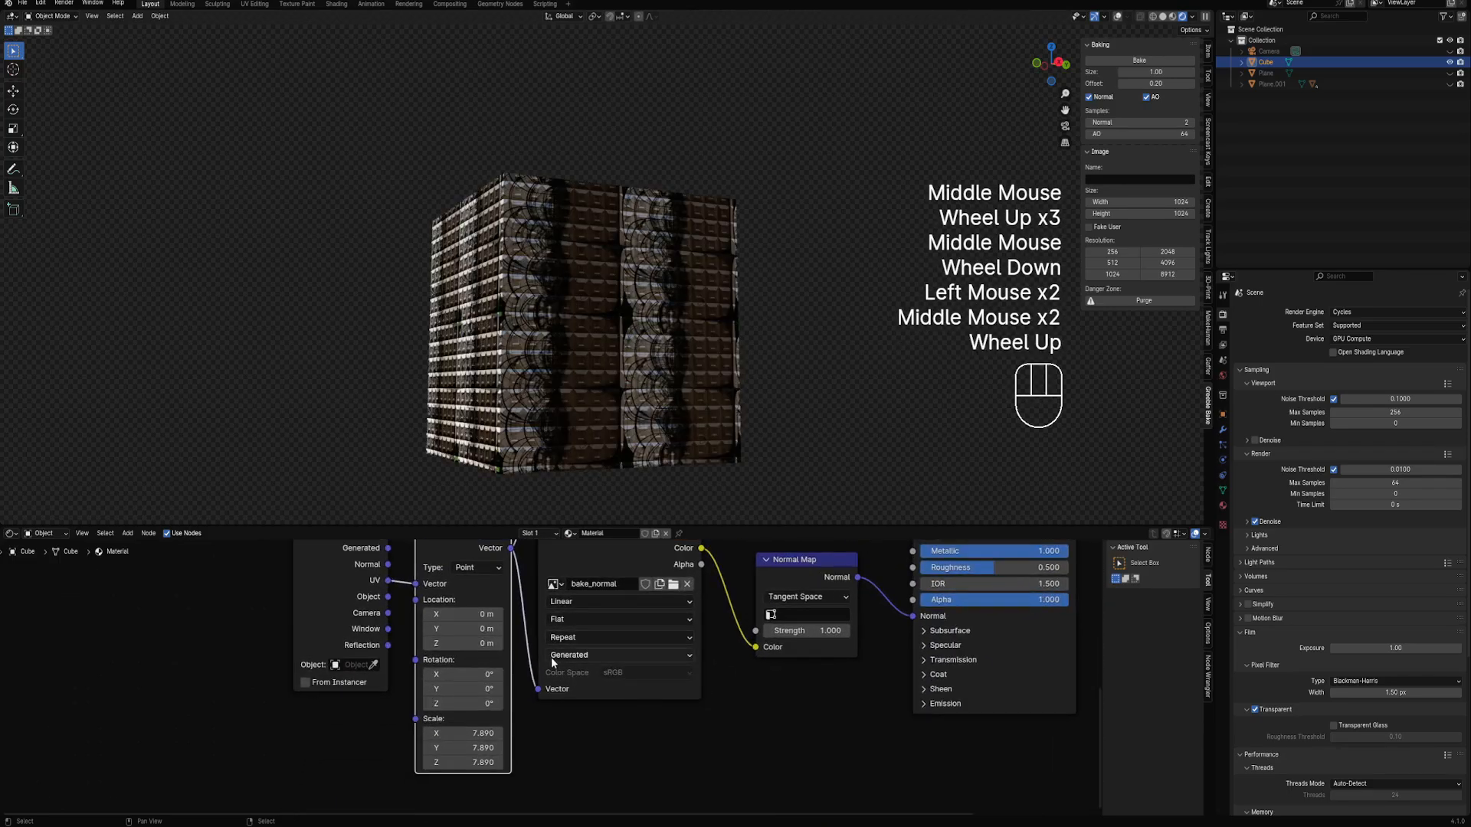
# Switch the image in the texture node feeding the Normal Map to bake_normal.001
pyautogui.click(553, 584)
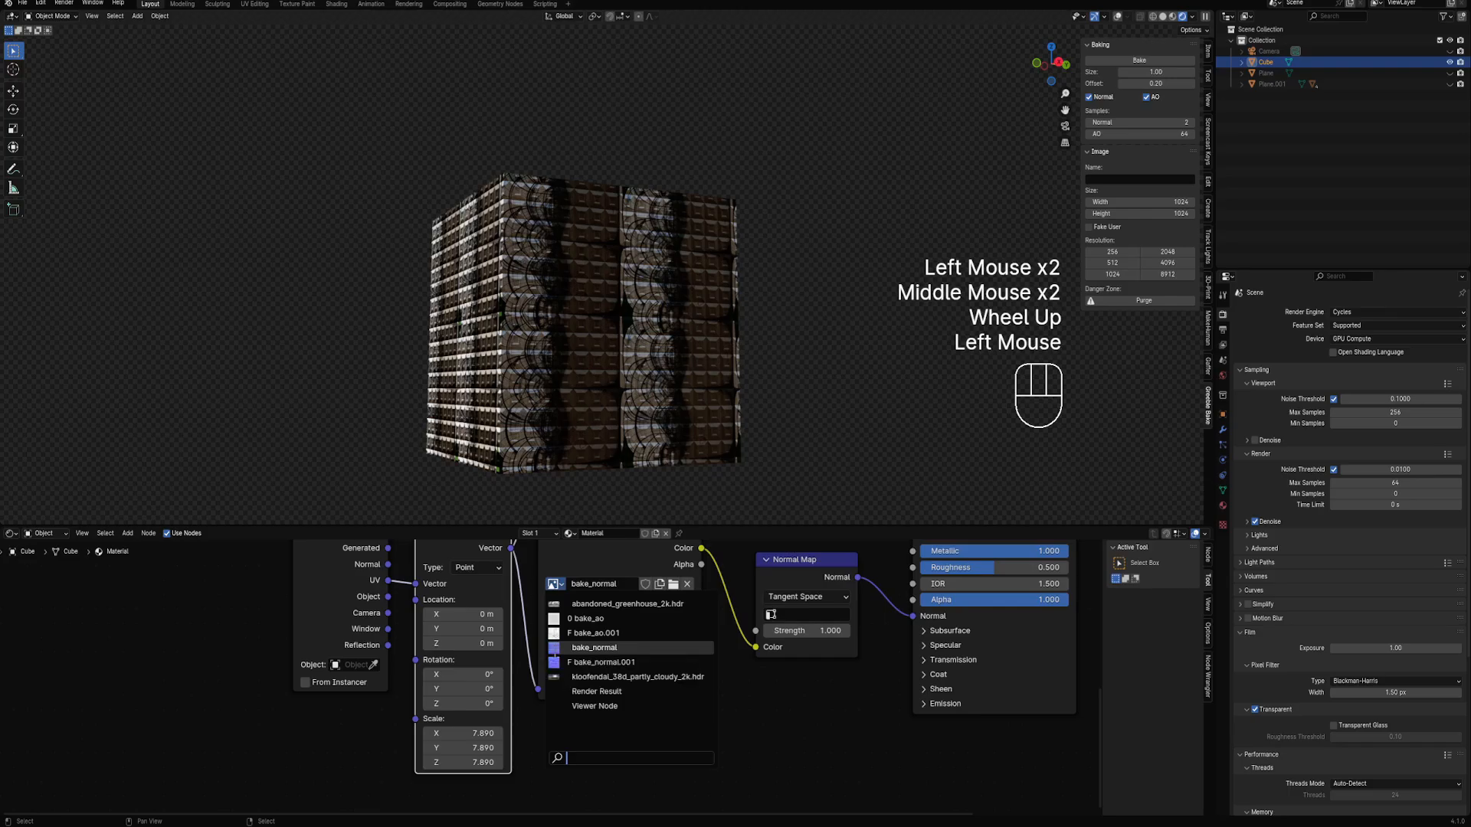
pyautogui.click(554, 660)
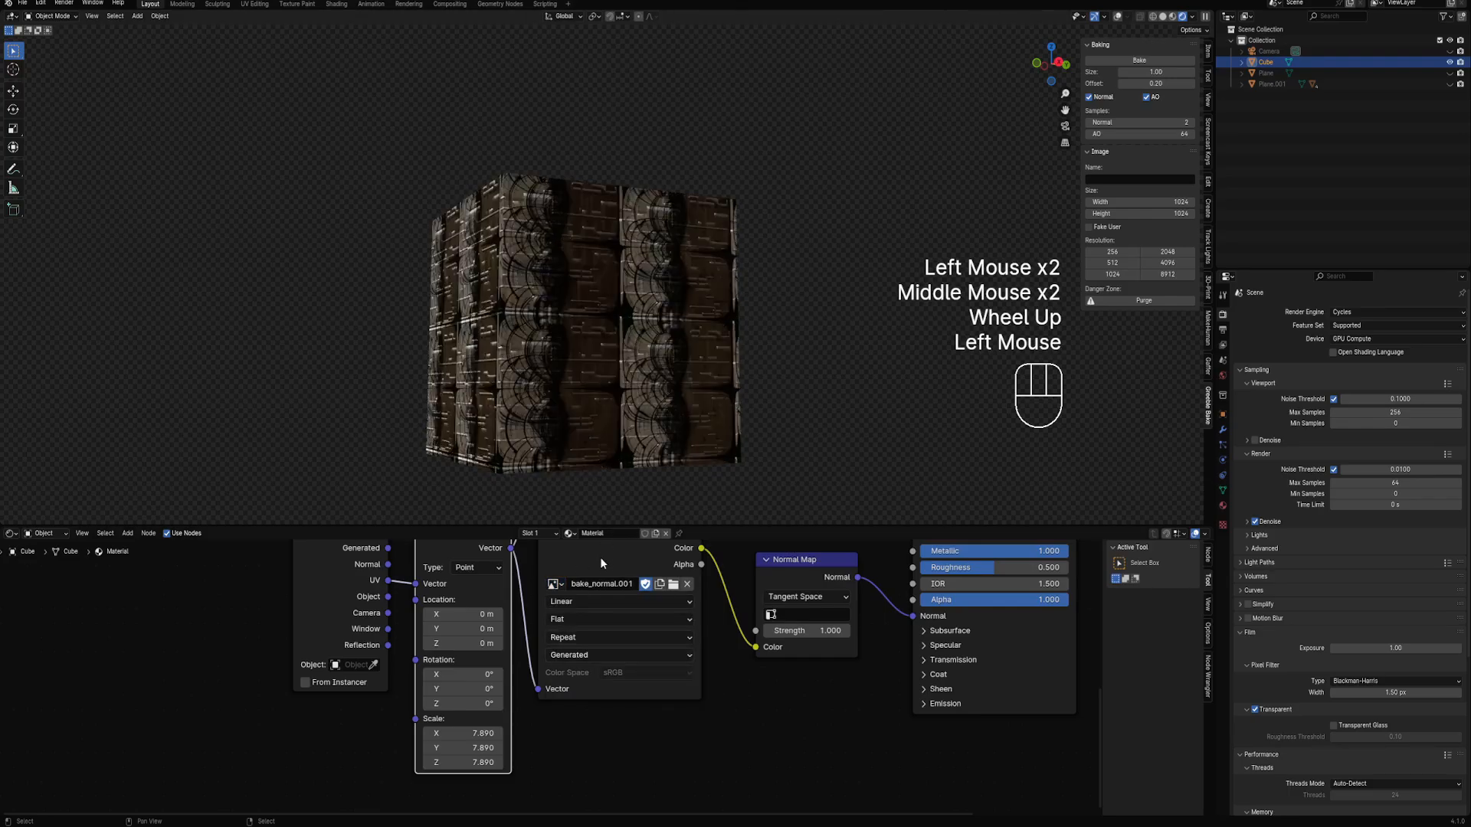
pyautogui.moveTo(599, 557); pyautogui.dragTo(594, 676, button='middle')
pyautogui.moveTo(605, 460); pyautogui.dragTo(599, 365, button='middle')
pyautogui.scroll(2, 599, 365)
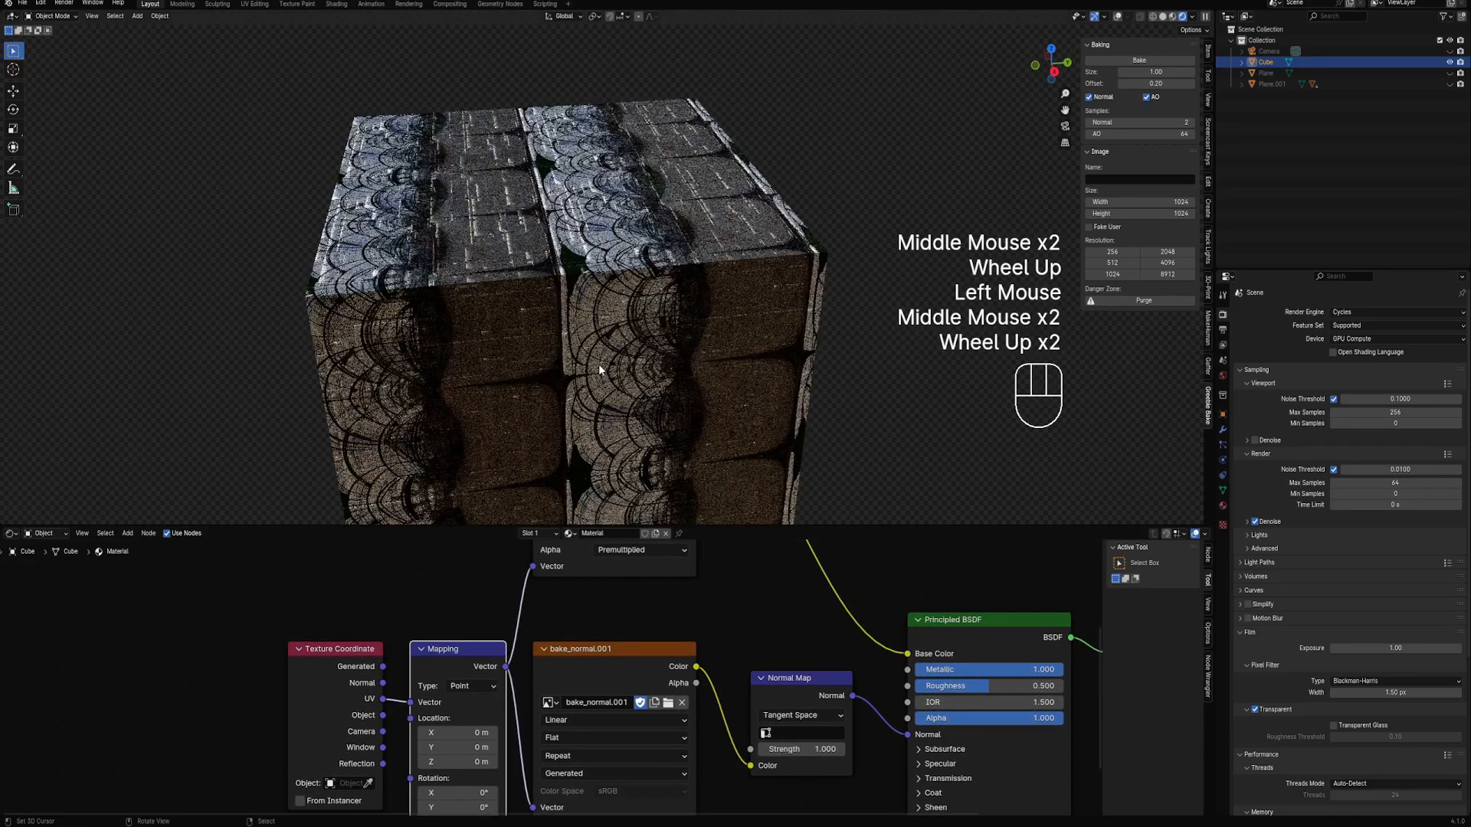
pyautogui.scroll(-1, 603, 654)
pyautogui.scroll(-1, 556, 553)
# Switch the image in the texture node feeding Base Color to bake_ao.001, after trying bake_ao
pyautogui.moveTo(556, 553); pyautogui.dragTo(557, 643, button='middle')
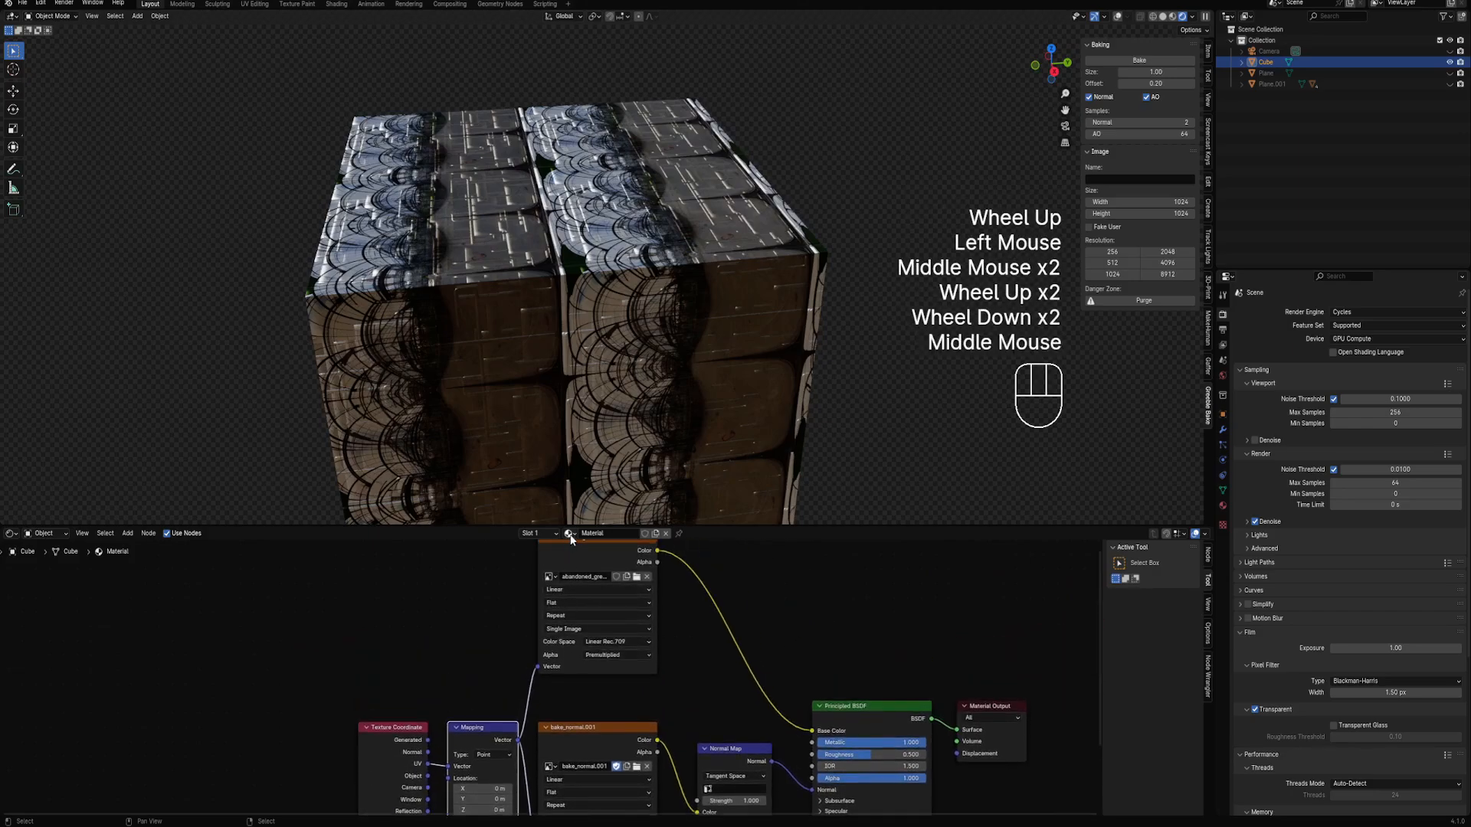
pyautogui.click(549, 577)
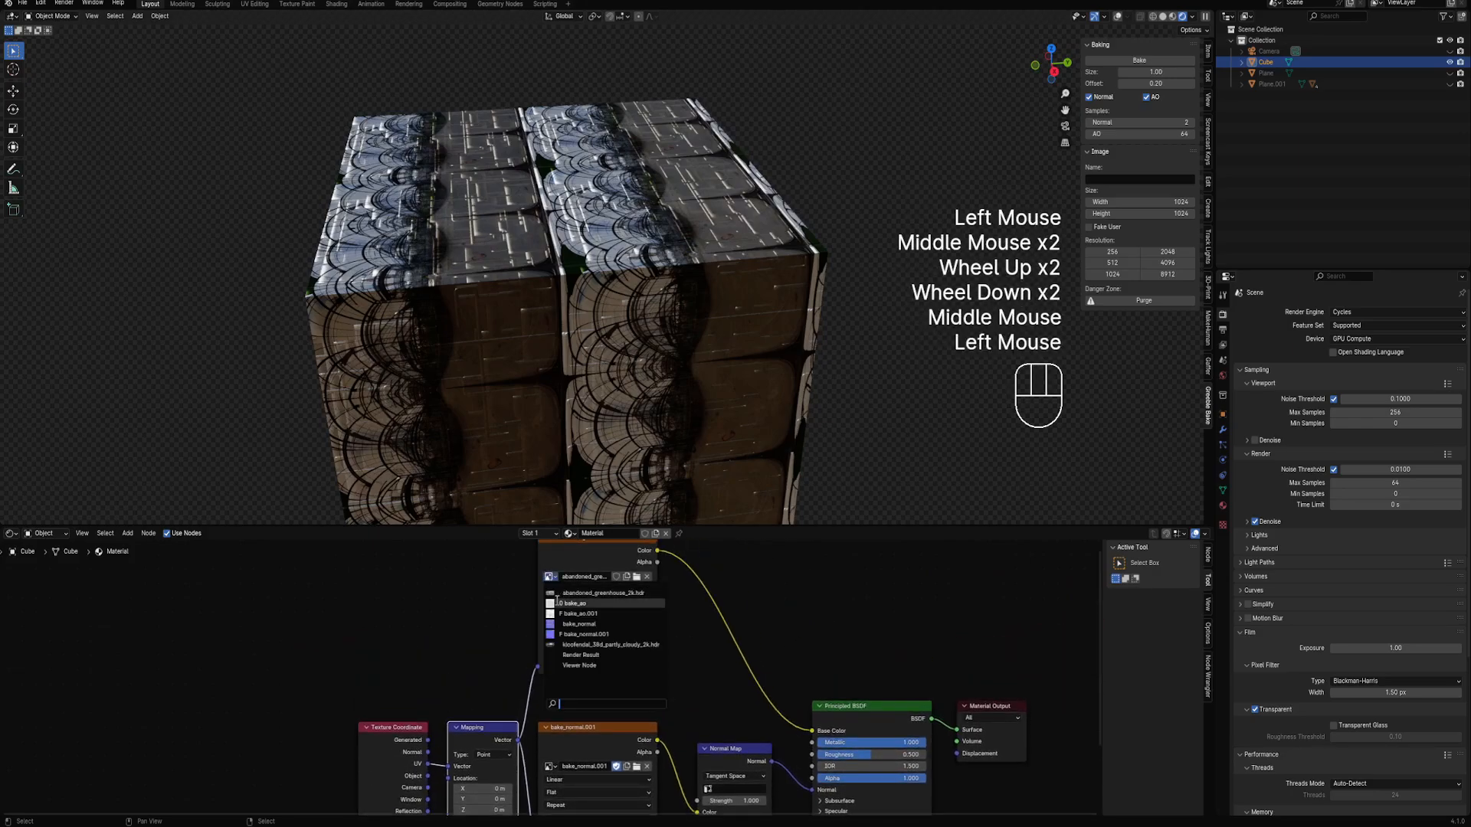
pyautogui.click(557, 602)
pyautogui.click(549, 578)
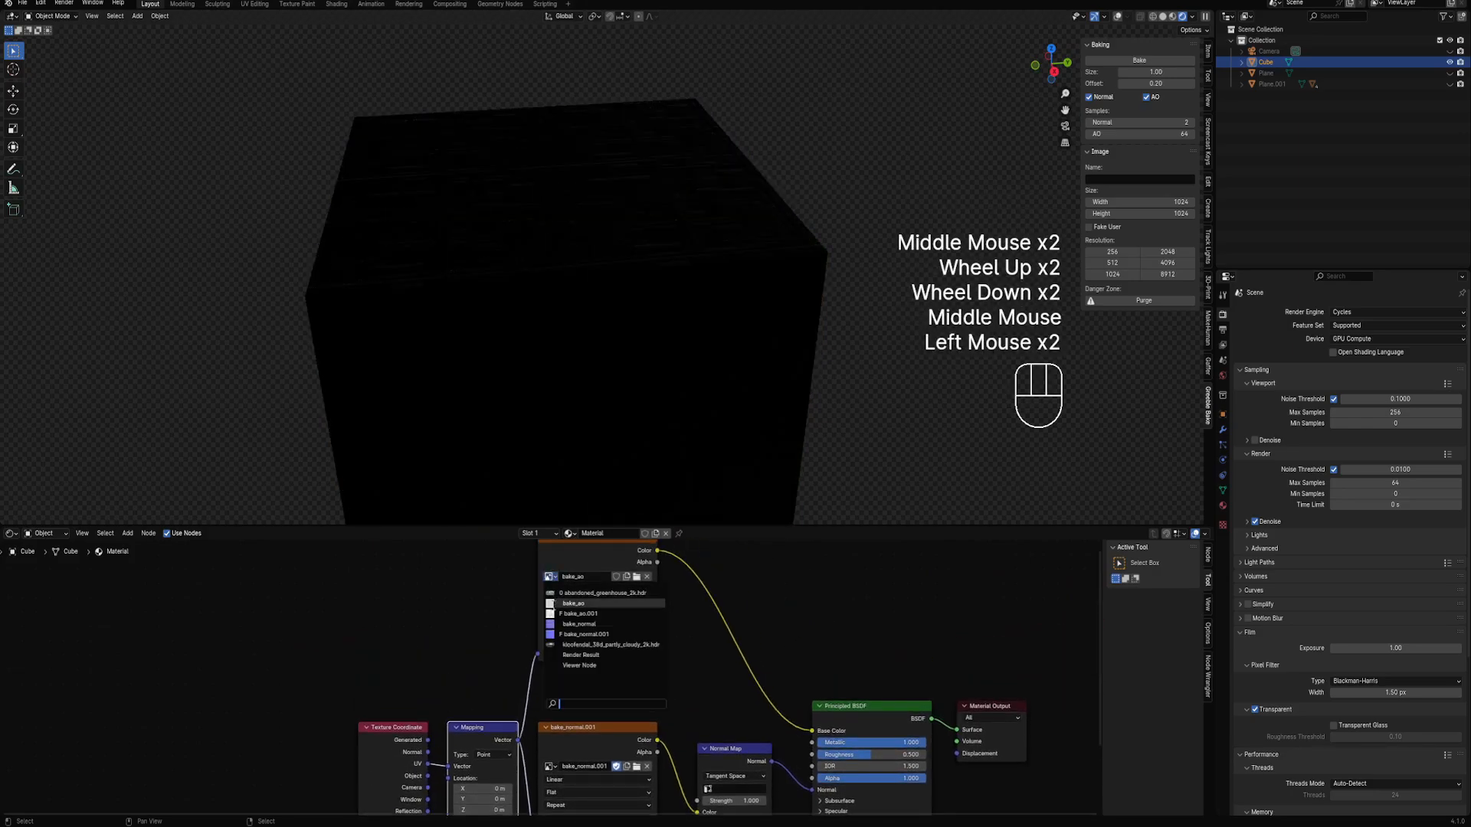
pyautogui.click(576, 614)
# Display the viewport in solid shading and purge the unused images with the baking add-on
pyautogui.scroll(-2, 559, 478)
pyautogui.moveTo(559, 478)
pyautogui.mouseDown(button='middle')
pyautogui.moveTo(596, 315)
pyautogui.moveTo(737, 327)
pyautogui.moveTo(694, 314)
pyautogui.moveTo(661, 361)
pyautogui.moveTo(681, 328)
pyautogui.mouseUp(button='middle')
pyautogui.scroll(-1, 694, 314)
pyautogui.press('z')
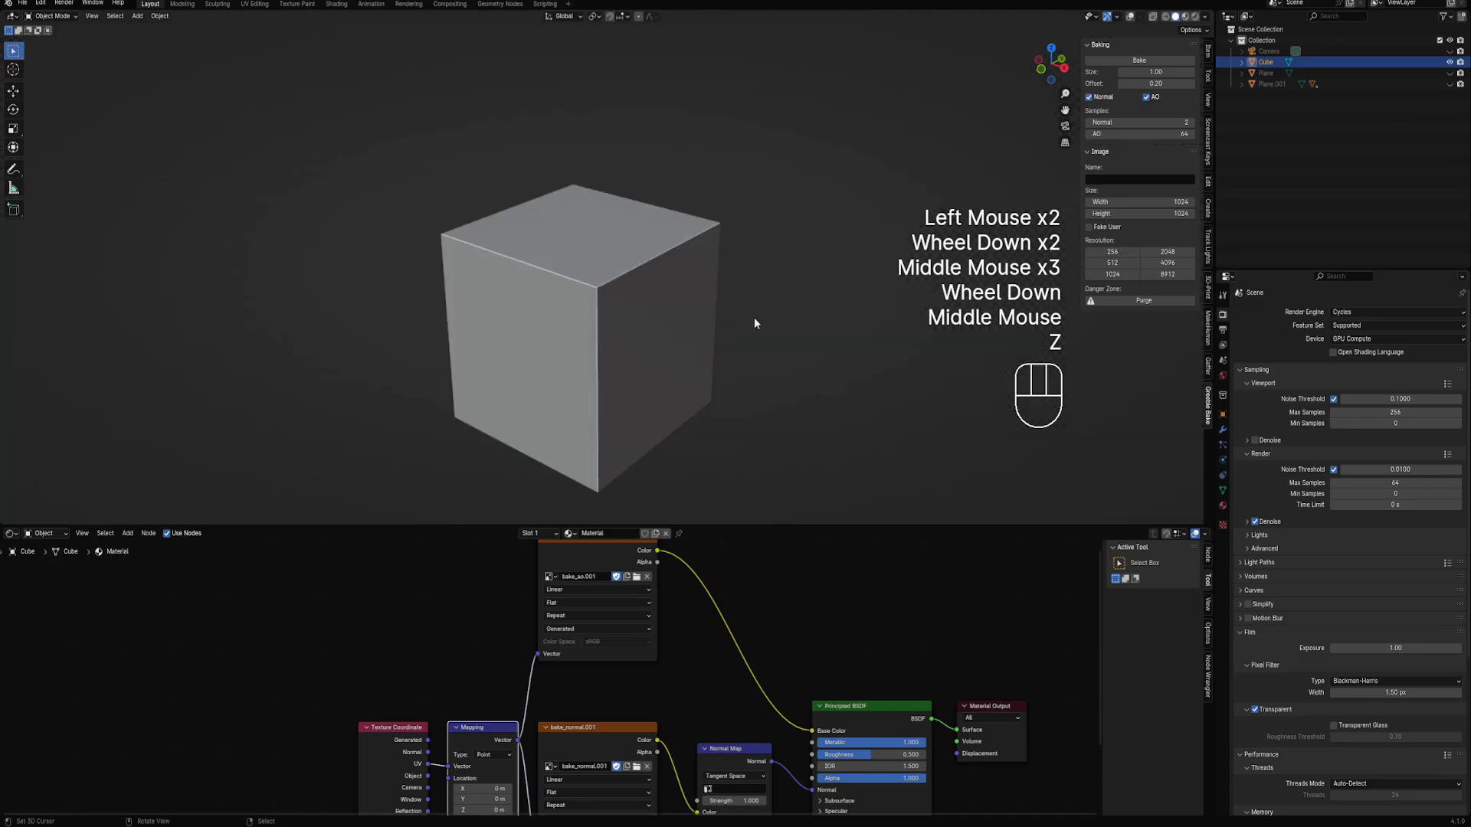
pyautogui.click(1169, 301)
pyautogui.scroll(-1, 751, 356)
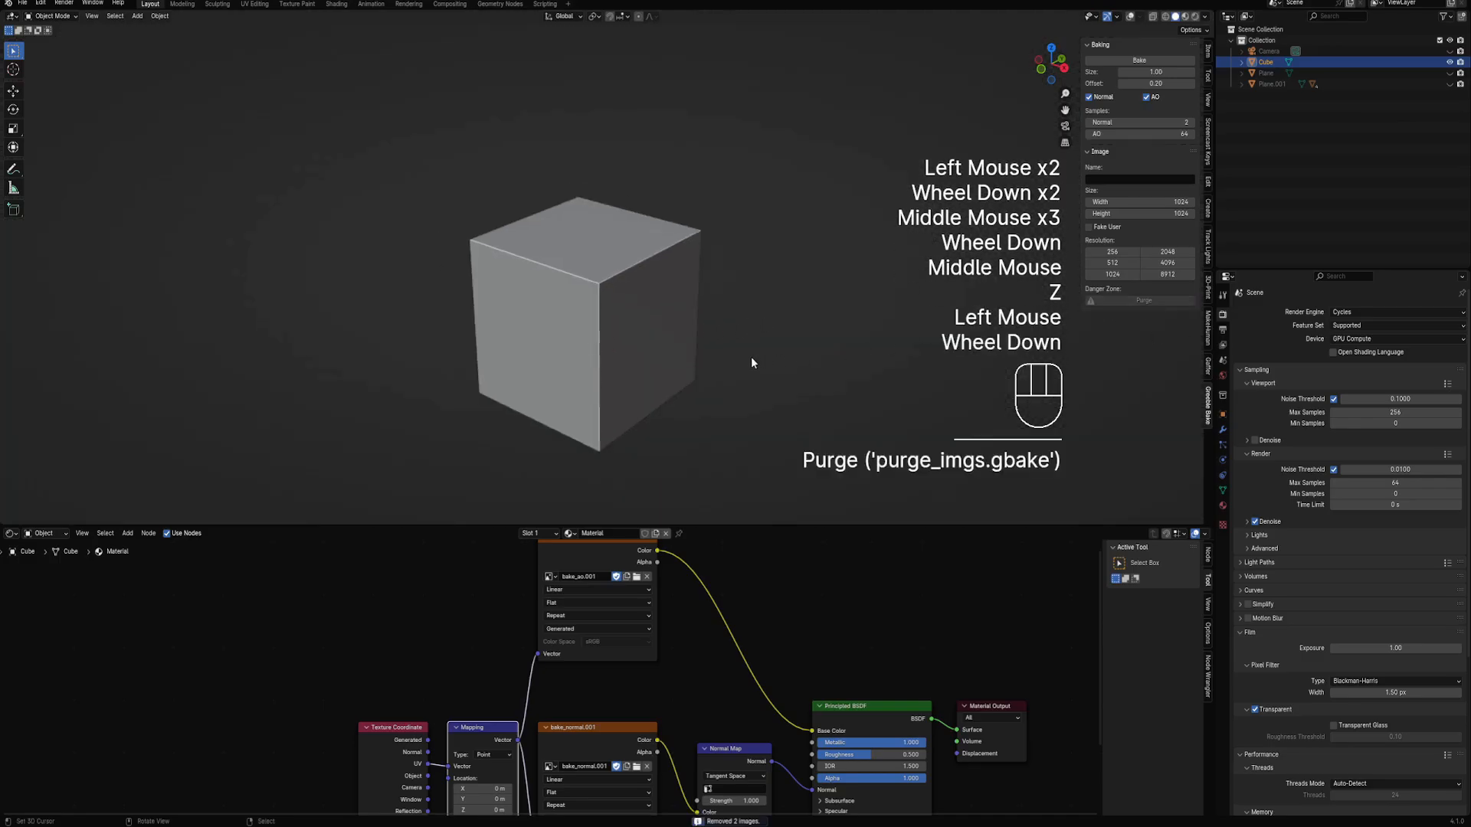
# Preview the textured cube in rendered shading, then return the viewport to solid shading
pyautogui.press('z')
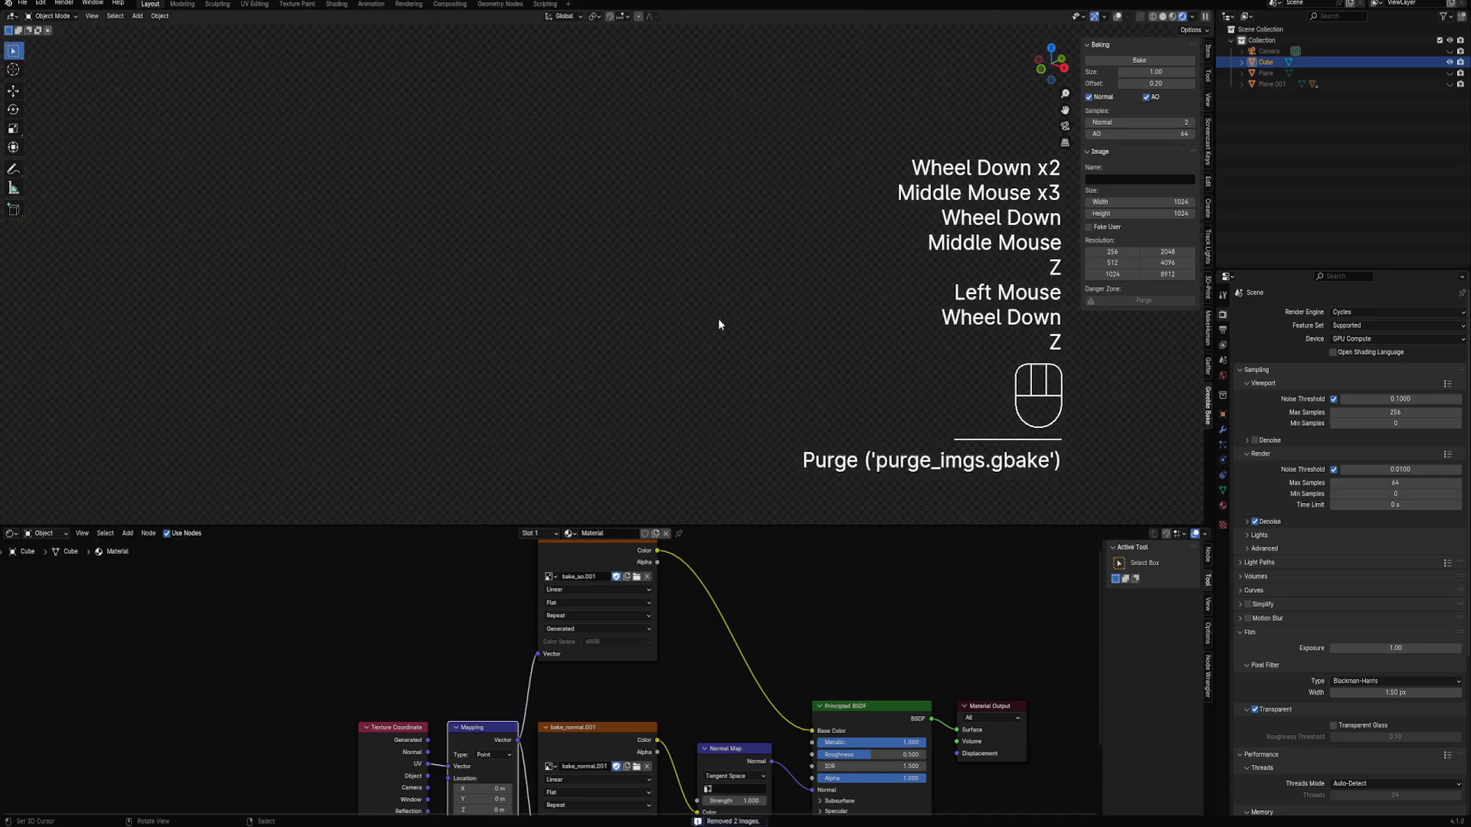
pyautogui.scroll(2, 718, 319)
pyautogui.moveTo(719, 318)
pyautogui.mouseDown(button='middle')
pyautogui.moveTo(634, 343)
pyautogui.moveTo(600, 386)
pyautogui.moveTo(628, 300)
pyautogui.mouseUp(button='middle')
pyautogui.press('z')
pyautogui.scroll(-1, 690, 329)
pyautogui.press('z')
# Unhide all objects, show the overlays, and bake normal and AO maps from the pyramid-patterned plane
pyautogui.hotkey('alt', 'h')
pyautogui.scroll(-1, 602, 374)
pyautogui.scroll(-1, 601, 386)
pyautogui.keyDown('shift'); pyautogui.scroll(1, 651, 337); pyautogui.keyUp('shift')
pyautogui.rightClick(666, 369)
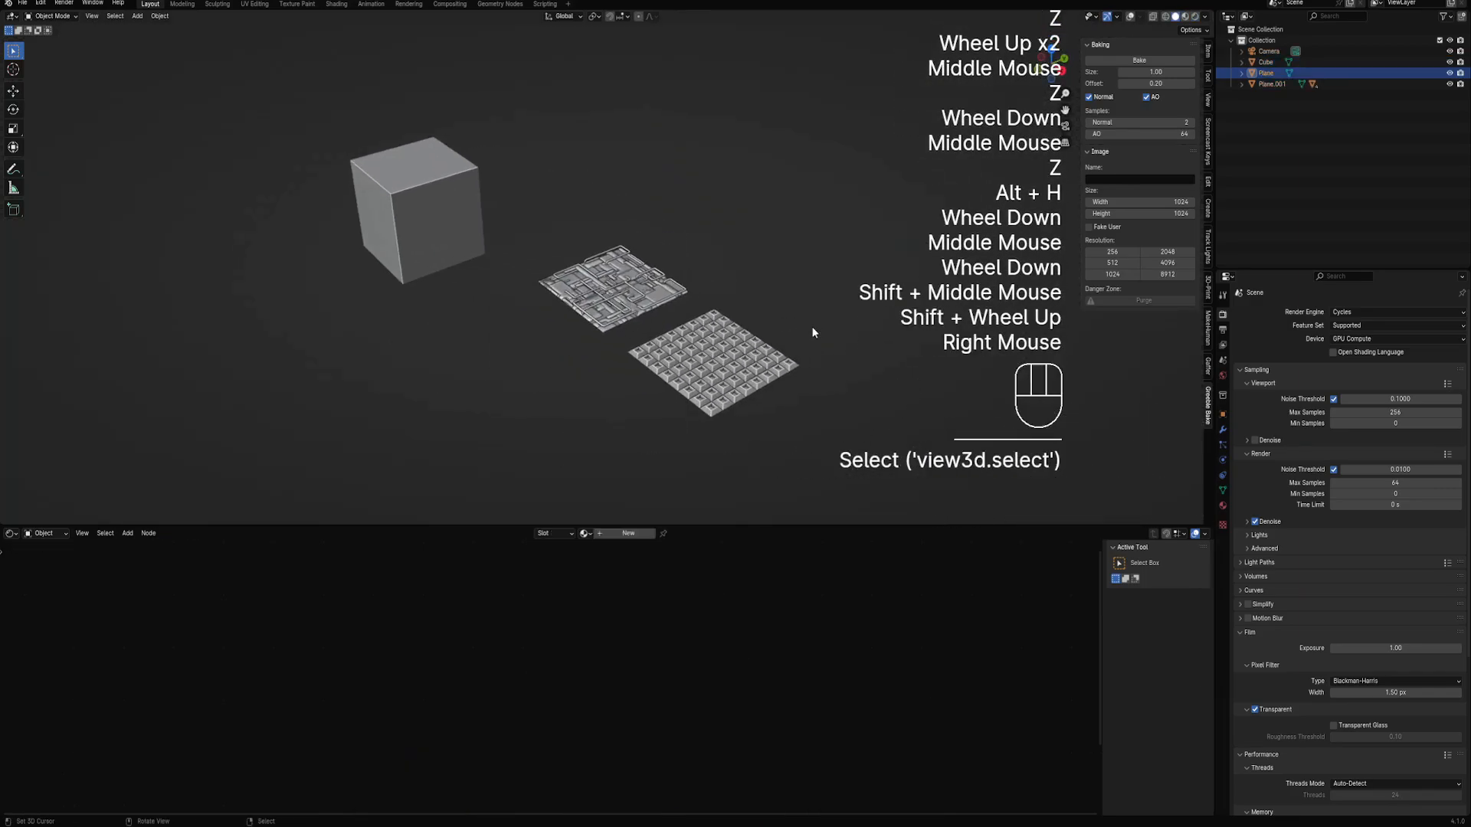
pyautogui.hotkey('shift', 'alt', 'z')
pyautogui.click(1110, 59)
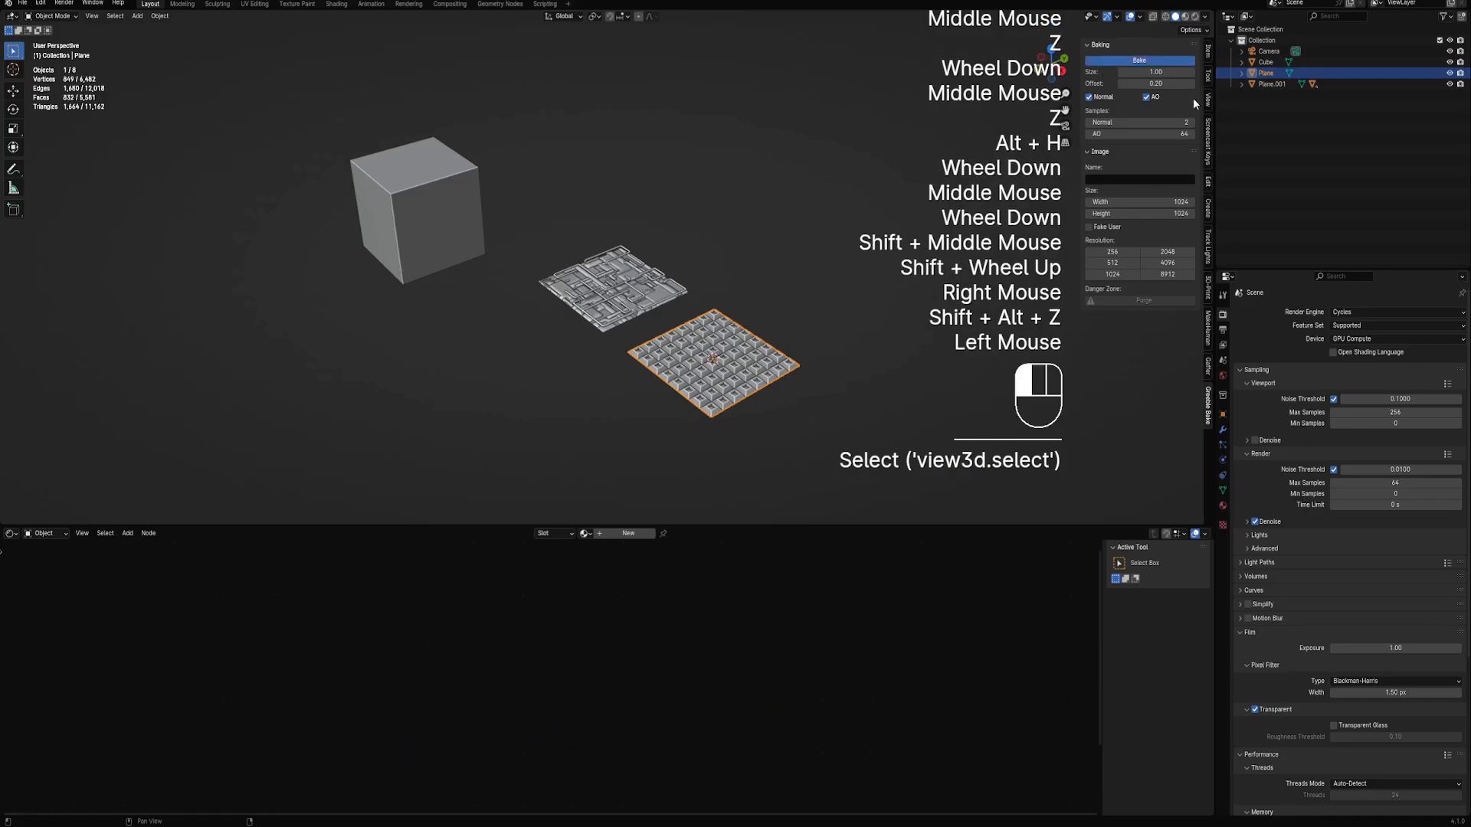
# Select the cube and display the viewport in rendered shading
pyautogui.keyDown('shift'); pyautogui.moveTo(554, 246); pyautogui.dragTo(731, 276, button='middle'); pyautogui.keyUp('shift')
pyautogui.scroll(2, 731, 277)
pyautogui.rightClick(615, 254)
pyautogui.press('z')
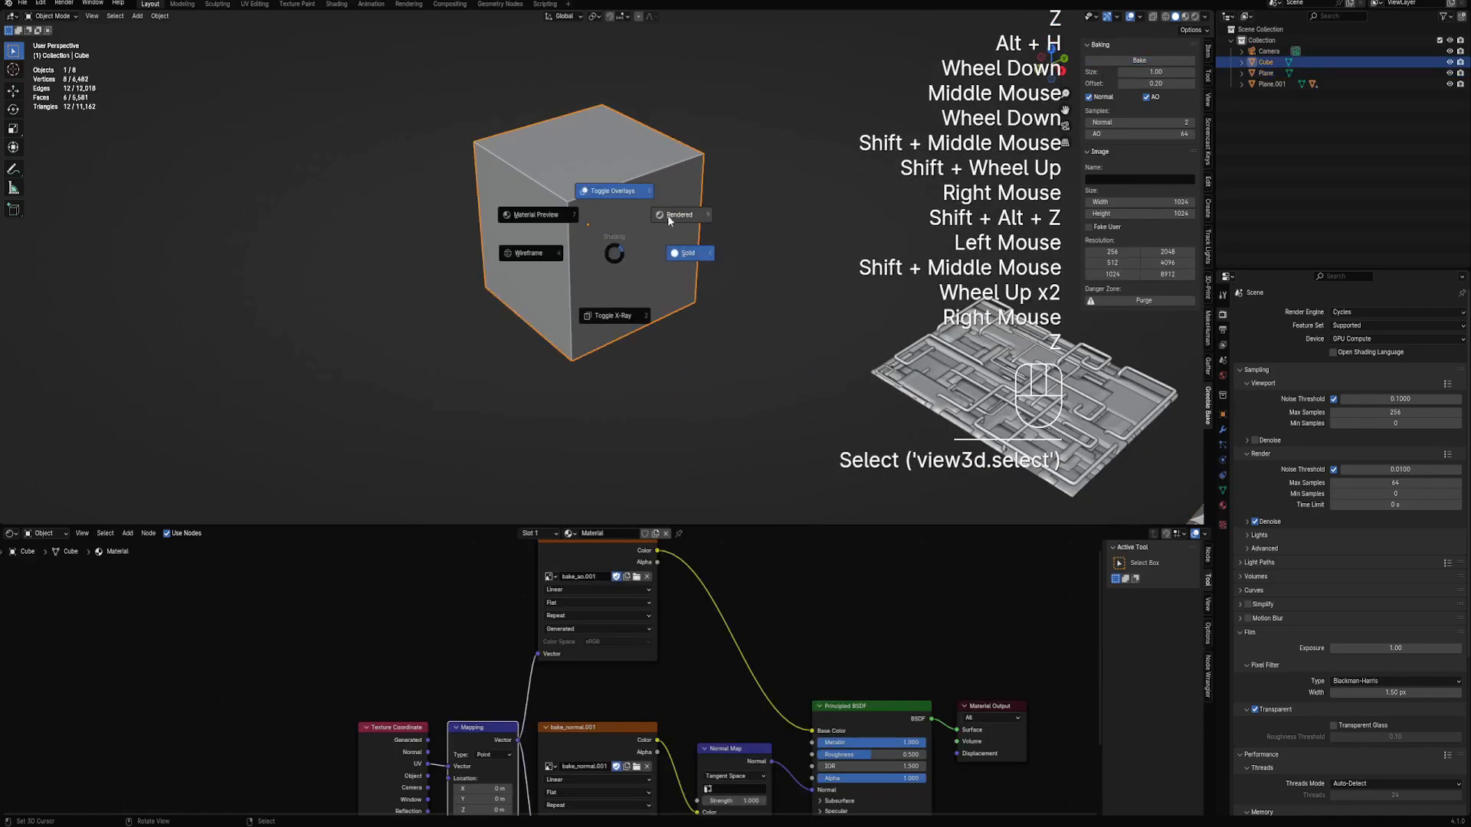
# Try bake_normal as the image in the texture node feeding Base Color
pyautogui.scroll(2, 588, 575)
pyautogui.moveTo(588, 574); pyautogui.dragTo(577, 431, button='middle')
pyautogui.click(548, 582)
pyautogui.click(595, 647)
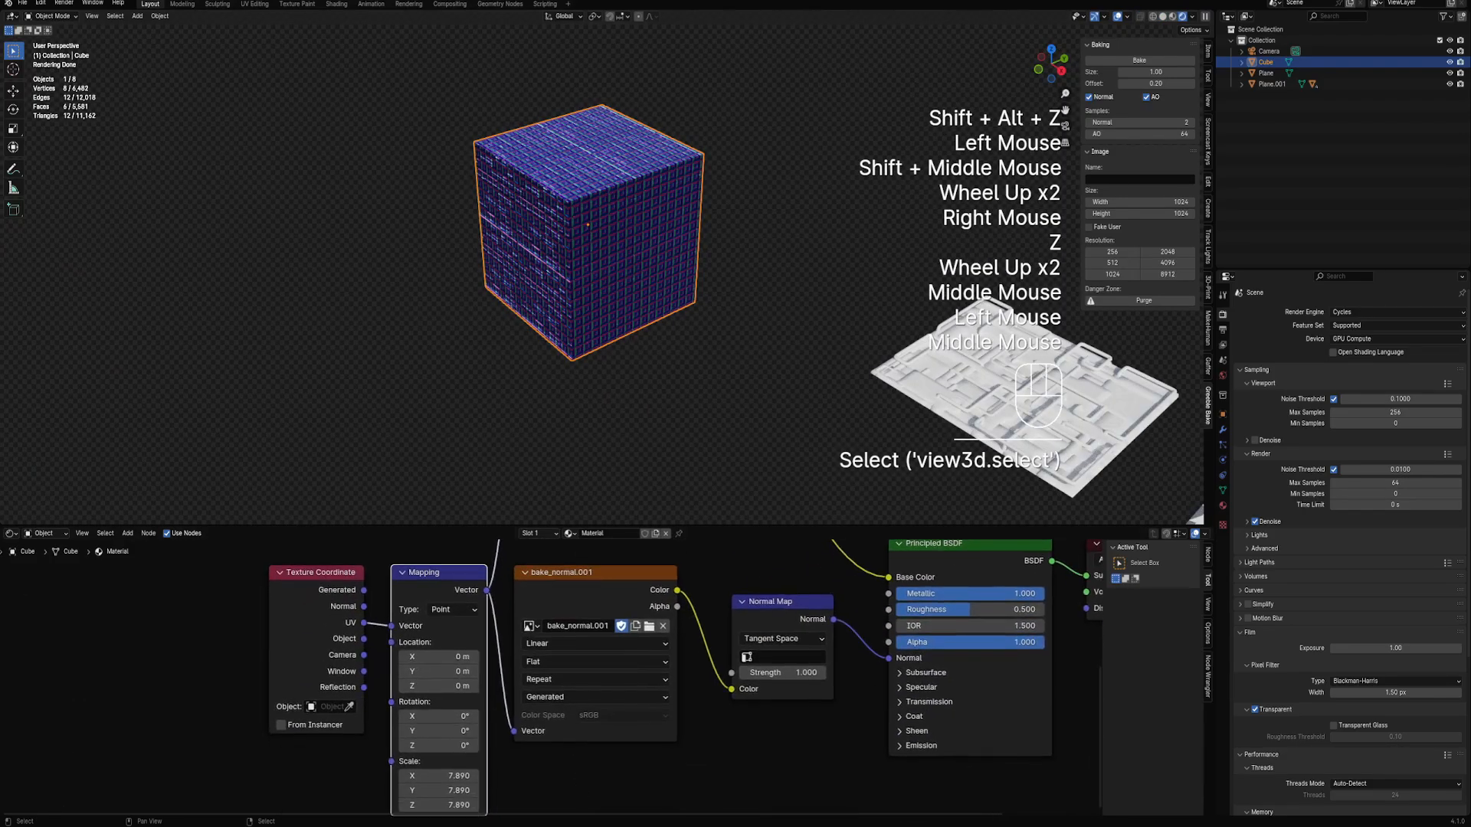
# Assign bake_ao as the image in the texture node feeding Base Color
pyautogui.click(530, 626)
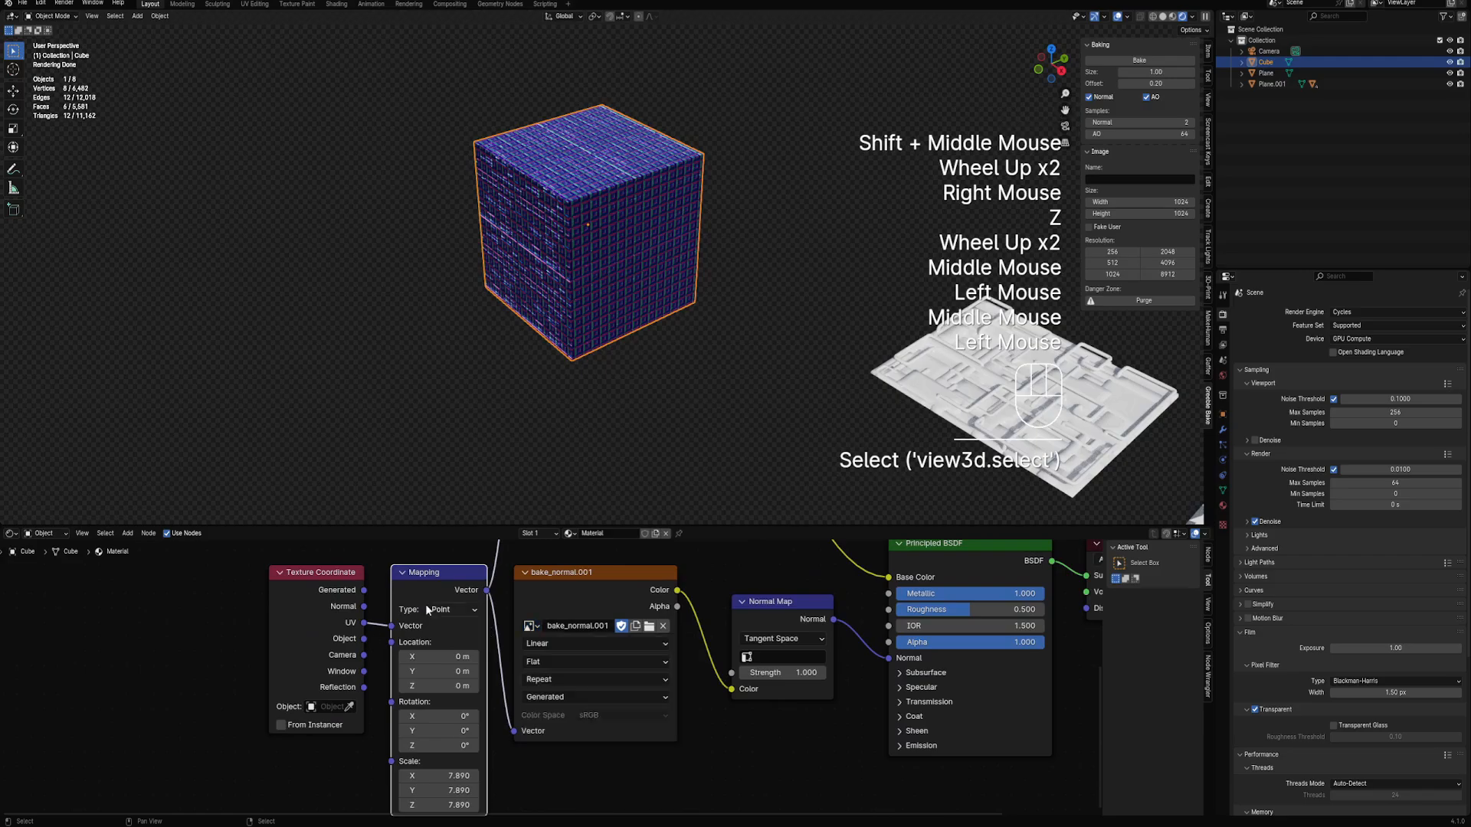
pyautogui.moveTo(476, 581); pyautogui.dragTo(481, 811, button='middle')
pyautogui.click(534, 597)
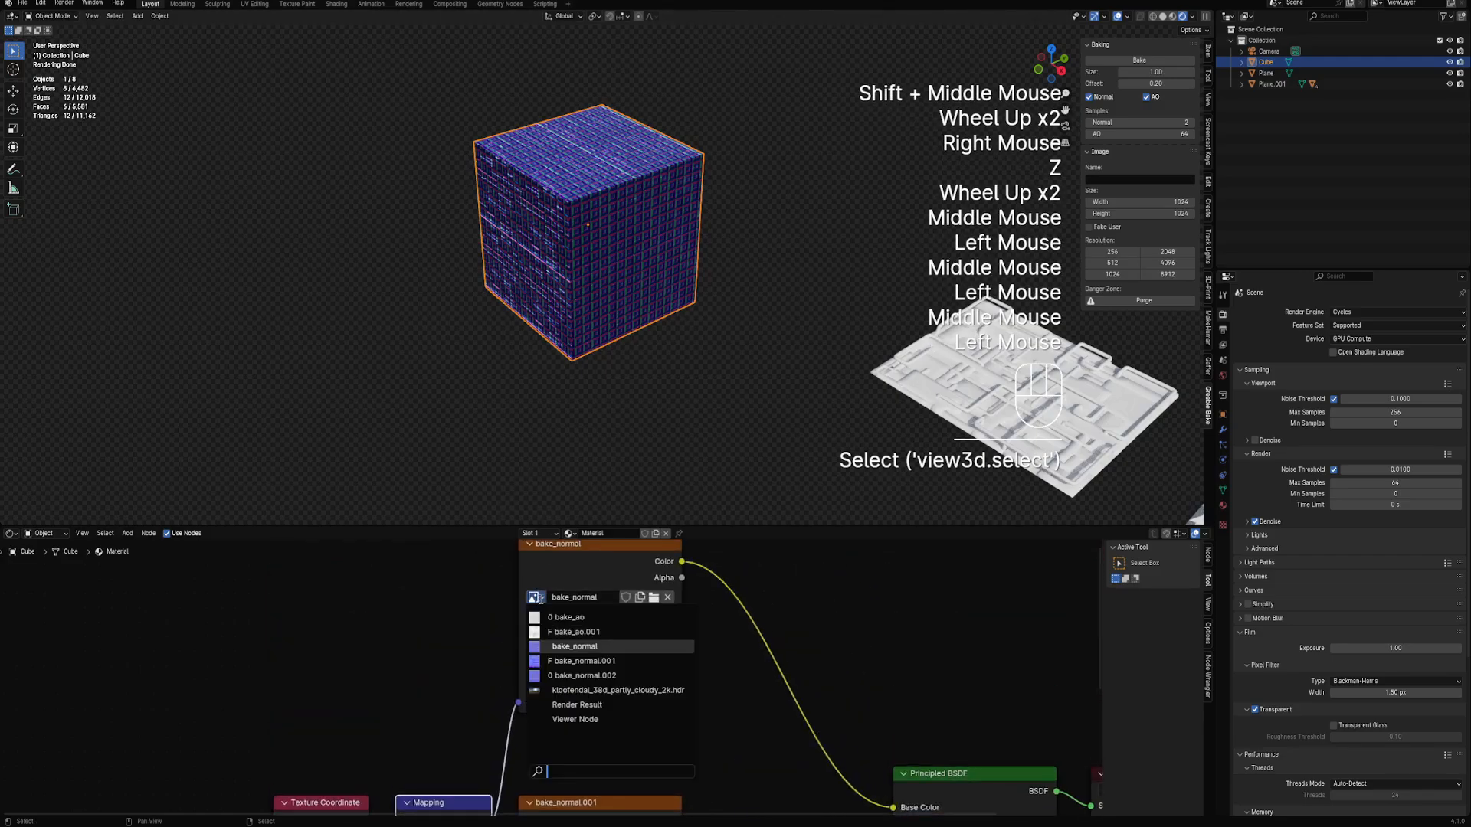
pyautogui.click(566, 617)
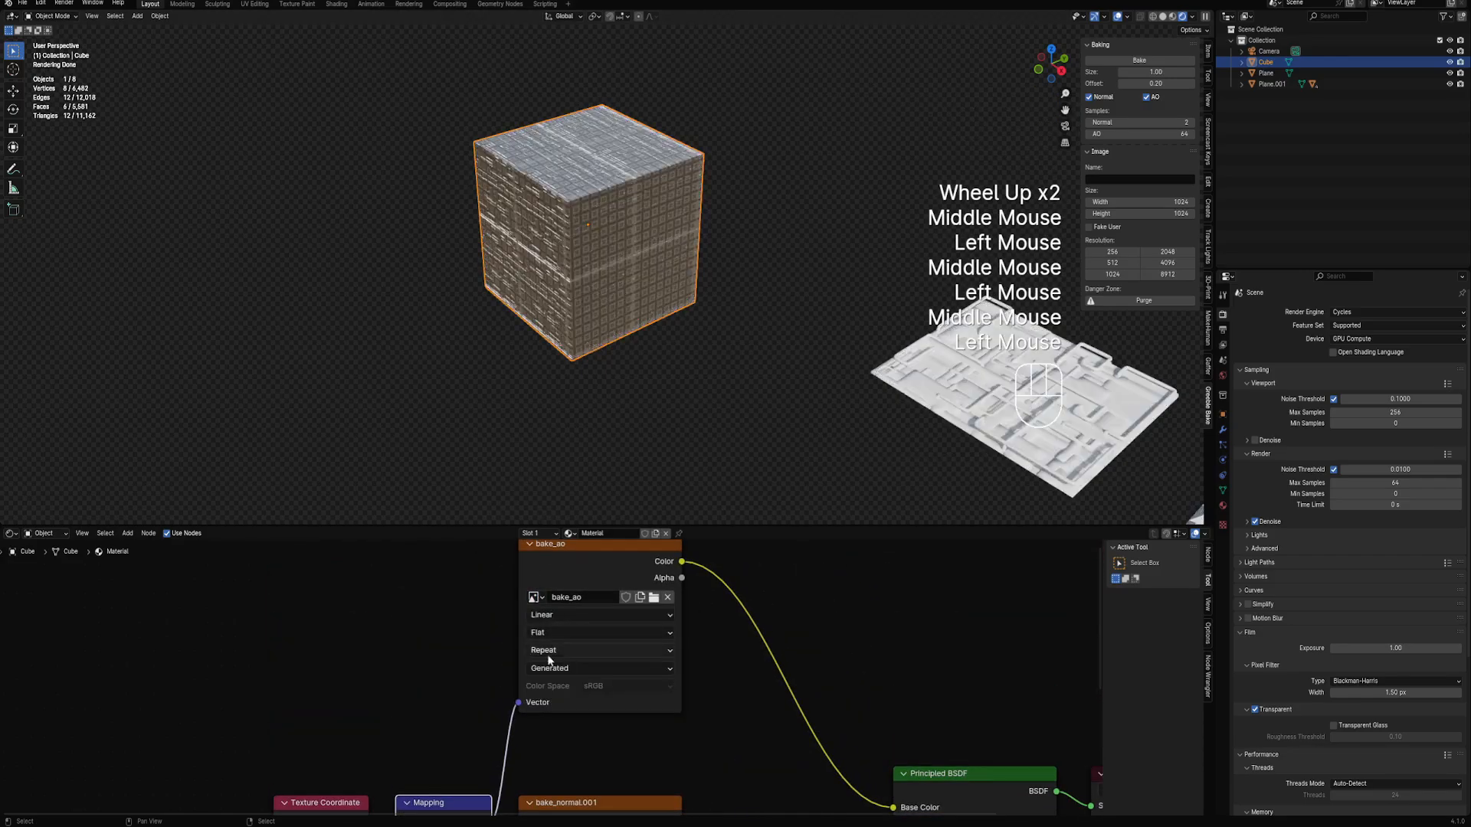
# Assign bake_normal as the image in the texture node feeding the Normal Map
pyautogui.scroll(-1, 559, 705)
pyautogui.moveTo(580, 755); pyautogui.dragTo(582, 558, button='middle')
pyautogui.scroll(2, 582, 558)
pyautogui.click(538, 651)
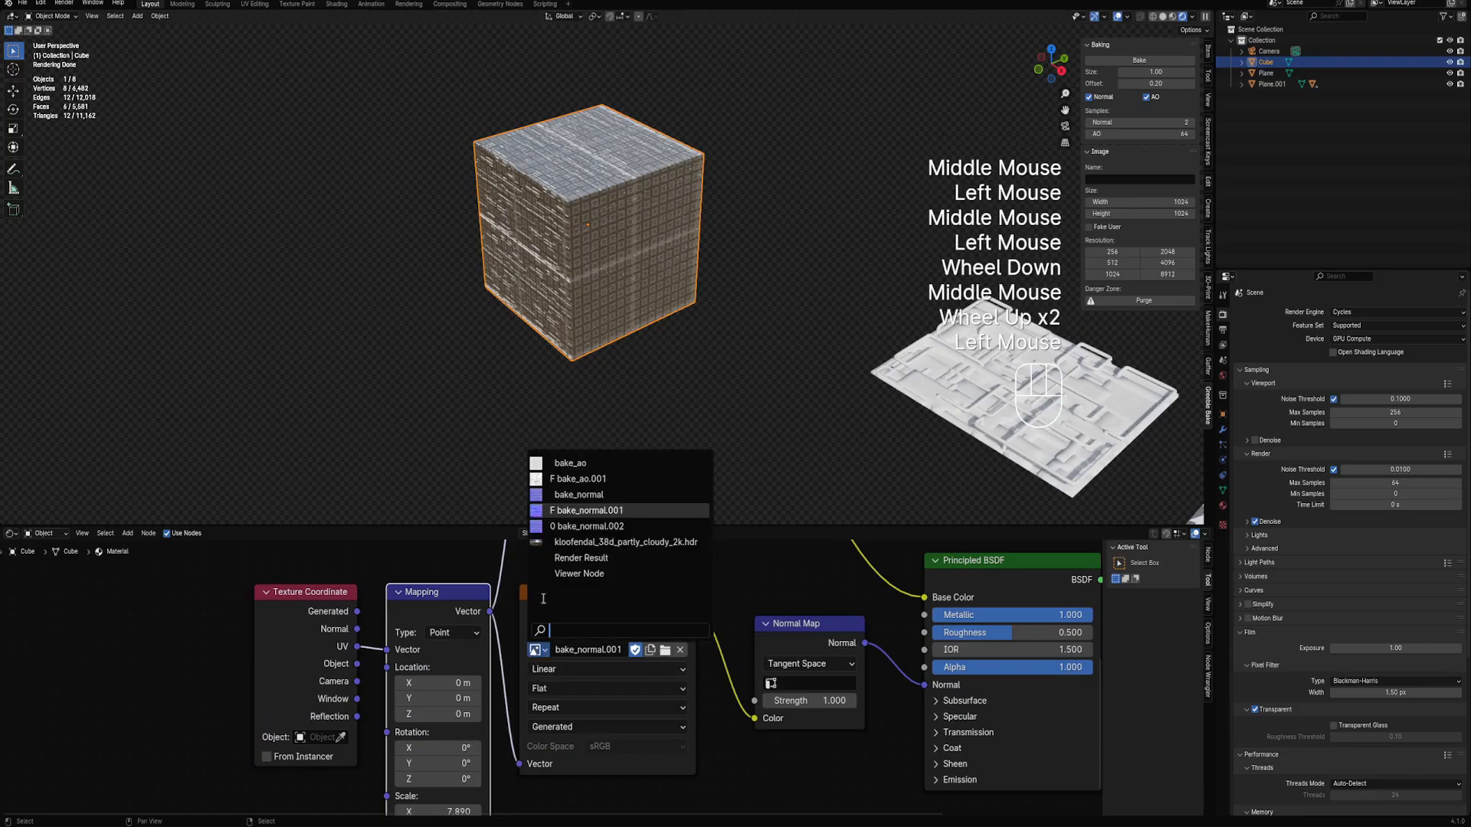
pyautogui.click(578, 494)
pyautogui.moveTo(605, 311); pyautogui.dragTo(673, 264, button='middle')
pyautogui.scroll(2, 673, 264)
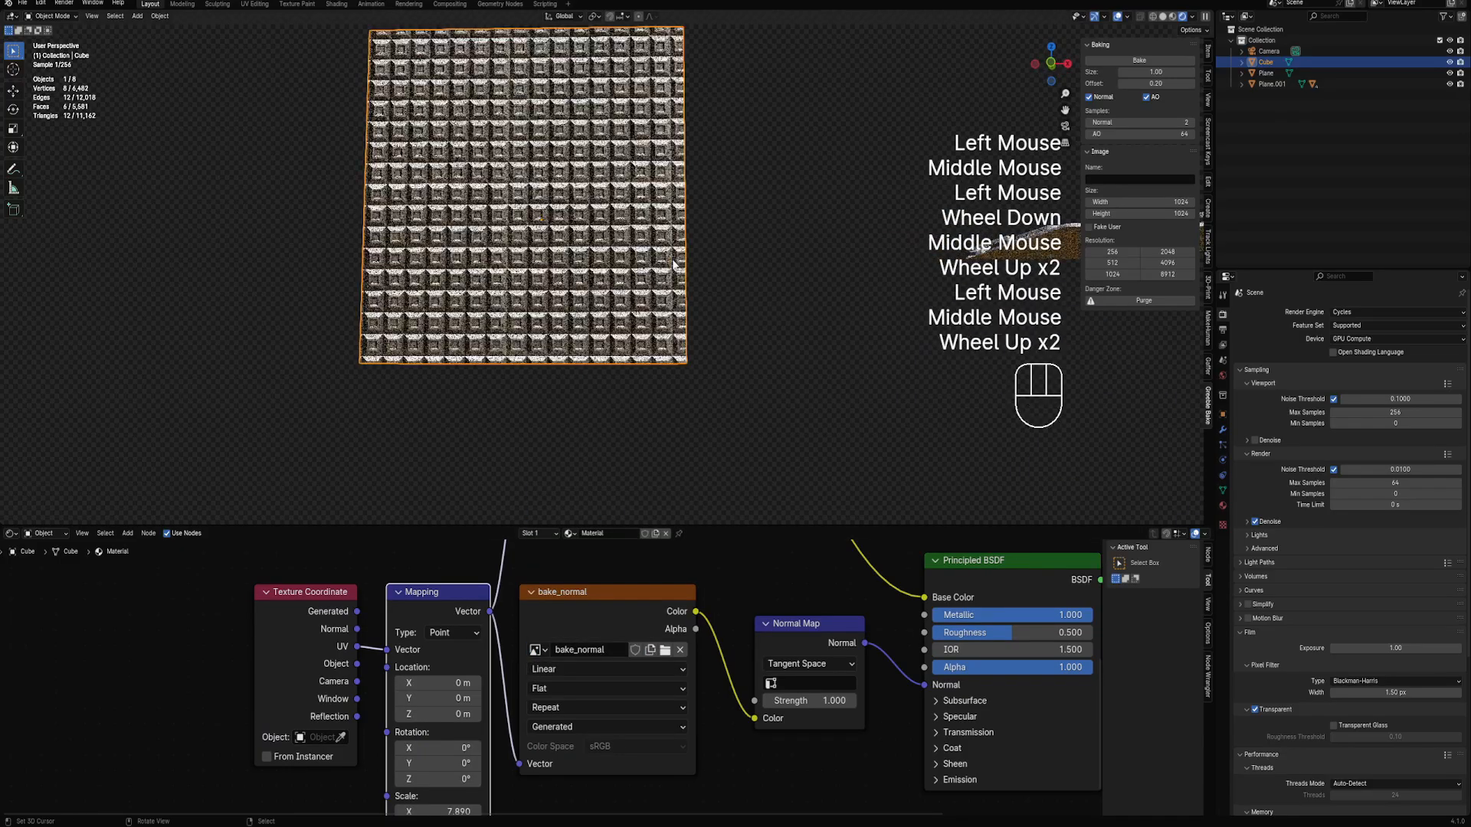
# Set the Mapping node's X, Y and Z scale to about 4.170
pyautogui.moveTo(534, 720); pyautogui.dragTo(632, 584, button='middle')
pyautogui.scroll(1, 632, 583)
pyautogui.moveTo(530, 684); pyautogui.dragTo(466, 686)
pyautogui.moveTo(911, 130)
pyautogui.mouseDown(button='middle')
pyautogui.moveTo(819, 199)
pyautogui.moveTo(637, 235)
pyautogui.mouseUp(button='middle')
pyautogui.scroll(-1, 719, 197)
pyautogui.scroll(-1, 718, 191)
# Return to solid shading and, in the top view, add a plane in the empty area beside the two patterned panels
pyautogui.press('z')
pyautogui.scroll(-2, 794, 391)
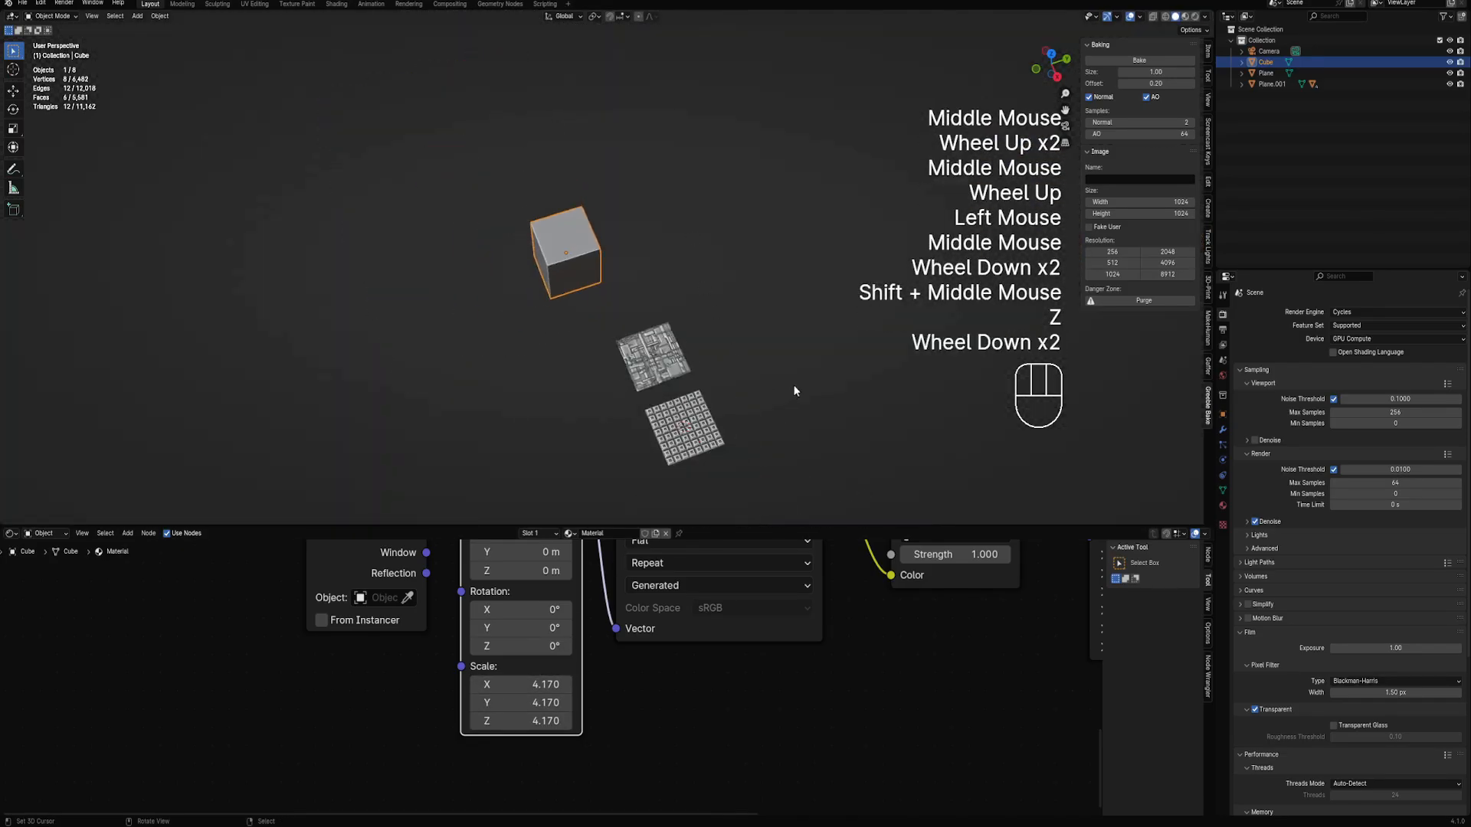
pyautogui.scroll(-1, 795, 391)
pyautogui.scroll(1, 682, 306)
pyautogui.keyDown('shift'); pyautogui.moveTo(795, 390); pyautogui.dragTo(617, 240, button='middle'); pyautogui.keyUp('shift')
pyautogui.scroll(1, 559, 277)
pyautogui.scroll(1, 602, 305)
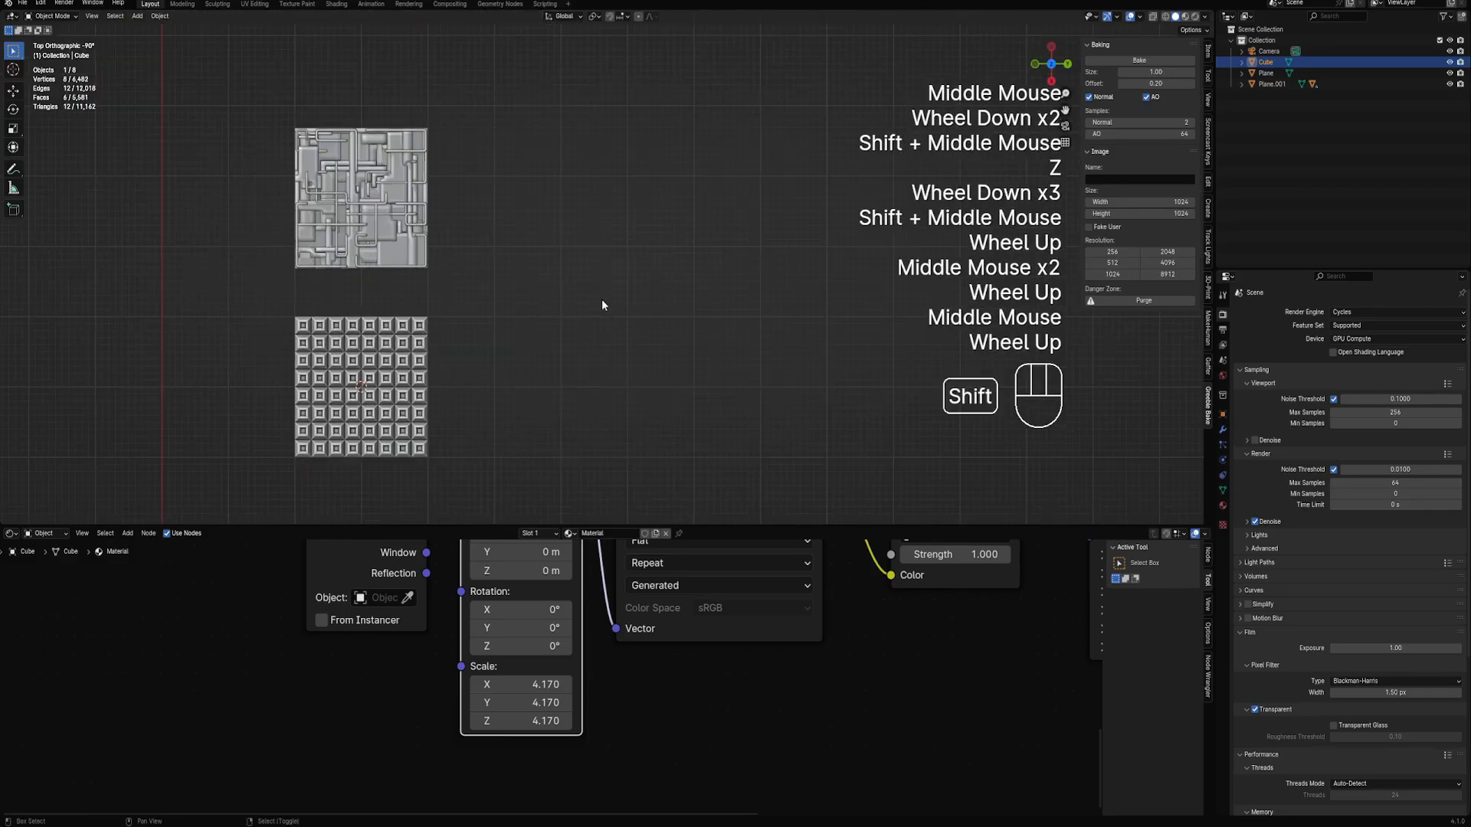
pyautogui.hotkey('shift', 'a')
pyautogui.click(643, 289)
pyautogui.hotkey('shift', 'a')
pyautogui.moveTo(647, 298)
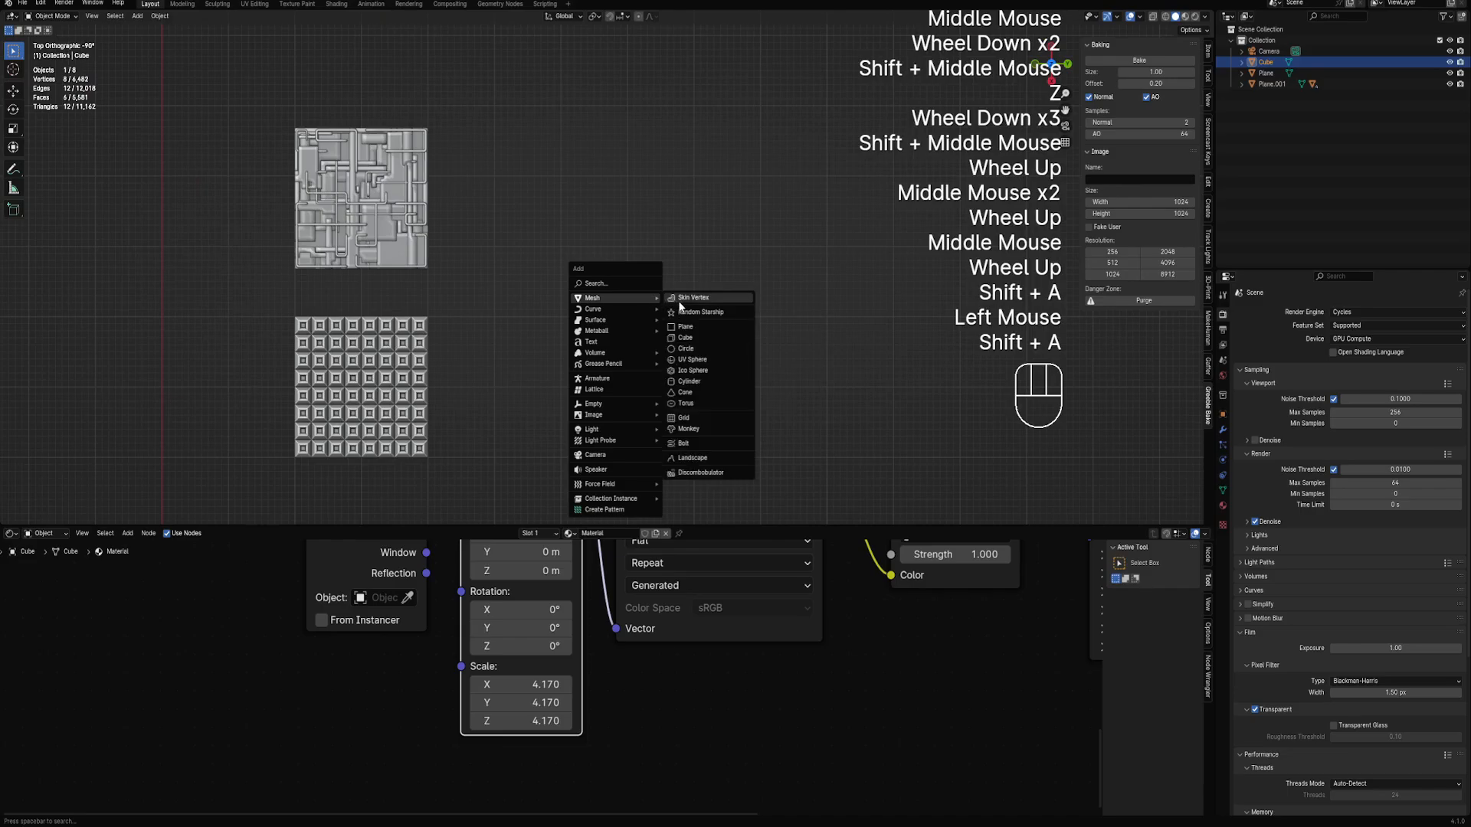
pyautogui.click(686, 328)
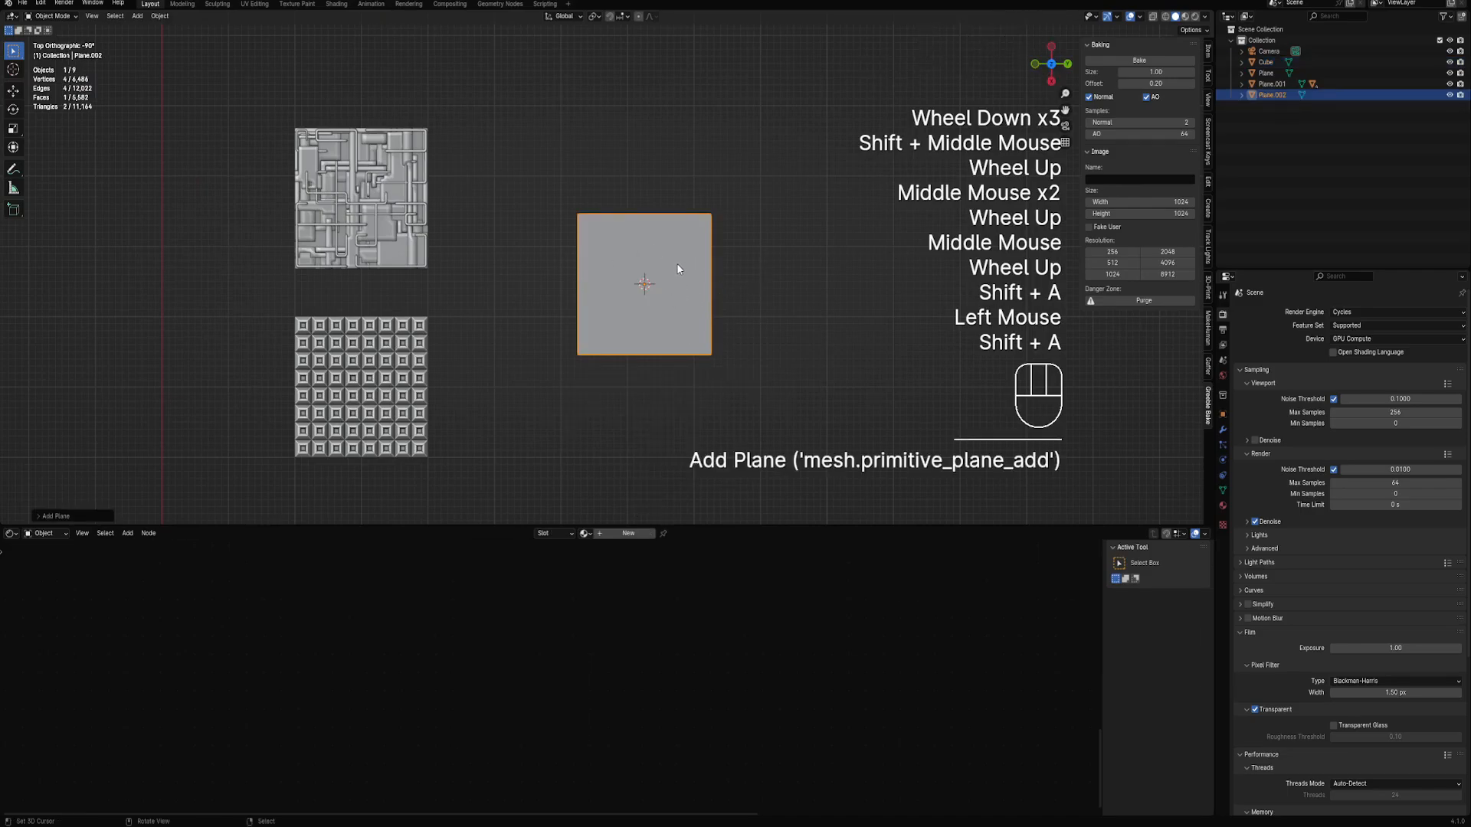
pyautogui.scroll(2, 683, 299)
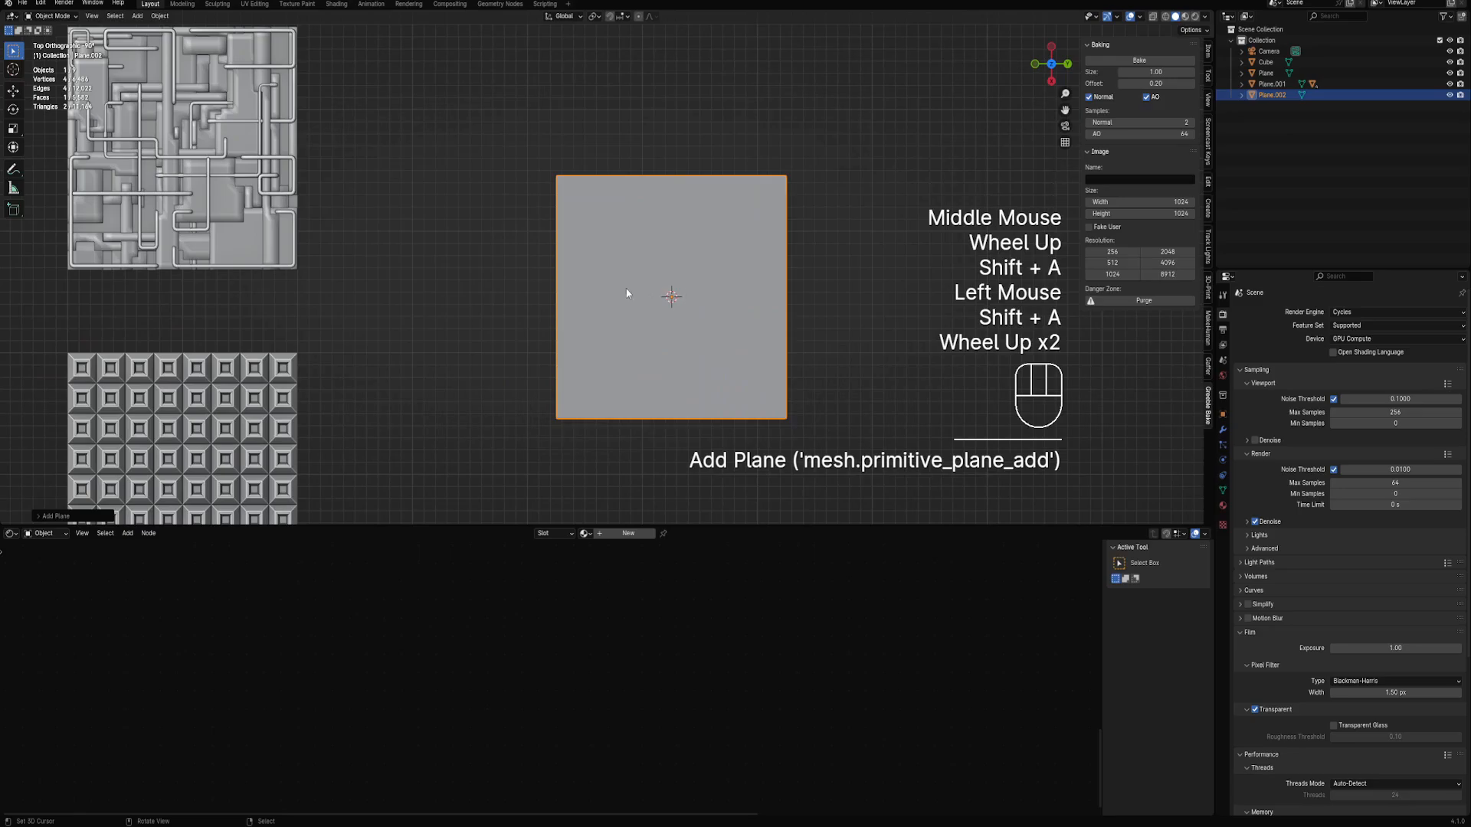
# Examine the piped panel and its base plane from above and below
pyautogui.keyDown('shift'); pyautogui.moveTo(626, 293); pyautogui.dragTo(679, 302, button='middle'); pyautogui.keyUp('shift')
pyautogui.keyDown('shift'); pyautogui.scroll(1, 678, 302); pyautogui.keyUp('shift')
pyautogui.scroll(1, 679, 302)
pyautogui.rightClick(575, 207)
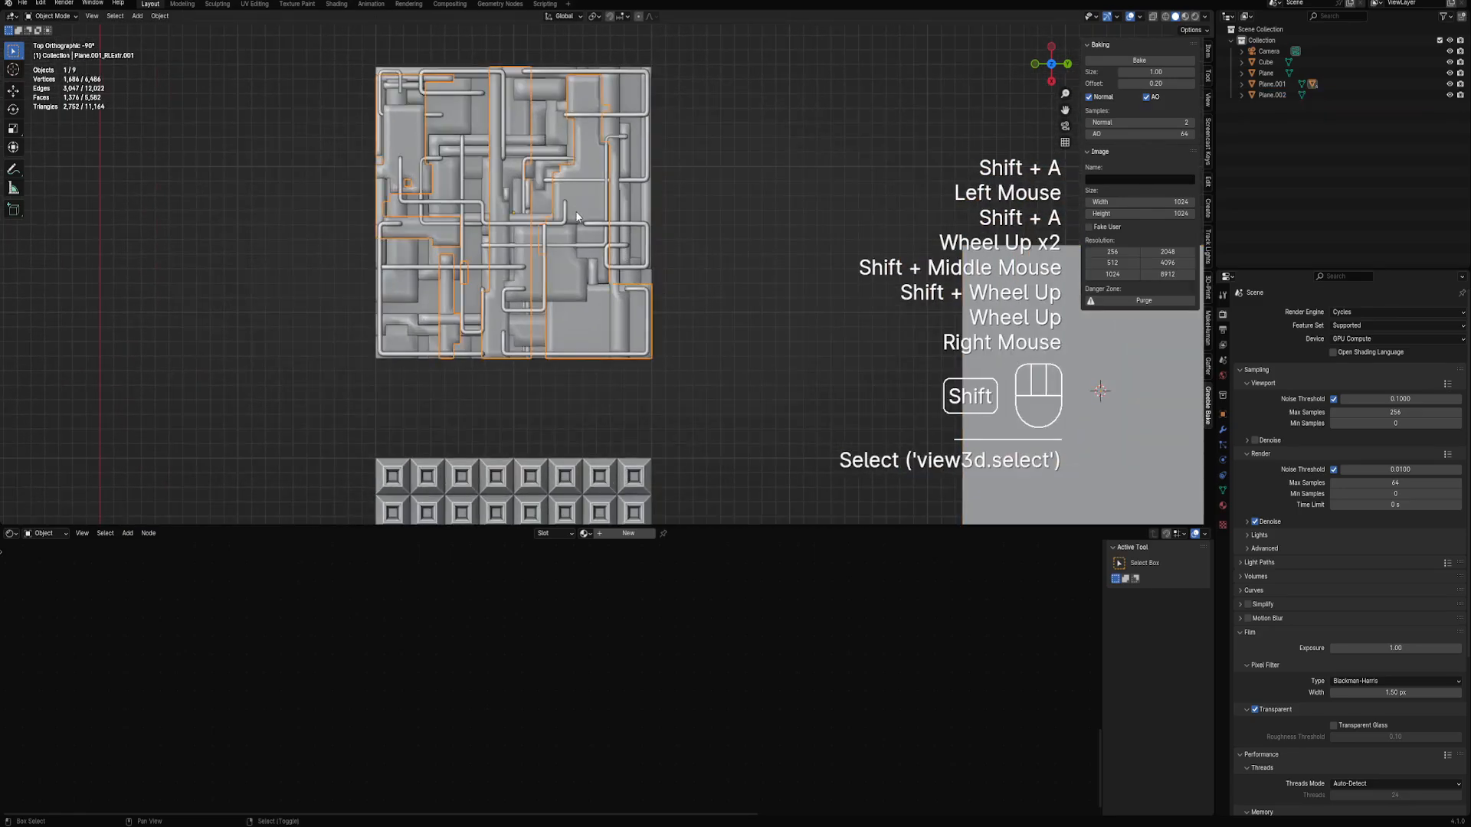
pyautogui.moveTo(583, 246); pyautogui.dragTo(640, 191, button='middle')
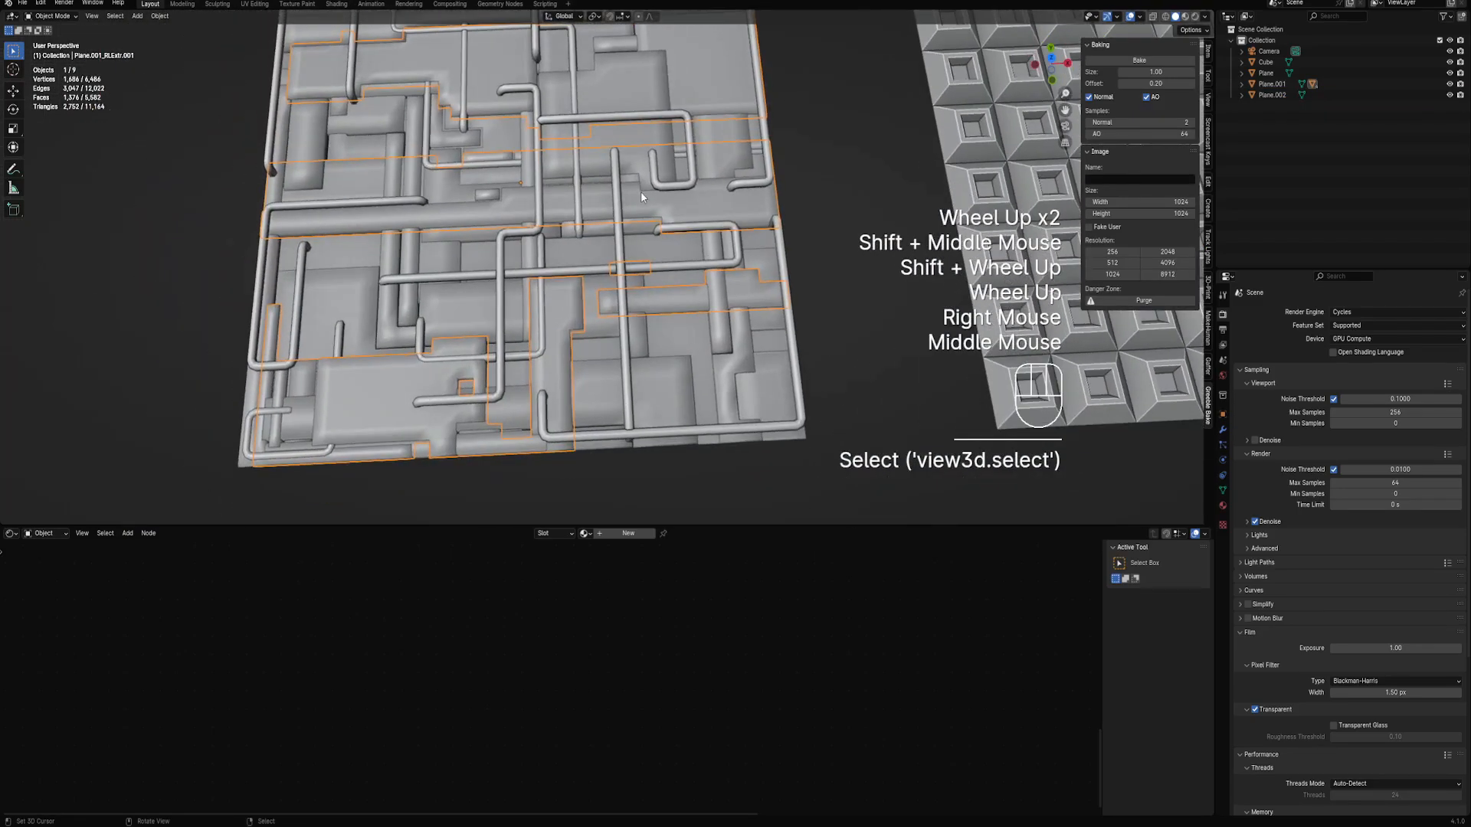
pyautogui.scroll(-1, 641, 199)
pyautogui.moveTo(677, 197); pyautogui.dragTo(600, 144, button='middle')
pyautogui.rightClick(651, 155)
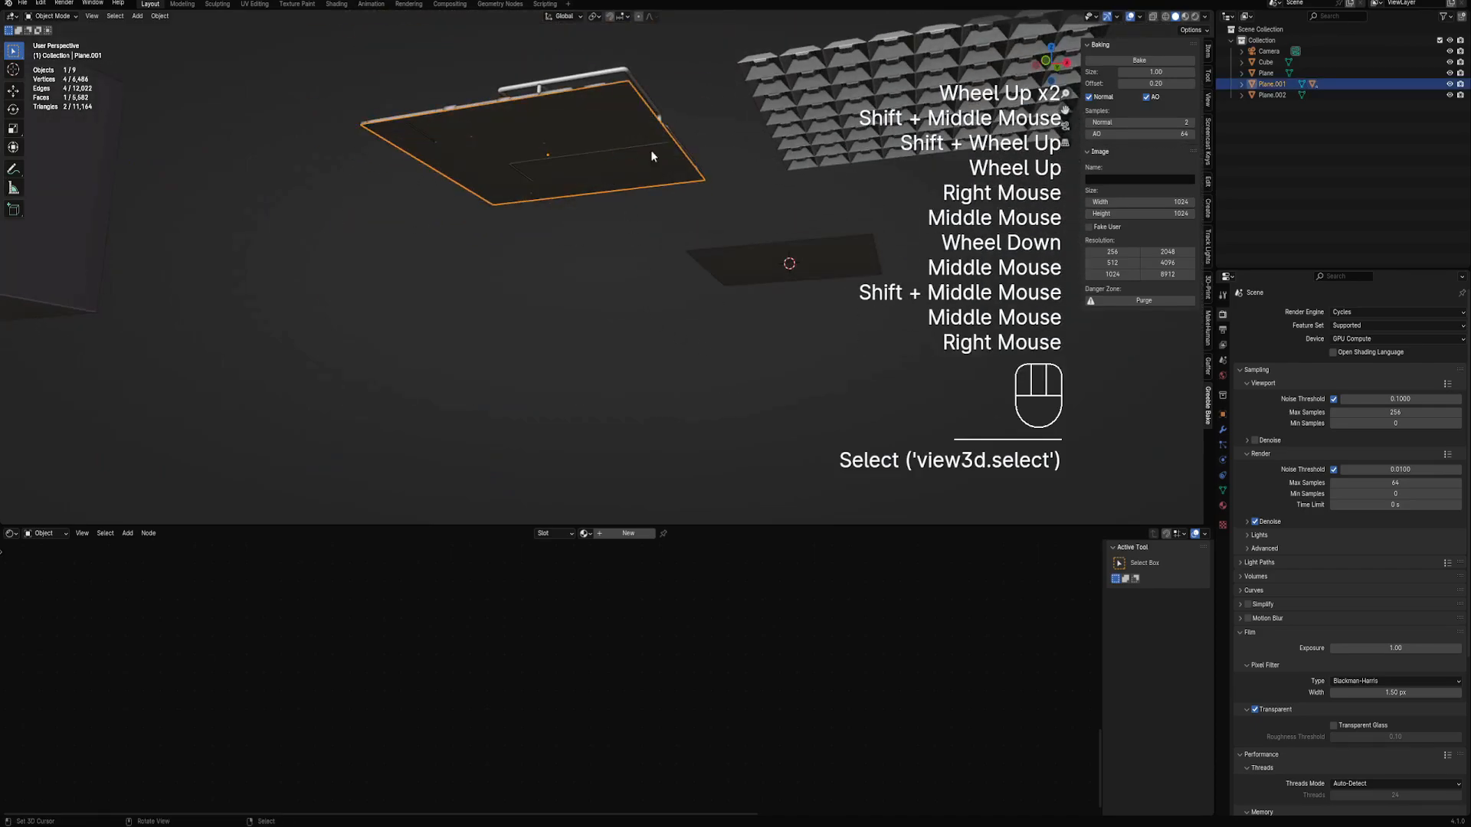
pyautogui.press('r')
pyautogui.rightClick(691, 196)
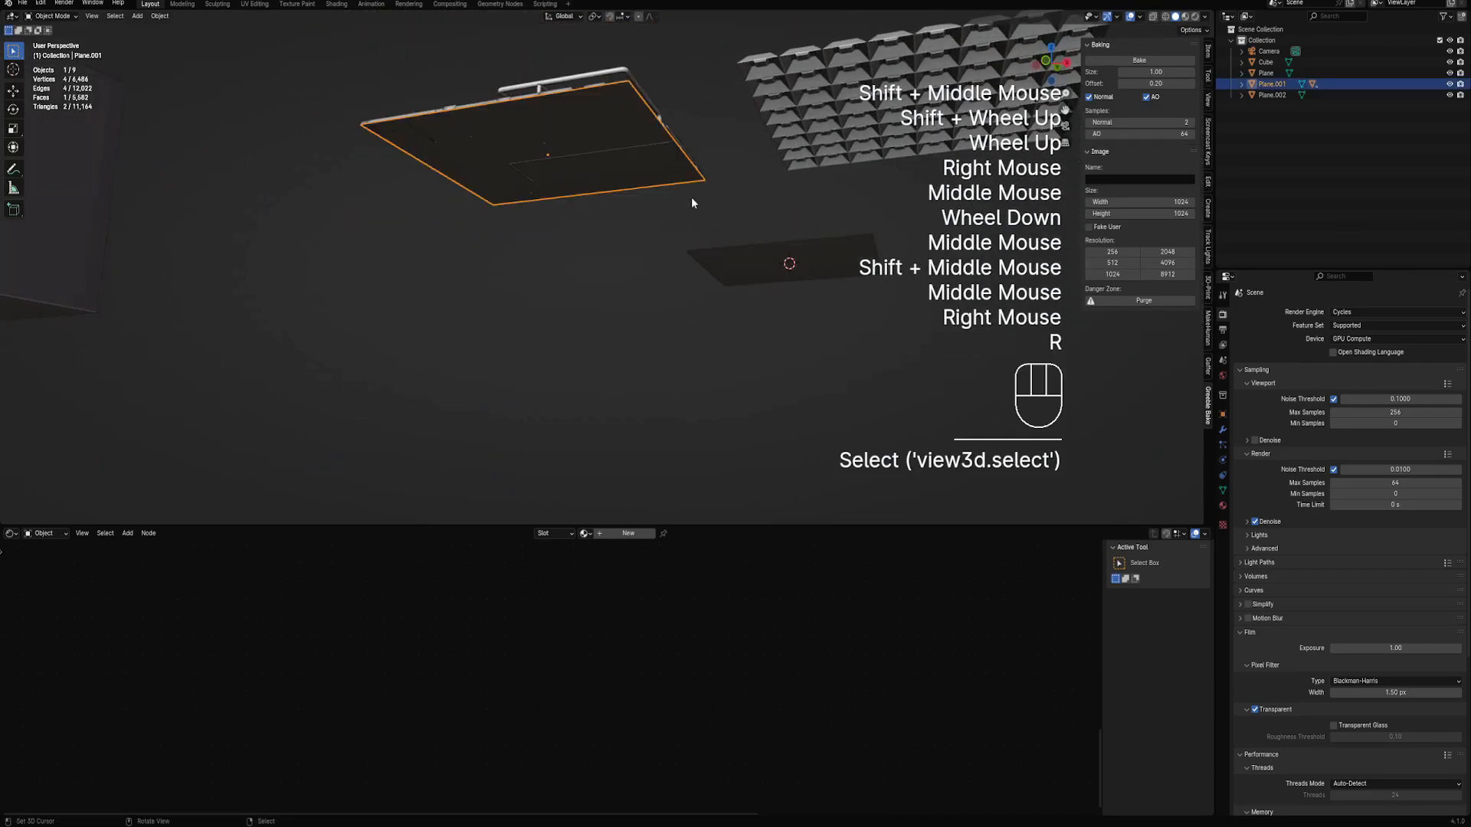
# Select the new blank plane and examine it from below and above
pyautogui.scroll(-1, 720, 229)
pyautogui.rightClick(745, 251)
pyautogui.press('r')
pyautogui.rightClick(788, 181)
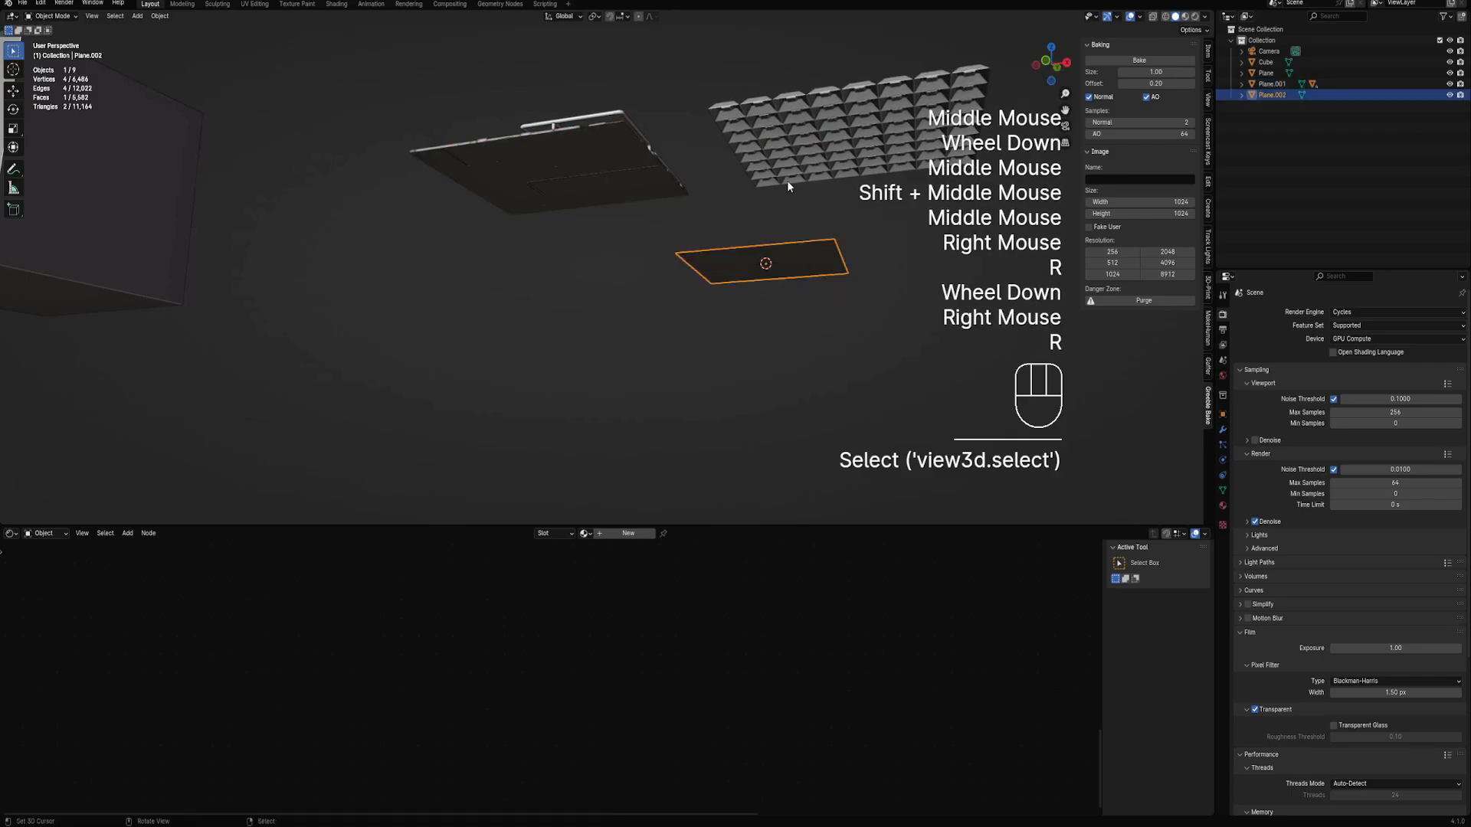
pyautogui.moveTo(788, 180); pyautogui.dragTo(575, 338, button='middle')
pyautogui.scroll(-1, 729, 303)
pyautogui.scroll(2, 624, 246)
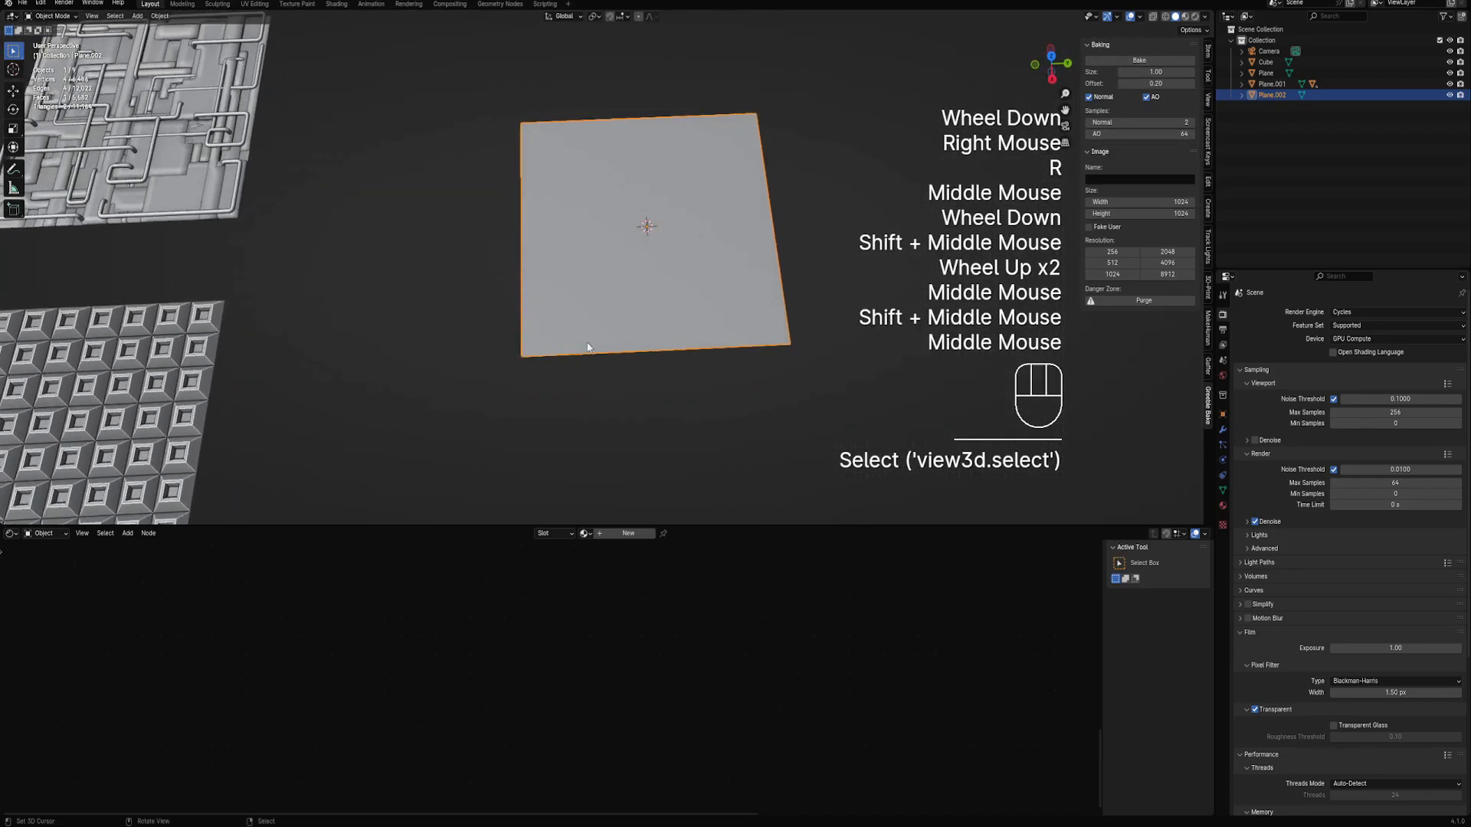
# Duplicate the blank plane, offset the copy so it overlaps the original's corner, and raise it above the original
pyautogui.keyDown('alt'); pyautogui.moveTo(667, 331); pyautogui.dragTo(686, 327, button='middle'); pyautogui.keyUp('alt')
pyautogui.hotkey('shift', 'd')
pyautogui.click(528, 236)
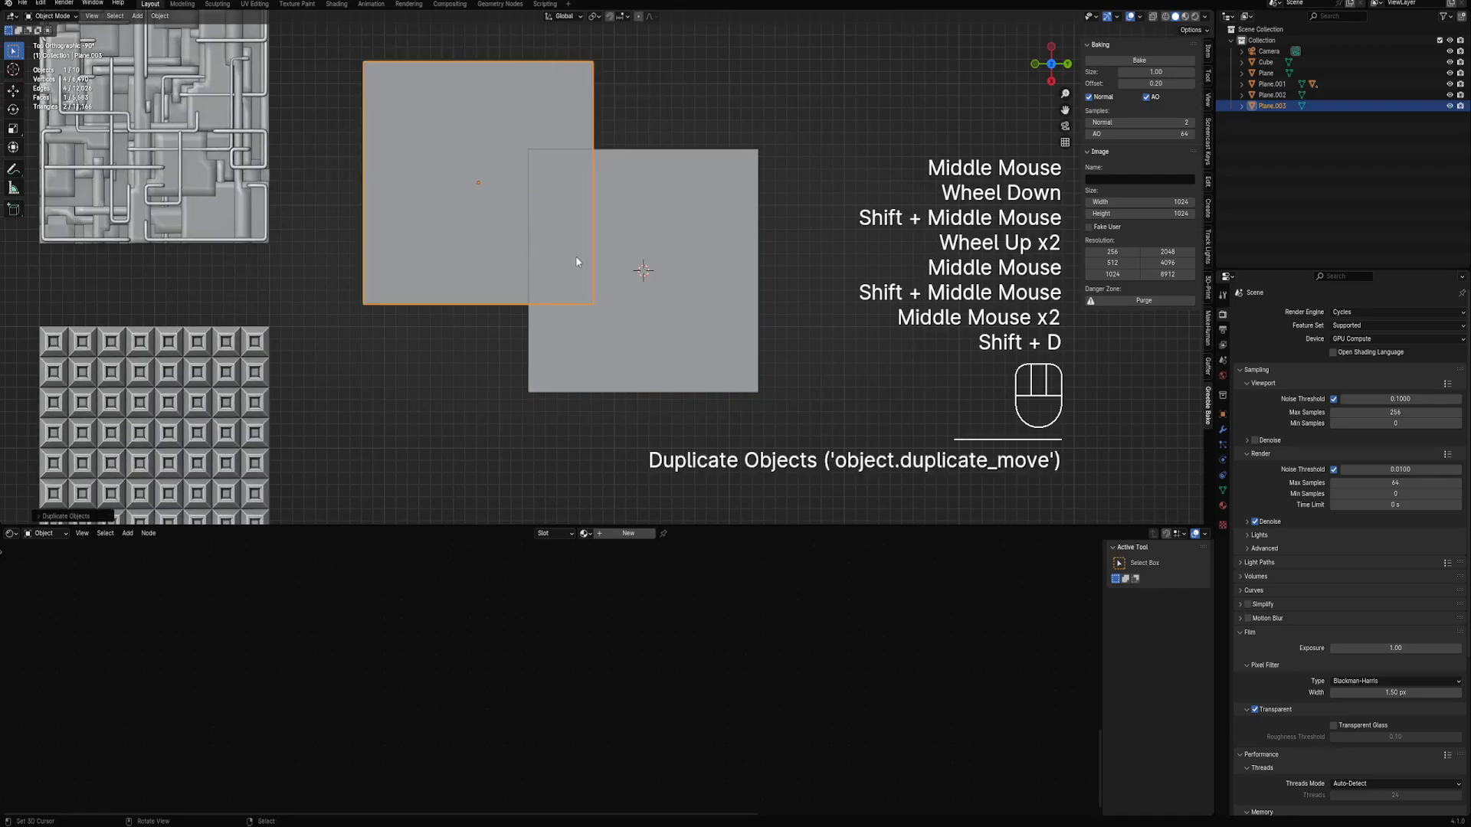
pyautogui.moveTo(576, 256); pyautogui.dragTo(640, 248, button='middle')
pyautogui.press('g')
# Duplicate the original blank plane again and place the copy overlapping both other planes
pyautogui.rightClick(700, 230)
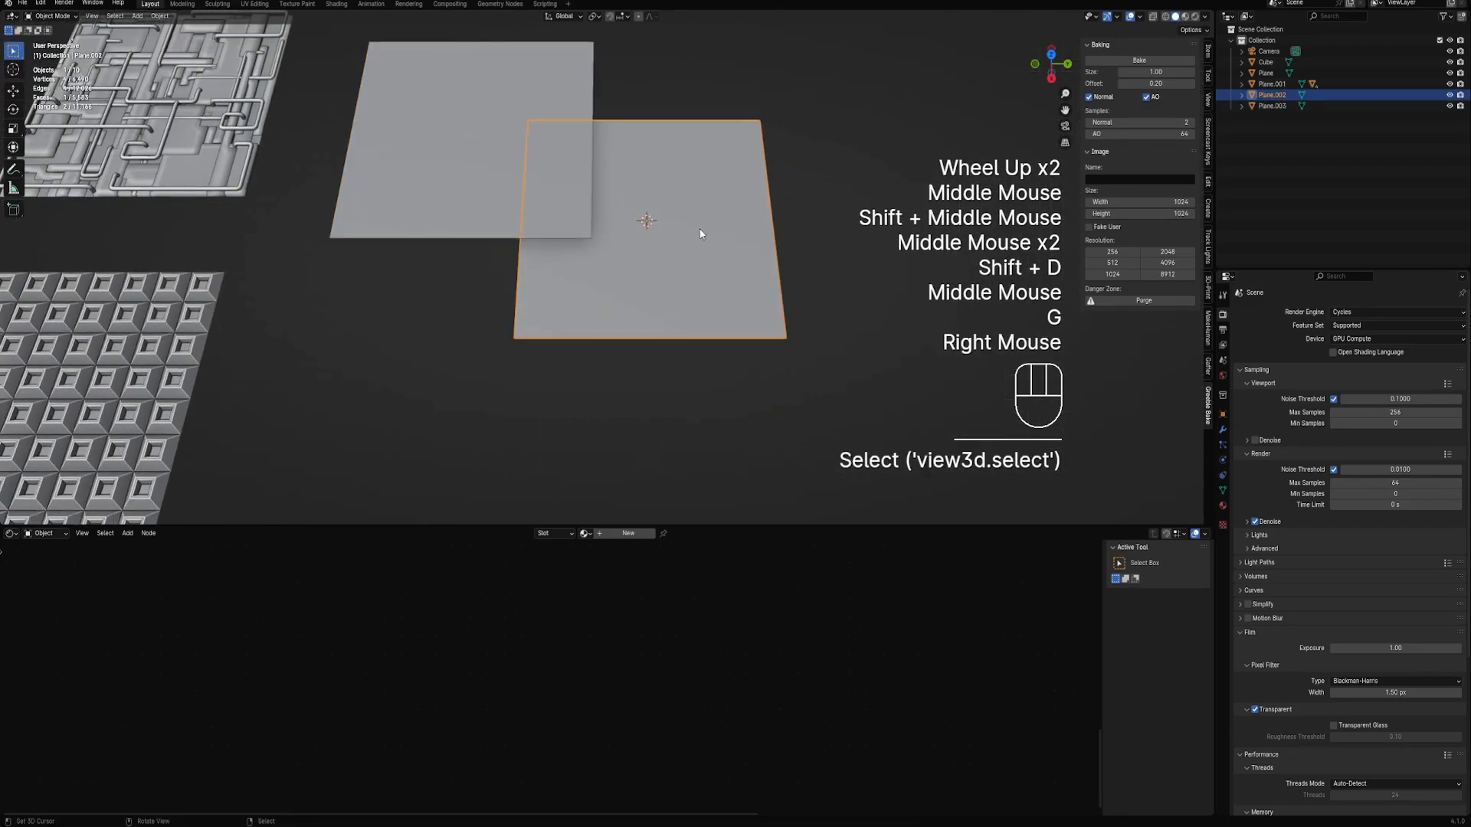
pyautogui.hotkey('shift', 'd')
pyautogui.click(712, 157)
# Select all three overlapping planes and display them in wireframe from the top view
pyautogui.keyDown('shift'); pyautogui.rightClick(542, 161); pyautogui.keyUp('shift')
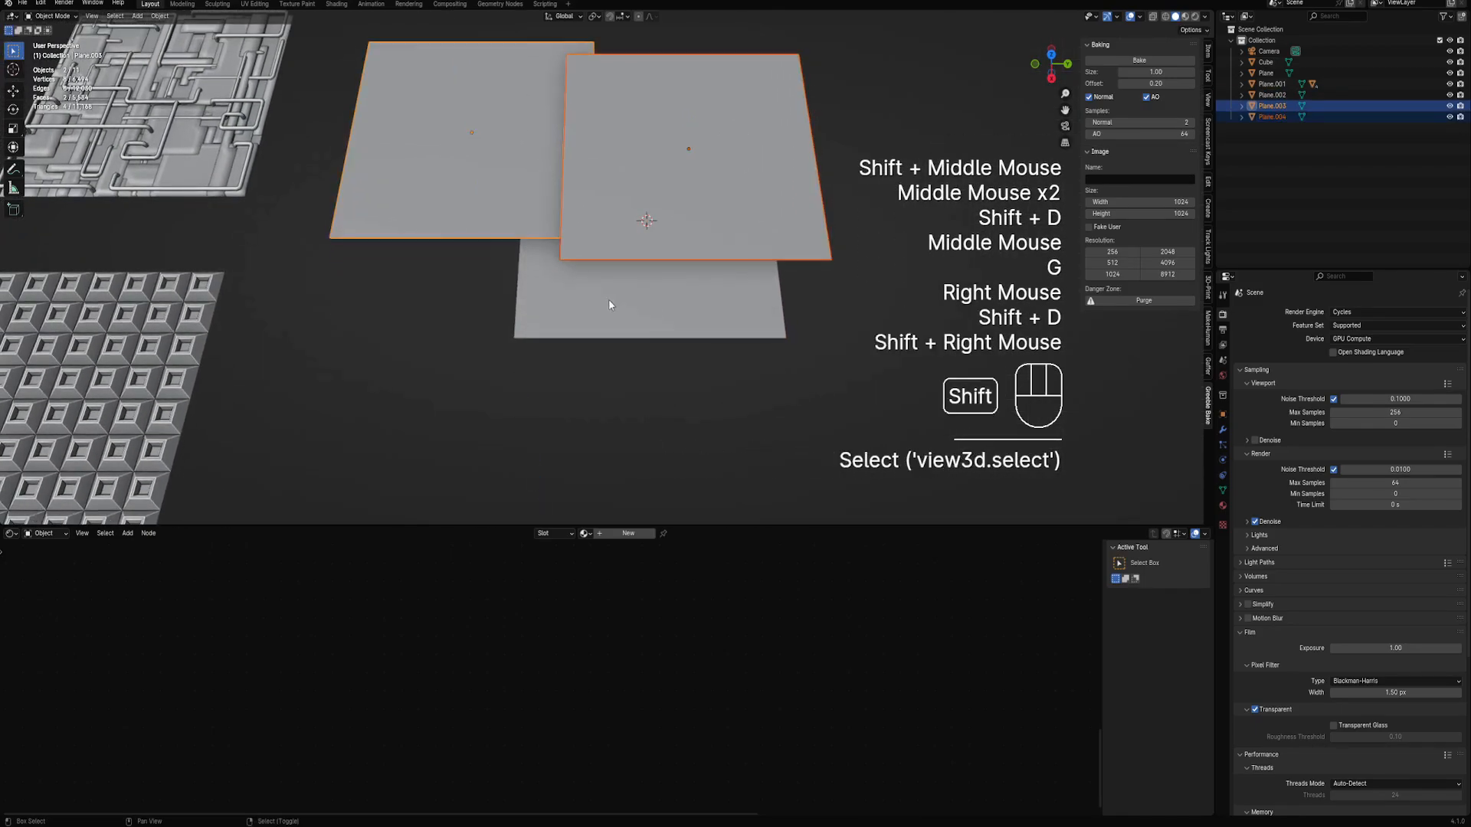
pyautogui.keyDown('shift'); pyautogui.rightClick(610, 302); pyautogui.keyUp('shift')
pyautogui.keyDown('alt'); pyautogui.moveTo(696, 216); pyautogui.dragTo(702, 251, button='middle'); pyautogui.keyUp('alt')
pyautogui.hotkey('shift', 'z')
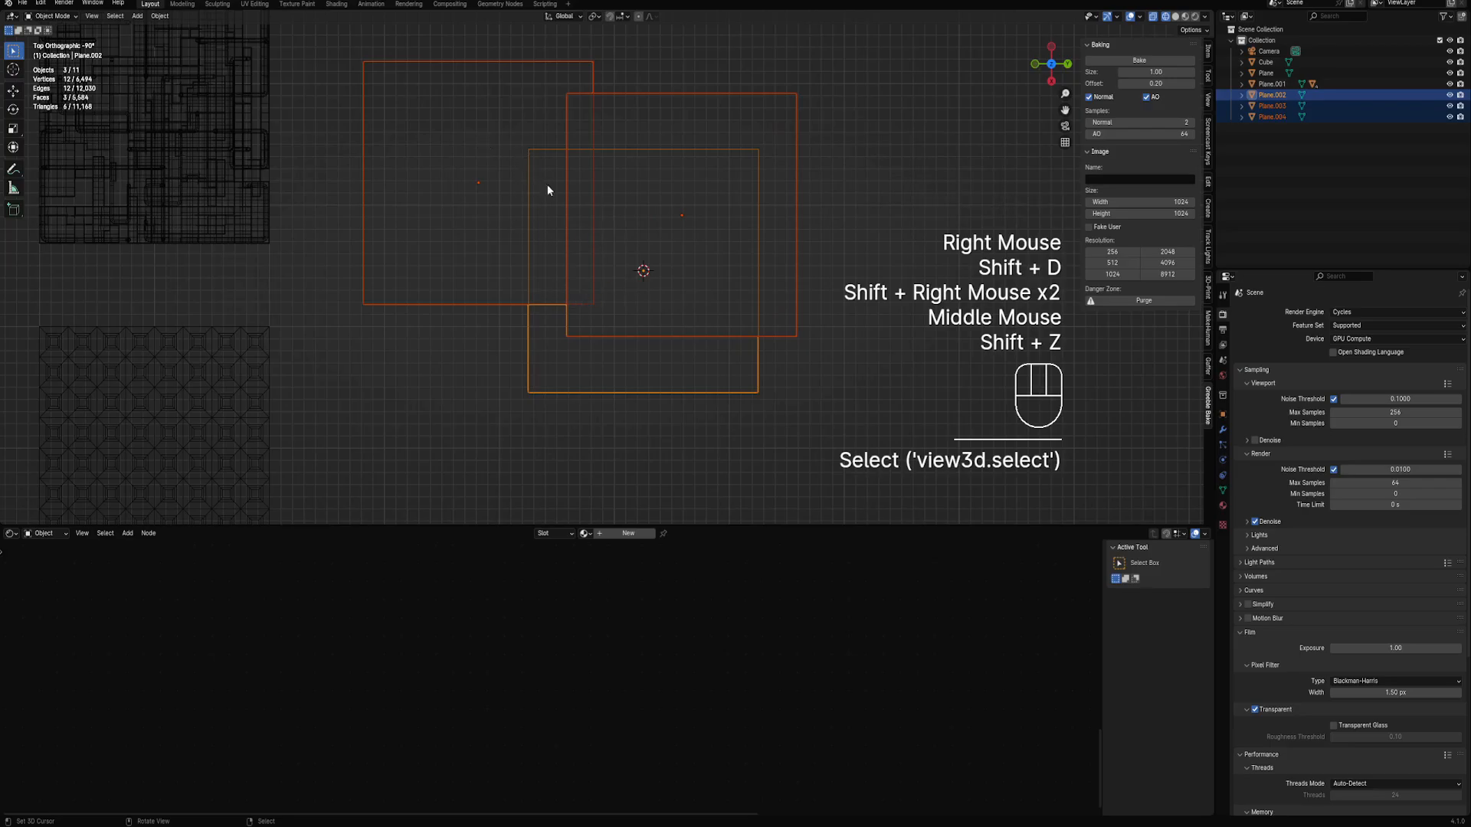
# Annotate a bake-area outline across the overlapping planes in the wireframe top view, and erase the annotation
pyautogui.press('d')
pyautogui.click(499, 140)
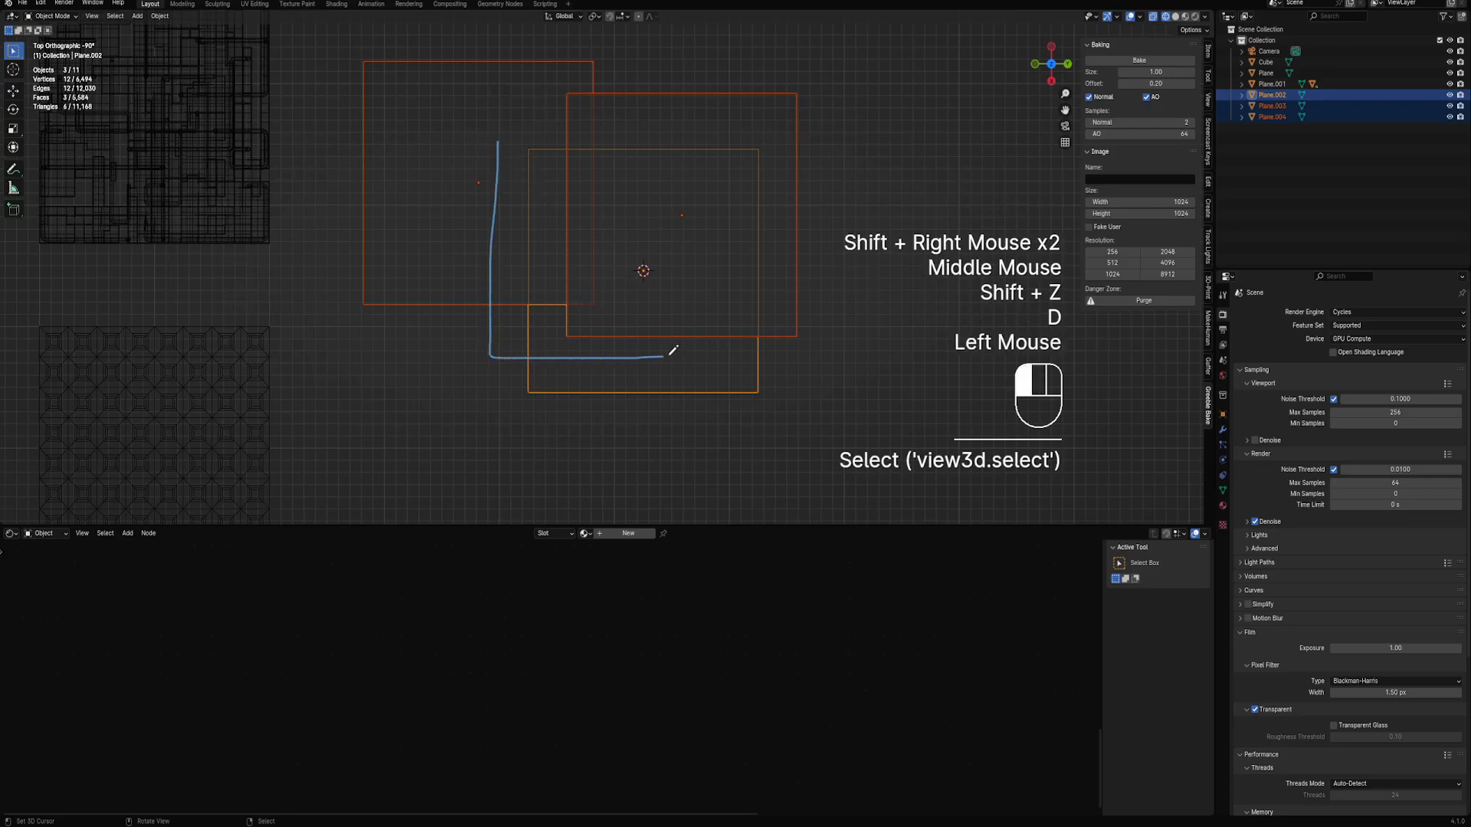
pyautogui.moveTo(670, 353)
pyautogui.mouseDown()
pyautogui.moveTo(689, 282)
pyautogui.moveTo(690, 142)
pyautogui.mouseUp()
pyautogui.press('d')
pyautogui.moveTo(487, 135); pyautogui.dragTo(484, 173, button='right')
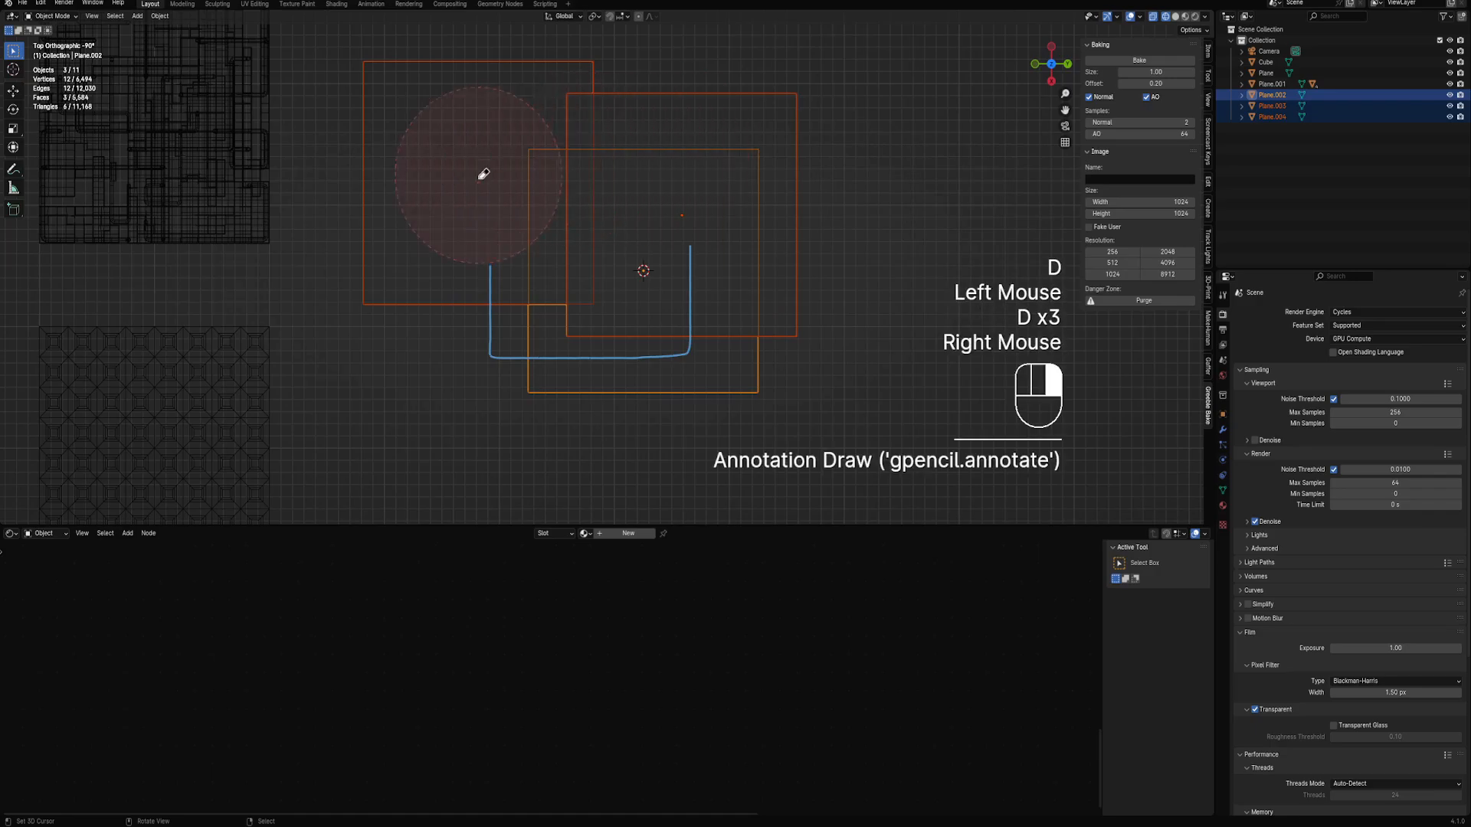
pyautogui.moveTo(623, 321); pyautogui.dragTo(711, 301, button='right')
# Return to solid display and pick out the lowest plane and the two upper overlapping planes in perspective
pyautogui.press('space')
pyautogui.hotkey('shift', 'z')
pyautogui.moveTo(699, 317)
pyautogui.mouseDown(button='middle')
pyautogui.moveTo(732, 278)
pyautogui.moveTo(698, 249)
pyautogui.moveTo(788, 201)
pyautogui.mouseUp(button='middle')
pyautogui.rightClick(698, 249)
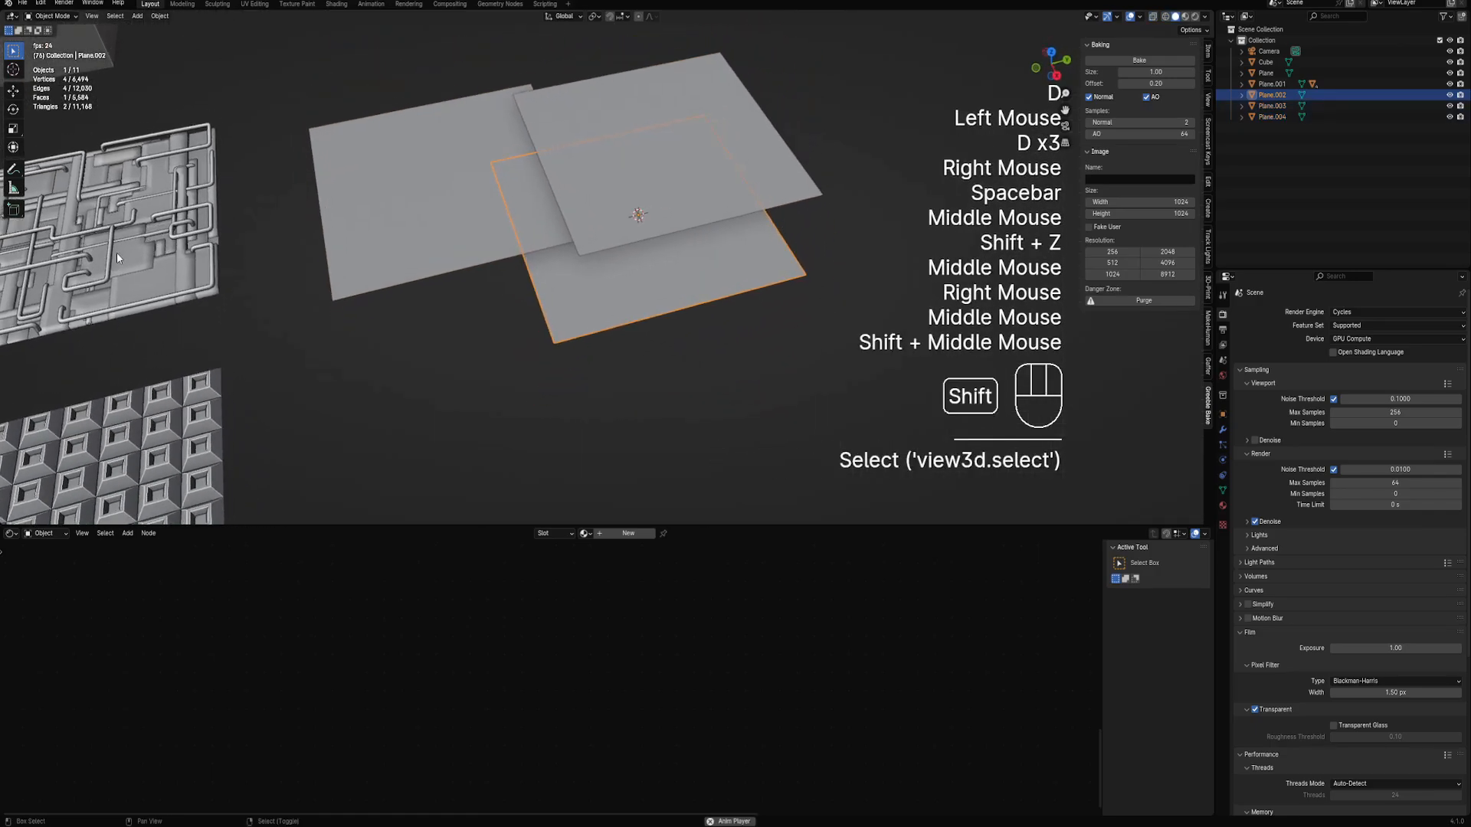
pyautogui.keyDown('shift'); pyautogui.moveTo(116, 253); pyautogui.dragTo(312, 268, button='middle'); pyautogui.keyUp('shift')
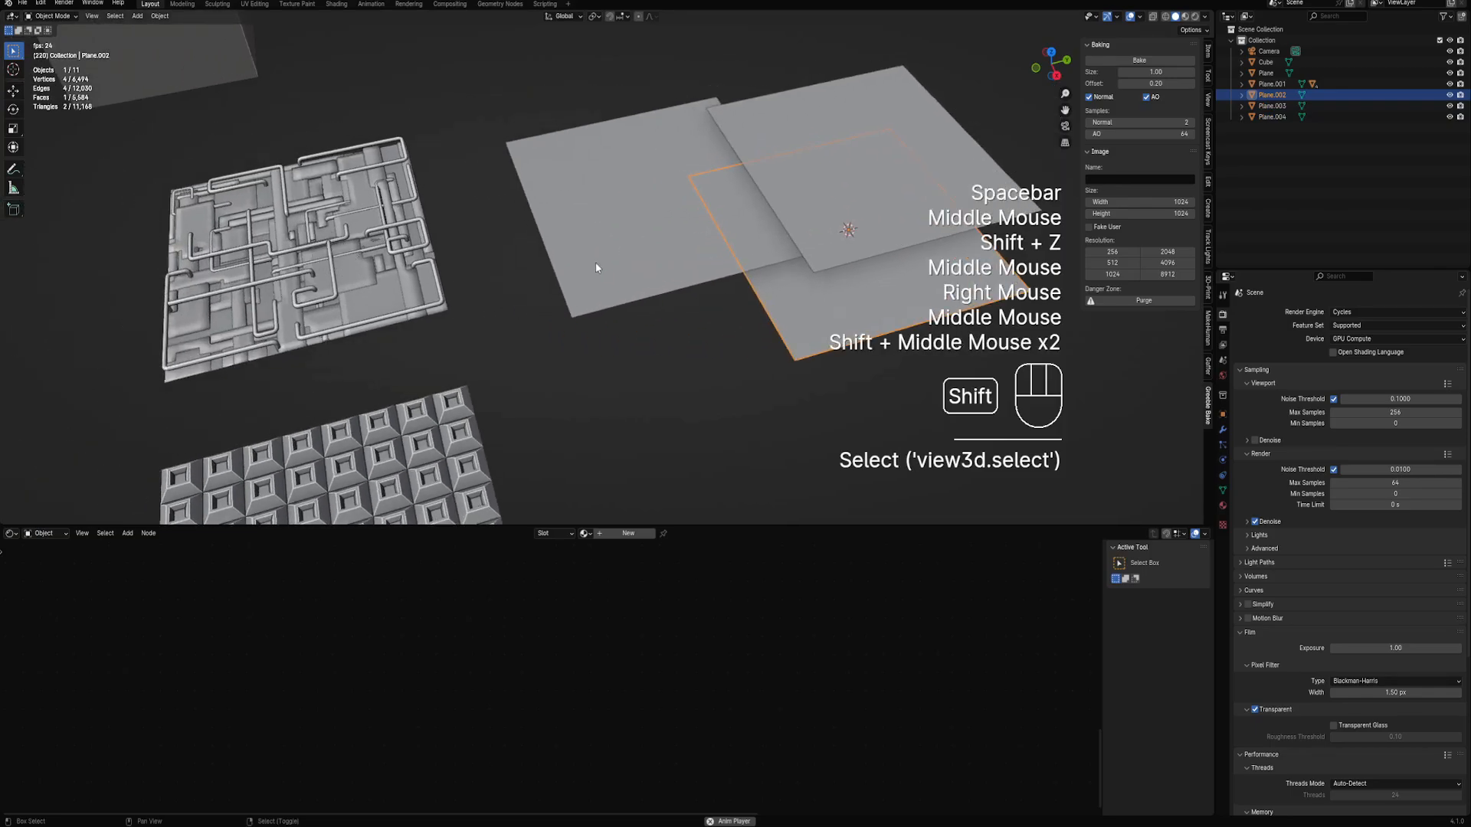
pyautogui.keyDown('shift'); pyautogui.moveTo(594, 263); pyautogui.dragTo(450, 203, button='middle'); pyautogui.keyUp('shift')
pyautogui.rightClick(436, 191)
pyautogui.keyDown('shift'); pyautogui.rightClick(622, 156); pyautogui.keyUp('shift')
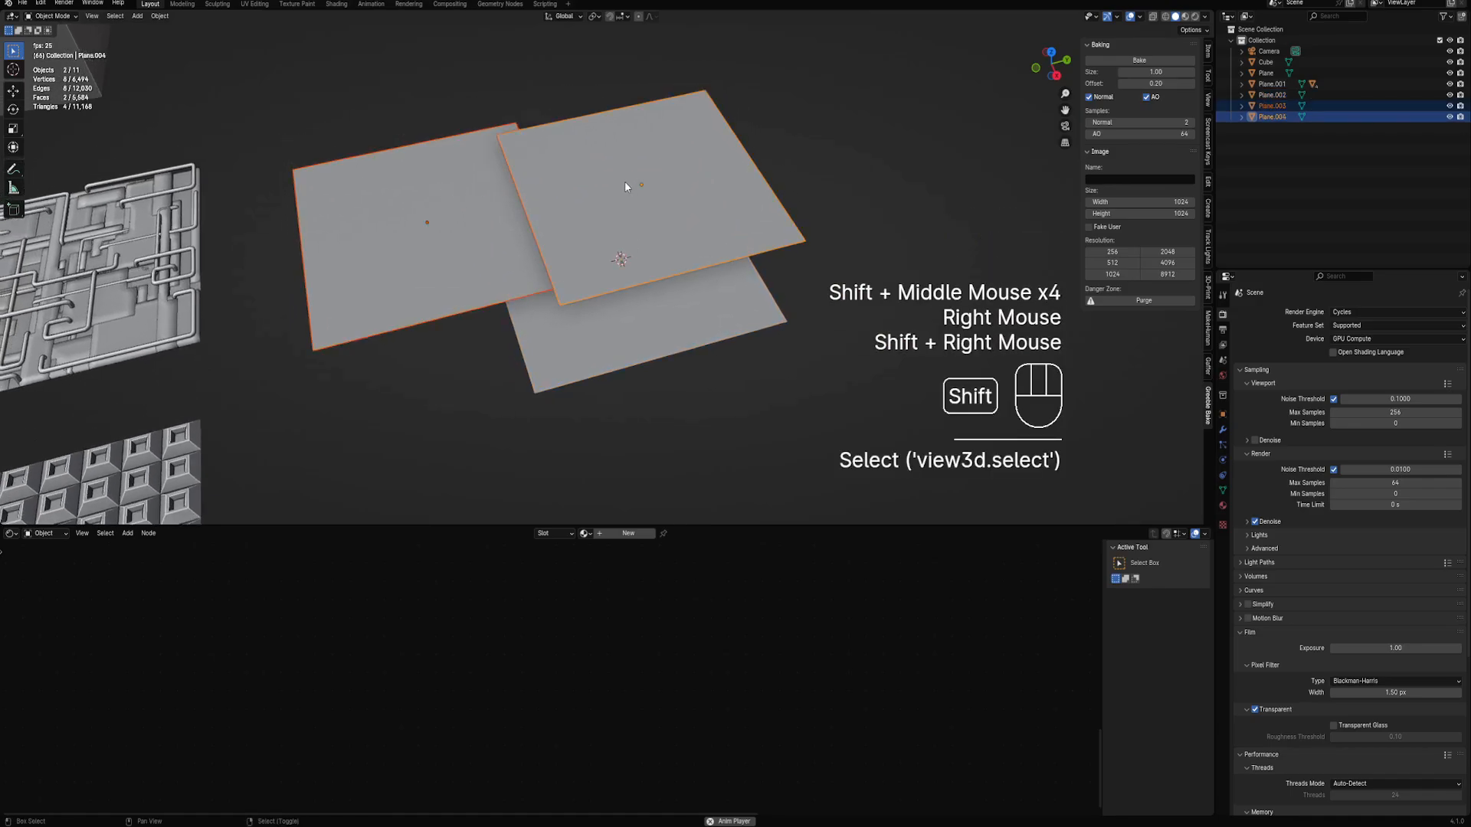
# Select the lowest plane and snap the 3D cursor to its origin
pyautogui.rightClick(644, 313)
pyautogui.moveTo(662, 231); pyautogui.dragTo(673, 204, button='middle')
pyautogui.hotkey('shift', 's')
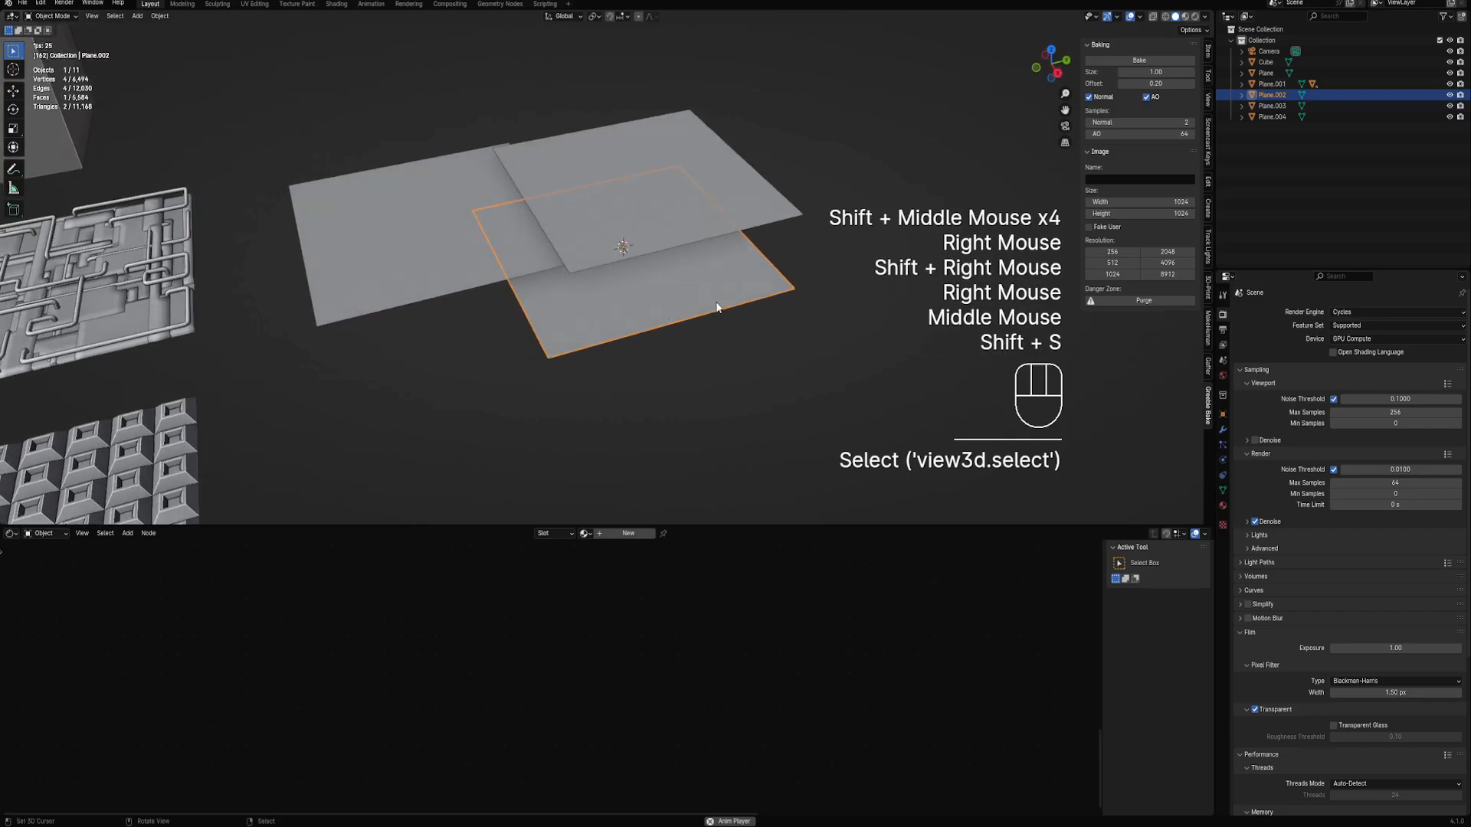
pyautogui.rightClick(717, 307)
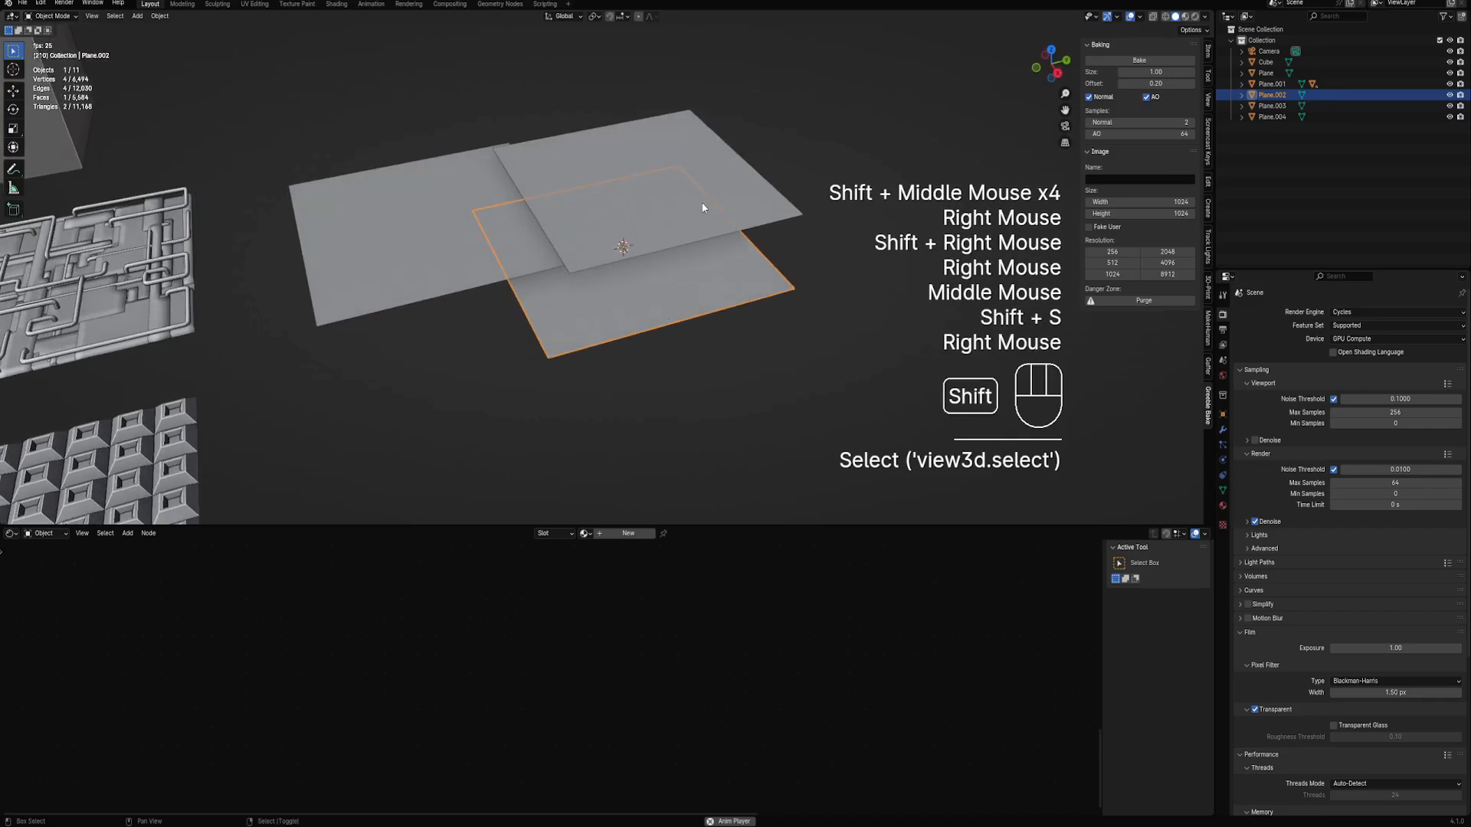
pyautogui.hotkey('shift', 's')
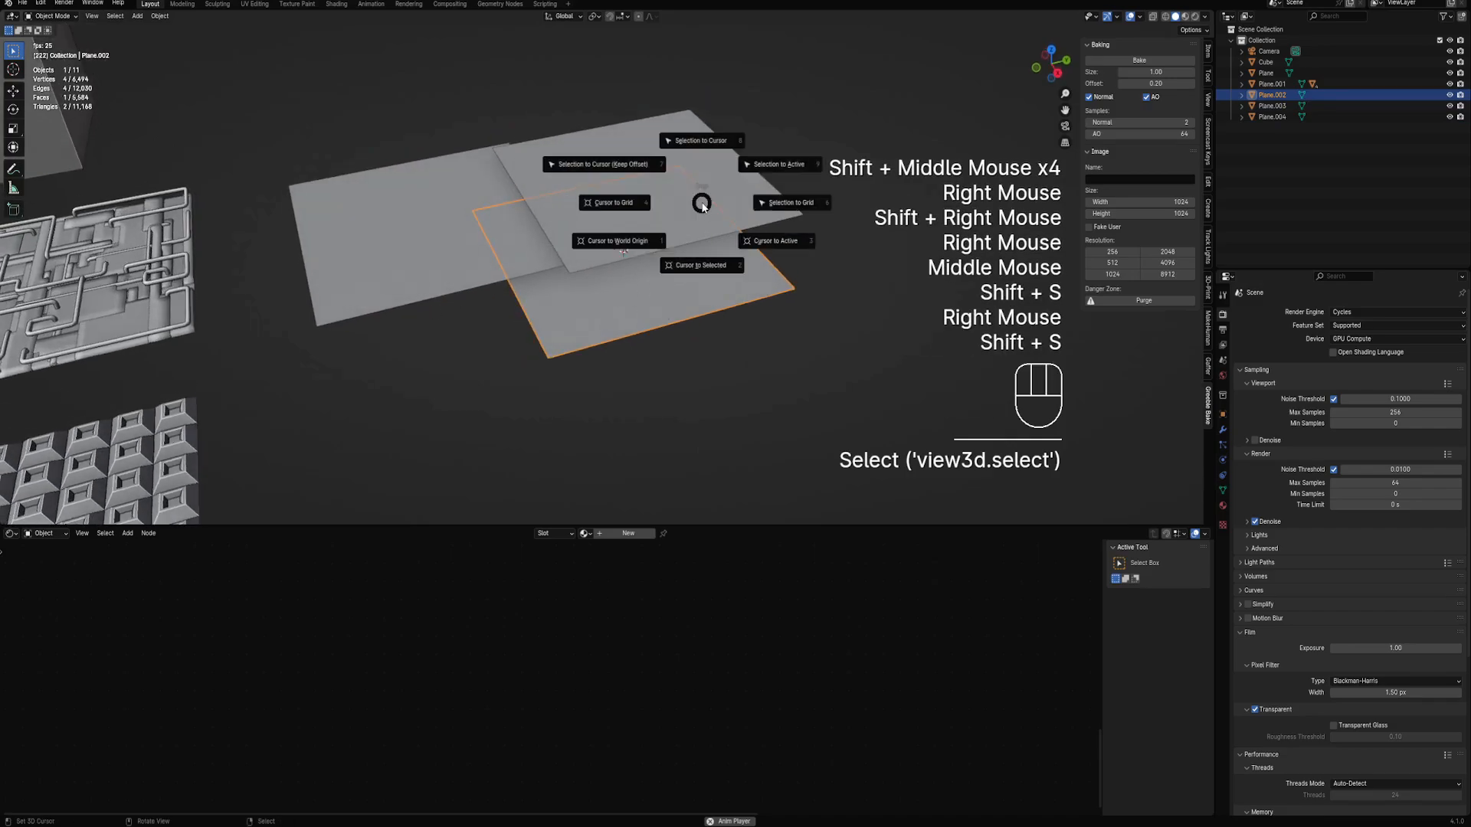
pyautogui.click(642, 182)
# Select the two upper planes and set their origins to the 3D cursor
pyautogui.rightClick(641, 149)
pyautogui.keyDown('shift'); pyautogui.rightClick(459, 201); pyautogui.keyUp('shift')
pyautogui.hotkey('shift', 's')
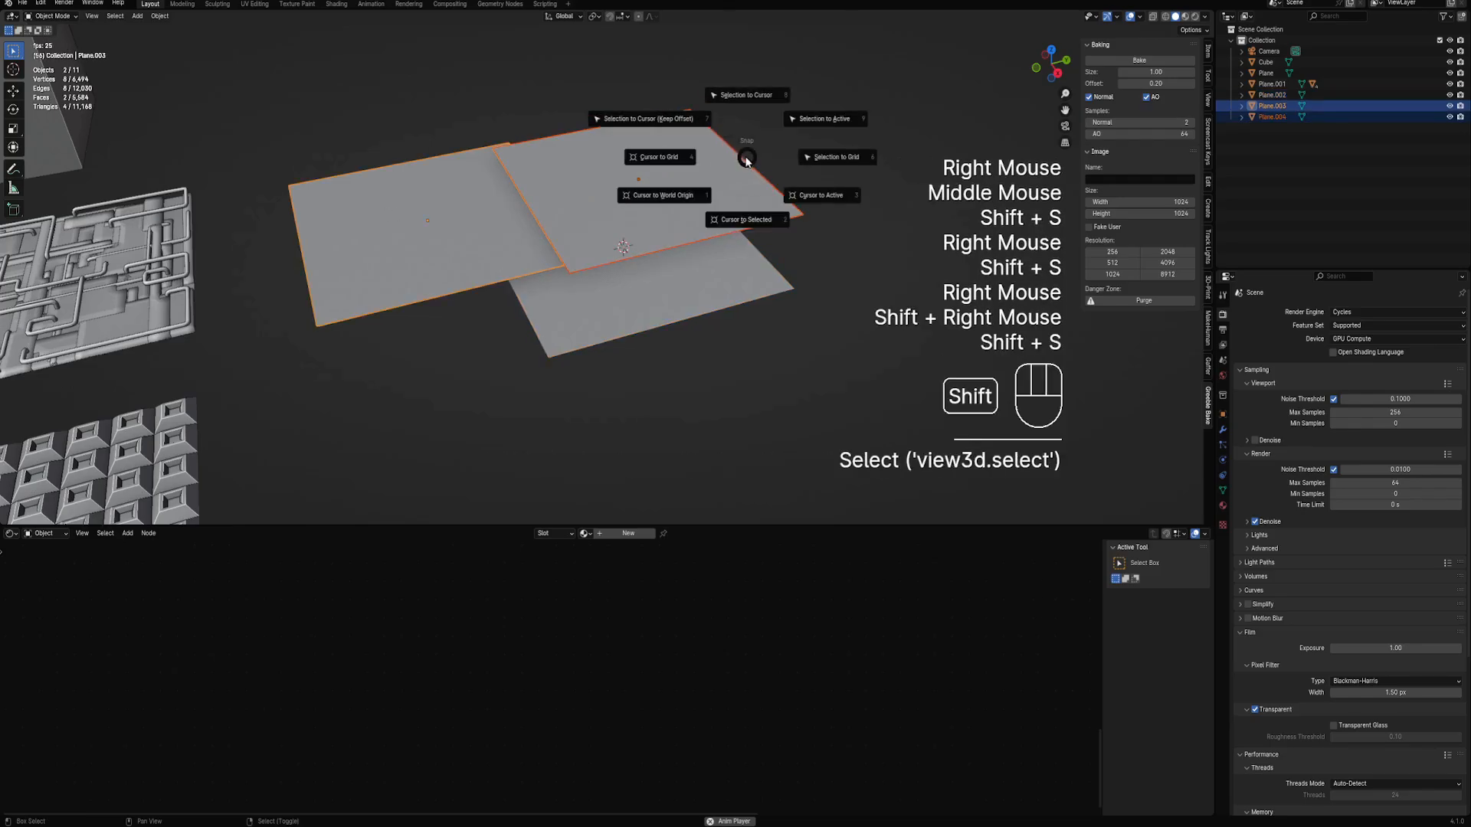
pyautogui.press('w')
pyautogui.moveTo(747, 306)
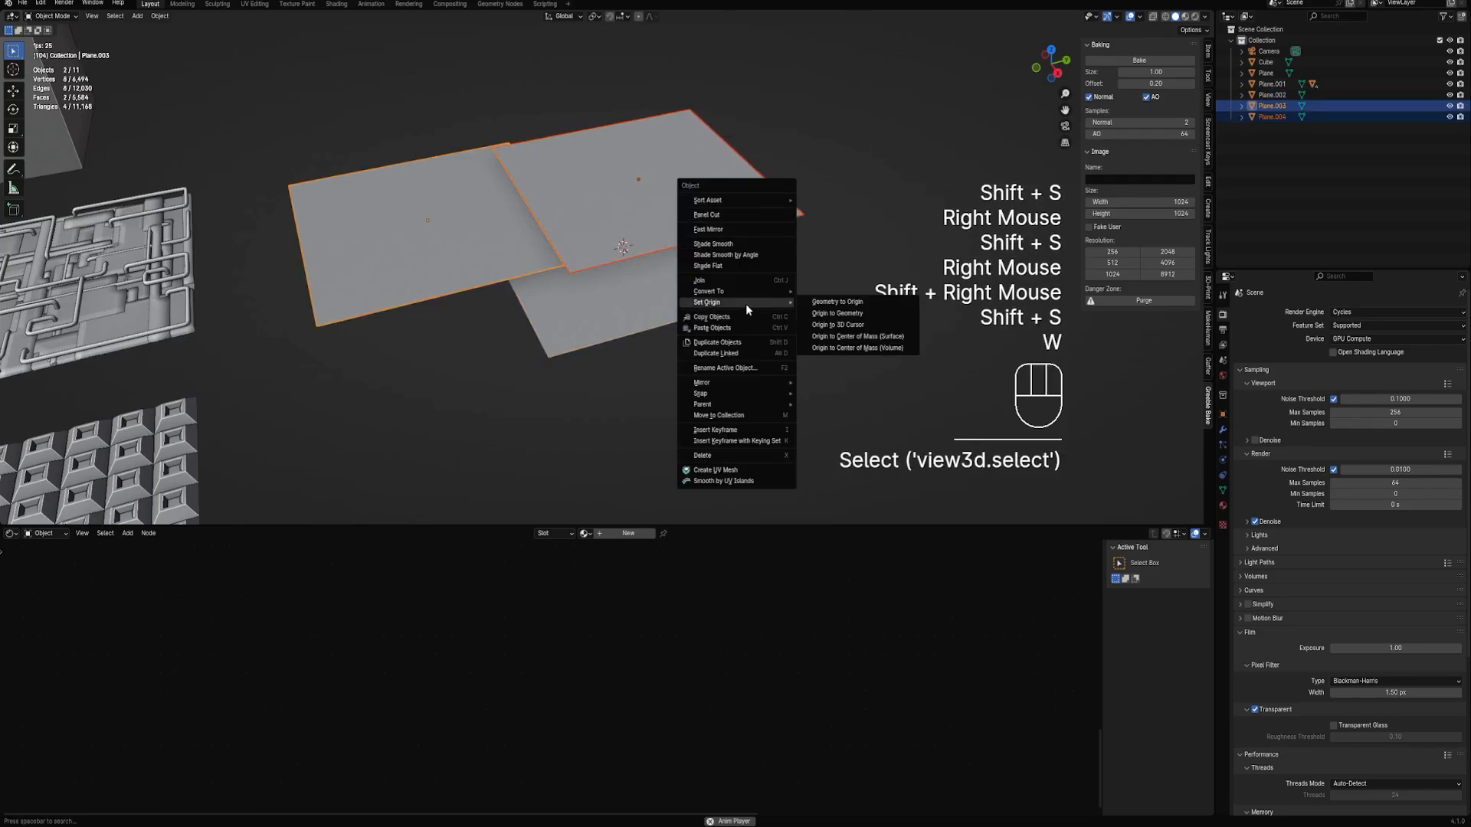
pyautogui.click(849, 325)
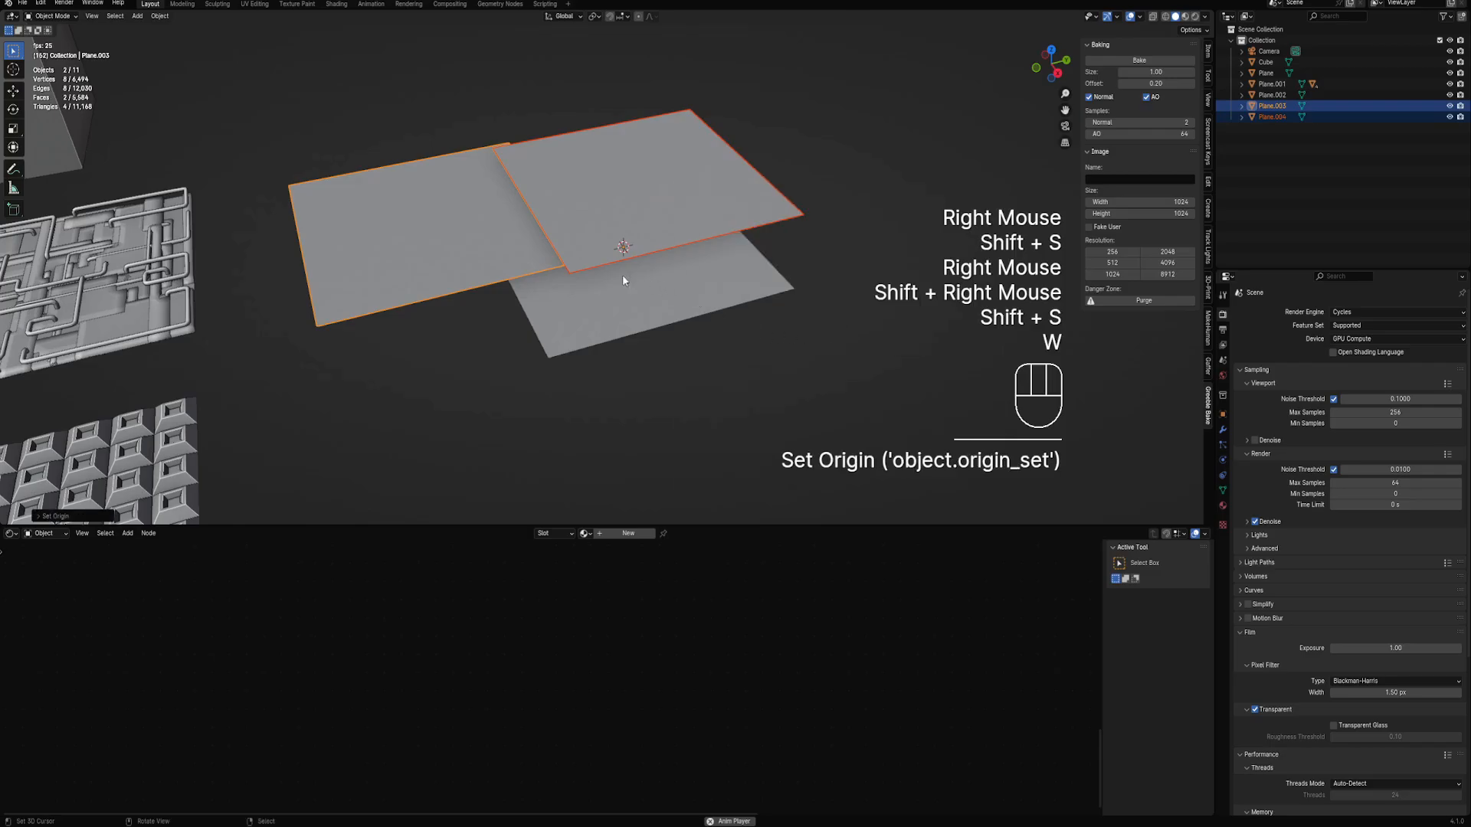
# Select all three planes in wireframe from above, annotate around the lowest plane's outline, and erase the annotation
pyautogui.moveTo(593, 220); pyautogui.dragTo(591, 216, button='right')
pyautogui.keyDown('shift'); pyautogui.rightClick(592, 216); pyautogui.keyUp('shift')
pyautogui.keyDown('shift'); pyautogui.rightClick(669, 281); pyautogui.keyUp('shift')
pyautogui.moveTo(672, 279); pyautogui.dragTo(753, 230, button='middle')
pyautogui.keyDown('alt'); pyautogui.moveTo(816, 127); pyautogui.dragTo(702, 213, button='middle'); pyautogui.keyUp('alt')
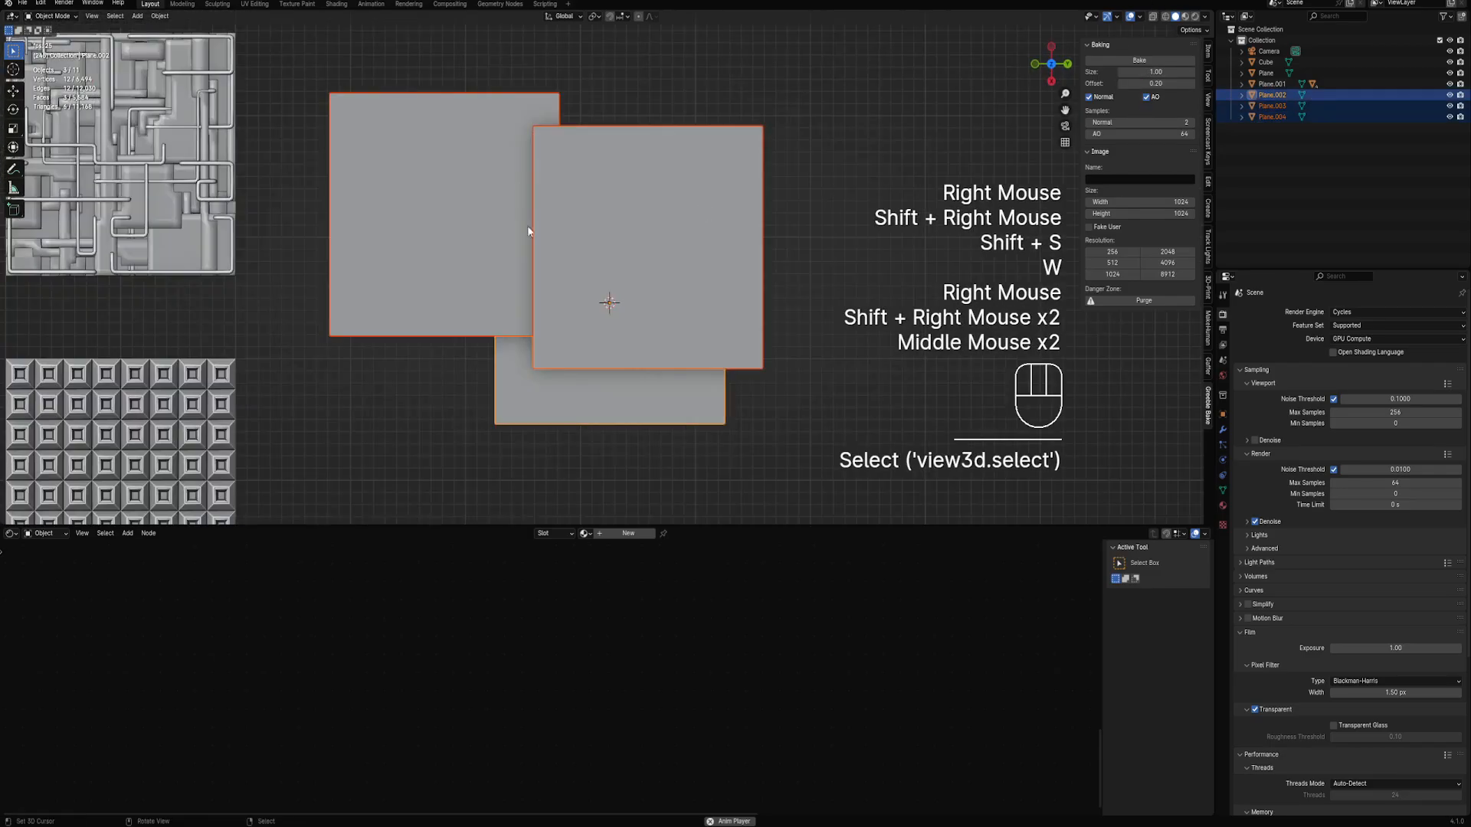
pyautogui.hotkey('shift', 'z')
pyautogui.press('d')
pyautogui.moveTo(497, 182); pyautogui.dragTo(505, 424)
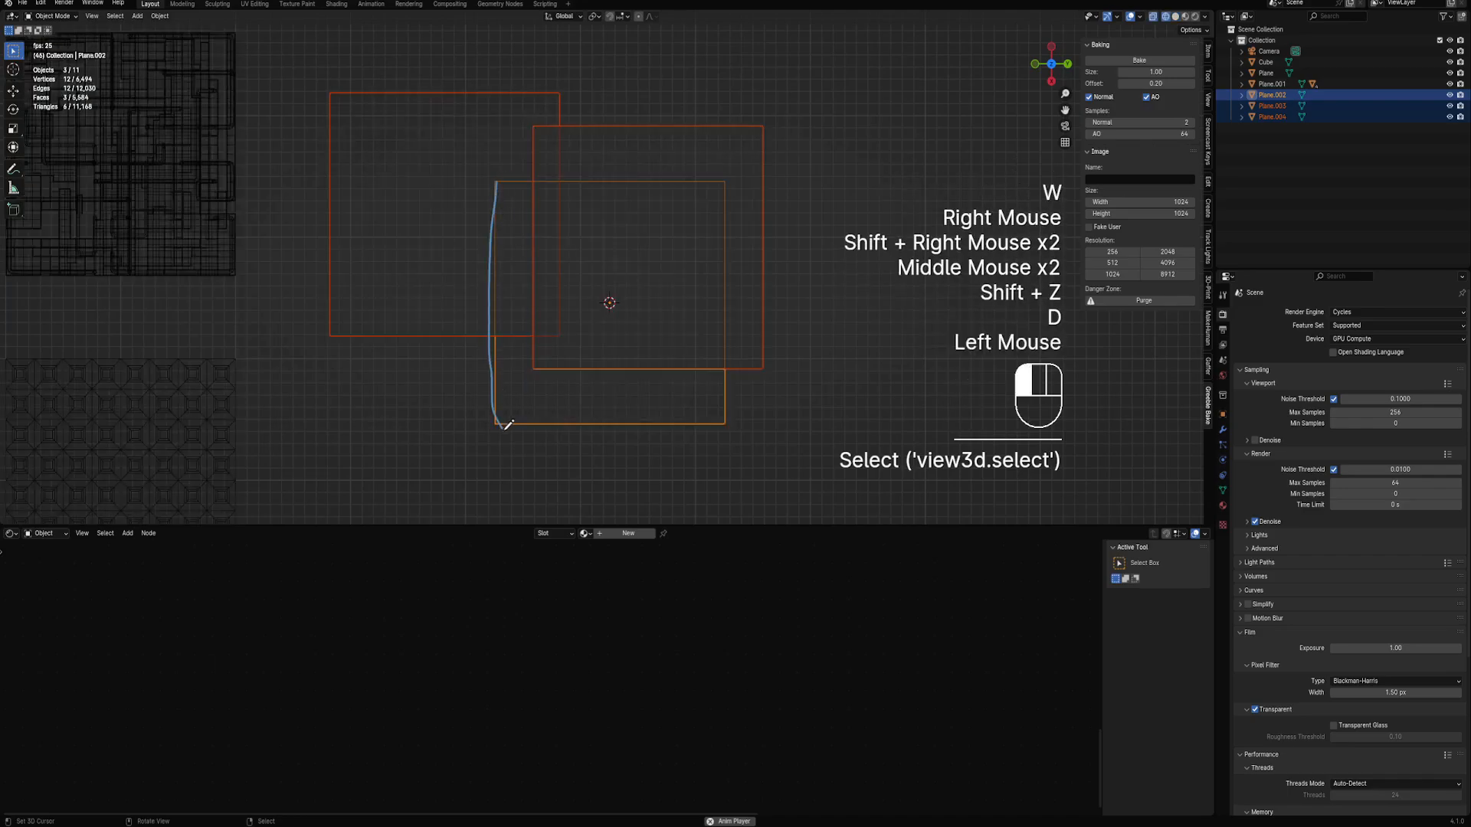
pyautogui.press('d')
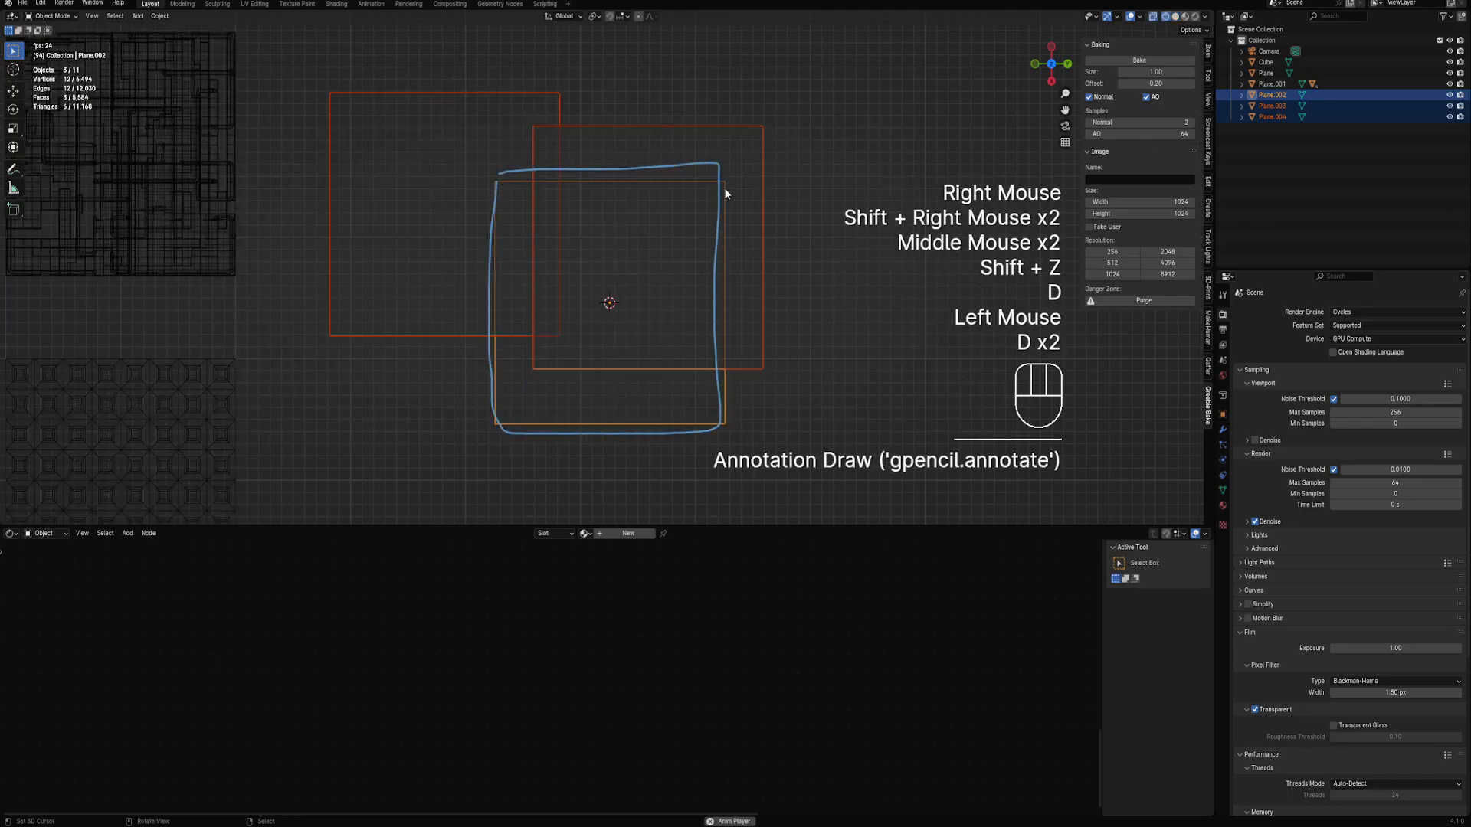
pyautogui.moveTo(726, 191); pyautogui.dragTo(401, 335, button='right')
# Return to solid display and delete the two upper duplicate planes, keeping the lowest plane selected
pyautogui.press('space')
pyautogui.scroll(-1, 713, 330)
pyautogui.moveTo(693, 314)
pyautogui.mouseDown(button='middle')
pyautogui.moveTo(694, 258)
pyautogui.moveTo(663, 242)
pyautogui.mouseUp(button='middle')
pyautogui.hotkey('shift', 'z')
pyautogui.rightClick(663, 242)
pyautogui.keyDown('shift'); pyautogui.rightClick(494, 223); pyautogui.keyUp('shift')
pyautogui.keyDown('shift'); pyautogui.rightClick(589, 314); pyautogui.keyUp('shift')
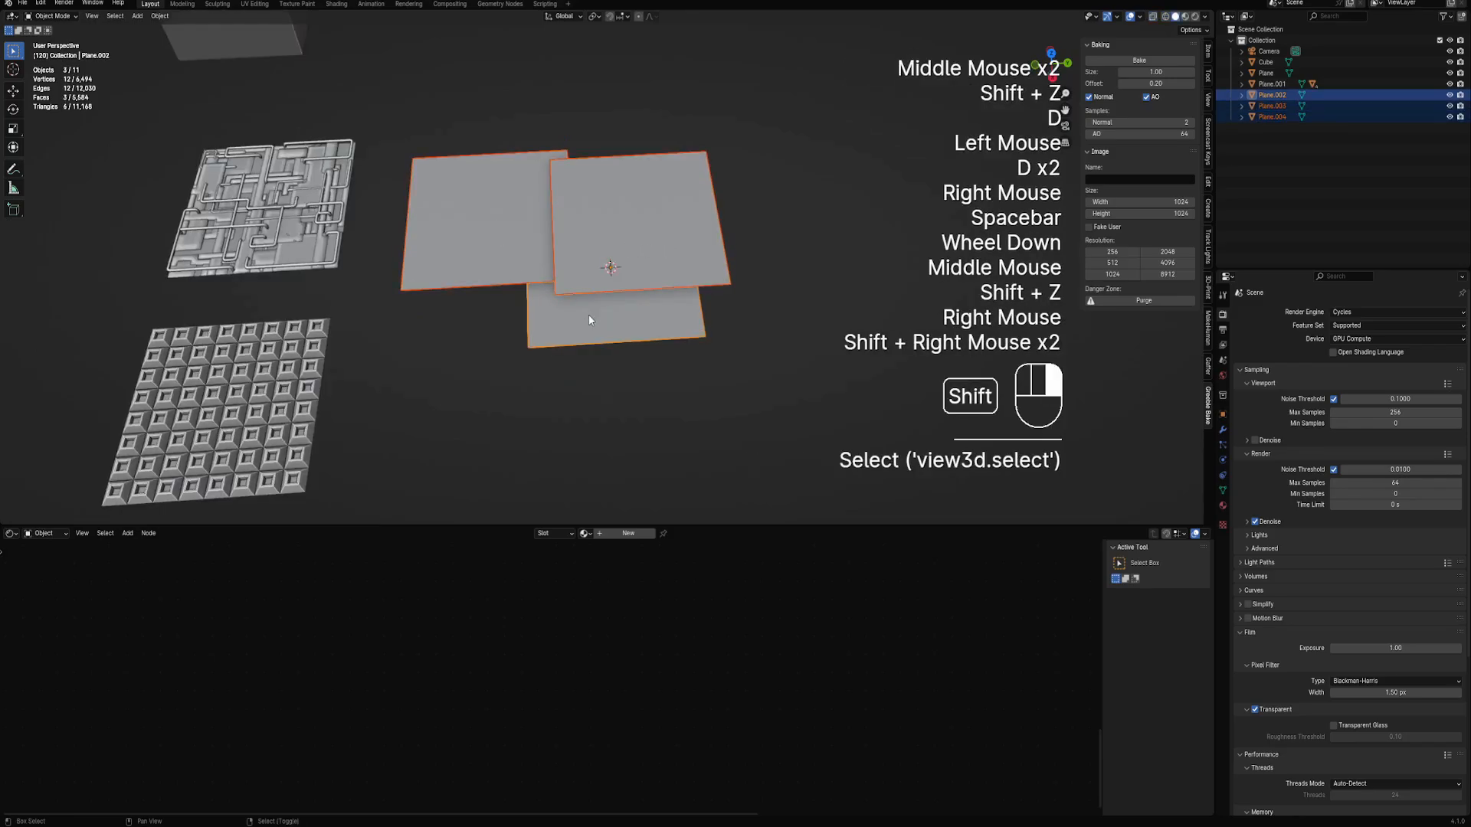
pyautogui.rightClick(584, 315)
pyautogui.keyDown('shift'); pyautogui.rightClick(572, 319); pyautogui.keyUp('shift')
pyautogui.press('x')
pyautogui.rightClick(575, 322)
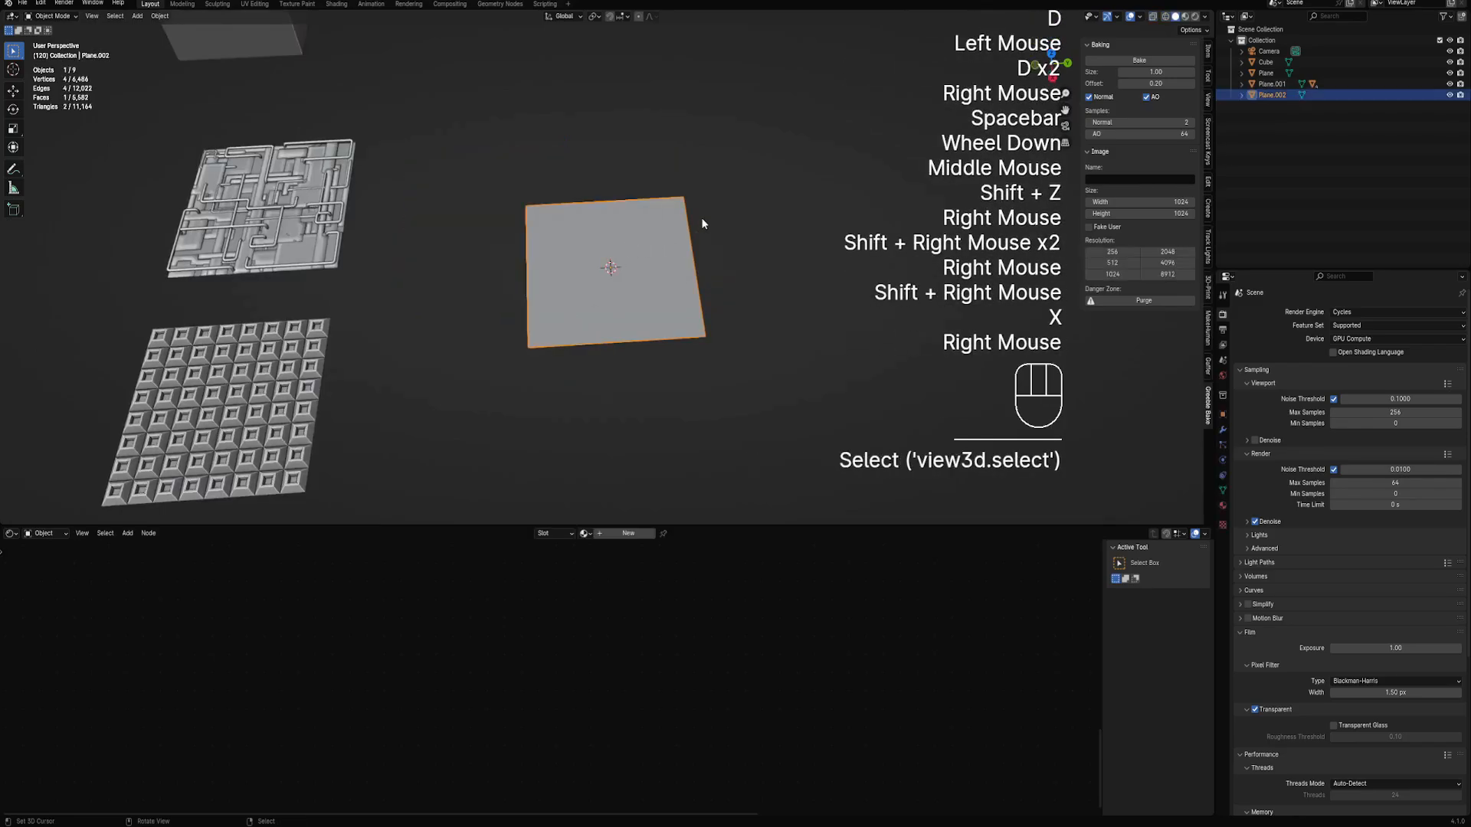
# Try subdividing the remaining plane three times in Edit Mode, and undo the subdivisions
pyautogui.moveTo(699, 223)
pyautogui.keyDown('alt'); pyautogui.mouseDown(button='middle')
pyautogui.moveTo(713, 283)
pyautogui.moveTo(635, 230)
pyautogui.moveTo(657, 239)
pyautogui.moveTo(679, 219)
pyautogui.mouseUp(button='middle'); pyautogui.keyUp('alt')
pyautogui.scroll(3, 652, 233)
pyautogui.press('Tab')
pyautogui.scroll(-1, 649, 236)
pyautogui.press('w')
pyautogui.press('w')
pyautogui.press('w')
pyautogui.hotkey('ctrl', 'z')
pyautogui.hotkey('ctrl', 'z')
pyautogui.hotkey('ctrl', 'z')
pyautogui.press('Tab')
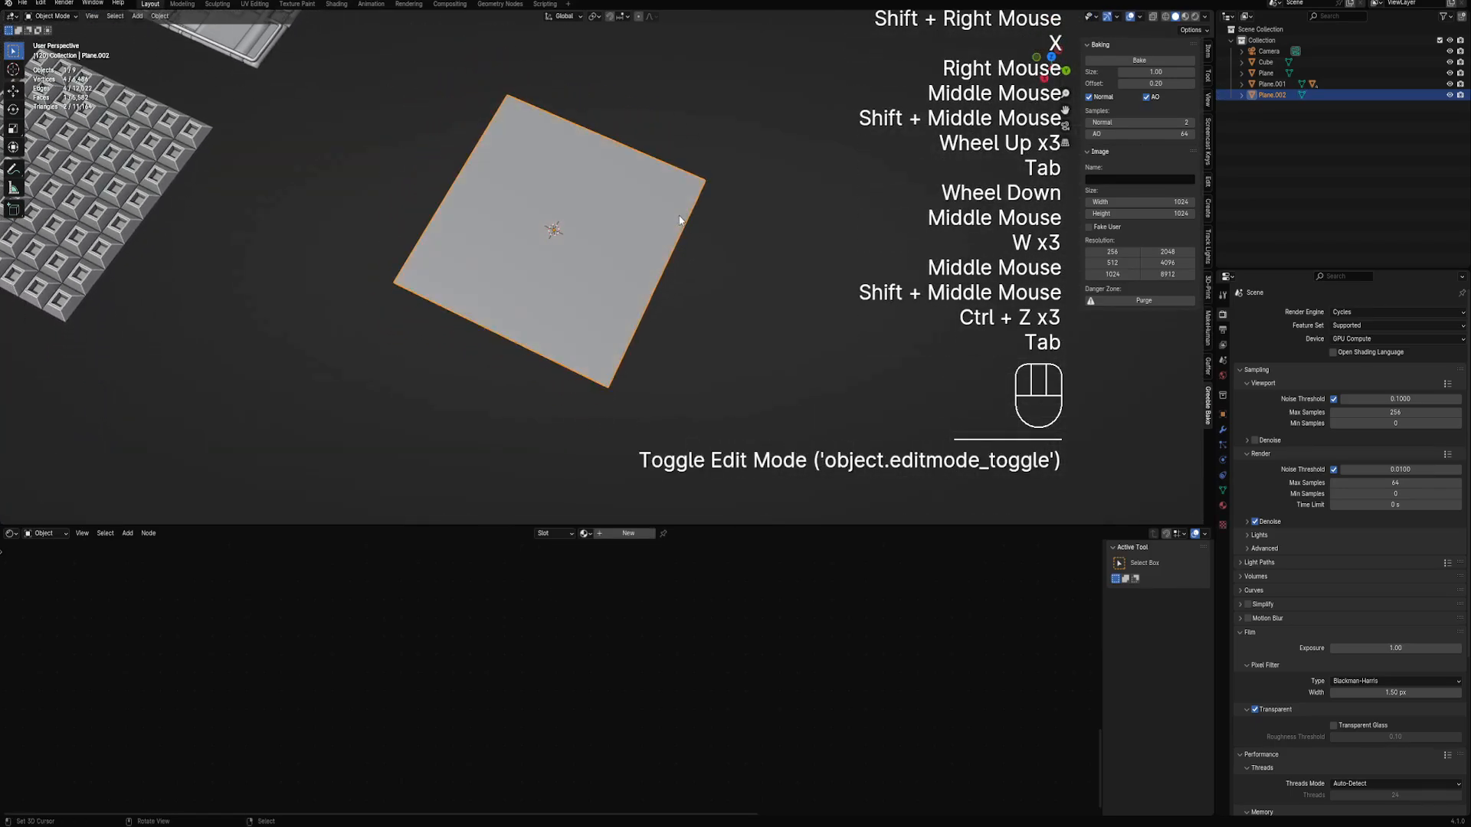
# Maximize the 3D viewport and open the blank plane in Edit Mode from the top view
pyautogui.hotkey('ctrl', 'space')
pyautogui.scroll(2, 677, 214)
pyautogui.press('Tab')
pyautogui.keyDown('alt'); pyautogui.moveTo(678, 214); pyautogui.dragTo(688, 264, button='middle'); pyautogui.keyUp('alt')
pyautogui.press('Tab')
pyautogui.scroll(-1, 721, 303)
pyautogui.scroll(1, 676, 289)
pyautogui.press('Tab')
pyautogui.press('Tab')
pyautogui.press('Tab')
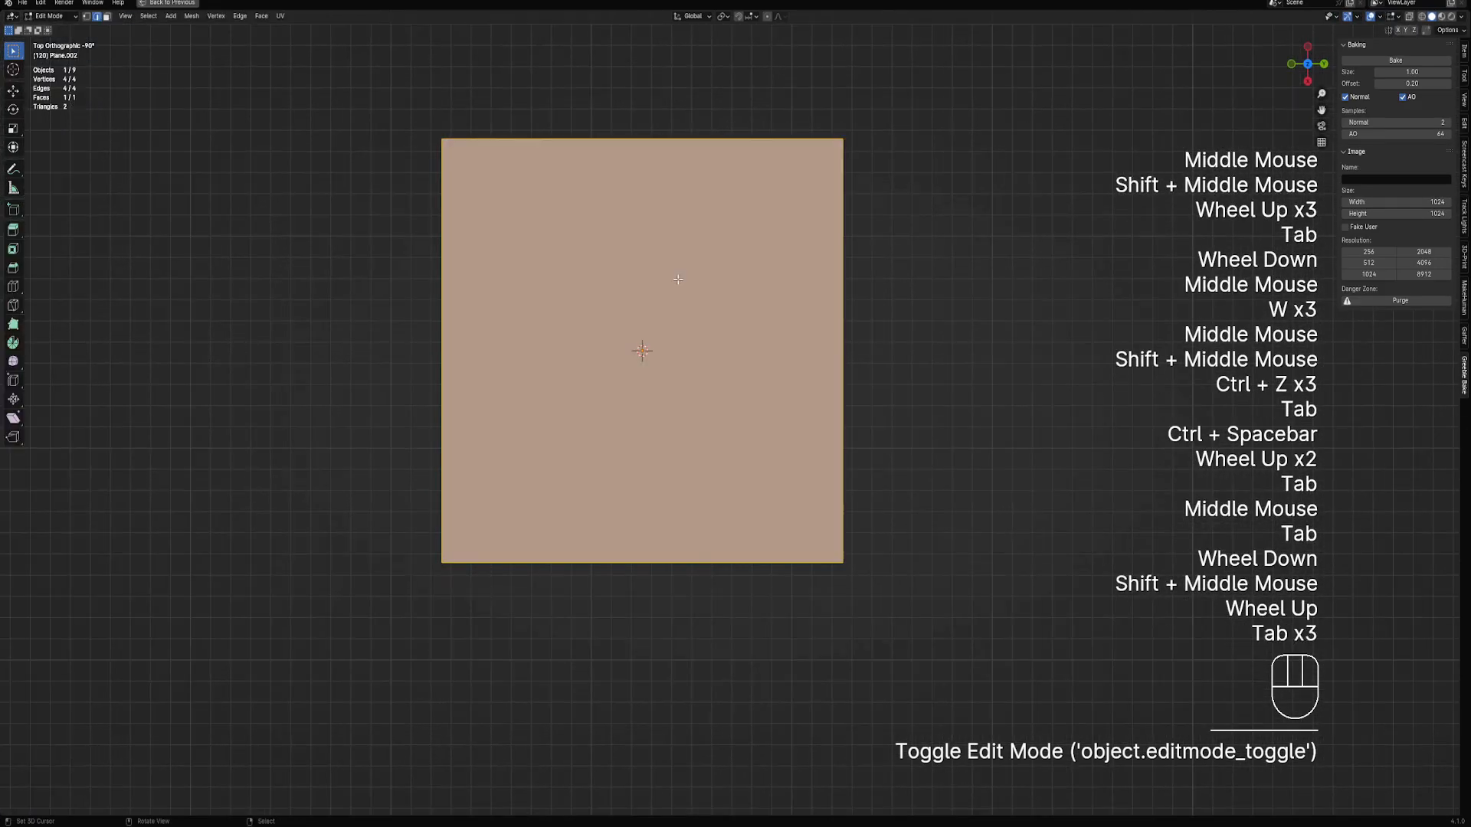
# Subdivide the plane four times and return to Object Mode
pyautogui.press('w')
pyautogui.press('w')
pyautogui.press('w')
pyautogui.press('w')
pyautogui.press('Tab')
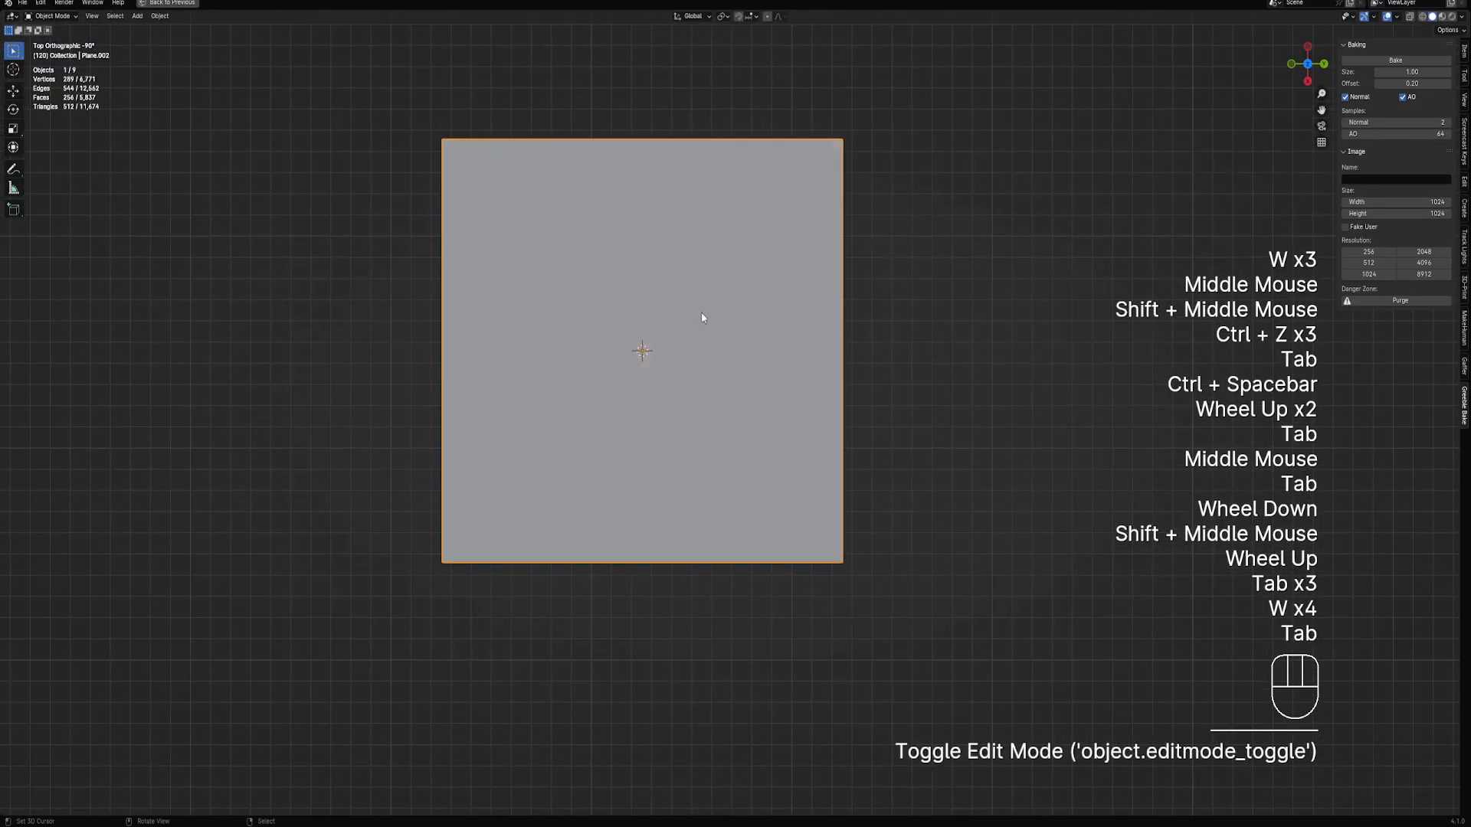
# Split the subdivided plane with Partition Mesh in Random mode, using the Square solver and a larger panel size
pyautogui.keyDown('shift'); pyautogui.moveTo(703, 318); pyautogui.dragTo(713, 249, button='middle'); pyautogui.keyUp('shift')
pyautogui.hotkey('shift', 'q')
pyautogui.click(695, 296)
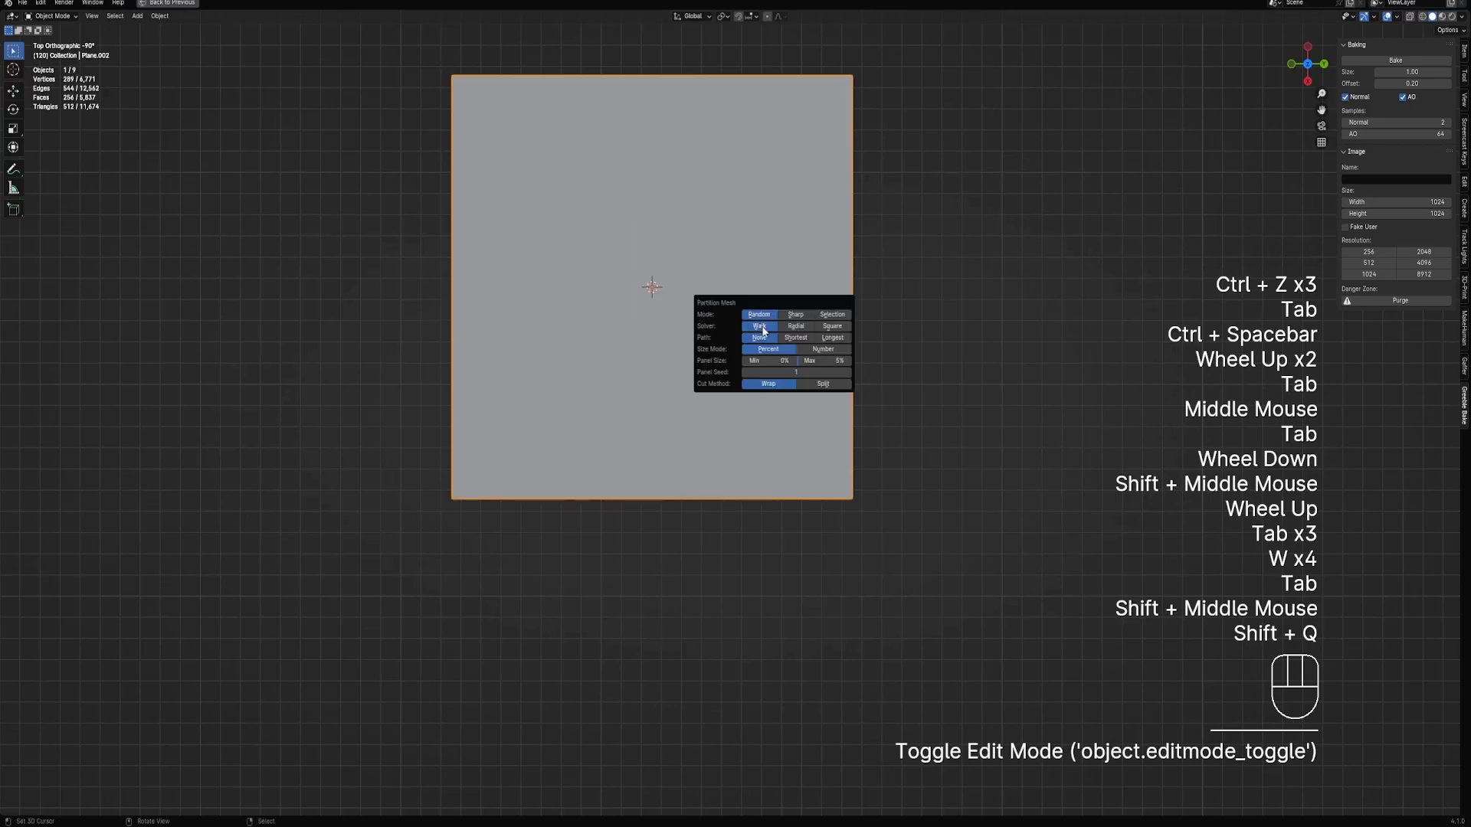
pyautogui.click(796, 326)
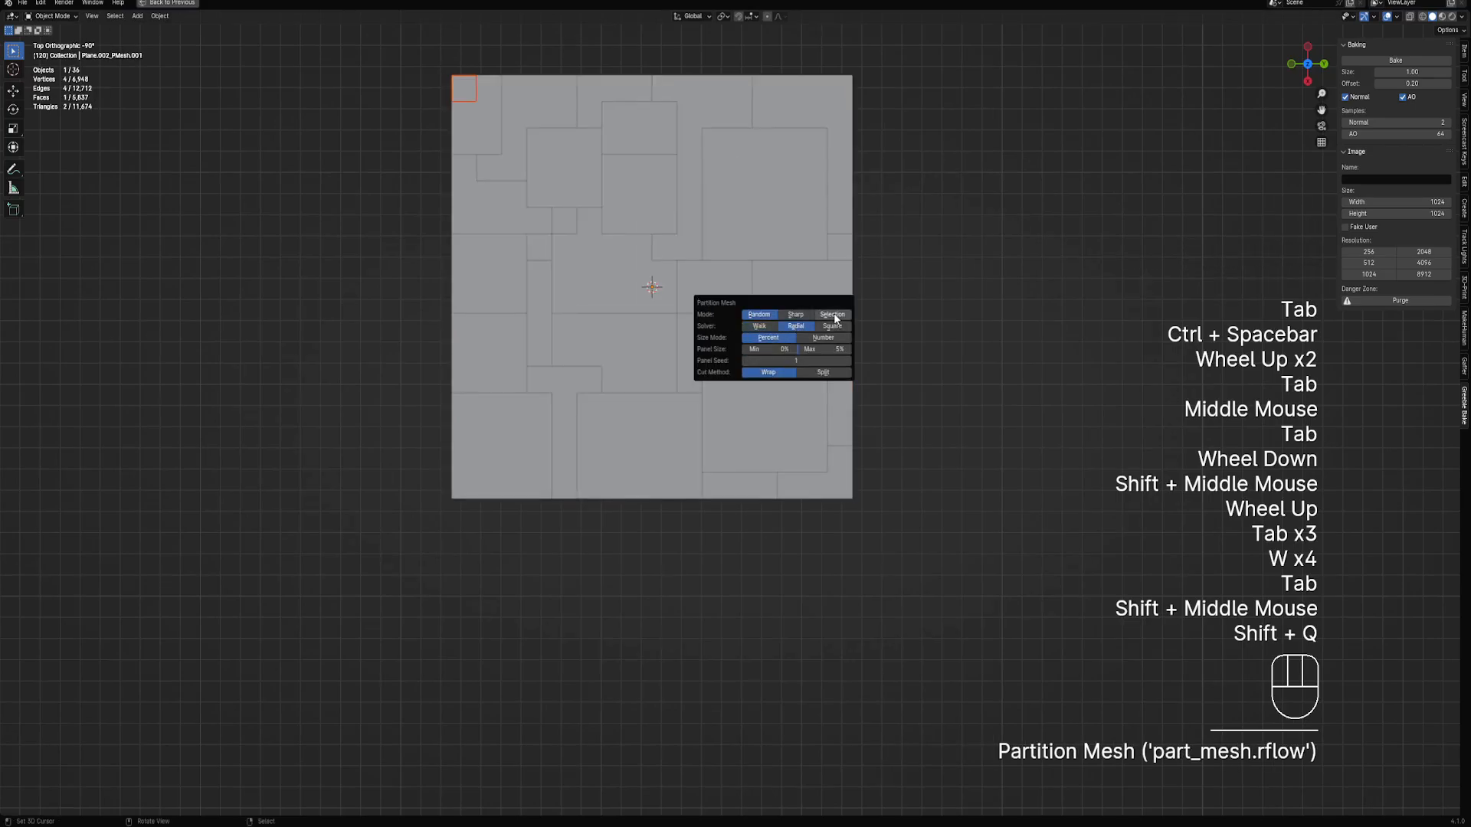
pyautogui.click(834, 315)
pyautogui.click(798, 315)
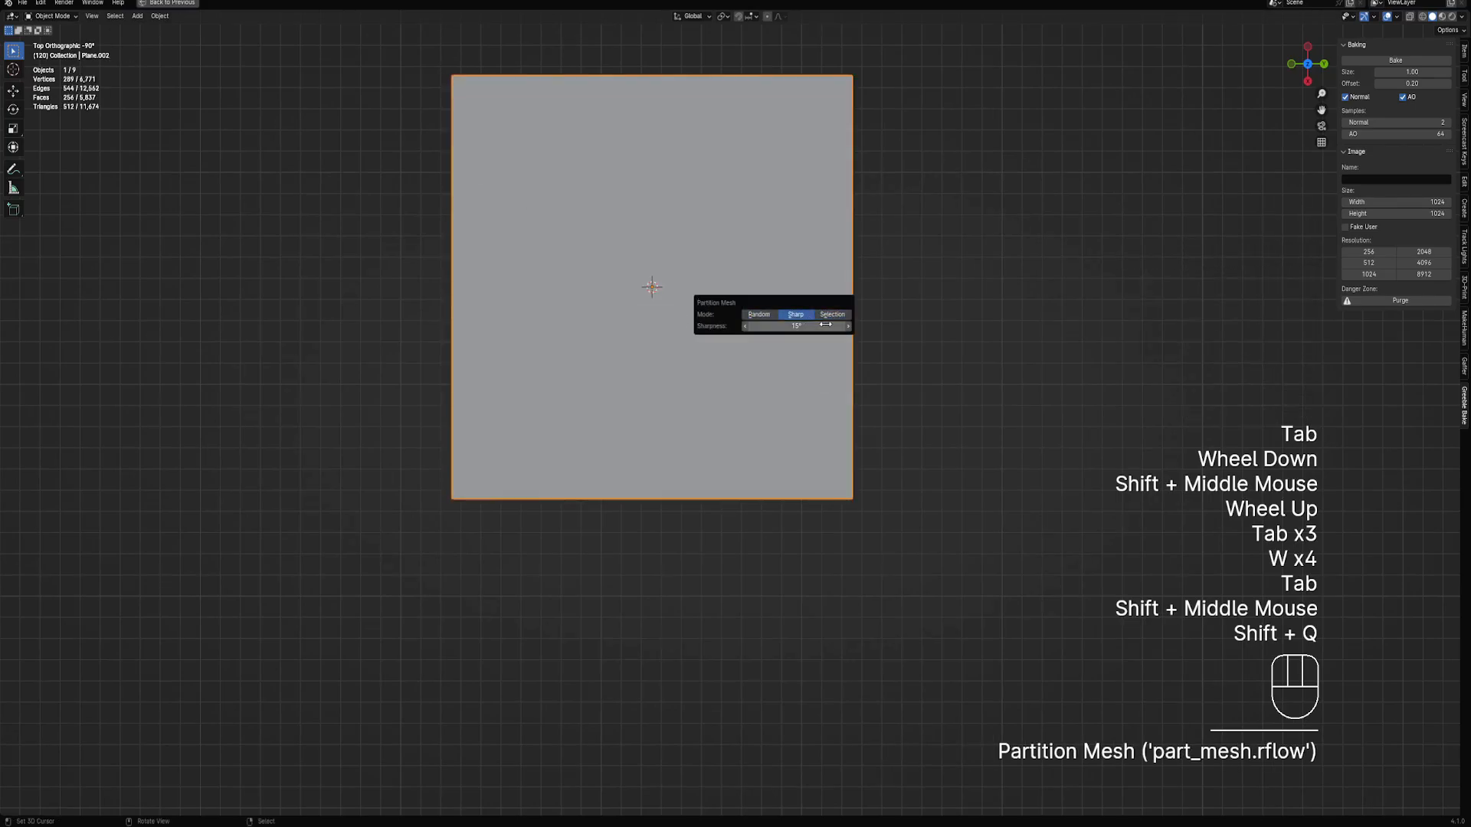
pyautogui.click(761, 315)
pyautogui.click(830, 327)
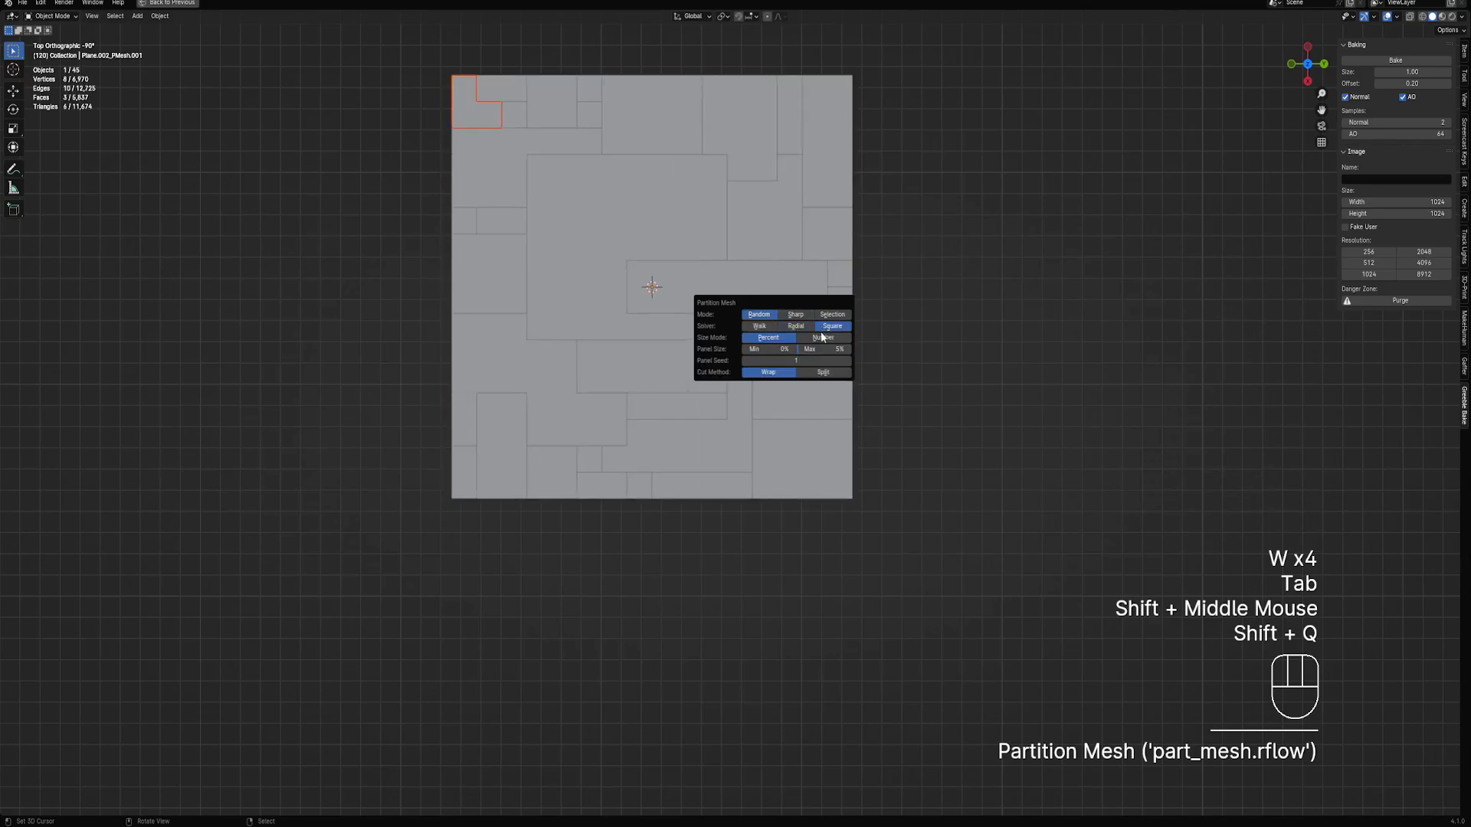
pyautogui.keyDown('shift'); pyautogui.moveTo(784, 351); pyautogui.dragTo(839, 350); pyautogui.keyUp('shift')
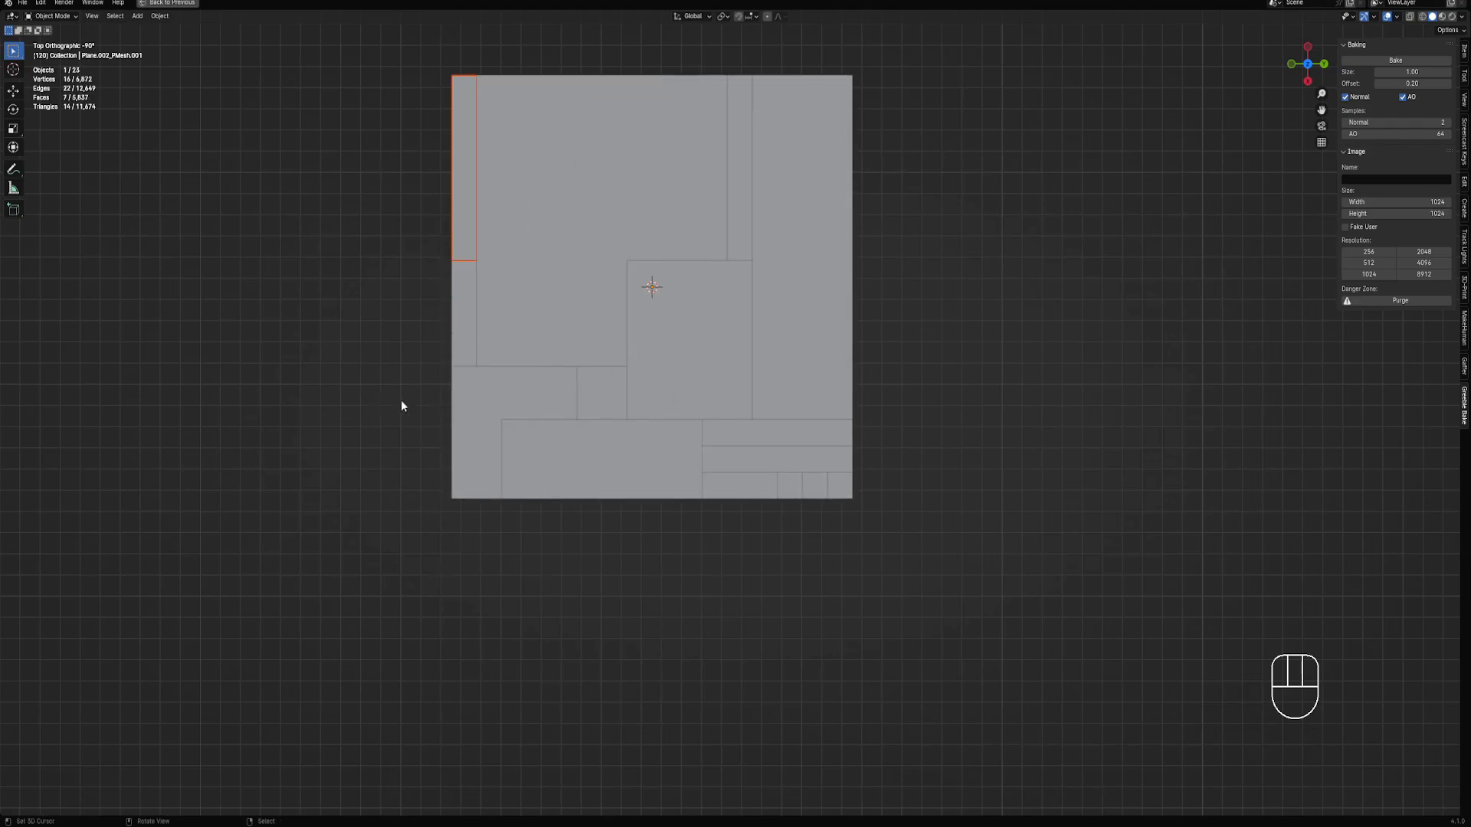
# Readjust the Partition Mesh settings to generate a different random layout of pieces
pyautogui.moveTo(666, 349); pyautogui.dragTo(650, 316, button='middle')
pyautogui.moveTo(847, 333); pyautogui.dragTo(717, 364, button='middle')
pyautogui.scroll(-1, 716, 364)
pyautogui.keyDown('shift'); pyautogui.moveTo(717, 364); pyautogui.dragTo(801, 321, button='middle'); pyautogui.keyUp('shift')
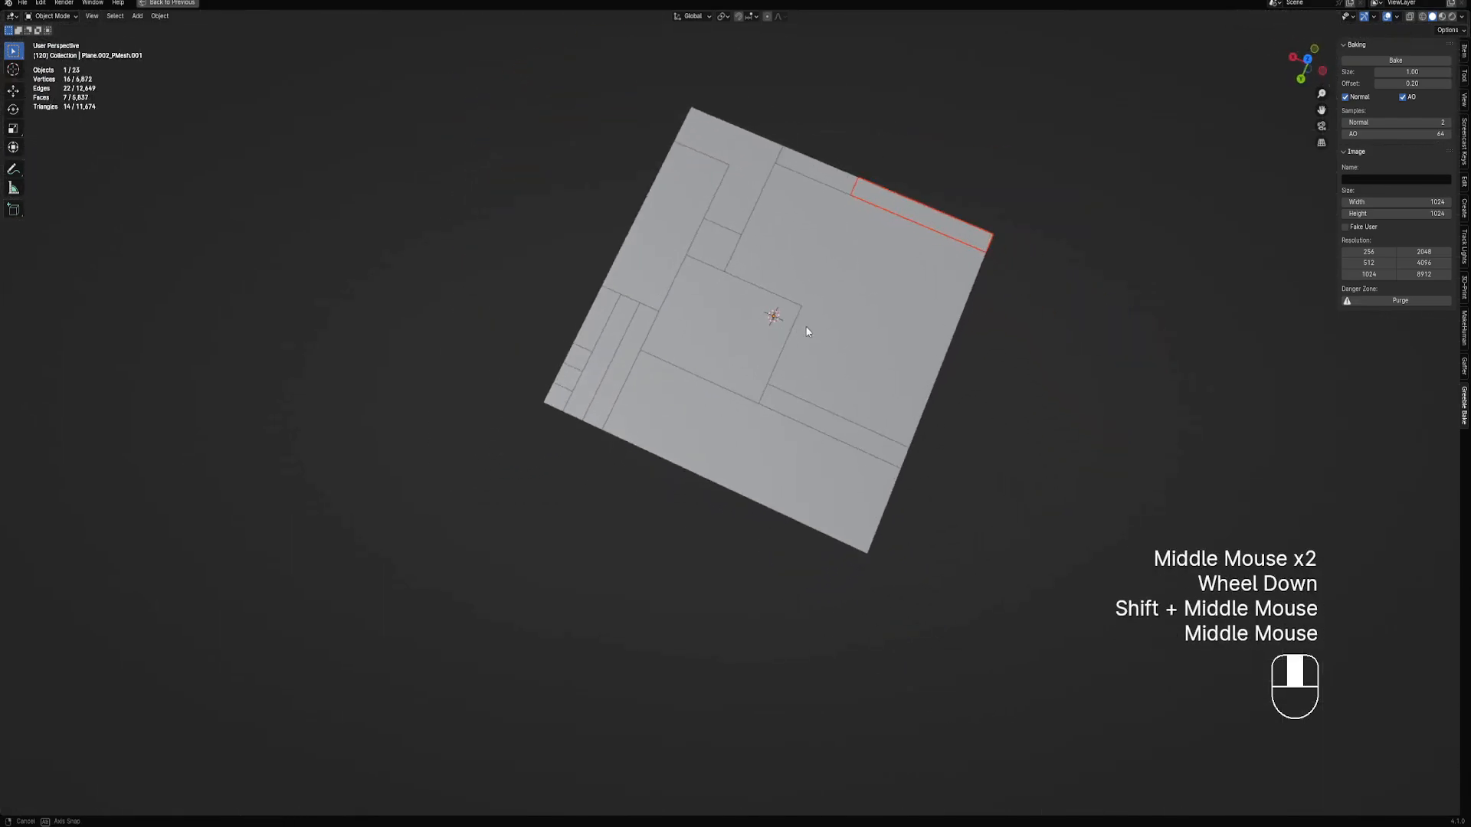
pyautogui.press('F9')
pyautogui.keyDown('shift'); pyautogui.moveTo(868, 386); pyautogui.dragTo(887, 386); pyautogui.keyUp('shift')
pyautogui.keyDown('shift'); pyautogui.moveTo(833, 415); pyautogui.dragTo(676, 412, button='middle'); pyautogui.keyUp('shift')
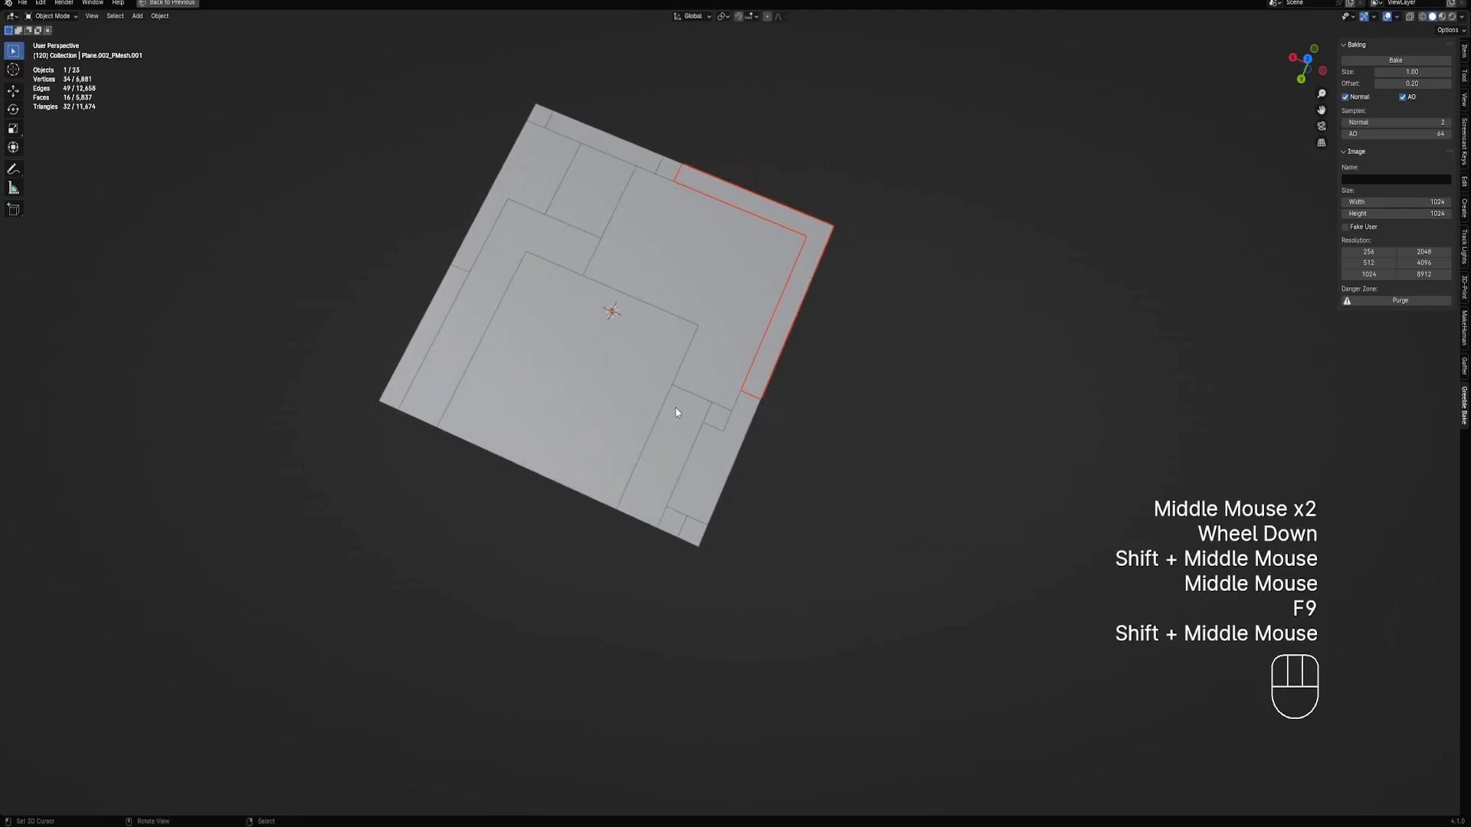
# Apply Random Panels to the large rectangular piece with the merge light destructive preset and 5 subdivision cuts
pyautogui.rightClick(682, 362)
pyautogui.keyDown('shift'); pyautogui.moveTo(682, 361); pyautogui.dragTo(739, 342, button='middle'); pyautogui.keyUp('shift')
pyautogui.scroll(2, 738, 342)
pyautogui.hotkey('shift', 'q')
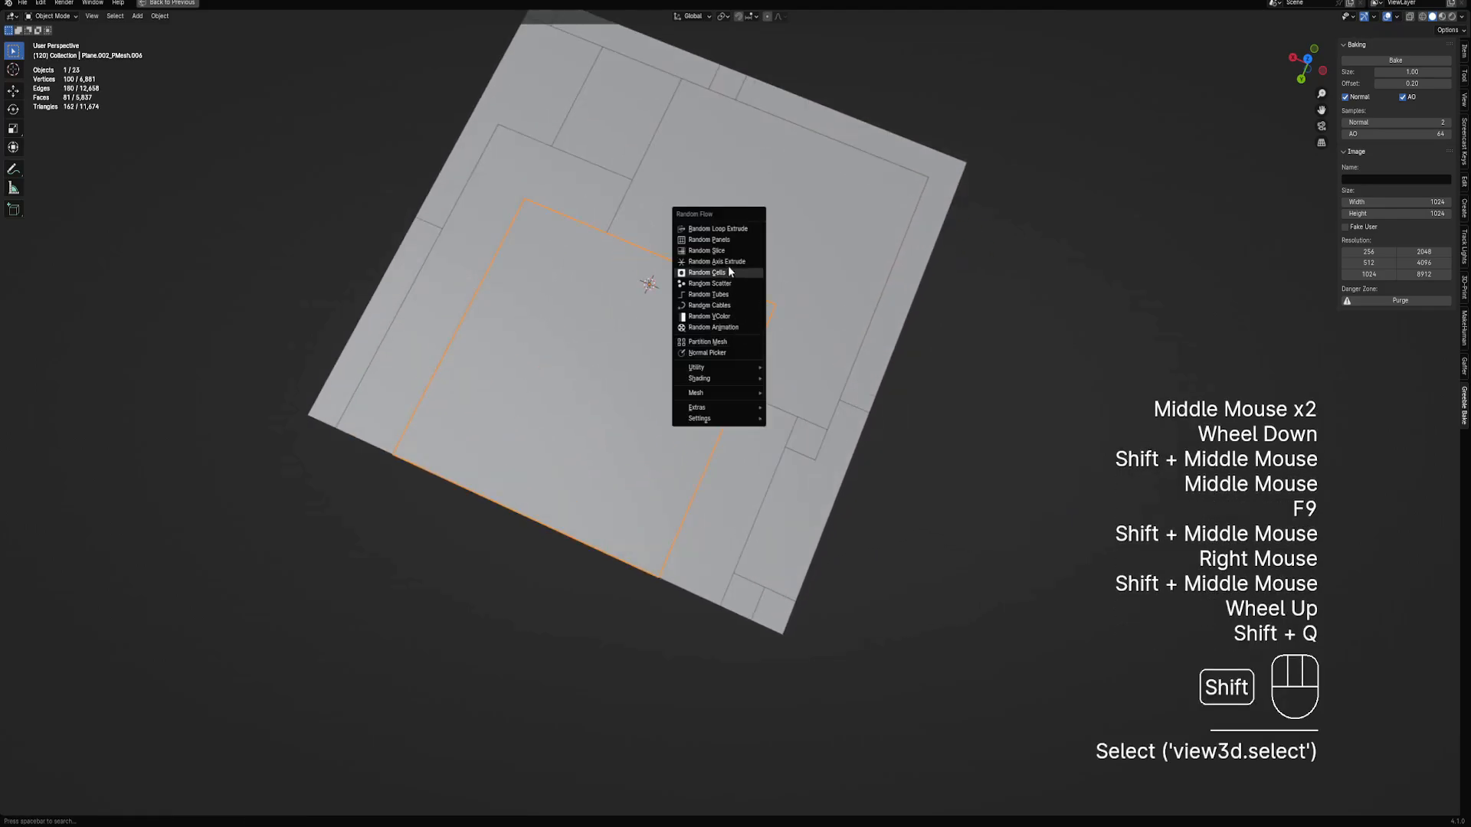
pyautogui.click(728, 240)
pyautogui.click(780, 258)
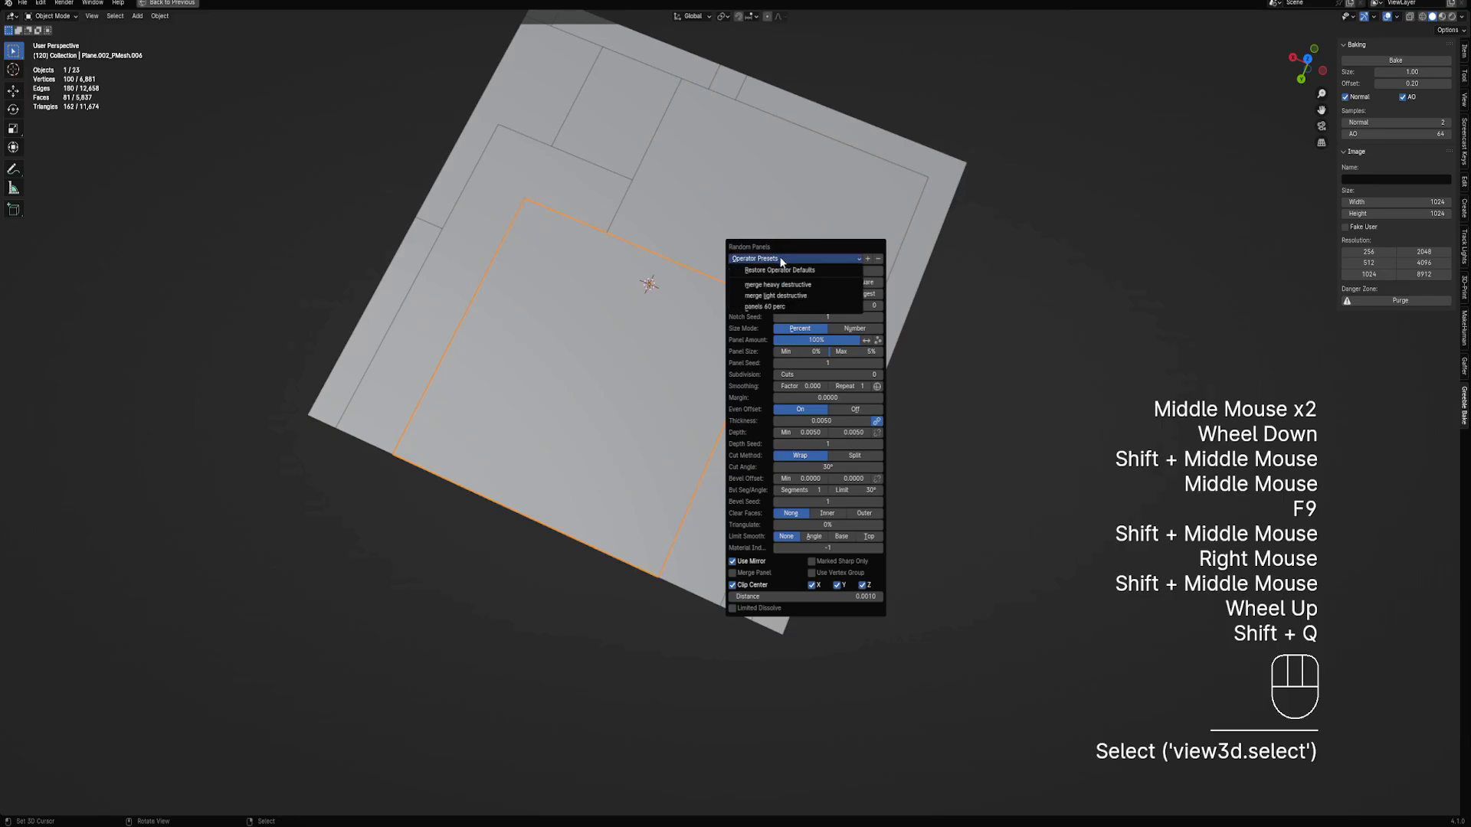
pyautogui.click(777, 298)
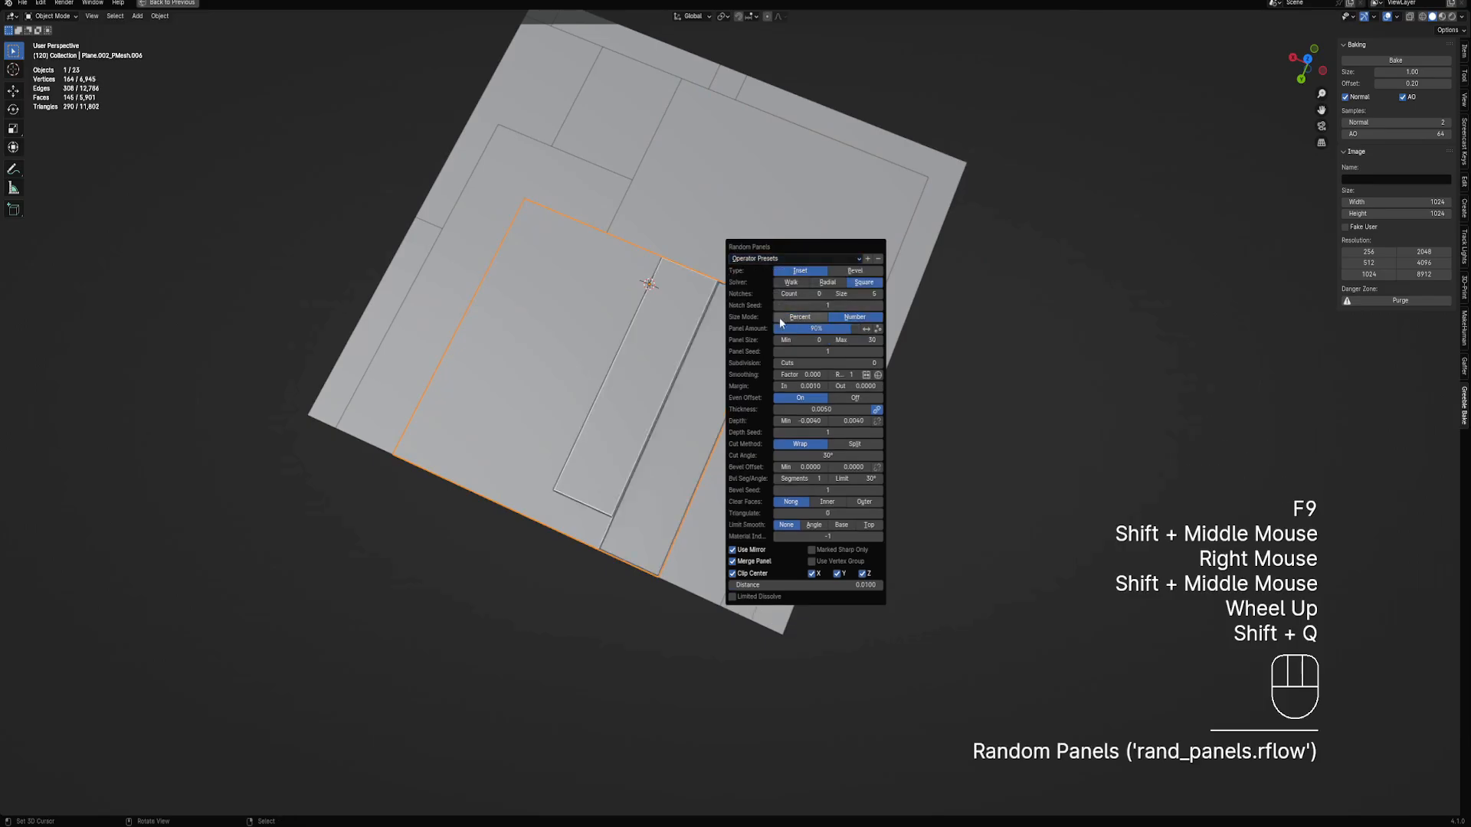
pyautogui.keyDown('ctrl'); pyautogui.scroll(3, 809, 364); pyautogui.keyUp('ctrl')
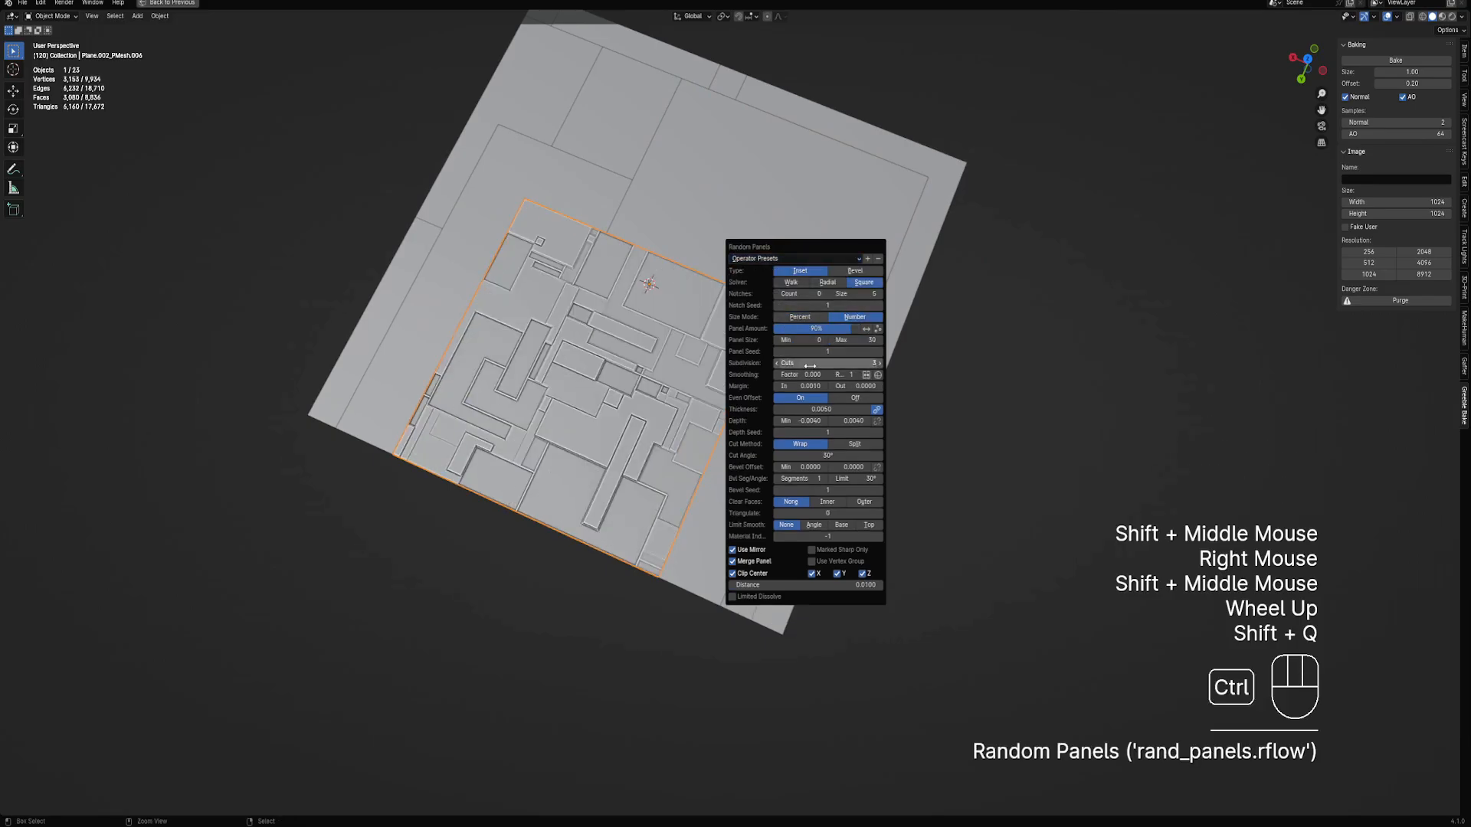
pyautogui.keyDown('ctrl'); pyautogui.scroll(1, 810, 365); pyautogui.keyUp('ctrl')
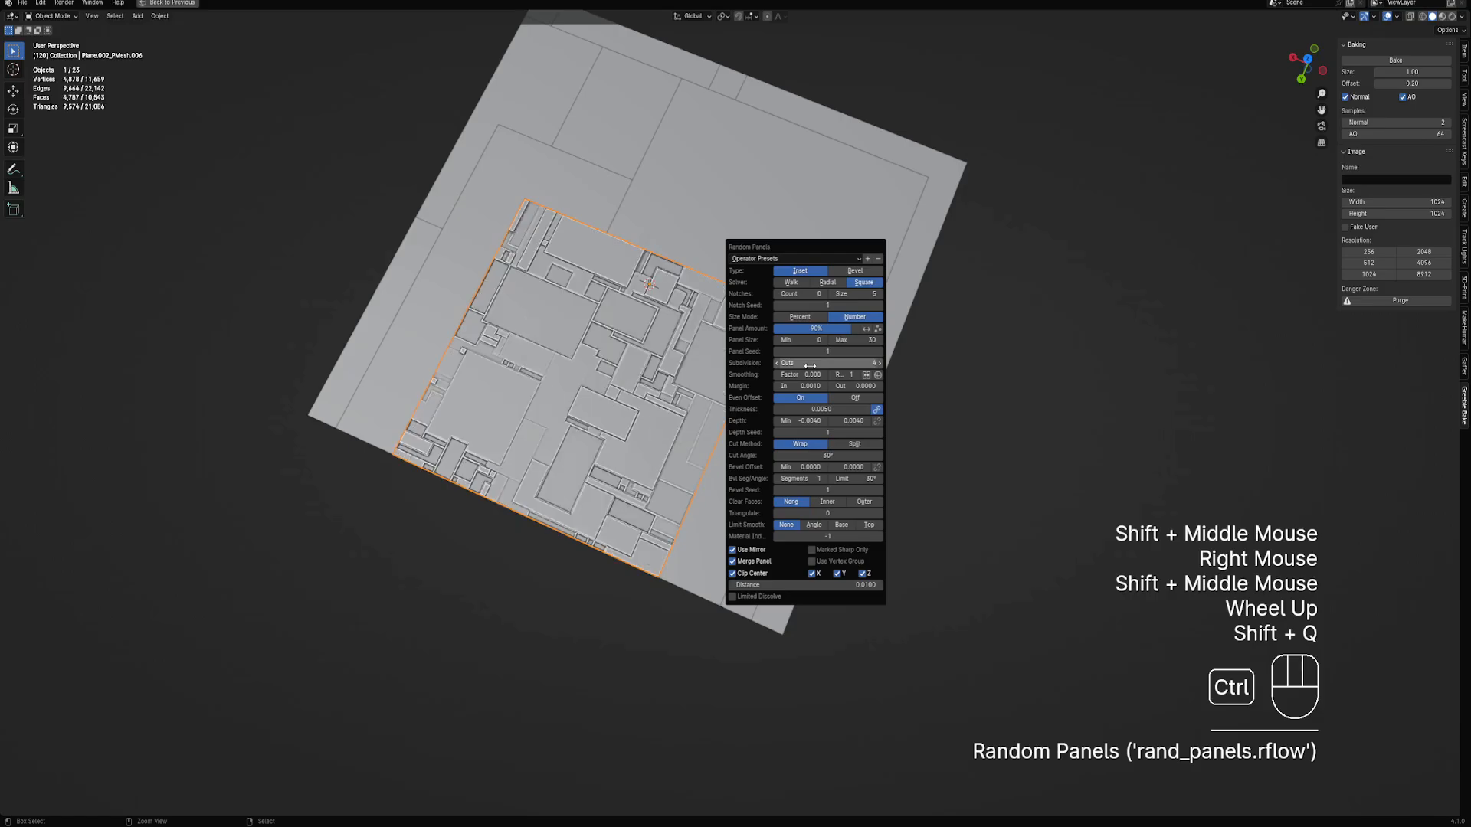
# Try the Base and Angle options for Limit Smooth on the panels, and set it back to None
pyautogui.click(842, 526)
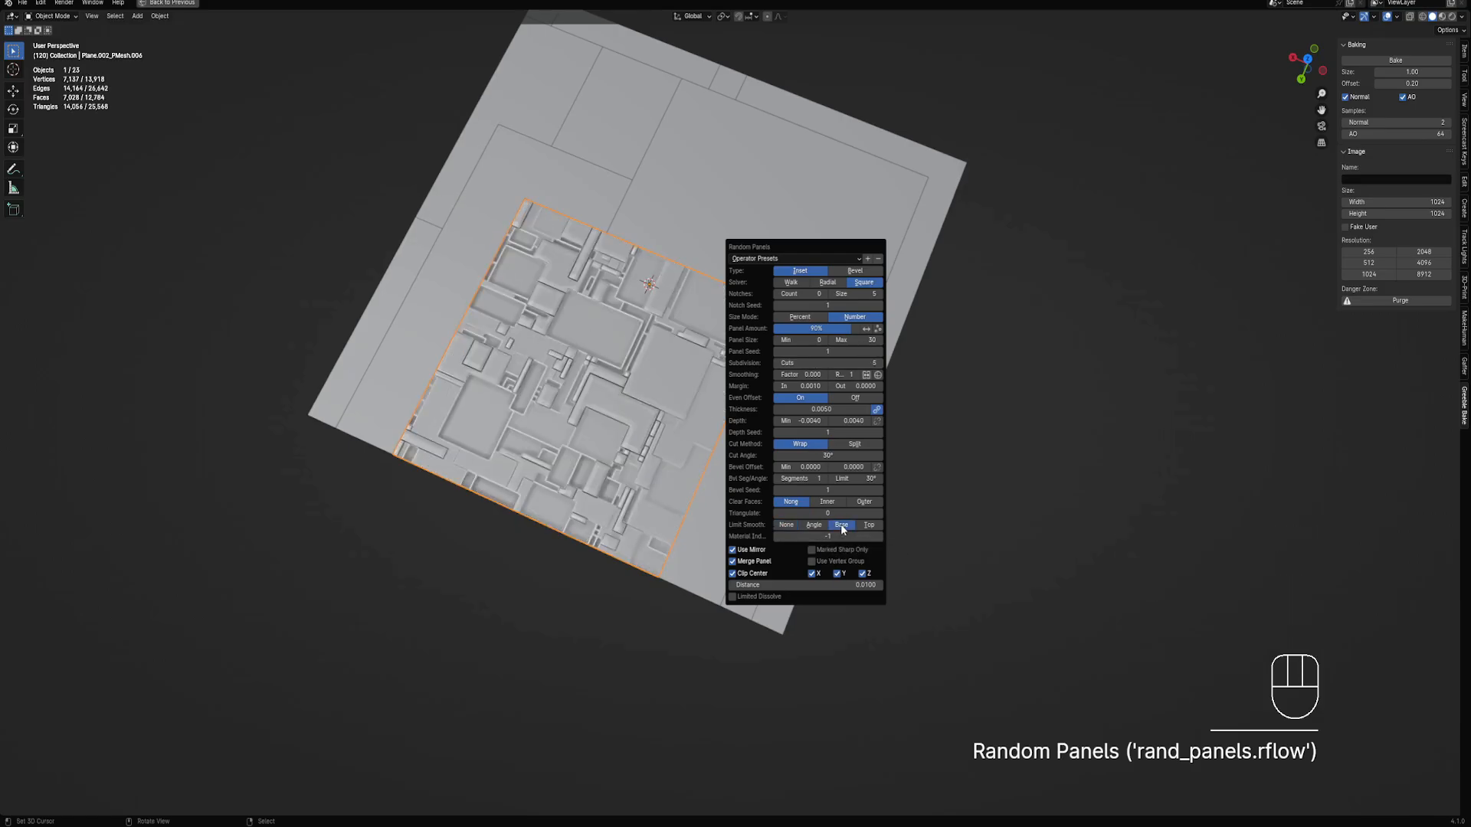
pyautogui.click(812, 527)
pyautogui.click(794, 526)
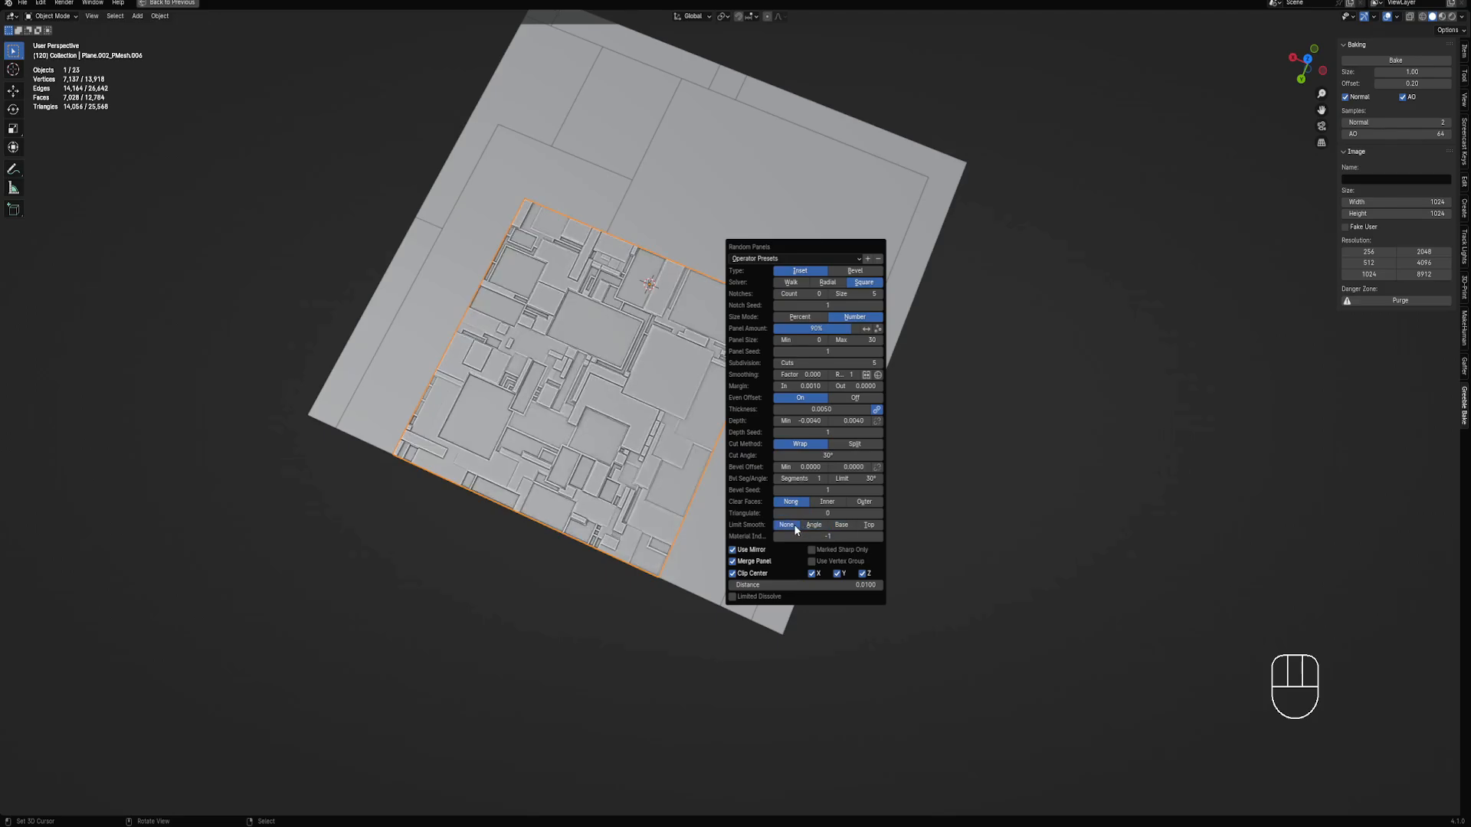
# Select the large L-shaped piece beside the panelled one and repeat Random Panels on it
pyautogui.scroll(-1, 361, 511)
pyautogui.moveTo(360, 511)
pyautogui.mouseDown(button='middle')
pyautogui.moveTo(810, 357)
pyautogui.moveTo(712, 369)
pyautogui.mouseUp(button='middle')
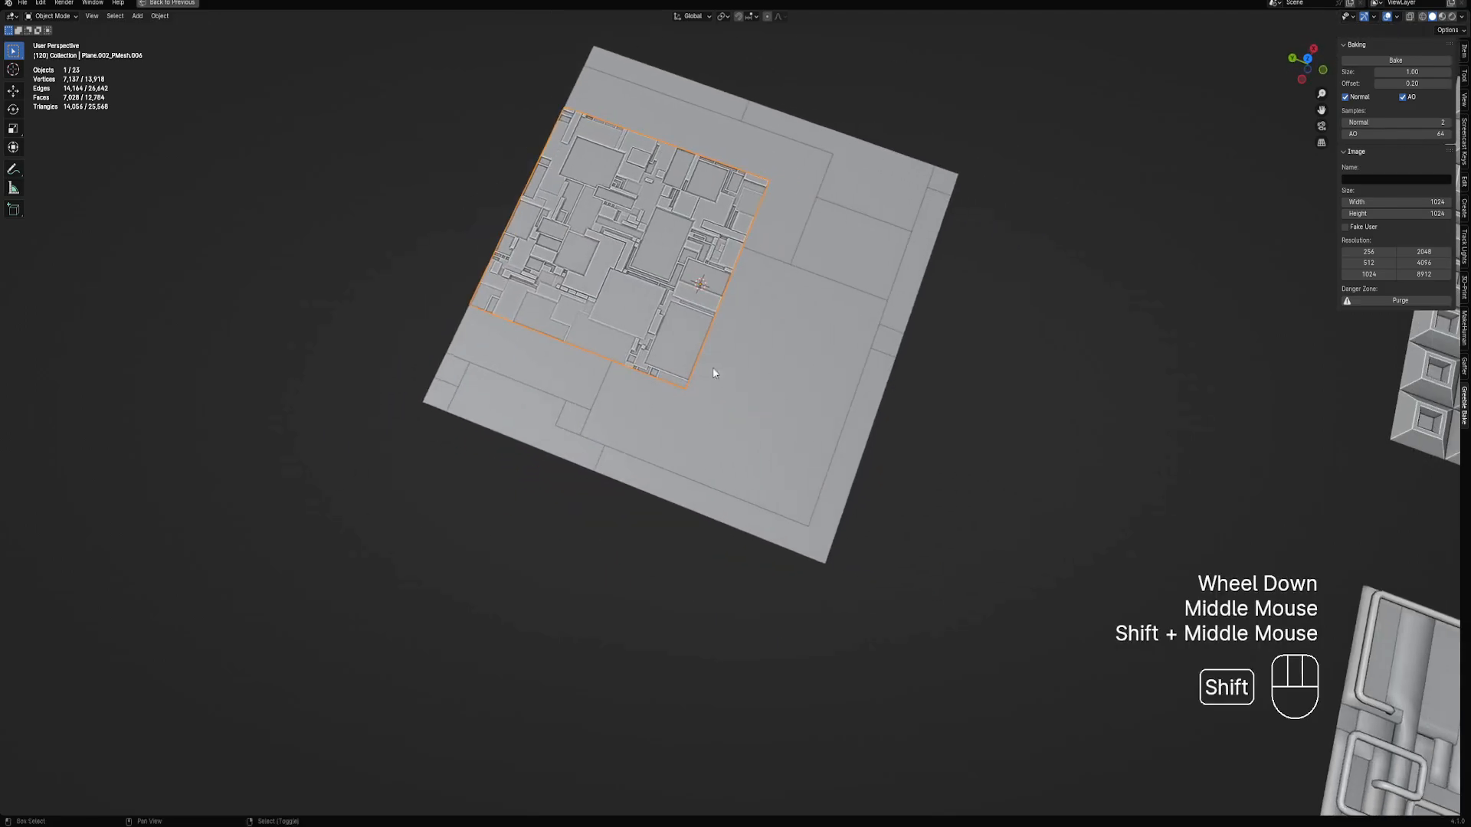
pyautogui.keyDown('shift'); pyautogui.rightClick(758, 376); pyautogui.keyUp('shift')
pyautogui.hotkey('shift', 'r')
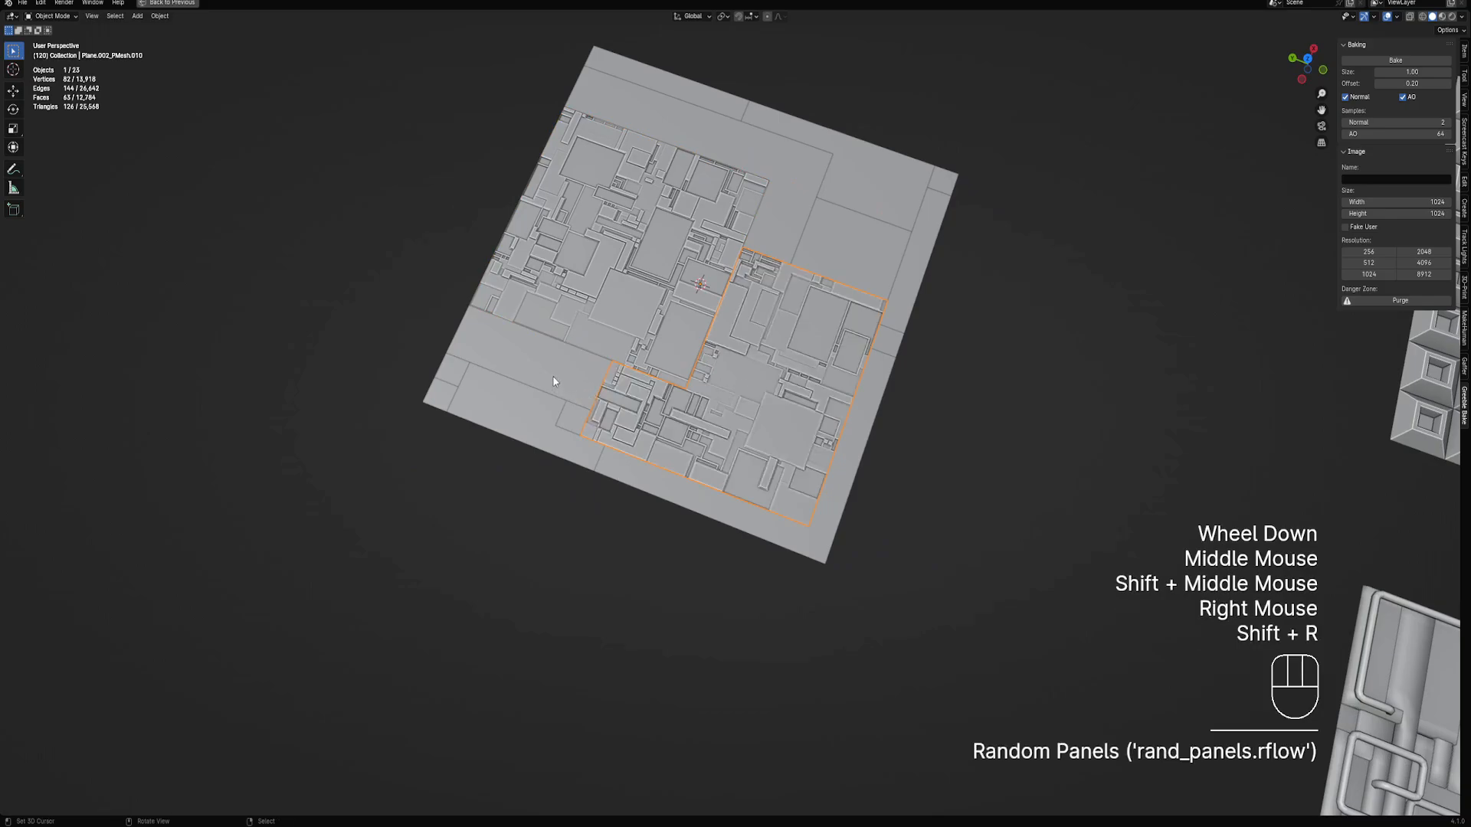
# Repeat Random Panels on each remaining plain piece along the plane's lower edge and lower-left corner
pyautogui.rightClick(553, 376)
pyautogui.hotkey('shift', 'r')
pyautogui.rightClick(550, 420)
pyautogui.hotkey('shift', 'r')
pyautogui.rightClick(649, 472)
pyautogui.hotkey('shift', 'r')
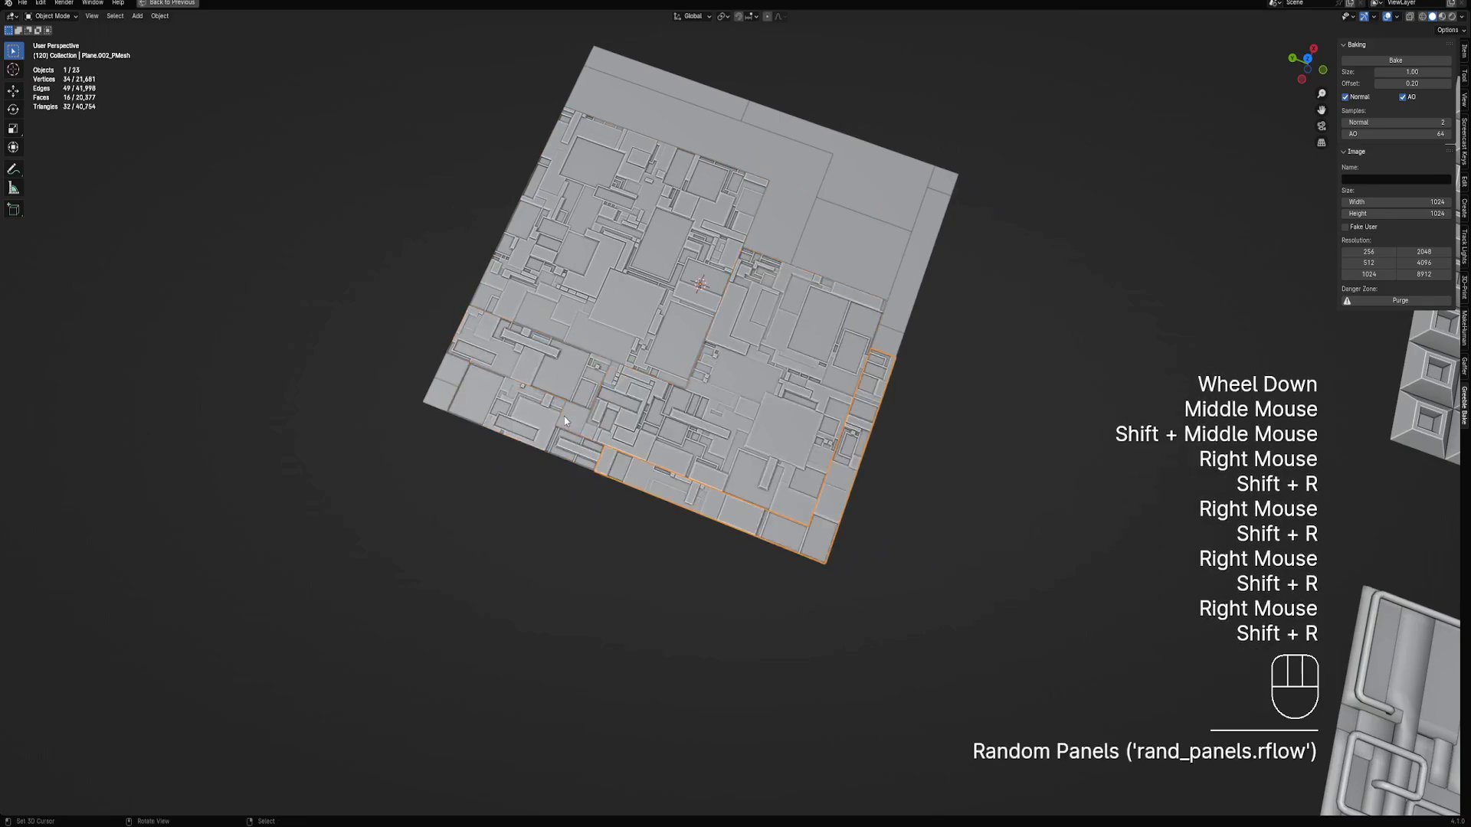
pyautogui.rightClick(490, 406)
pyautogui.hotkey('shift', 'r')
pyautogui.rightClick(444, 363)
pyautogui.hotkey('shift', 'r')
pyautogui.rightClick(440, 392)
pyautogui.hotkey('shift', 'r')
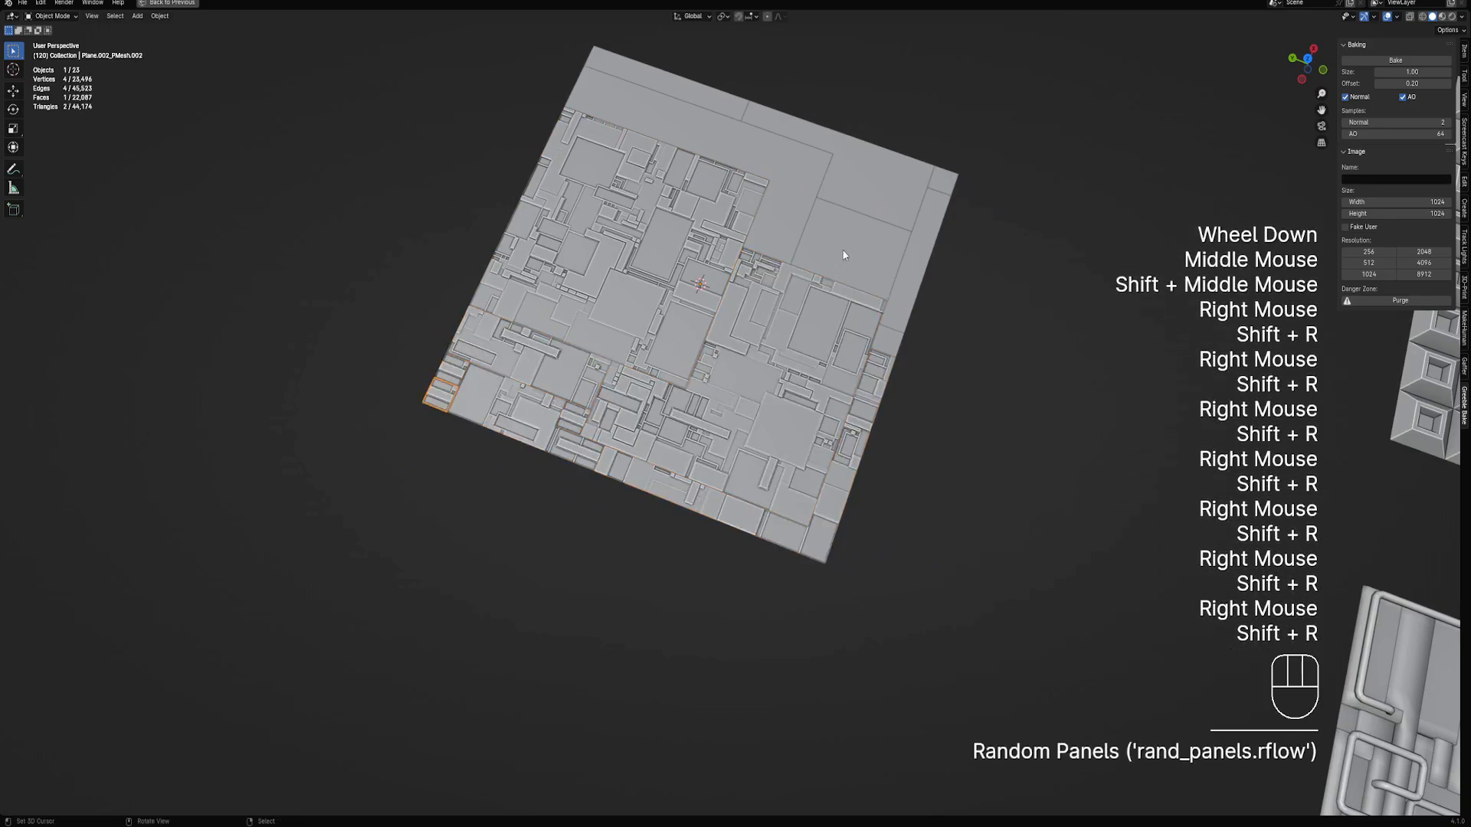
# Repeat Random Panels on the remaining plain pieces in the plane's upper-right area and along its upper edge
pyautogui.rightClick(850, 236)
pyautogui.hotkey('shift', 'r')
pyautogui.rightClick(928, 232)
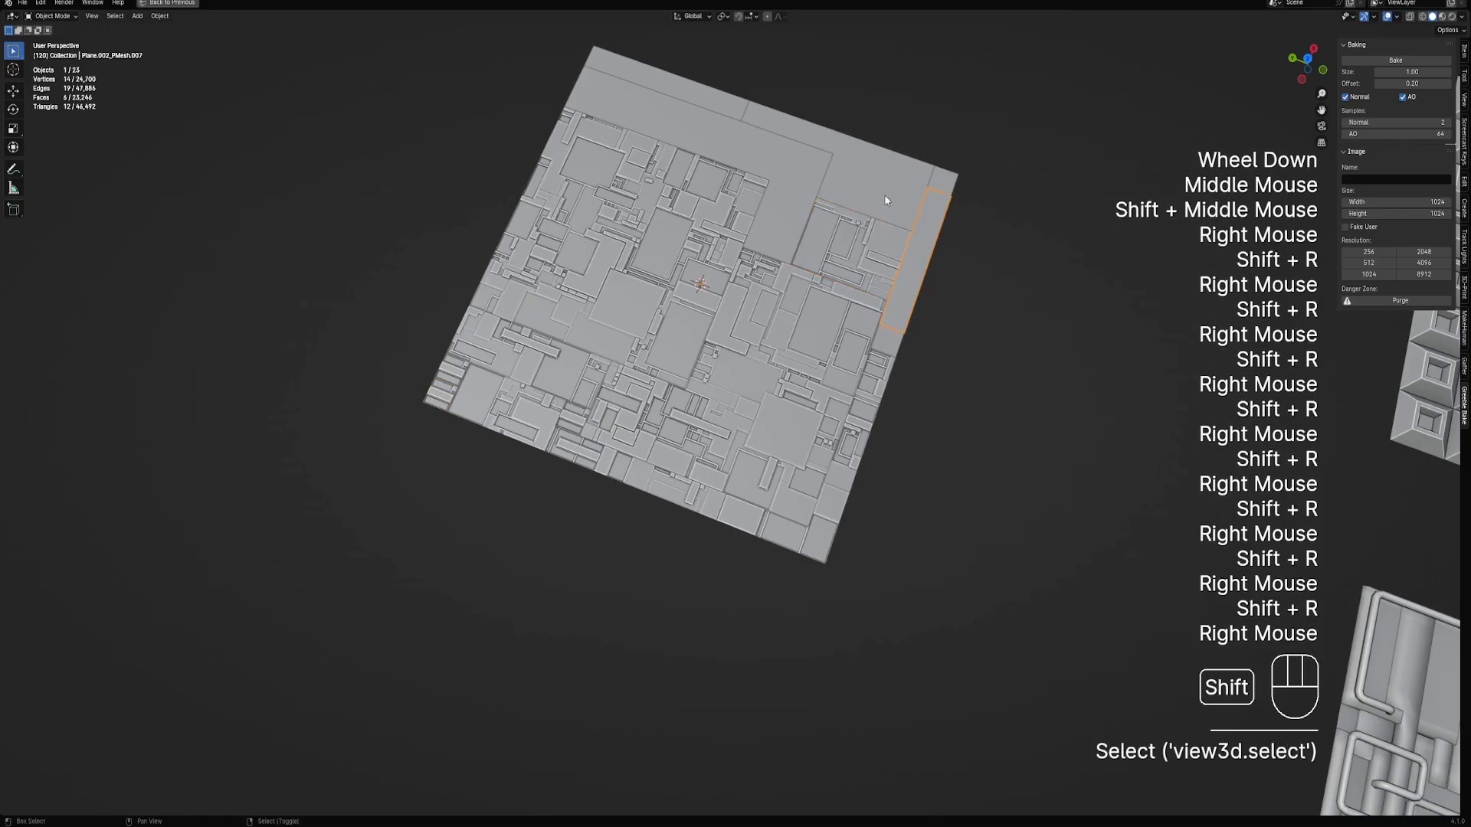
pyautogui.hotkey('shift', 'r')
pyautogui.rightClick(877, 196)
pyautogui.hotkey('shift', 'r')
pyautogui.rightClick(798, 159)
pyautogui.hotkey('shift', 'r')
pyautogui.rightClick(719, 98)
pyautogui.hotkey('shift', 'r')
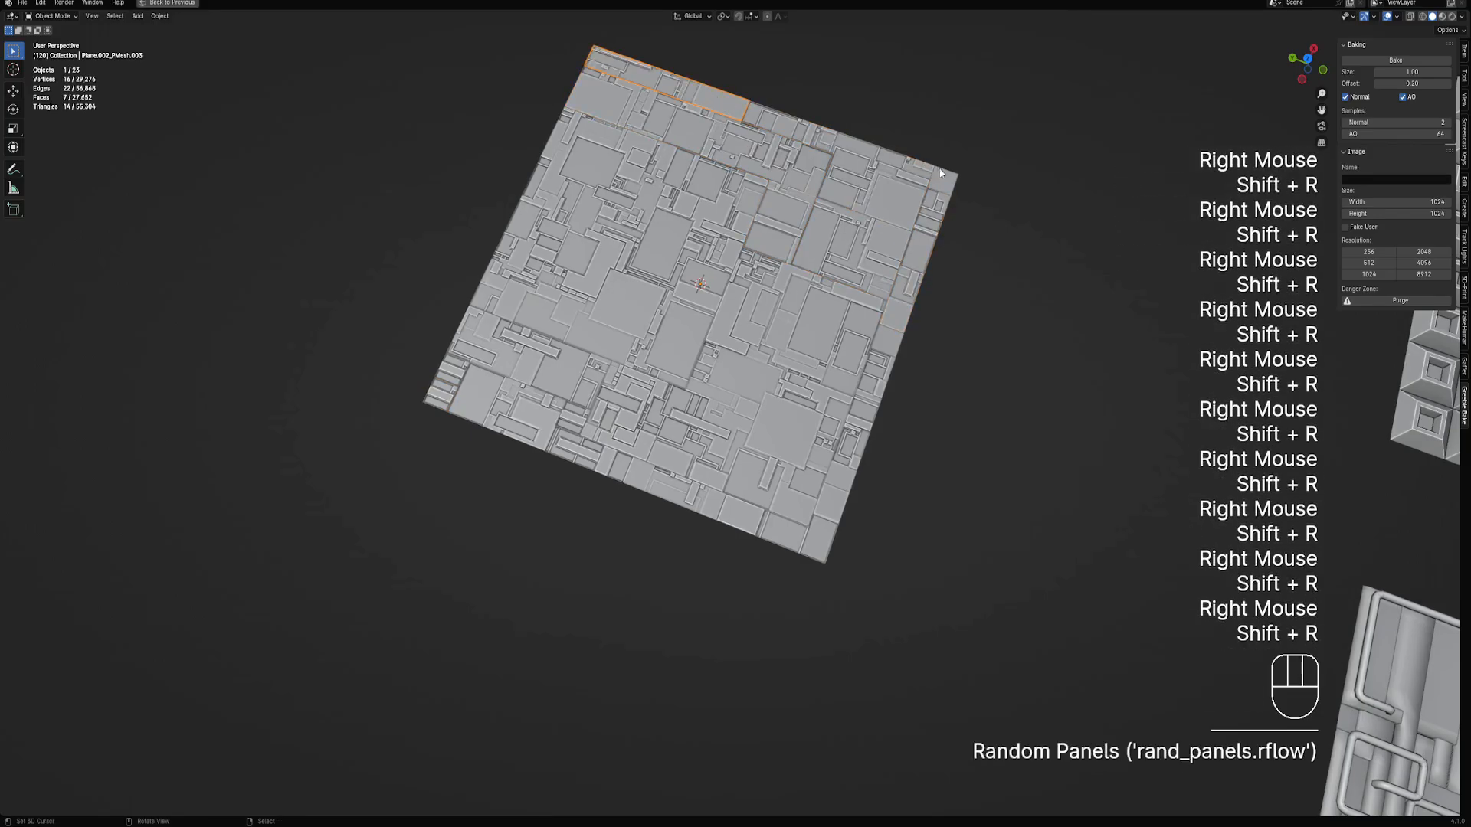
# Merge all the panelled pieces back into a single plane with the merge option of Partition Mesh
pyautogui.rightClick(814, 213)
pyautogui.hotkey('shift', 'q')
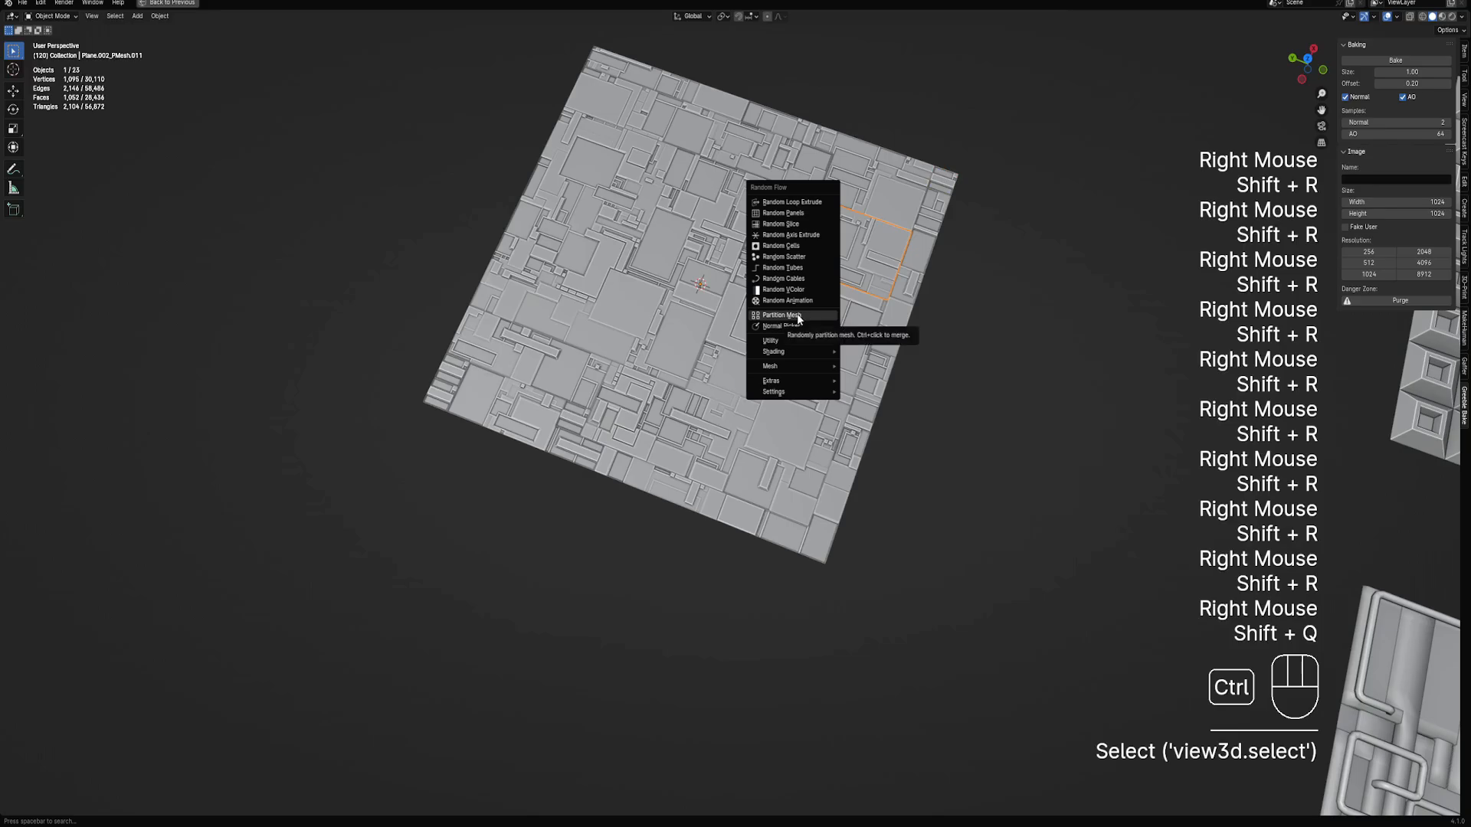
pyautogui.keyDown('ctrl'); pyautogui.click(796, 314); pyautogui.keyUp('ctrl')
pyautogui.moveTo(797, 314); pyautogui.dragTo(829, 324, button='middle')
pyautogui.scroll(-2, 825, 304)
pyautogui.scroll(2, 835, 315)
pyautogui.press('Tab')
pyautogui.press('a')
pyautogui.press('Tab')
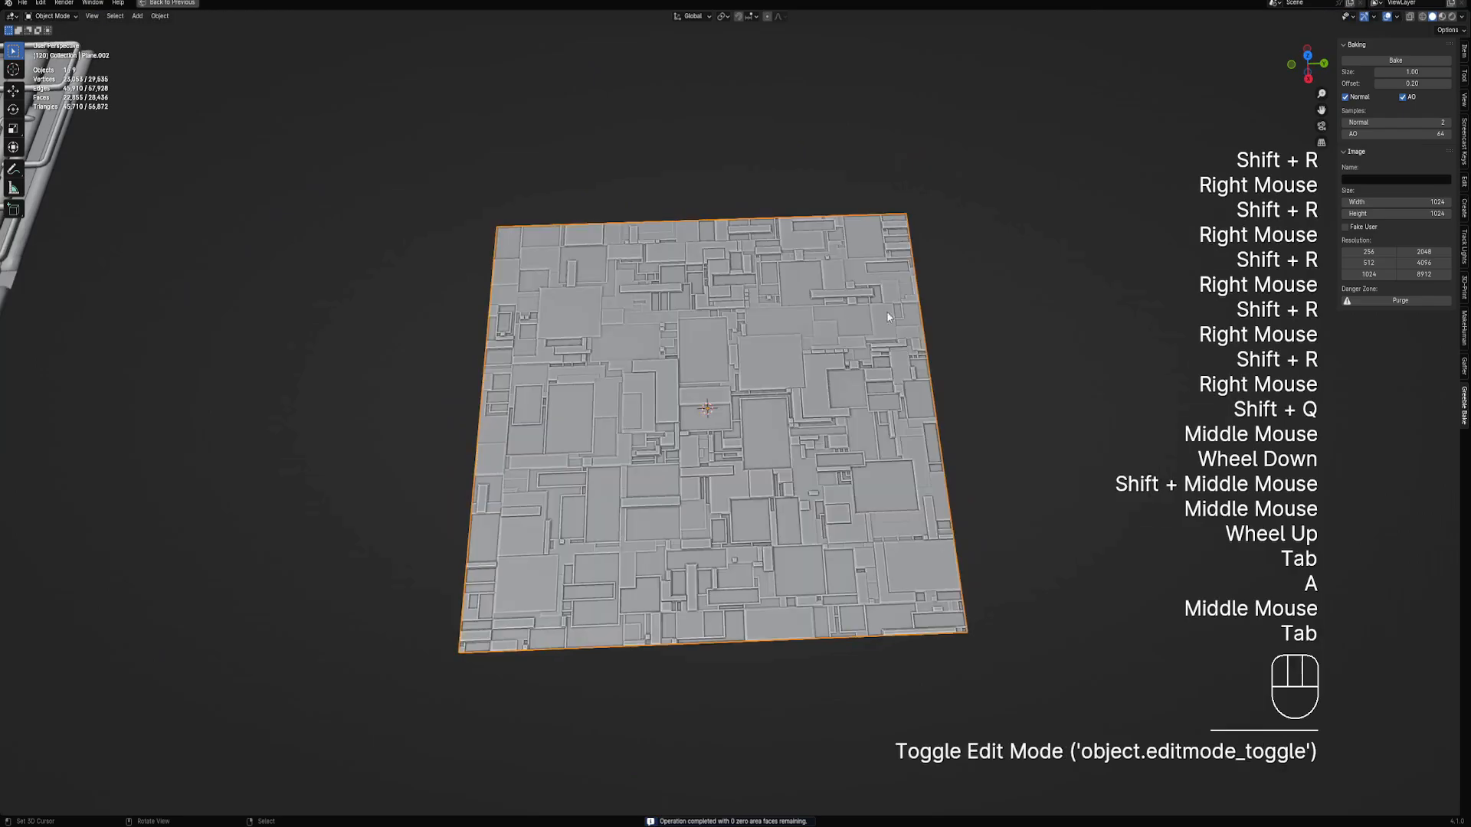
# Bake the merged plane's normal and AO maps, restore the full layout and switch the lower editor to the Image Editor
pyautogui.click(1385, 59)
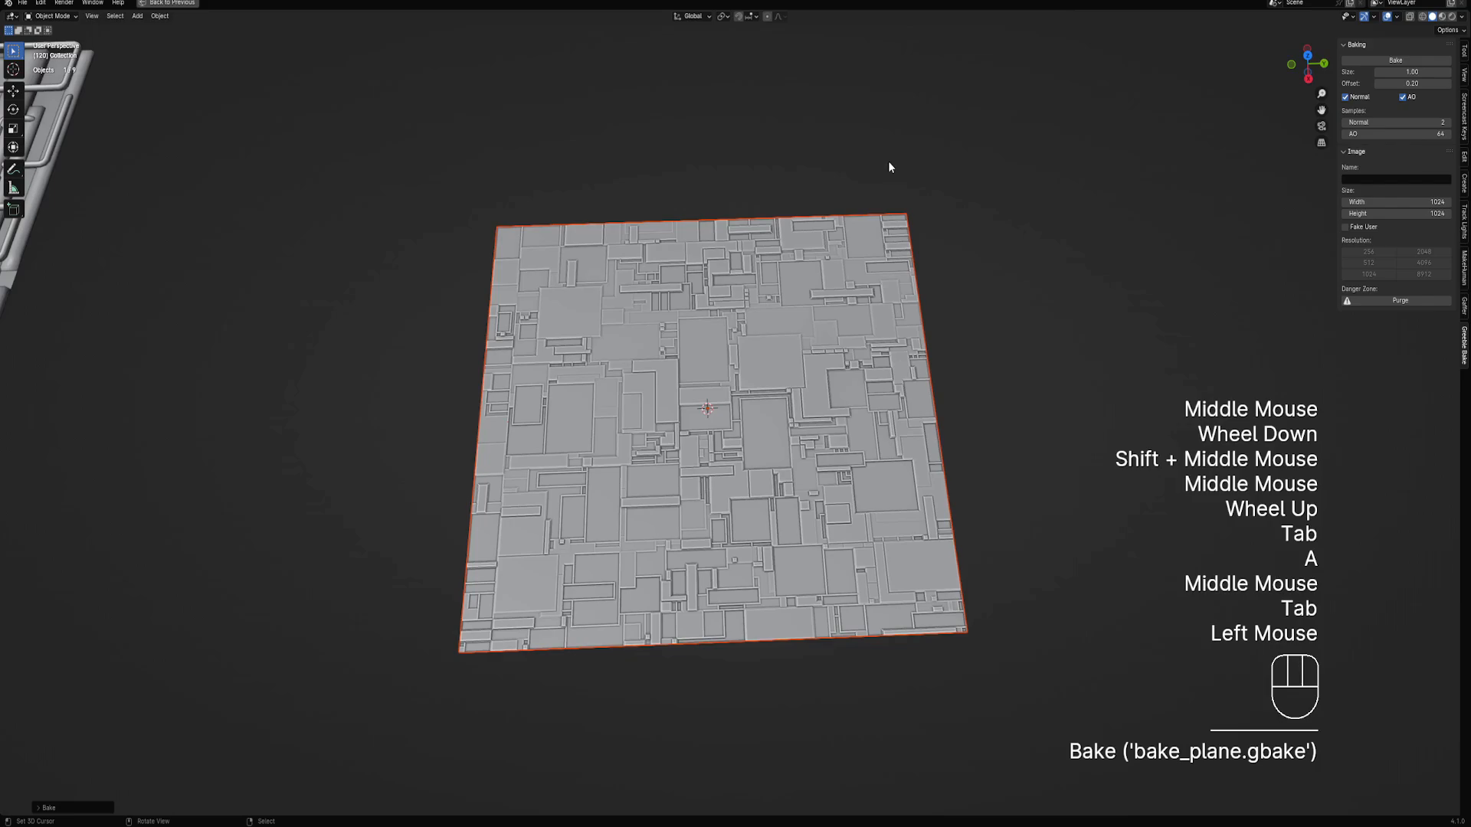
pyautogui.hotkey('ctrl', 'space')
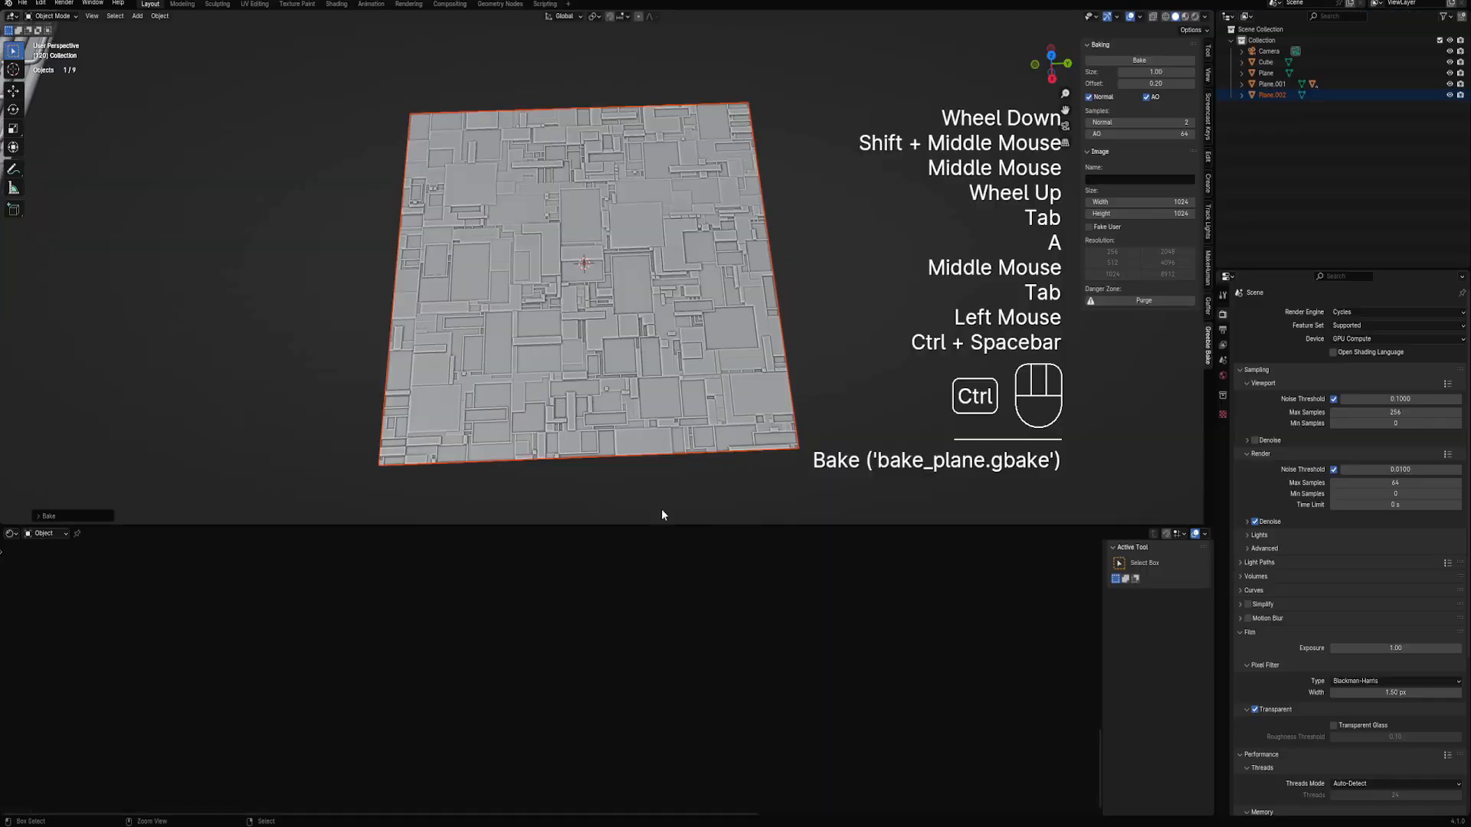
pyautogui.click(12, 533)
pyautogui.click(63, 574)
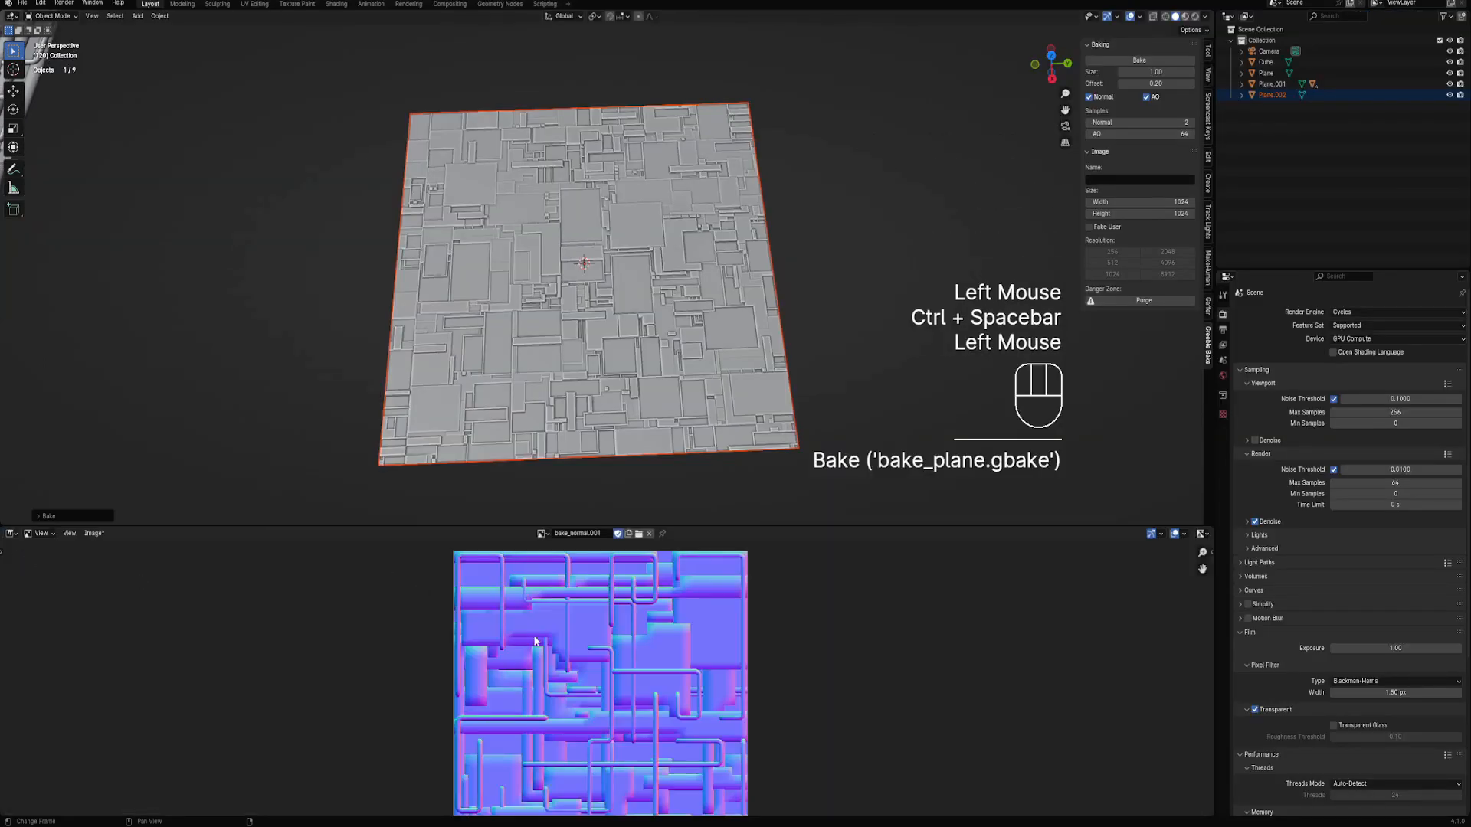
# Display the newly baked normal map bake_normal.003 in the Image Editor and inspect its detail
pyautogui.click(542, 533)
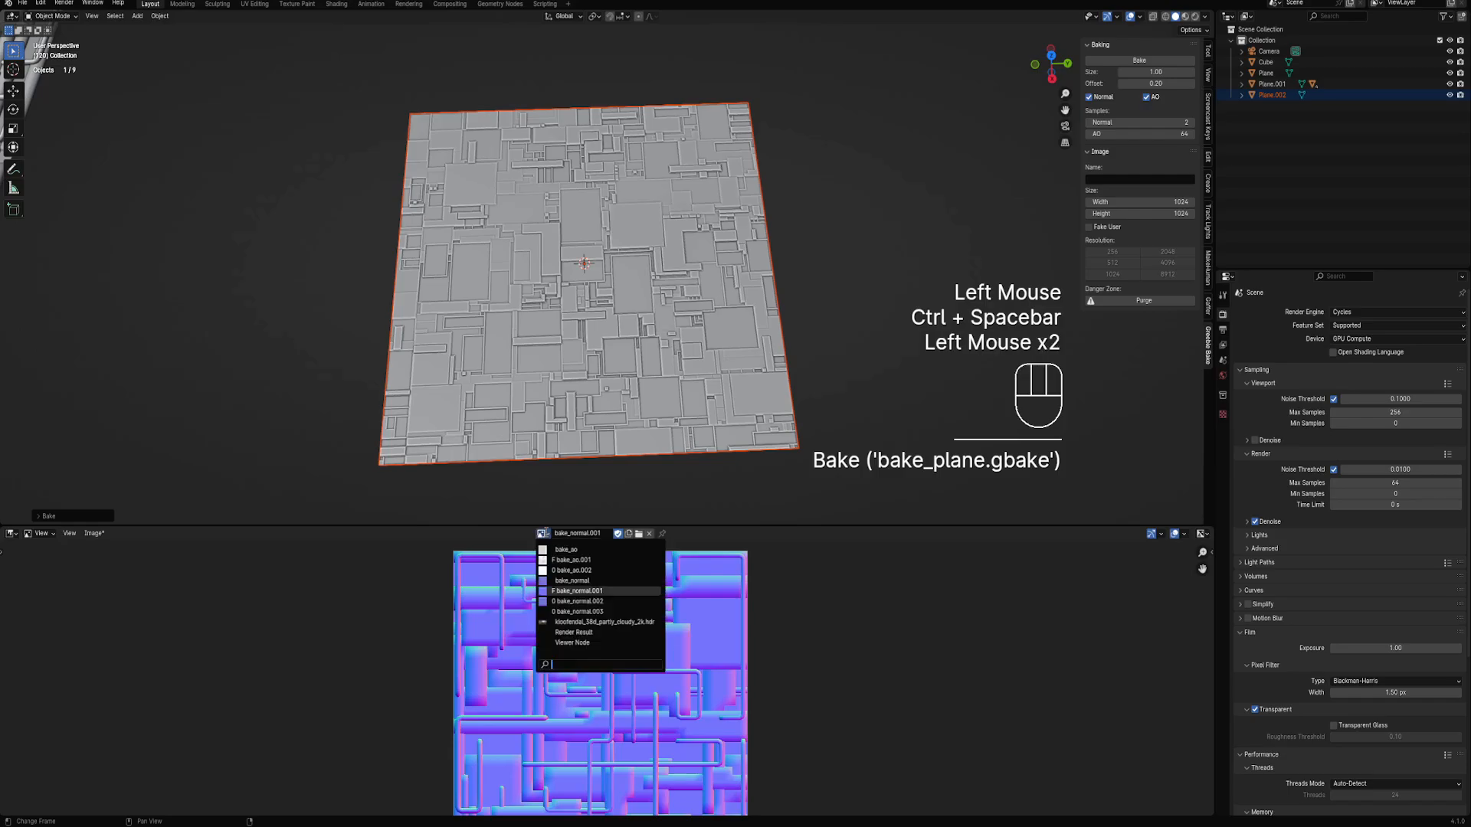
pyautogui.click(542, 602)
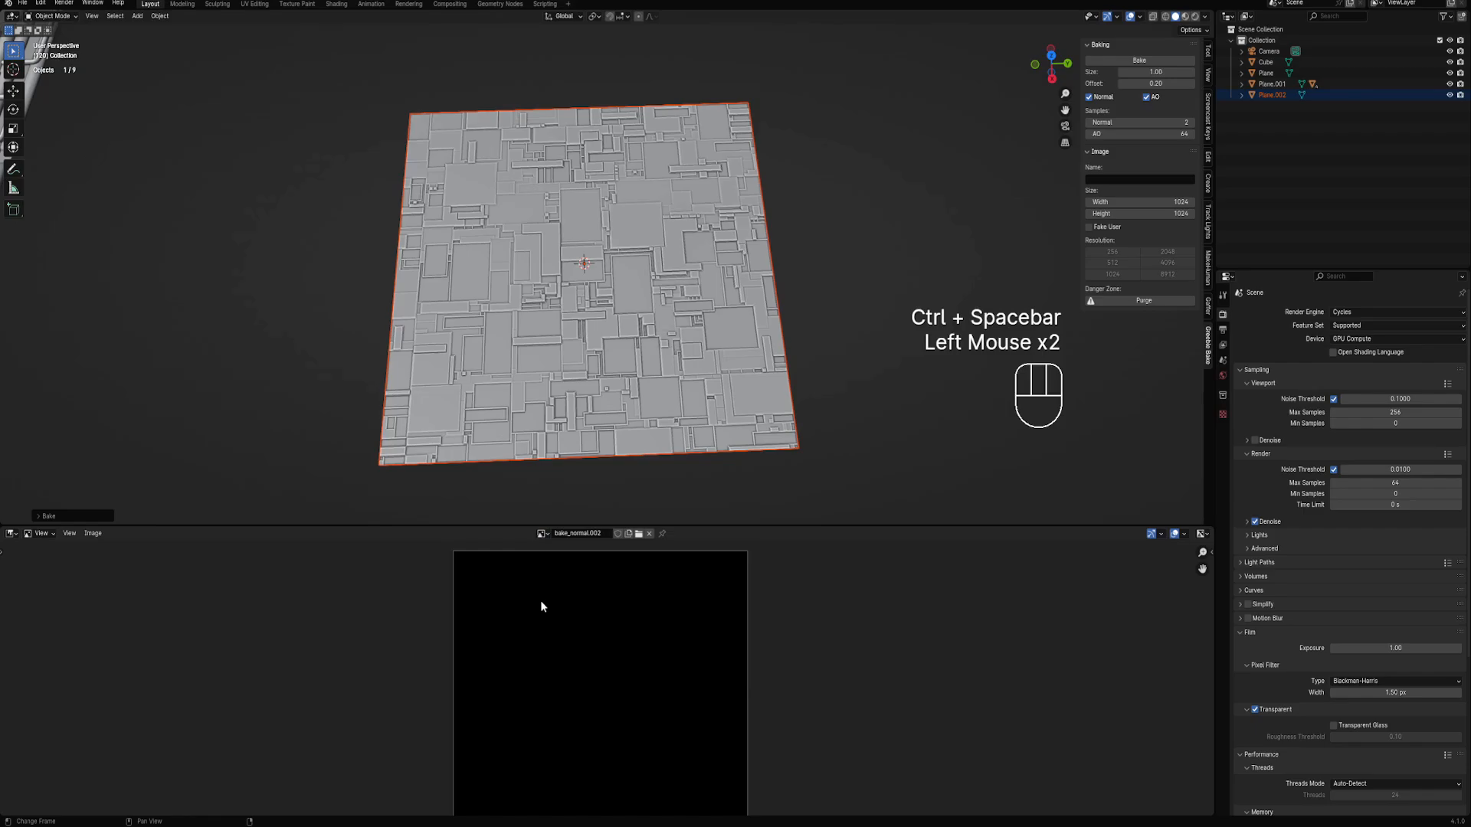
pyautogui.click(542, 534)
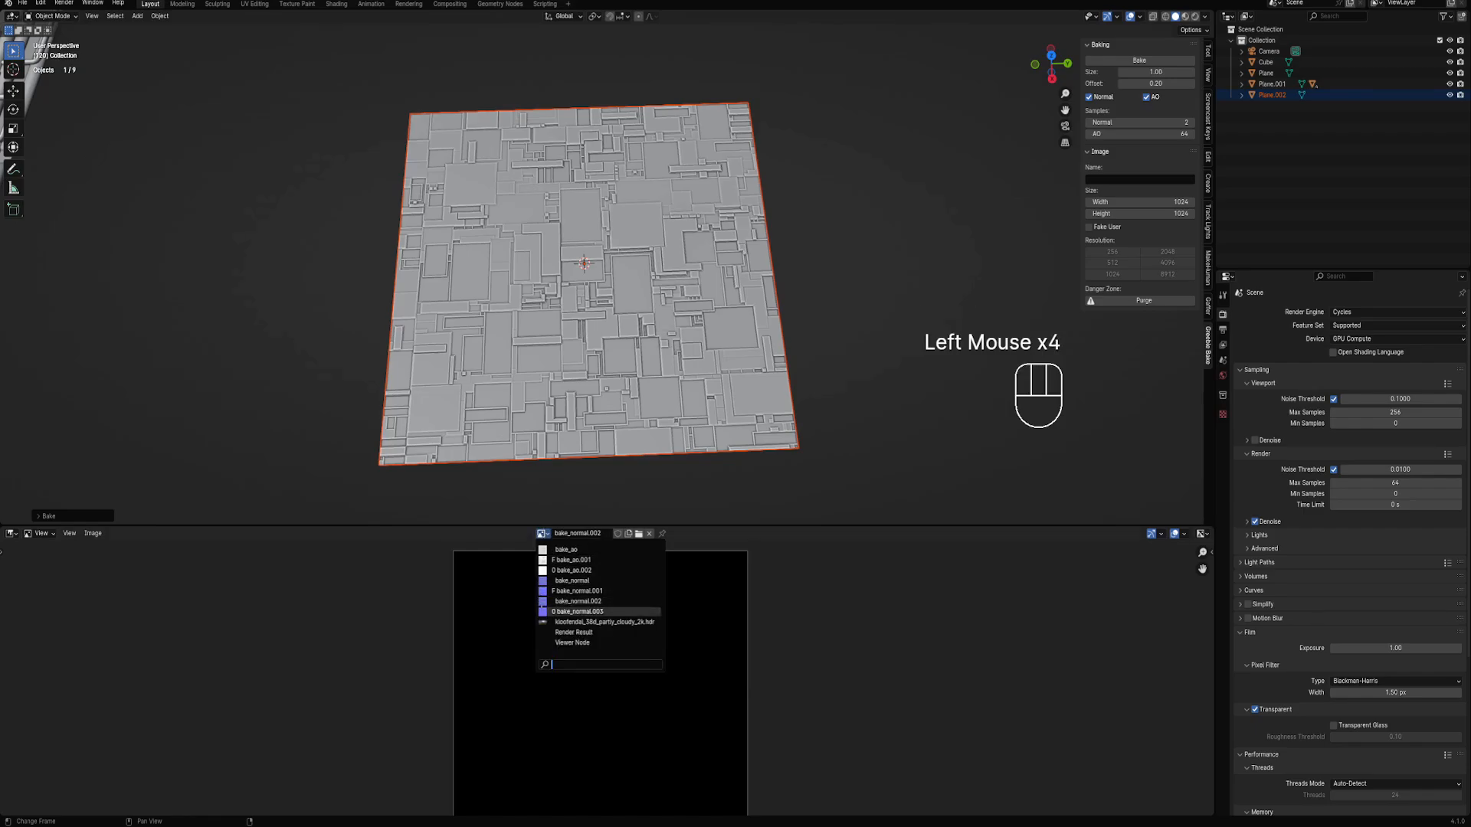
pyautogui.click(541, 608)
pyautogui.scroll(2, 542, 613)
pyautogui.scroll(-2, 565, 615)
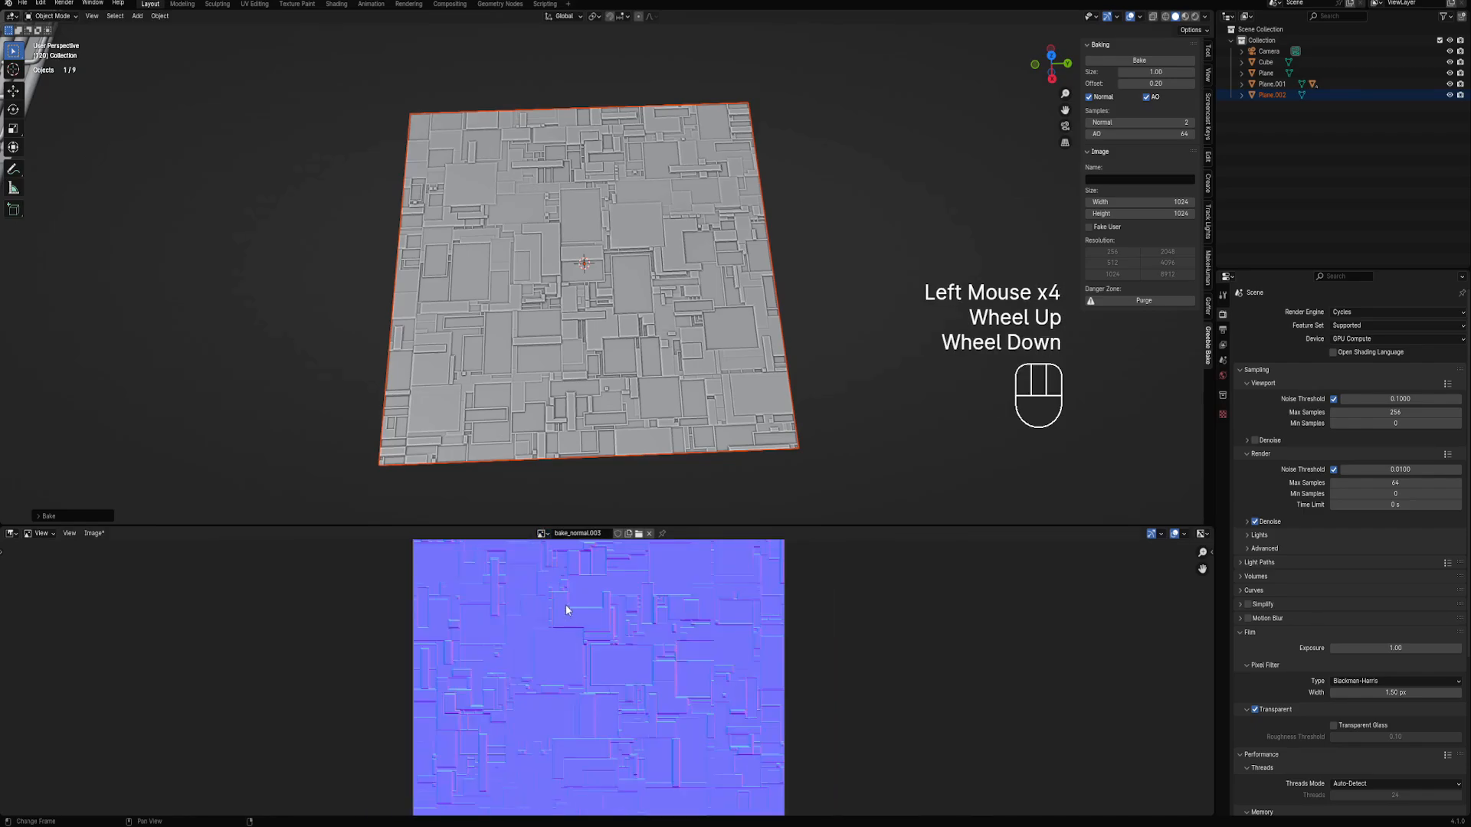
# Display the newly baked AO map bake_ao.002 in the Image Editor and inspect it up close
pyautogui.click(542, 534)
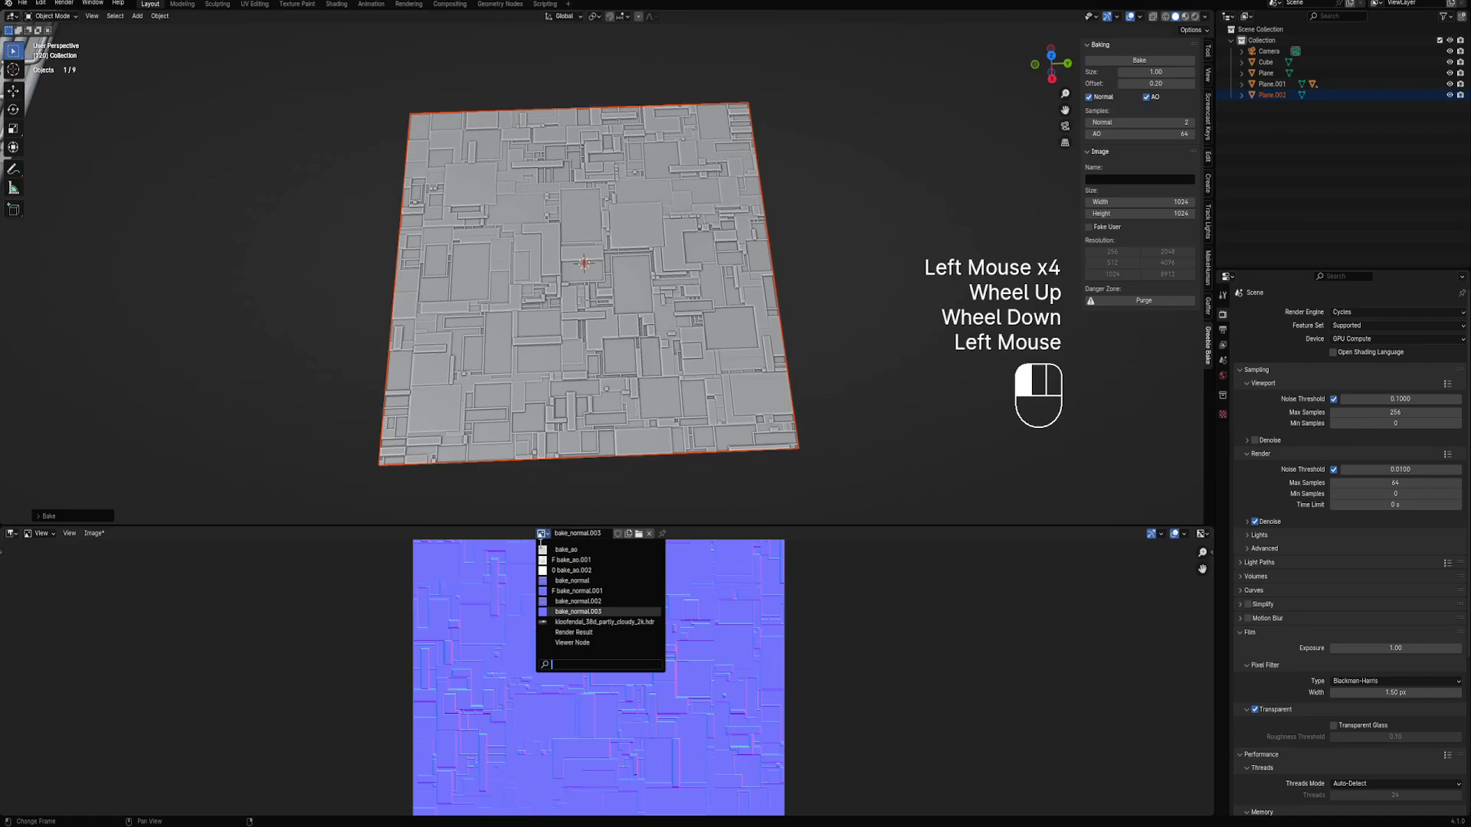
pyautogui.click(544, 582)
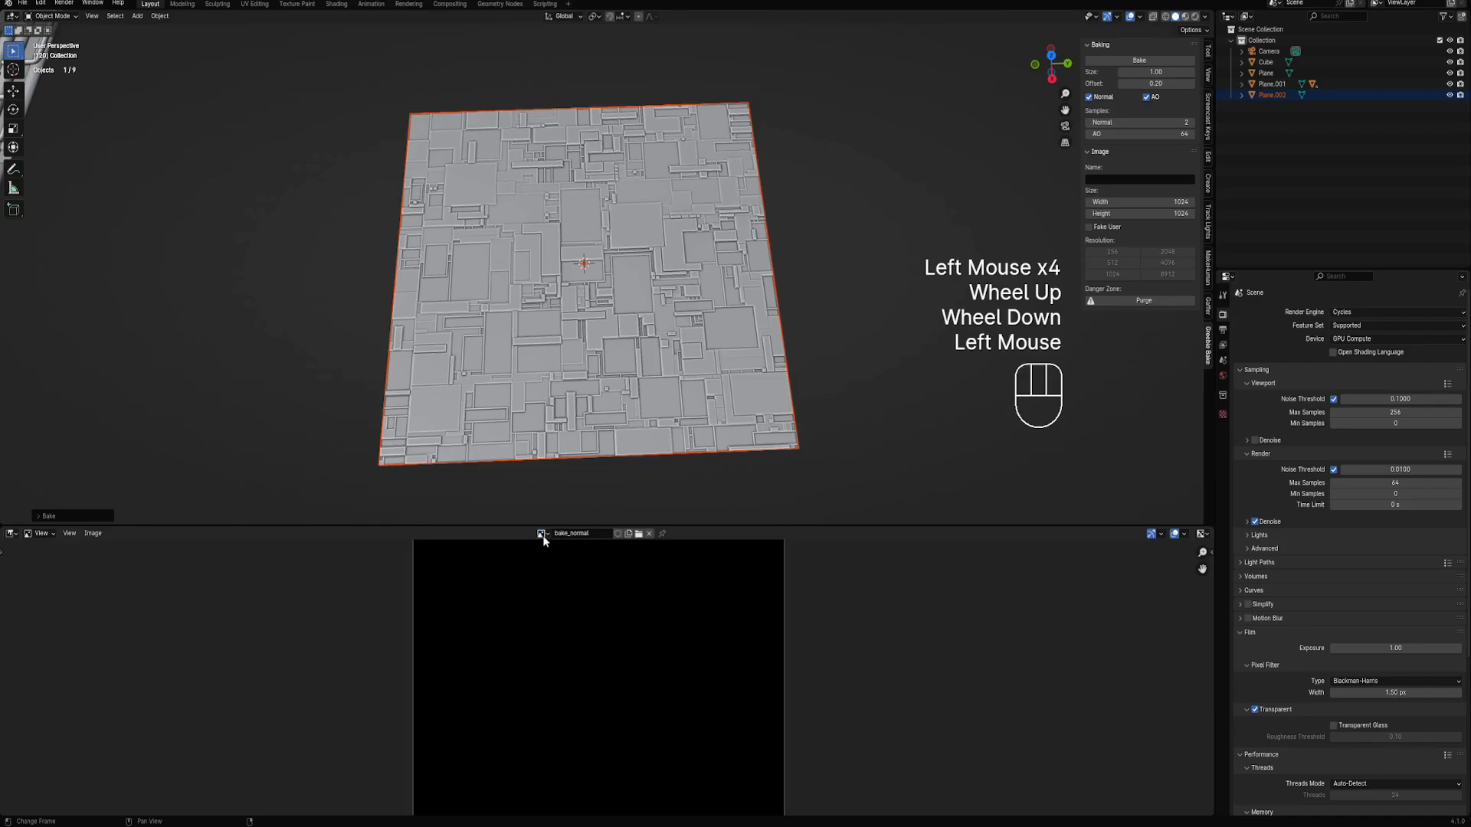
pyautogui.click(542, 534)
pyautogui.click(546, 575)
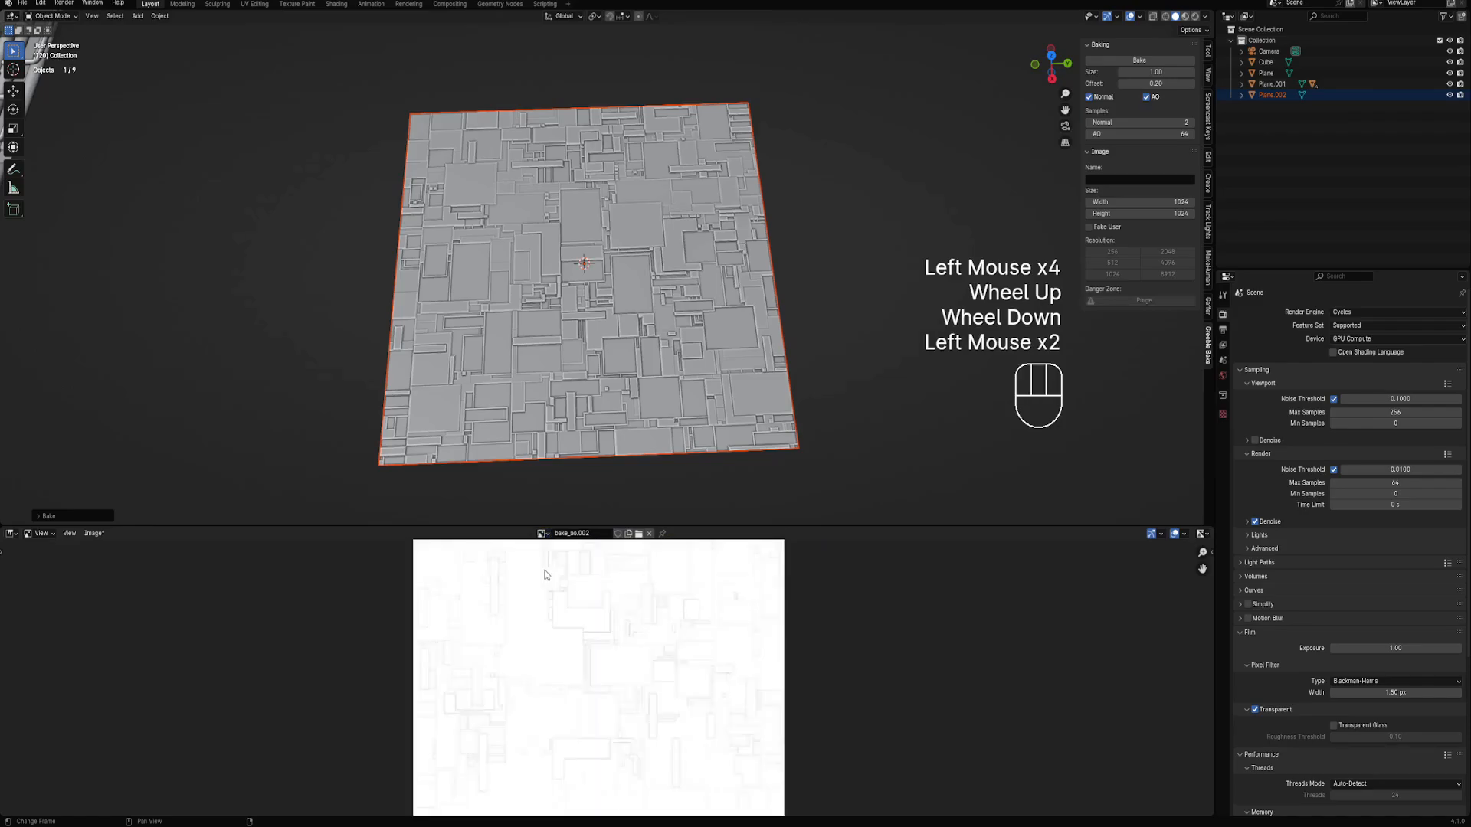
pyautogui.scroll(2, 621, 653)
# Select the cube in the viewport and switch the lower editor to the Shader Editor to show its material nodes
pyautogui.scroll(-3, 351, 283)
pyautogui.scroll(-1, 353, 279)
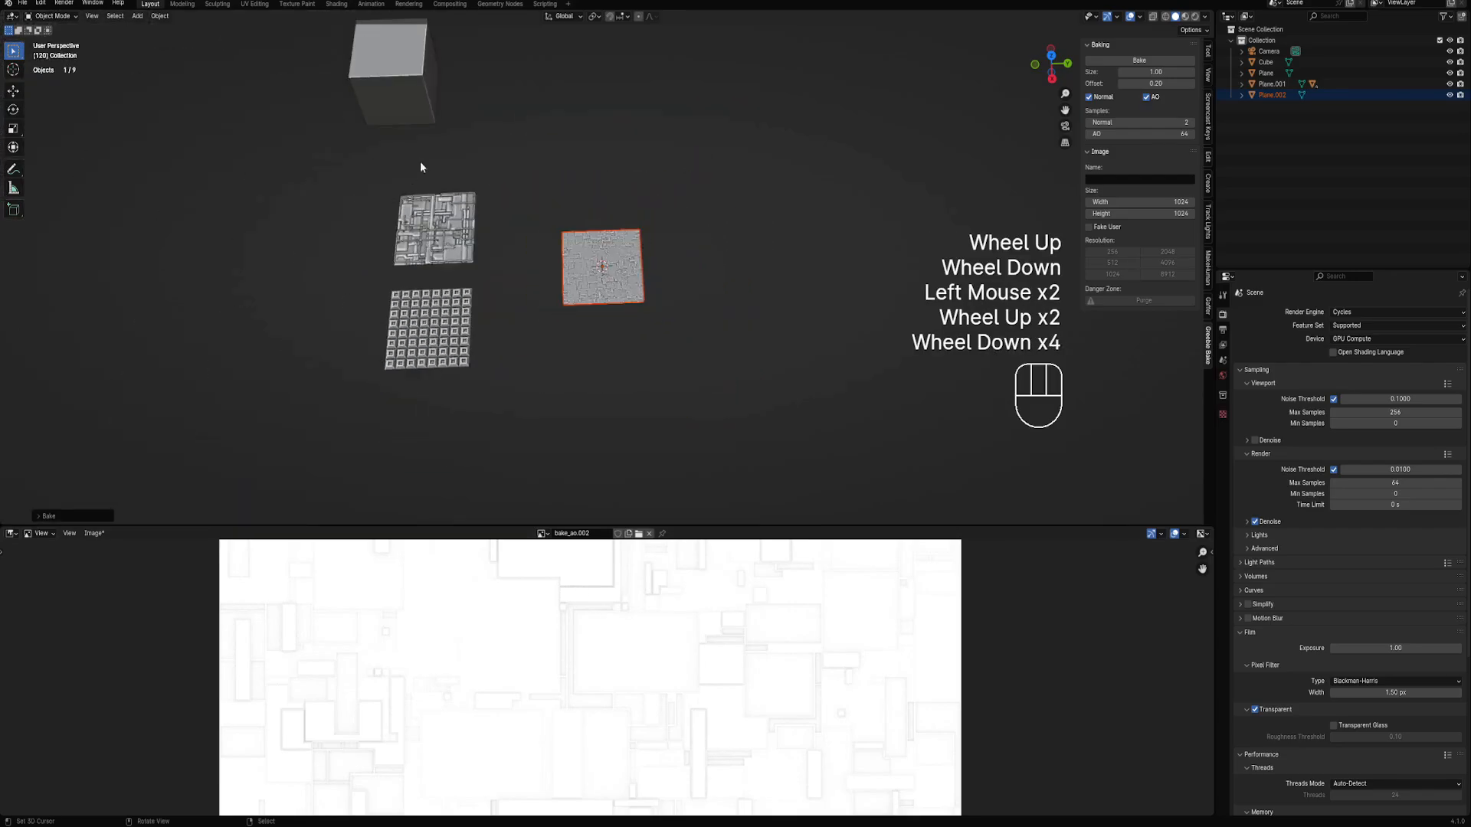
pyautogui.keyDown('shift'); pyautogui.moveTo(419, 161); pyautogui.dragTo(559, 286, button='middle'); pyautogui.keyUp('shift')
pyautogui.scroll(2, 558, 287)
pyautogui.rightClick(558, 288)
pyautogui.click(10, 533)
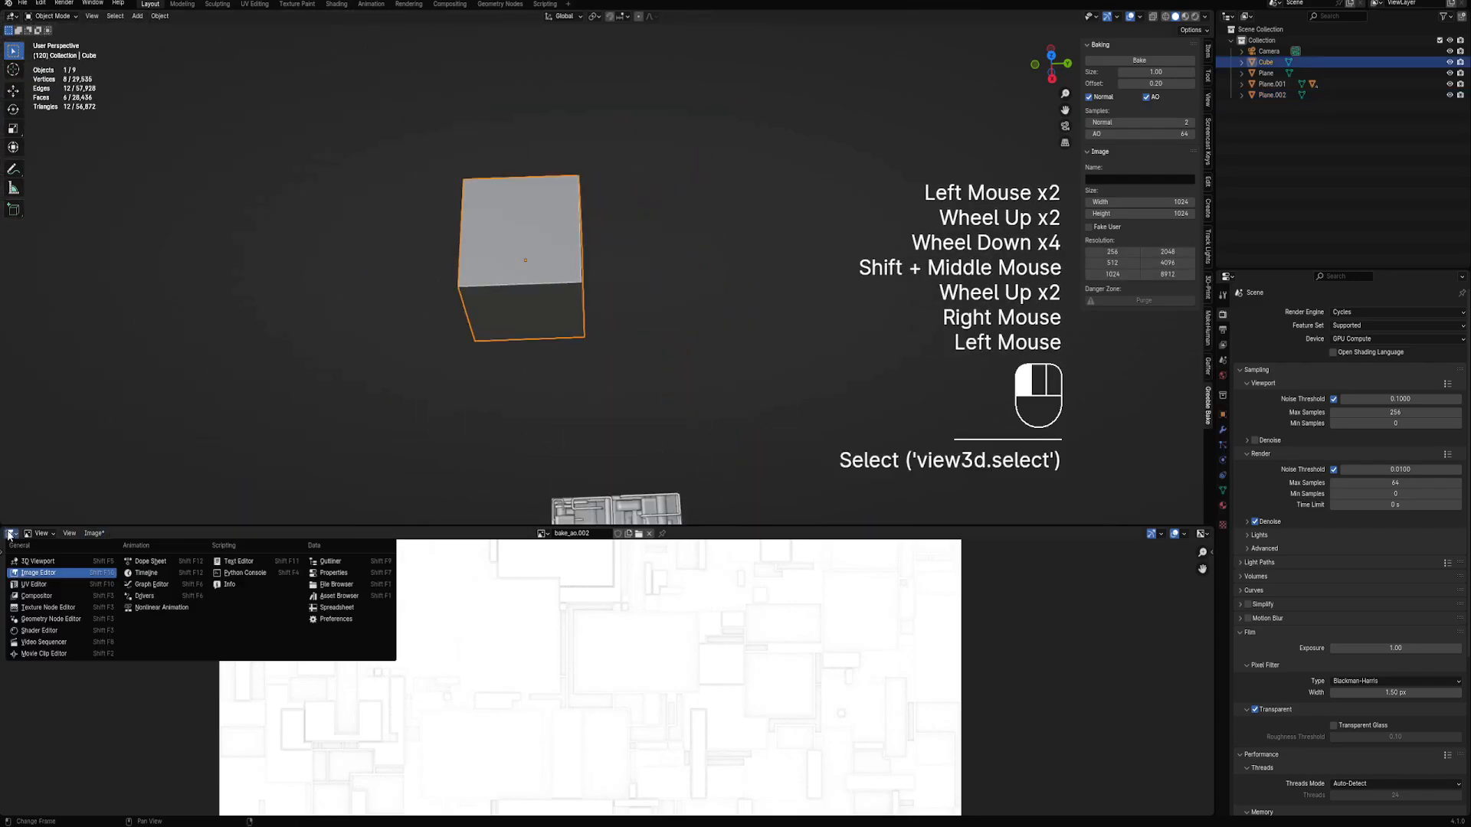
pyautogui.click(39, 644)
# Assign bake_ao.001 to the AO image texture node of the cube's material
pyautogui.scroll(1, 365, 637)
pyautogui.moveTo(613, 727); pyautogui.dragTo(675, 746, button='middle')
pyautogui.scroll(-1, 675, 747)
pyautogui.scroll(-1, 674, 746)
pyautogui.moveTo(666, 621); pyautogui.dragTo(624, 737, button='middle')
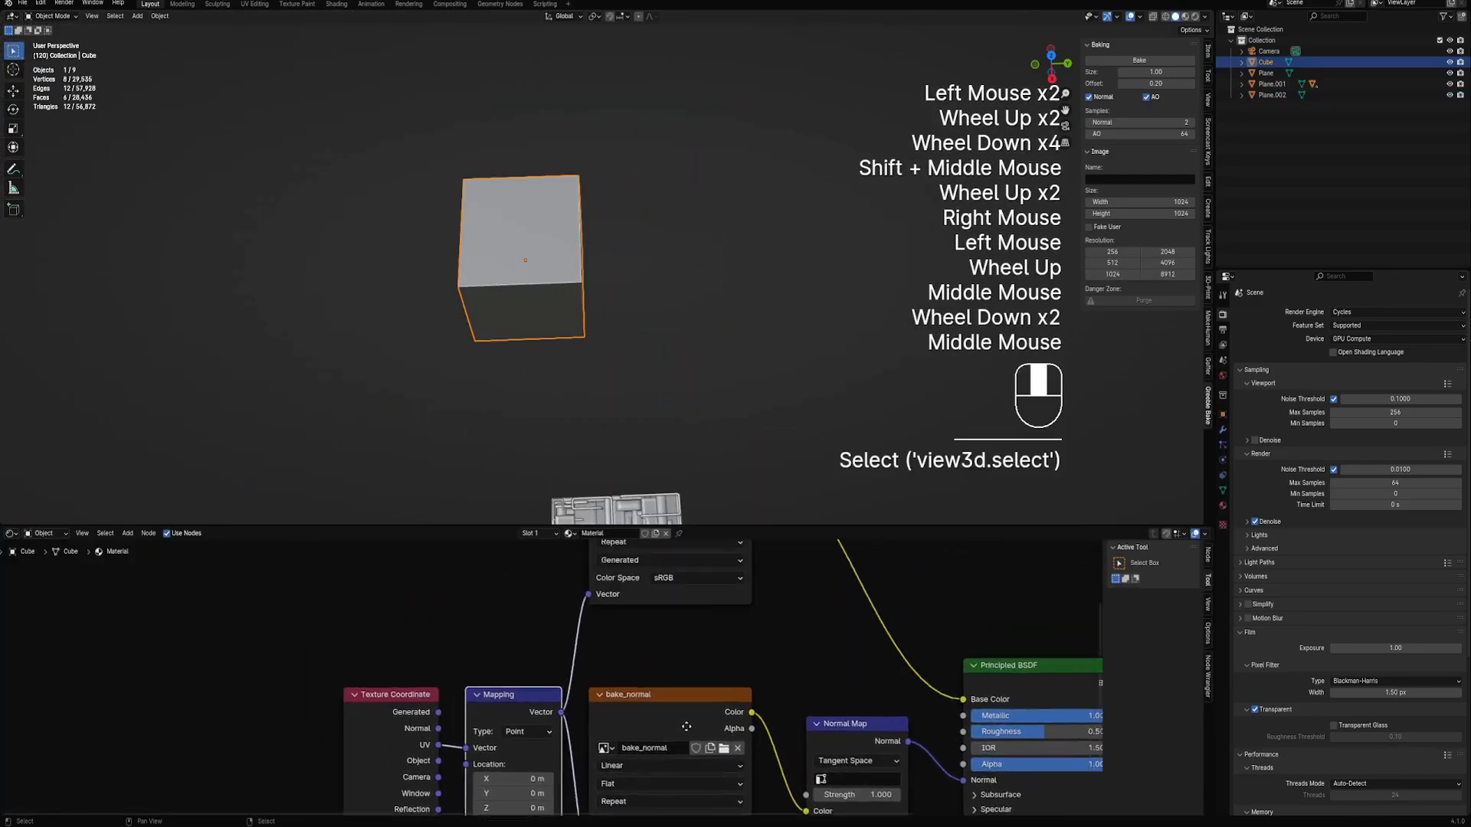
pyautogui.moveTo(633, 646); pyautogui.dragTo(617, 789, button='middle')
pyautogui.scroll(2, 588, 653)
pyautogui.click(602, 622)
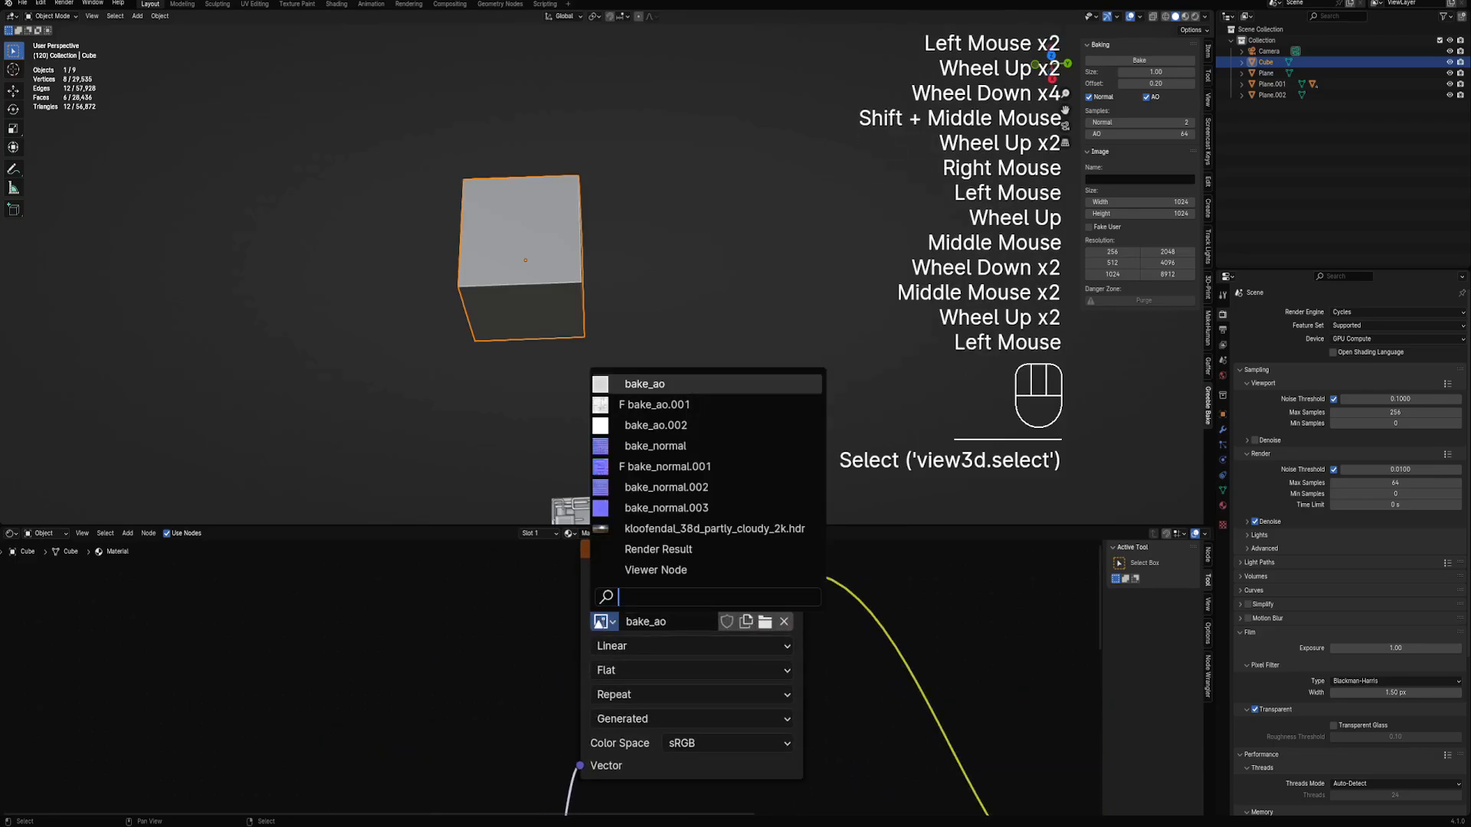
pyautogui.click(628, 410)
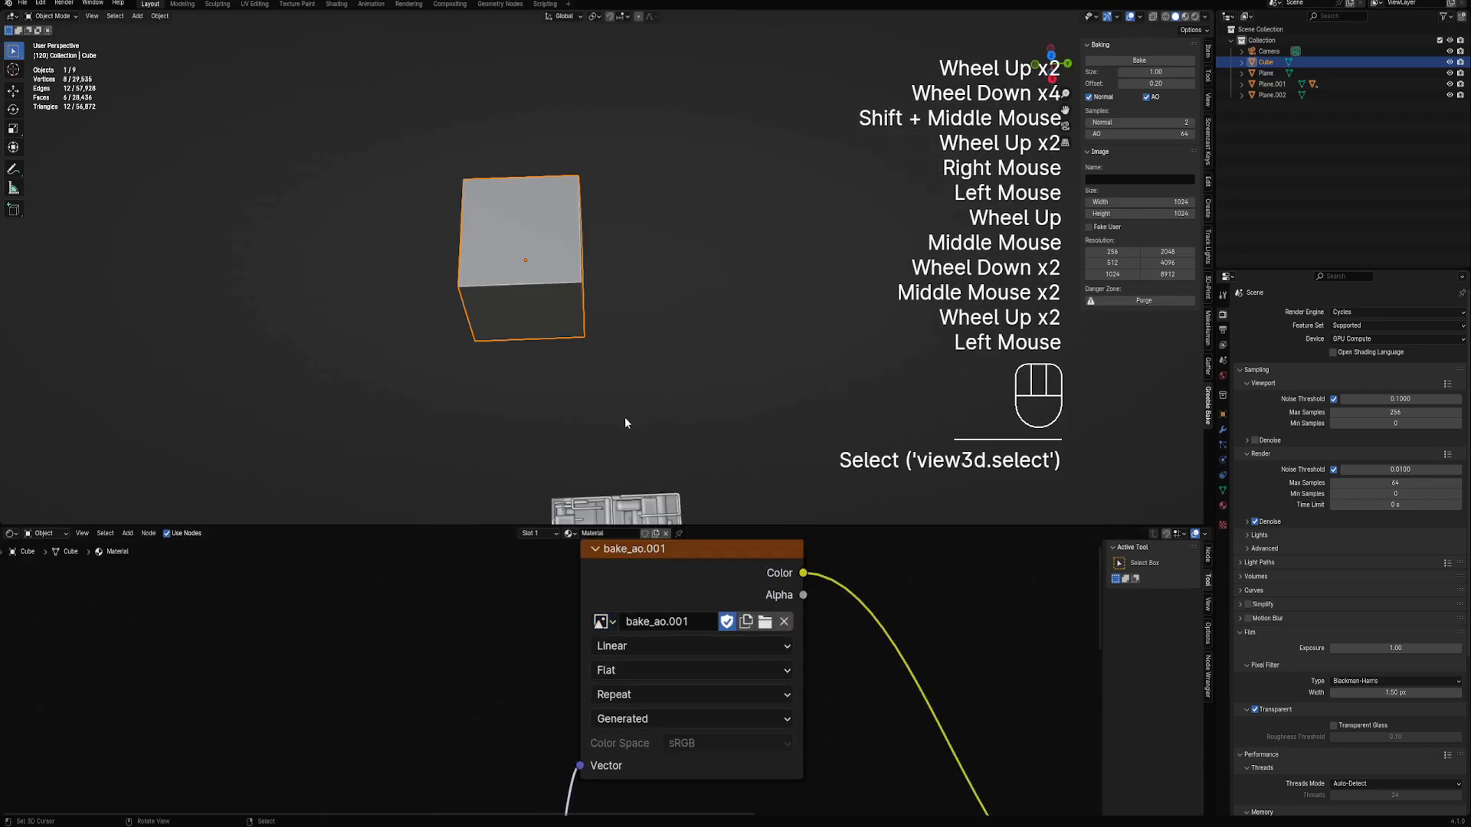
# Assign bake_normal.003 to the image texture node feeding the Normal Map
pyautogui.scroll(-2, 592, 762)
pyautogui.moveTo(592, 762); pyautogui.dragTo(545, 484, button='middle')
pyautogui.scroll(2, 544, 758)
pyautogui.click(553, 631)
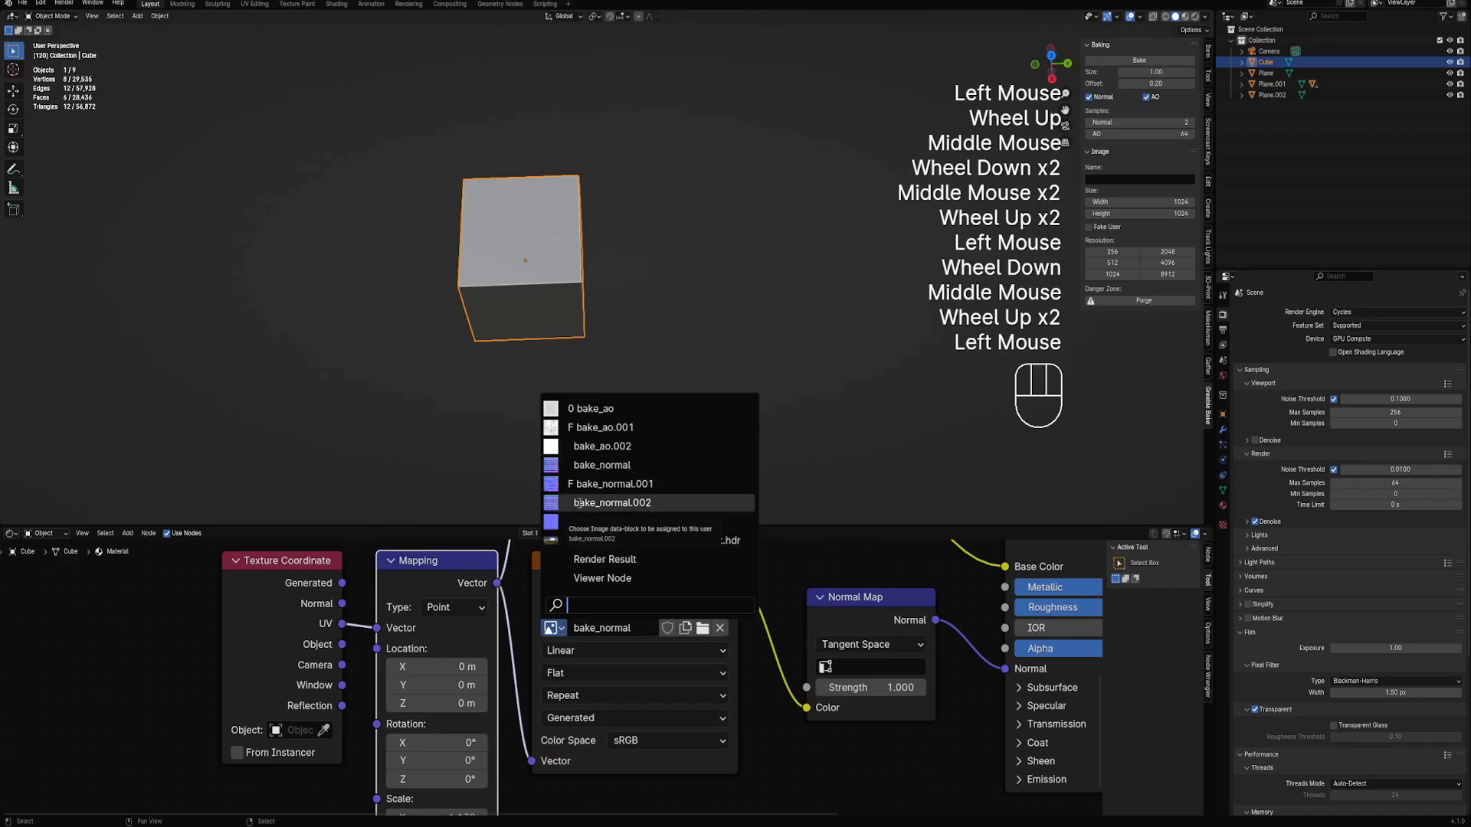
pyautogui.click(580, 521)
# Hide every object except the cube and preview it with rendered shading
pyautogui.moveTo(589, 491); pyautogui.dragTo(618, 242, button='middle')
pyautogui.scroll(2, 618, 260)
pyautogui.press('z')
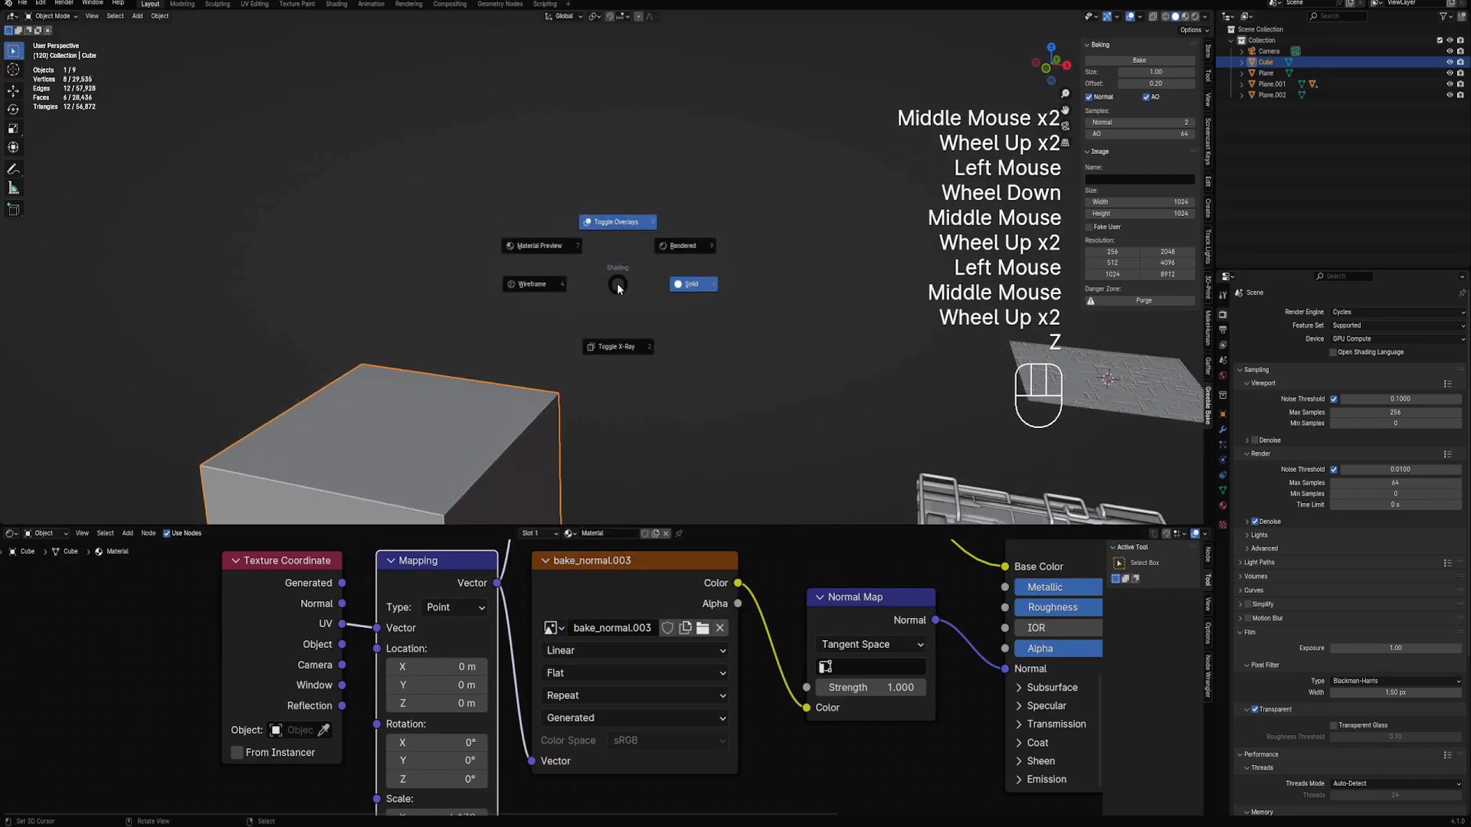
pyautogui.scroll(-1, 573, 406)
pyautogui.moveTo(573, 407)
pyautogui.keyDown('shift'); pyautogui.mouseDown(button='middle')
pyautogui.moveTo(651, 214)
pyautogui.moveTo(624, 238)
pyautogui.mouseUp(button='middle'); pyautogui.keyUp('shift')
pyautogui.hotkey('shift', 'h')
pyautogui.scroll(2, 622, 273)
pyautogui.press('z')
pyautogui.click(668, 241)
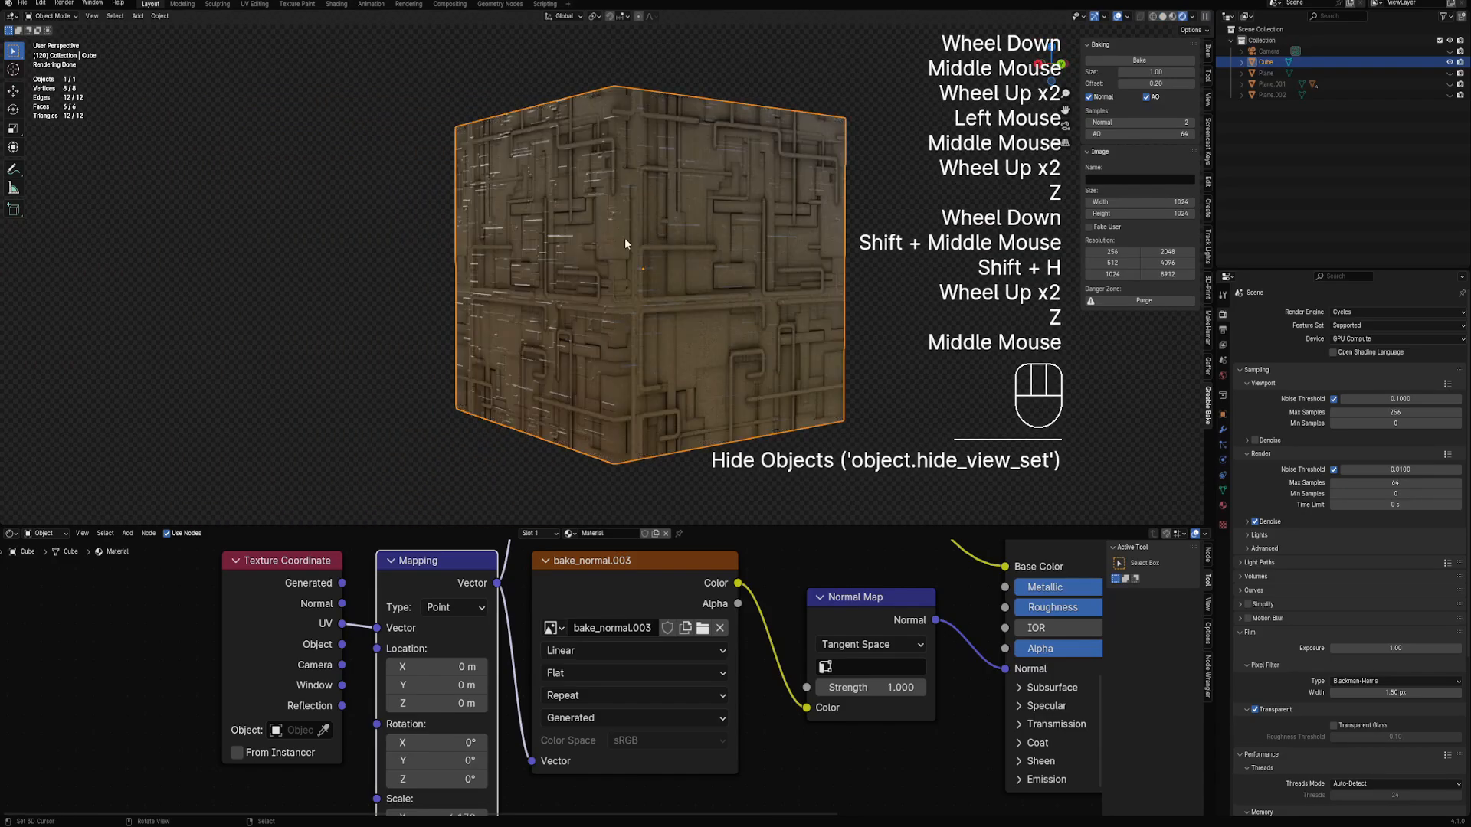
# Replace the AO image texture with bake_ao.002 in solid shading, and preview the cube in rendered shading again
pyautogui.press('z')
pyautogui.scroll(-1, 623, 650)
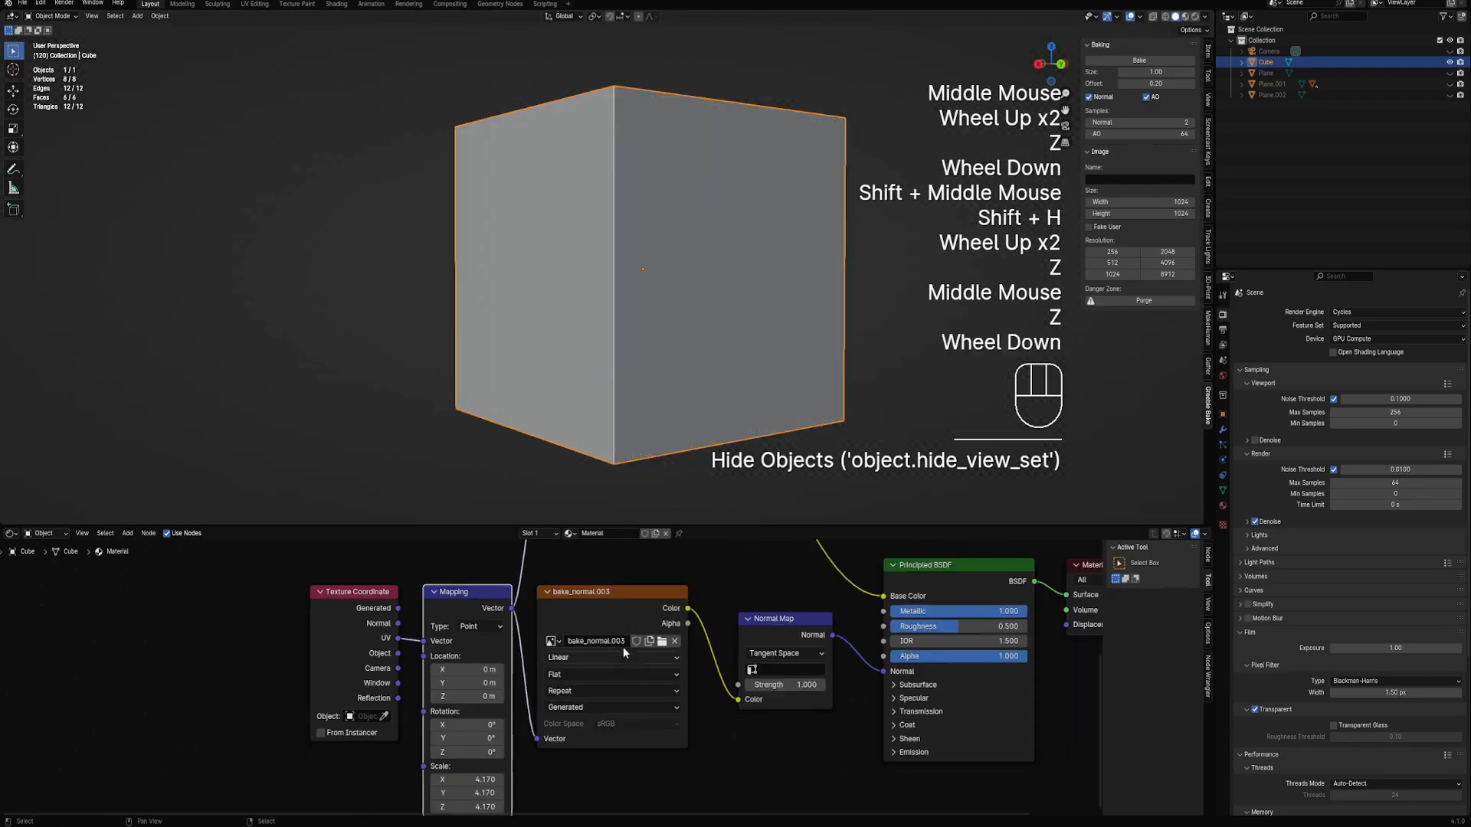
pyautogui.moveTo(623, 647); pyautogui.dragTo(605, 665, button='middle')
pyautogui.scroll(1, 589, 668)
pyautogui.click(561, 610)
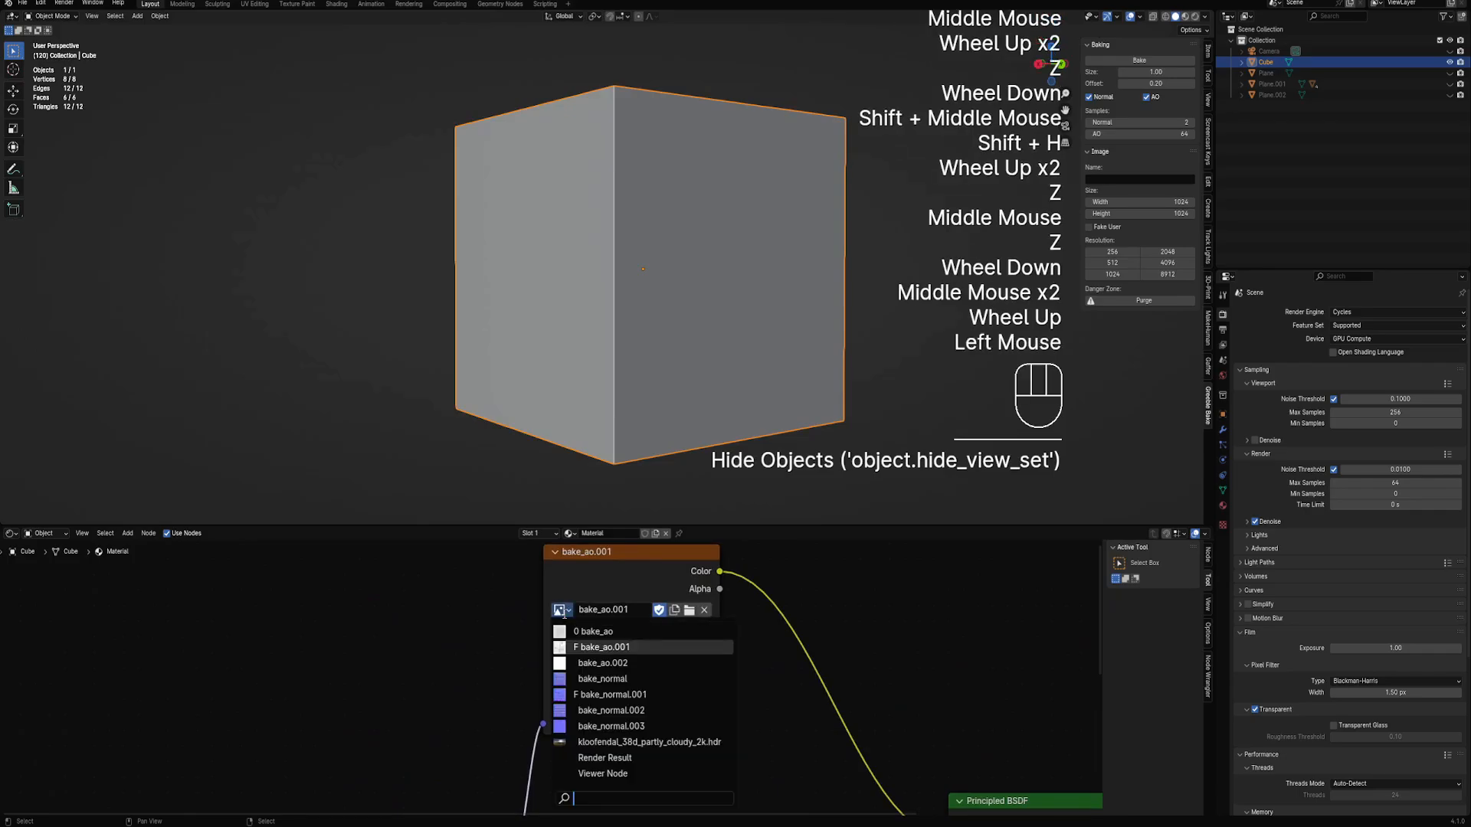
pyautogui.click(602, 662)
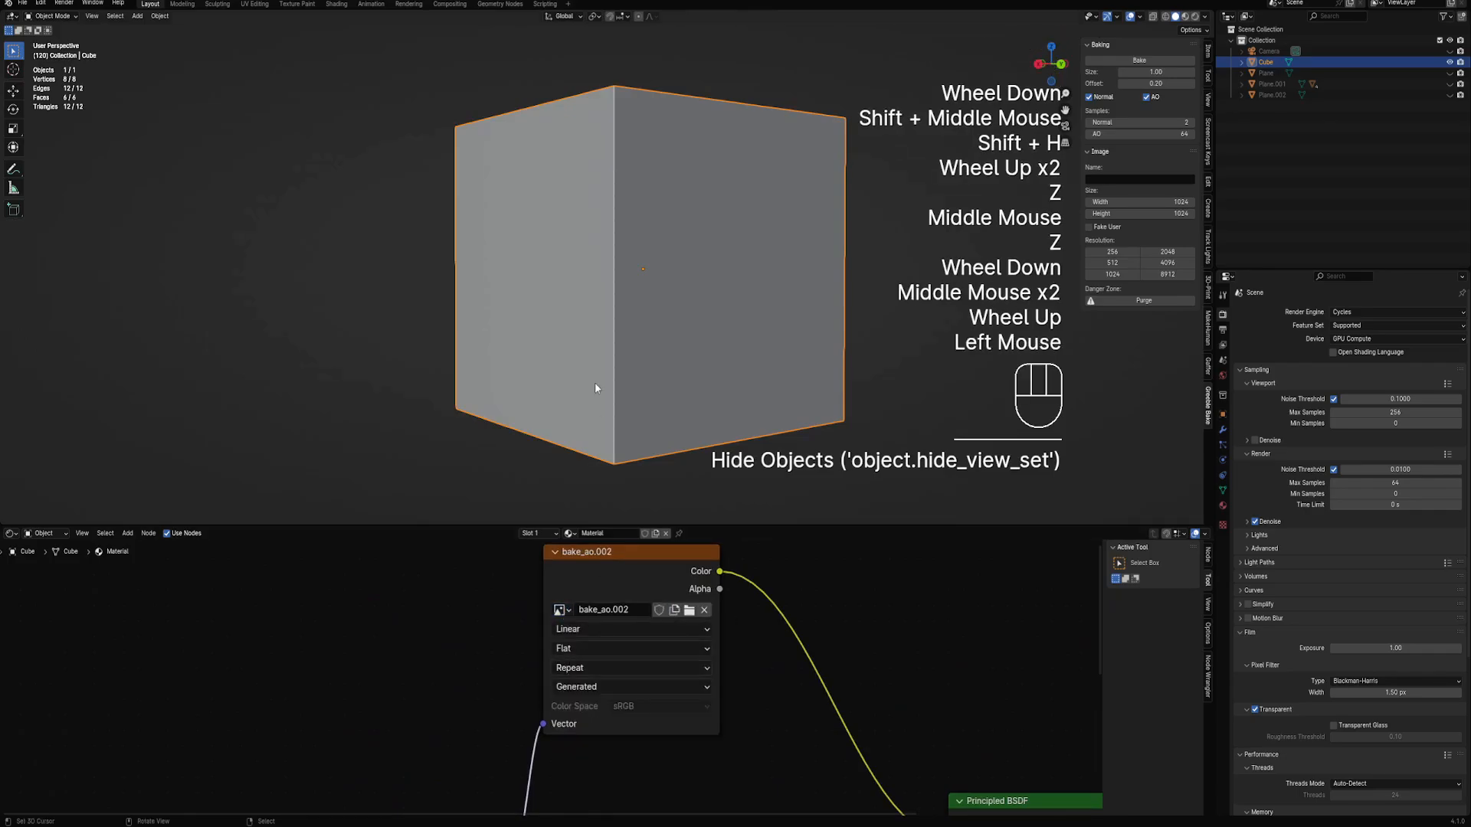
pyautogui.press('z')
pyautogui.moveTo(650, 307); pyautogui.dragTo(911, 291, button='middle')
pyautogui.scroll(-1, 881, 322)
# Insert a Color Ramp between bake_ao.002 and Base Color, with its black stop moved to about 0.826
pyautogui.scroll(-1, 766, 669)
pyautogui.moveTo(766, 669); pyautogui.dragTo(680, 617, button='middle')
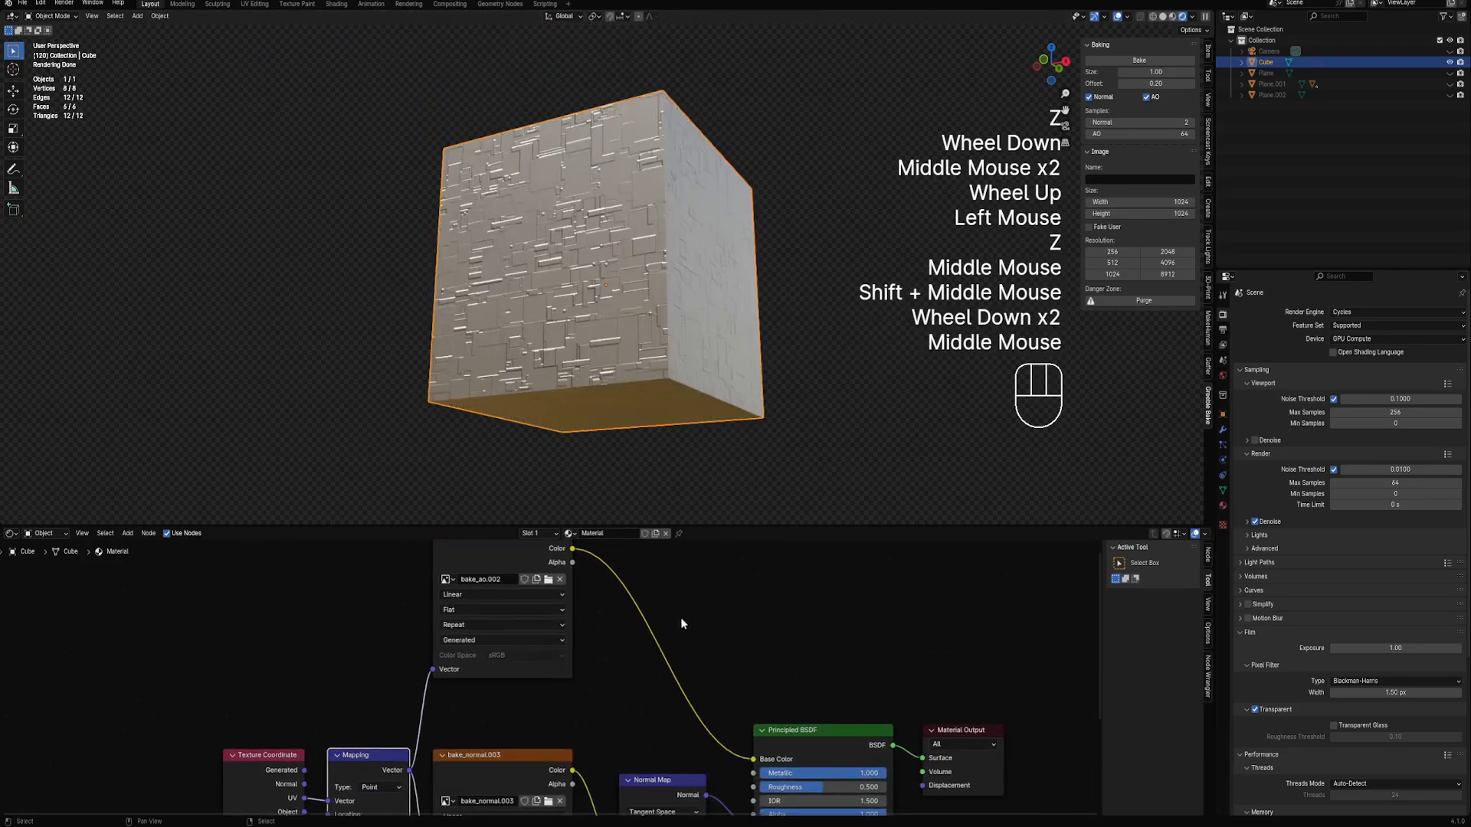
pyautogui.hotkey('shift', 'a')
pyautogui.click(733, 647)
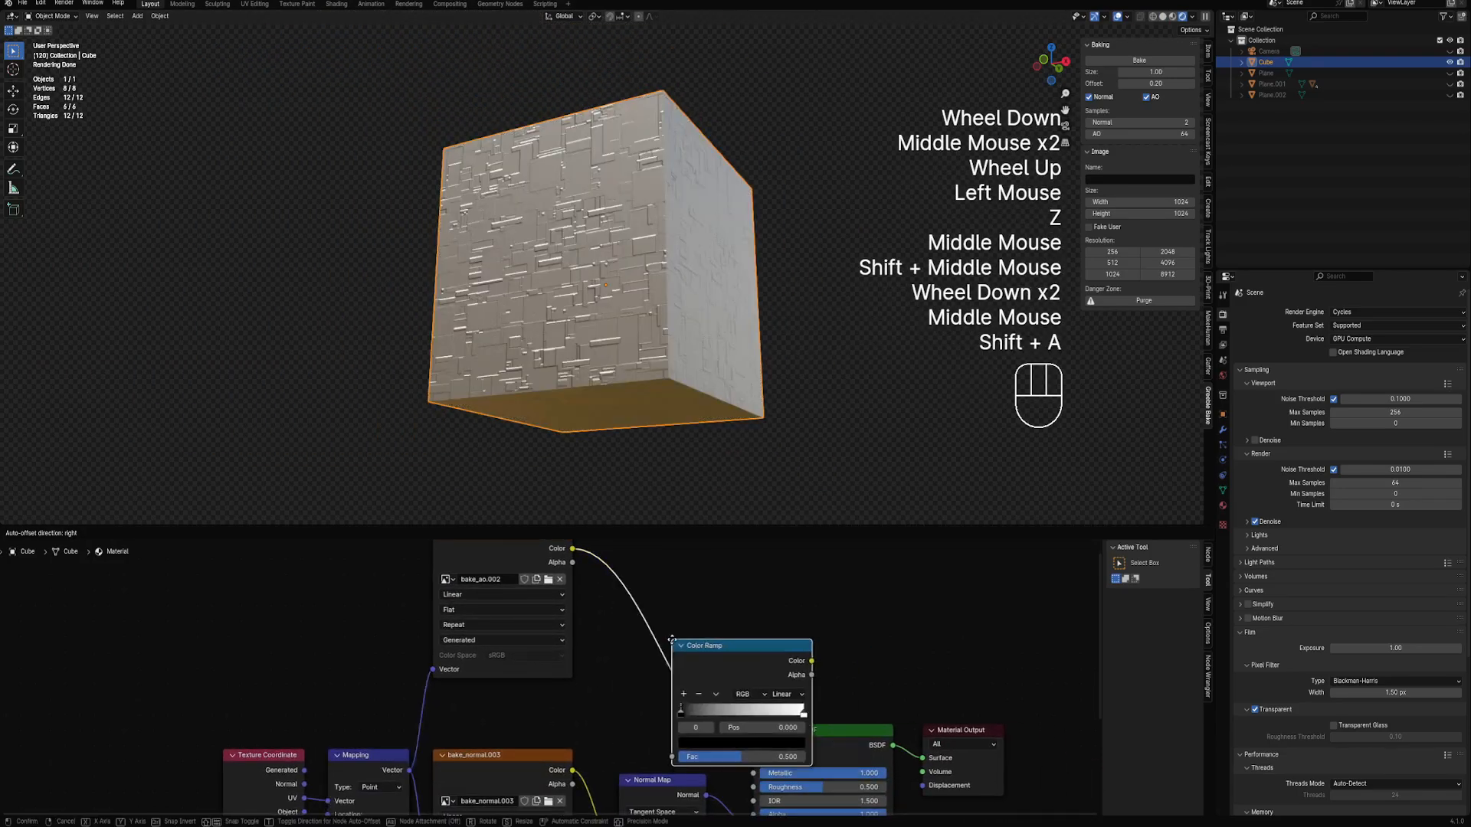
pyautogui.click(619, 610)
pyautogui.moveTo(628, 679); pyautogui.dragTo(743, 684)
pyautogui.moveTo(658, 306); pyautogui.dragTo(641, 414, button='middle')
pyautogui.scroll(-1, 691, 351)
pyautogui.scroll(1, 693, 383)
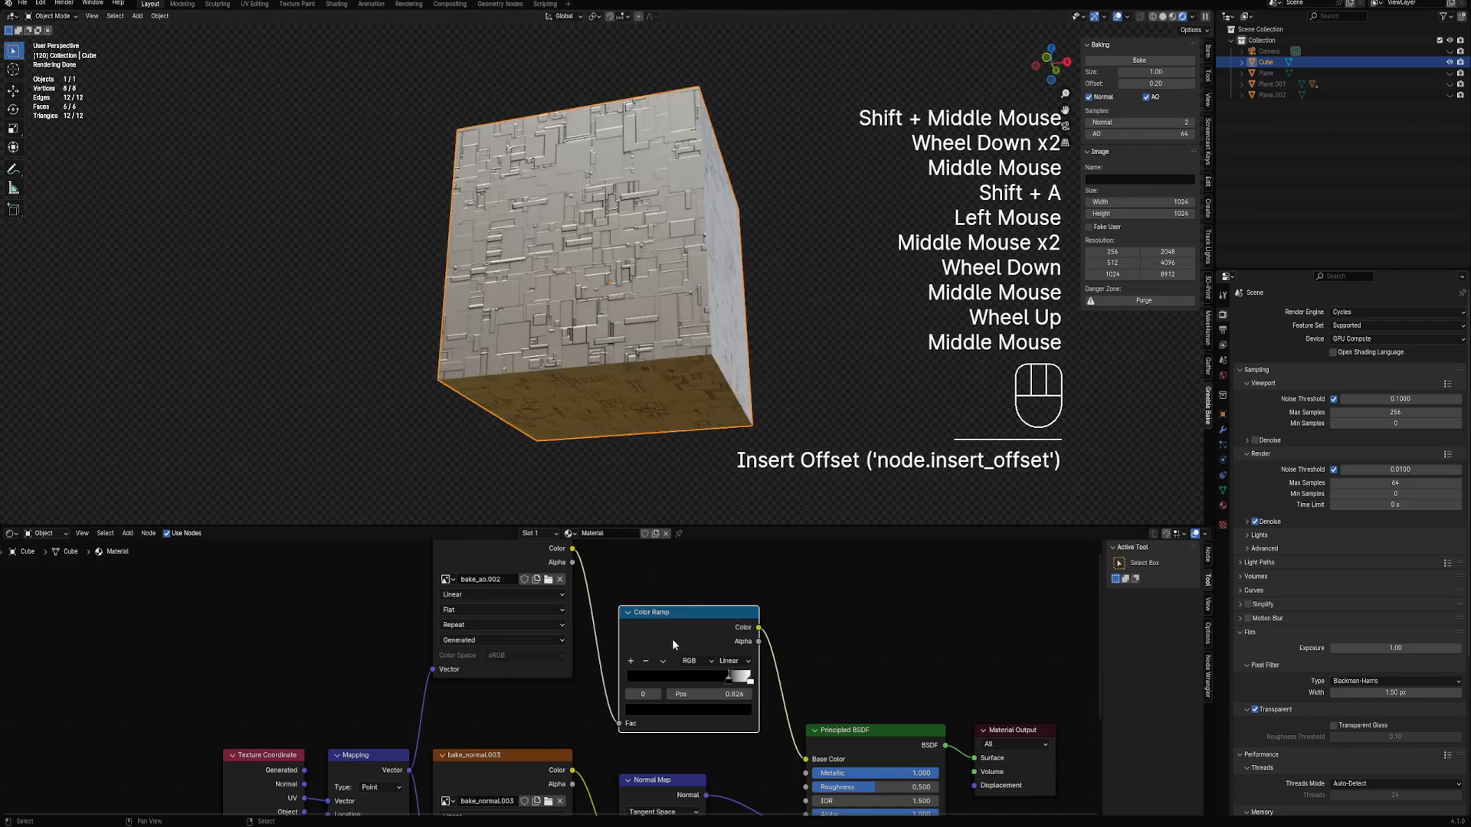
# Try adjusting the strength of the Normal Map node
pyautogui.scroll(-1, 672, 658)
pyautogui.moveTo(672, 674); pyautogui.dragTo(668, 581, button='middle')
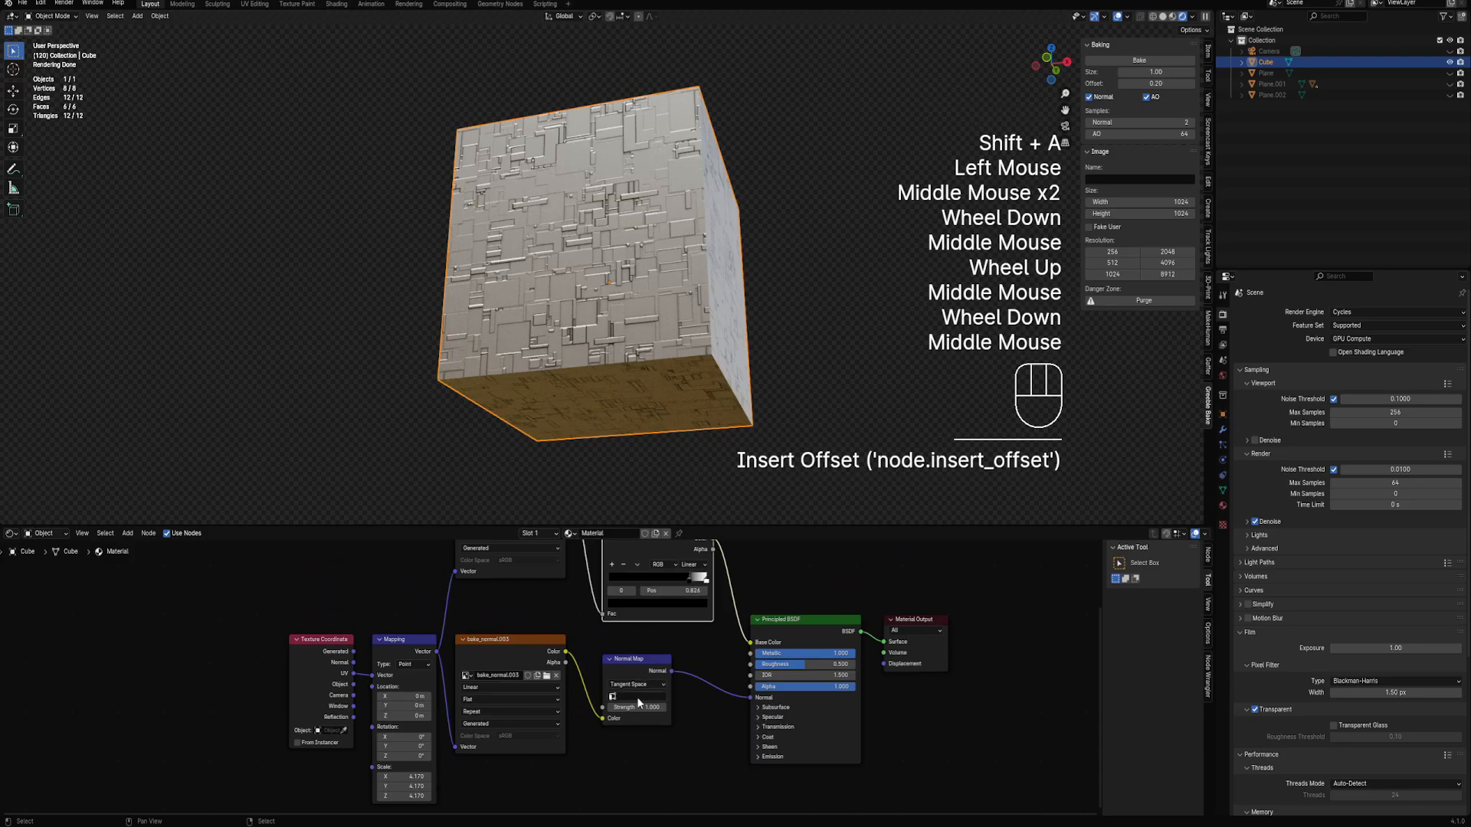
pyautogui.moveTo(644, 707)
pyautogui.mouseDown()
pyautogui.moveTo(607, 707)
pyautogui.moveTo(666, 707)
pyautogui.moveTo(644, 707)
pyautogui.mouseUp()
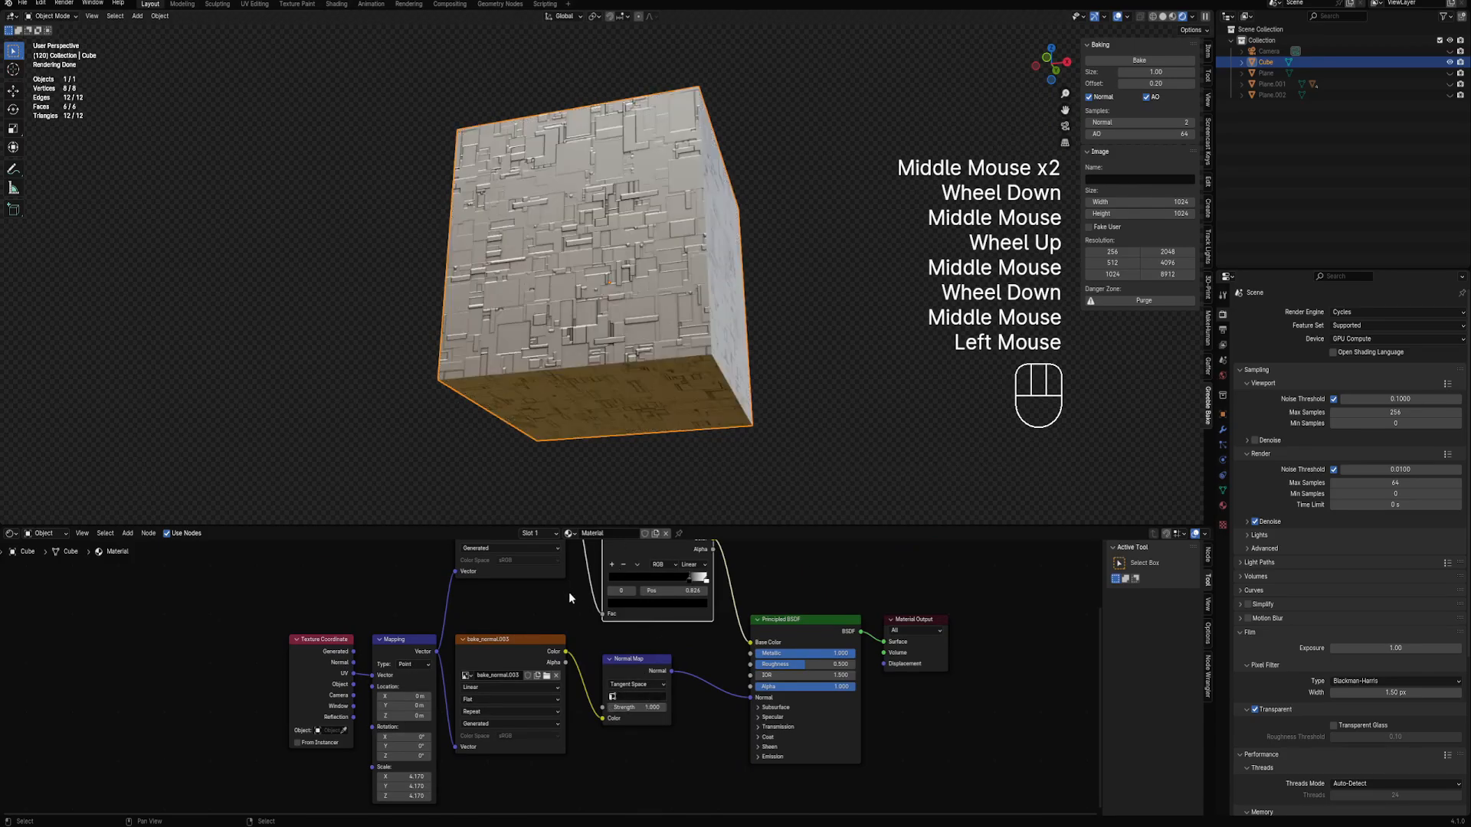
# Set the Mapping node's scale to 6.1 on X, Y and Z and inspect the cube
pyautogui.moveTo(568, 591); pyautogui.dragTo(452, 720, button='middle')
pyautogui.moveTo(435, 736)
pyautogui.mouseDown()
pyautogui.moveTo(499, 736)
pyautogui.moveTo(458, 737)
pyautogui.mouseUp()
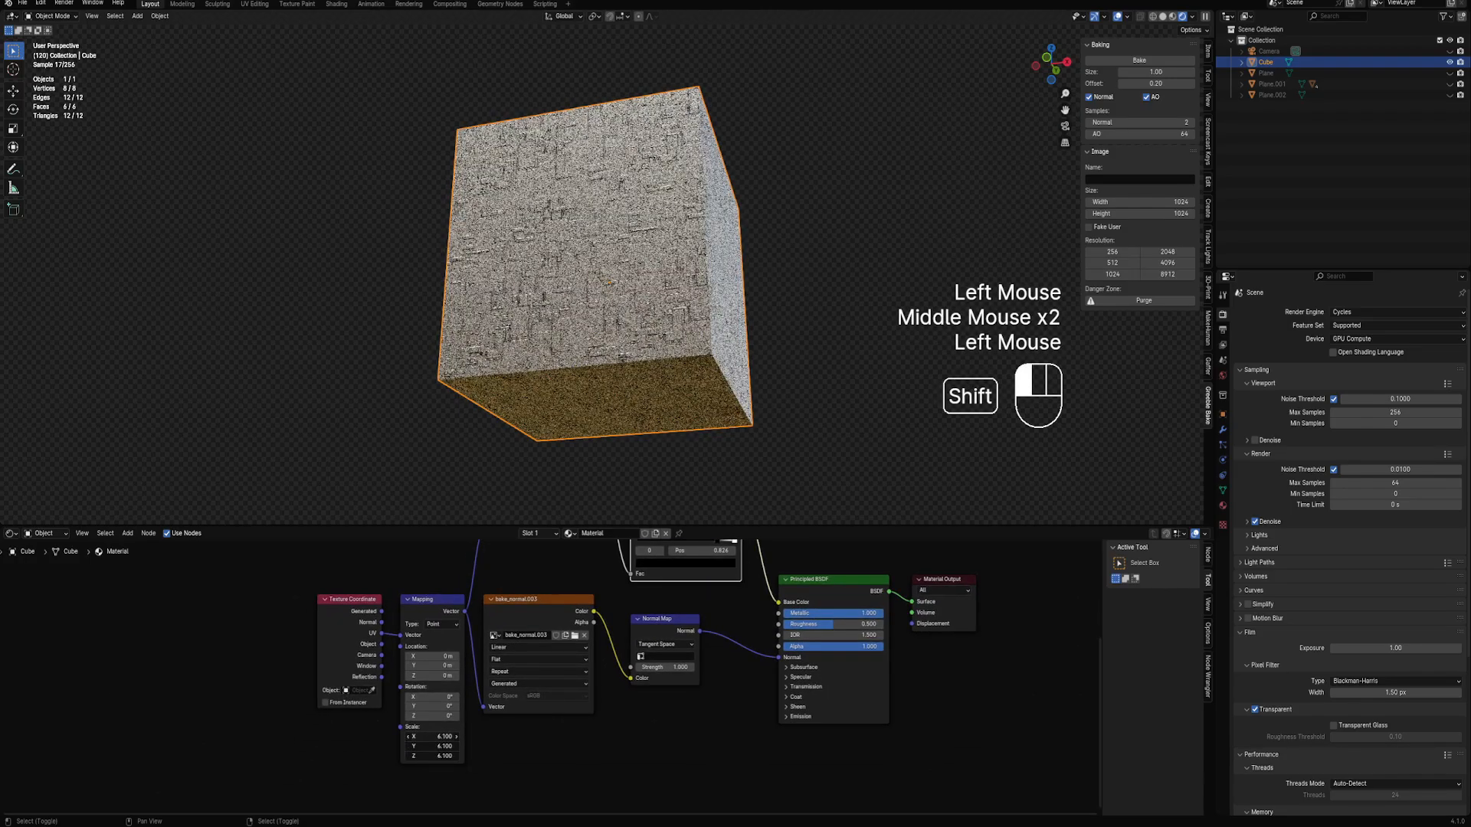
pyautogui.scroll(2, 659, 273)
pyautogui.moveTo(643, 276); pyautogui.dragTo(727, 391, button='middle')
# Try a different roughness on the Principled BSDF and cancel the change
pyautogui.scroll(-3, 689, 268)
pyautogui.moveTo(843, 687); pyautogui.dragTo(787, 730, button='middle')
pyautogui.scroll(1, 778, 677)
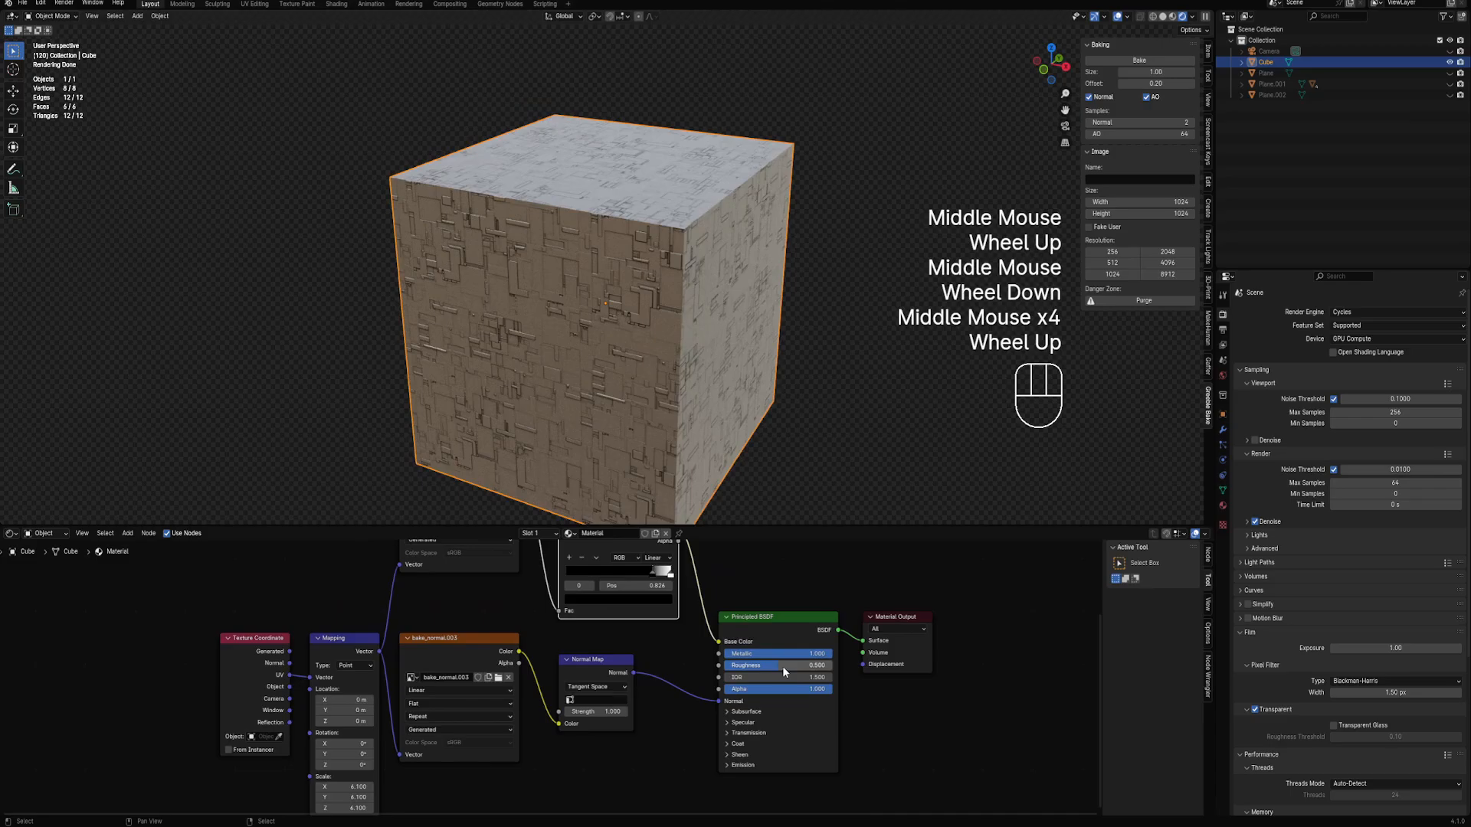
pyautogui.moveTo(783, 667)
pyautogui.mouseDown()
pyautogui.moveTo(742, 667)
pyautogui.moveTo(811, 668)
pyautogui.mouseUp()
pyautogui.rightClick(811, 667)
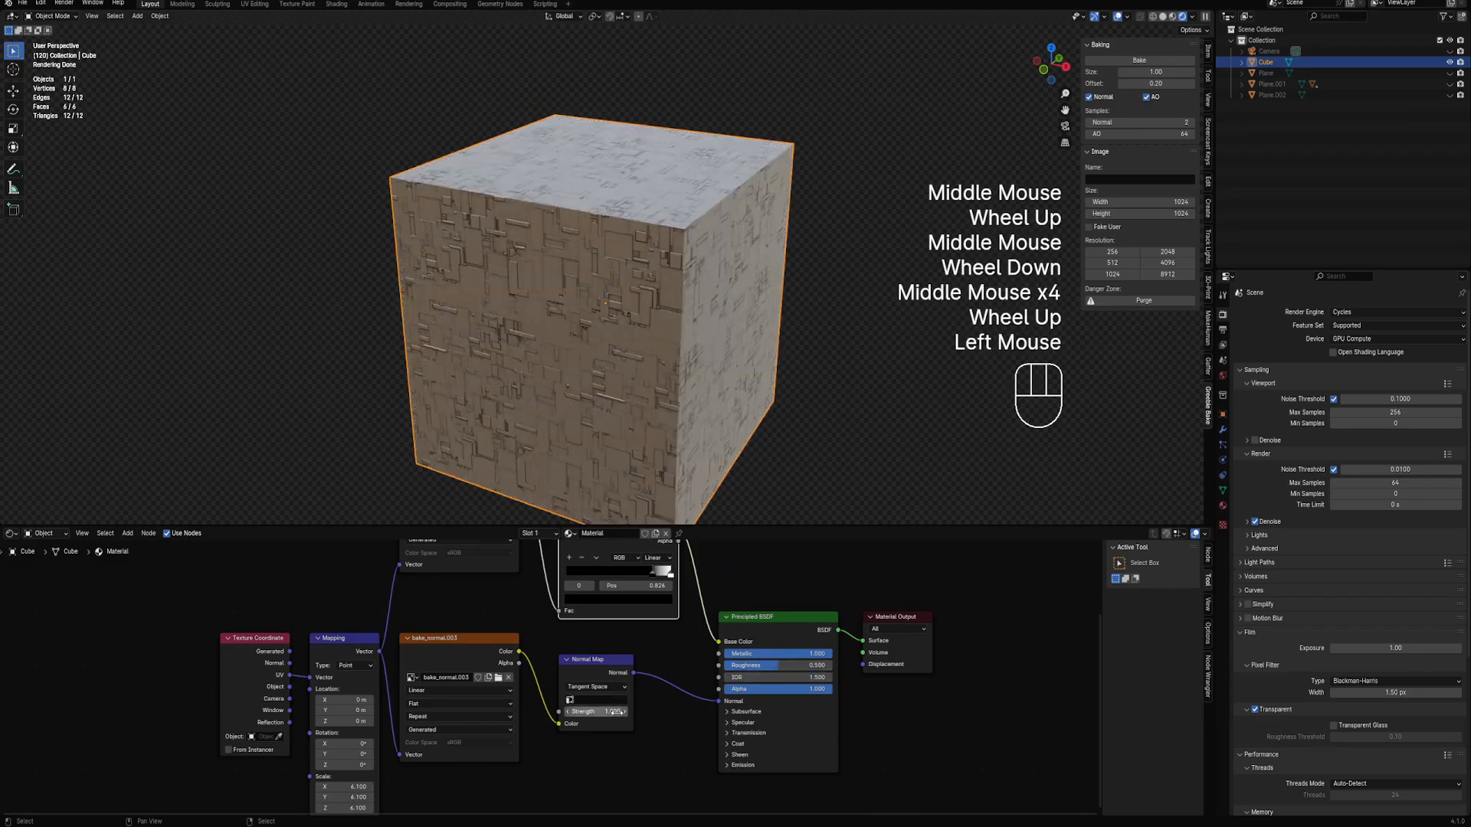
# Raise the strength of the cube material's Normal Map node to 10
pyautogui.moveTo(617, 712); pyautogui.dragTo(689, 713)
pyautogui.rightClick(689, 713)
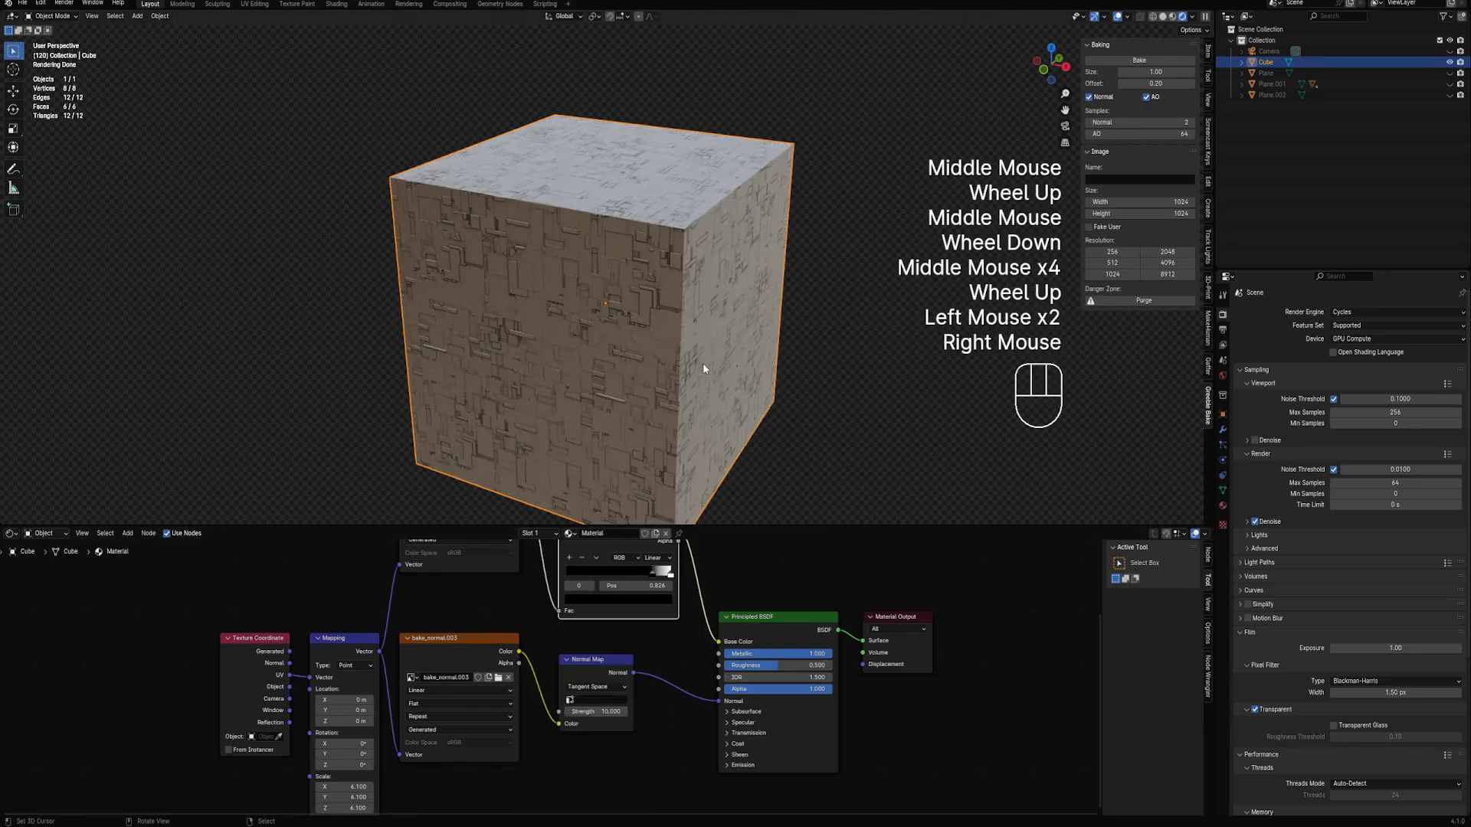
pyautogui.scroll(-1, 729, 364)
pyautogui.moveTo(703, 369)
pyautogui.mouseDown(button='middle')
pyautogui.moveTo(769, 338)
pyautogui.moveTo(747, 321)
pyautogui.mouseUp(button='middle')
# Leave rendered shading, reveal all hidden objects and deselect everything
pyautogui.press('z')
pyautogui.keyDown('shift'); pyautogui.moveTo(747, 322); pyautogui.dragTo(640, 317, button='middle'); pyautogui.keyUp('shift')
pyautogui.hotkey('alt', 'h')
pyautogui.scroll(-2, 720, 303)
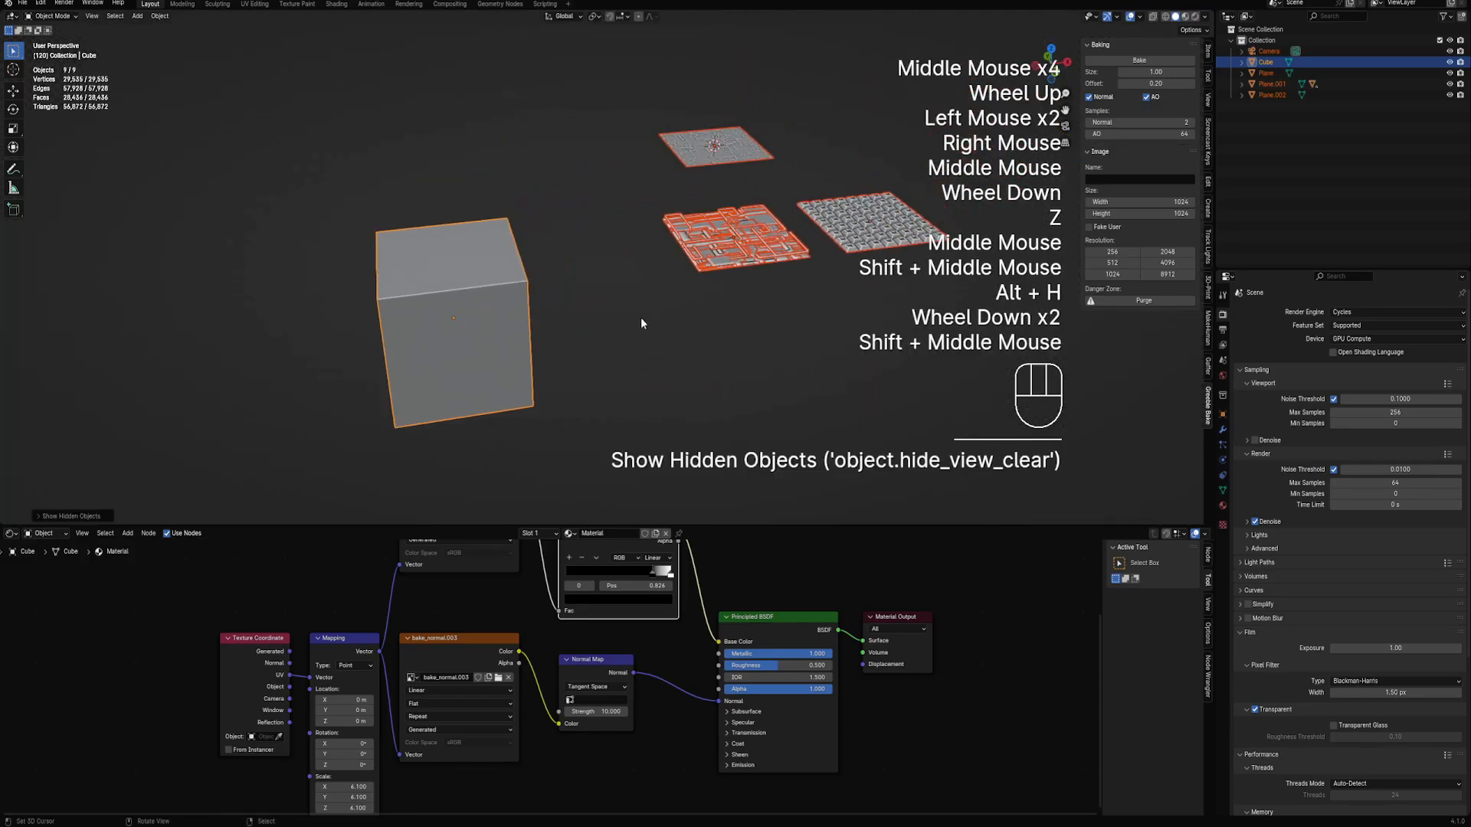
pyautogui.hotkey('shift', 'z')
pyautogui.hotkey('alt', 'a')
# Examine the textured cube in material preview and rendered shading, including the baked planes beside it
pyautogui.press('z')
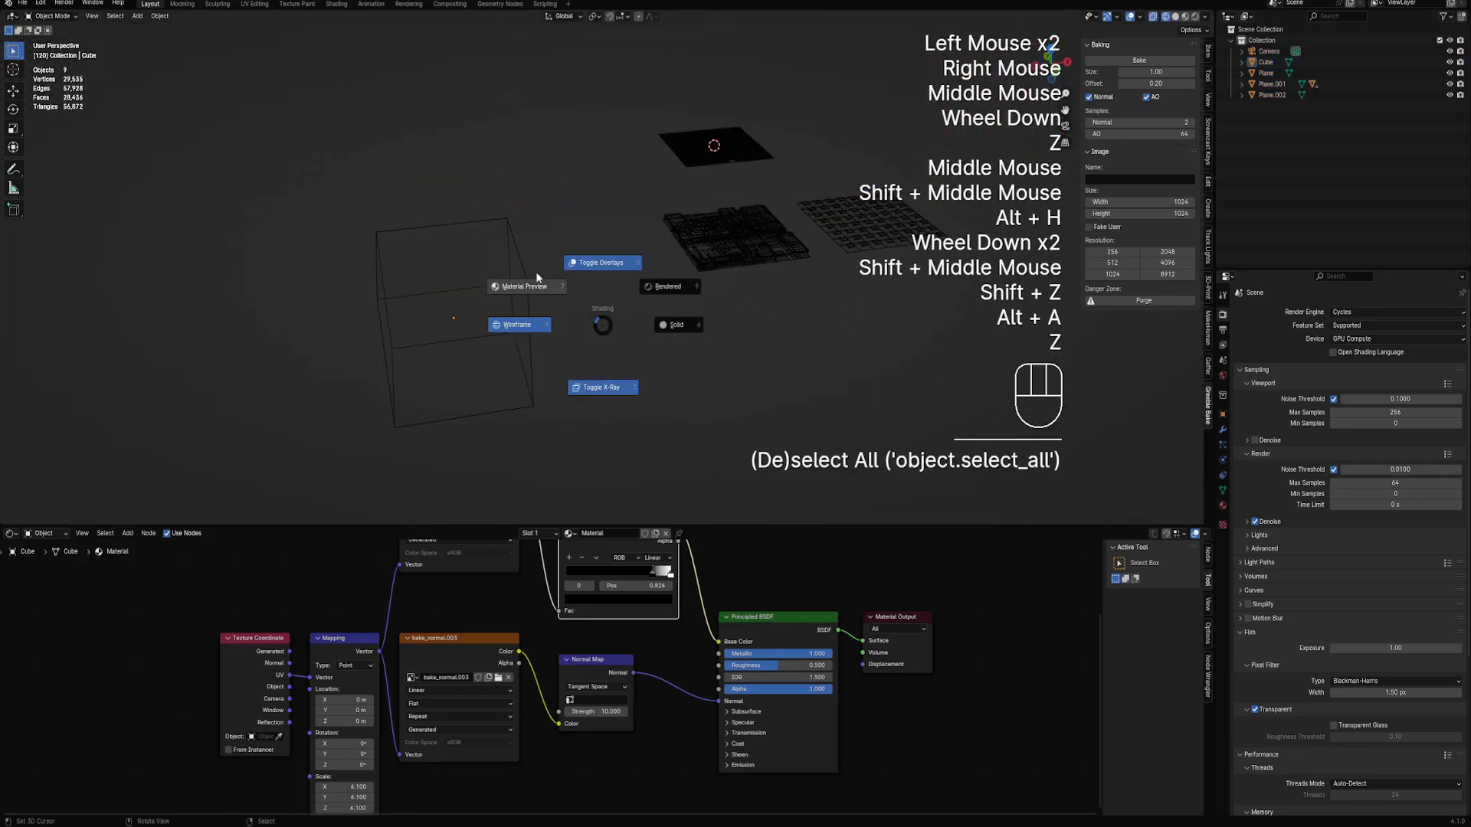
pyautogui.scroll(1, 593, 305)
pyautogui.moveTo(535, 284)
pyautogui.mouseDown(button='middle')
pyautogui.moveTo(593, 305)
pyautogui.moveTo(532, 320)
pyautogui.moveTo(670, 315)
pyautogui.moveTo(630, 233)
pyautogui.moveTo(579, 324)
pyautogui.moveTo(636, 307)
pyautogui.mouseUp(button='middle')
pyautogui.scroll(1, 669, 315)
pyautogui.press('z')
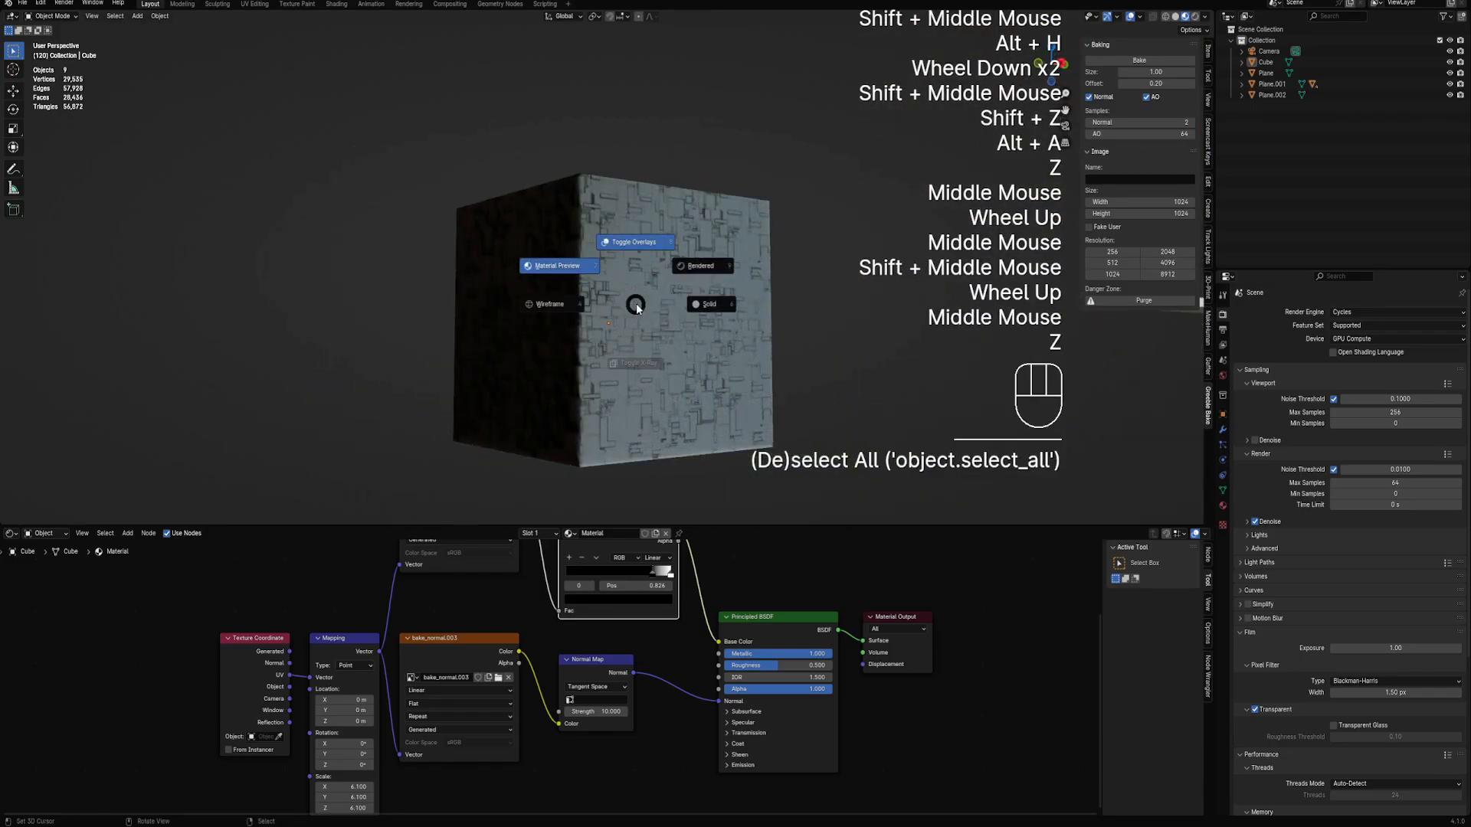
pyautogui.click(693, 262)
pyautogui.moveTo(689, 262)
pyautogui.mouseDown(button='middle')
pyautogui.moveTo(563, 385)
pyautogui.moveTo(717, 293)
pyautogui.moveTo(751, 351)
pyautogui.mouseUp(button='middle')
pyautogui.scroll(1, 716, 293)
pyautogui.moveTo(726, 236)
pyautogui.mouseDown(button='middle')
pyautogui.moveTo(590, 275)
pyautogui.moveTo(617, 275)
pyautogui.mouseUp(button='middle')
pyautogui.scroll(-1, 596, 275)
pyautogui.scroll(-2, 709, 289)
pyautogui.keyDown('shift'); pyautogui.moveTo(710, 289); pyautogui.dragTo(289, 253, button='middle'); pyautogui.keyUp('shift')
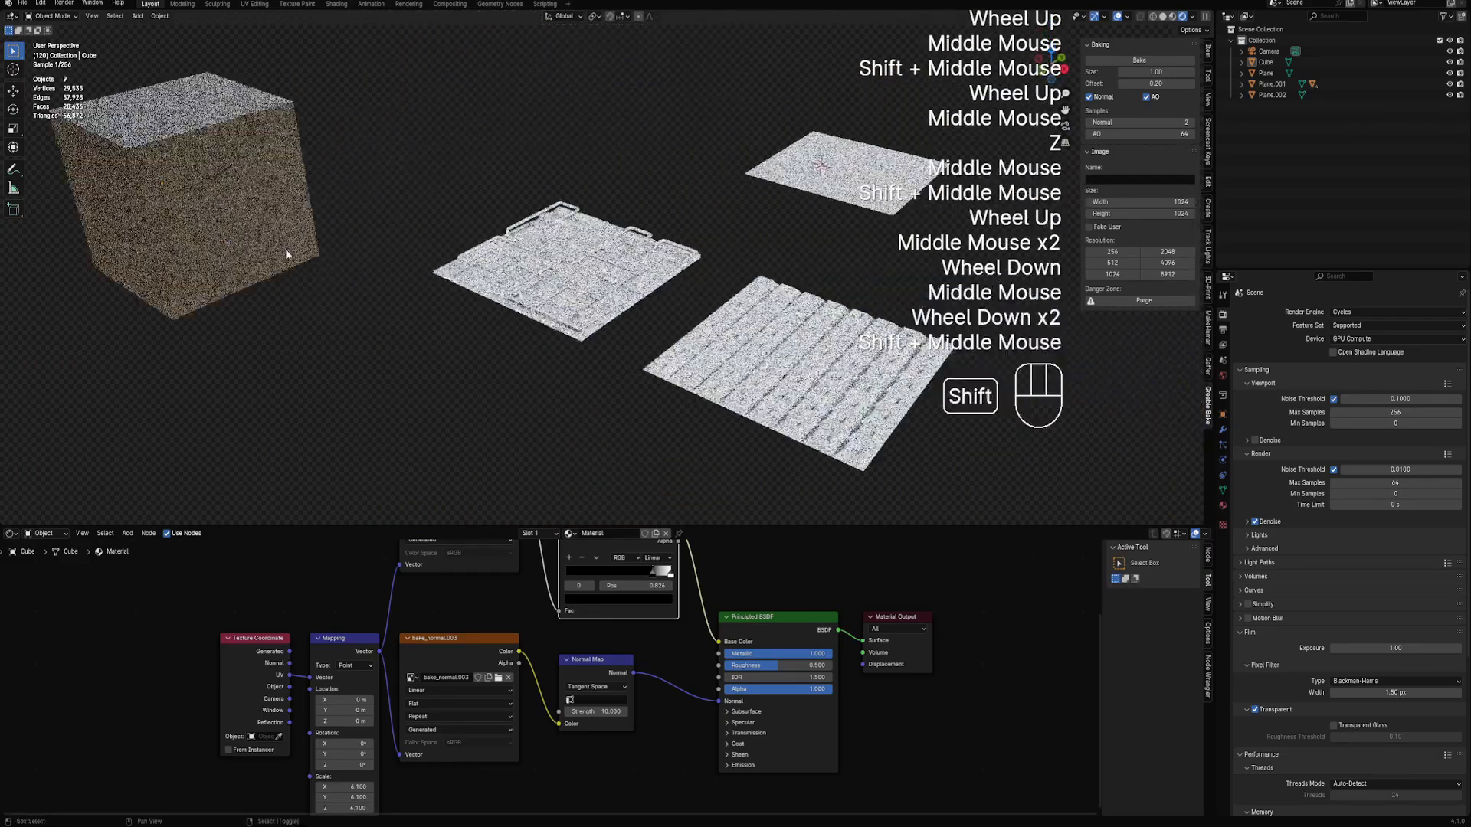
pyautogui.scroll(-1, 643, 308)
# Switch to solid shading in top view and add a new plane beside the existing panel planes
pyautogui.press('z')
pyautogui.click(682, 308)
pyautogui.moveTo(689, 314)
pyautogui.mouseDown(button='middle')
pyautogui.moveTo(780, 357)
pyautogui.moveTo(788, 321)
pyautogui.moveTo(475, 259)
pyautogui.mouseUp(button='middle')
pyautogui.scroll(1, 475, 259)
pyautogui.click(475, 256)
pyautogui.hotkey('shift', 'a')
pyautogui.moveTo(360, 274)
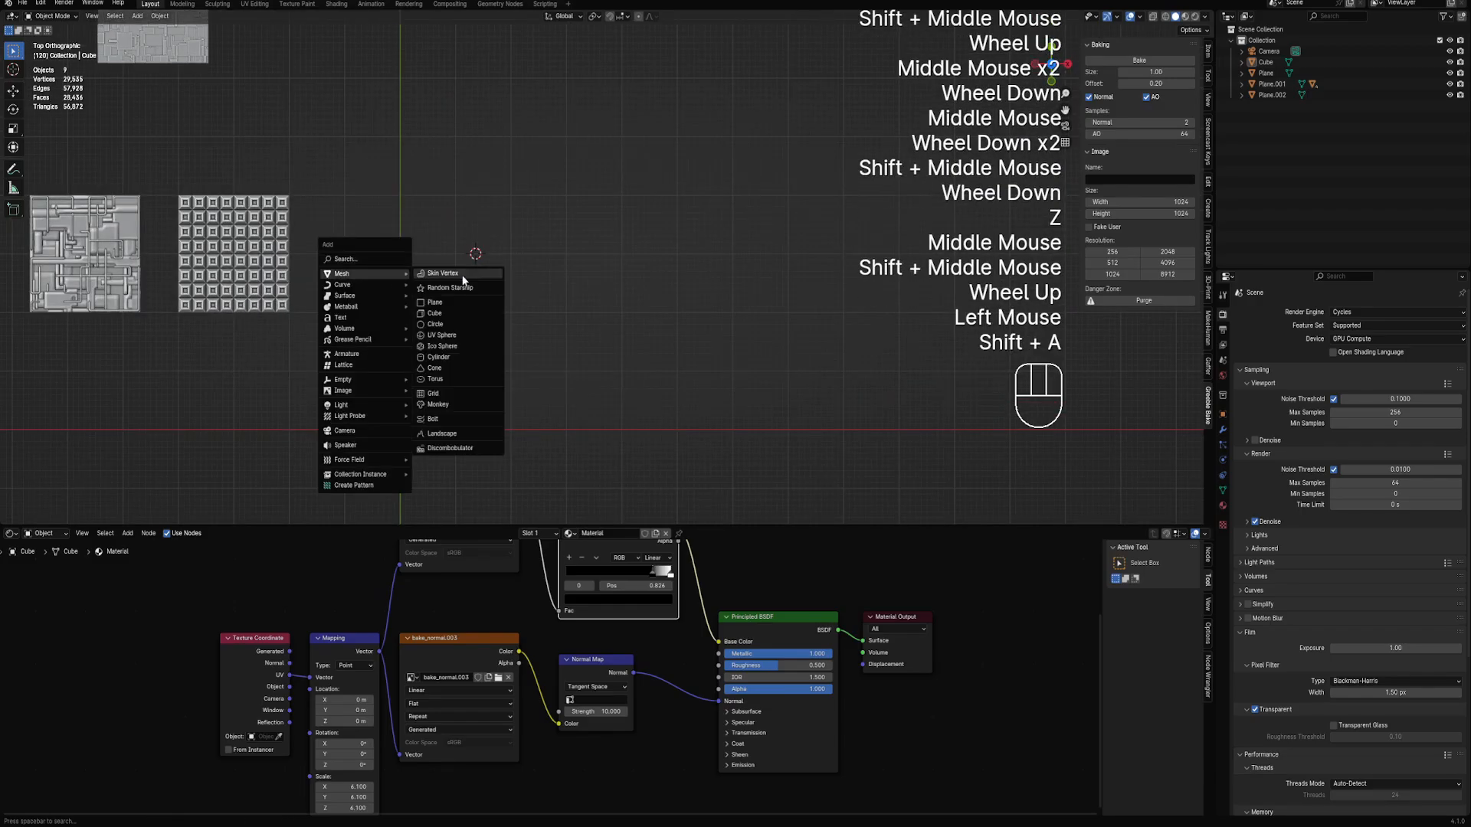
pyautogui.click(461, 303)
# Subdivide the new plane in Edit Mode into an 8 by 8 grid of faces
pyautogui.press('Tab')
pyautogui.scroll(1, 537, 229)
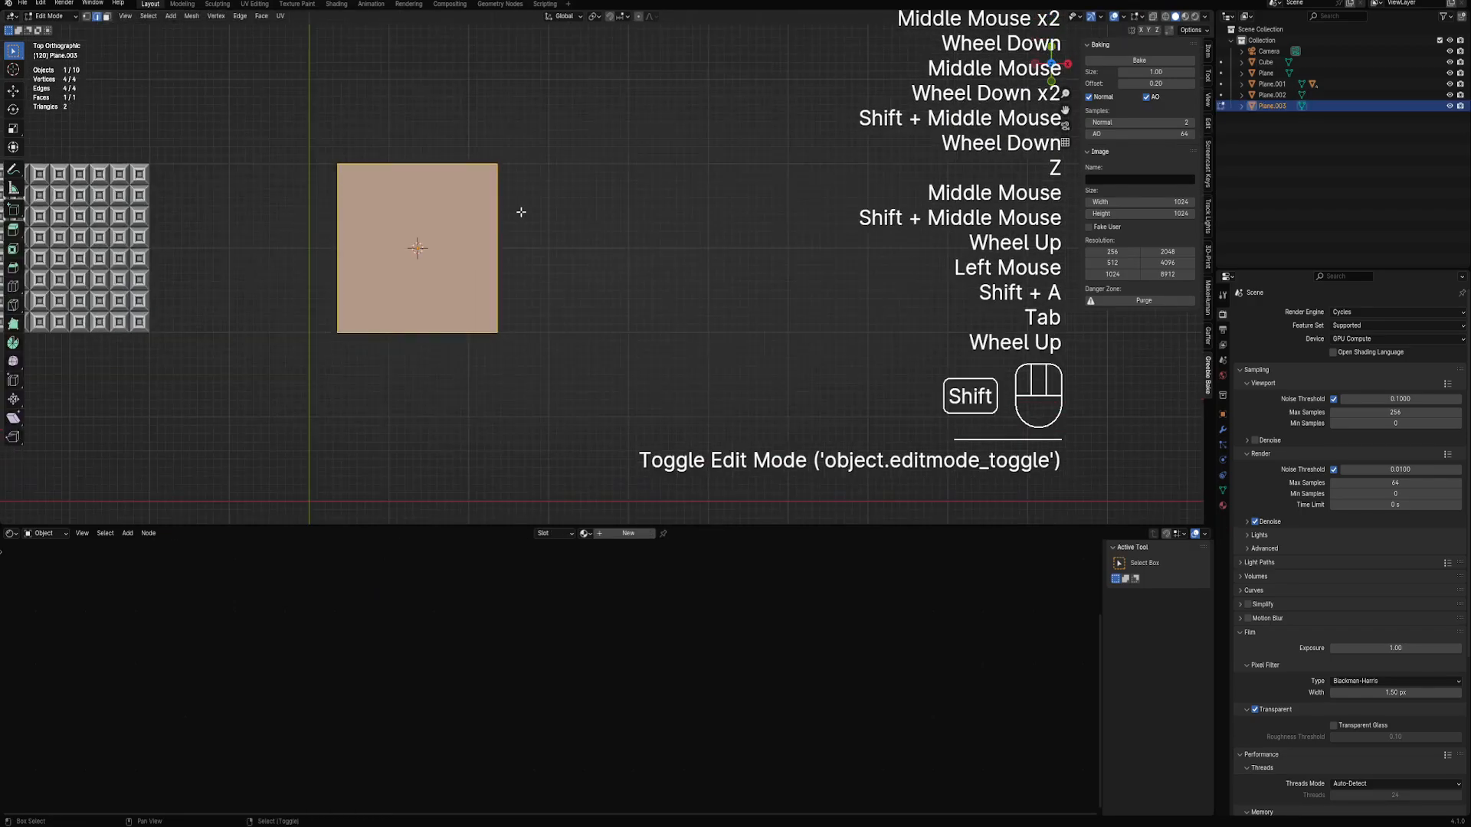
pyautogui.scroll(1, 651, 286)
pyautogui.keyDown('shift'); pyautogui.moveTo(518, 210); pyautogui.dragTo(656, 265, button='middle'); pyautogui.keyUp('shift')
pyautogui.press('w')
pyautogui.press('w')
pyautogui.press('w')
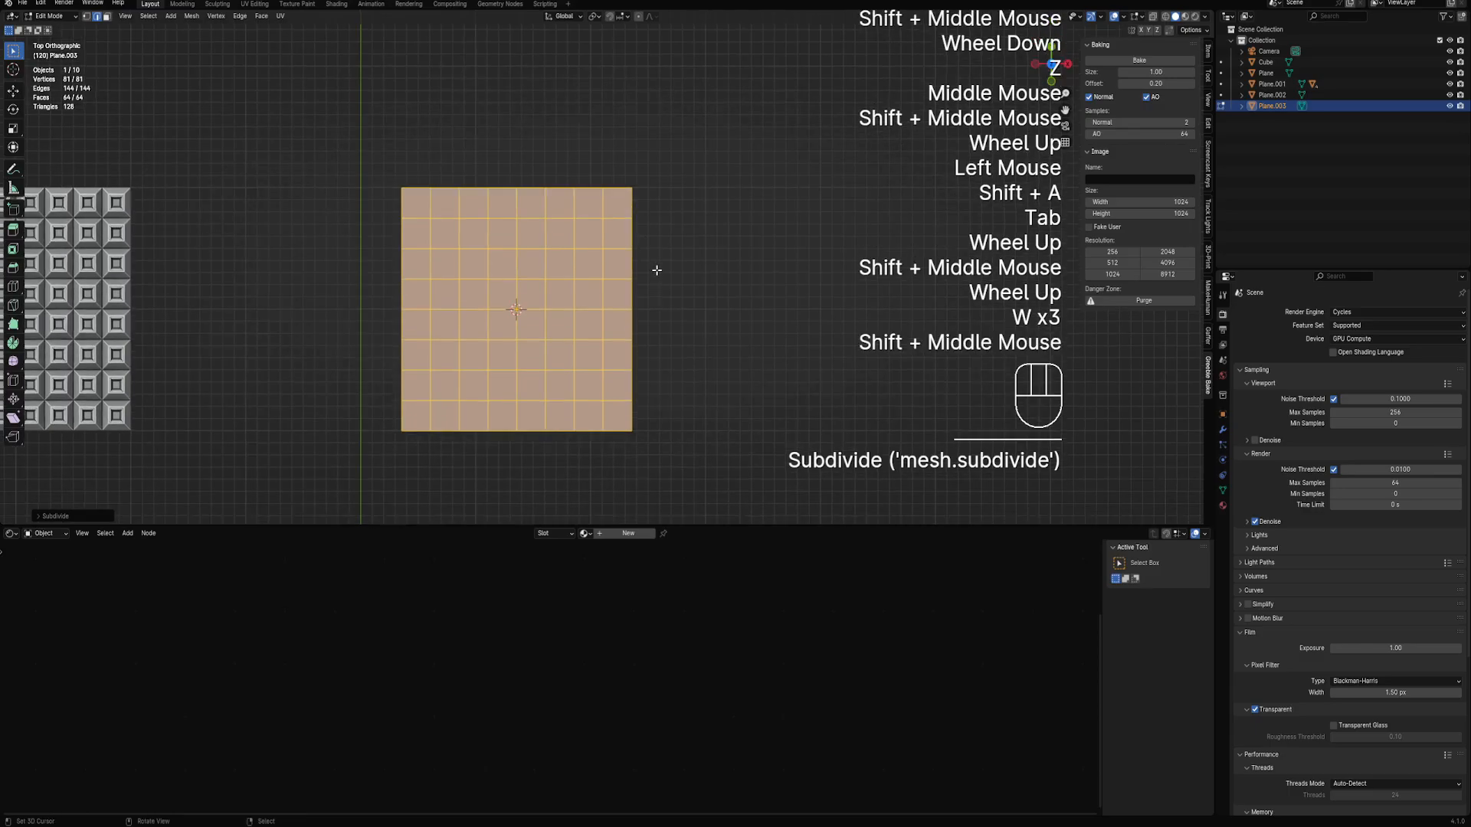
pyautogui.hotkey('ctrl', 'z')
pyautogui.press('w')
pyautogui.scroll(1, 659, 270)
# Inset every grid face individually and subdivide the resulting inner faces three times
pyautogui.press('i')
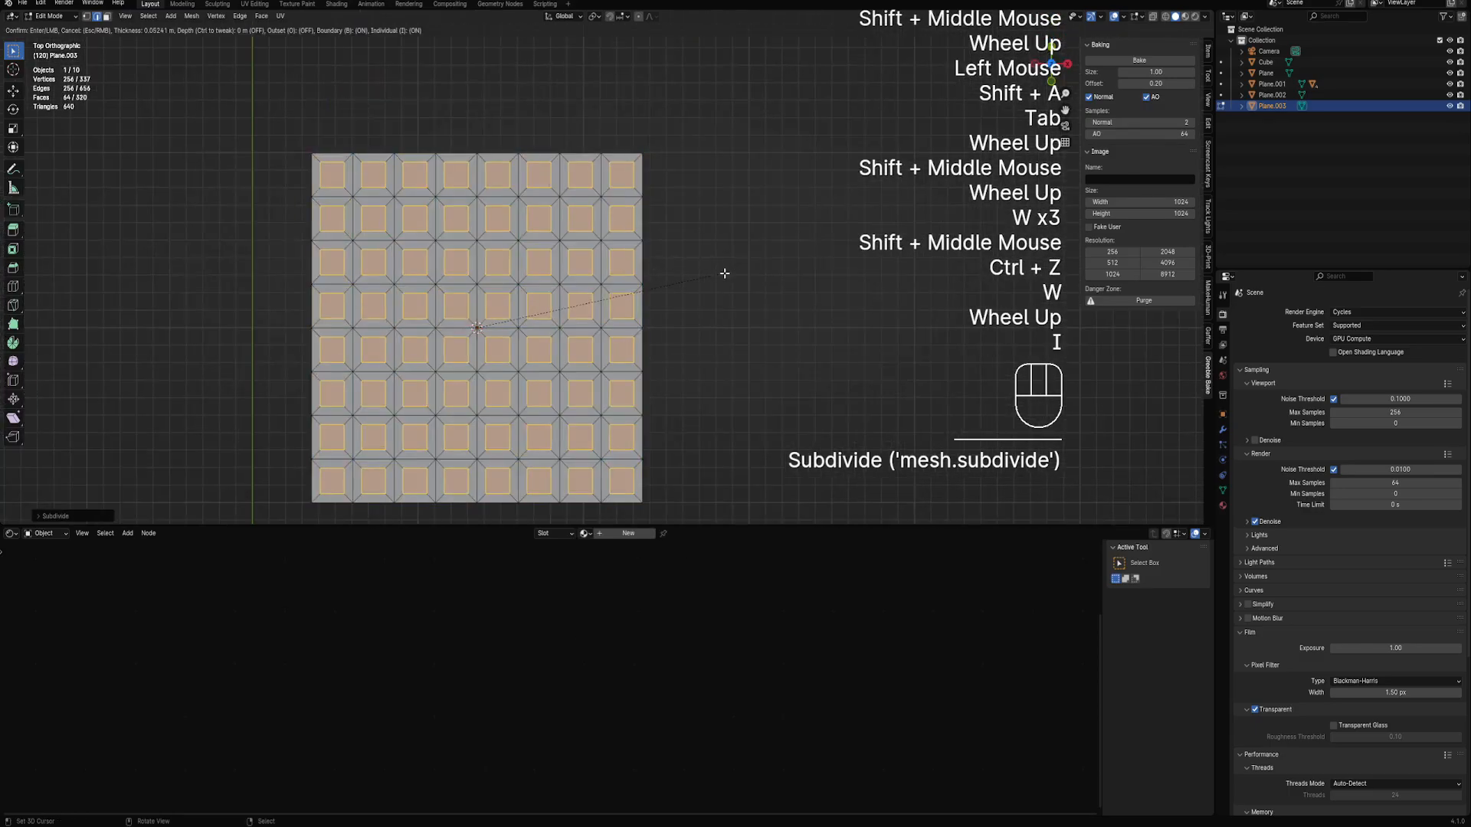
pyautogui.click(724, 272)
pyautogui.press('w')
pyautogui.press('w')
pyautogui.press('w')
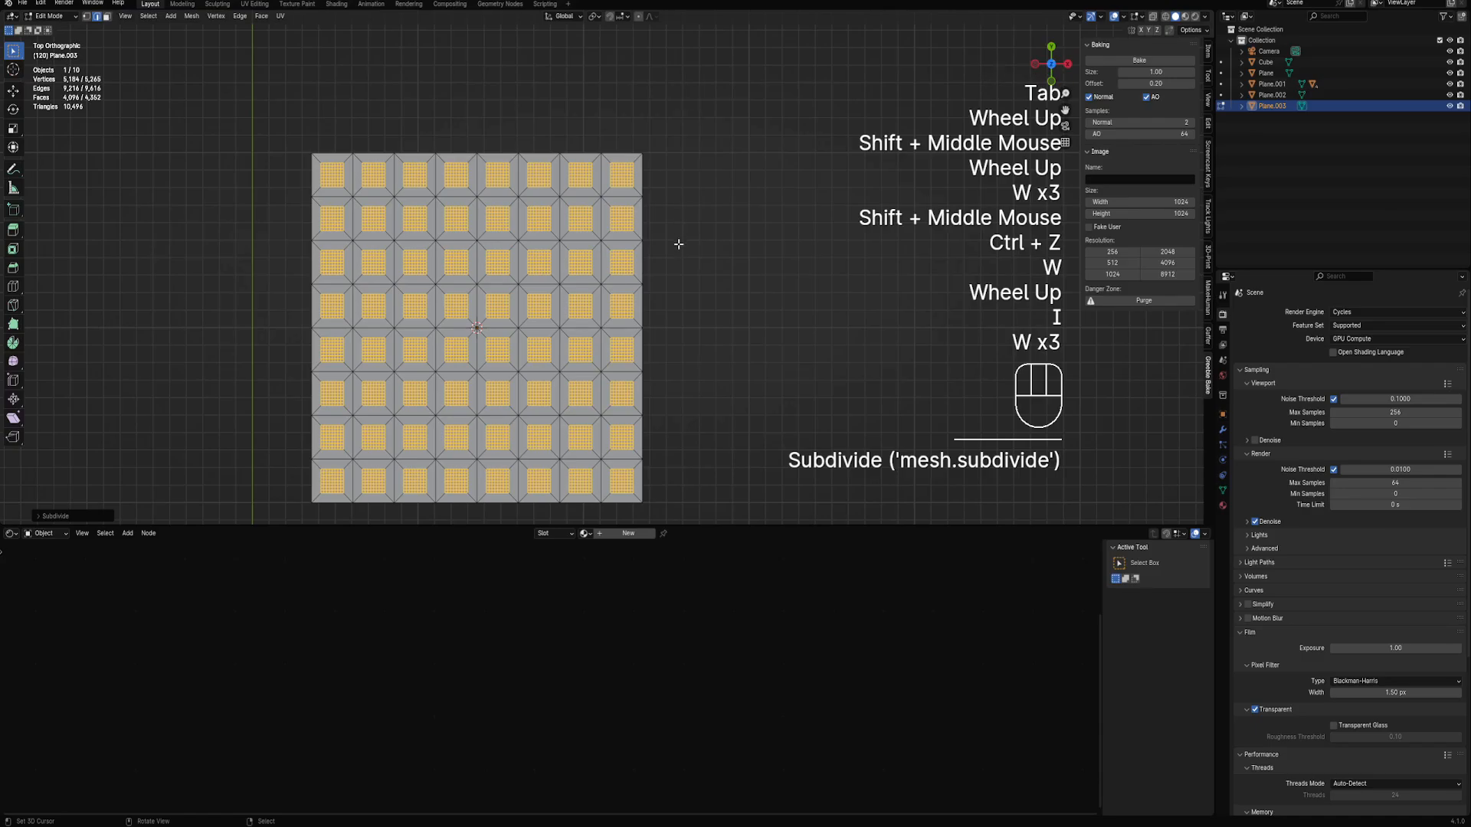
# Round the subdivided inner patches into circles with the LoopTools Circle command
pyautogui.keyDown('shift'); pyautogui.moveTo(678, 244); pyautogui.dragTo(748, 180, button='middle'); pyautogui.keyUp('shift')
pyautogui.scroll(1, 697, 229)
pyautogui.press('q')
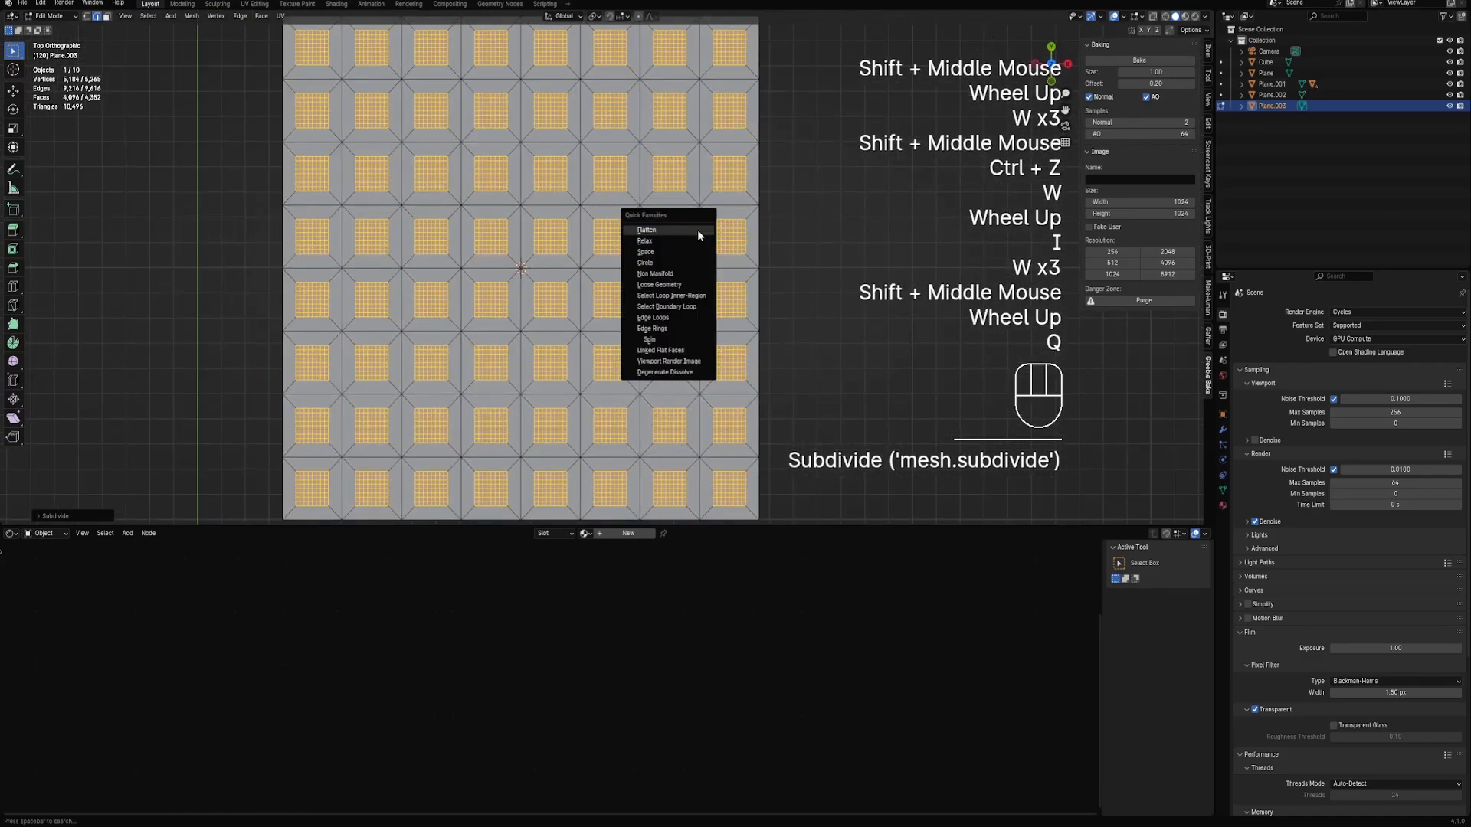
pyautogui.keyDown('ctrl'); pyautogui.scroll(-1, 624, 184); pyautogui.keyUp('ctrl')
pyautogui.scroll(-1, 624, 184)
pyautogui.keyDown('shift'); pyautogui.moveTo(623, 183); pyautogui.dragTo(562, 208, button='middle'); pyautogui.keyUp('shift')
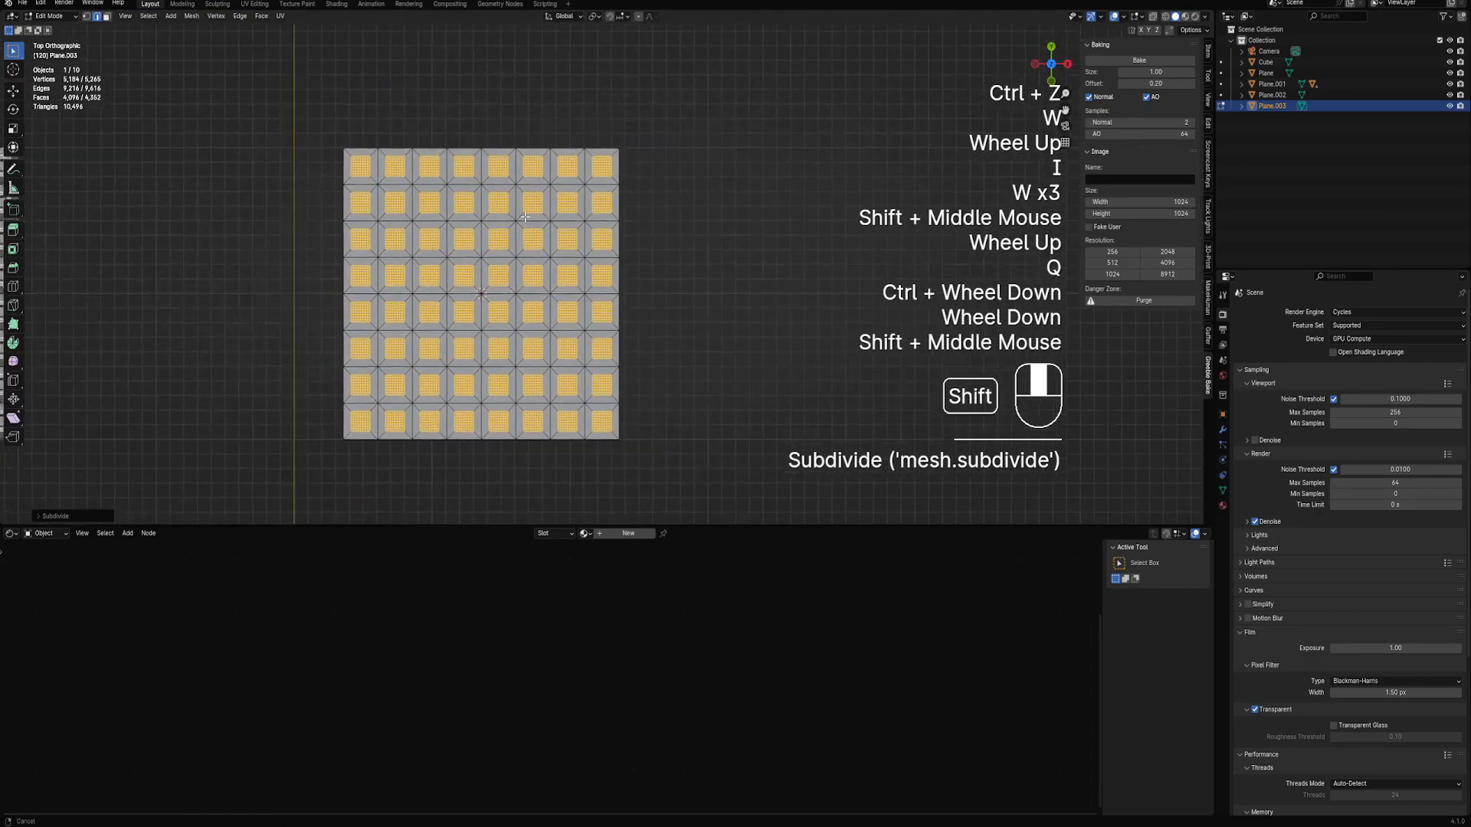
pyautogui.scroll(2, 587, 199)
pyautogui.press('q')
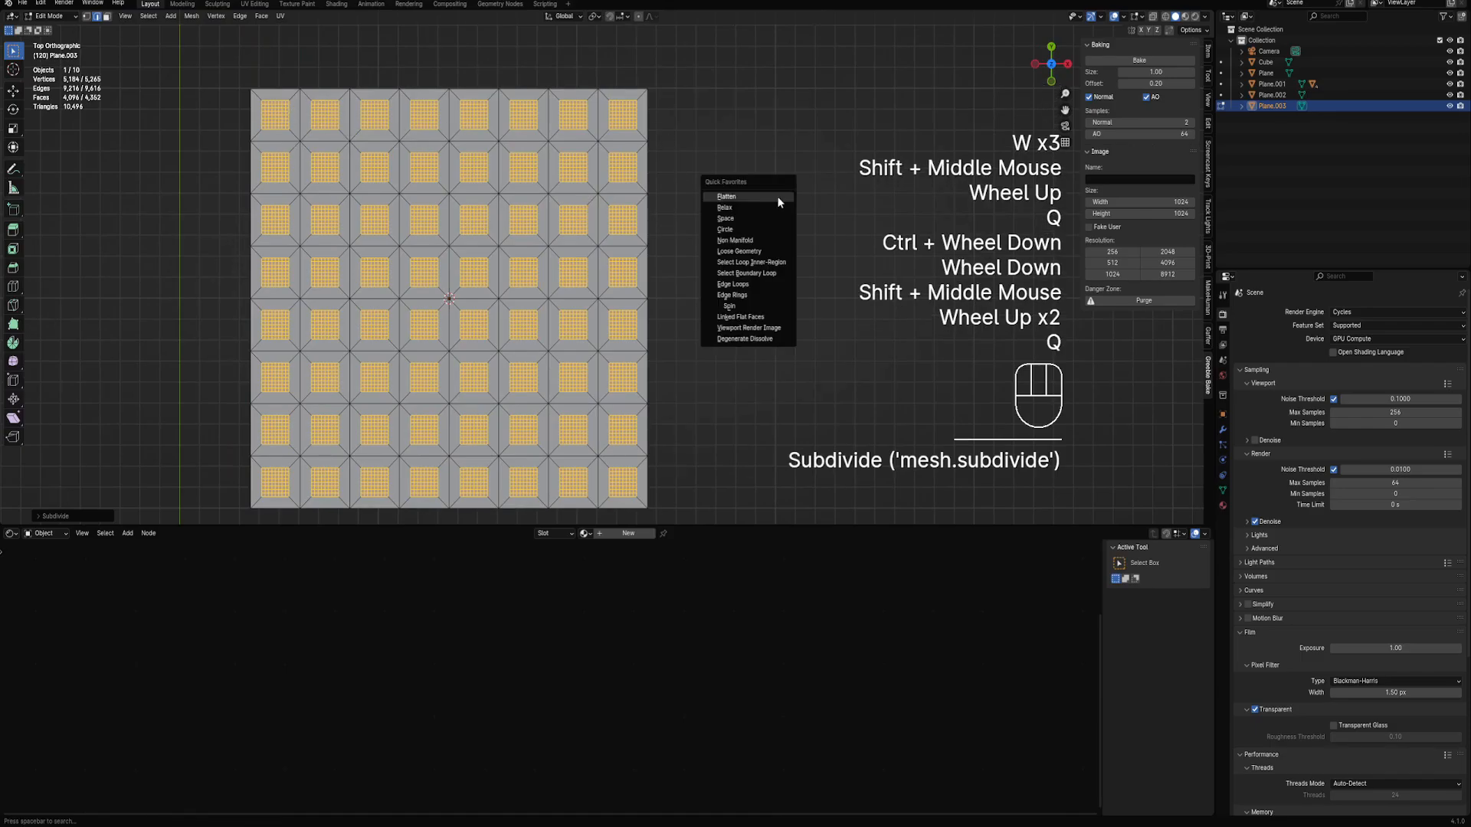
pyautogui.click(725, 229)
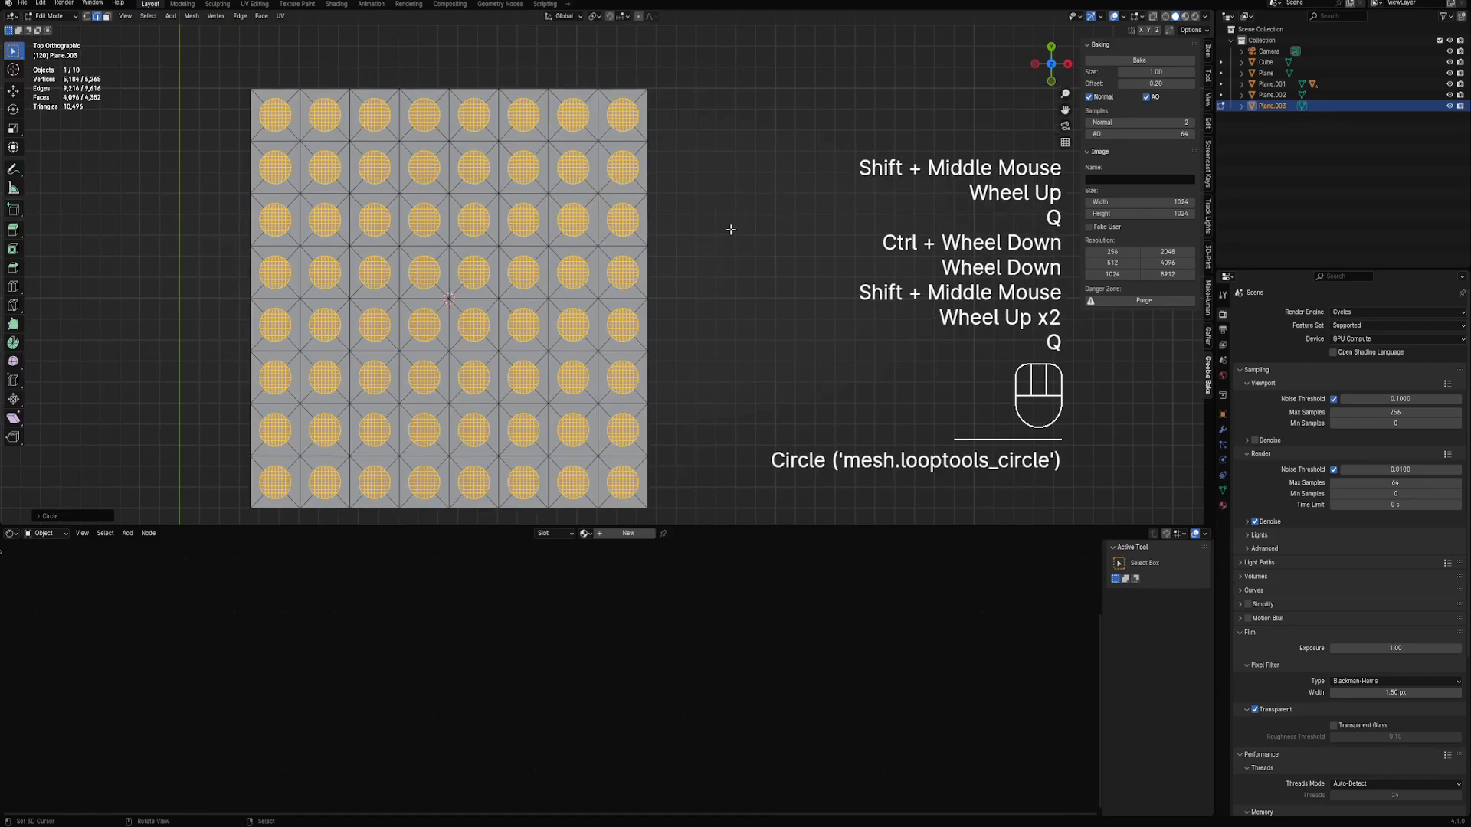
# Merge each circular patch into a single face and inset these faces slightly
pyautogui.moveTo(731, 229); pyautogui.dragTo(705, 246, button='middle')
pyautogui.press('f')
pyautogui.press('i')
pyautogui.click(734, 248)
# Raise the circular faces by about 0.029 m with Shrink/Fatten and inset their tops
pyautogui.hotkey('alt', 's')
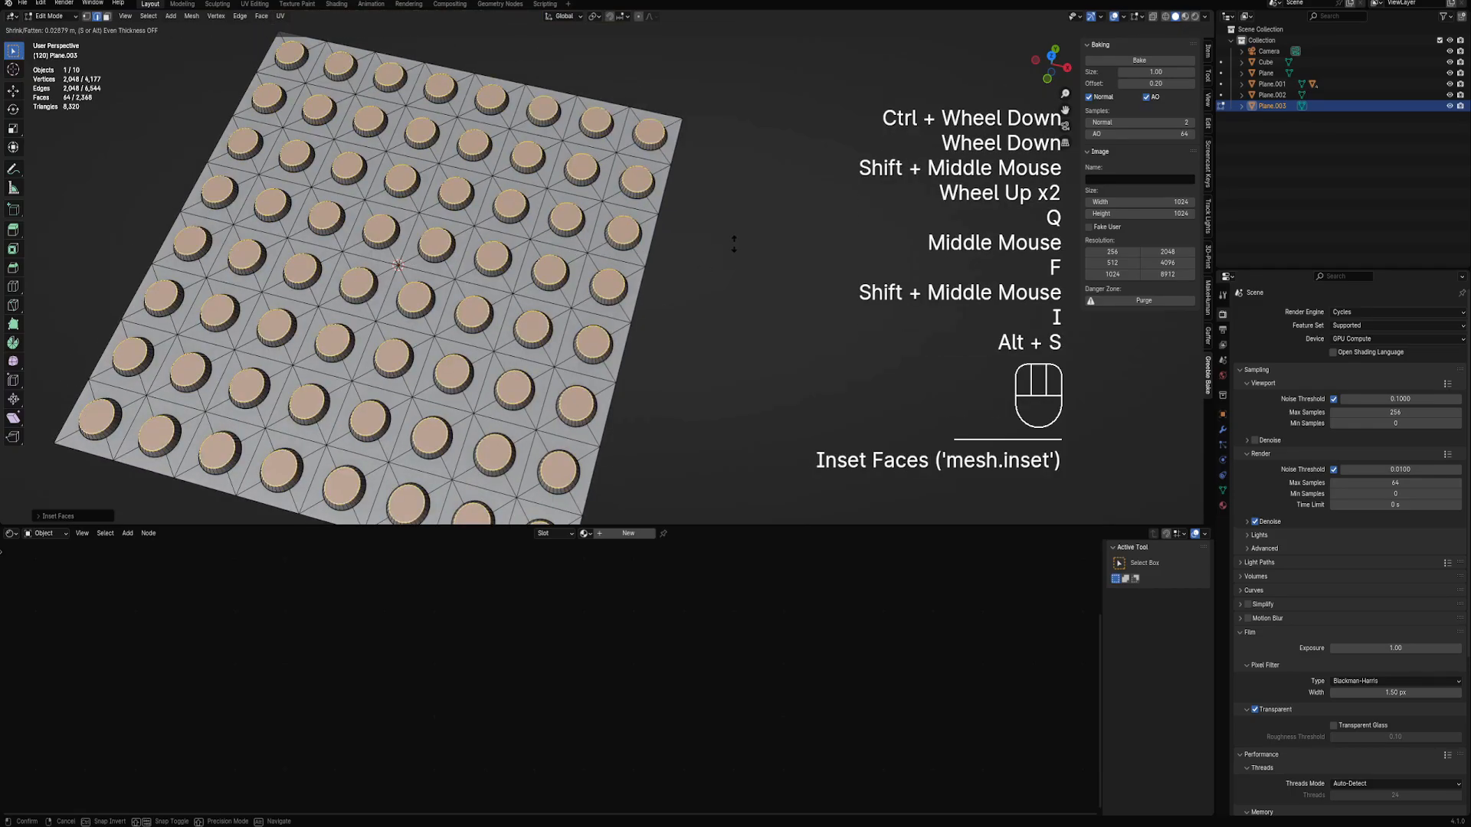
pyautogui.click(733, 245)
pyautogui.press('i')
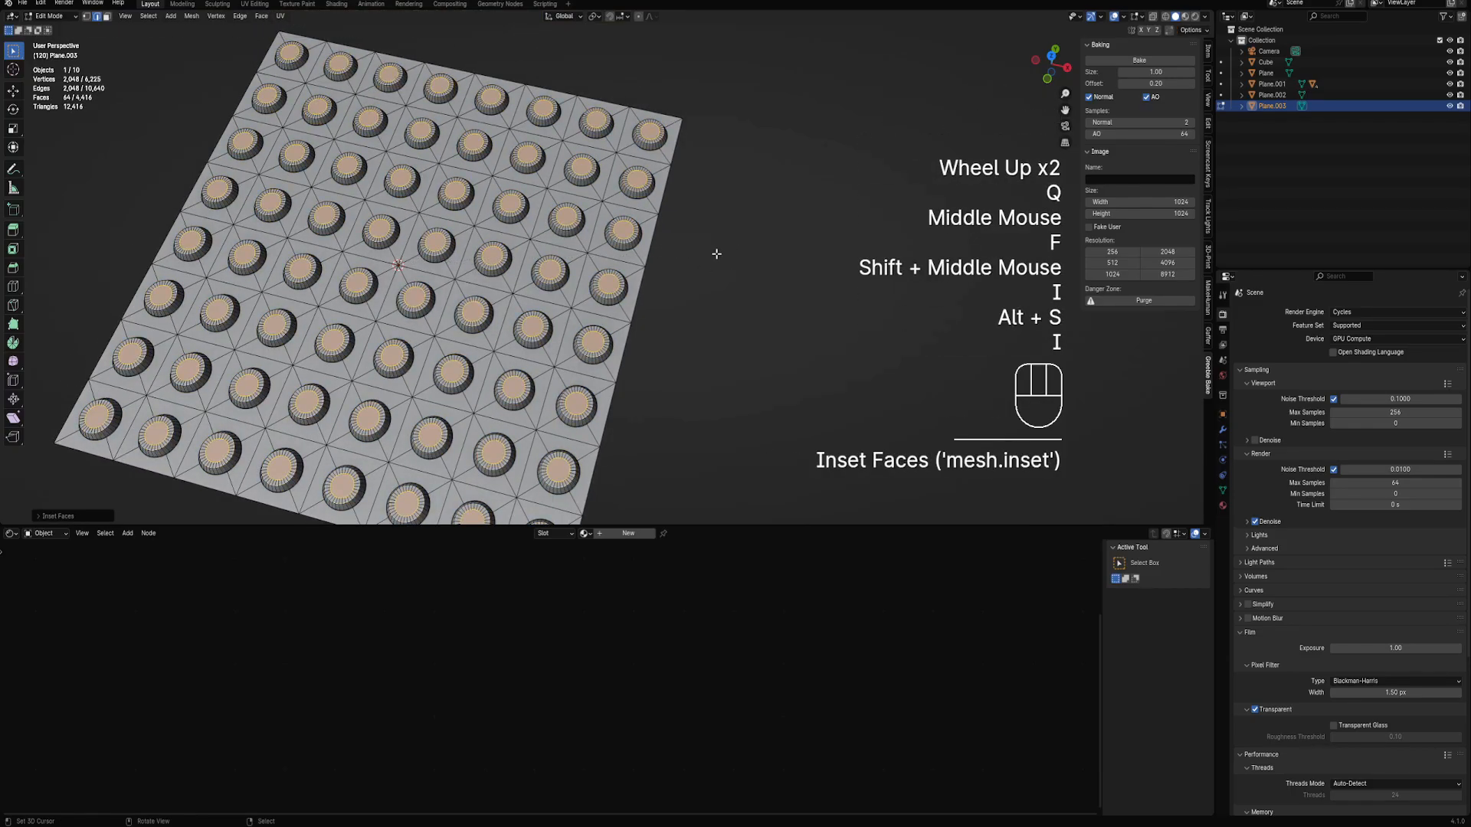
pyautogui.press('i')
pyautogui.click(713, 255)
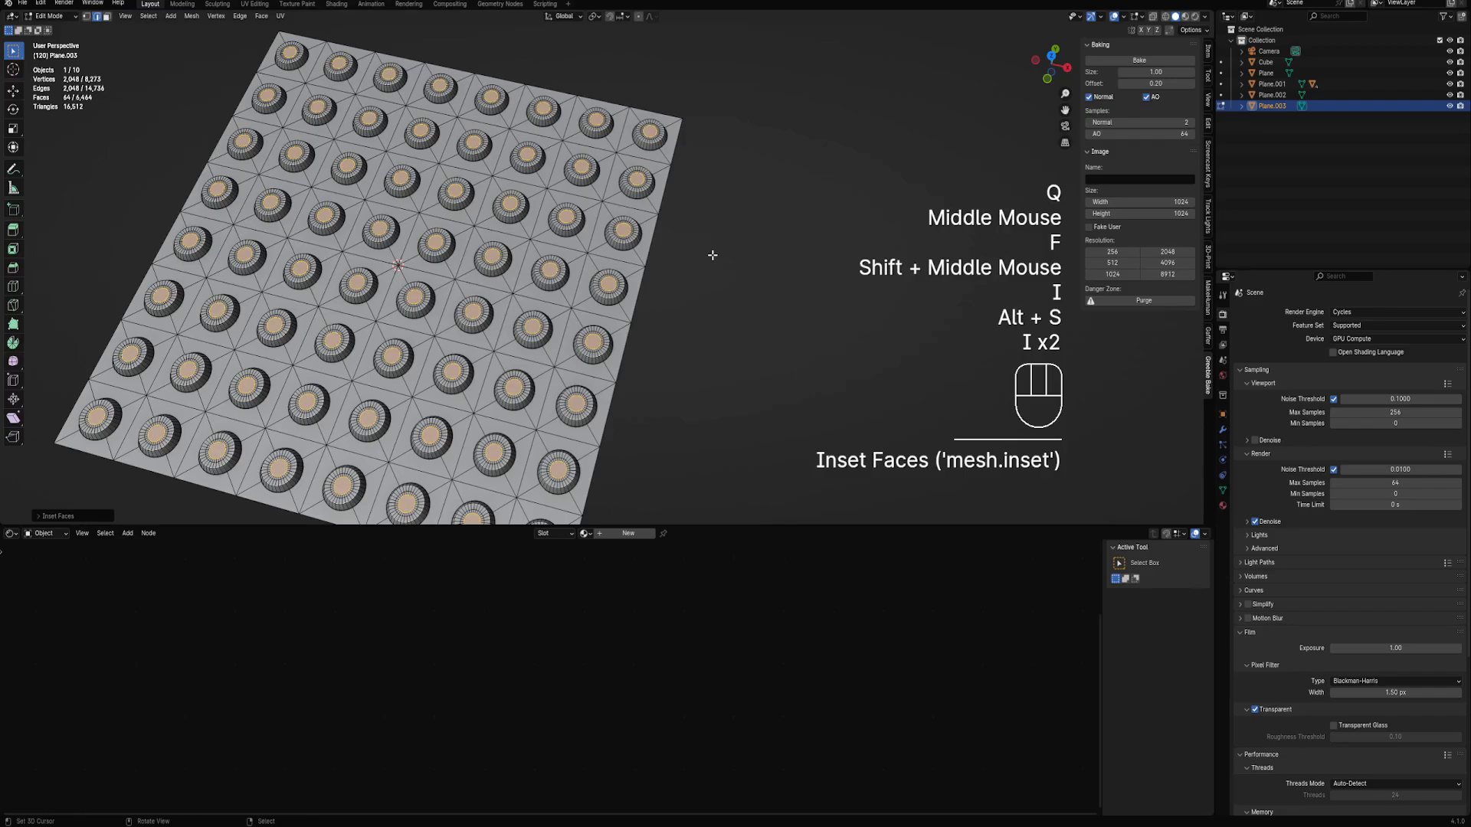
pyautogui.hotkey('ctrl', 'z')
# Inset the circular top faces again by about 0.014 m and sink their centres with Shrink/Fatten to form holes
pyautogui.press('i')
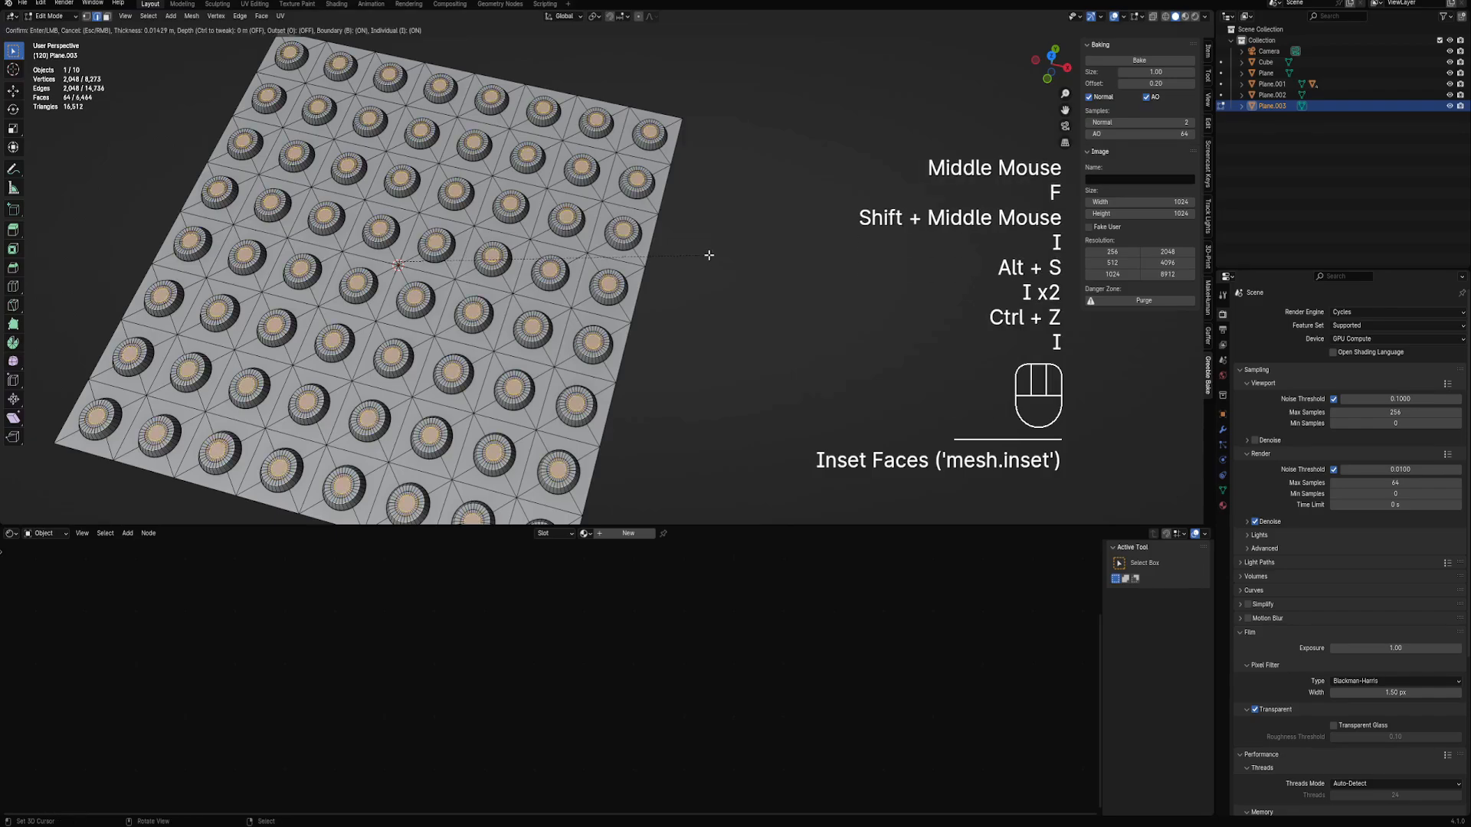
pyautogui.click(707, 255)
pyautogui.hotkey('alt', 's')
pyautogui.click(716, 250)
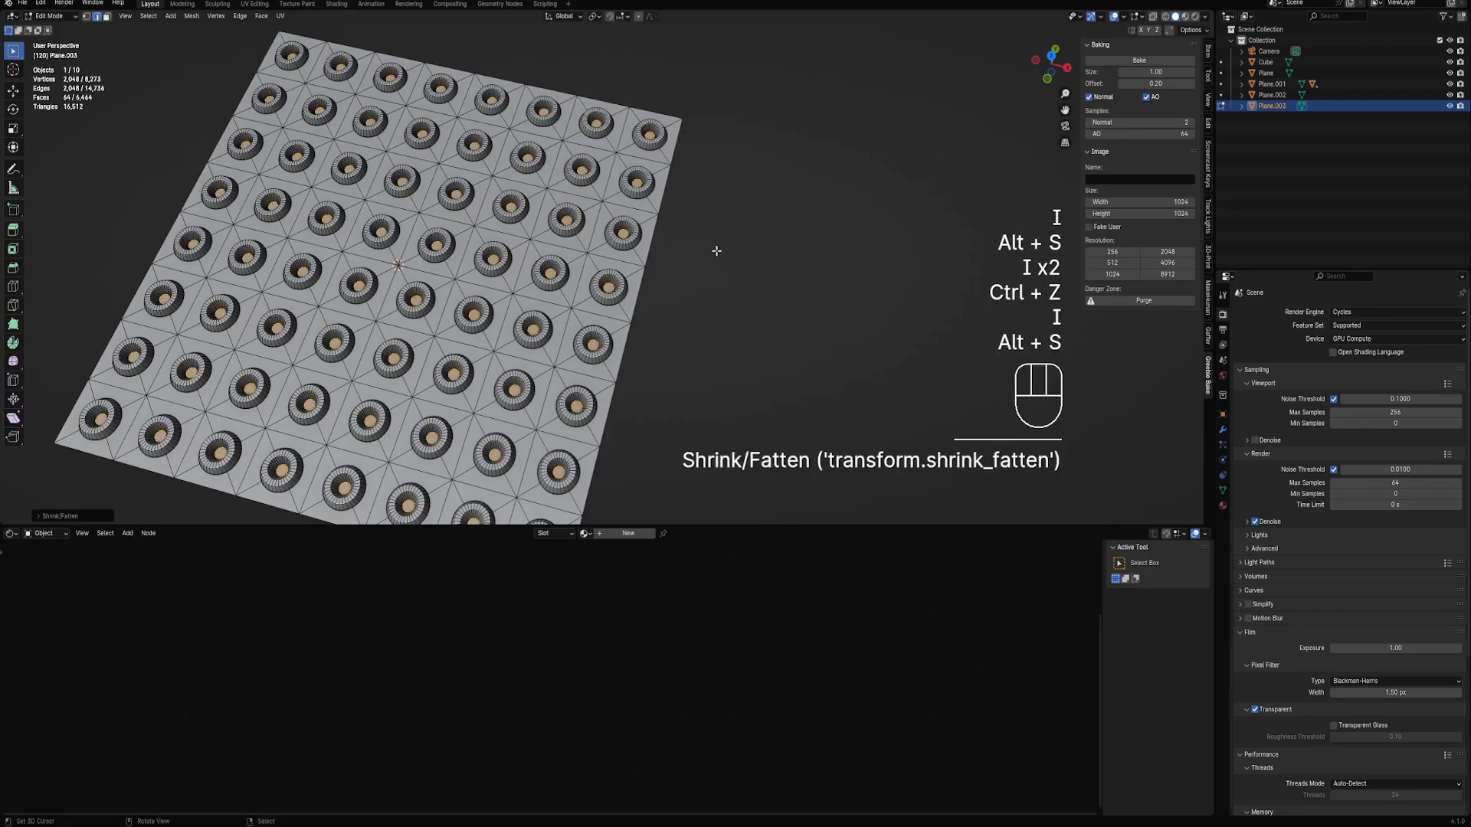
# Bevel the bottom edges of the circular holes with three segments
pyautogui.keyDown('shift'); pyautogui.moveTo(716, 250); pyautogui.dragTo(719, 227, button='middle'); pyautogui.keyUp('shift')
pyautogui.scroll(4, 720, 226)
pyautogui.hotkey('ctrl', 'b')
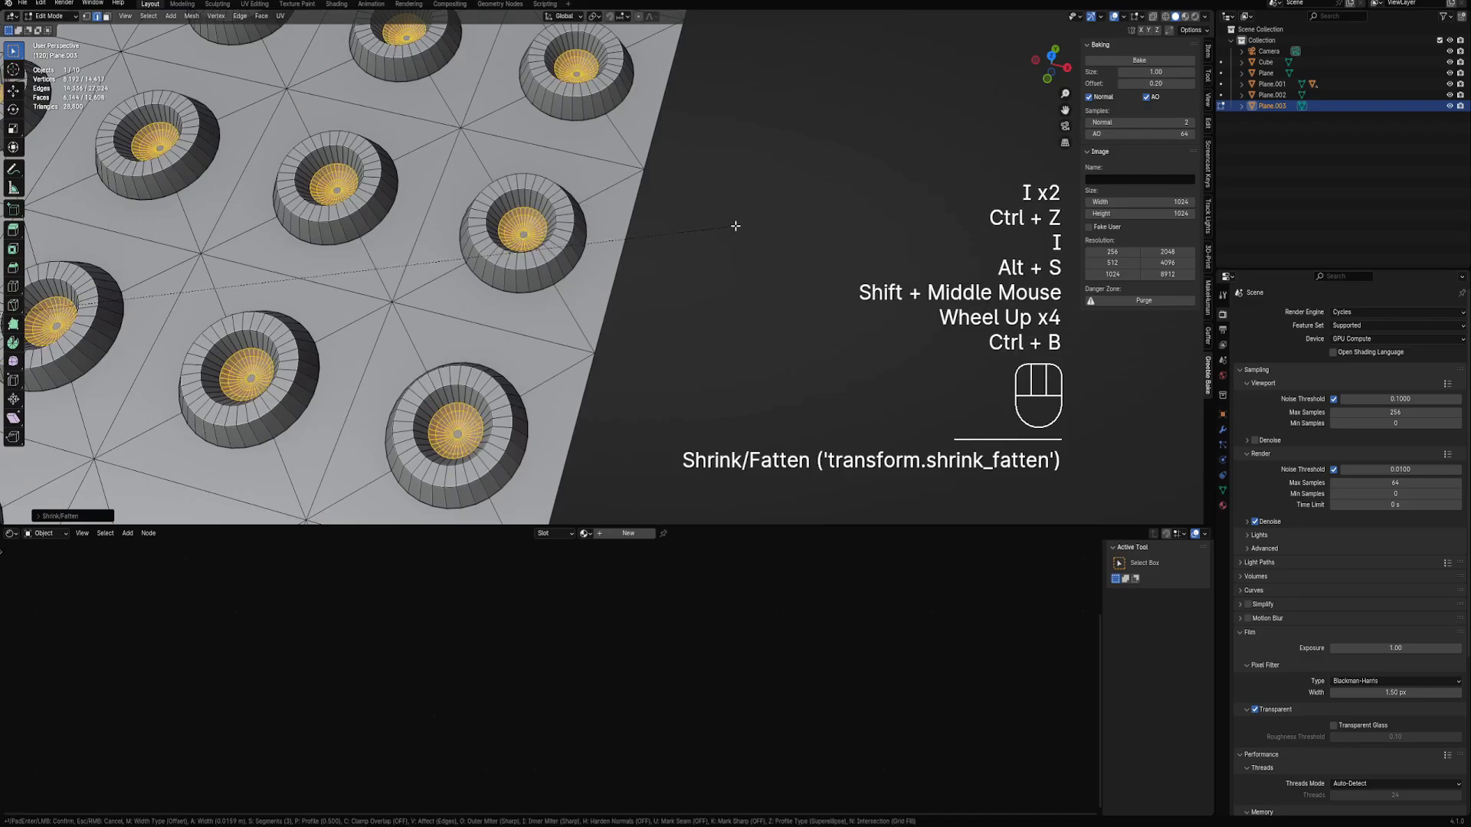
pyautogui.click(736, 226)
# Return to Object Mode and apply Shade Smooth by Angle to the studded plane
pyautogui.press('Tab')
pyautogui.scroll(-3, 617, 228)
pyautogui.scroll(1, 624, 207)
pyautogui.rightClick(622, 205)
pyautogui.keyDown('shift'); pyautogui.moveTo(579, 244); pyautogui.dragTo(675, 259, button='middle'); pyautogui.keyUp('shift')
pyautogui.press('w')
pyautogui.moveTo(622, 205)
pyautogui.click(586, 169)
pyautogui.scroll(2, 658, 193)
pyautogui.keyDown('shift'); pyautogui.scroll(1, 665, 192); pyautogui.keyUp('shift')
pyautogui.scroll(-1, 670, 189)
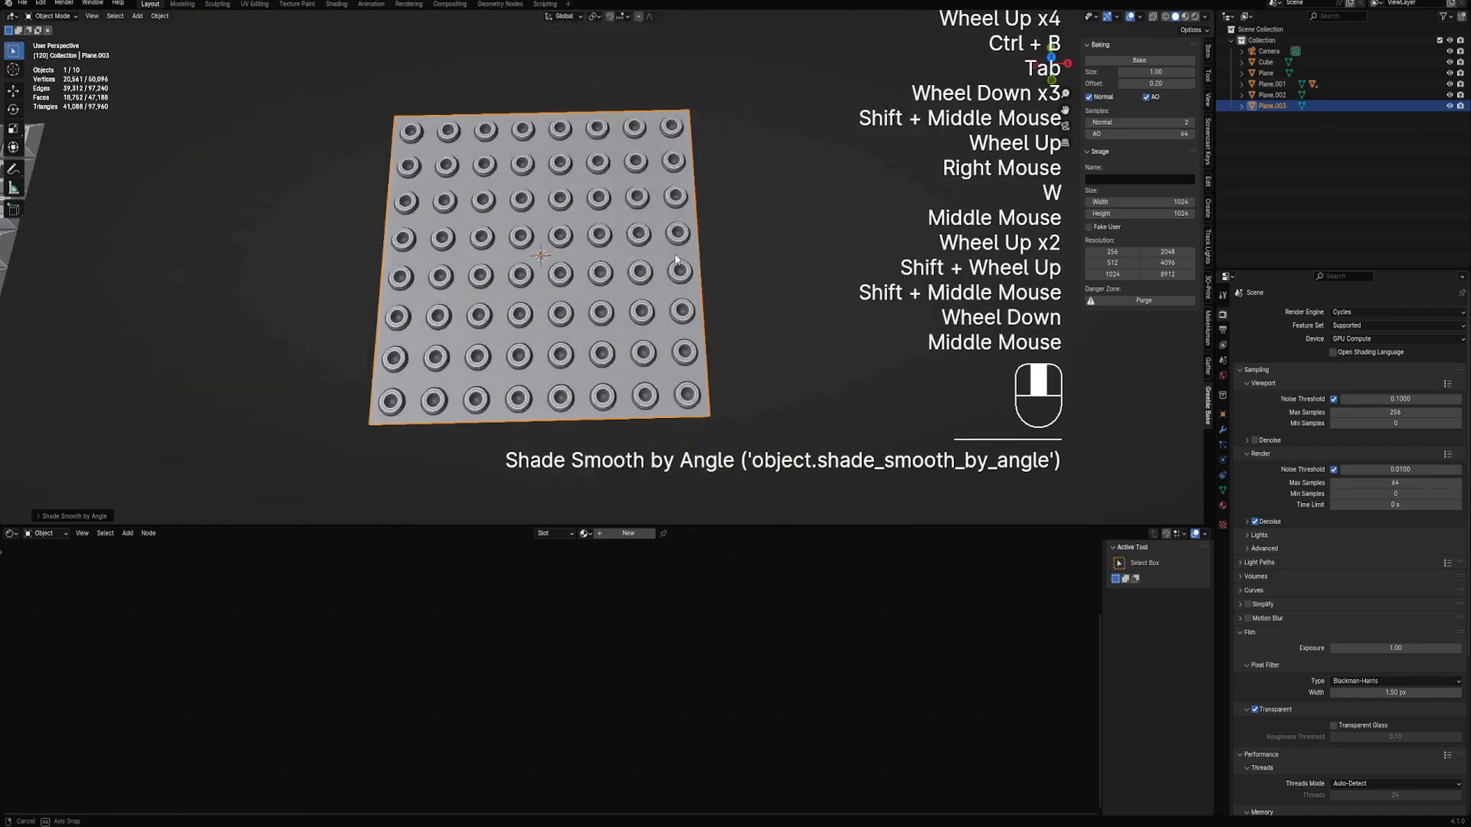
# Bake the studded plane's normal and AO maps and display bake_ao.003 in the Image Editor
pyautogui.click(1137, 62)
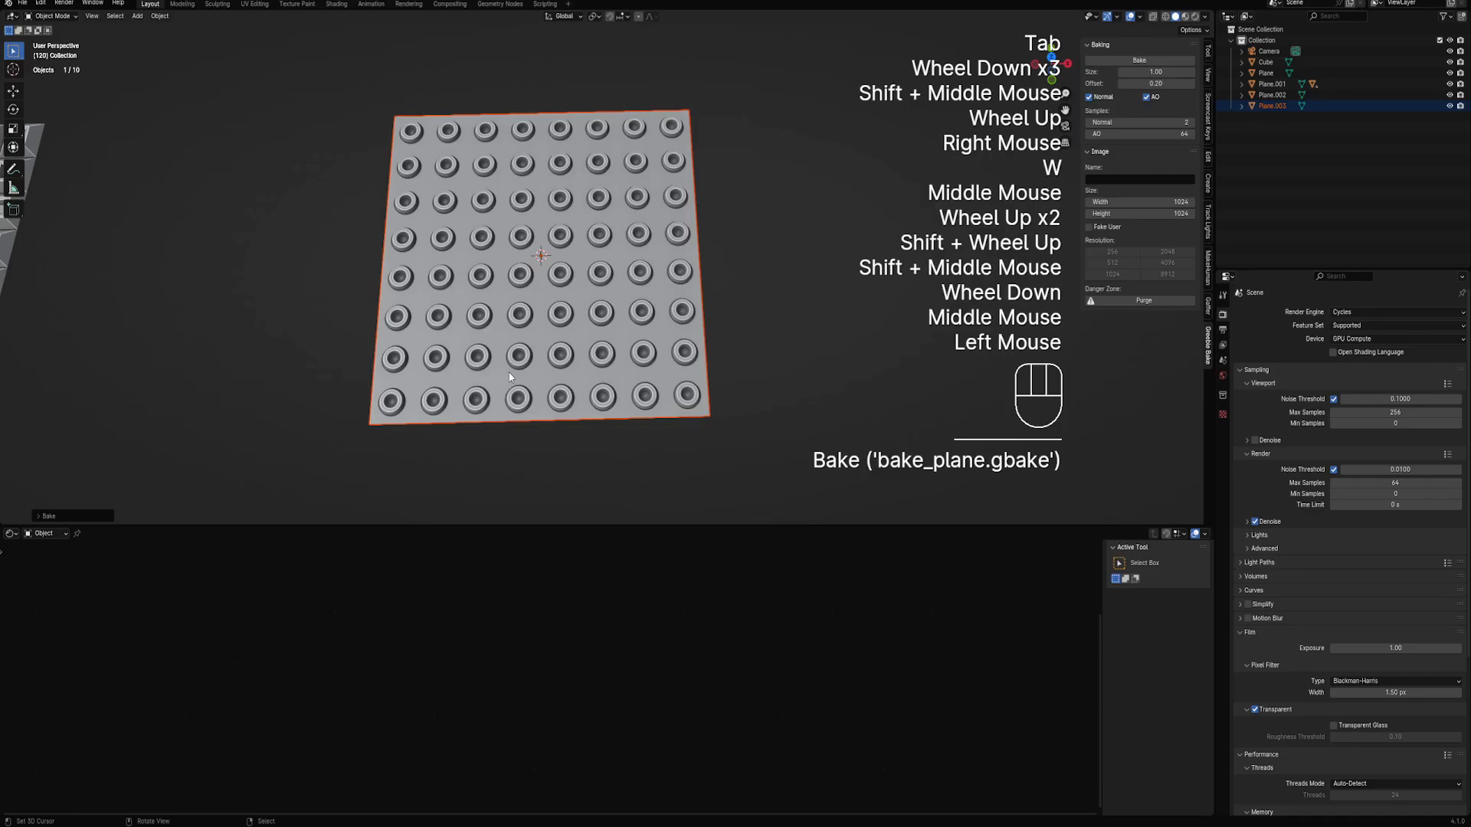
pyautogui.click(18, 535)
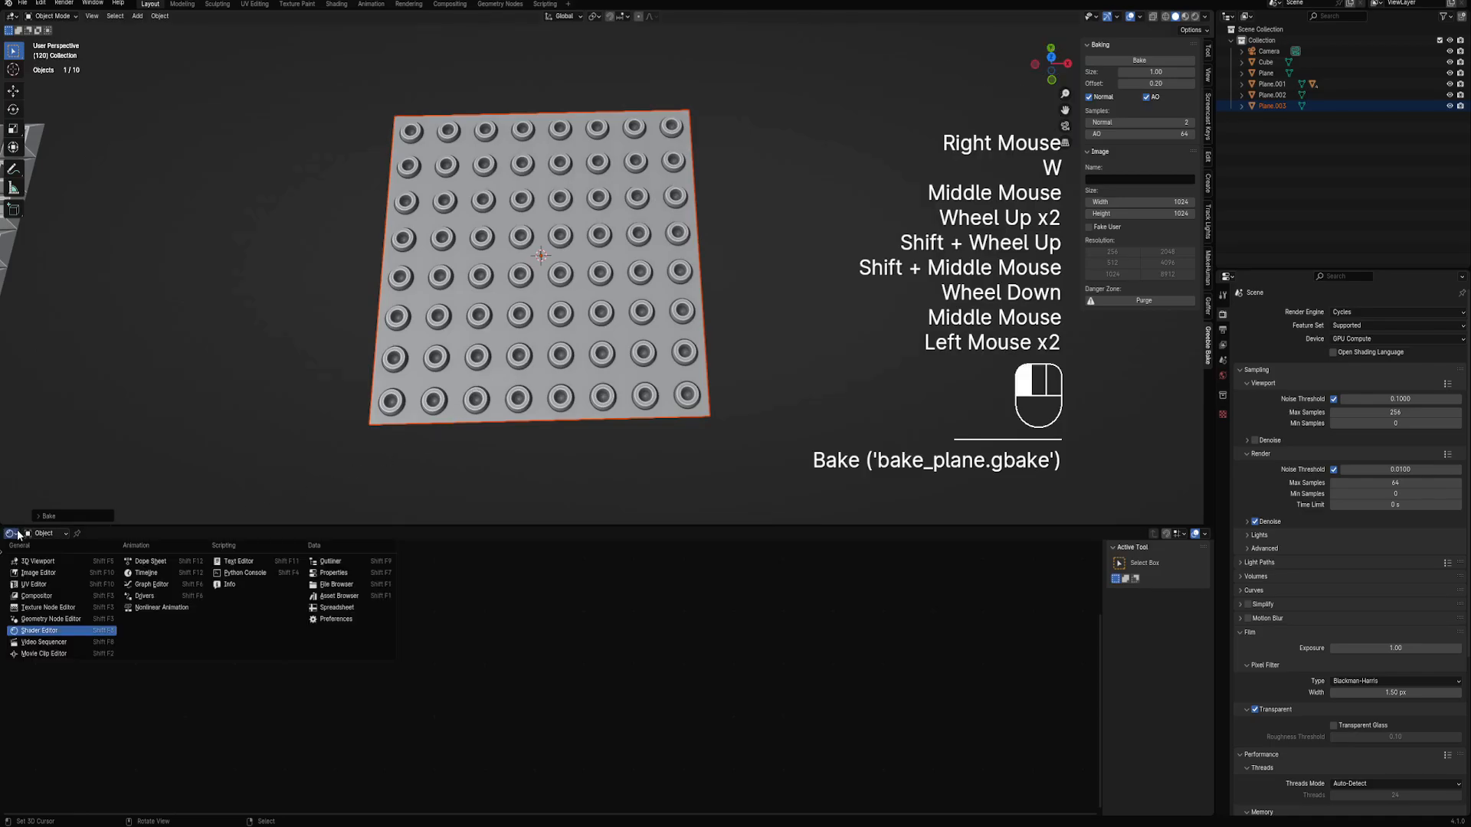
pyautogui.click(99, 573)
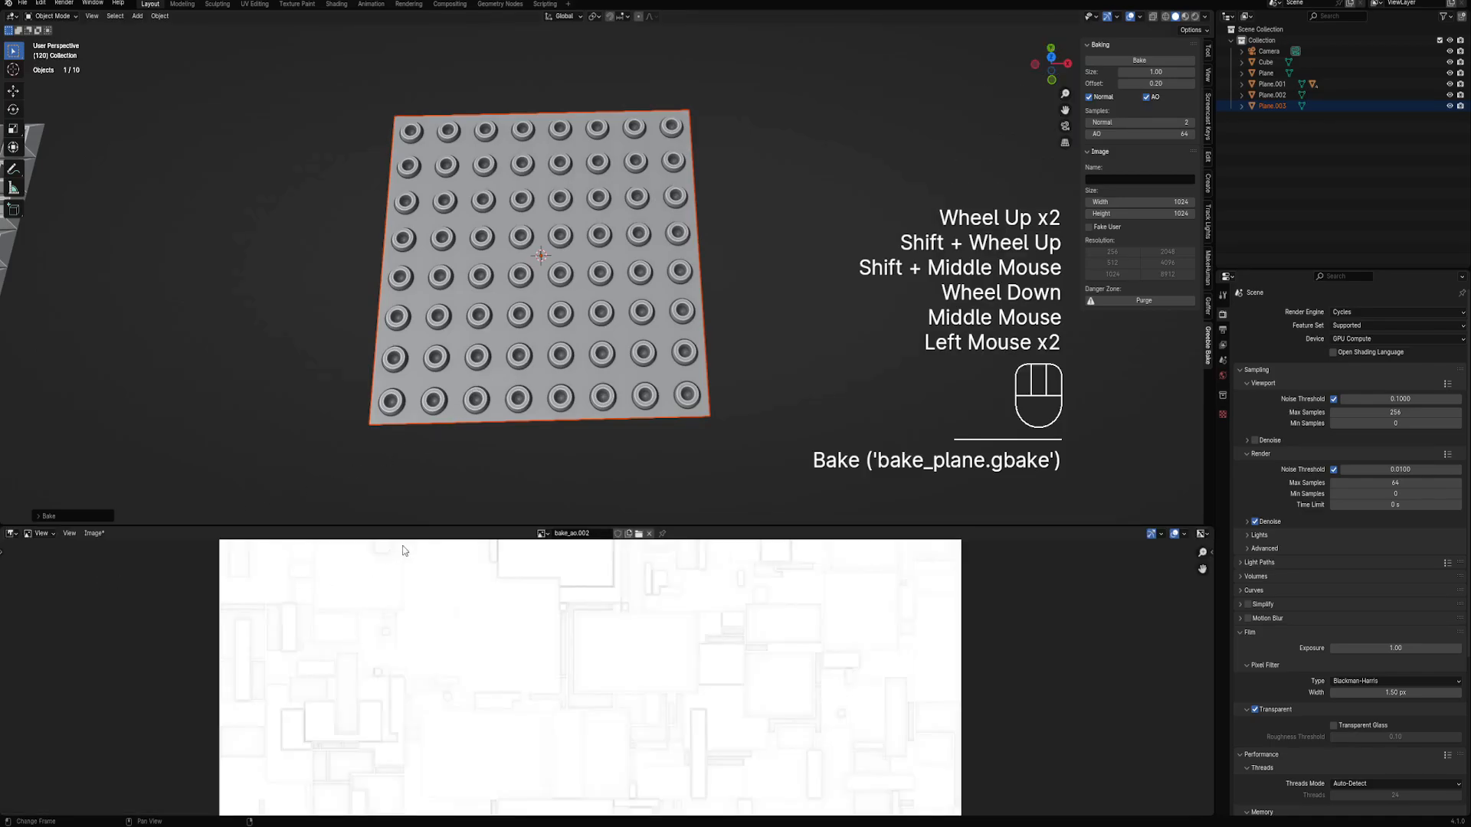
pyautogui.click(541, 533)
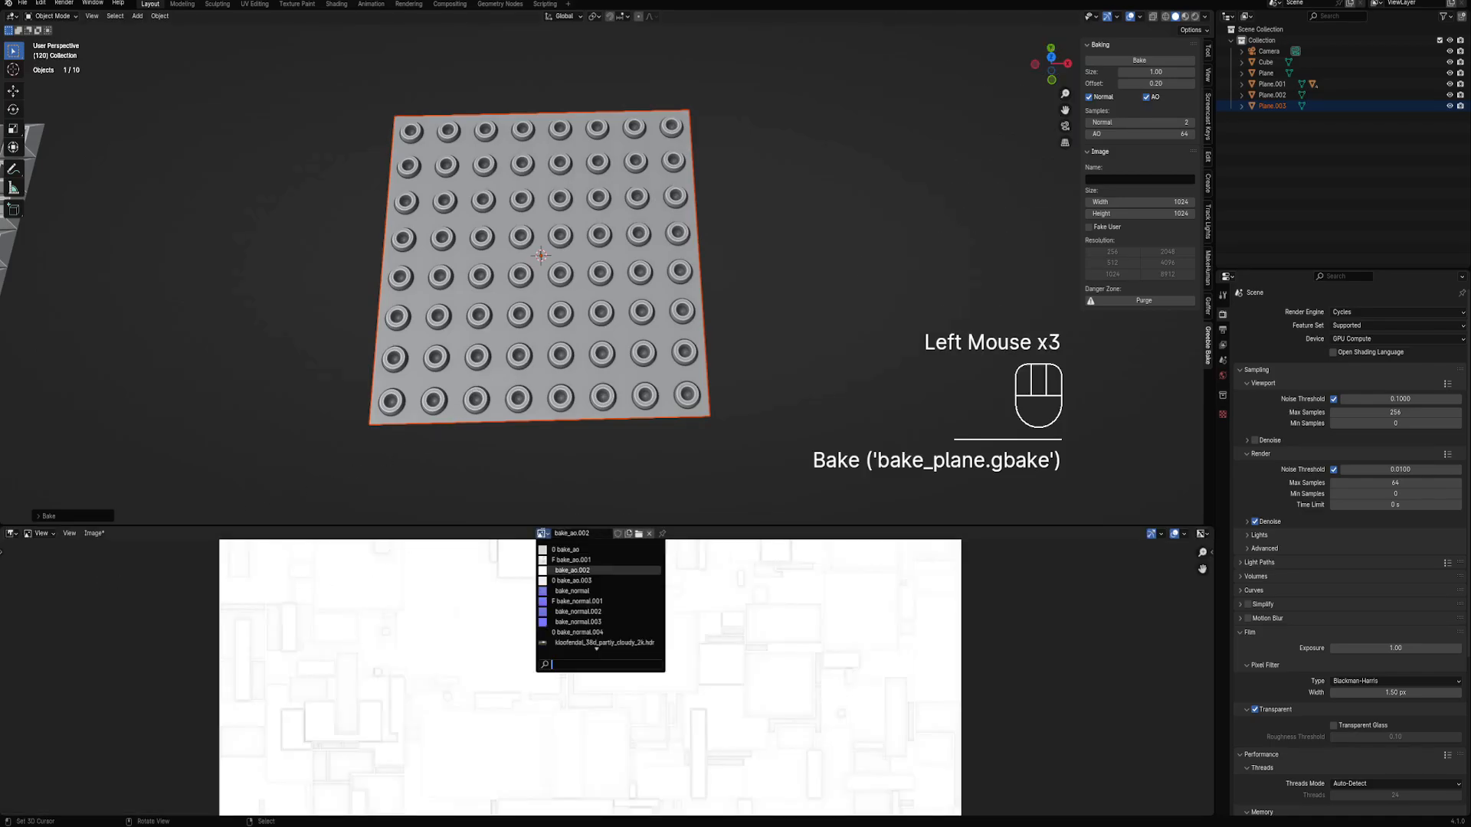
pyautogui.click(566, 579)
pyautogui.scroll(-1, 570, 589)
pyautogui.scroll(4, 570, 589)
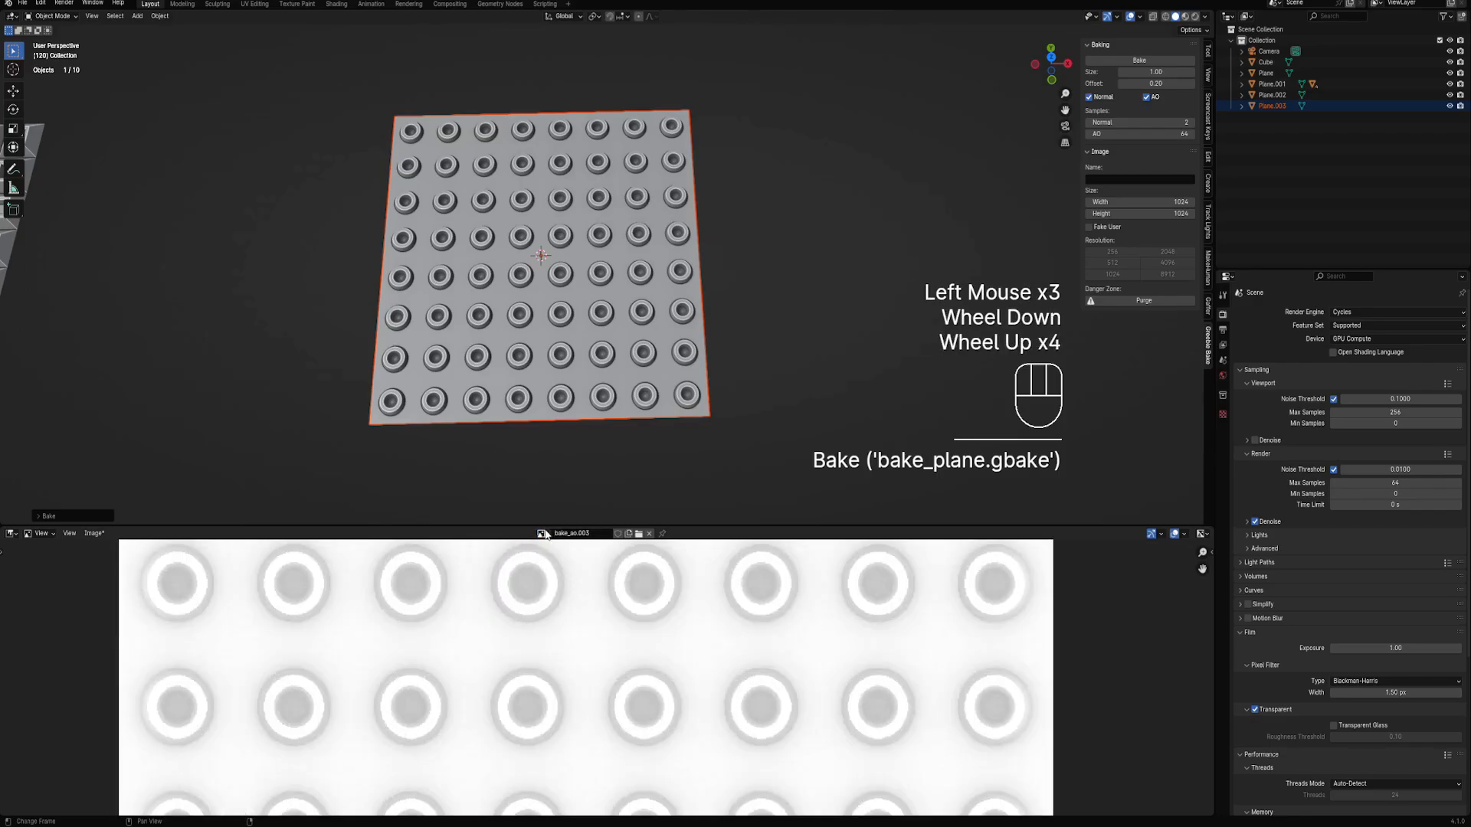
# Display the bake_normal.004 image and examine the whole map
pyautogui.click(543, 534)
pyautogui.click(556, 631)
pyautogui.scroll(1, 554, 626)
pyautogui.scroll(-3, 555, 627)
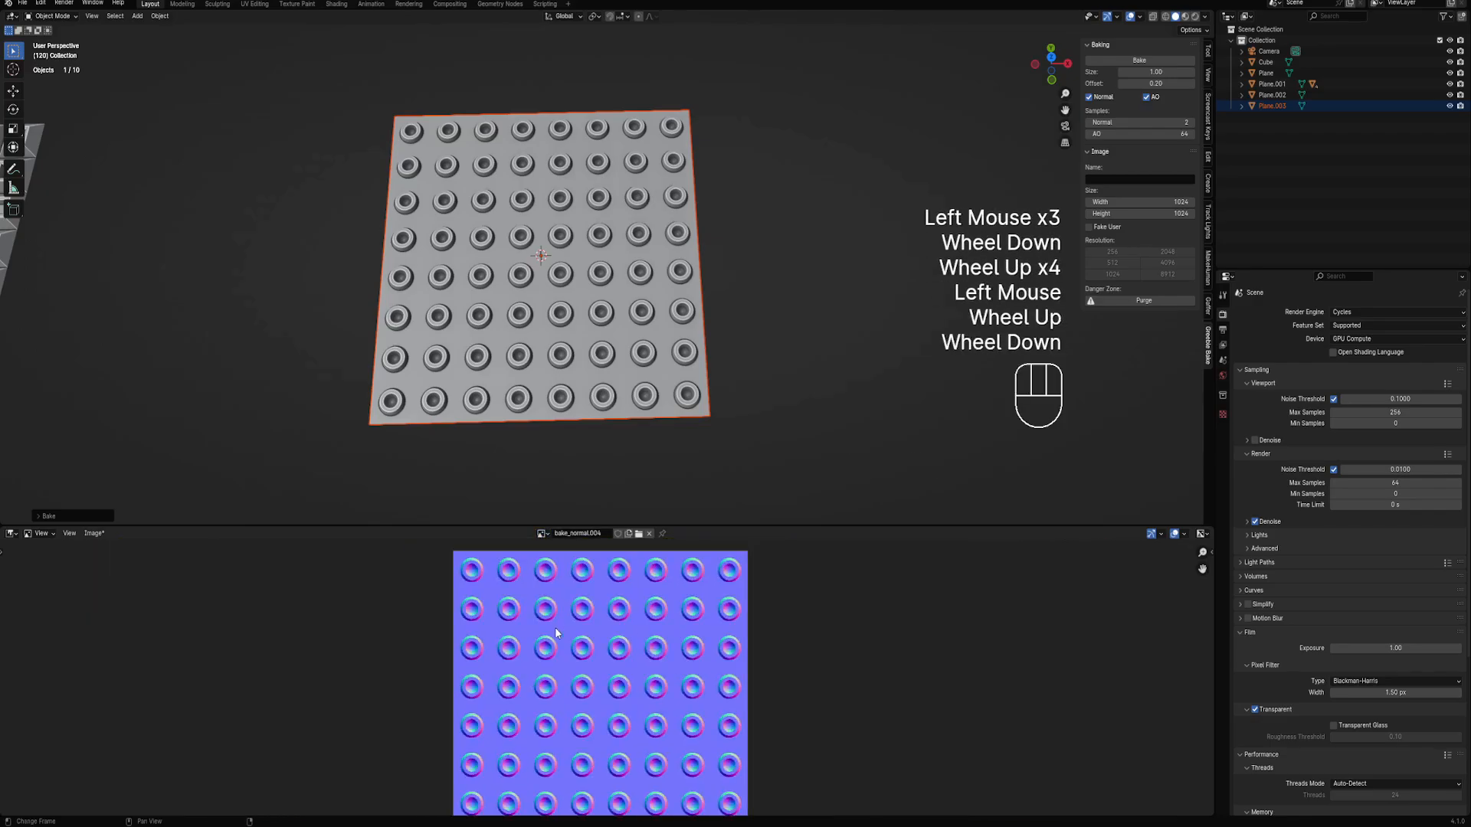
pyautogui.scroll(-1, 341, 133)
# Select the cube and bring its material nodes back up in the Shader Editor
pyautogui.keyDown('shift'); pyautogui.moveTo(342, 134); pyautogui.dragTo(592, 311, button='middle'); pyautogui.keyUp('shift')
pyautogui.rightClick(603, 355)
pyautogui.keyDown('shift'); pyautogui.moveTo(592, 310); pyautogui.dragTo(580, 268, button='middle'); pyautogui.keyUp('shift')
pyautogui.scroll(1, 640, 336)
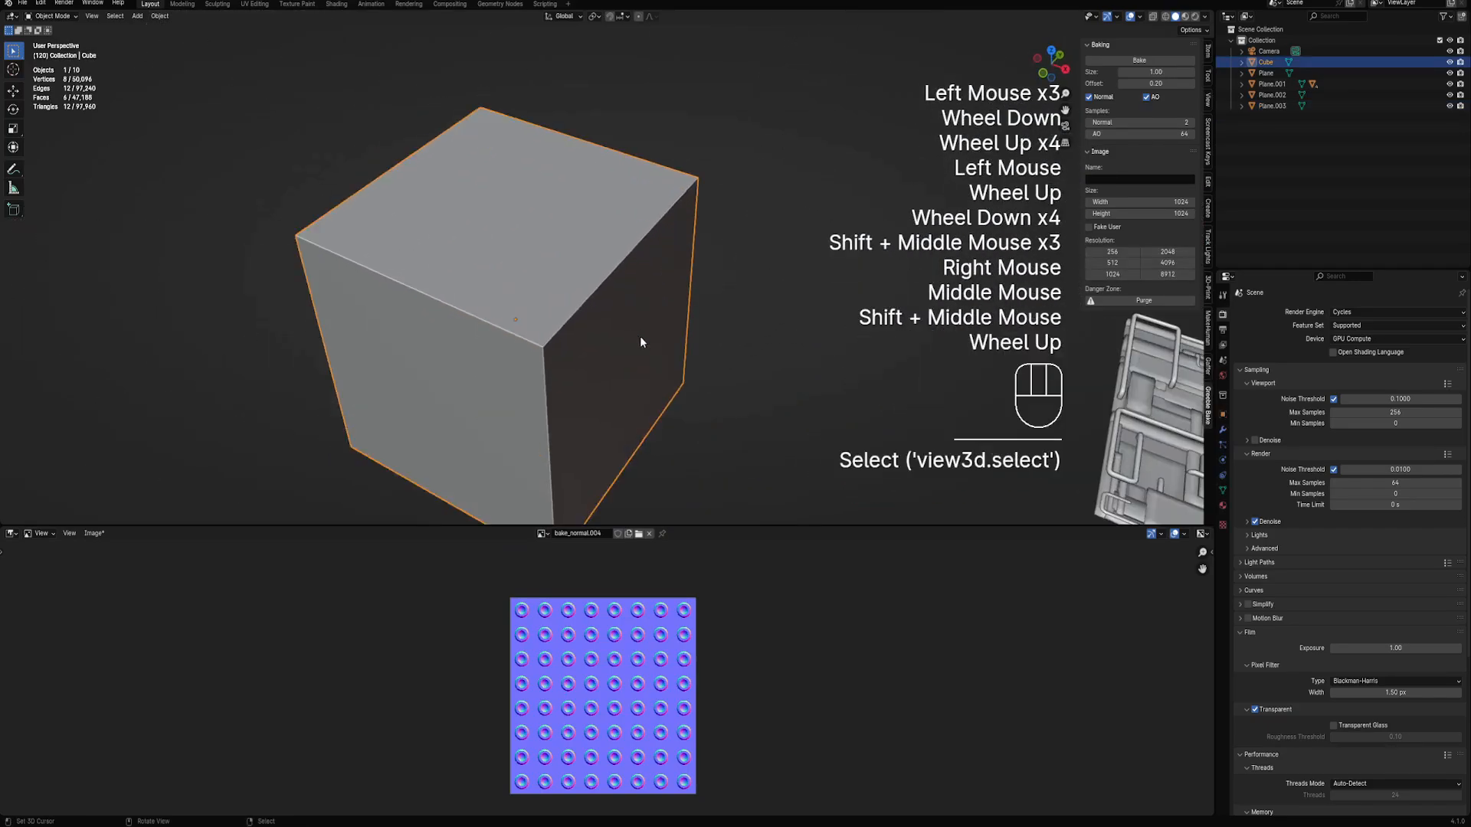
pyautogui.scroll(1, 627, 352)
pyautogui.moveTo(627, 352); pyautogui.dragTo(635, 331, button='middle')
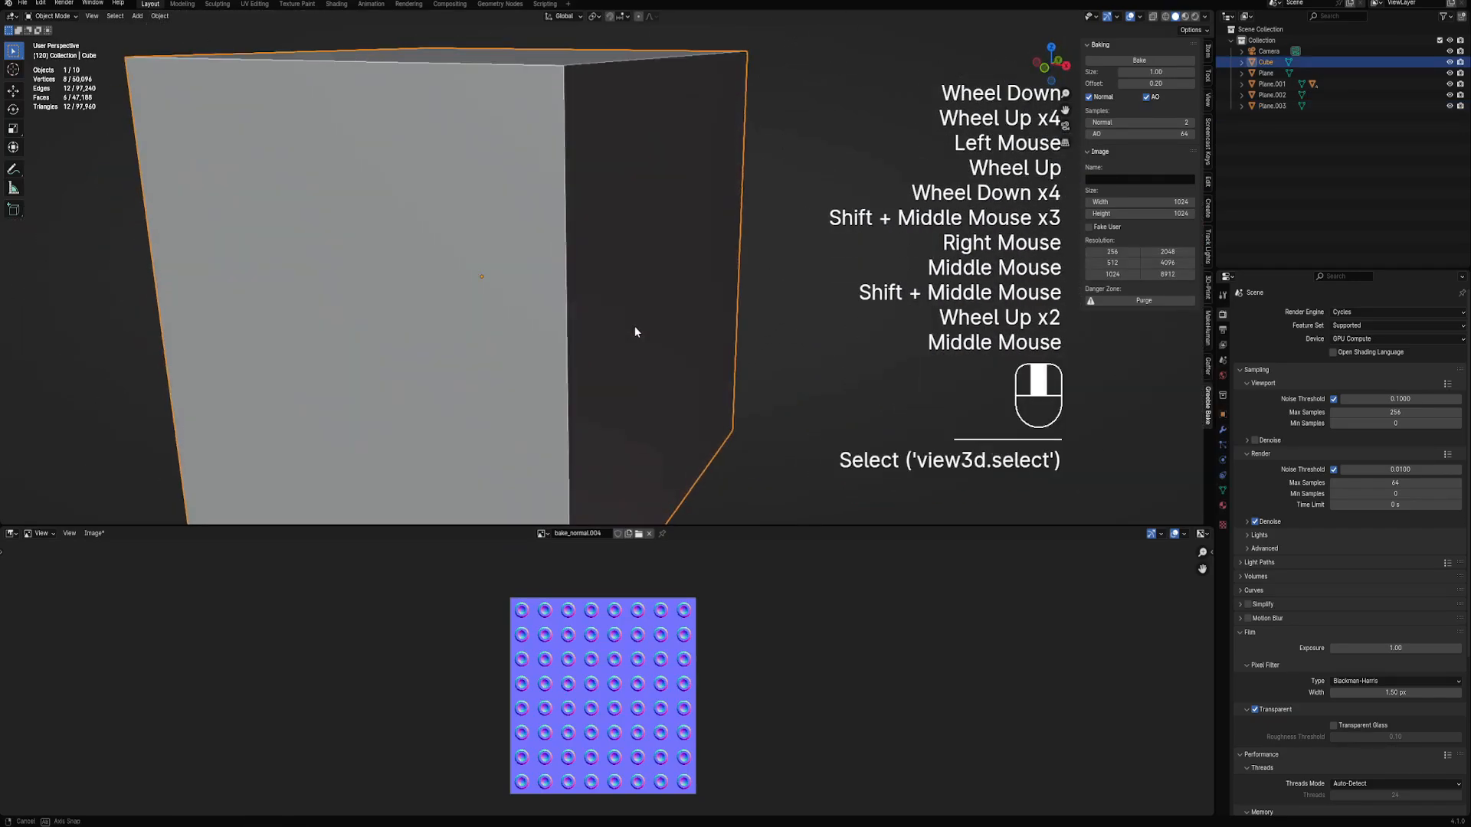
pyautogui.click(543, 534)
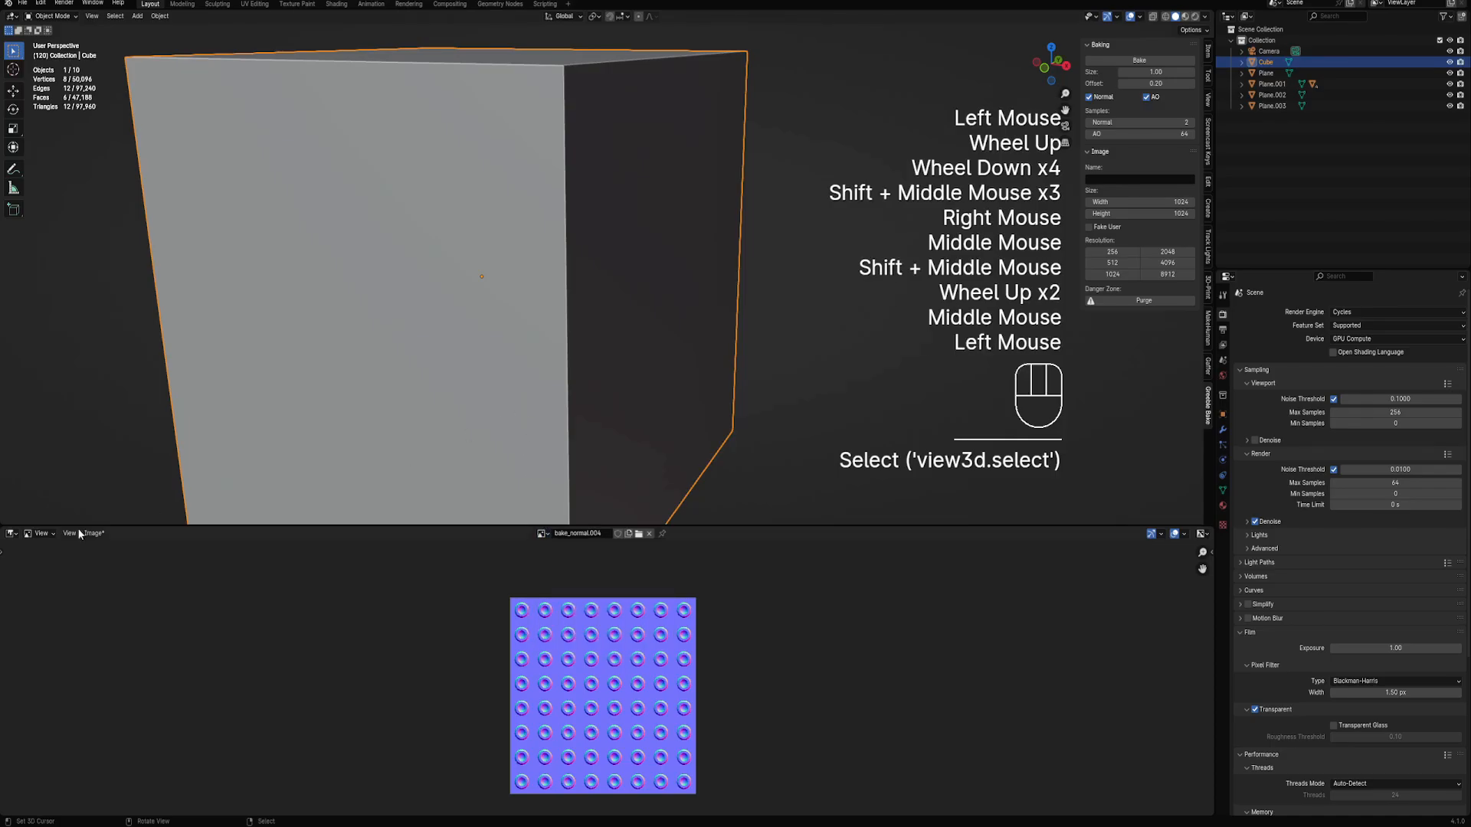
pyautogui.click(11, 533)
pyautogui.click(42, 630)
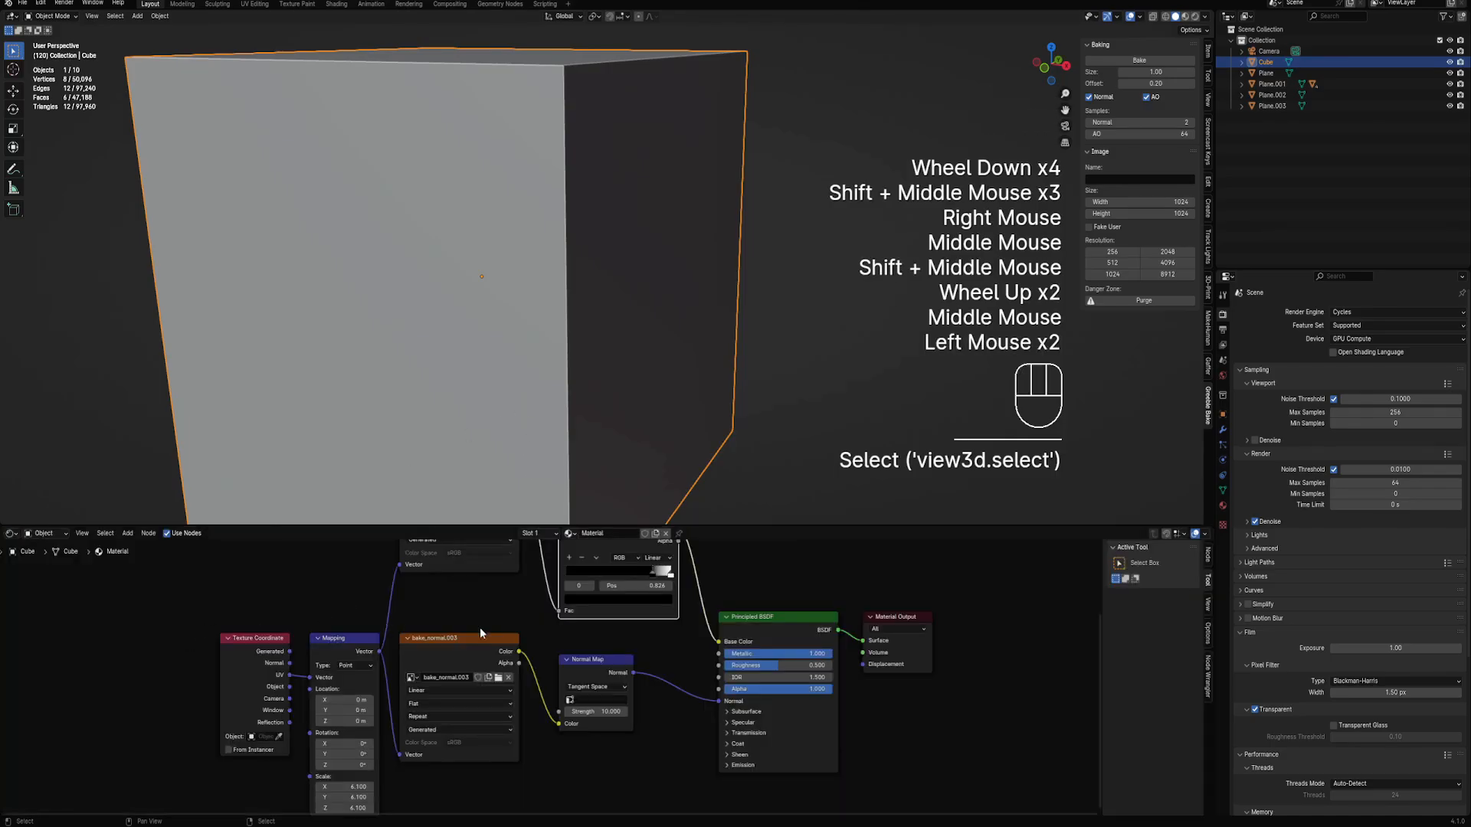
# Replace the image in the bake_ao.002 texture node with bake_ao.003
pyautogui.moveTo(479, 633); pyautogui.dragTo(520, 719, button='middle')
pyautogui.scroll(2, 519, 719)
pyautogui.click(396, 571)
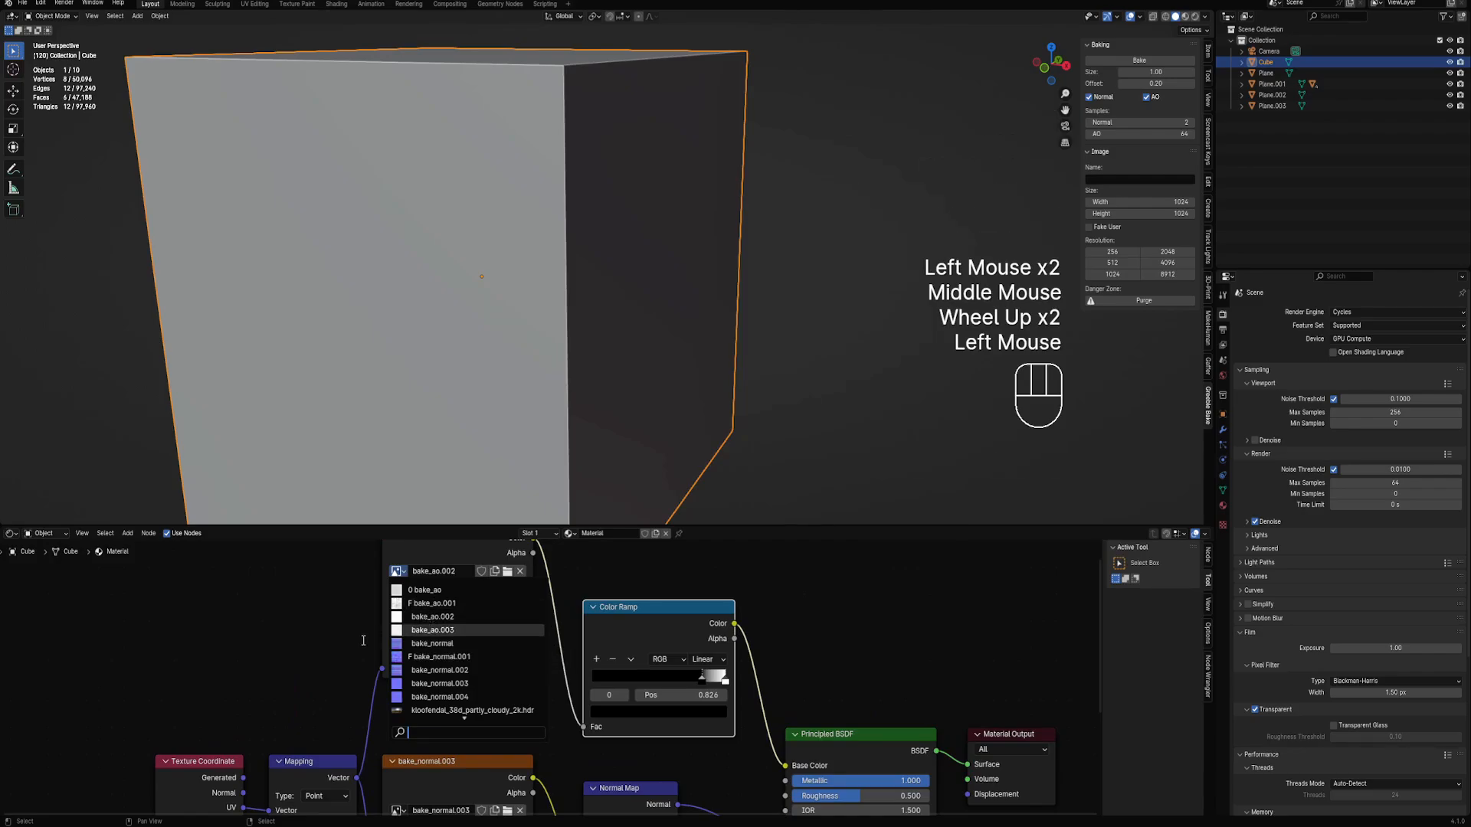
pyautogui.click(430, 631)
# Replace the image in the bake_normal.003 texture node with bake_normal.004 and show the cube in rendered shading
pyautogui.moveTo(472, 743); pyautogui.dragTo(468, 674, button='middle')
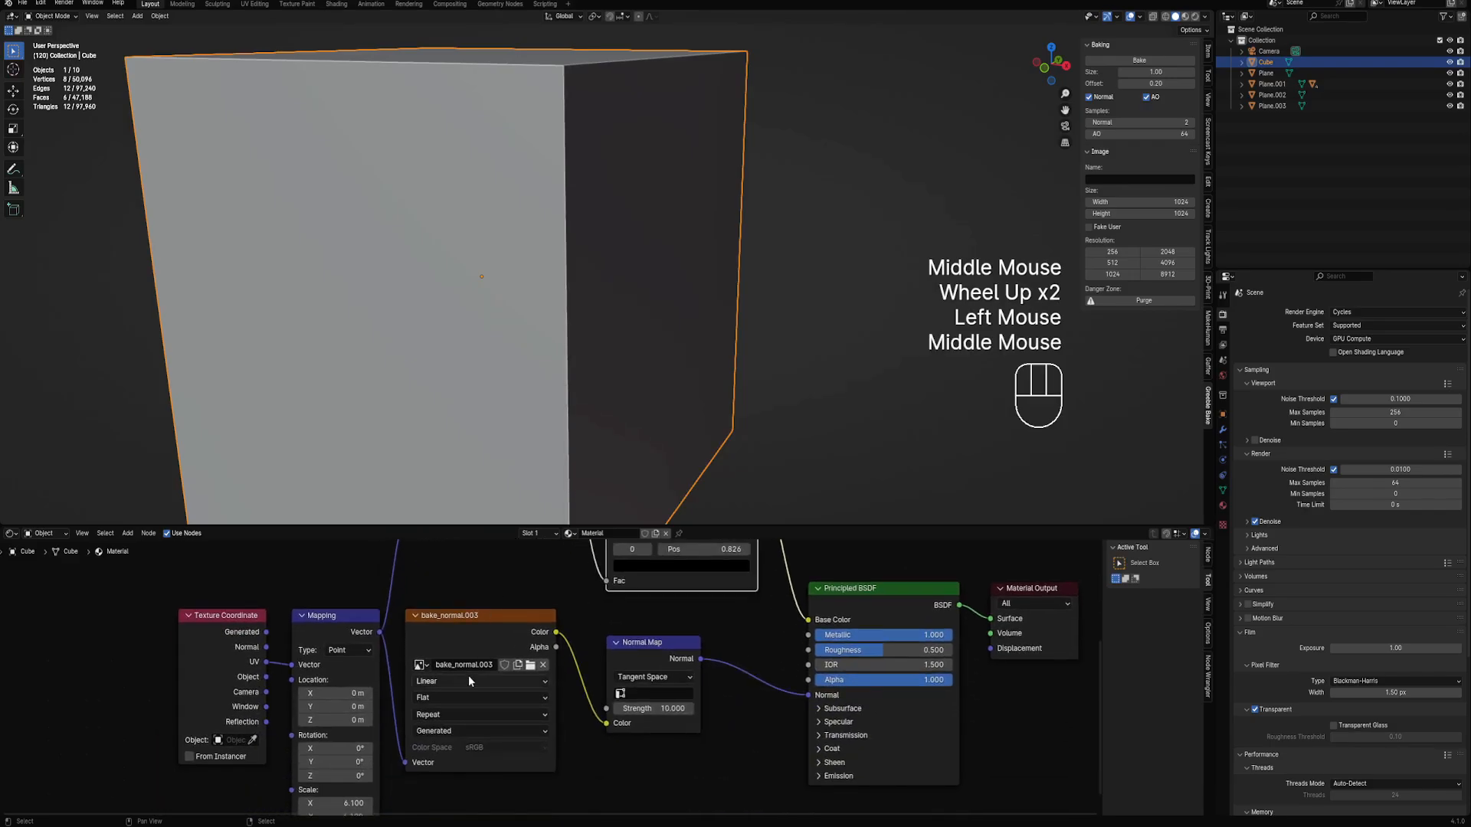
pyautogui.click(420, 668)
pyautogui.click(459, 613)
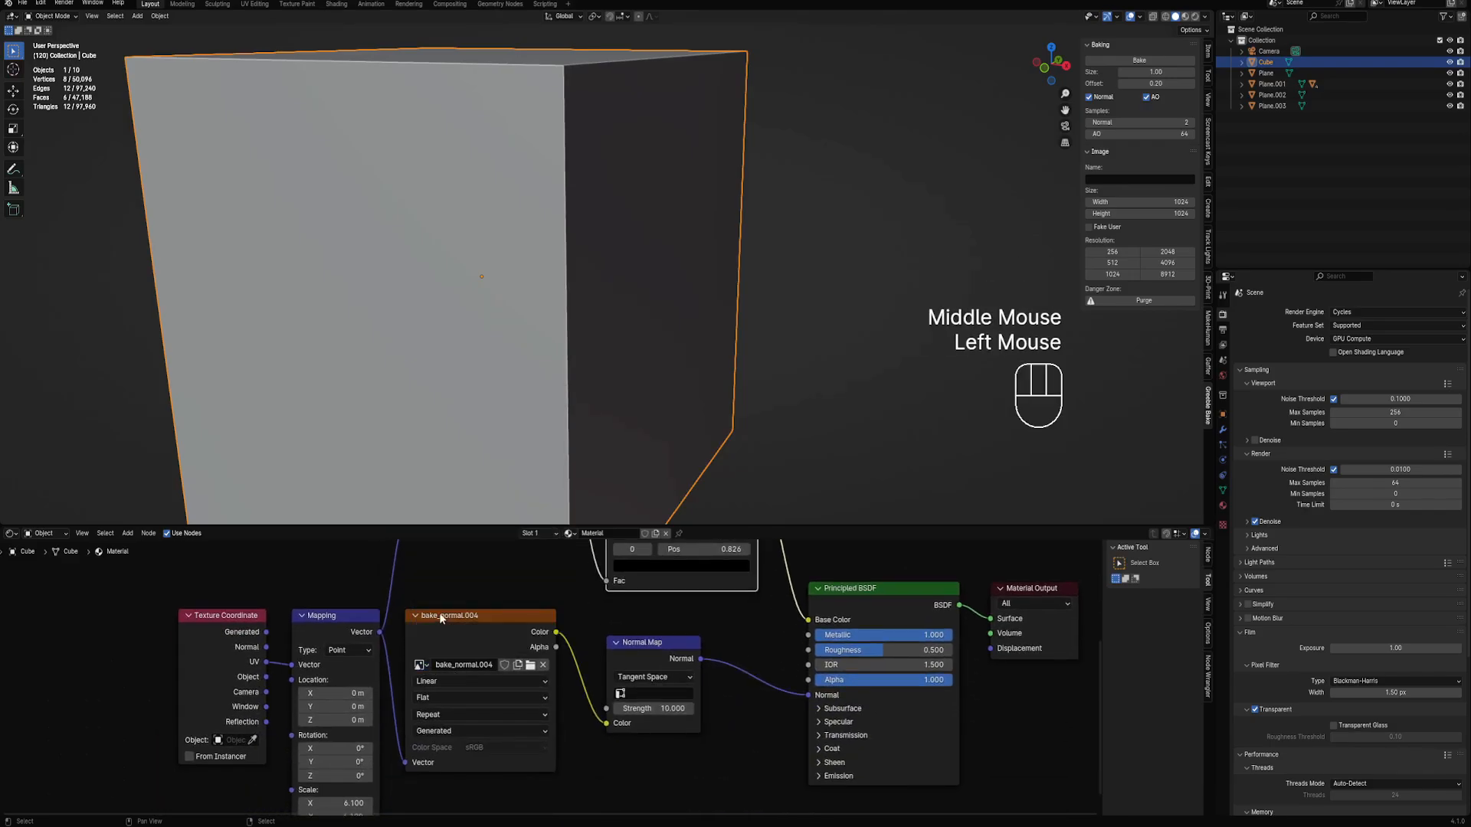
pyautogui.press('z')
pyautogui.click(673, 300)
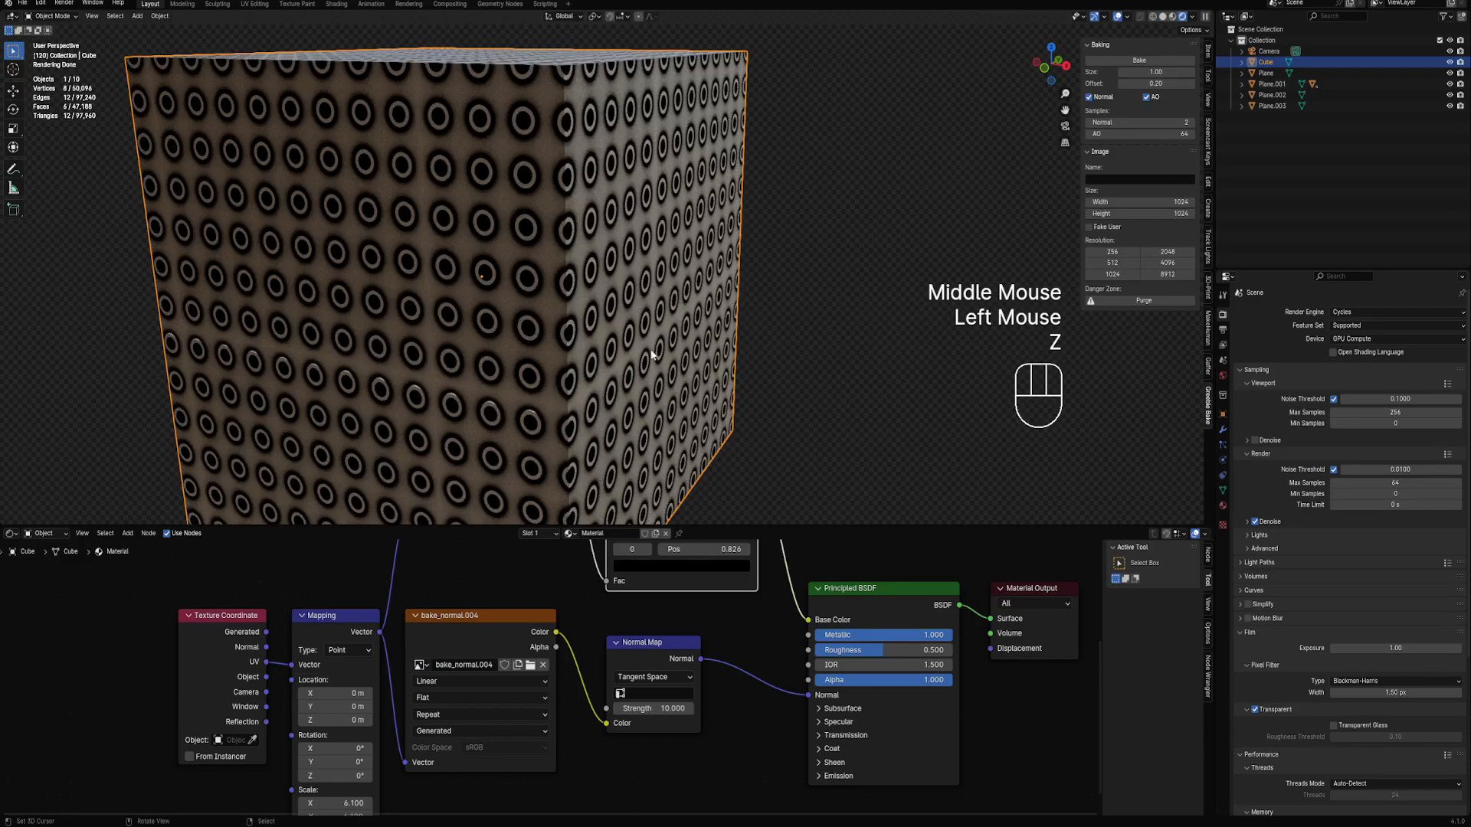
# Examine the rendered cube, check the bake_ao.003 image in solid shading, and bring back the cube's material nodes
pyautogui.moveTo(690, 335); pyautogui.dragTo(662, 377, button='middle')
pyautogui.scroll(-3, 547, 672)
pyautogui.moveTo(556, 602); pyautogui.dragTo(581, 722, button='middle')
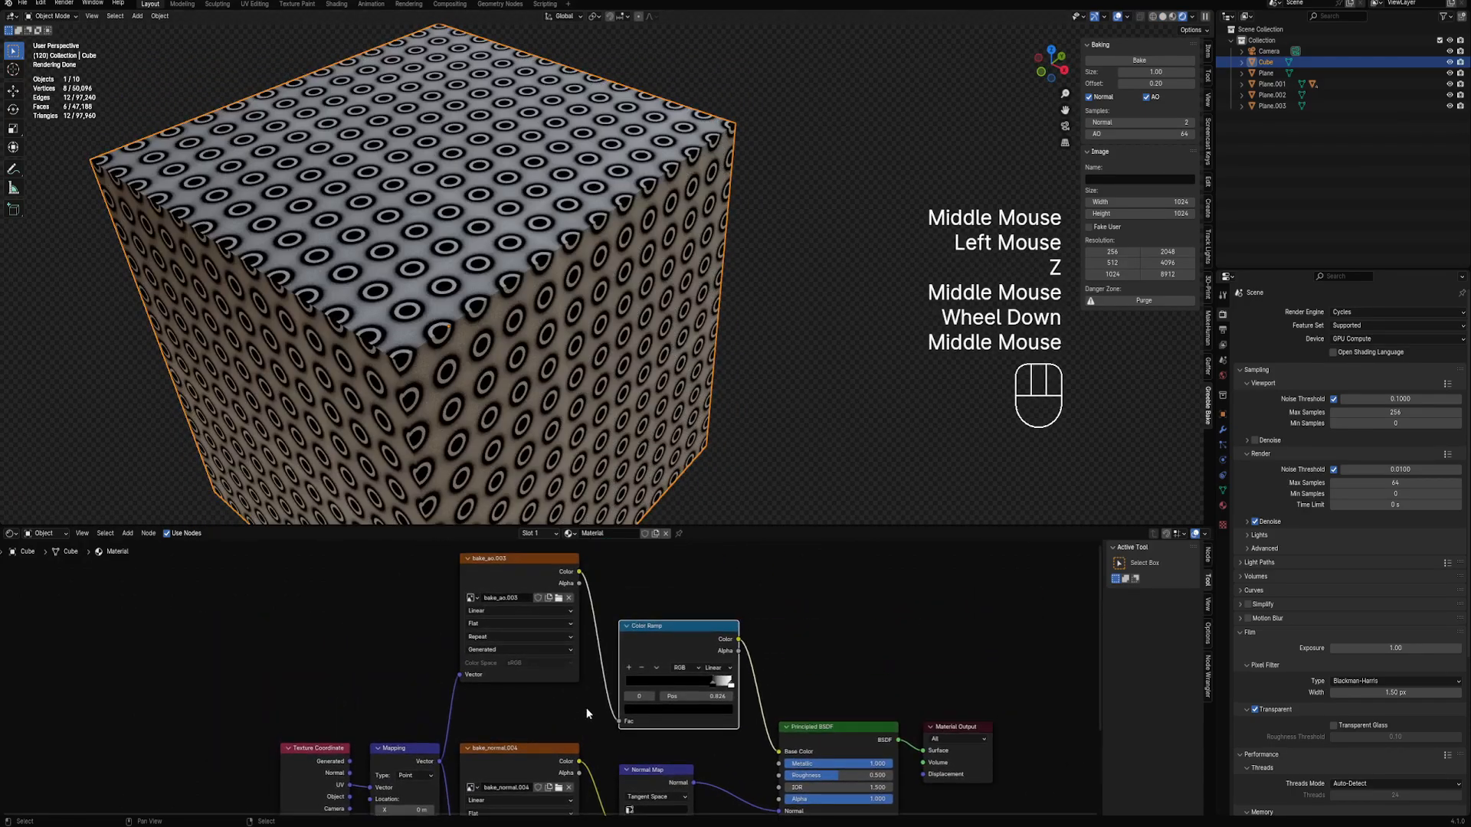
pyautogui.press('z')
pyautogui.click(10, 534)
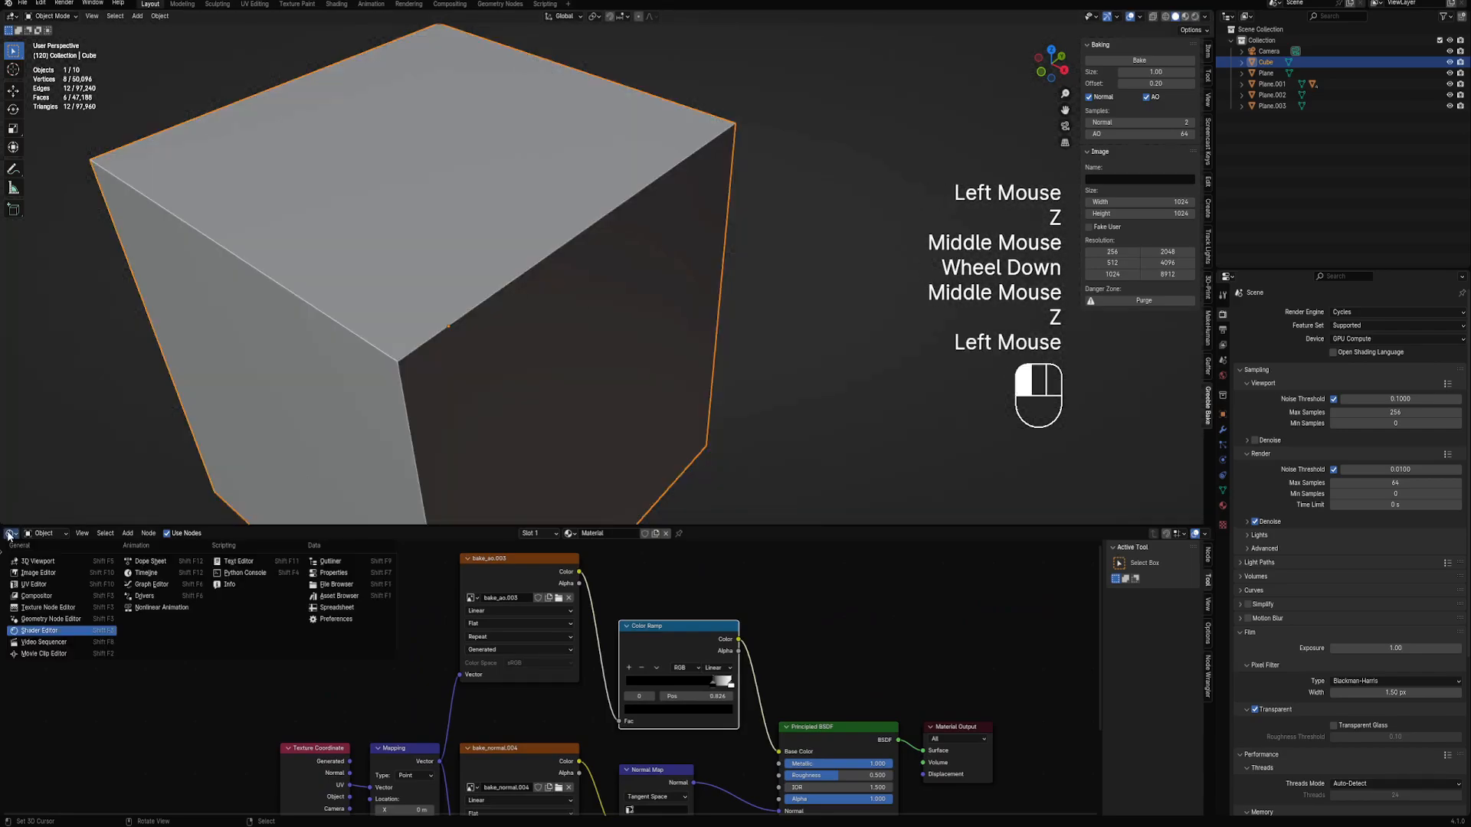
pyautogui.click(31, 572)
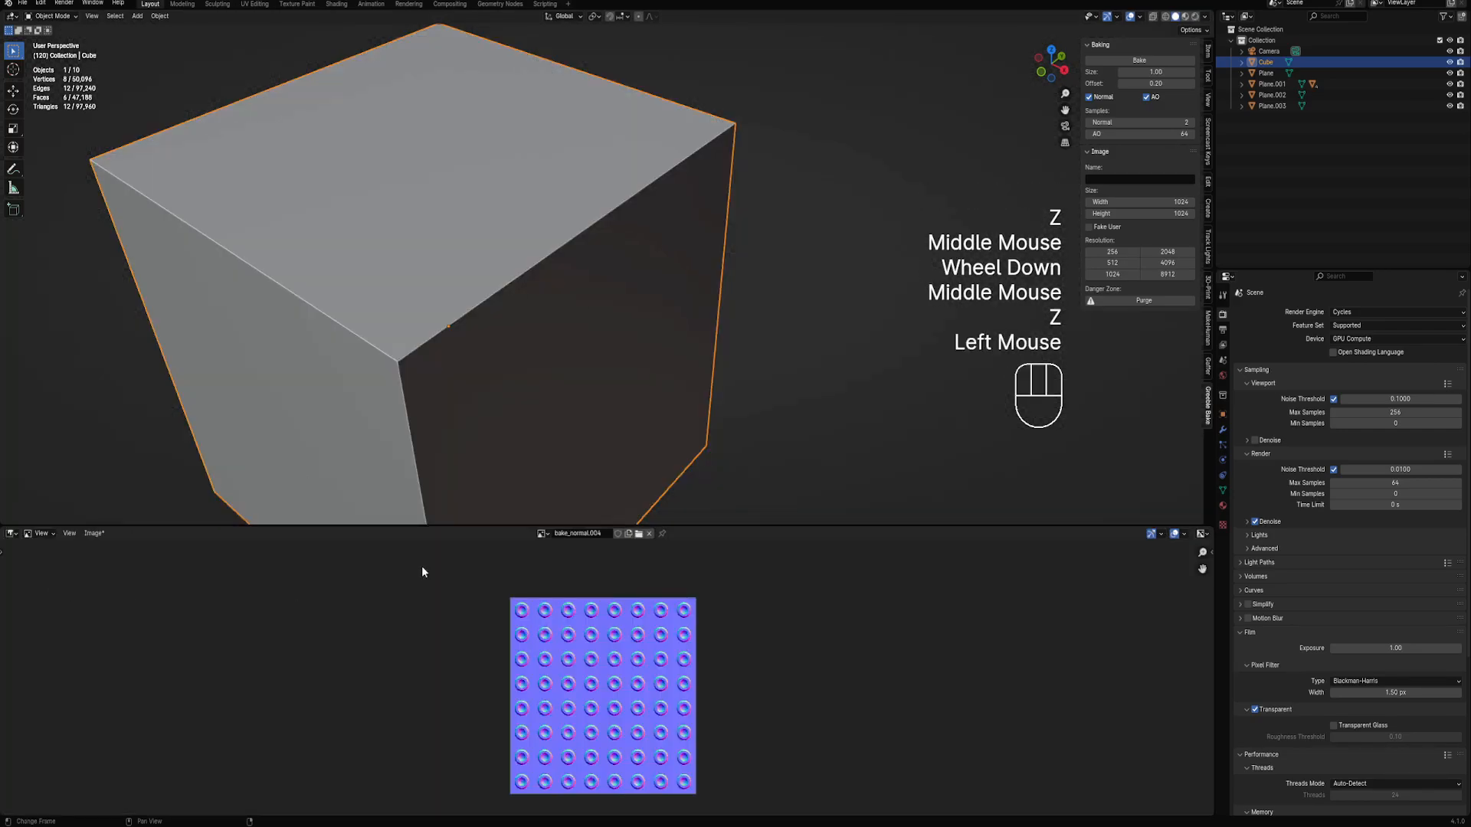
pyautogui.click(543, 534)
pyautogui.click(571, 580)
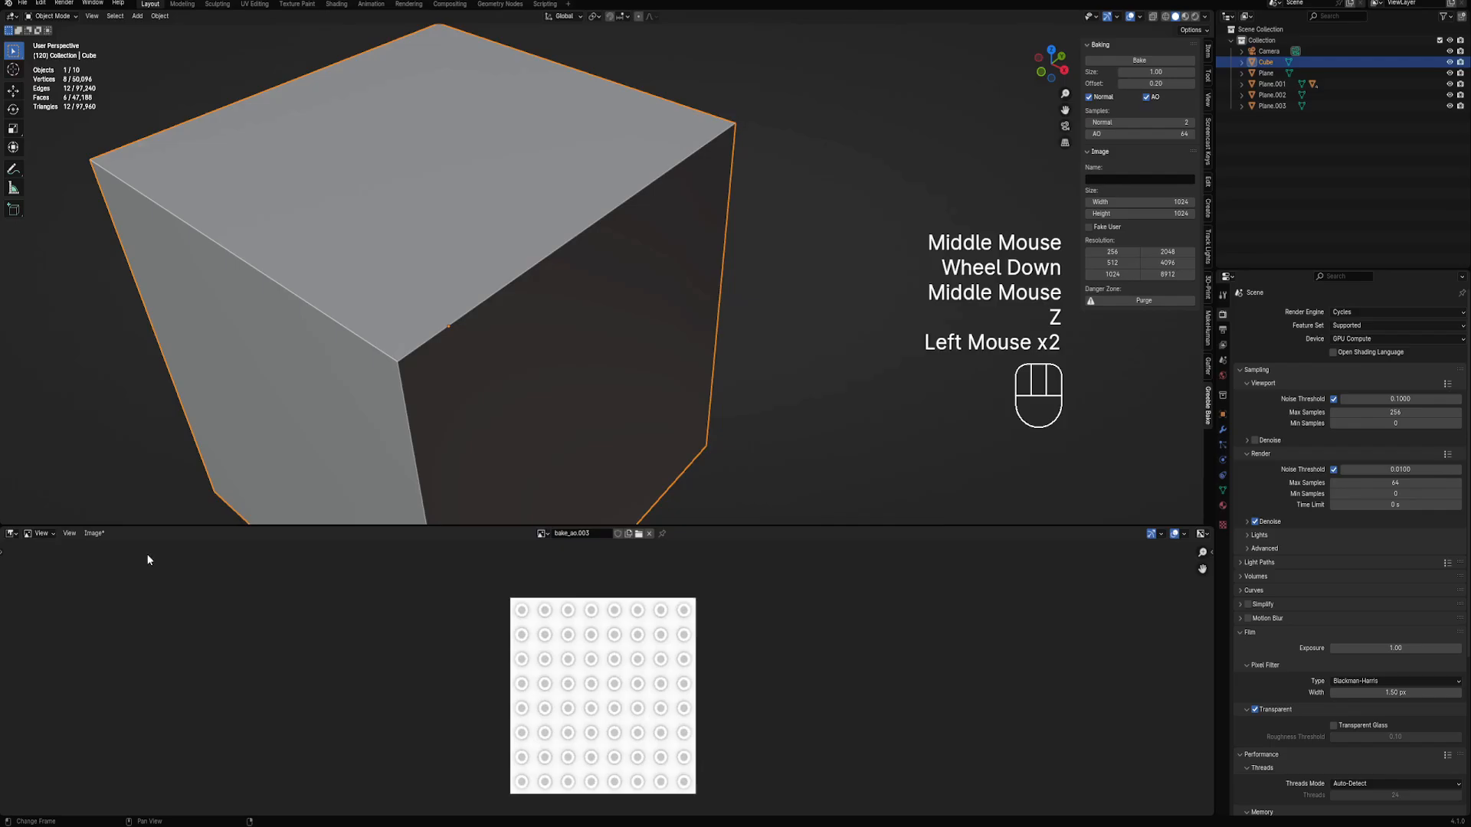
pyautogui.click(11, 534)
pyautogui.click(30, 633)
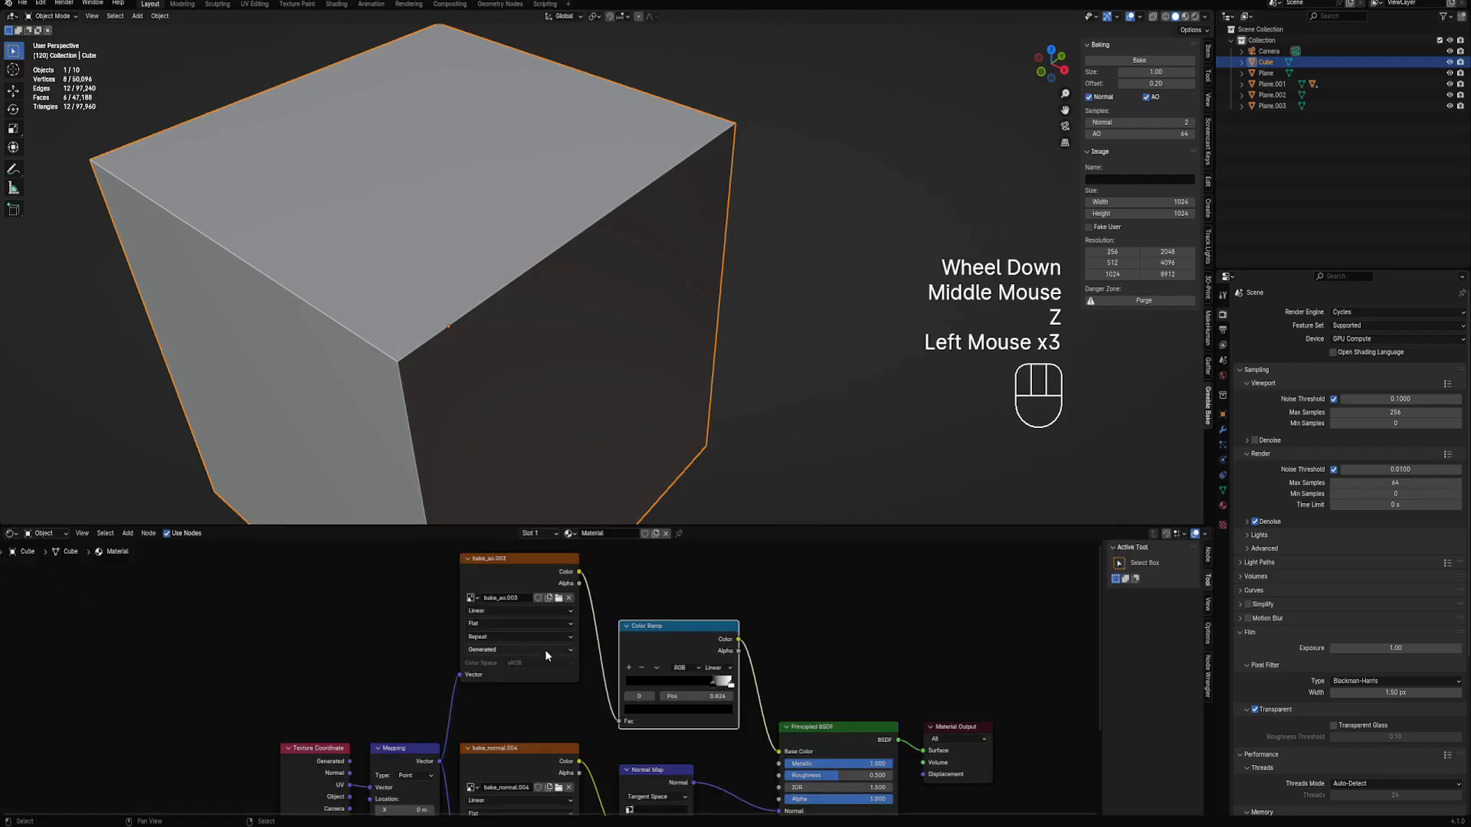
# Show the cube in rendered shading and move the Color Ramp's black stop toward the start to soften the AO
pyautogui.moveTo(545, 650); pyautogui.dragTo(561, 617, button='middle')
pyautogui.scroll(2, 565, 692)
pyautogui.press('a')
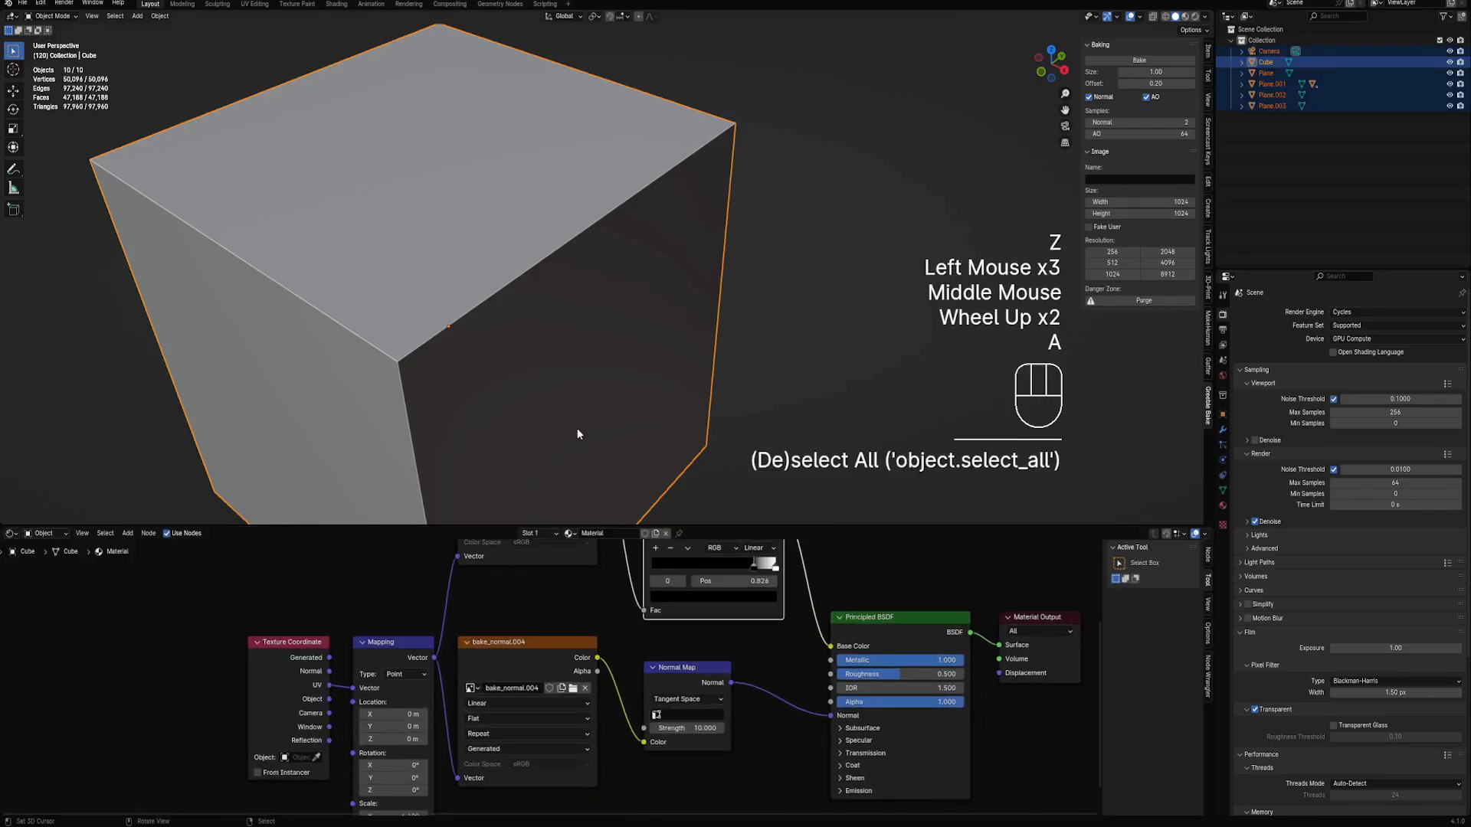
pyautogui.press('z')
pyautogui.moveTo(761, 575); pyautogui.dragTo(600, 561)
pyautogui.moveTo(617, 429); pyautogui.dragTo(626, 292, button='middle')
pyautogui.scroll(-1, 680, 332)
pyautogui.moveTo(680, 332); pyautogui.dragTo(622, 357, button='middle')
pyautogui.scroll(-1, 622, 357)
# Set the Mapping node's scale to 3.970 on X, Y and Z
pyautogui.moveTo(473, 780); pyautogui.dragTo(542, 673, button='middle')
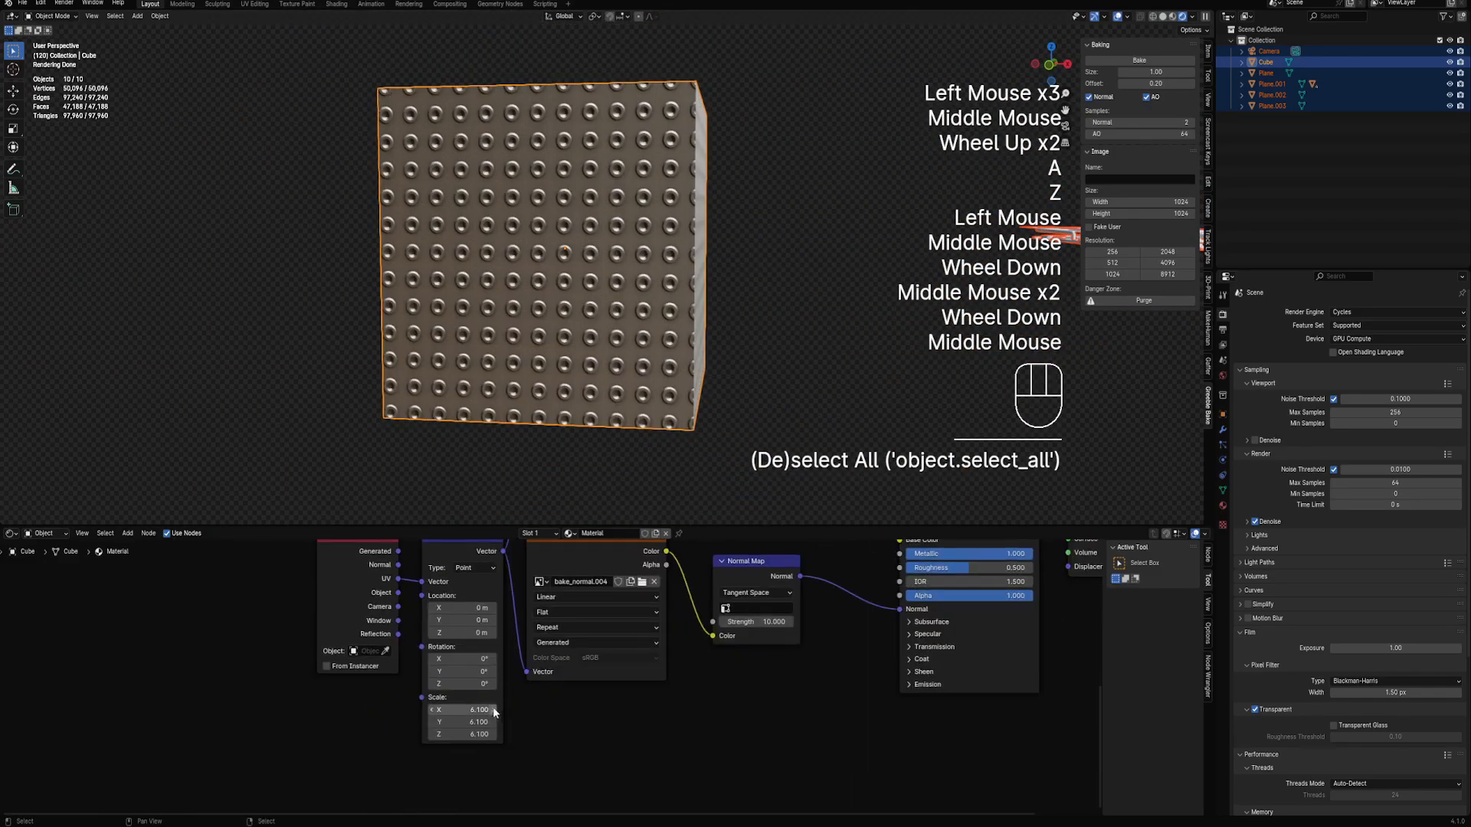
pyautogui.moveTo(493, 711); pyautogui.dragTo(418, 735)
pyautogui.moveTo(605, 321); pyautogui.dragTo(626, 267, button='middle')
pyautogui.scroll(2, 642, 347)
pyautogui.scroll(2, 626, 268)
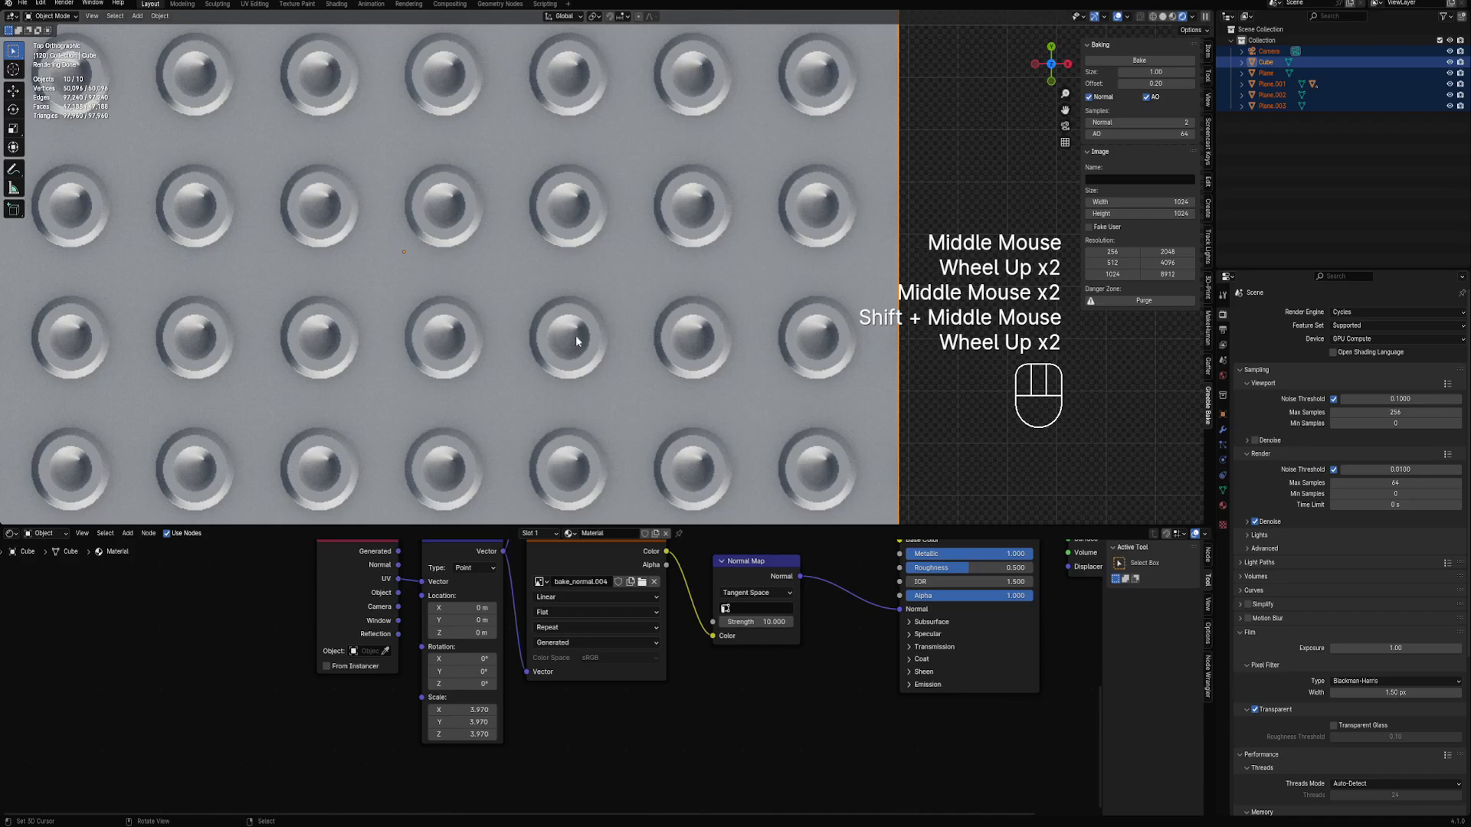
# Try a Normal Map strength of 2.200 and move the Color Ramp's white stop to position 0.836
pyautogui.moveTo(756, 629); pyautogui.dragTo(705, 629)
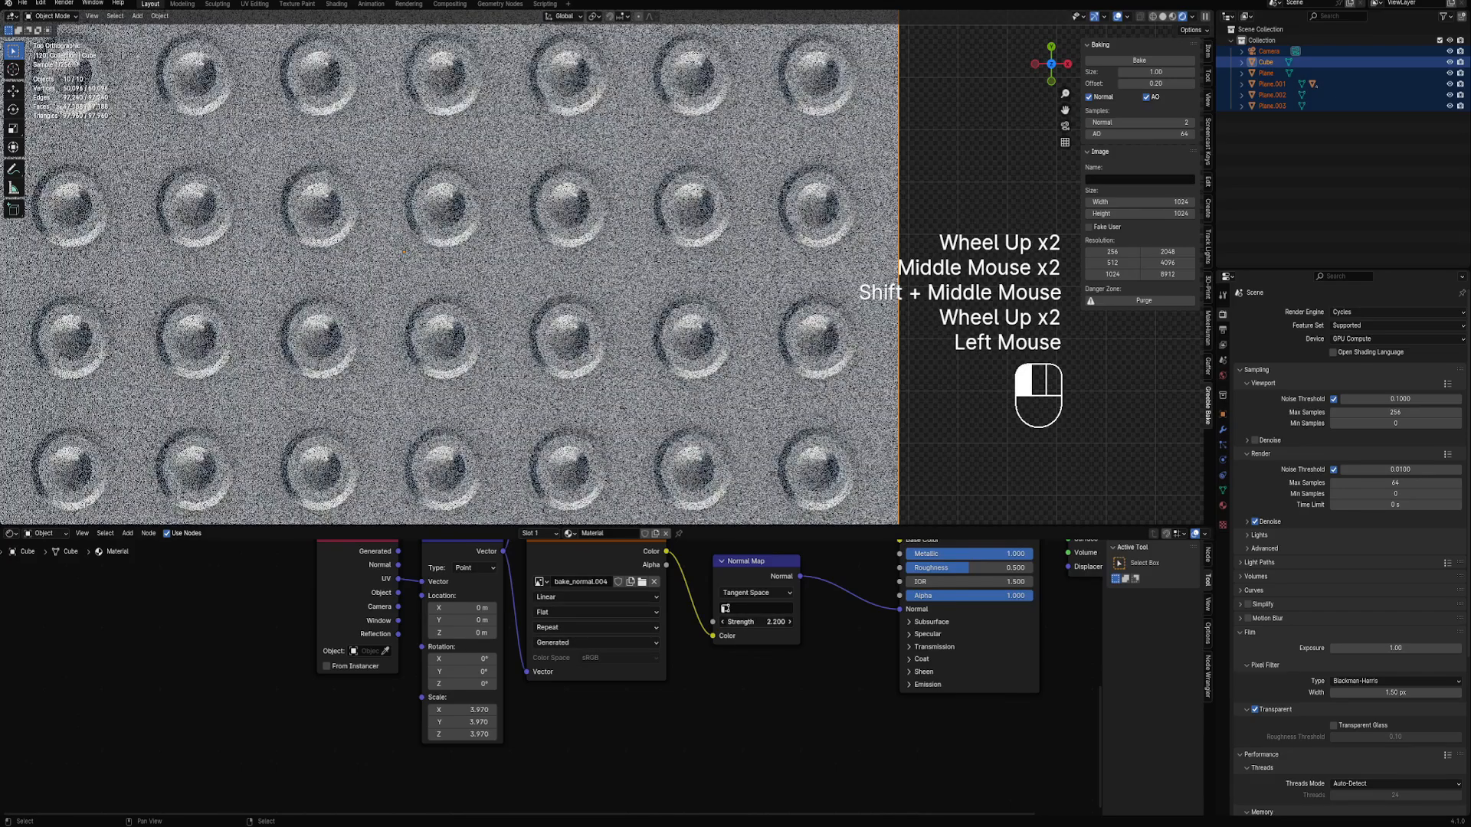
pyautogui.scroll(-2, 605, 659)
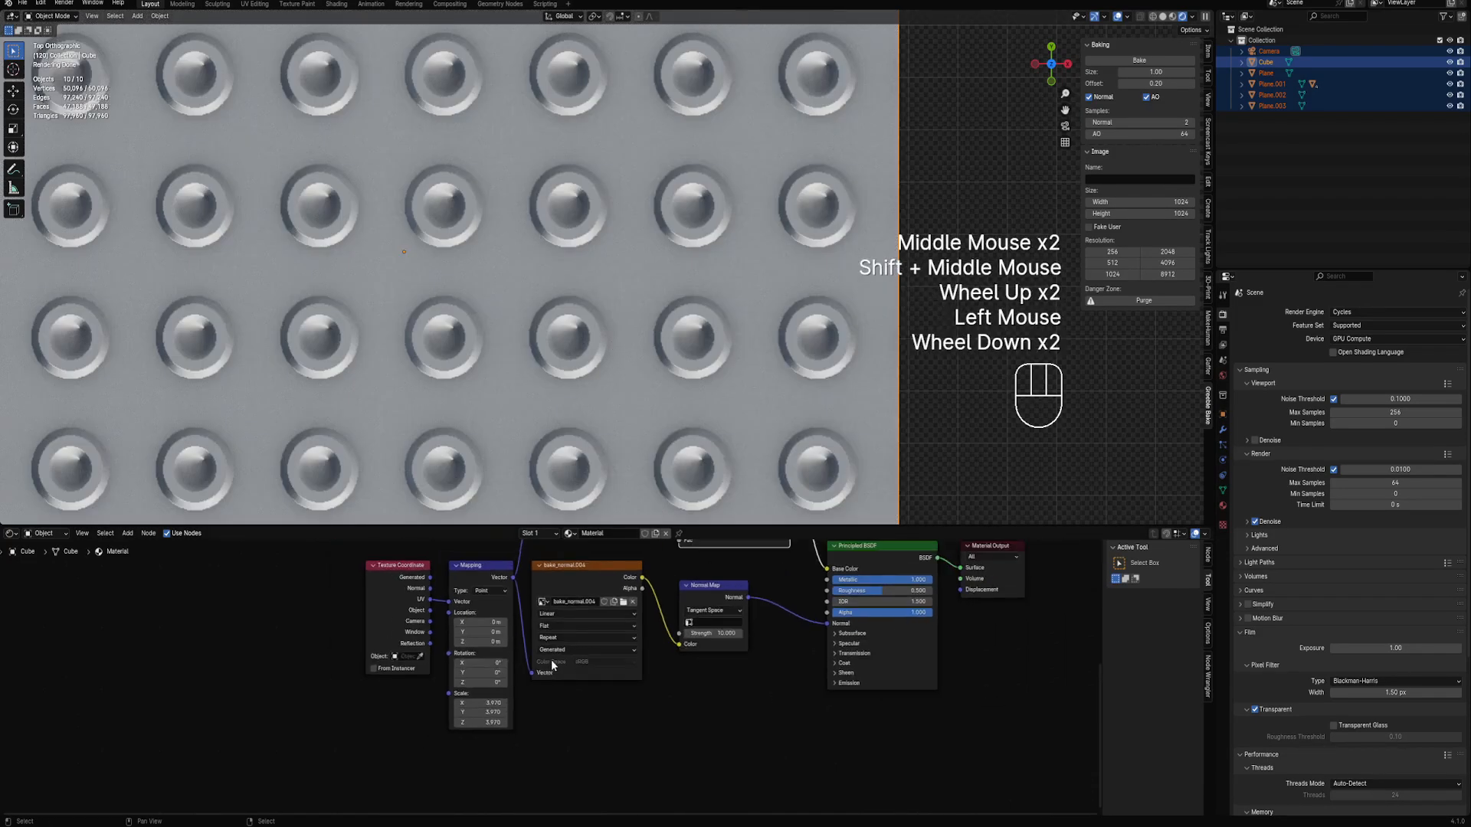
pyautogui.moveTo(651, 594); pyautogui.dragTo(599, 713, button='middle')
pyautogui.moveTo(733, 632)
pyautogui.mouseDown()
pyautogui.moveTo(644, 632)
pyautogui.moveTo(718, 636)
pyautogui.mouseUp()
pyautogui.scroll(-3, 760, 362)
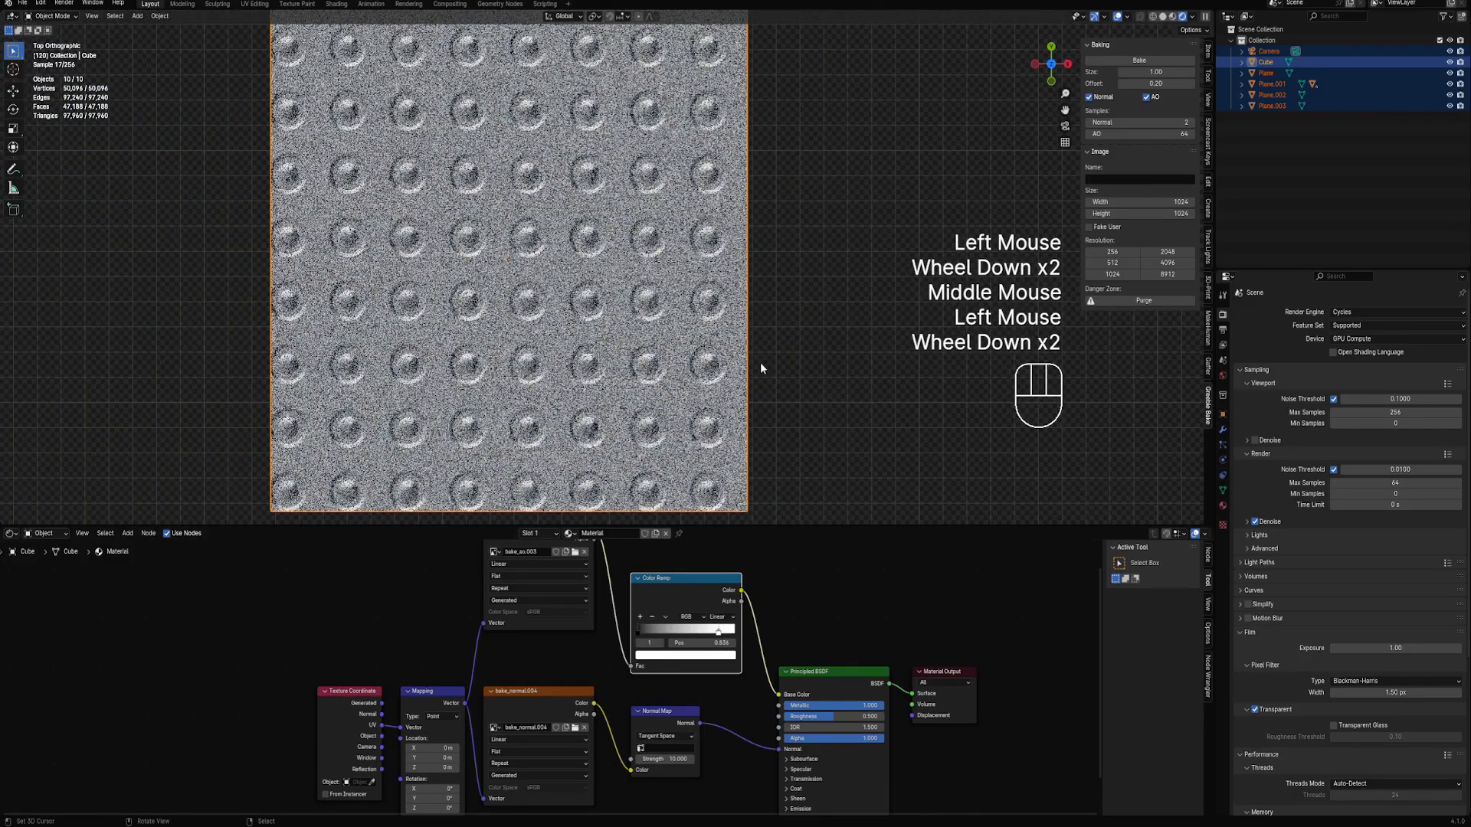
# Compare the detailed planes from above and examine the circular-stud plane in solid shading
pyautogui.keyDown('shift'); pyautogui.moveTo(886, 365); pyautogui.dragTo(526, 338, button='middle'); pyautogui.keyUp('shift')
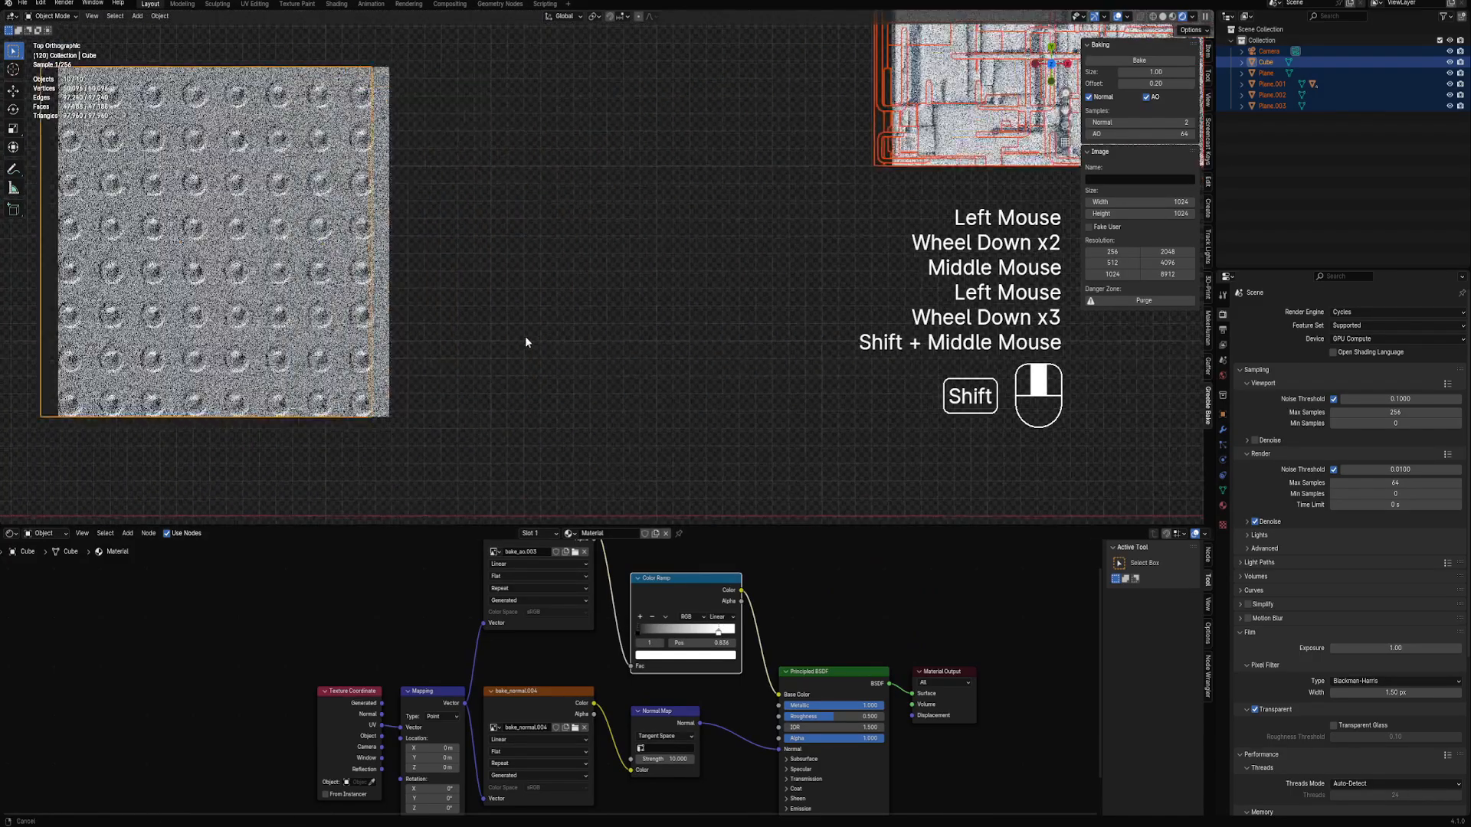
pyautogui.scroll(-1, 650, 371)
pyautogui.moveTo(650, 370)
pyautogui.keyDown('shift'); pyautogui.mouseDown(button='middle')
pyautogui.moveTo(599, 380)
pyautogui.moveTo(742, 406)
pyautogui.mouseUp(button='middle'); pyautogui.keyUp('shift')
pyautogui.scroll(-2, 834, 383)
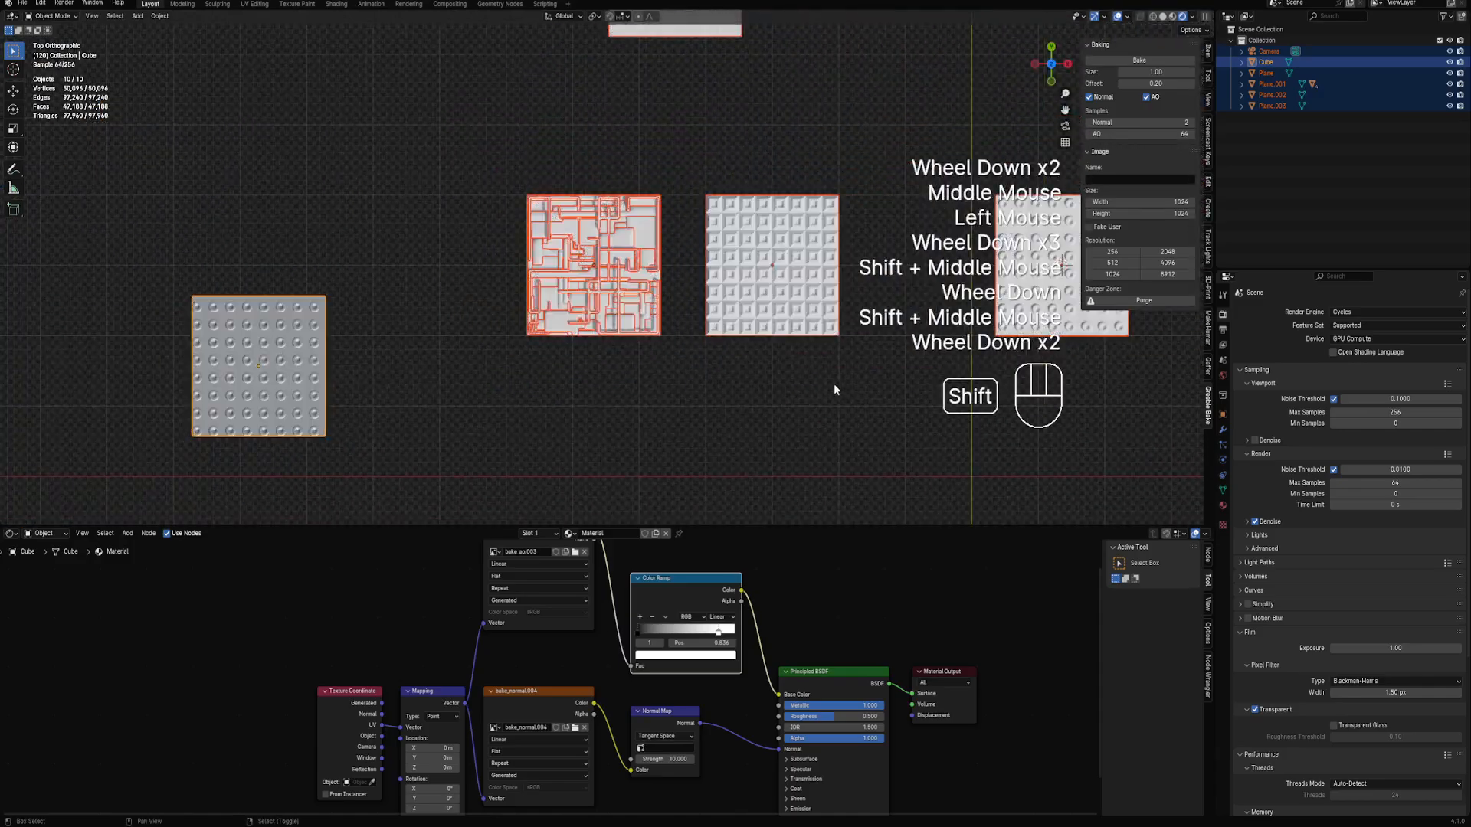
pyautogui.keyDown('shift'); pyautogui.moveTo(833, 383); pyautogui.dragTo(517, 383, button='middle'); pyautogui.keyUp('shift')
pyautogui.scroll(2, 518, 383)
pyautogui.press('z')
pyautogui.keyDown('shift'); pyautogui.moveTo(692, 293); pyautogui.dragTo(641, 323, button='middle'); pyautogui.keyUp('shift')
pyautogui.scroll(5, 640, 323)
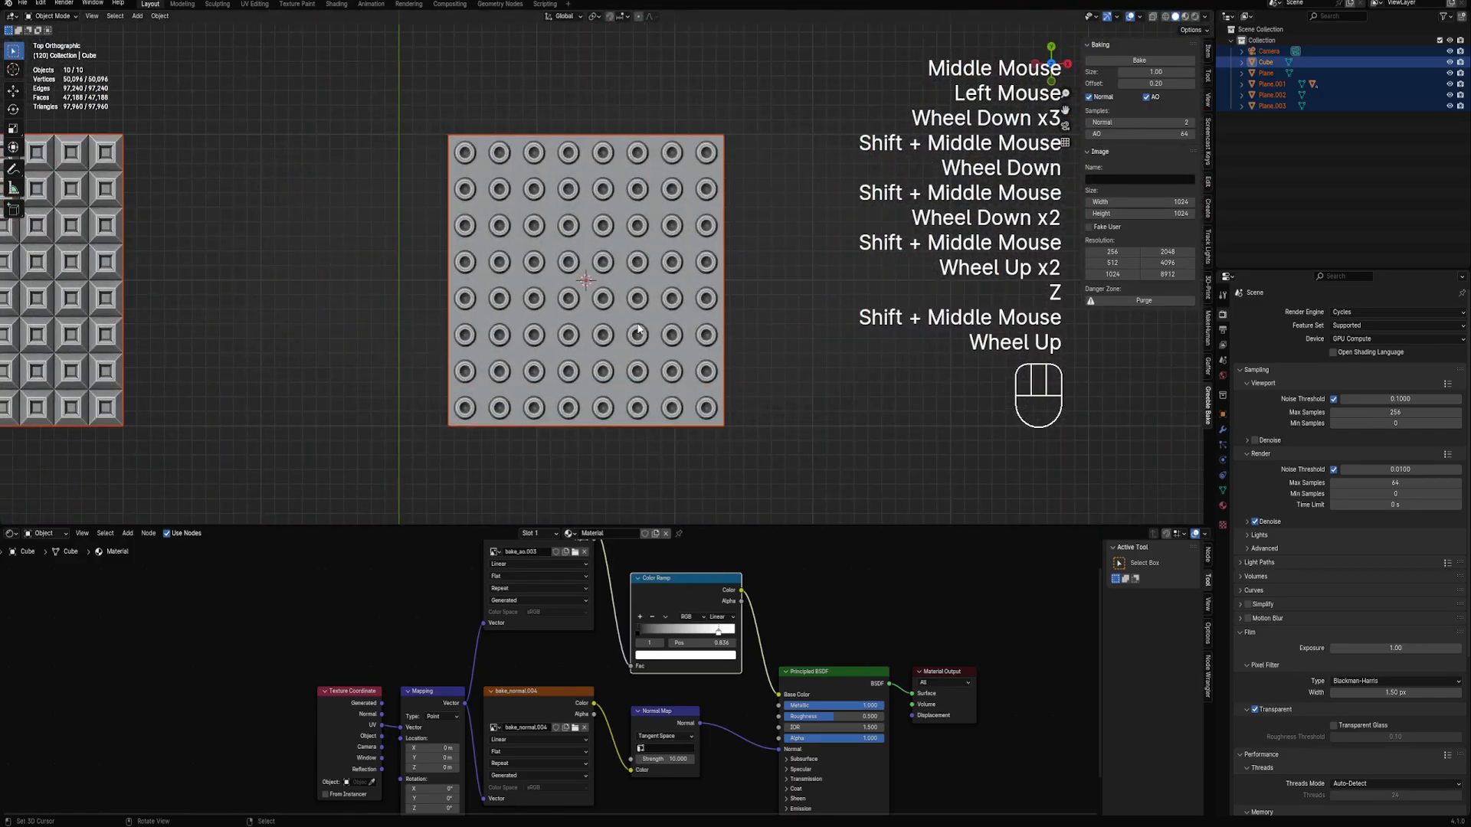
pyautogui.scroll(-4, 640, 324)
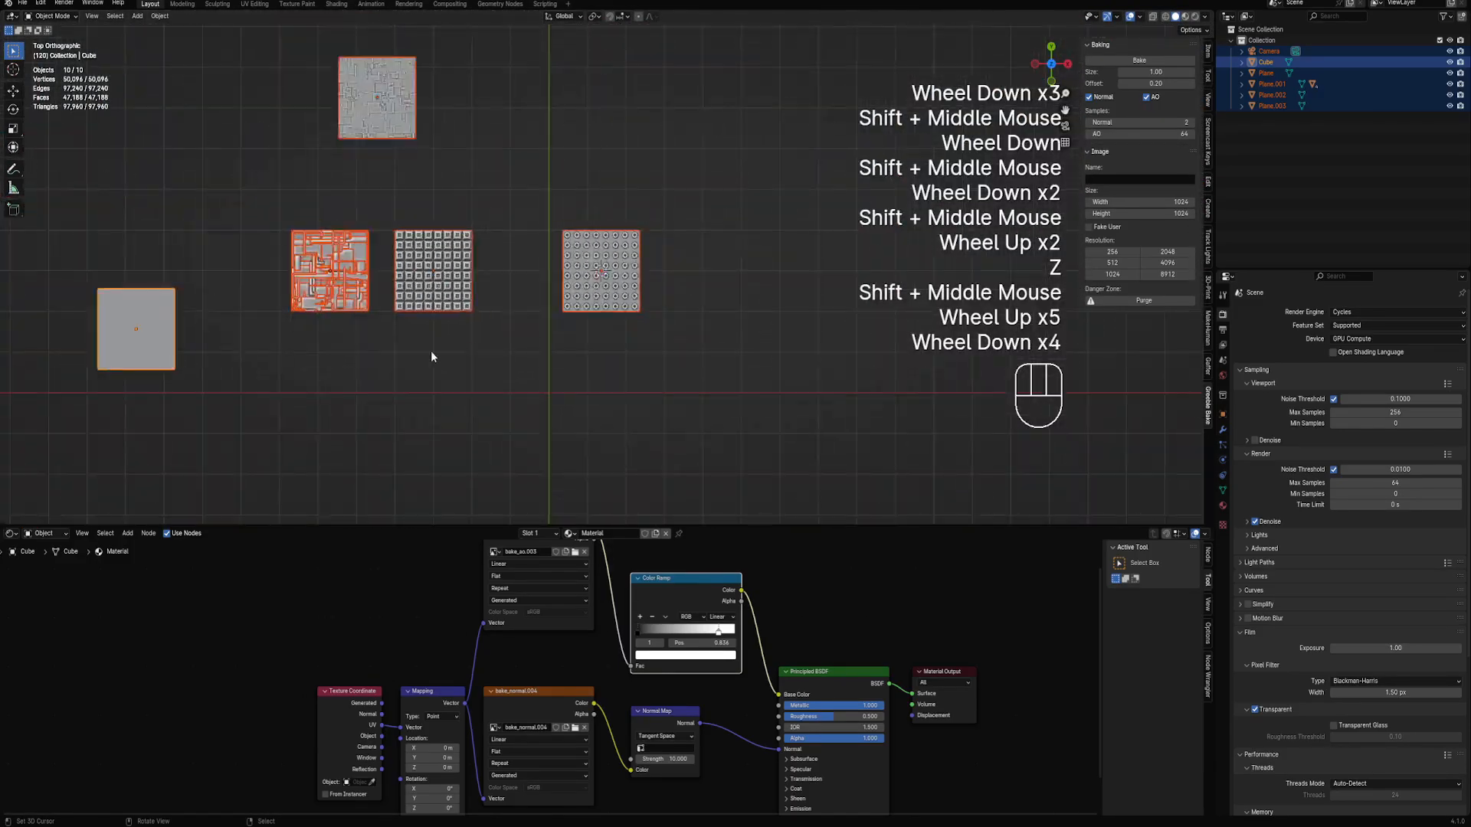
# Select only the cube and examine its studded faces in rendered shading
pyautogui.keyDown('shift'); pyautogui.moveTo(430, 351); pyautogui.dragTo(764, 310, button='middle'); pyautogui.keyUp('shift')
pyautogui.keyDown('shift'); pyautogui.scroll(1, 674, 316); pyautogui.keyUp('shift')
pyautogui.scroll(1, 674, 316)
pyautogui.moveTo(674, 316); pyautogui.dragTo(687, 269, button='middle')
pyautogui.scroll(1, 618, 269)
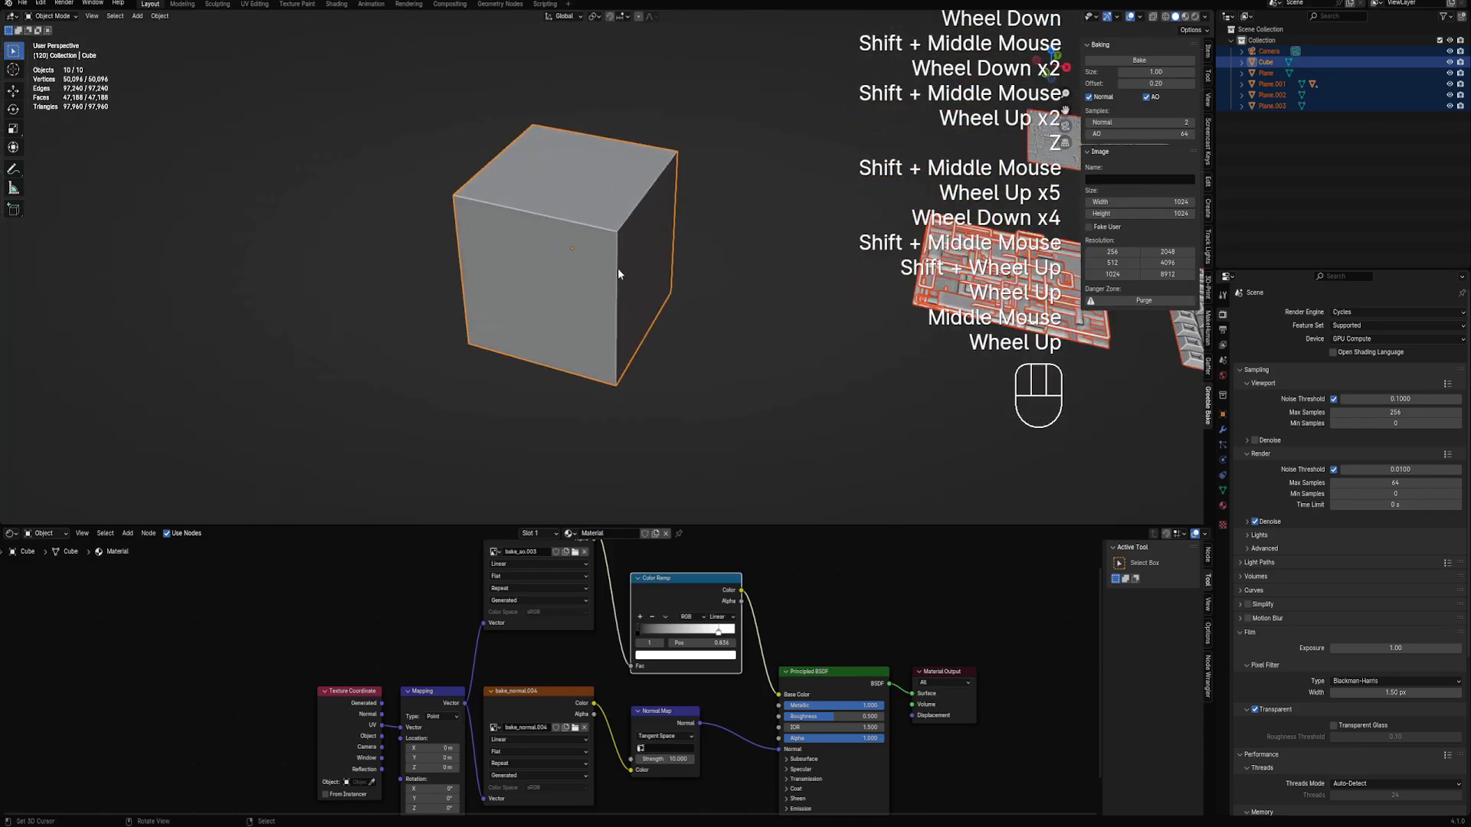
pyautogui.rightClick(622, 269)
pyautogui.press('z')
pyautogui.click(691, 237)
pyautogui.scroll(3, 687, 237)
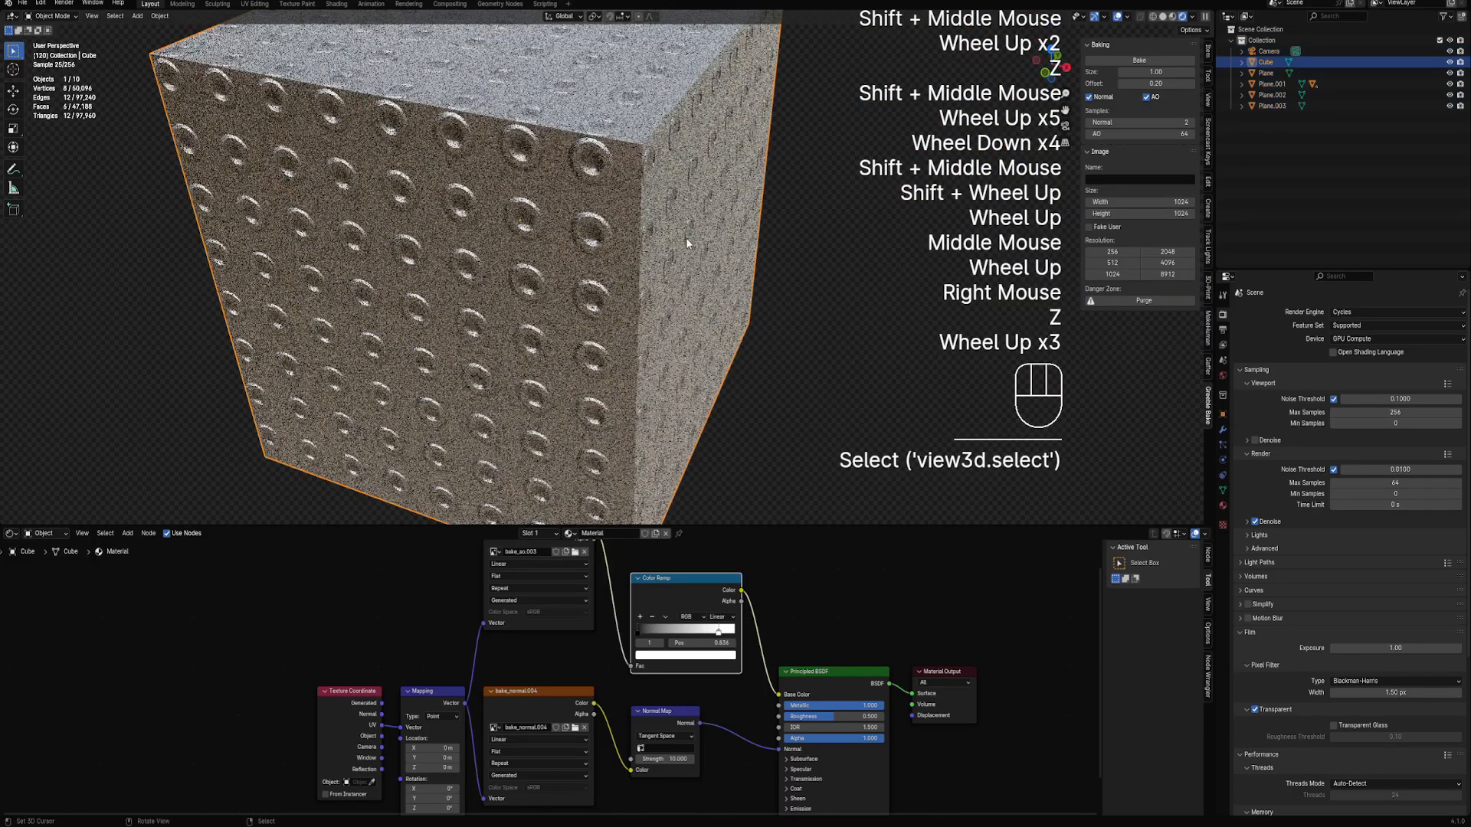
pyautogui.moveTo(686, 237)
pyautogui.mouseDown(button='middle')
pyautogui.moveTo(674, 245)
pyautogui.moveTo(701, 247)
pyautogui.mouseUp(button='middle')
pyautogui.scroll(-1, 691, 218)
# Return to solid shading and add a plane in the empty space beside the random-panel plane
pyautogui.press('z')
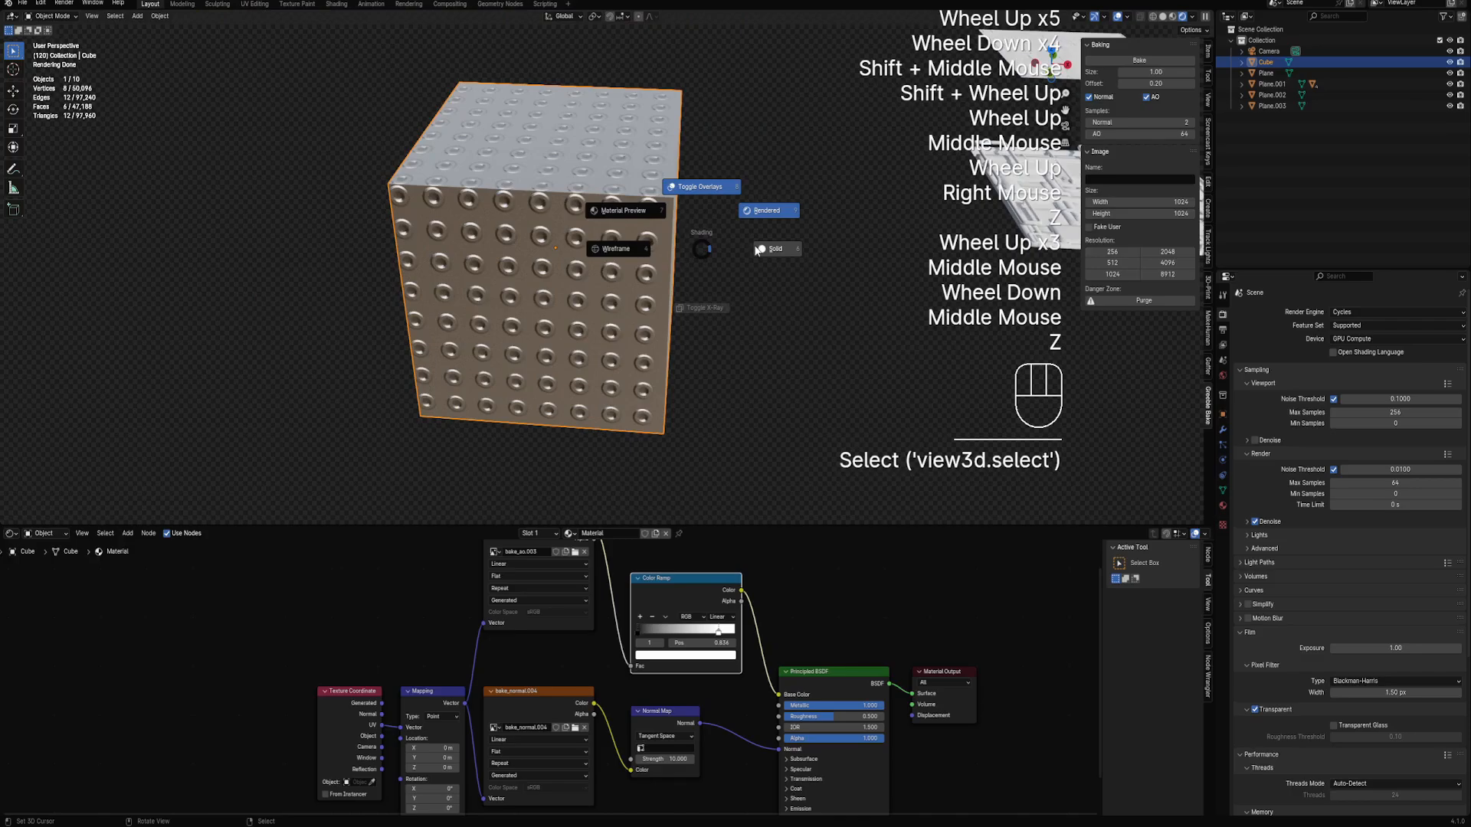
pyautogui.click(772, 248)
pyautogui.scroll(-2, 812, 268)
pyautogui.scroll(-1, 659, 300)
pyautogui.keyDown('shift'); pyautogui.moveTo(812, 268); pyautogui.dragTo(567, 228, button='middle'); pyautogui.keyUp('shift')
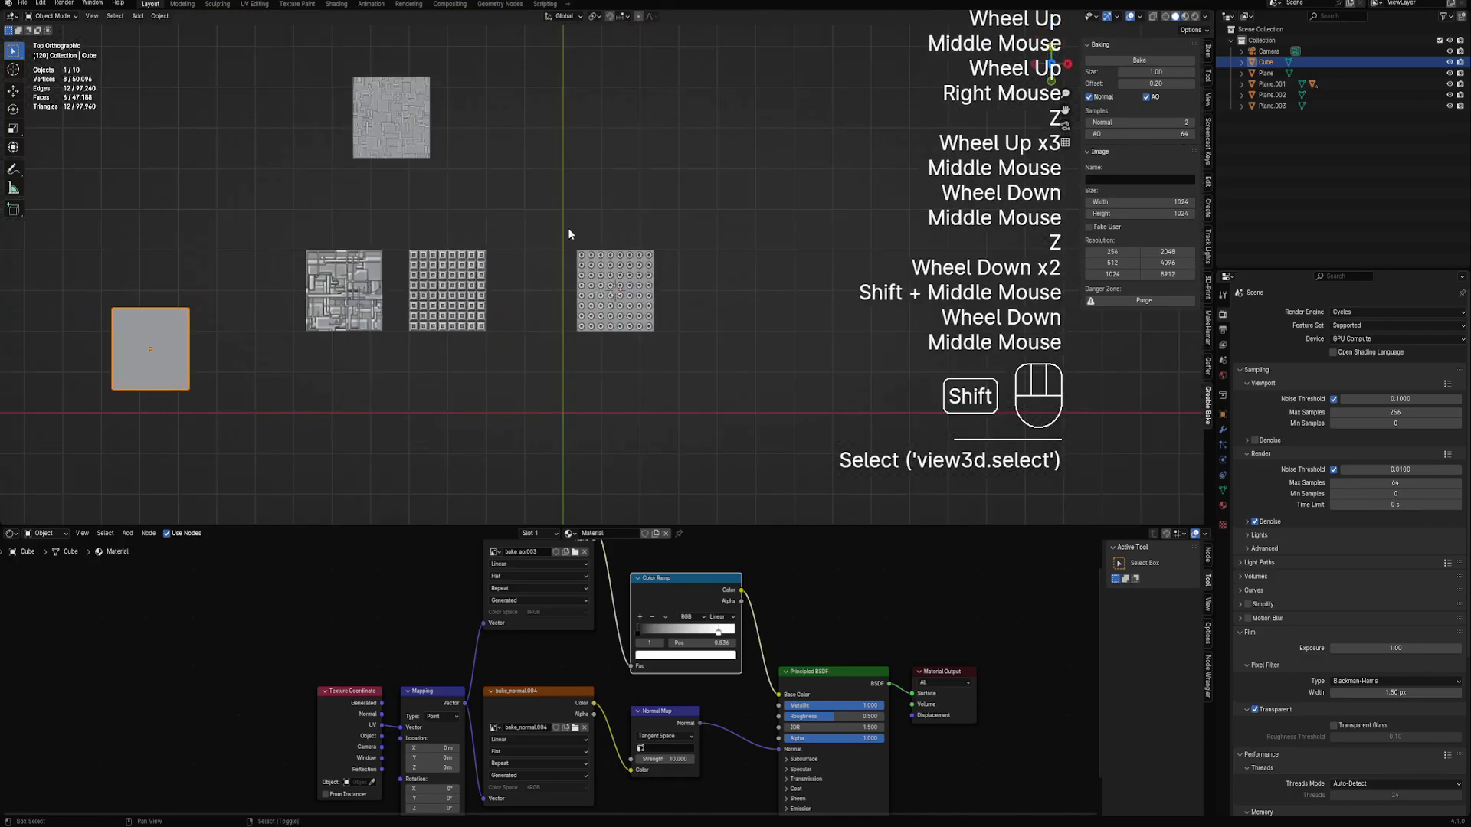
pyautogui.scroll(1, 570, 292)
pyautogui.click(570, 299)
pyautogui.hotkey('shift', 'a')
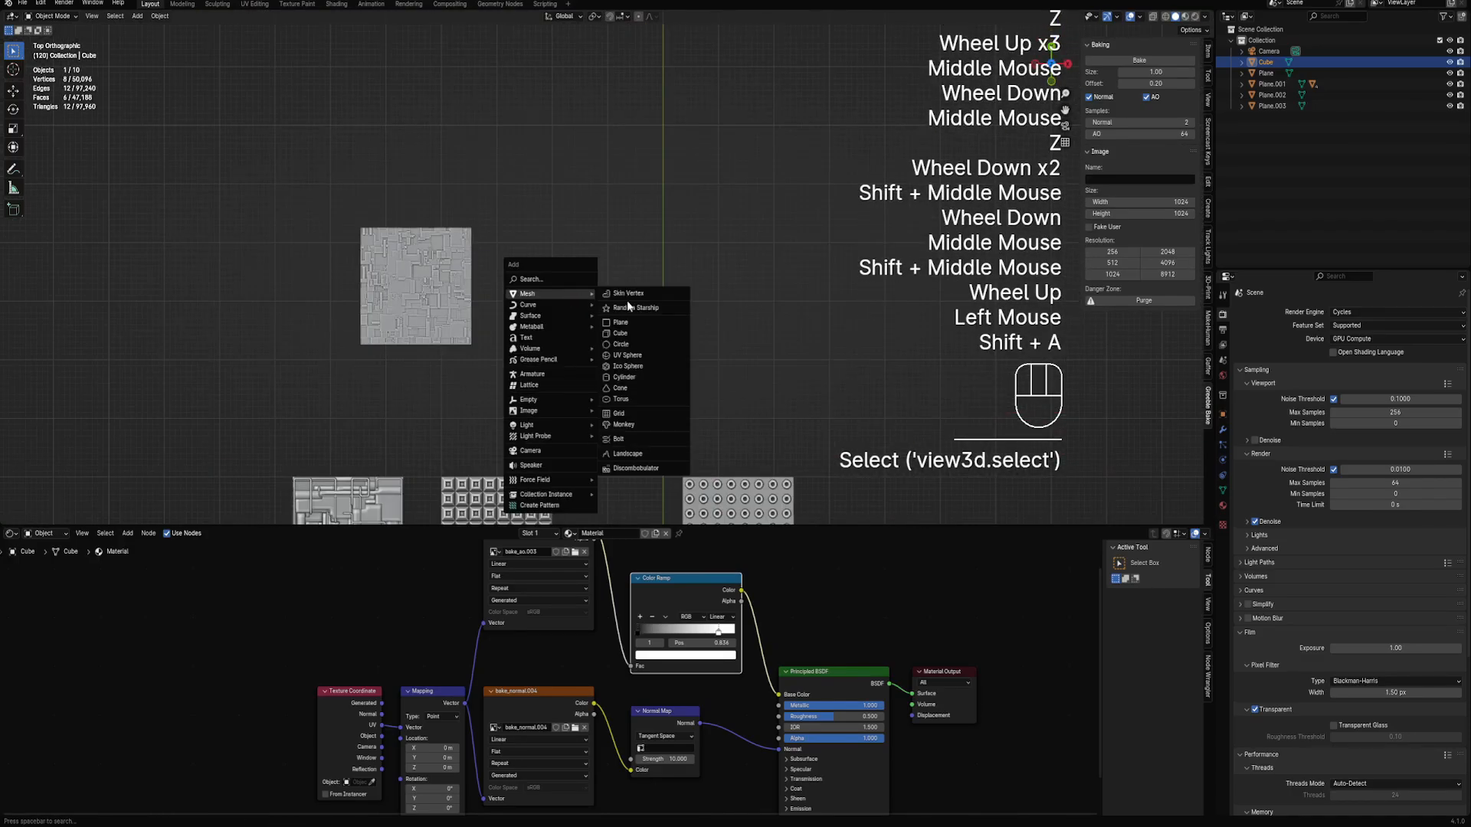
pyautogui.click(627, 324)
# Move the new plane next to the circular-stud plane, on the side level with the random-panel plane
pyautogui.press('g')
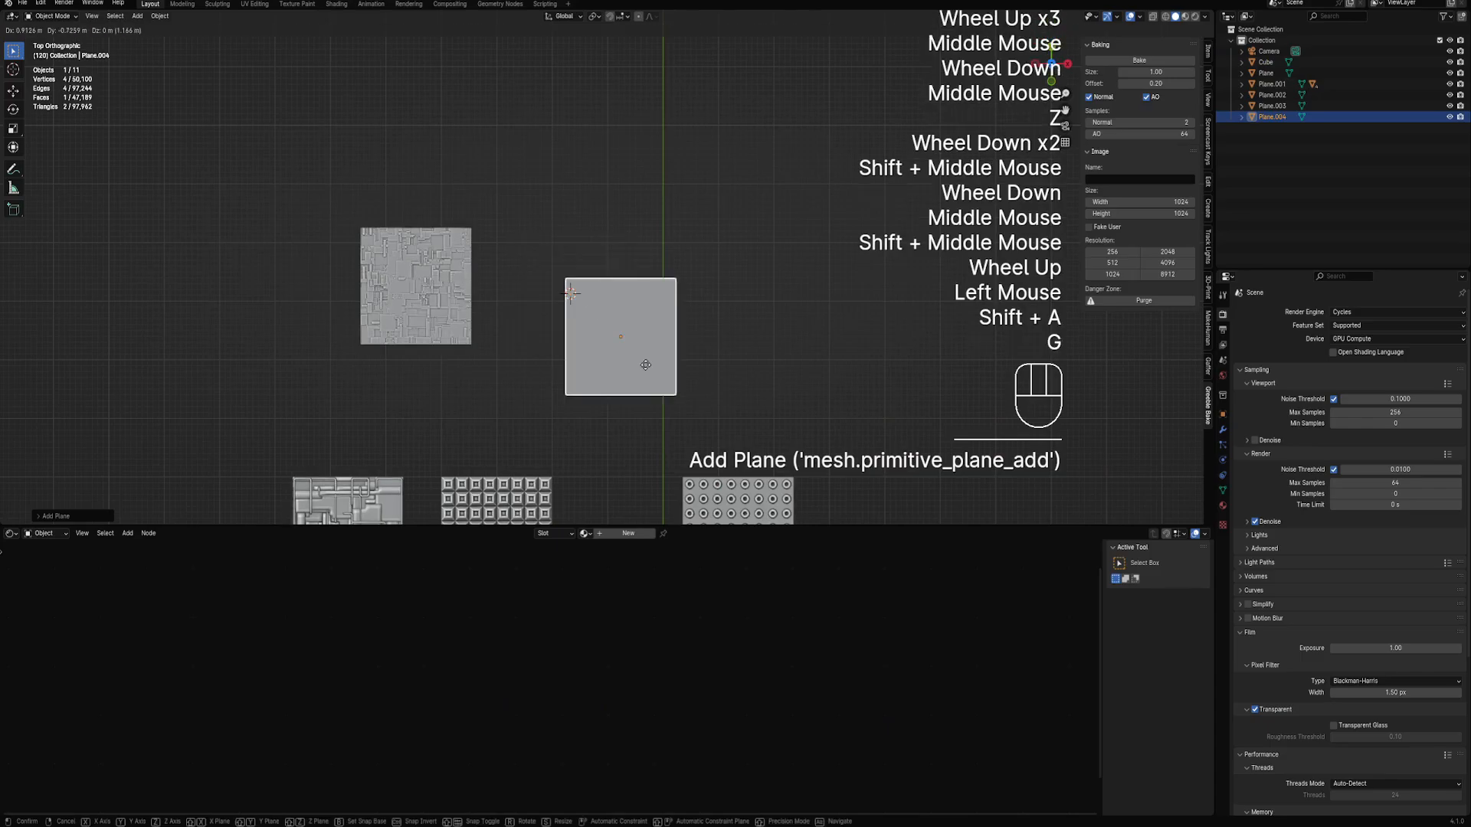
pyautogui.keyDown('shift'); pyautogui.moveTo(705, 381); pyautogui.dragTo(559, 283, button='middle'); pyautogui.keyUp('shift')
pyautogui.scroll(2, 559, 282)
pyautogui.press('g')
pyautogui.click(742, 328)
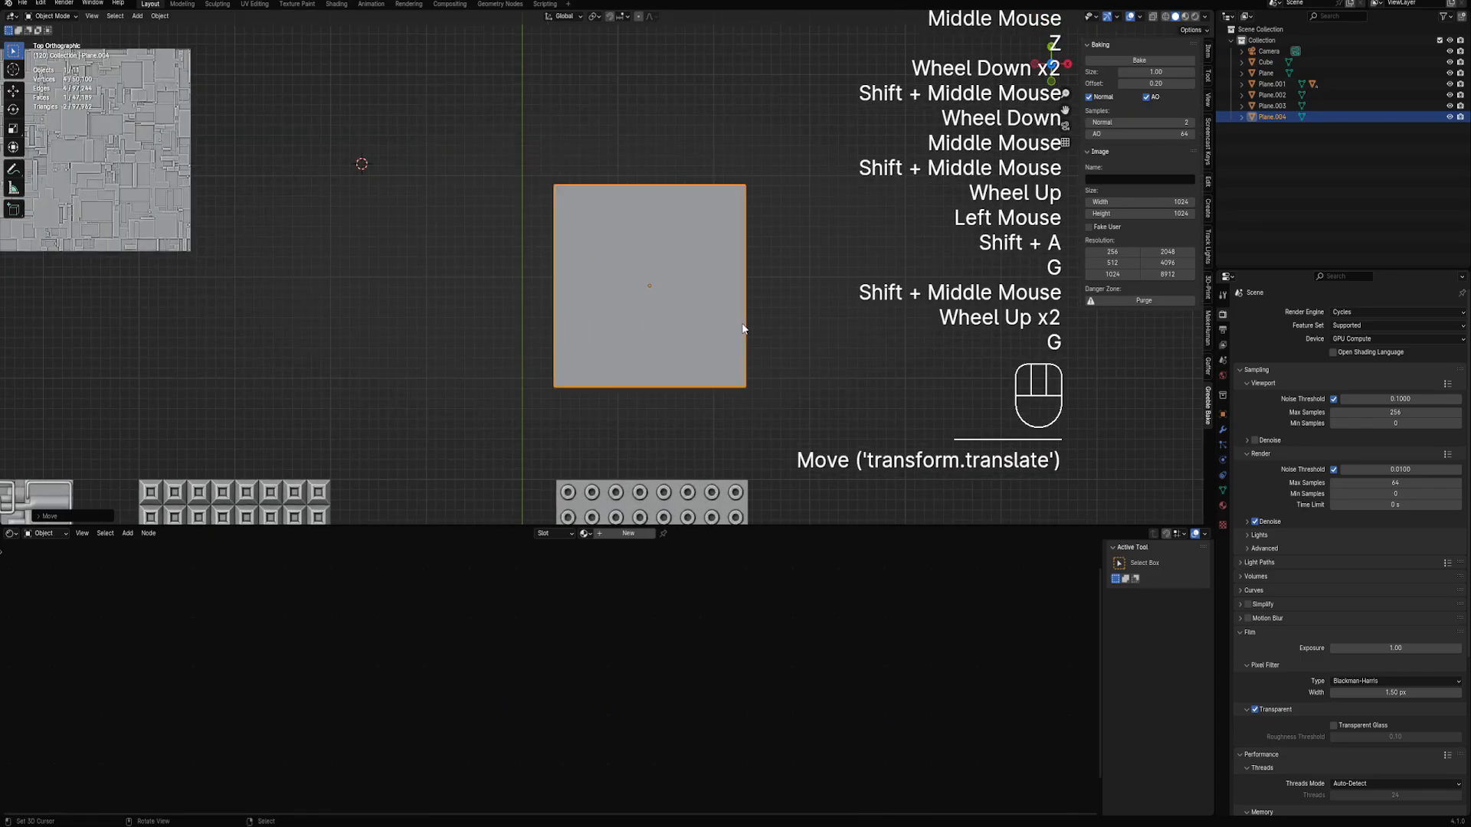
# Subdivide the new plane four times in Edit Mode to make a 16 by 16 grid of faces
pyautogui.moveTo(742, 328); pyautogui.dragTo(669, 261, button='middle')
pyautogui.scroll(1, 668, 259)
pyautogui.press('Tab')
pyautogui.keyDown('shift'); pyautogui.moveTo(601, 297); pyautogui.dragTo(634, 273, button='middle'); pyautogui.keyUp('shift')
pyautogui.scroll(2, 634, 274)
pyautogui.press('w')
pyautogui.press('w')
pyautogui.press('w')
pyautogui.press('w')
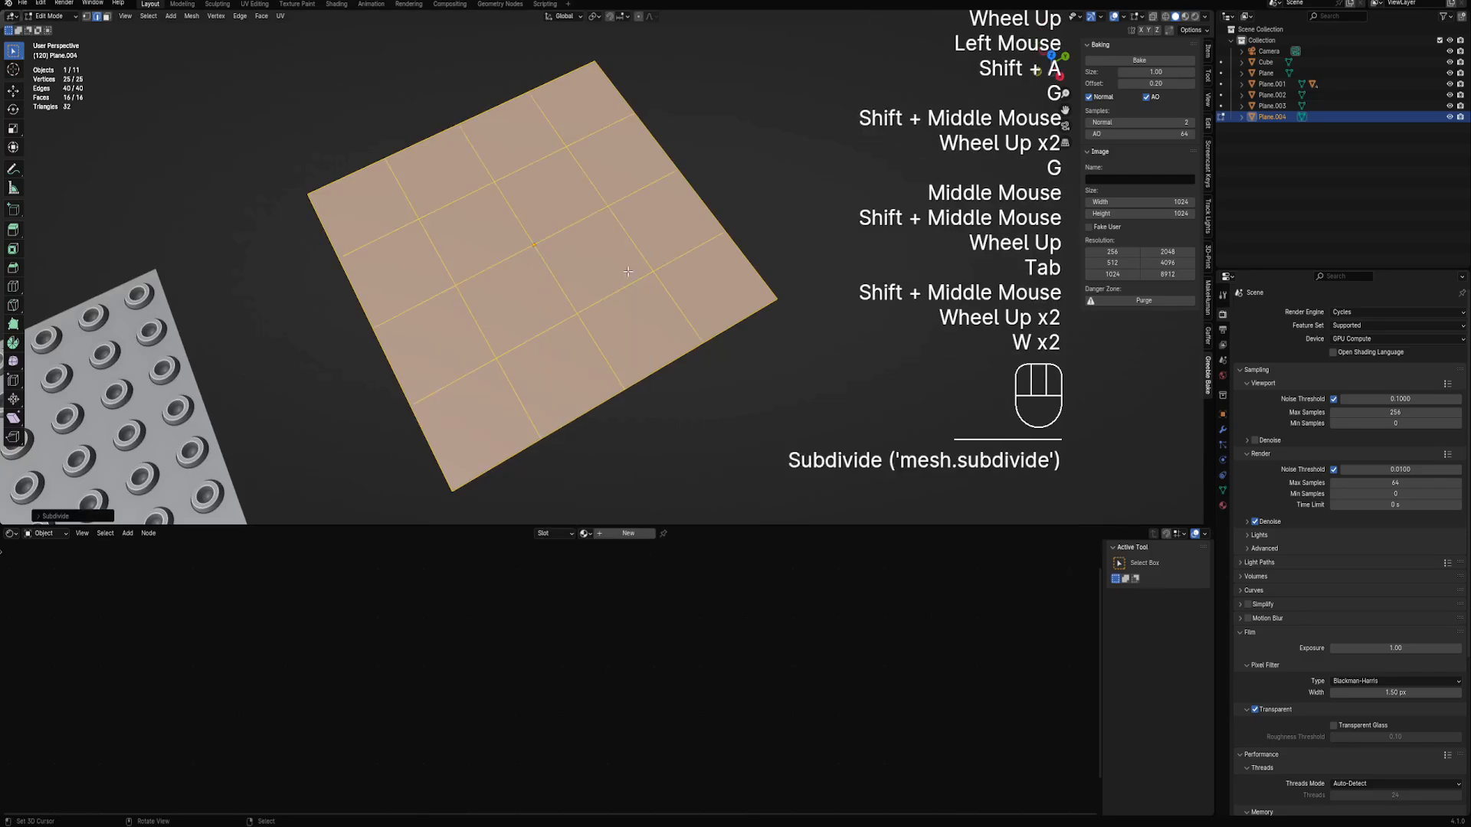
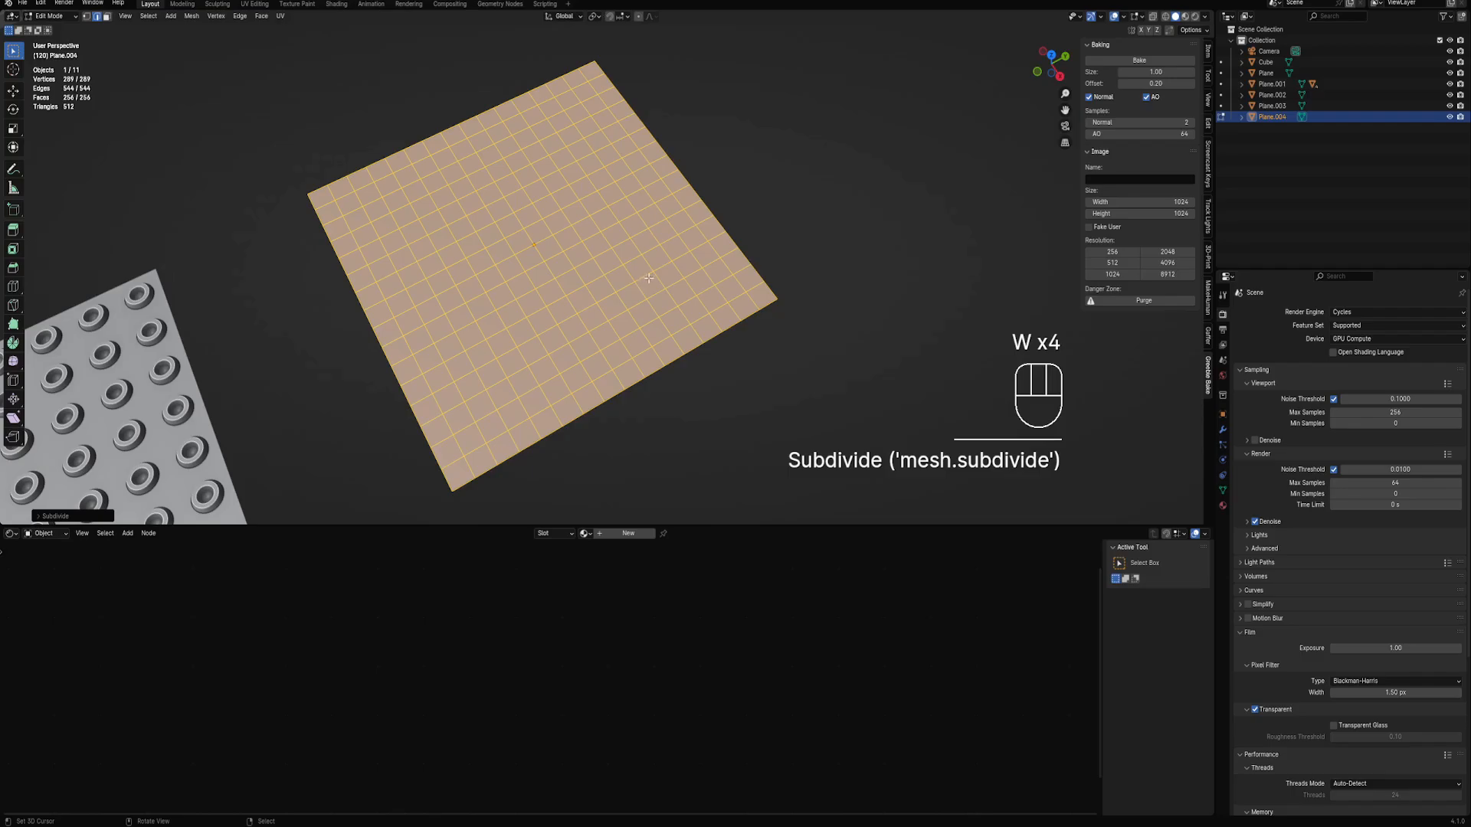
# Inset every face of the grid individually by about 0.03 m and raise the inner faces with Shrink/Fatten
pyautogui.scroll(2, 648, 277)
pyautogui.press('i')
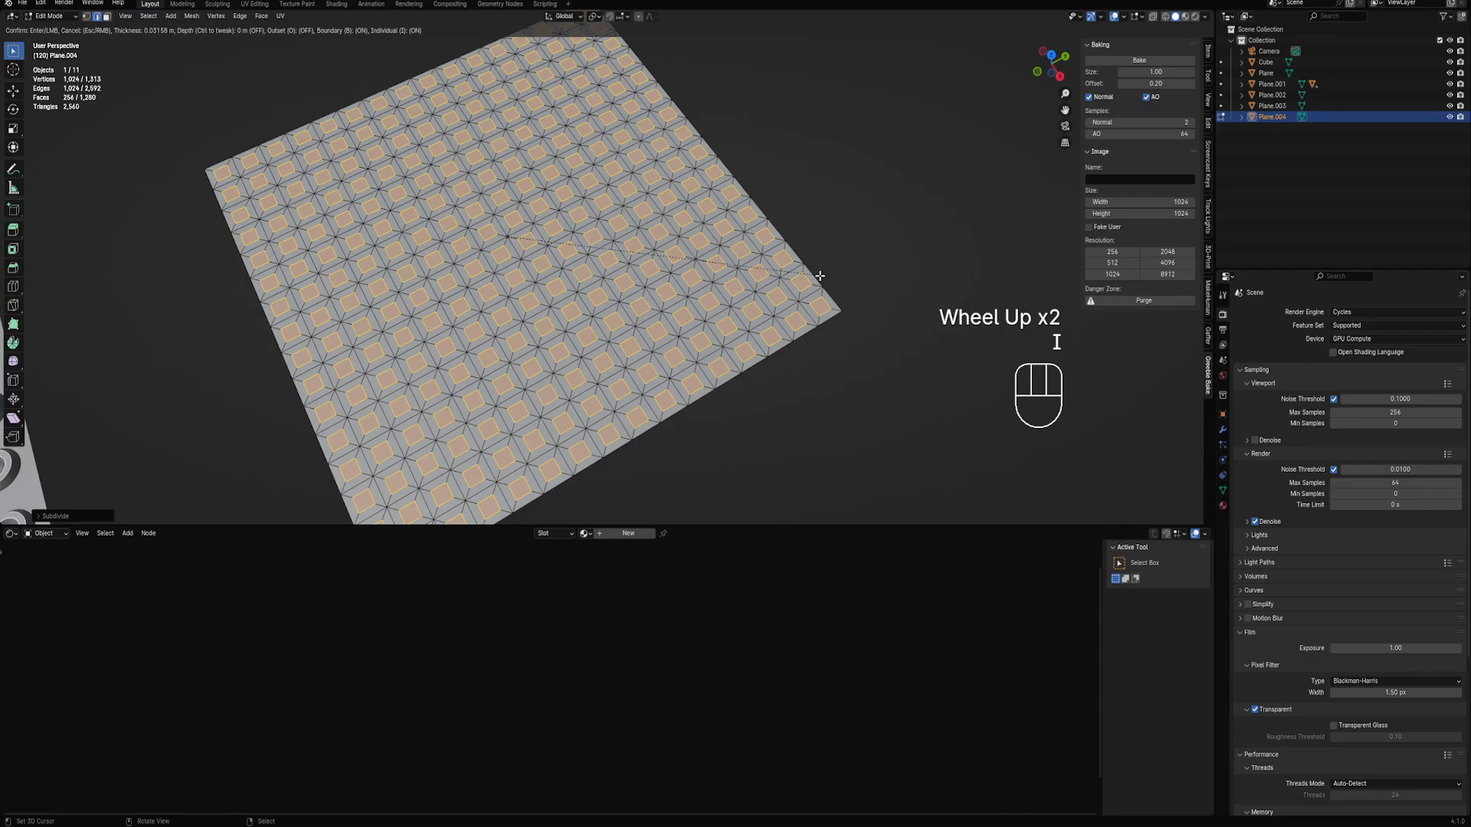
pyautogui.click(820, 276)
pyautogui.hotkey('alt', 's')
pyautogui.click(812, 343)
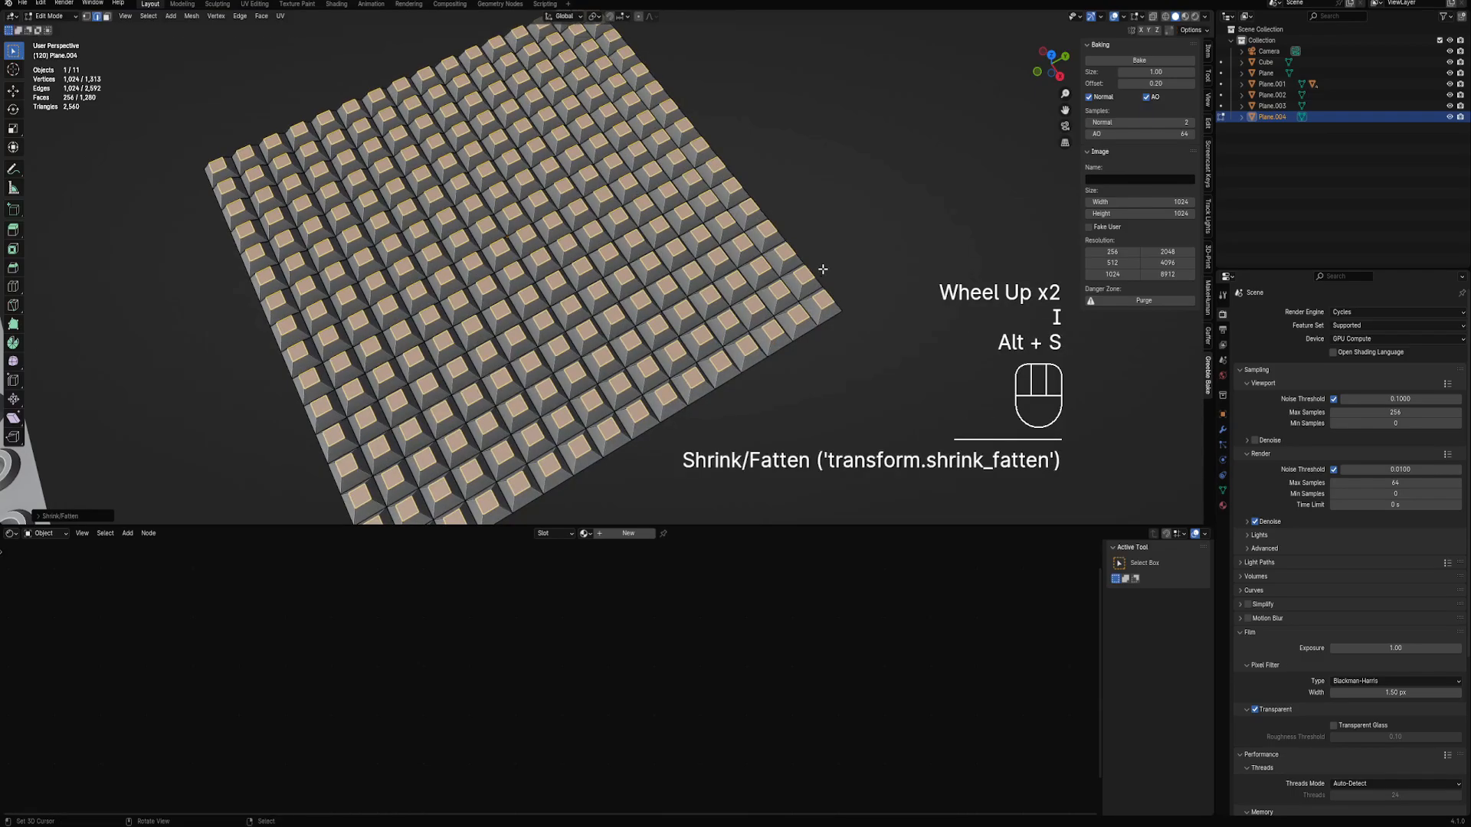
# Try to merge the raised faces by distance and into a single point, and undo the single-point merge
pyautogui.press('x')
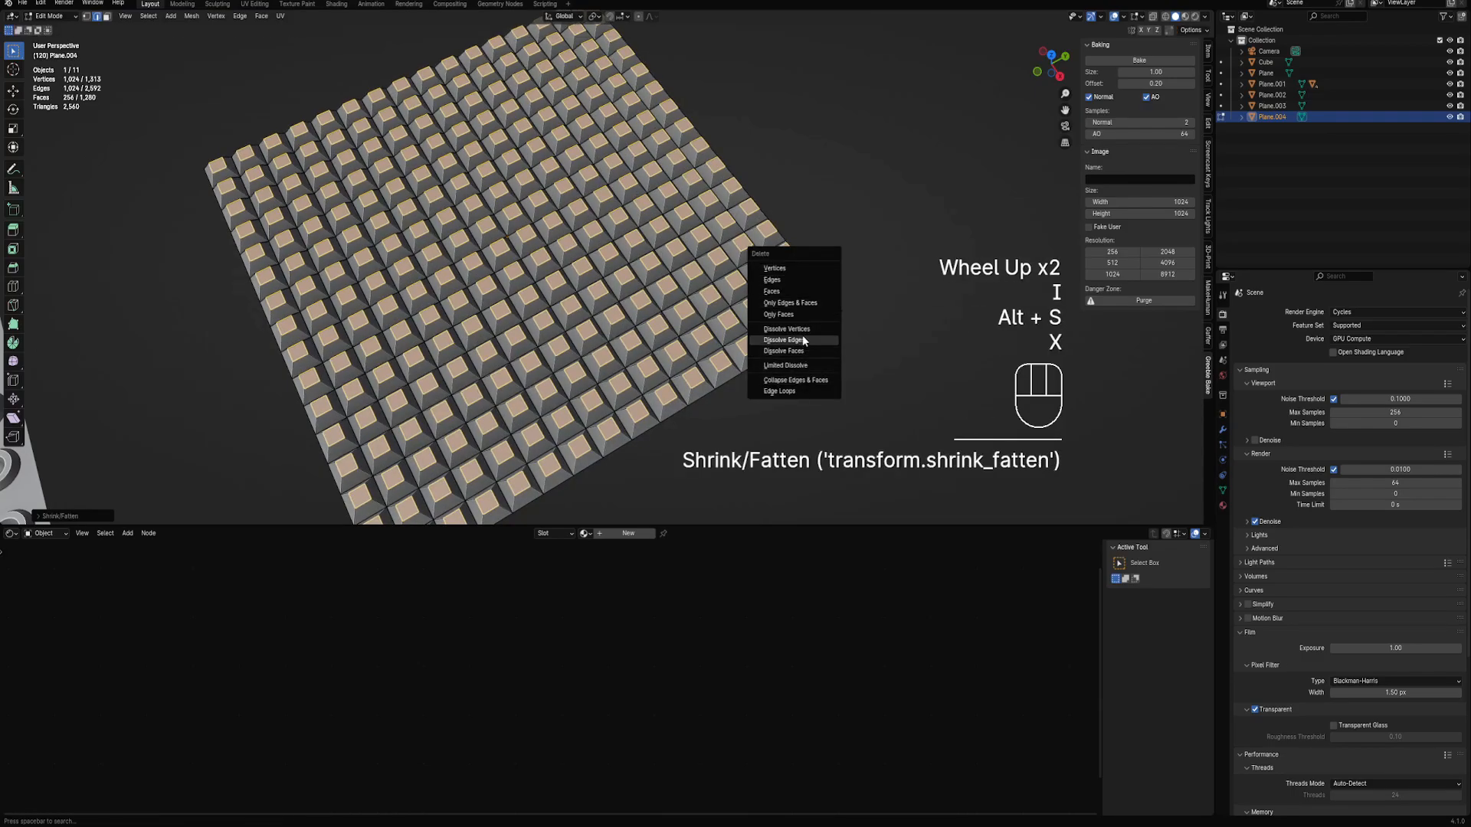
pyautogui.press('m')
pyautogui.click(635, 335)
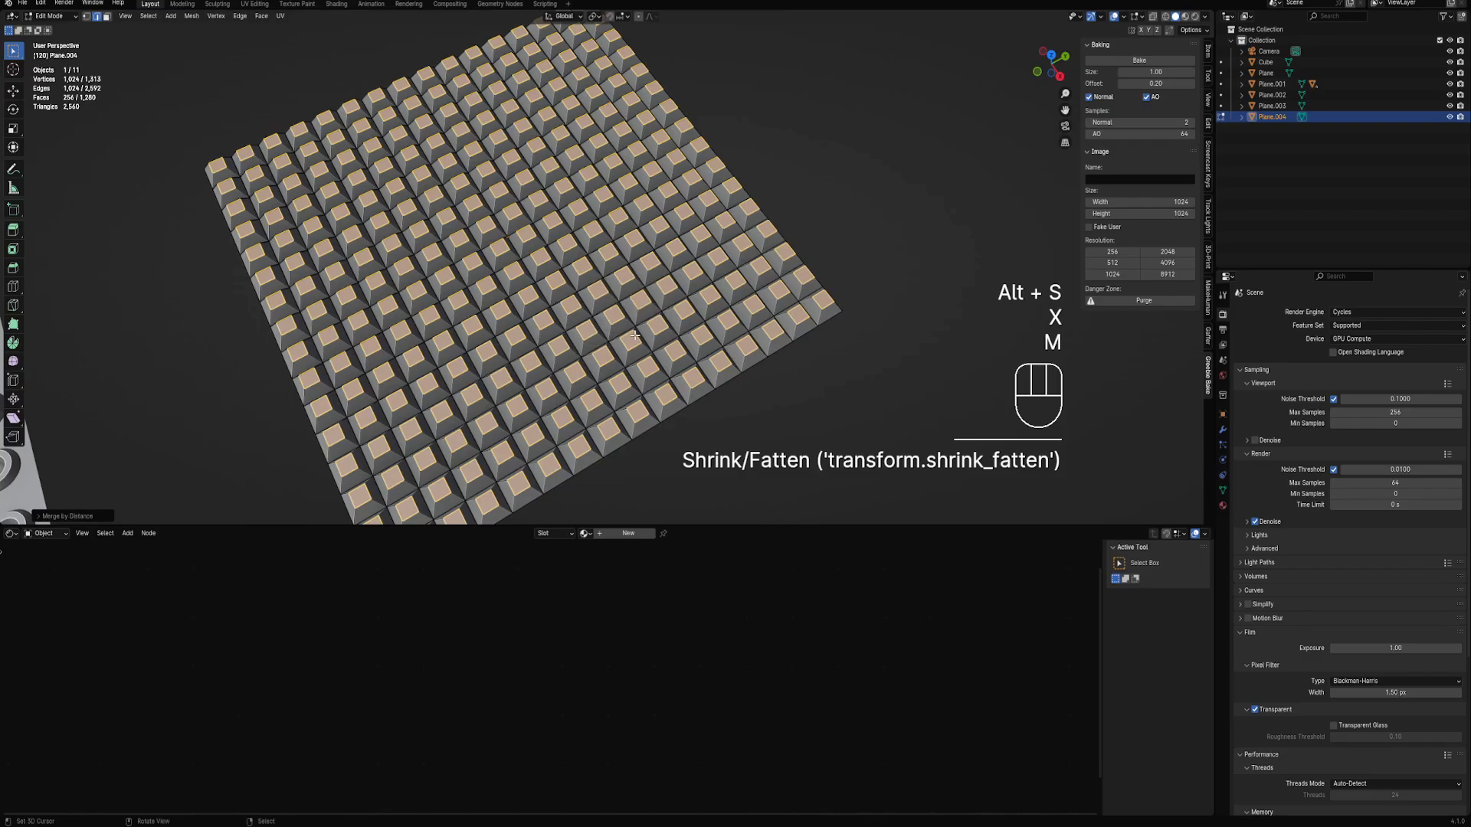
pyautogui.press('m')
pyautogui.click(655, 264)
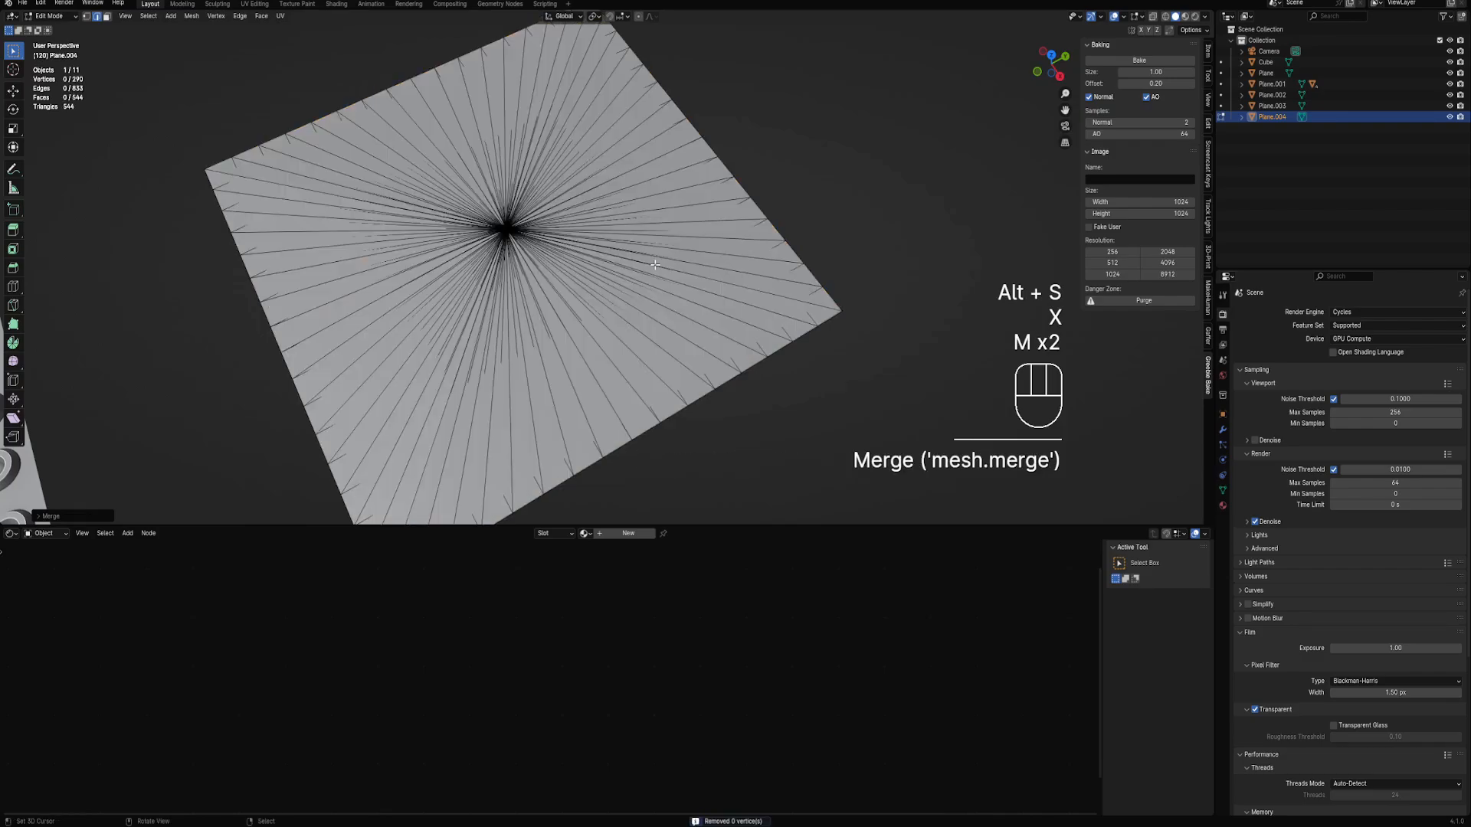
pyautogui.hotkey('ctrl', 'z')
# Collapse the edges and faces of the raised squares into pyramid points and leave Edit Mode
pyautogui.press('x')
pyautogui.click(654, 264)
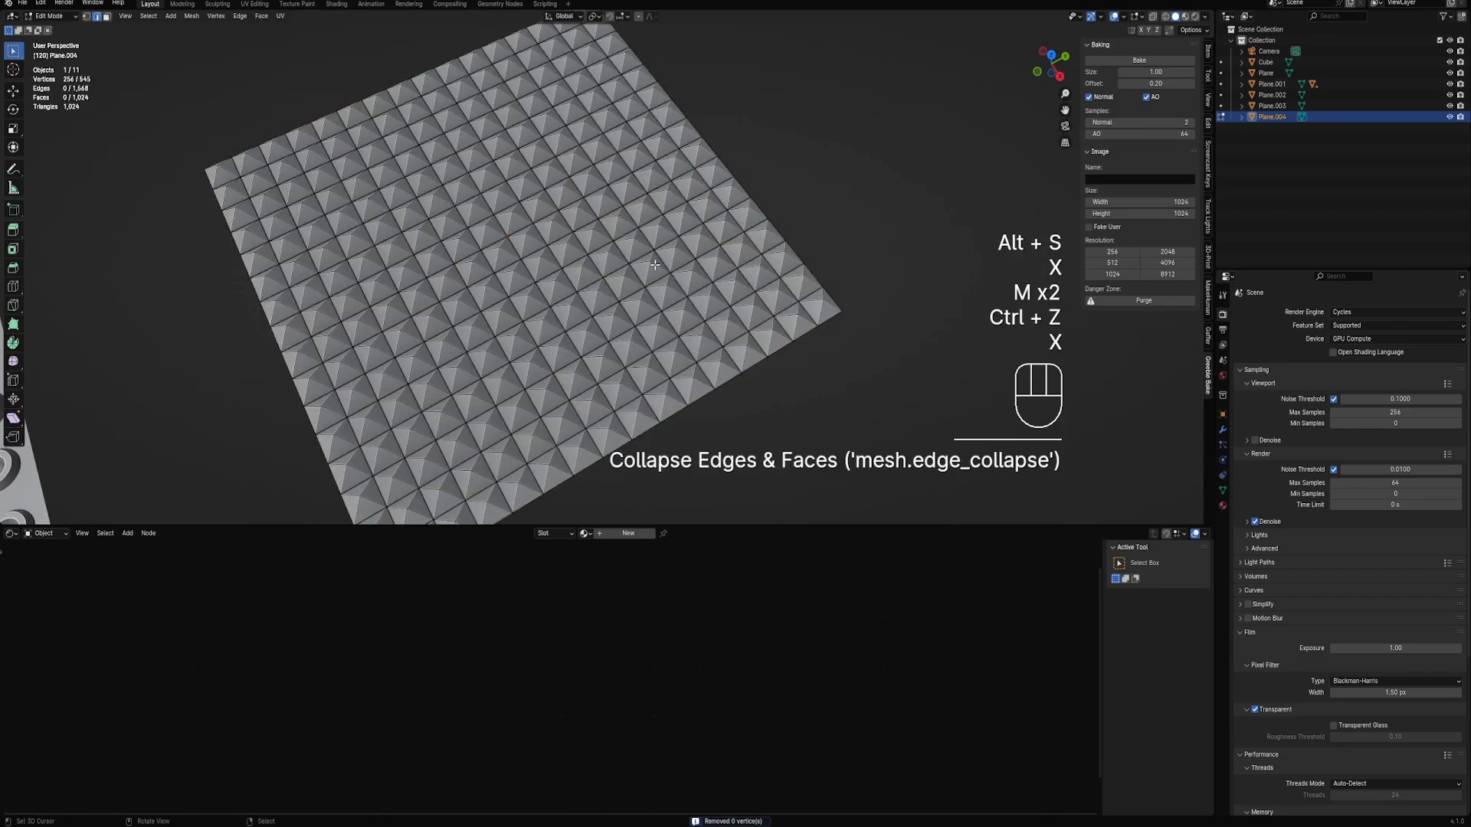
pyautogui.press('Tab')
# Bake the normal and AO maps of the pyramid plane
pyautogui.scroll(-2, 659, 268)
pyautogui.moveTo(666, 273); pyautogui.dragTo(632, 310, button='middle')
pyautogui.scroll(2, 712, 315)
pyautogui.rightClick(635, 302)
pyautogui.scroll(-3, 636, 302)
pyautogui.keyDown('shift'); pyautogui.moveTo(542, 367); pyautogui.dragTo(624, 330, button='middle'); pyautogui.keyUp('shift')
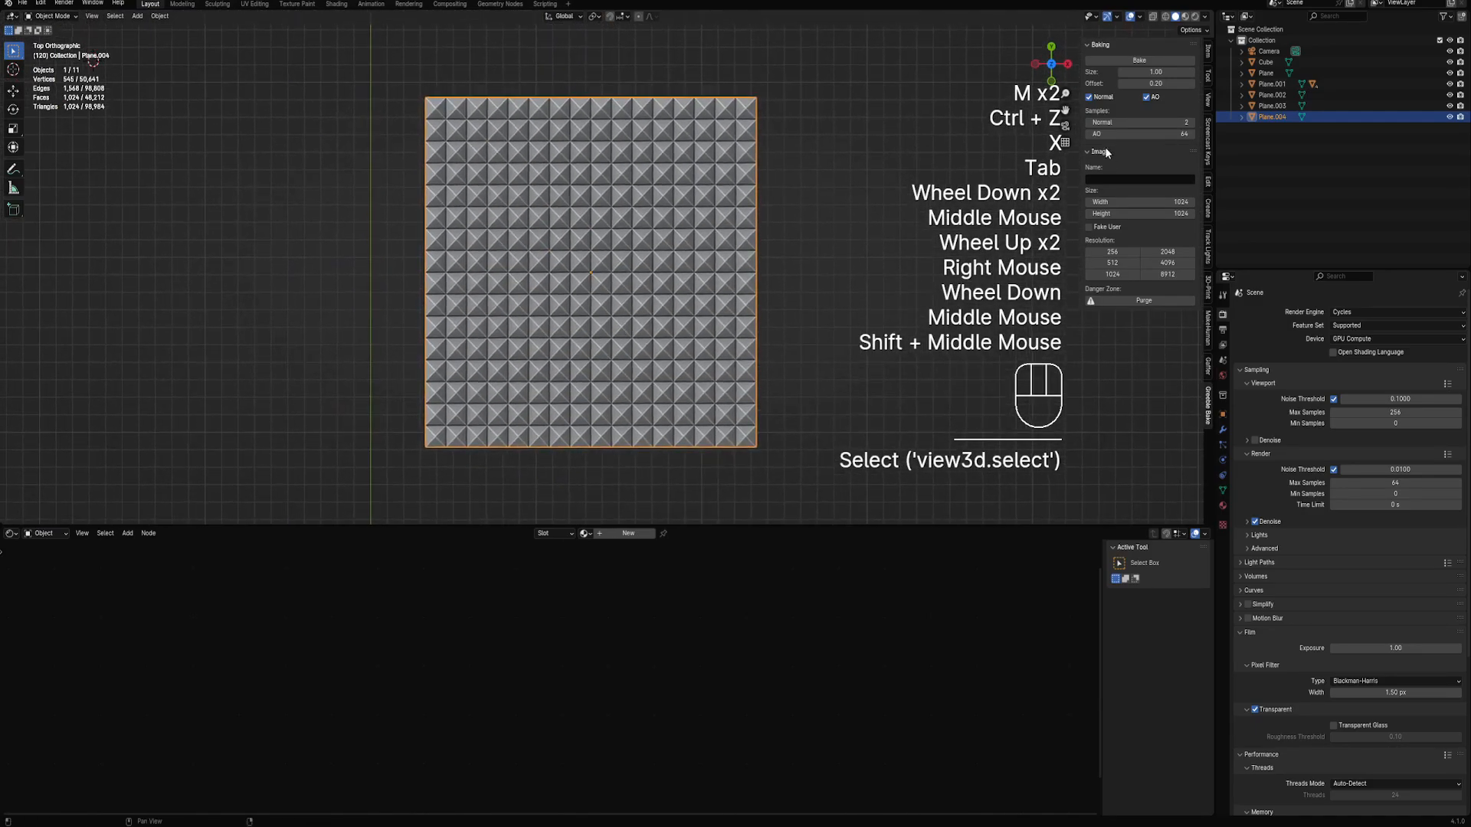
pyautogui.click(1139, 60)
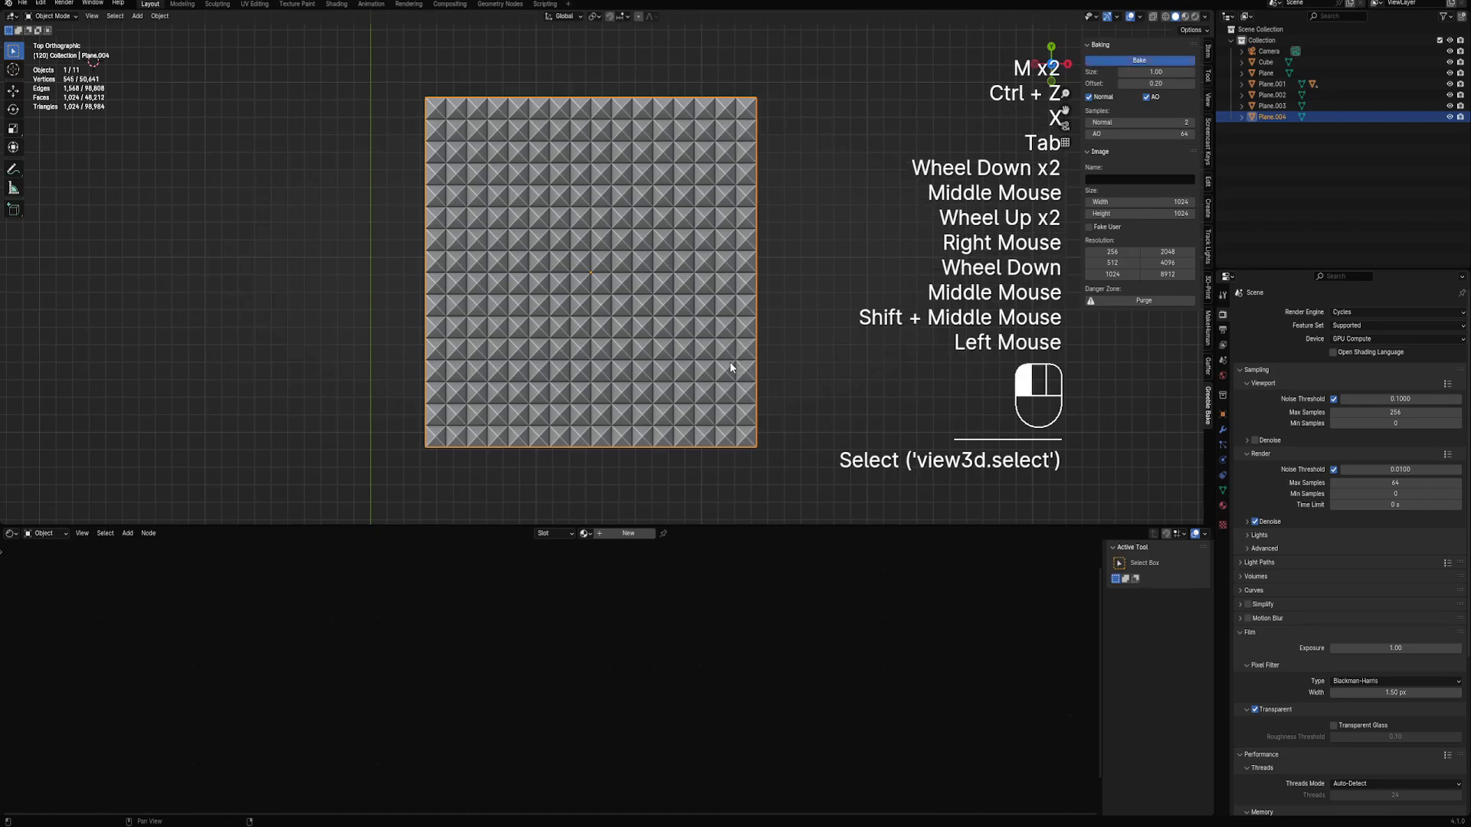
# Display the bake_ao.004 image in the Image Editor and examine it up close
pyautogui.click(12, 537)
pyautogui.click(45, 573)
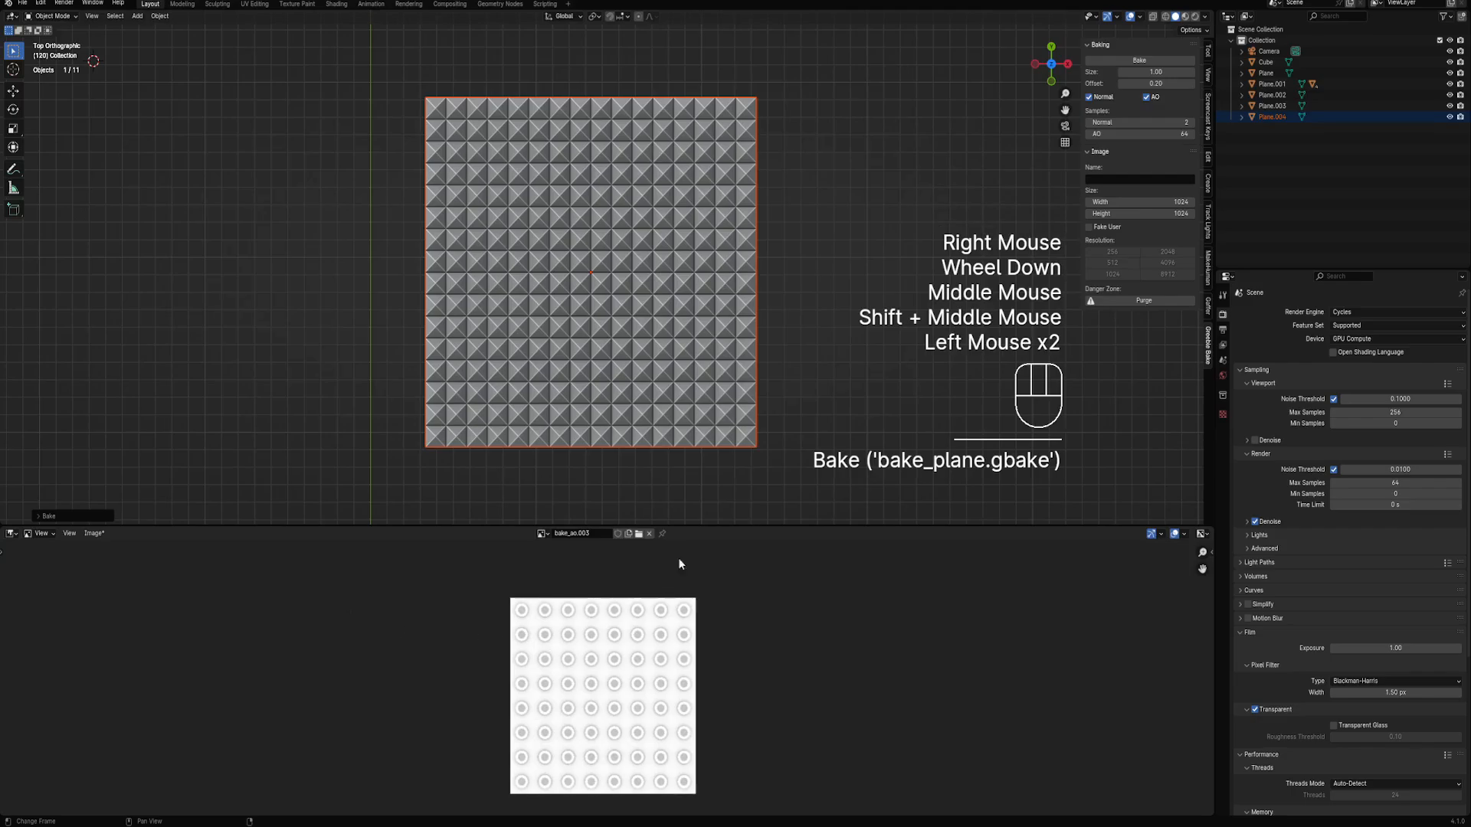
pyautogui.click(542, 533)
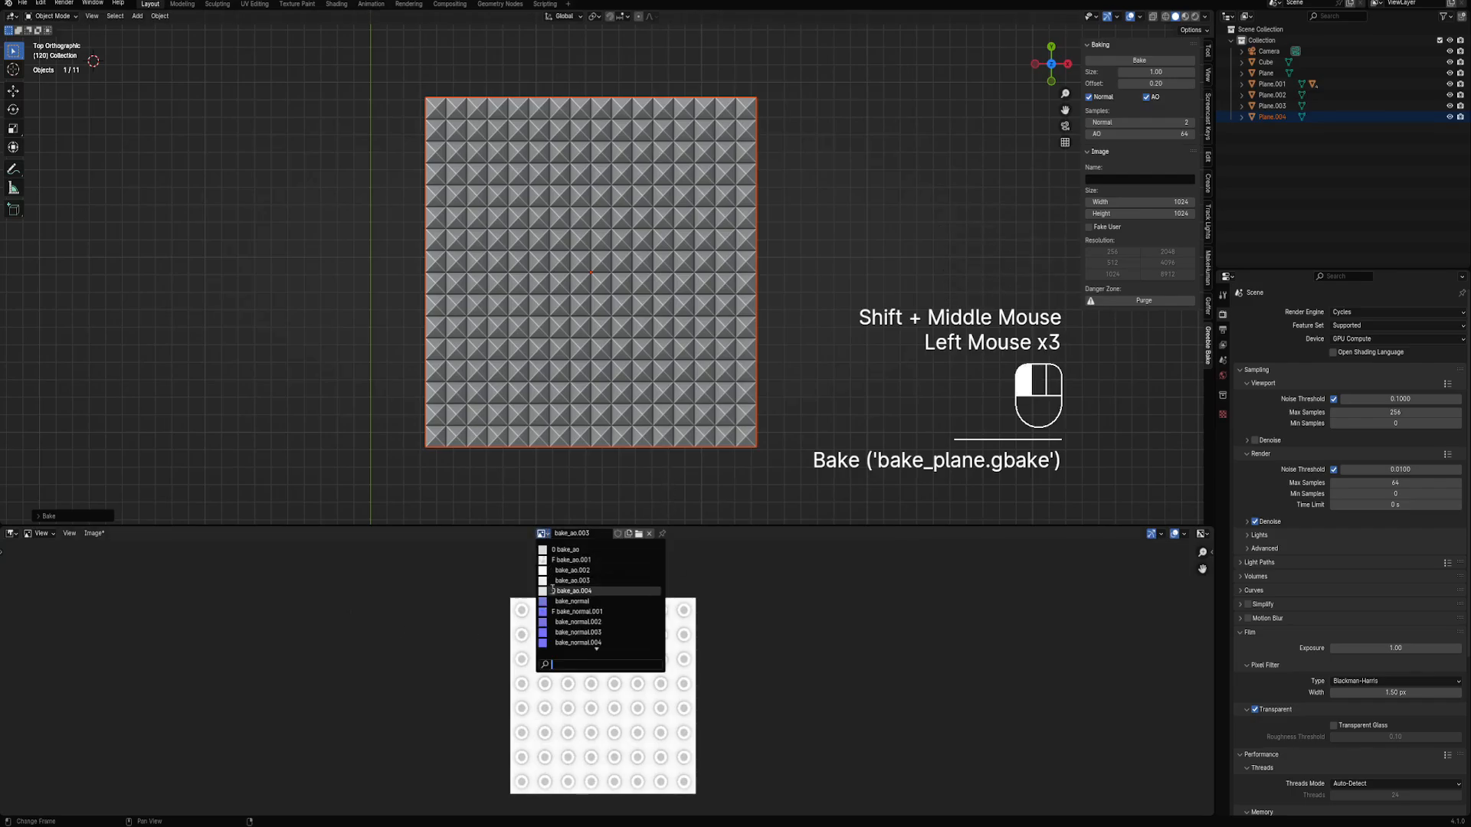
pyautogui.click(574, 555)
pyautogui.scroll(3, 635, 663)
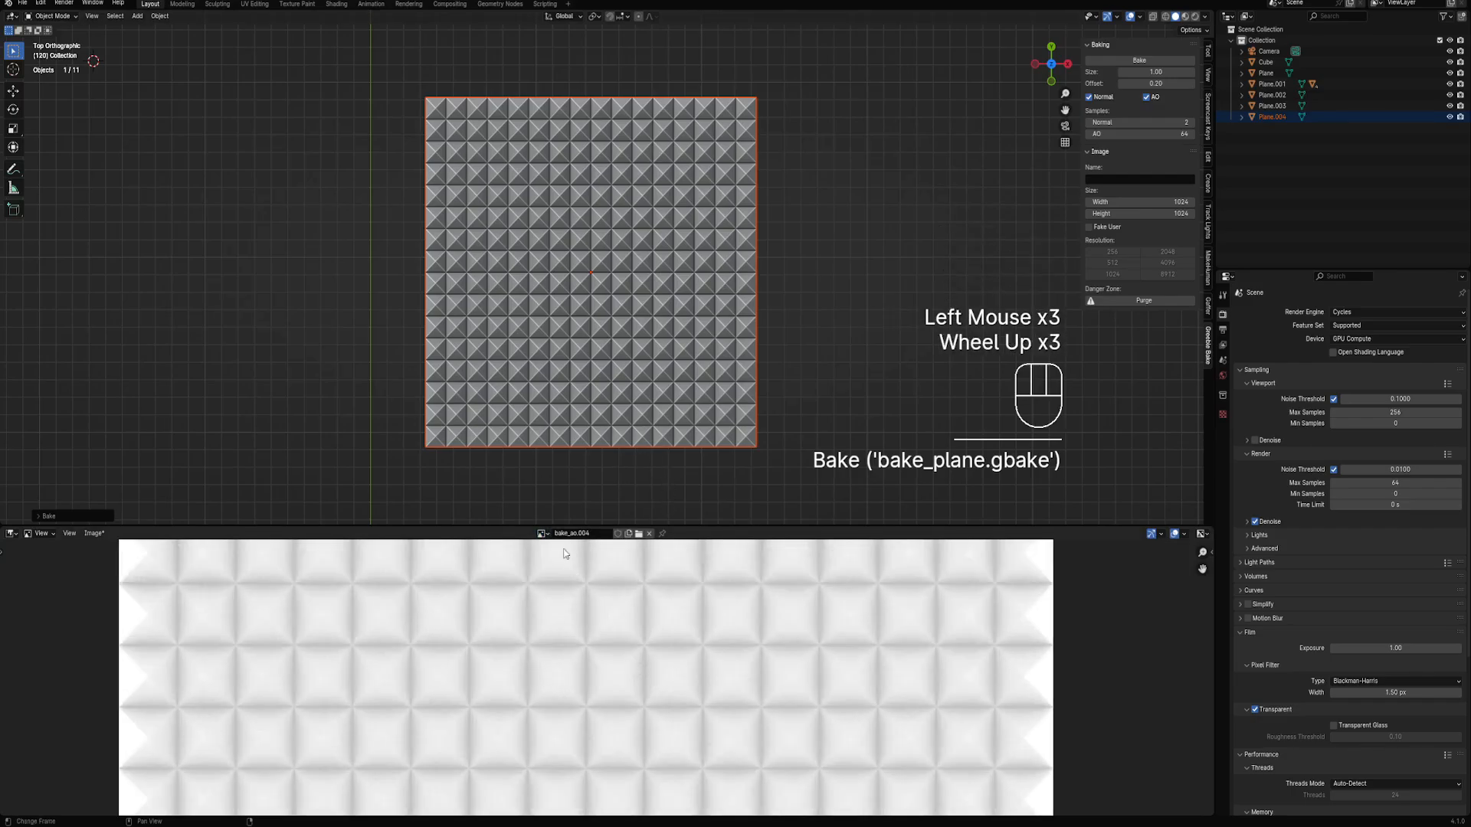
# Display the bake_normal.005 image in the Image Editor and compare it with the pyramid plane's geometry
pyautogui.click(542, 535)
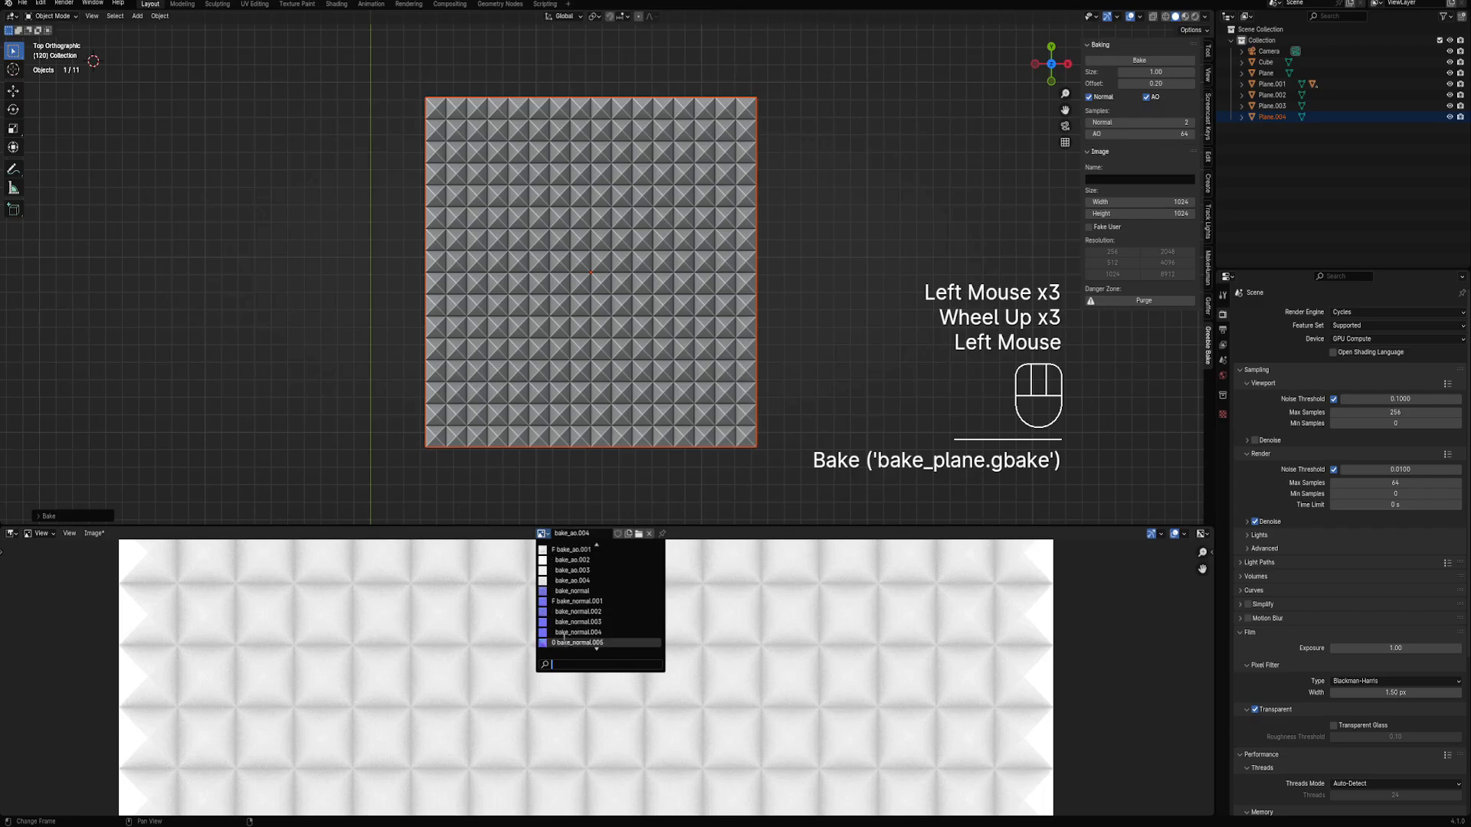
pyautogui.click(567, 642)
pyautogui.scroll(-2, 680, 384)
pyautogui.moveTo(680, 384); pyautogui.dragTo(631, 334, button='middle')
pyautogui.scroll(-1, 613, 675)
pyautogui.scroll(1, 657, 383)
pyautogui.rightClick(658, 345)
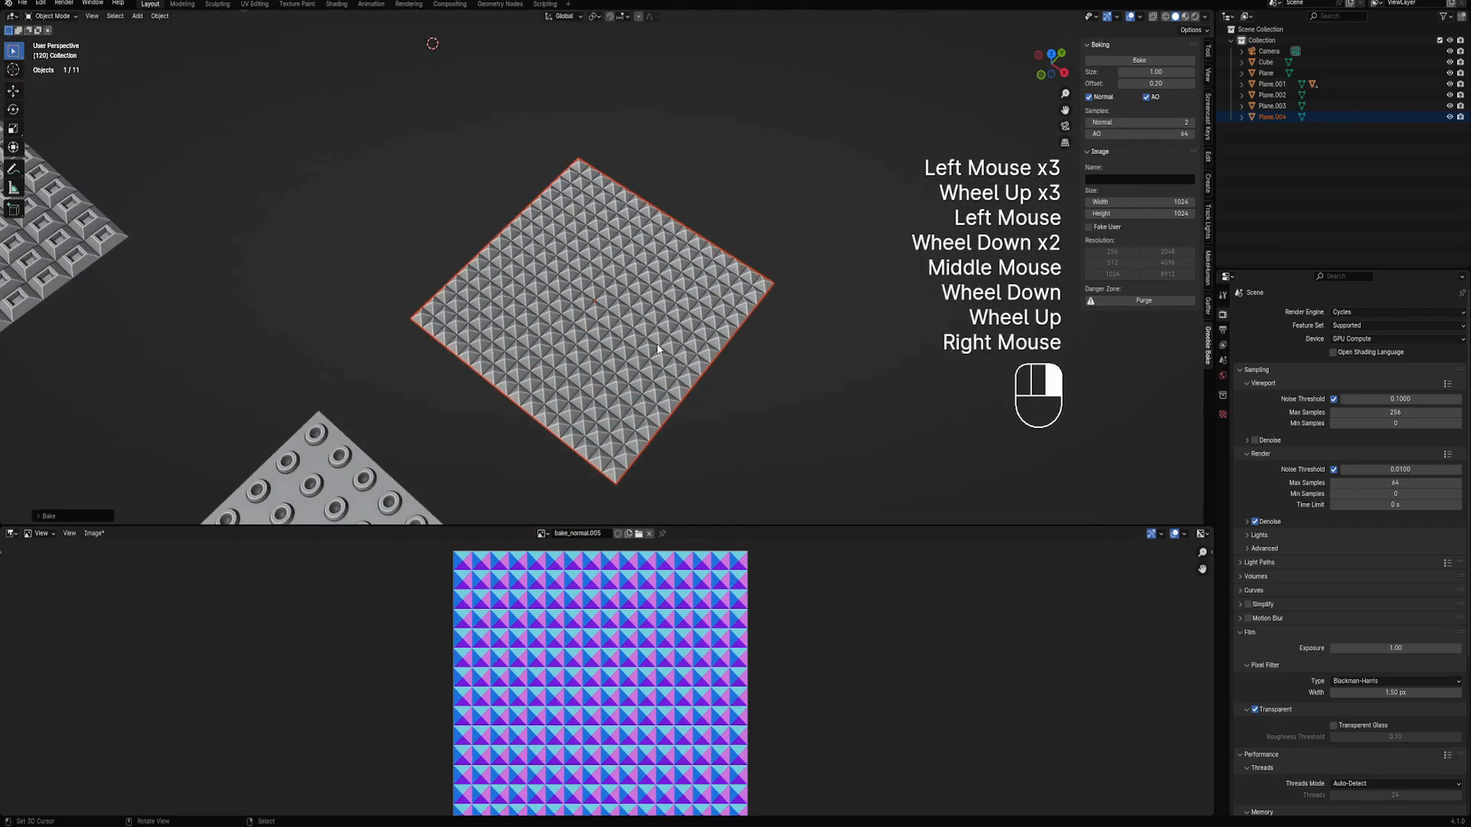
pyautogui.press('Tab')
pyautogui.press('Tab')
# Move the circular-stud plane along the X axis, closer to the plane of raised squares
pyautogui.scroll(-2, 657, 352)
pyautogui.keyDown('shift'); pyautogui.moveTo(497, 377); pyautogui.dragTo(705, 371, button='middle'); pyautogui.keyUp('shift')
pyautogui.scroll(-1, 705, 370)
pyautogui.moveTo(612, 330); pyautogui.dragTo(712, 337, button='middle')
pyautogui.rightClick(722, 311)
pyautogui.press('g')
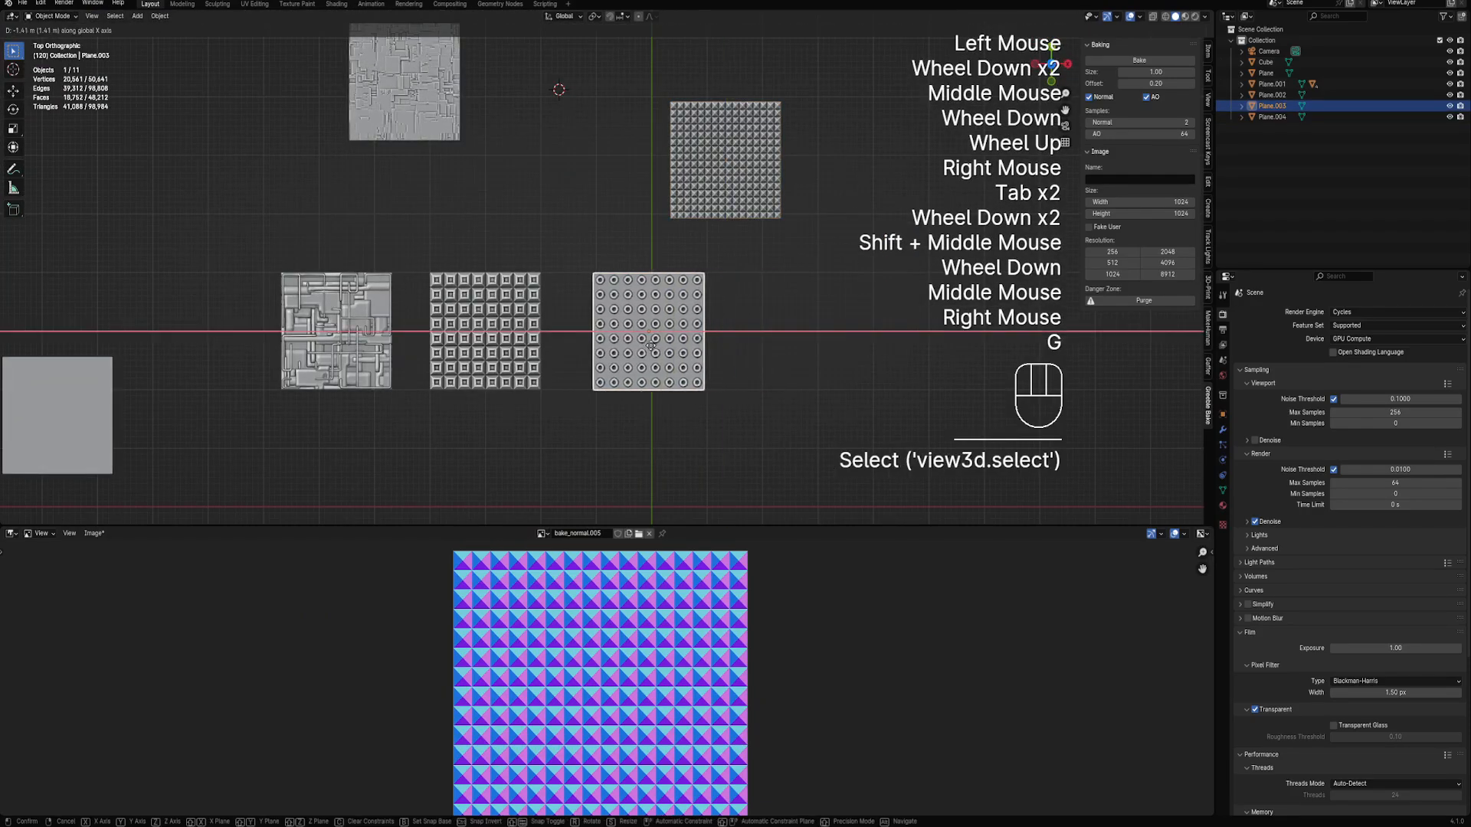
pyautogui.click(686, 285)
# Move the pyramid plane about 1.5 m along negative X and down along Y, directly above the circular-stud plane
pyautogui.rightClick(724, 199)
pyautogui.press('g')
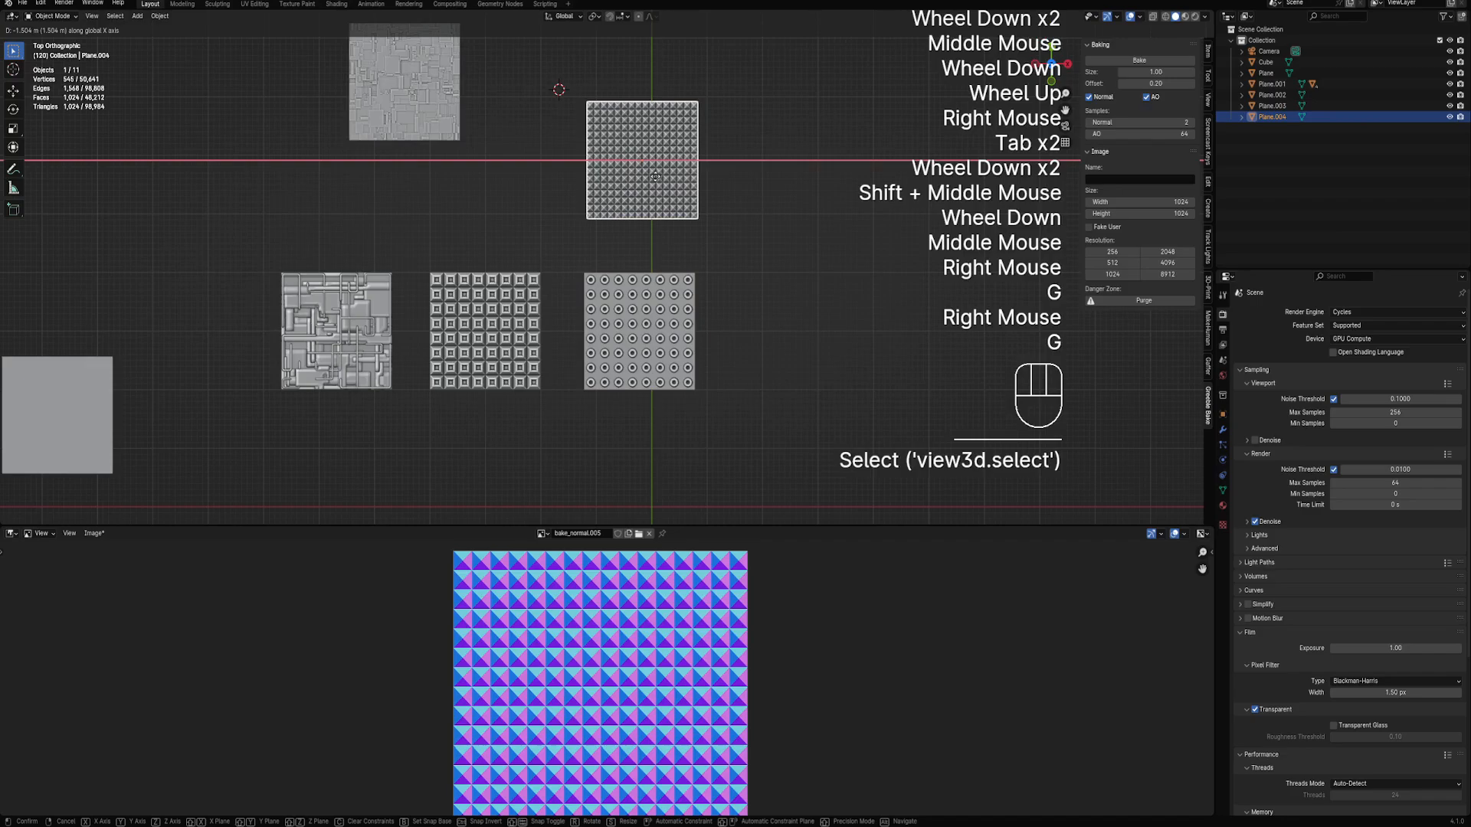
pyautogui.click(650, 249)
pyautogui.press('g')
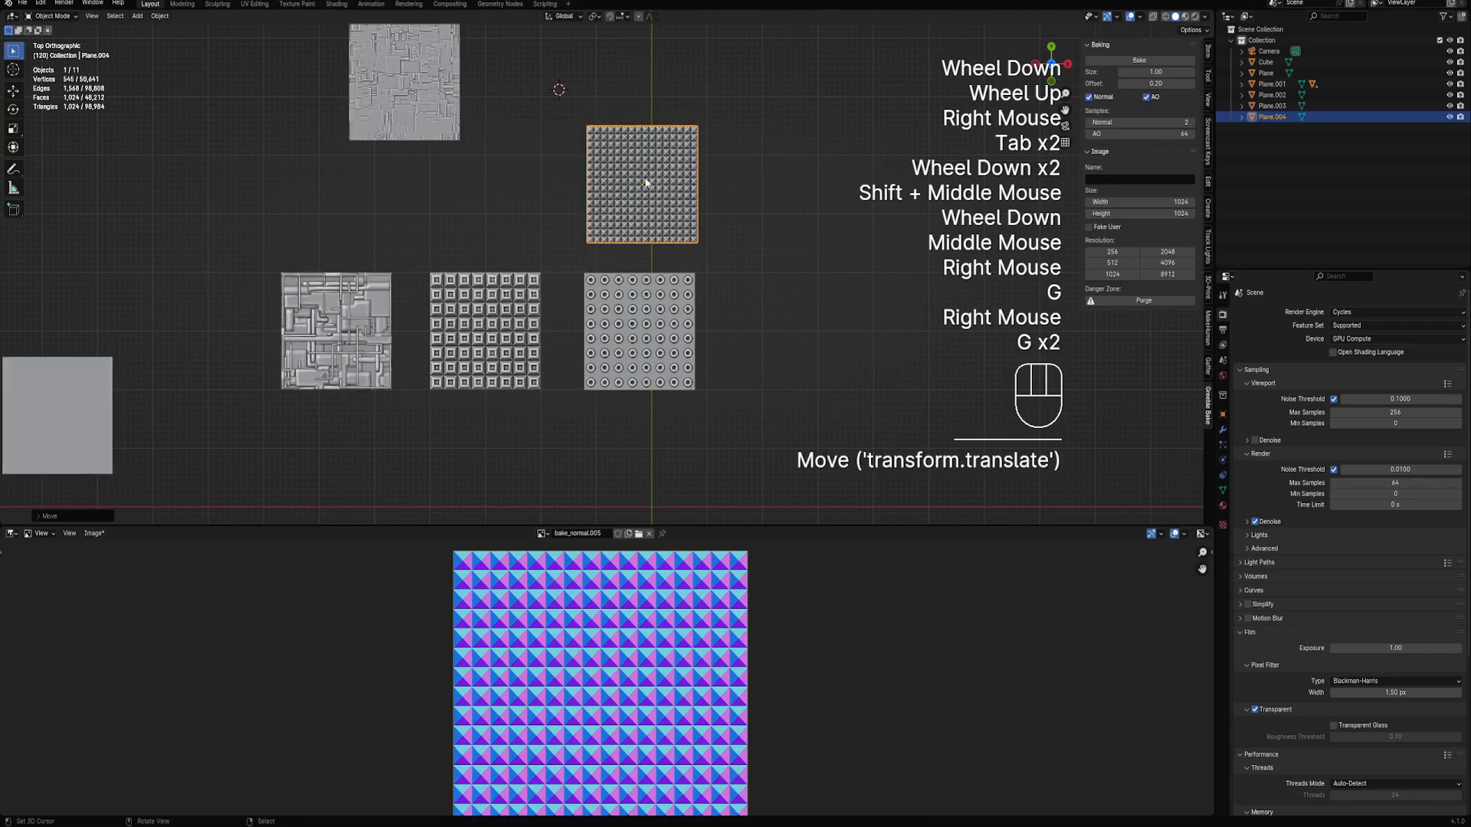
# Move the random-panel plane beside the pyramid plane, above the plane of raised squares, and inspect its surface detail
pyautogui.scroll(-2, 464, 171)
pyautogui.keyDown('shift'); pyautogui.moveTo(464, 171); pyautogui.dragTo(539, 197, button='middle'); pyautogui.keyUp('shift')
pyautogui.rightClick(550, 182)
pyautogui.press('g')
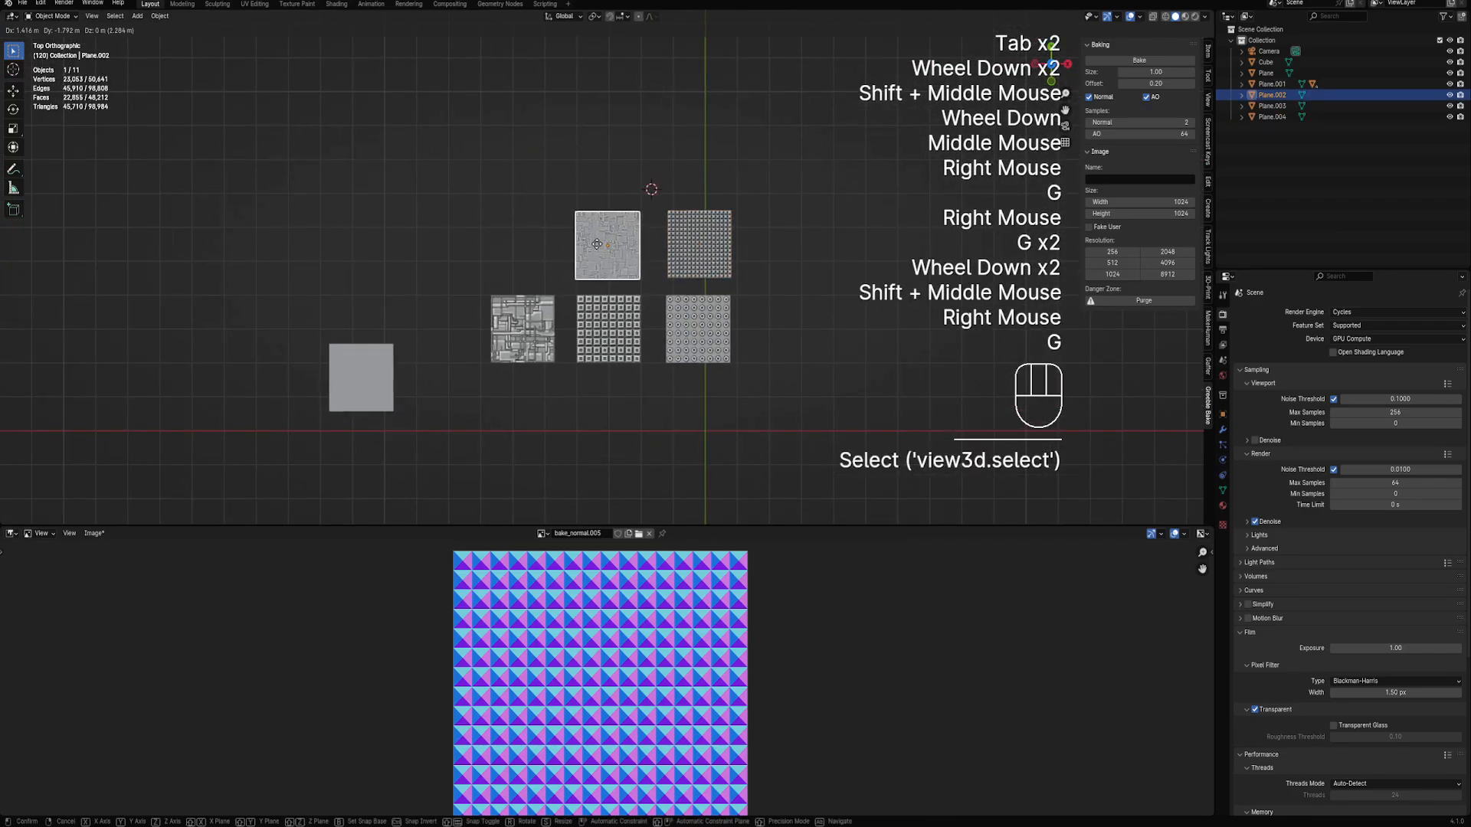
pyautogui.click(599, 249)
pyautogui.scroll(2, 599, 249)
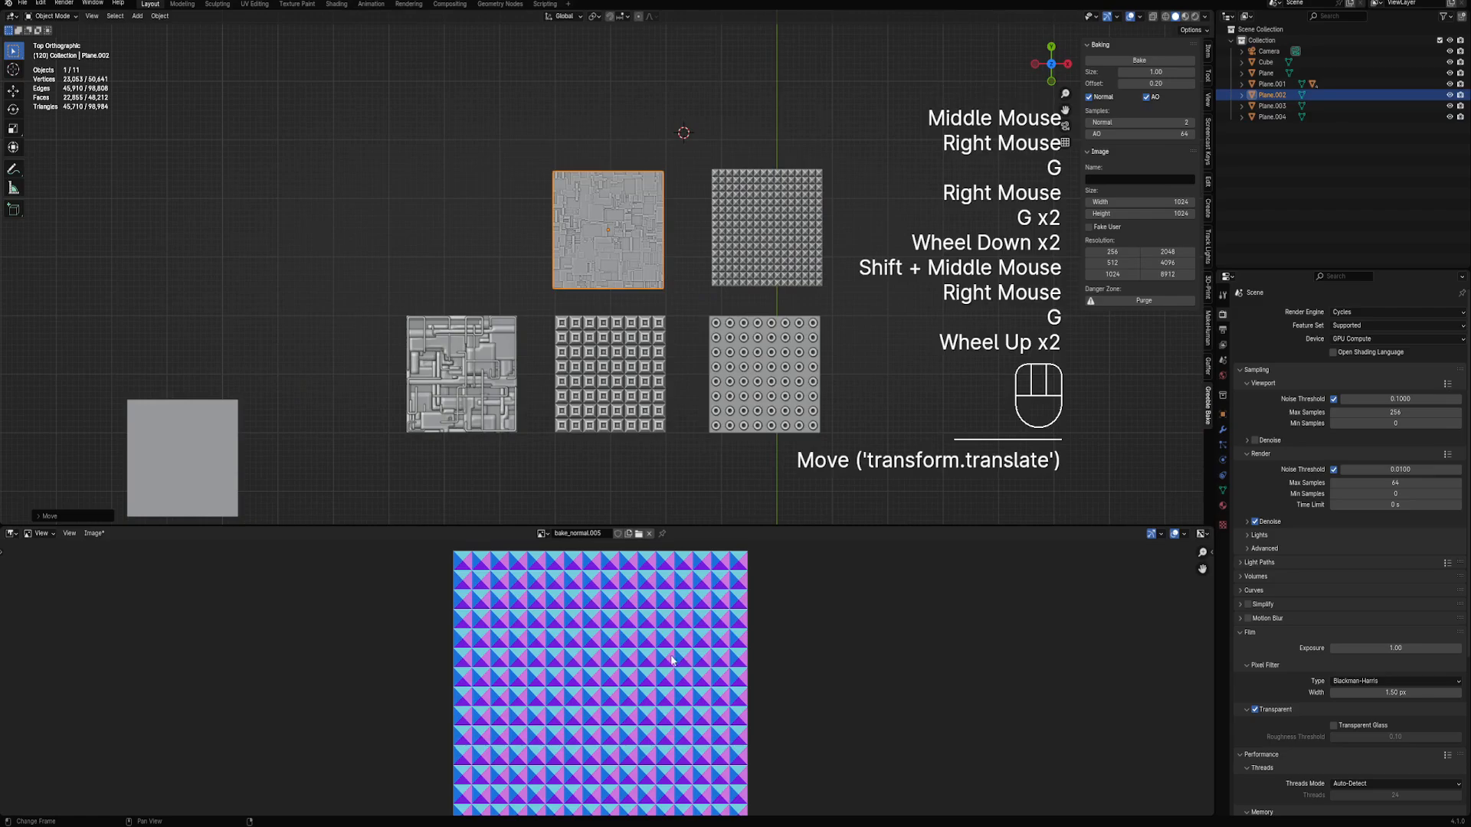
pyautogui.scroll(4, 613, 366)
pyautogui.moveTo(702, 332); pyautogui.dragTo(697, 254, button='middle')
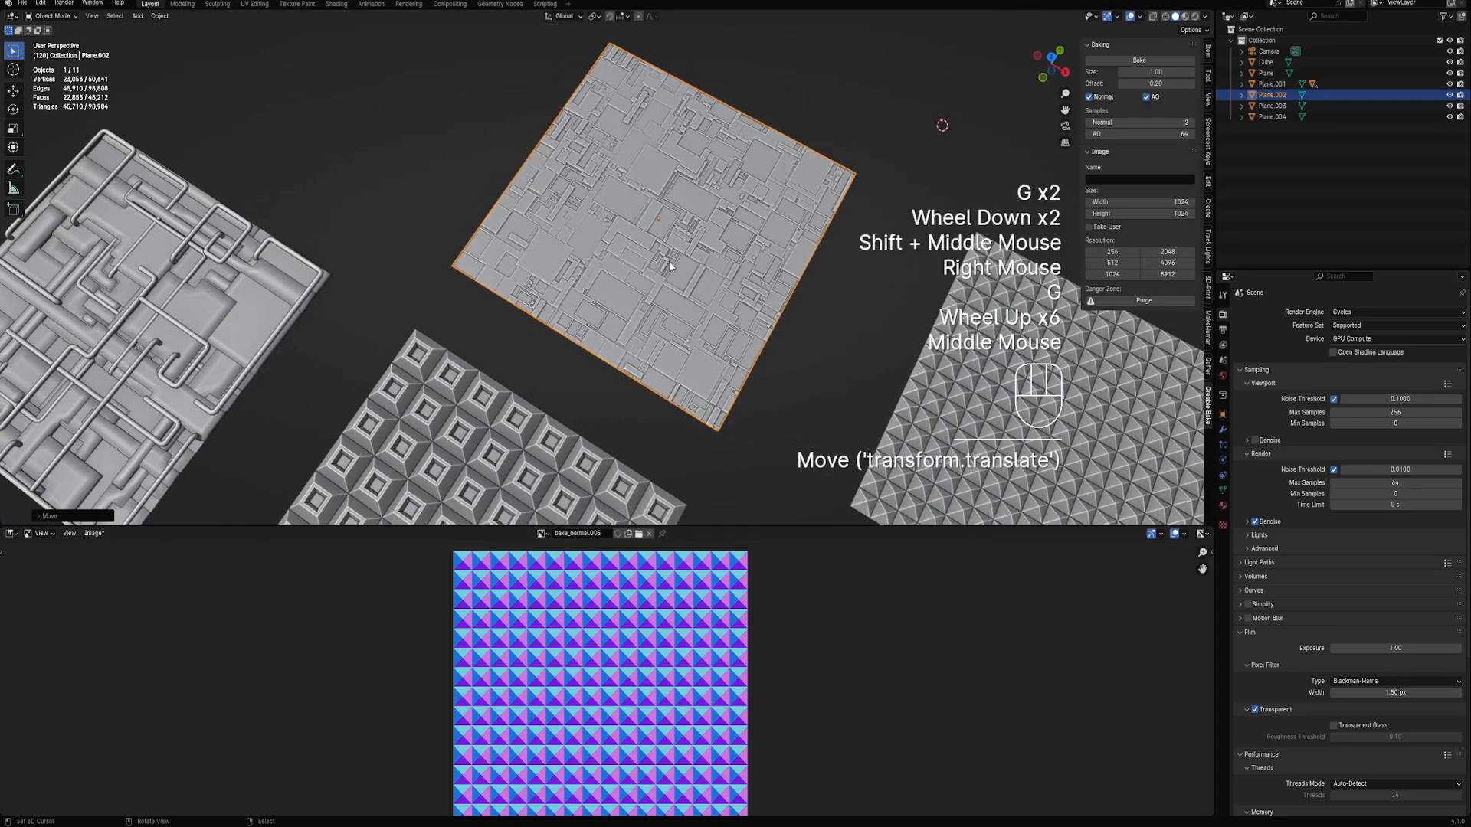
pyautogui.scroll(-1, 668, 267)
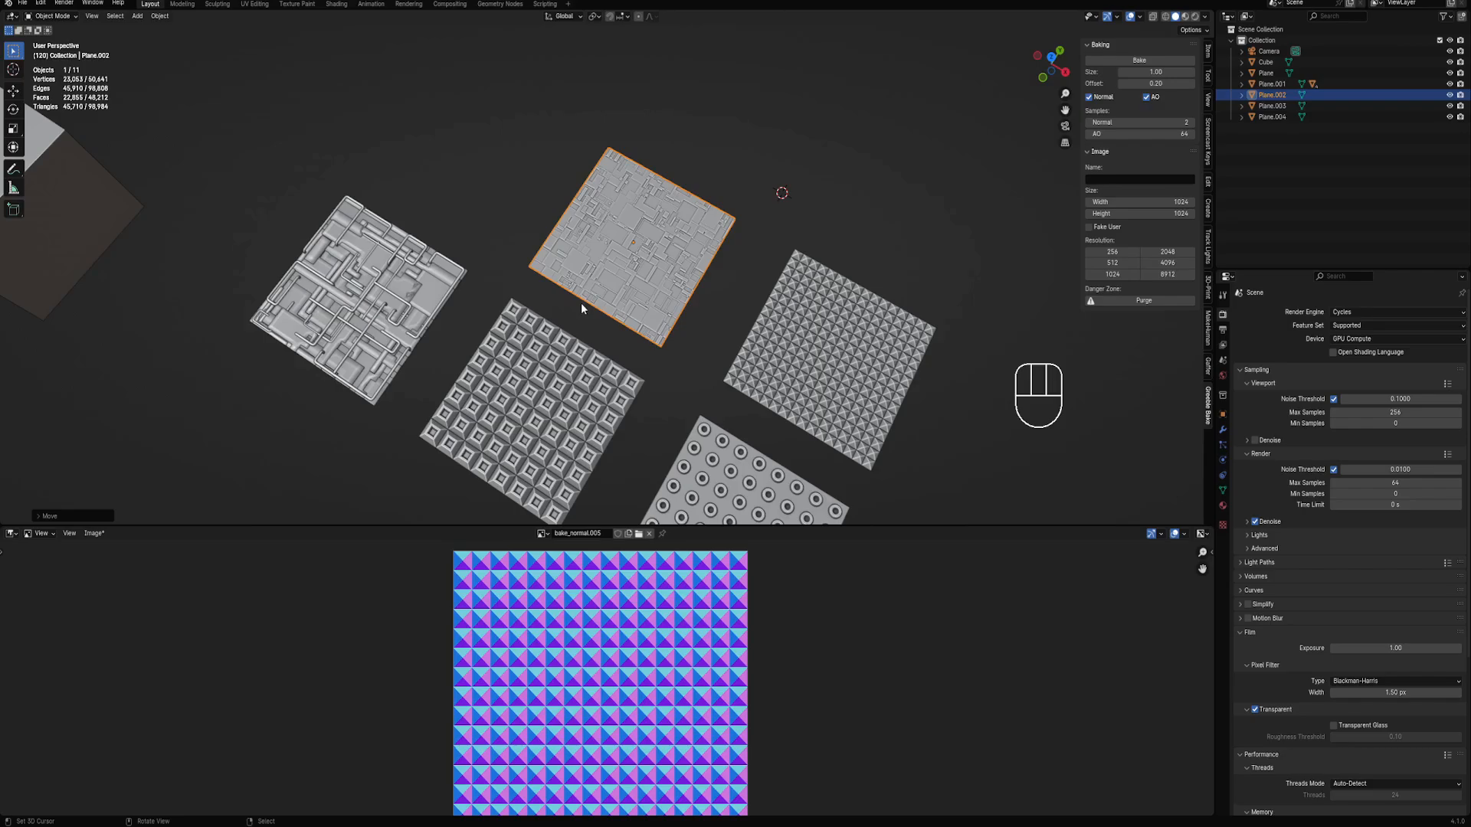
# Move the cube into the lower row, beside the plane with pipes and panels
pyautogui.scroll(-2, 580, 302)
pyautogui.moveTo(581, 302); pyautogui.dragTo(711, 316, button='middle')
pyautogui.rightClick(243, 399)
pyautogui.press('g')
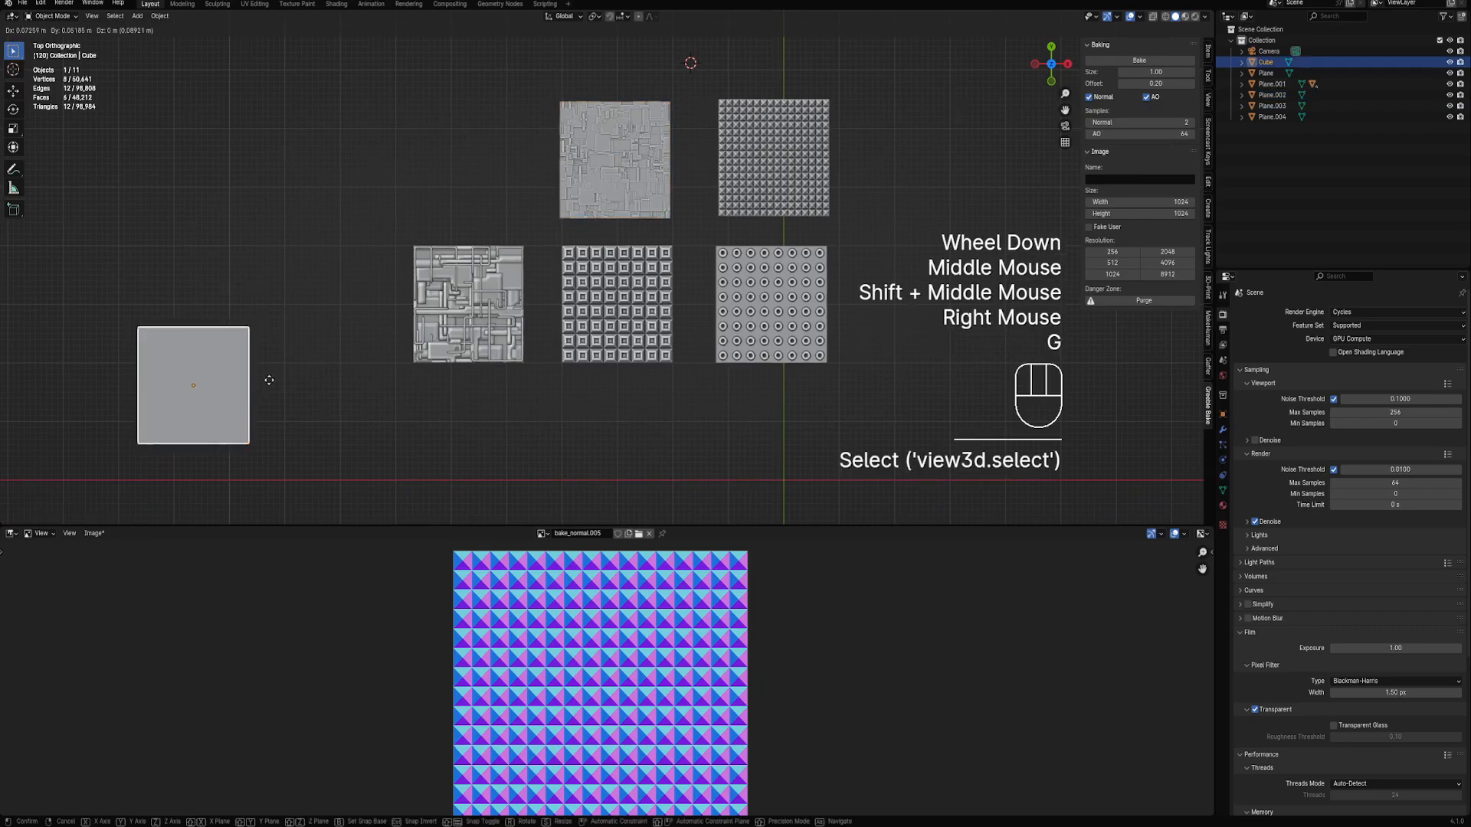
pyautogui.click(382, 308)
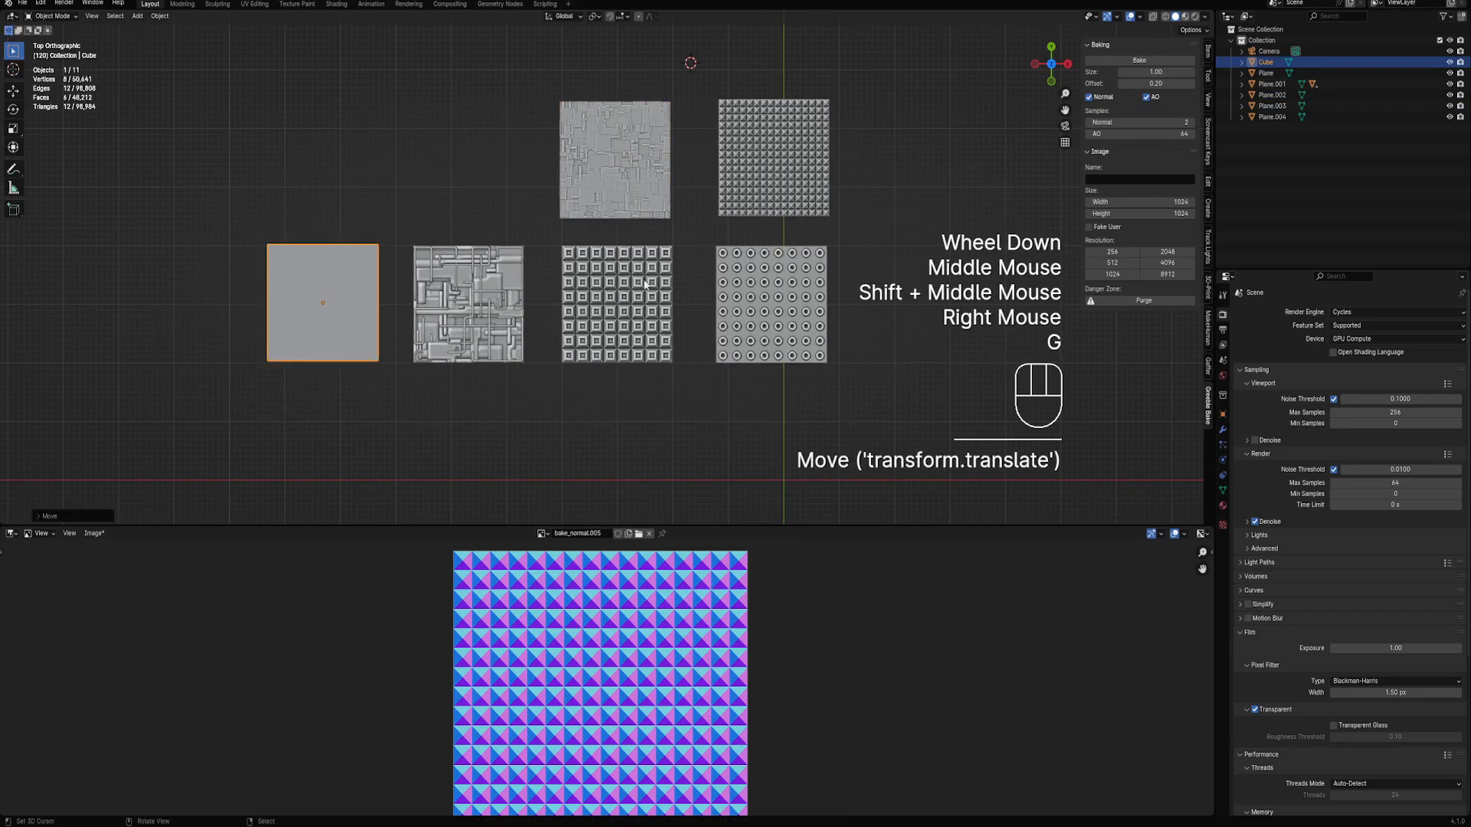
pyautogui.scroll(2, 659, 282)
pyautogui.keyDown('shift'); pyautogui.scroll(-1, 712, 300); pyautogui.keyUp('shift')
pyautogui.keyDown('shift'); pyautogui.moveTo(659, 282); pyautogui.dragTo(712, 311, button='middle'); pyautogui.keyUp('shift')
pyautogui.scroll(-1, 715, 298)
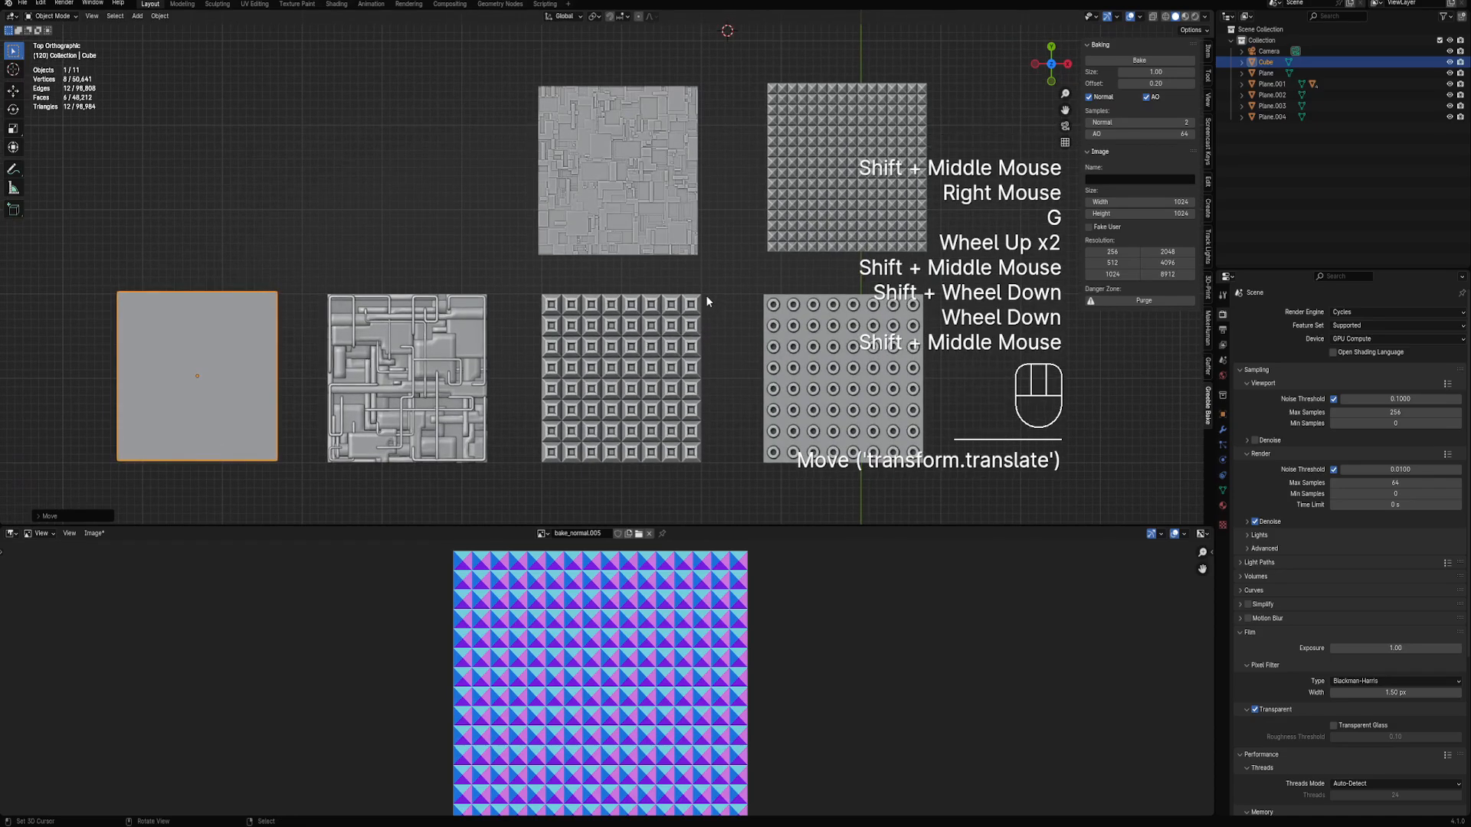